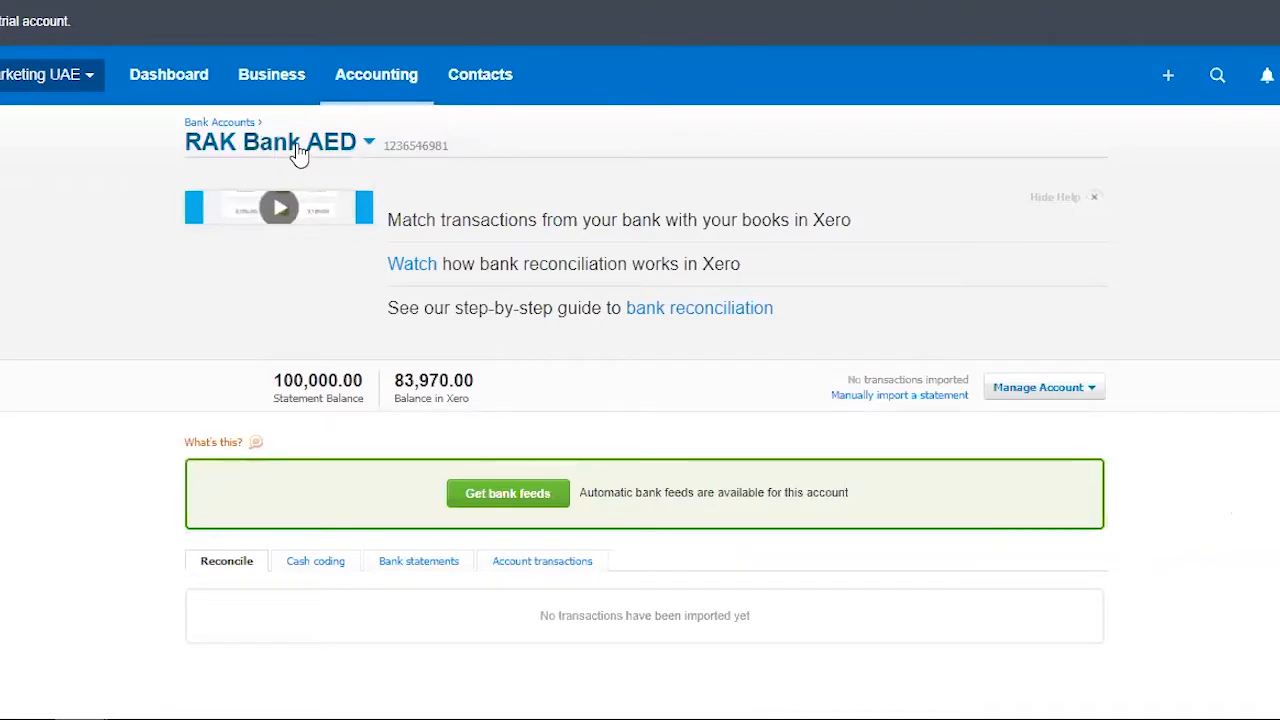
# Open the manual statement import for the RAK Bank AED account and download the CSV template
pyautogui.click(1056, 391)
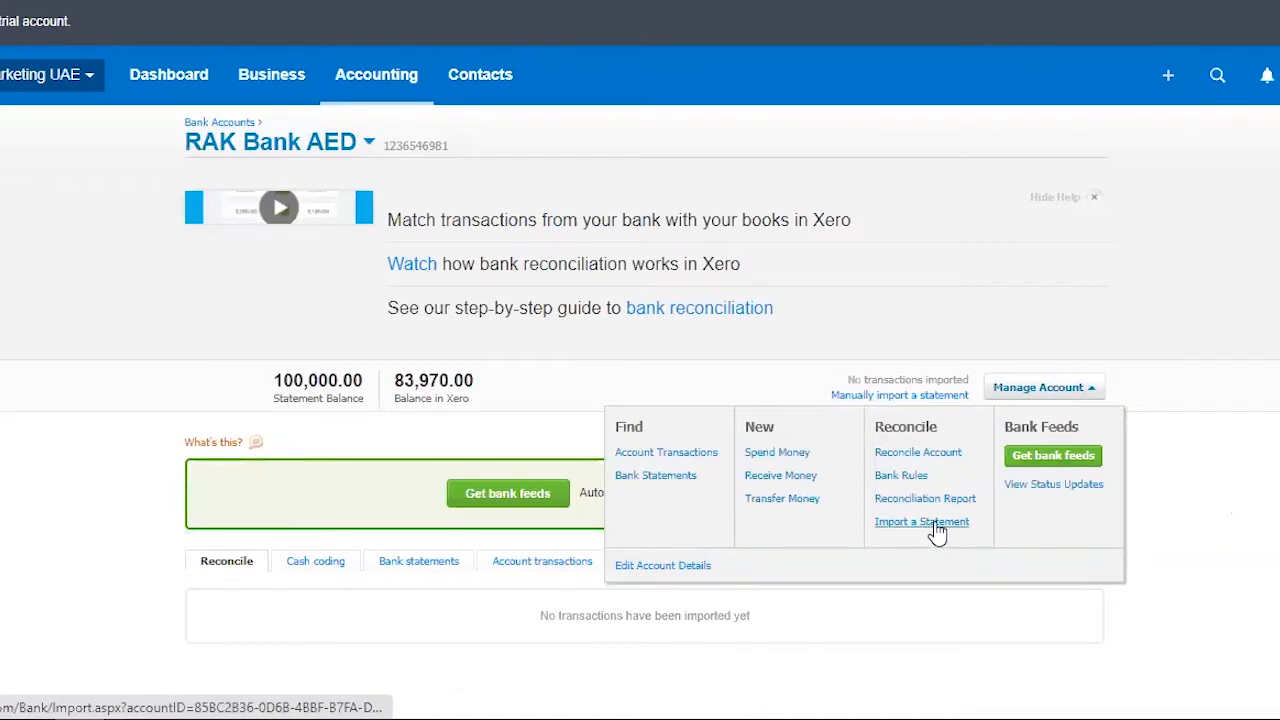
pyautogui.click(902, 396)
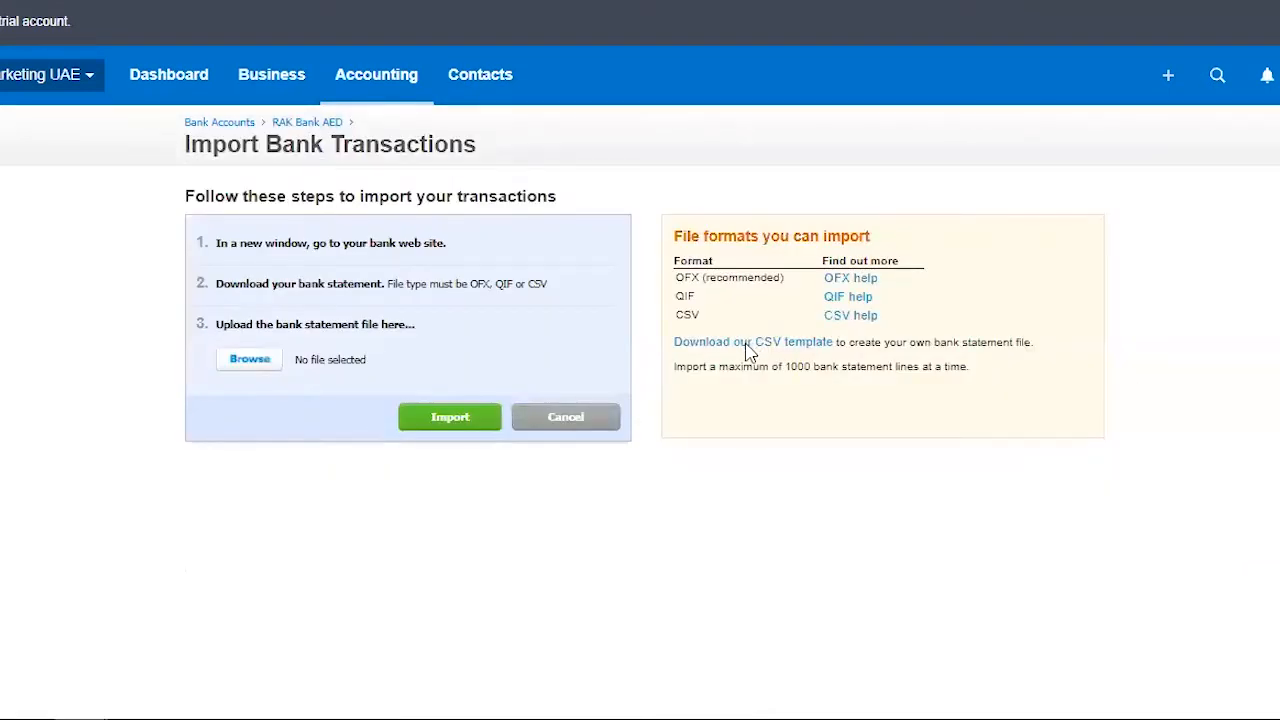
pyautogui.click(748, 343)
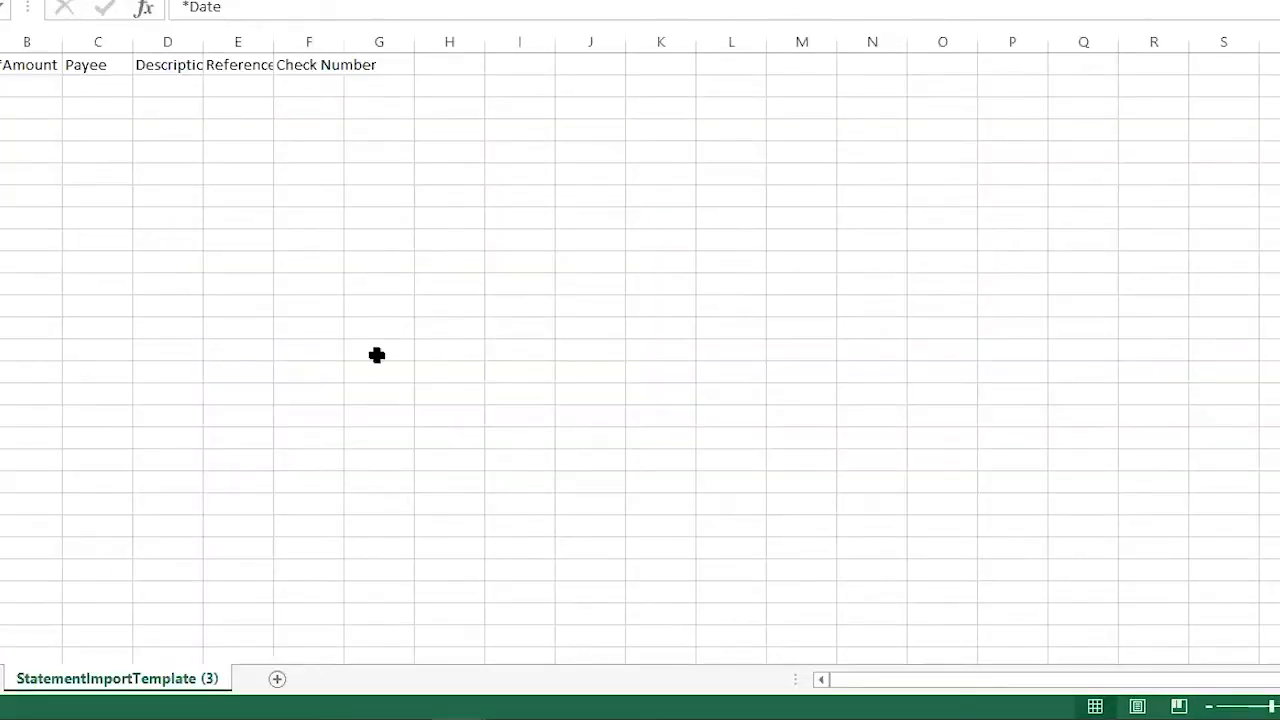
# Auto-fit the widths of all columns in the downloaded statement import template
pyautogui.click(430, 261)
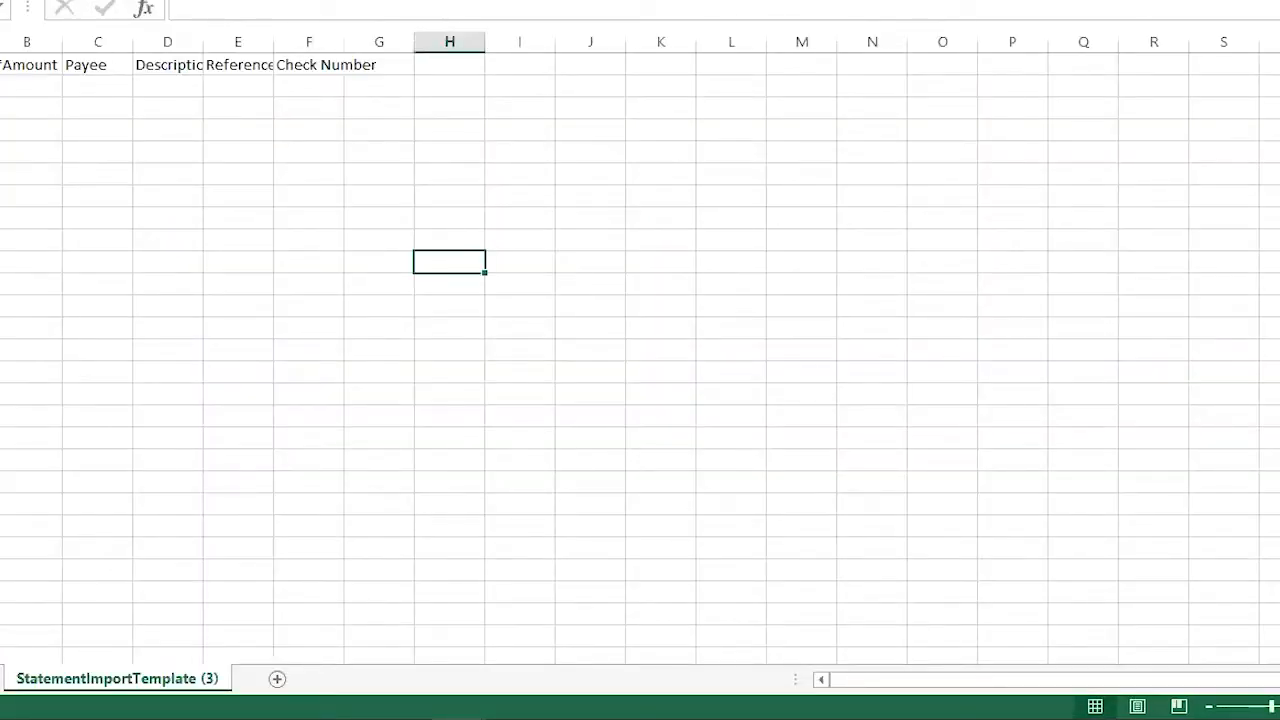
pyautogui.click(0, 41)
pyautogui.doubleClick(0, 41)
pyautogui.click(689, 225)
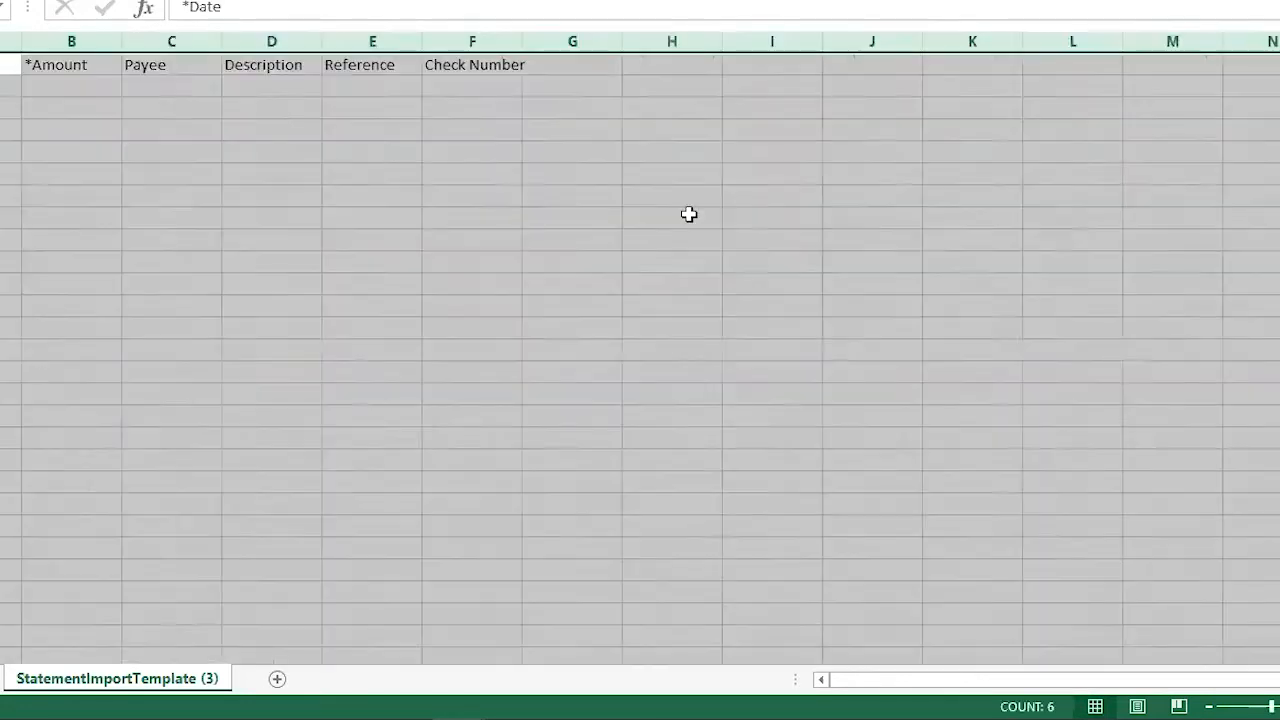
pyautogui.click(689, 214)
# Examine the template's column headings, from the required Date and Amount to Payee, Description, Reference and Check Number
pyautogui.click(70, 64)
pyautogui.click(170, 64)
pyautogui.click(265, 64)
pyautogui.click(370, 64)
pyautogui.click(465, 63)
pyautogui.click(571, 287)
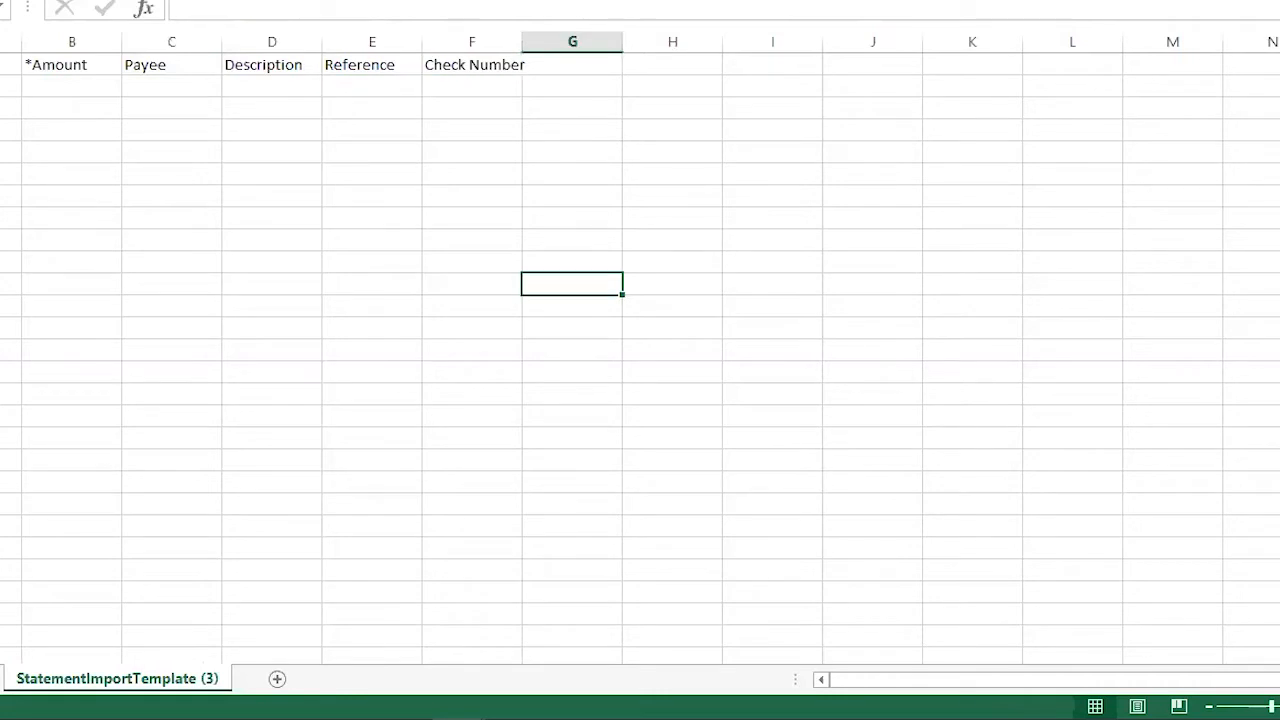
pyautogui.moveTo(177, 66); pyautogui.dragTo(483, 63)
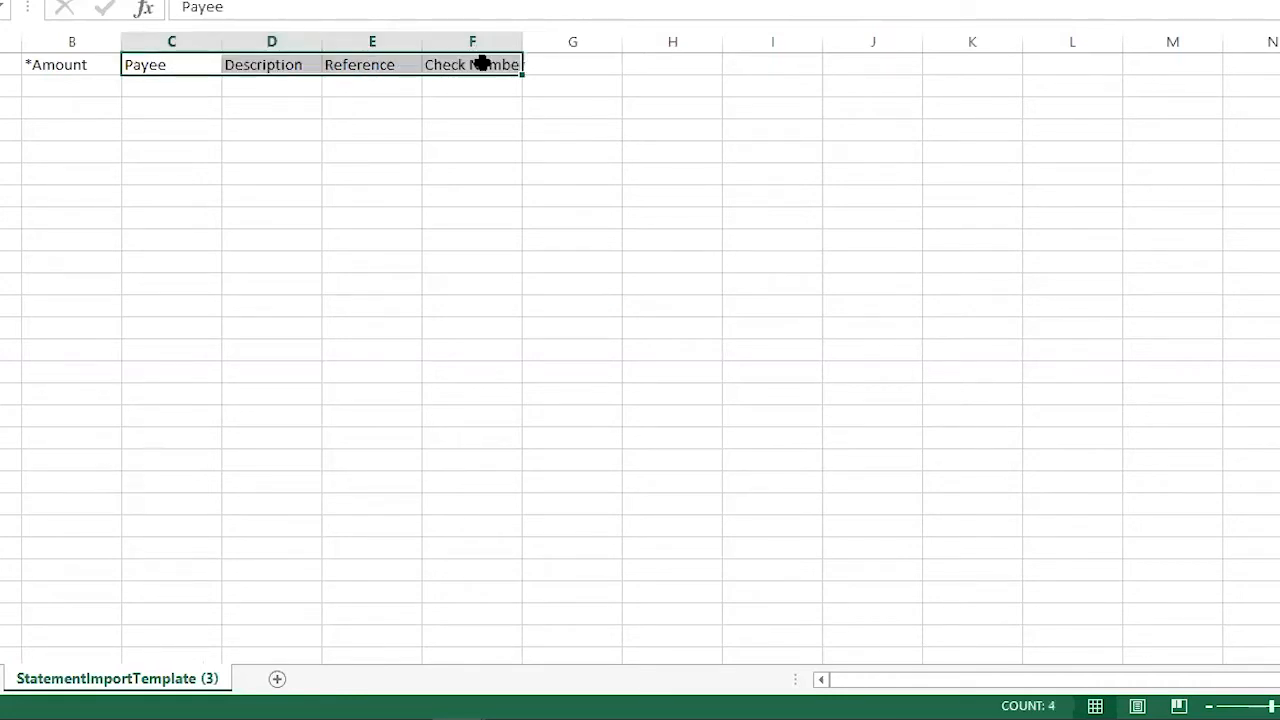
pyautogui.click(471, 234)
pyautogui.click(190, 92)
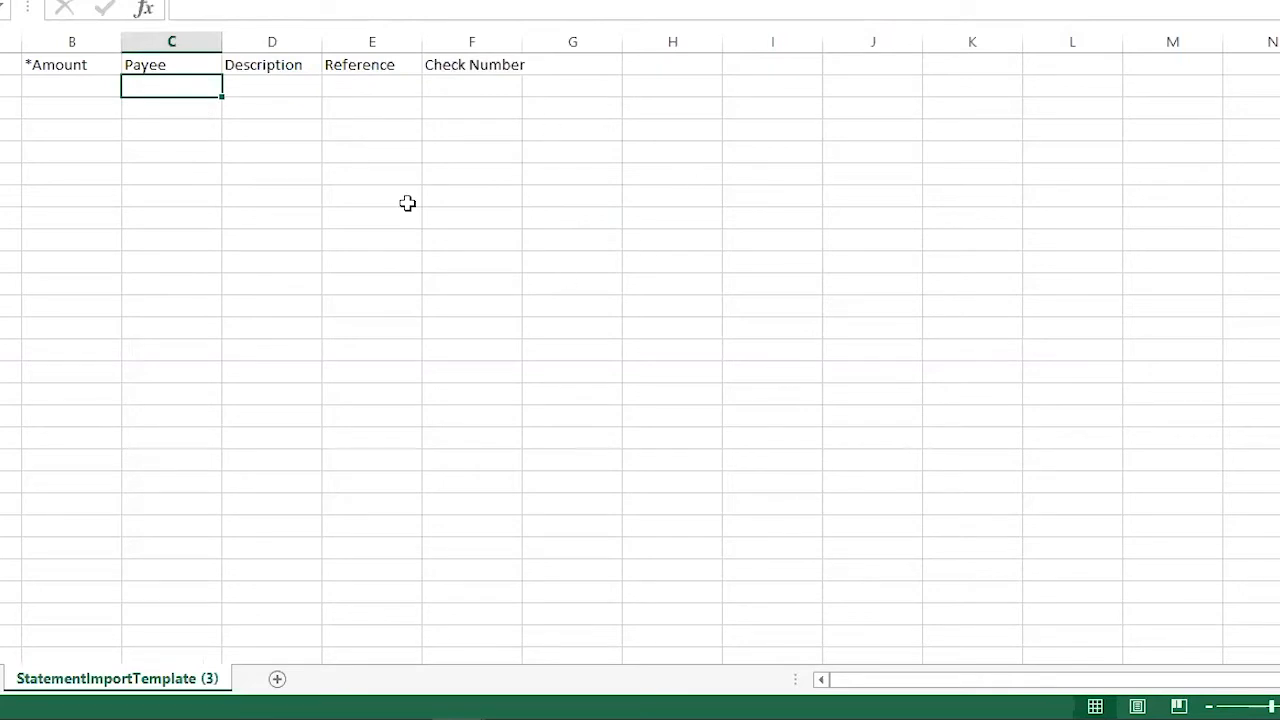
pyautogui.click(471, 218)
pyautogui.moveTo(6, 67); pyautogui.dragTo(60, 69)
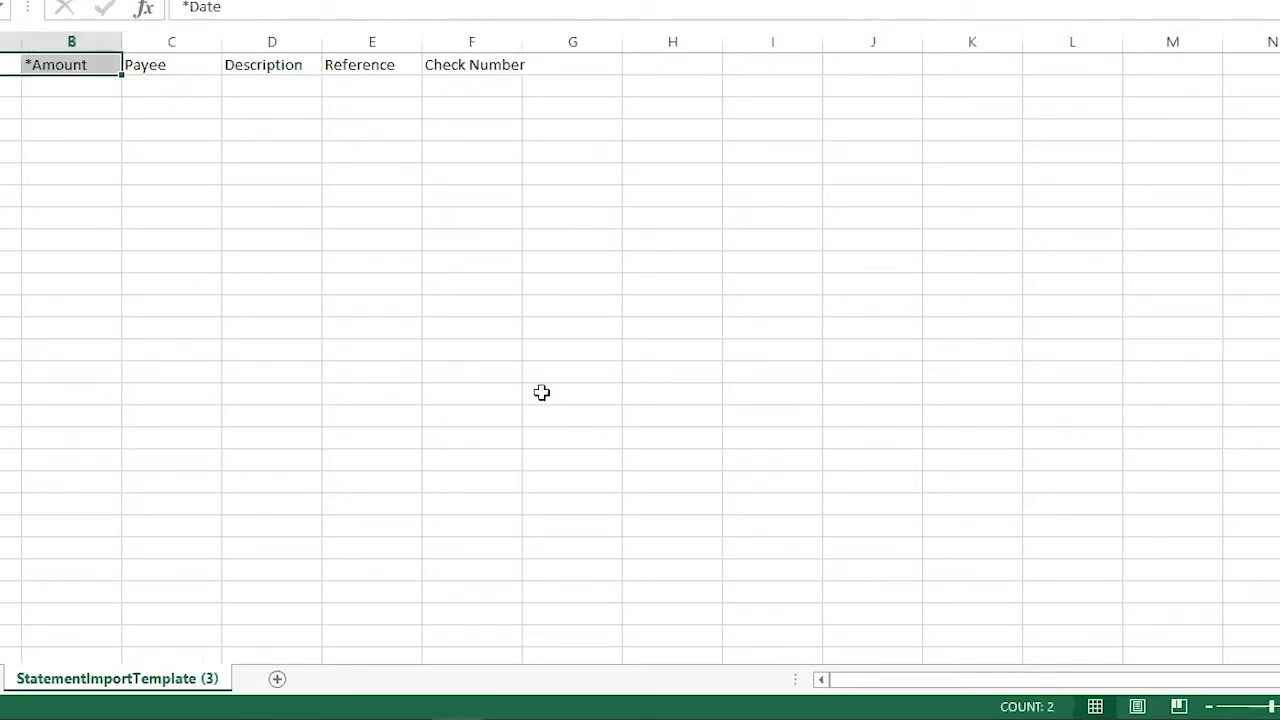
pyautogui.click(573, 394)
# Copy the transaction dates from the RAK Bank AED Transactions workbook and return to the template's Date column
pyautogui.click(11, 41)
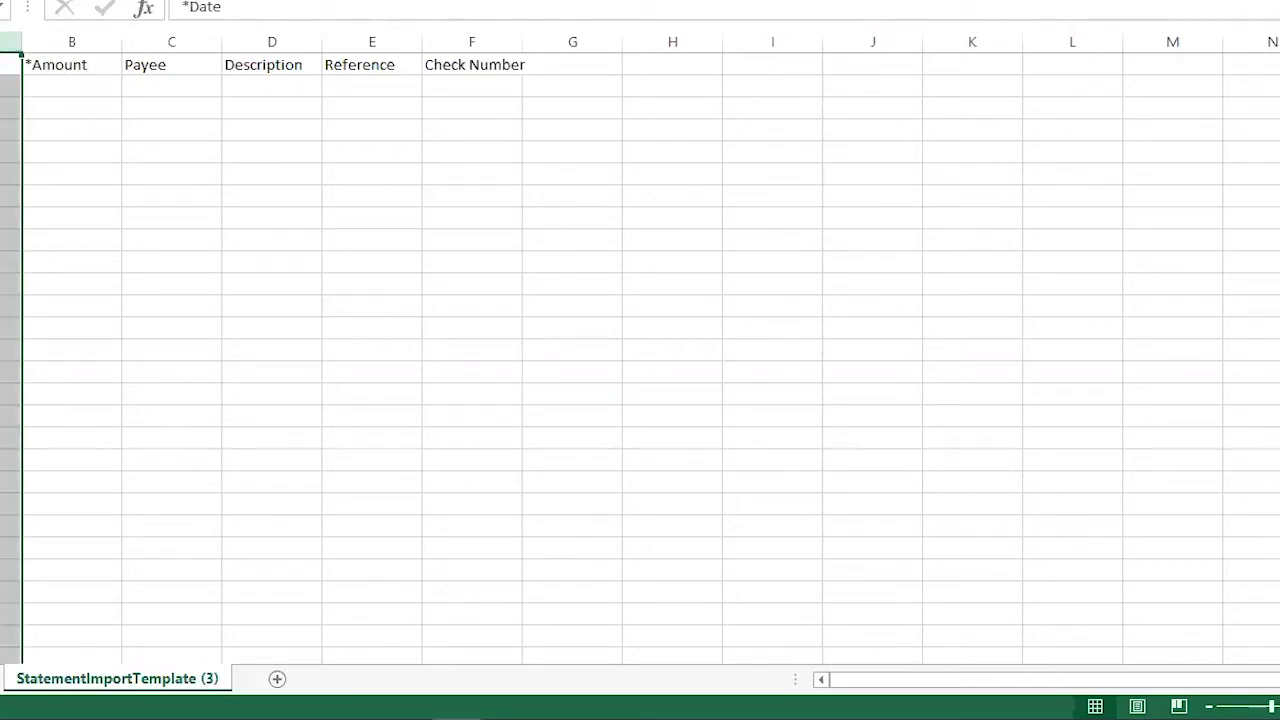
pyautogui.click(389, 677)
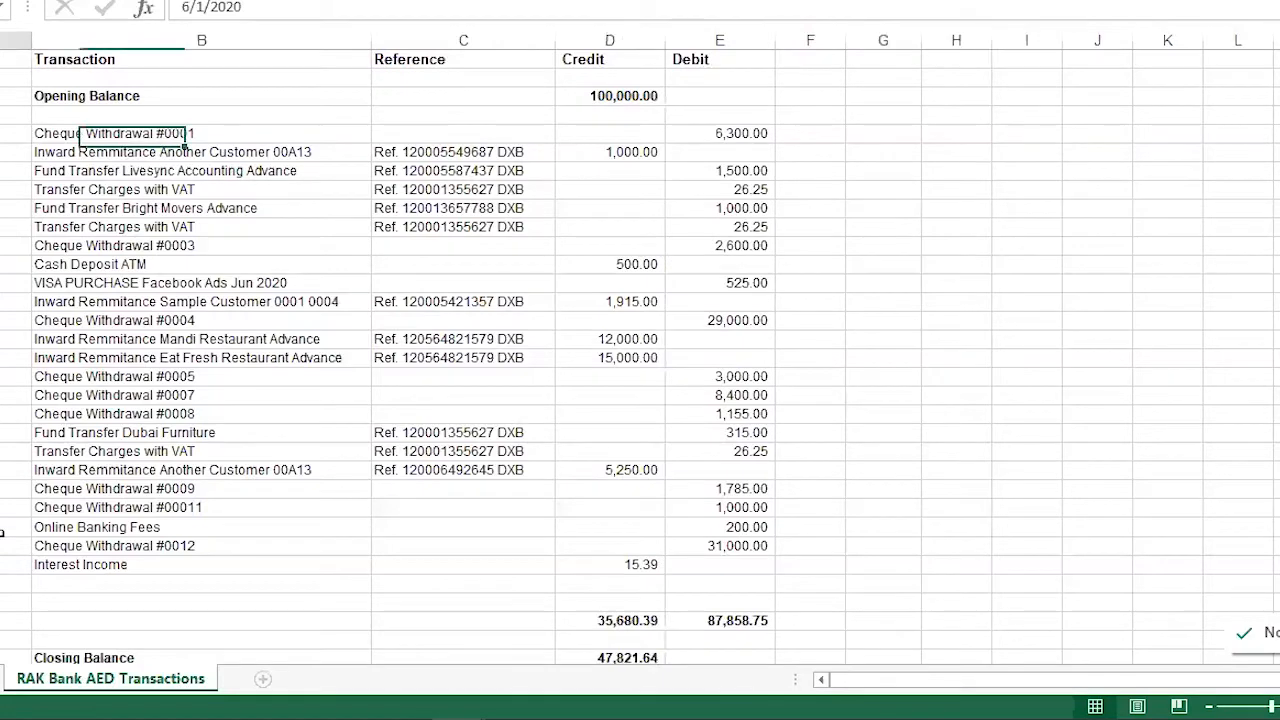
pyautogui.keyDown('shift'); pyautogui.click(5, 546); pyautogui.keyUp('shift')
pyautogui.hotkey('ctrl', 'c')
pyautogui.moveTo(490, 717)
pyautogui.click(572, 672)
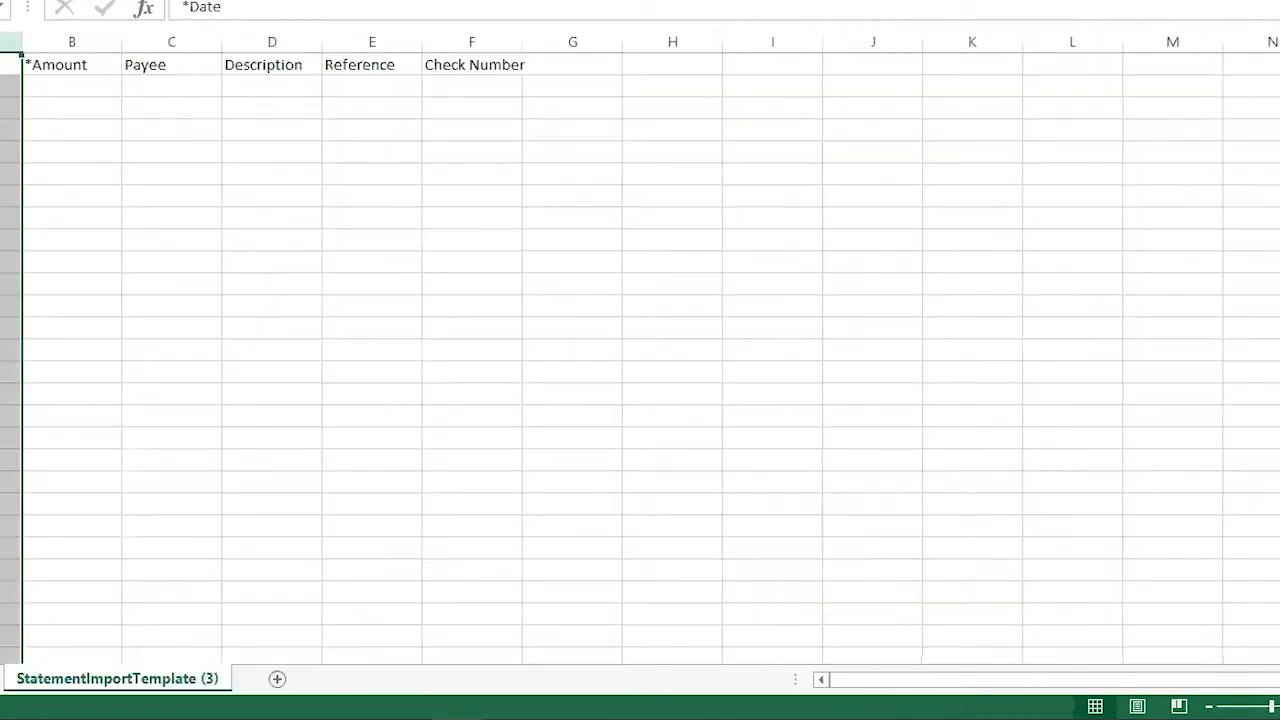
pyautogui.click(6, 130)
pyautogui.moveTo(557, 671)
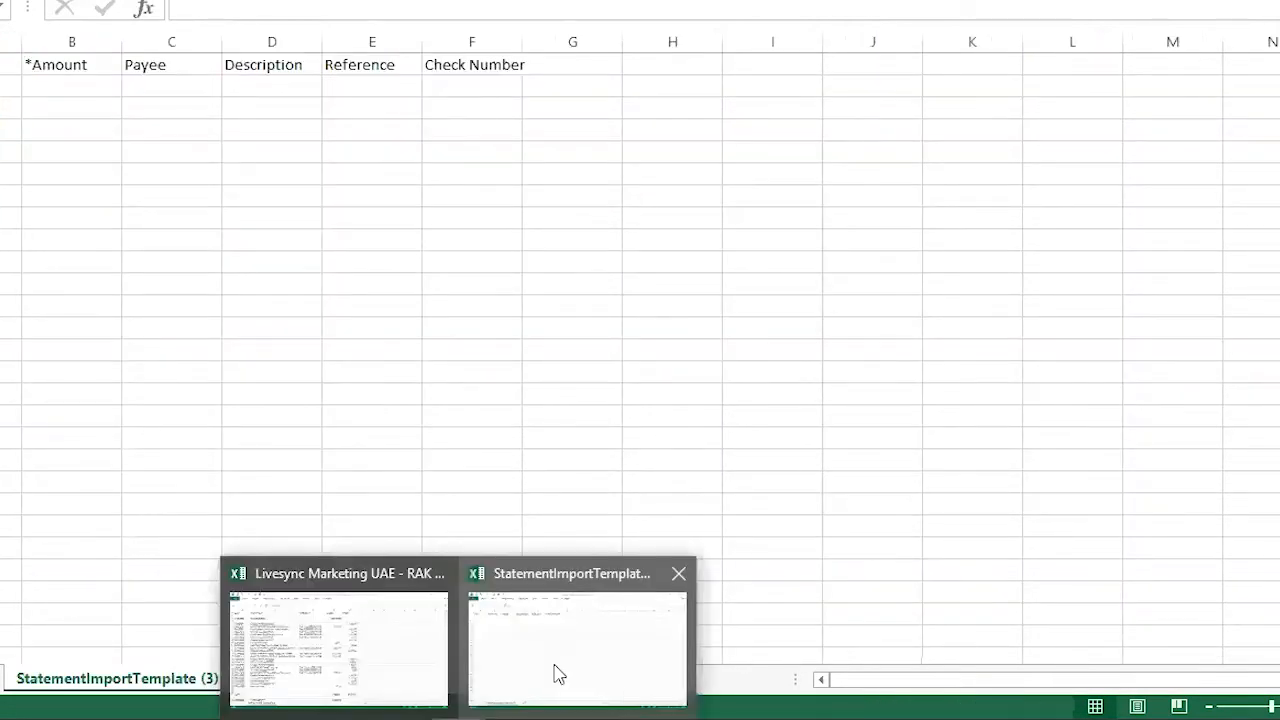
# Compare the separate Credit and Debit columns of the bank transactions with the template's single Amount column
pyautogui.click(383, 669)
pyautogui.moveTo(640, 96); pyautogui.dragTo(740, 546)
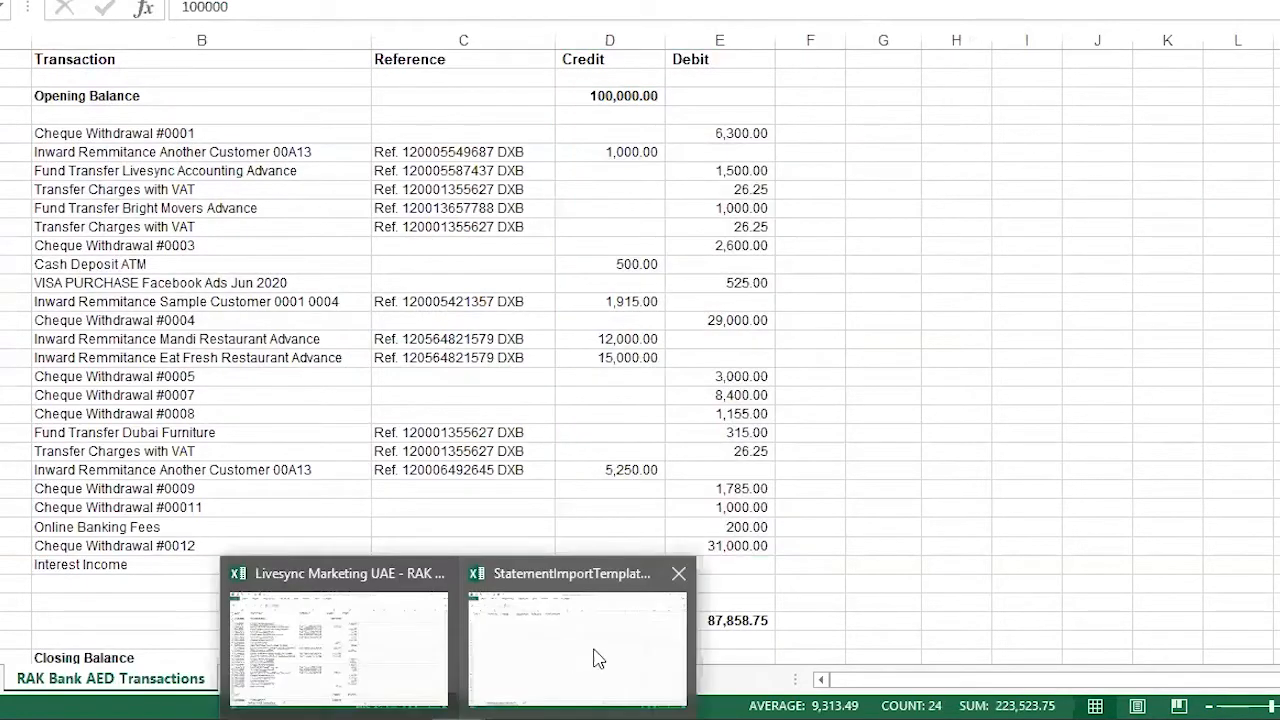
pyautogui.click(594, 645)
pyautogui.click(62, 32)
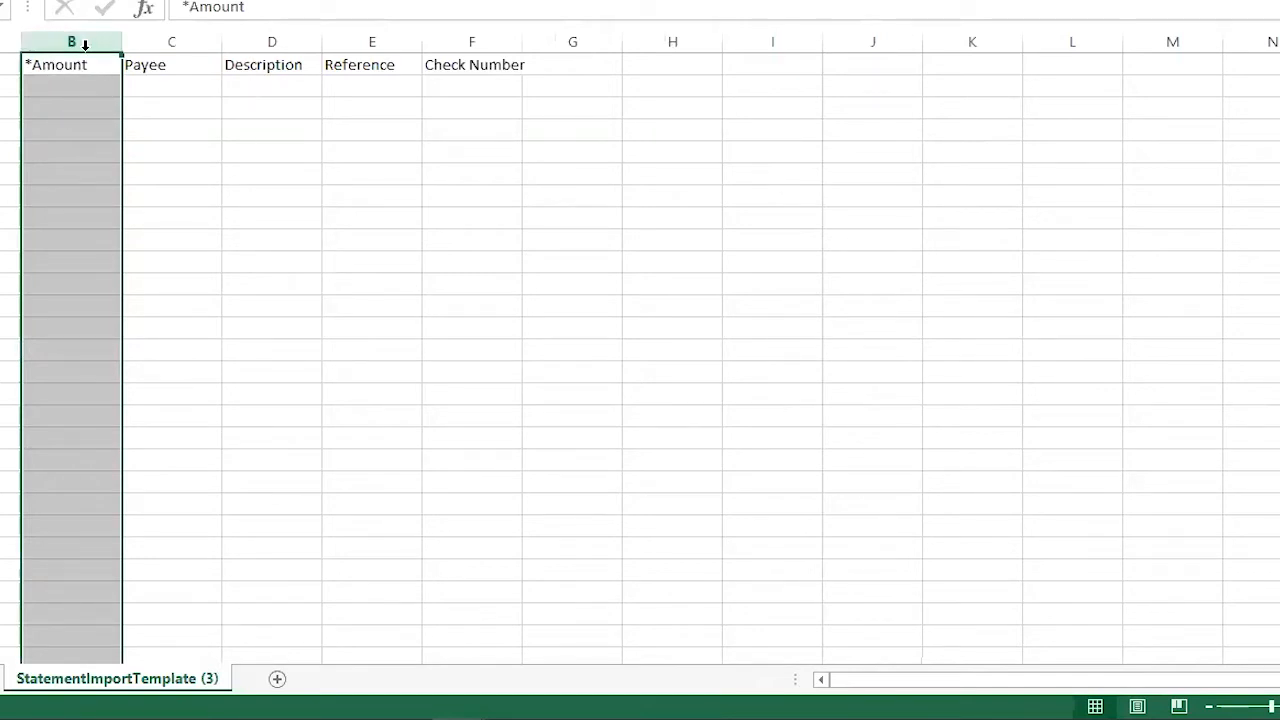
pyautogui.click(73, 108)
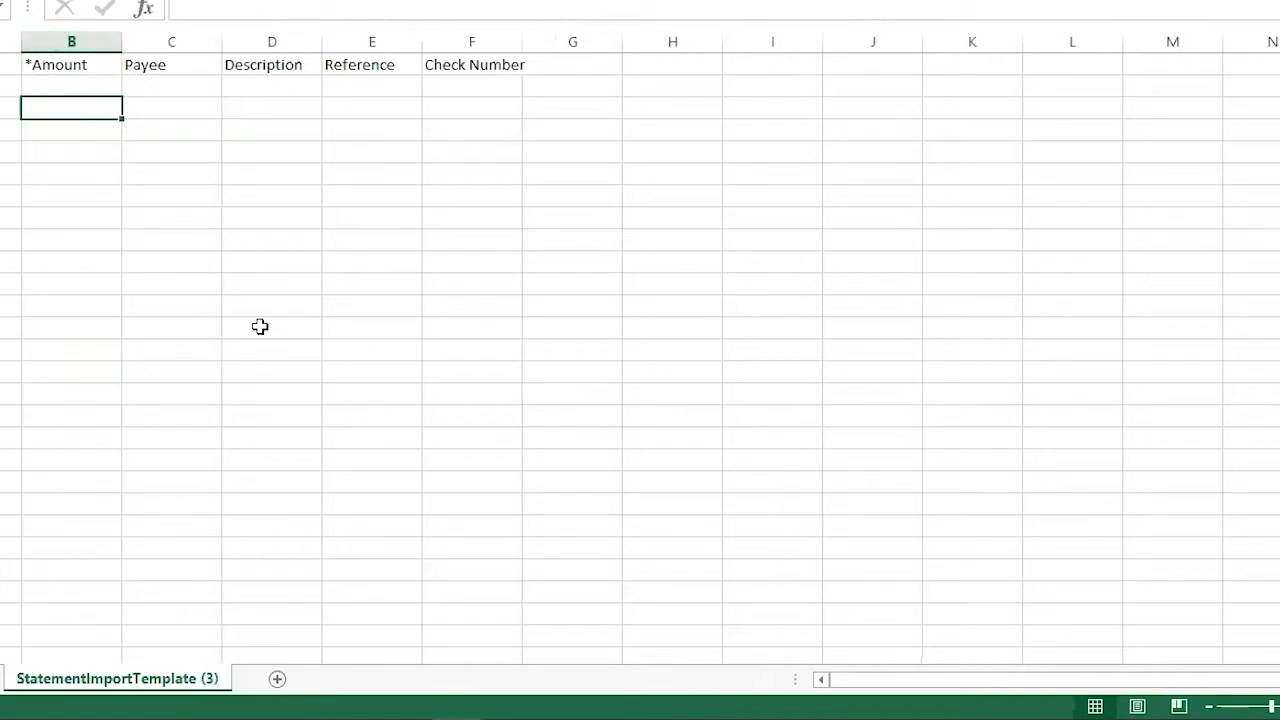
pyautogui.click(403, 666)
pyautogui.click(622, 136)
pyautogui.click(606, 151)
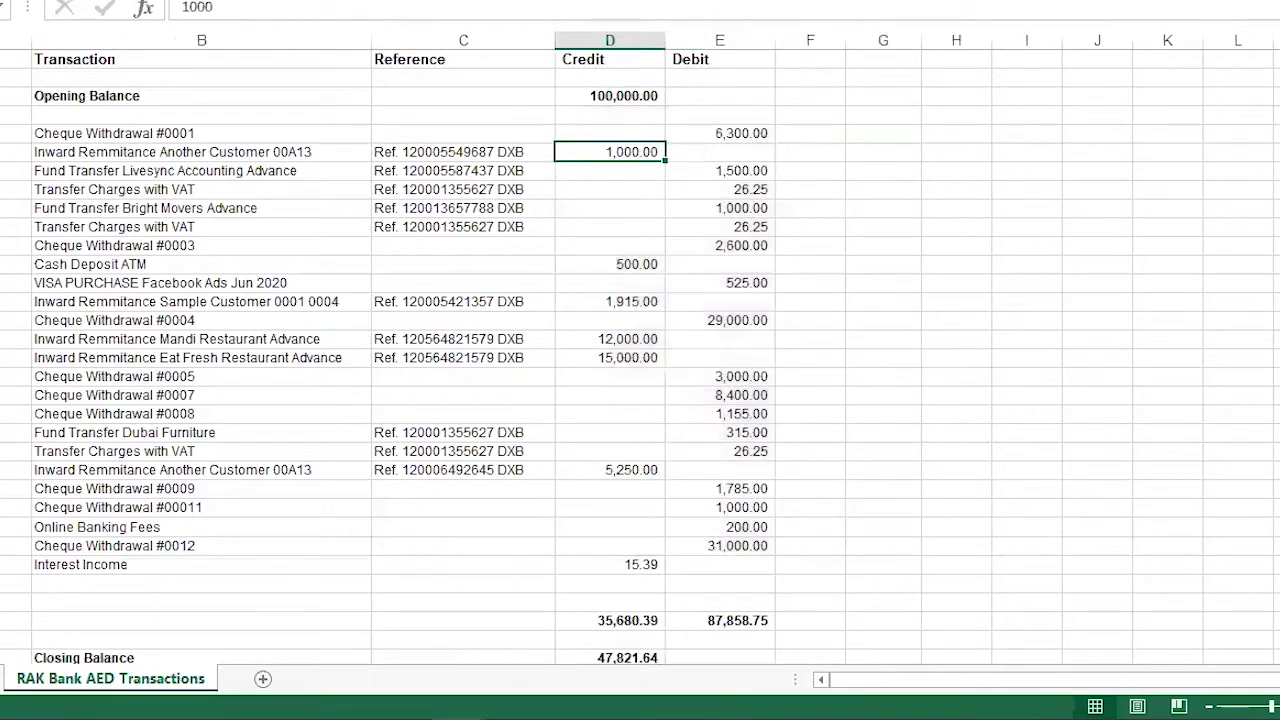
pyautogui.click(608, 663)
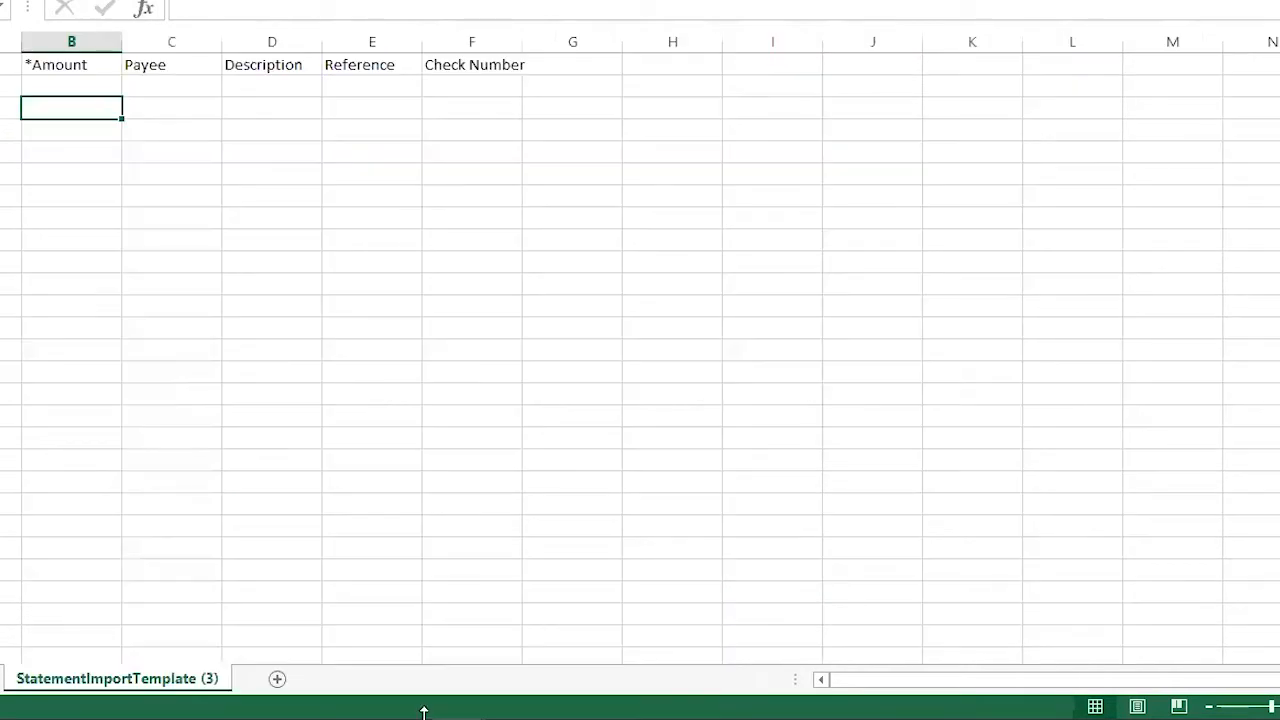
# Examine the bank transactions' Debit amounts and the template's Amount cells where they belong
pyautogui.moveTo(591, 617)
pyautogui.click(366, 629)
pyautogui.moveTo(740, 133); pyautogui.dragTo(737, 410)
pyautogui.click(609, 666)
pyautogui.click(60, 163)
pyautogui.click(114, 397)
pyautogui.click(77, 100)
pyautogui.click(77, 131)
pyautogui.click(82, 102)
pyautogui.click(526, 398)
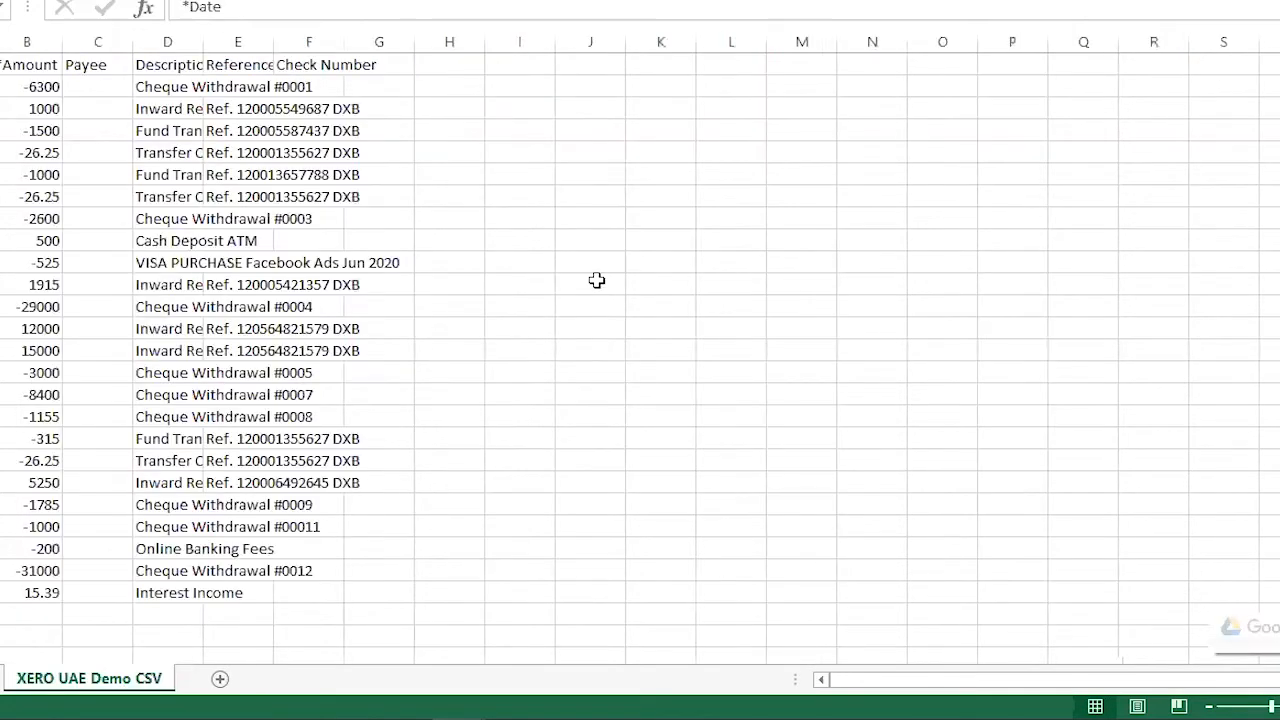
# Auto-fit the Description and Reference columns in the XERO UAE Demo CSV sheet
pyautogui.click(702, 276)
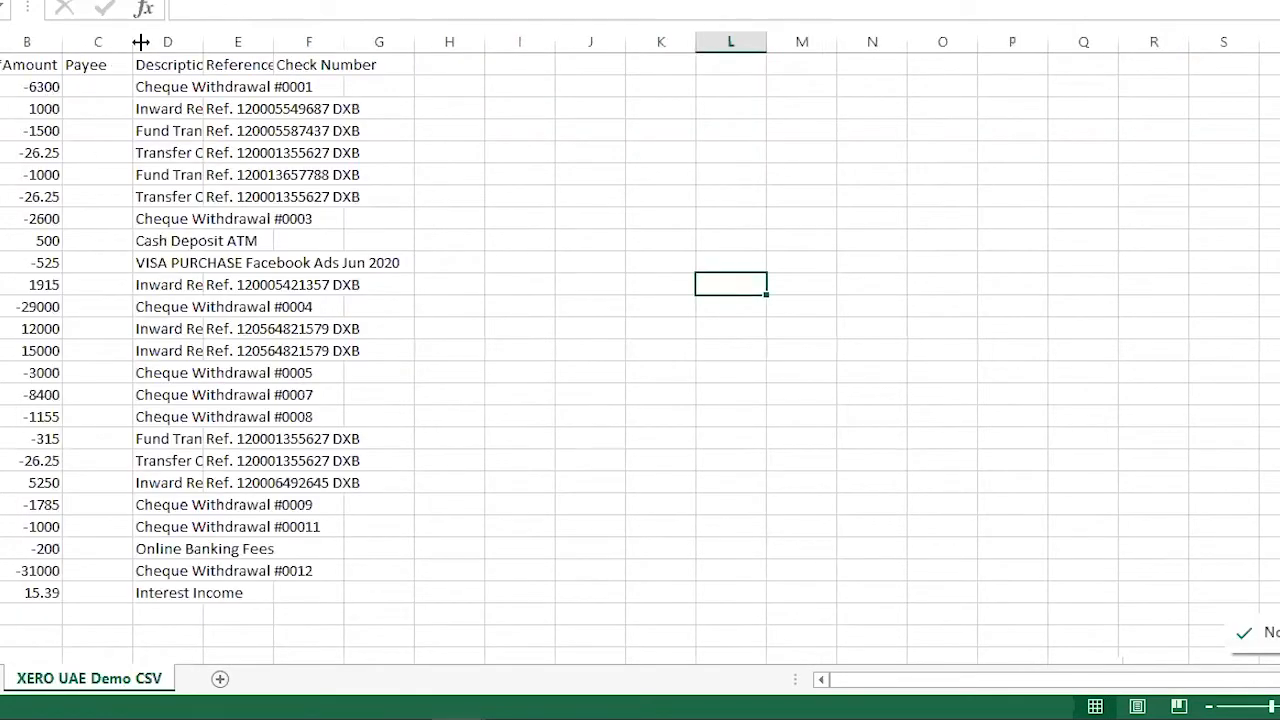
pyautogui.doubleClick(203, 40)
pyautogui.moveTo(560, 40); pyautogui.dragTo(558, 35)
pyautogui.doubleClick(558, 36)
pyautogui.click(831, 218)
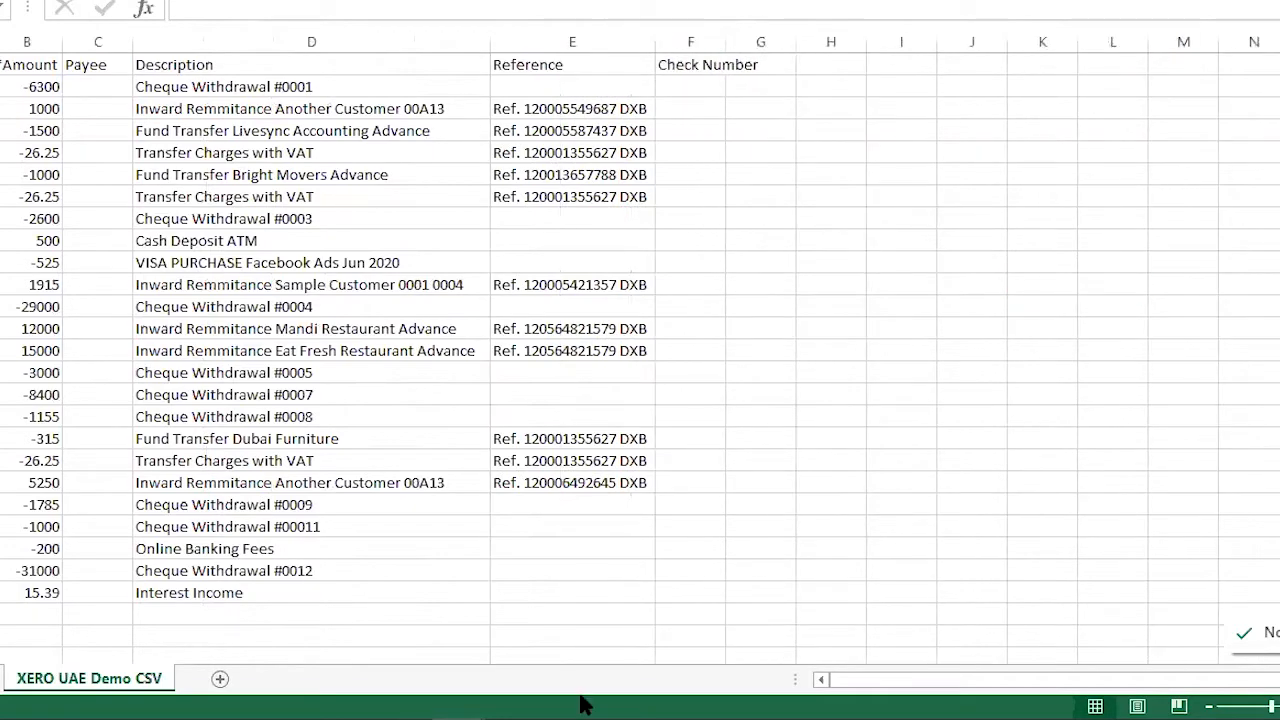
# Compare the bank workbook's transaction descriptions with the prepared CSV sheet and check its dates, amounts, descriptions and references
pyautogui.click(220, 625)
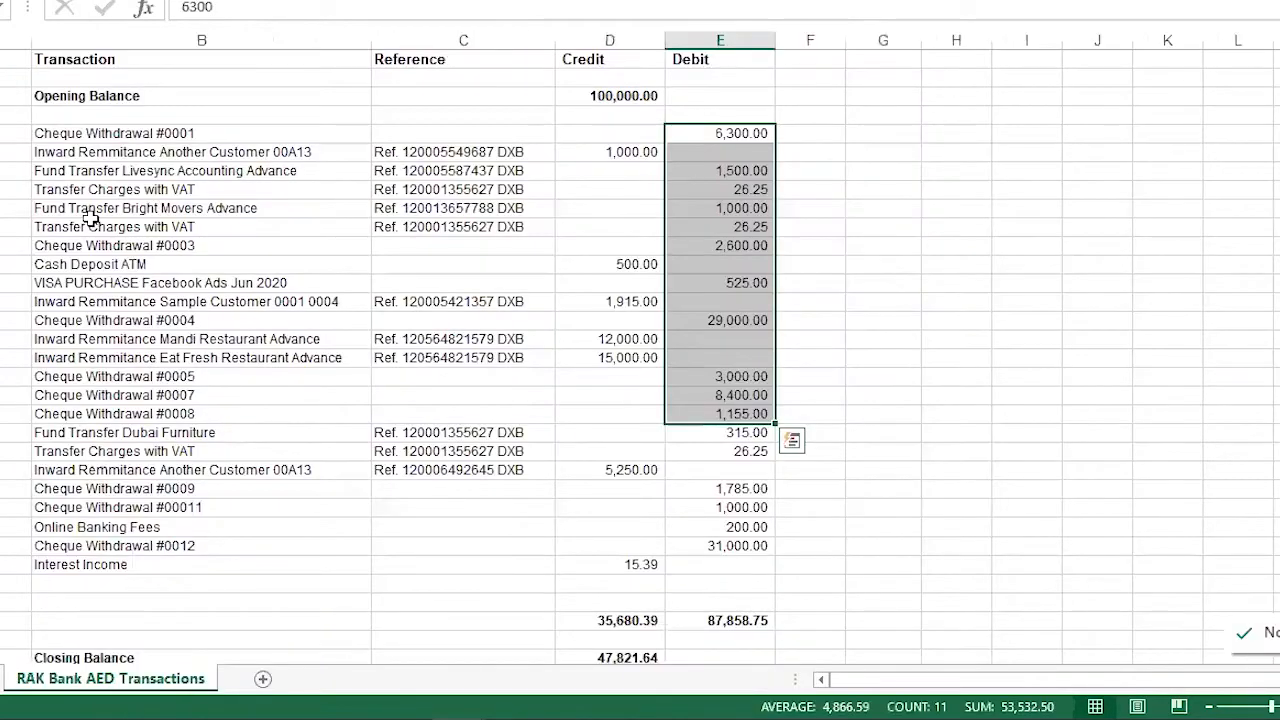
pyautogui.moveTo(105, 114); pyautogui.dragTo(116, 563)
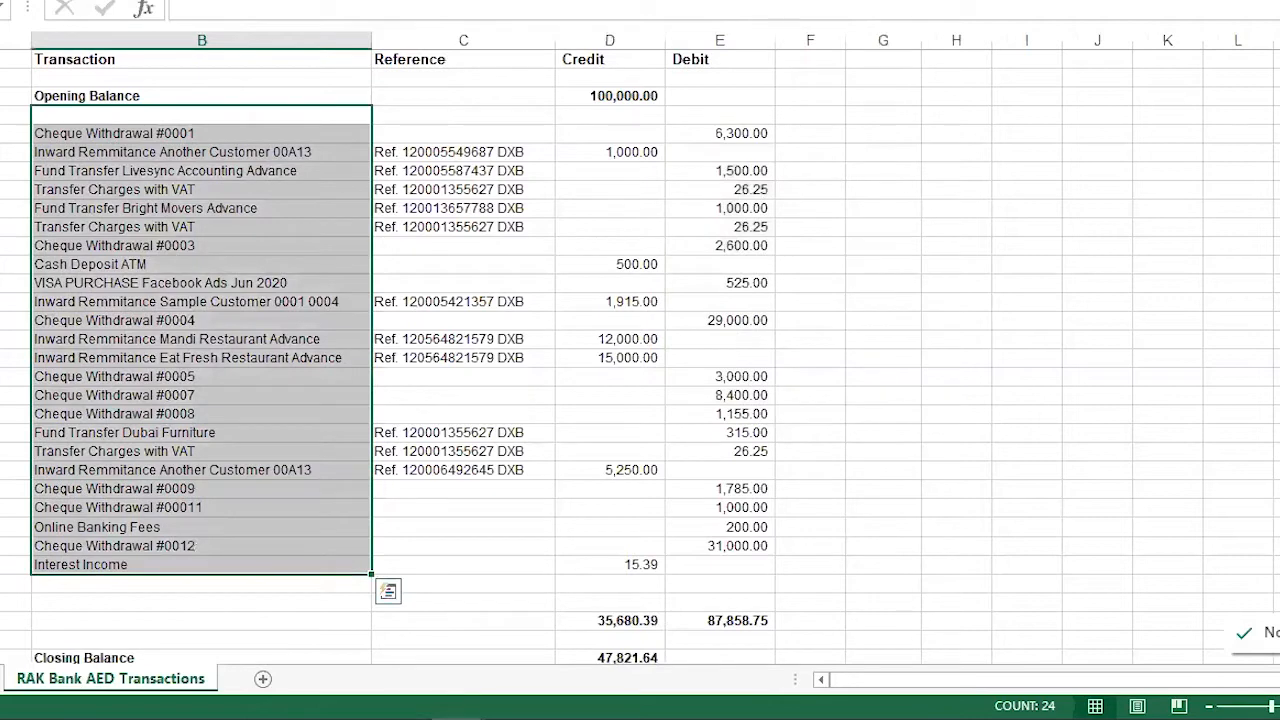
pyautogui.click(461, 719)
pyautogui.click(660, 677)
pyautogui.click(117, 302)
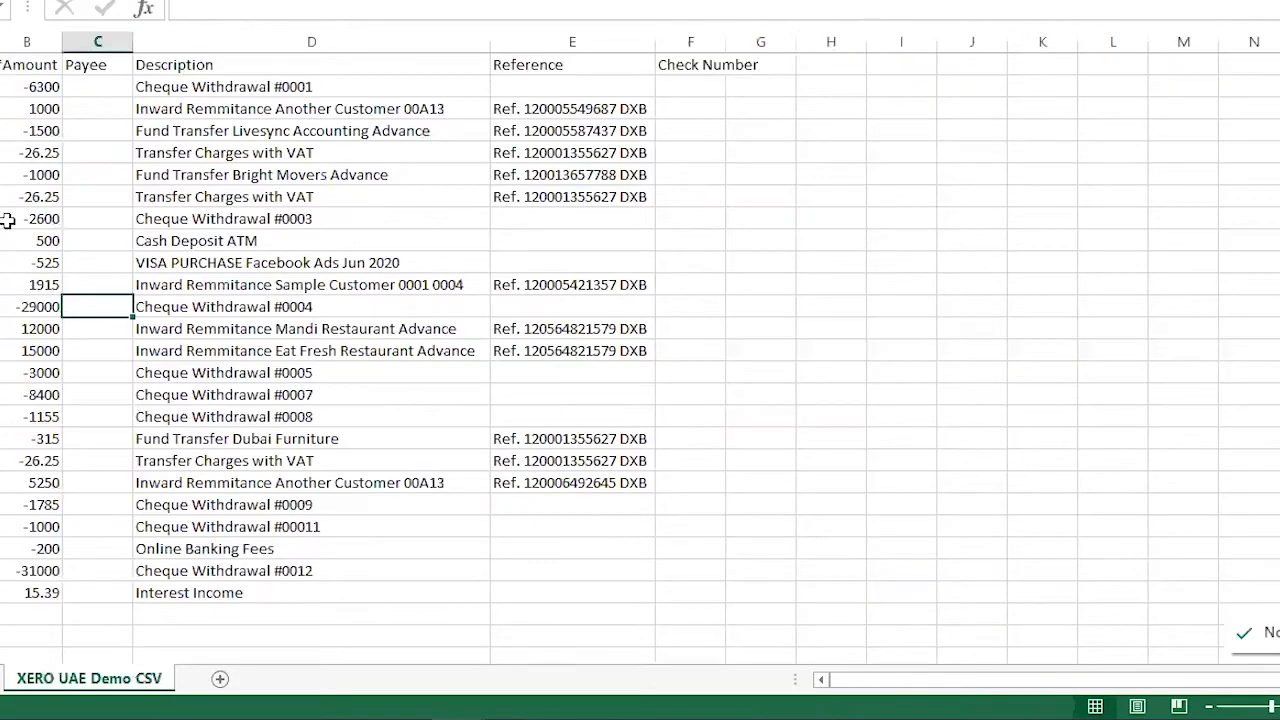
pyautogui.moveTo(140, 198); pyautogui.dragTo(140, 218)
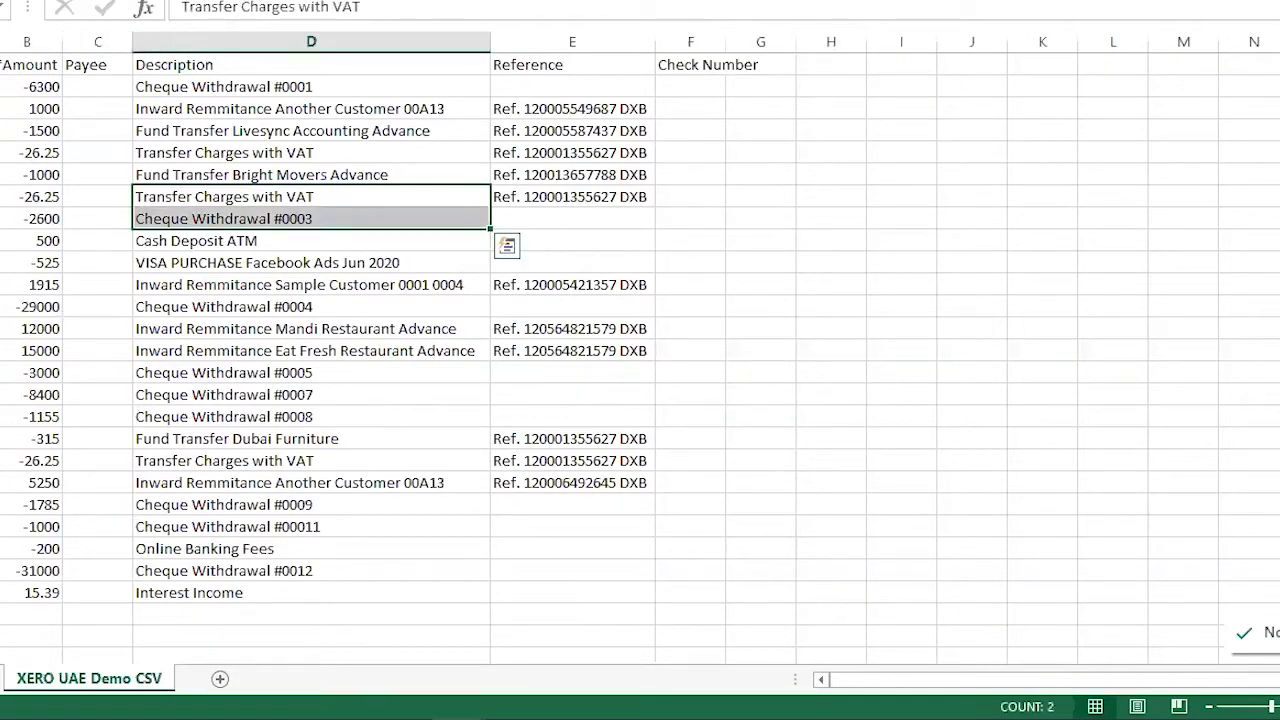
pyautogui.click(2, 87)
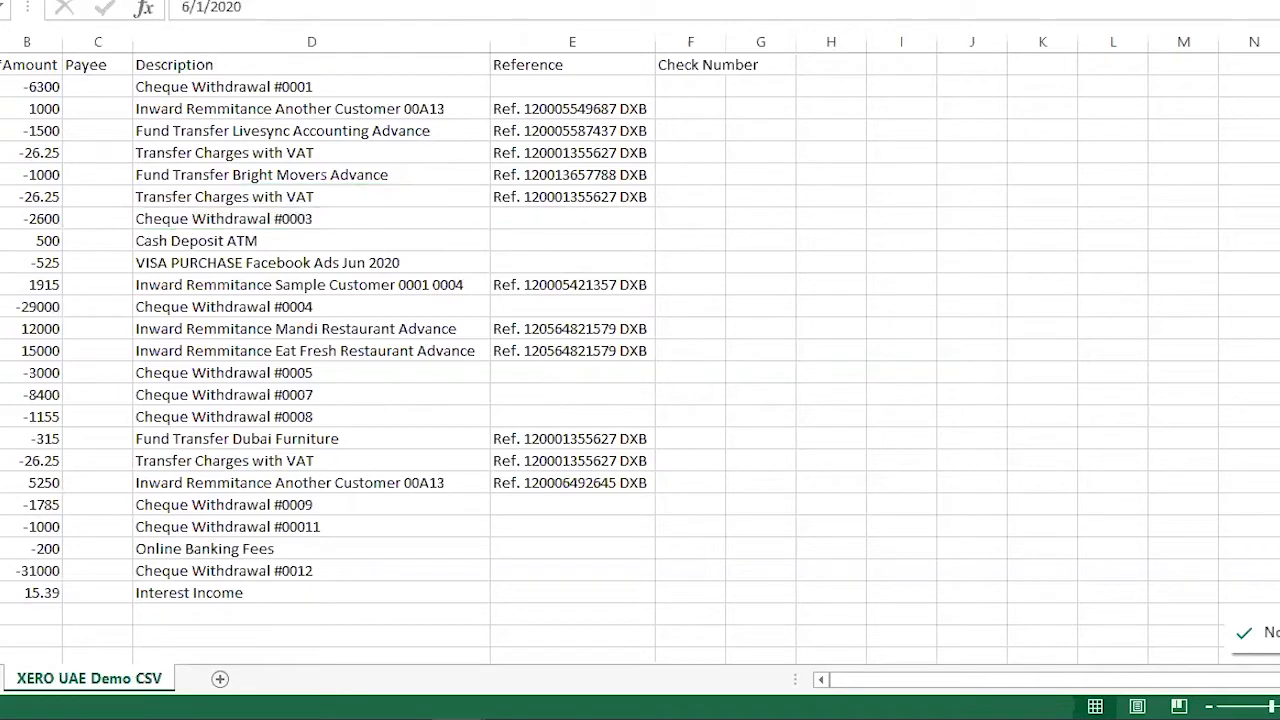
pyautogui.moveTo(2, 87); pyautogui.dragTo(691, 560)
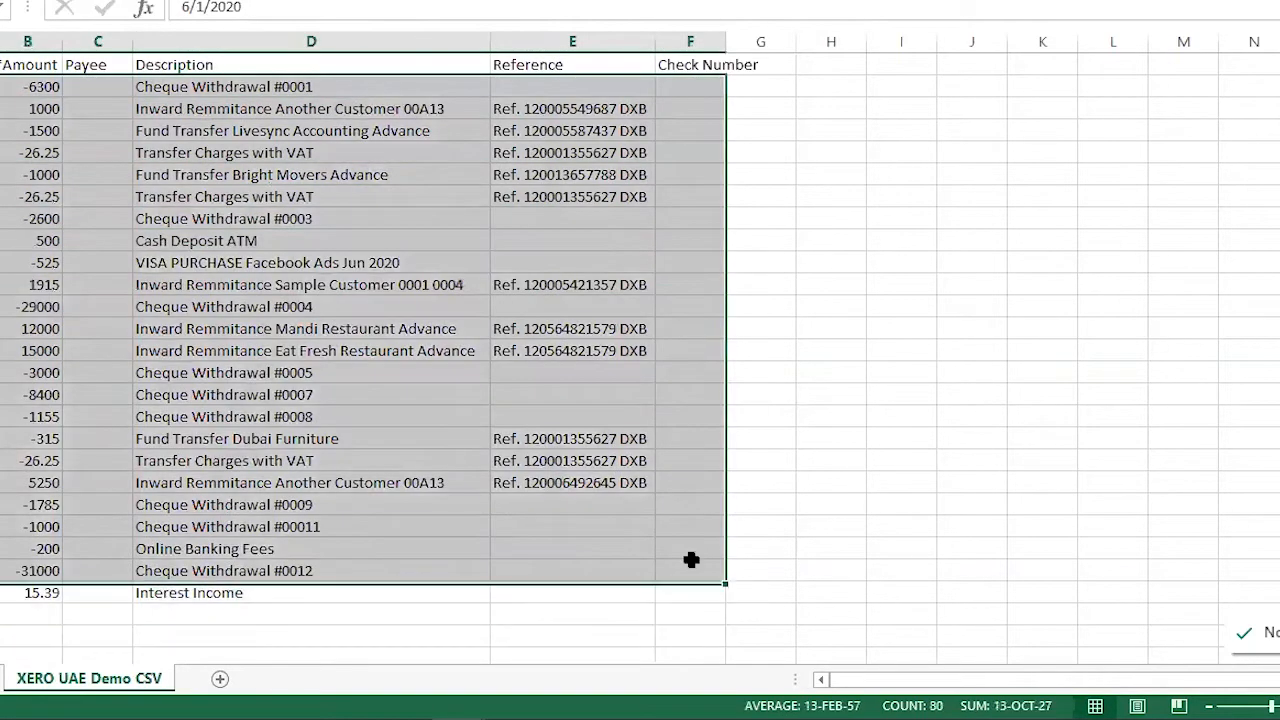
pyautogui.click(206, 172)
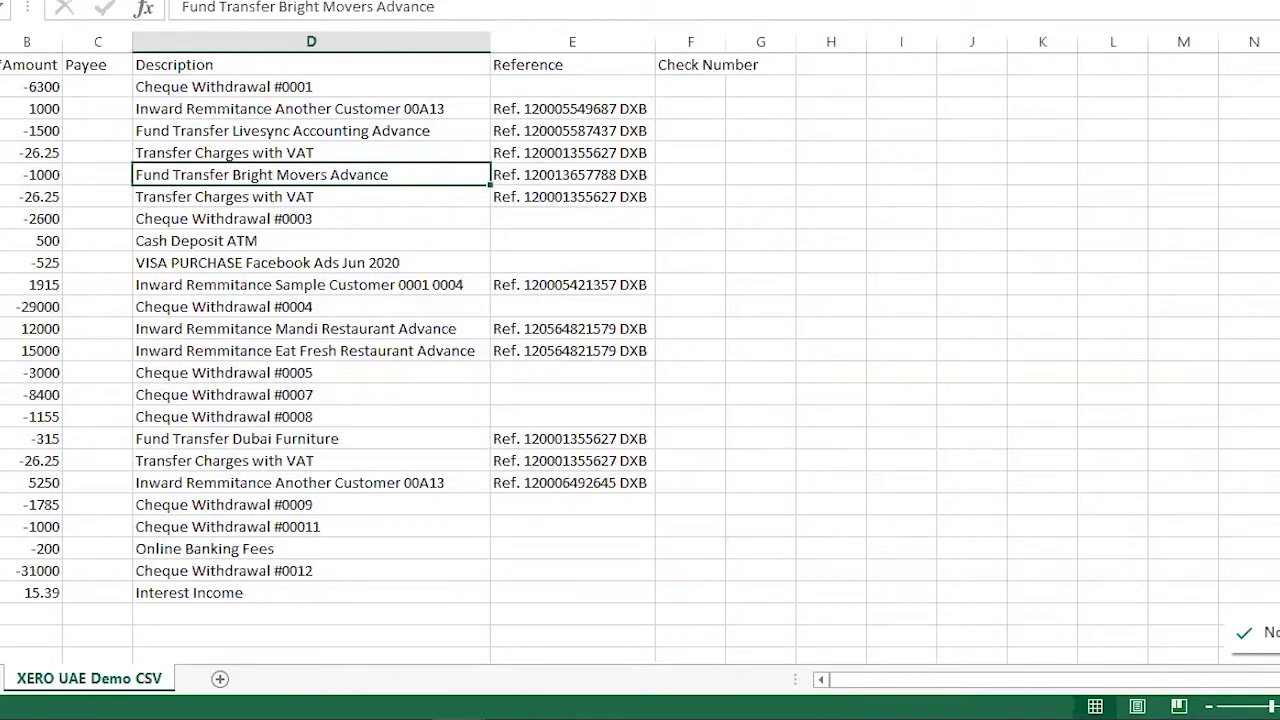
pyautogui.click(563, 129)
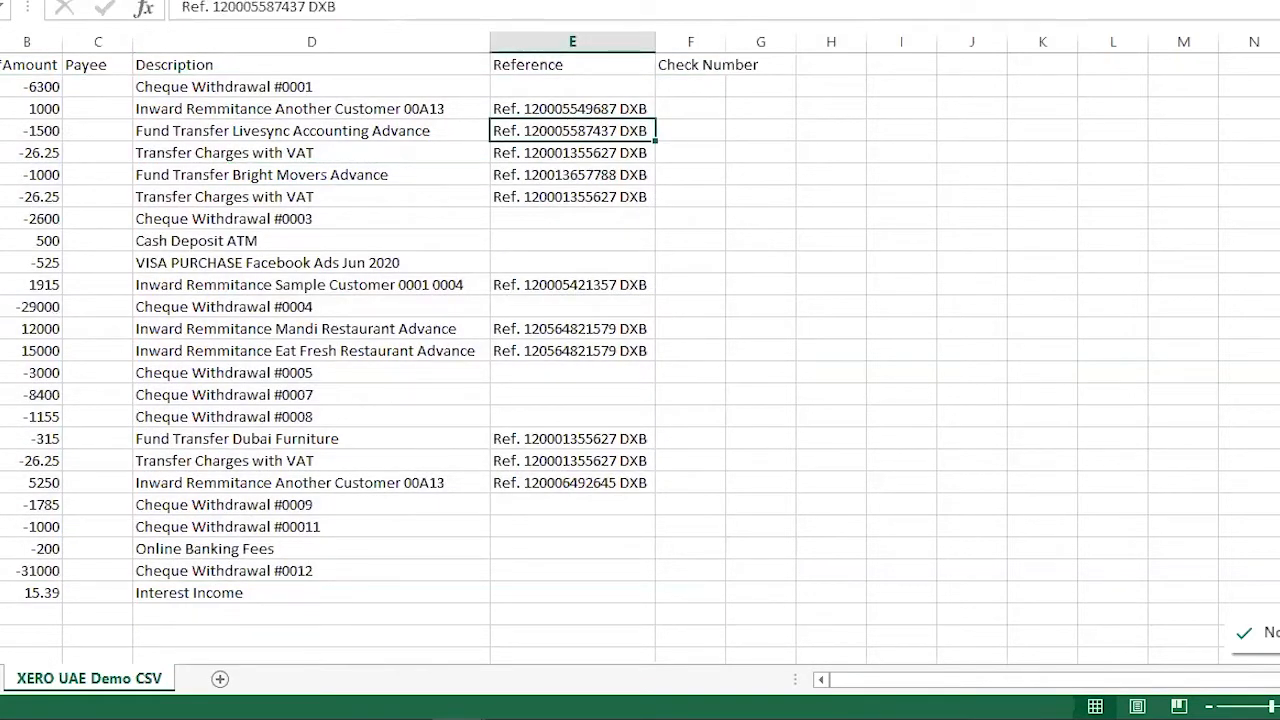
# Save the workbook as XERO UAE Demo CSV in CSV (Comma delimited) format in the Presentations folder, replacing the existing file and keeping the format
pyautogui.click(0, 0)
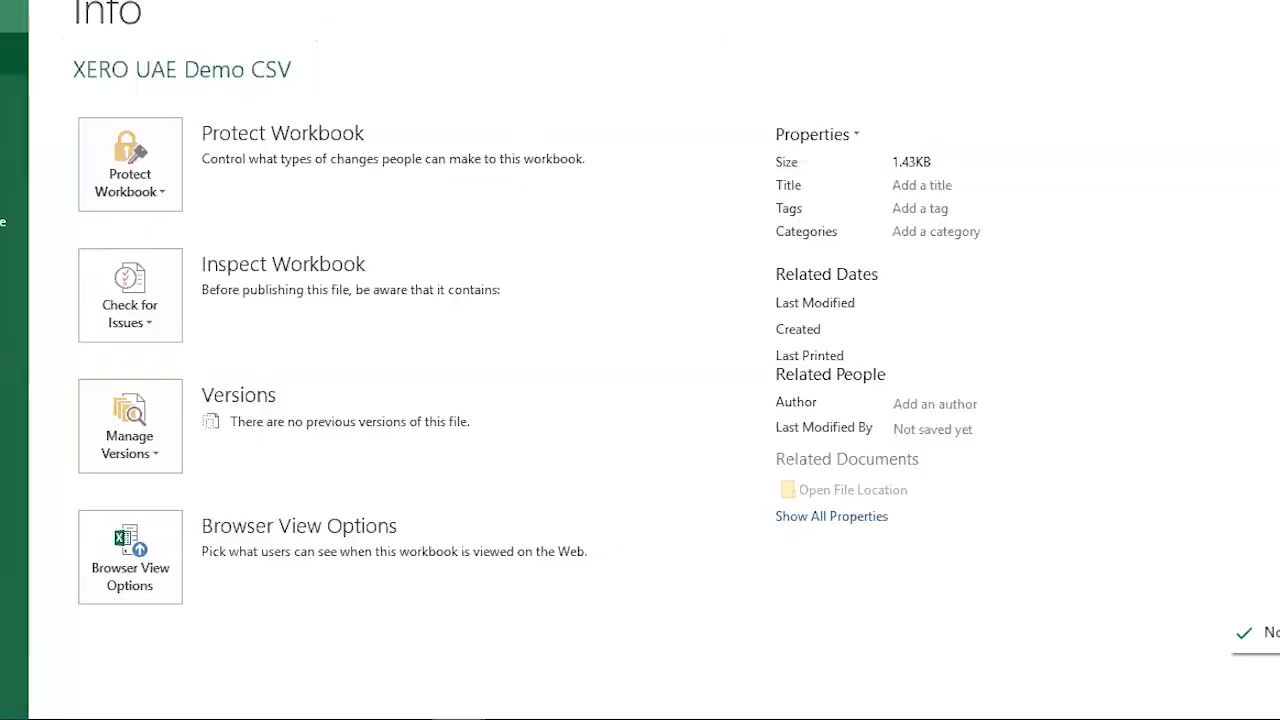
pyautogui.click(5, 178)
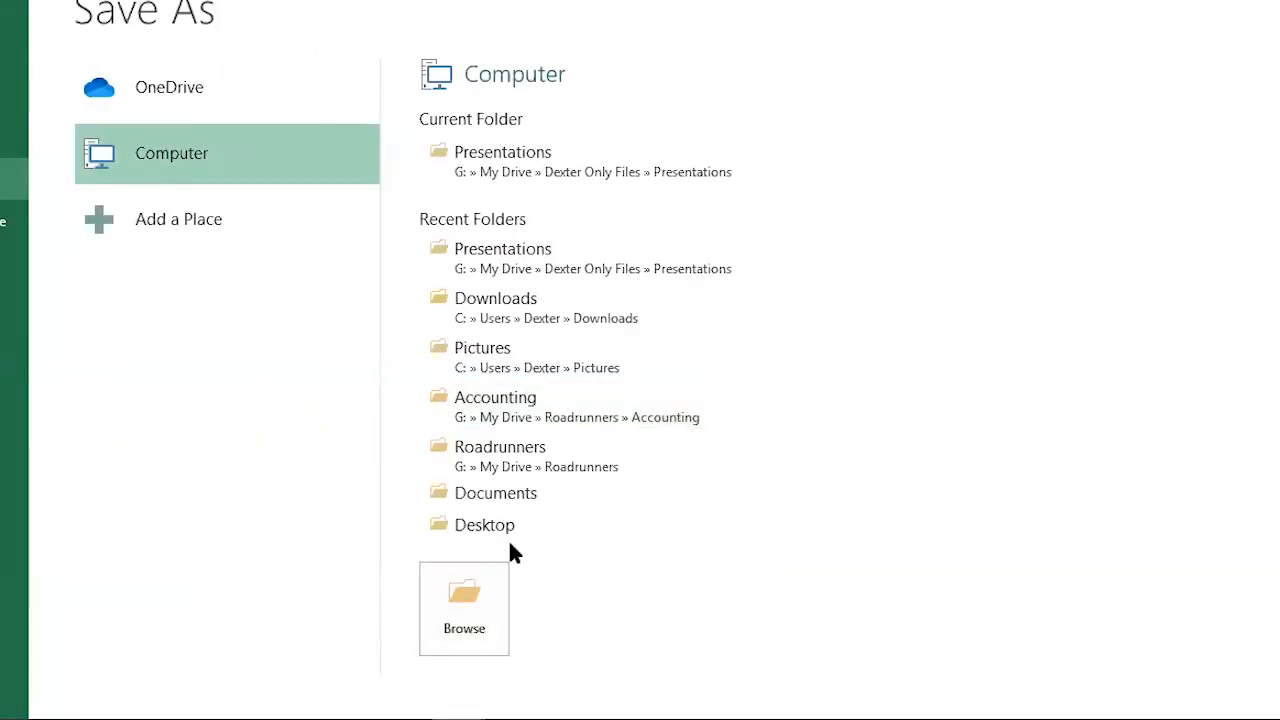
pyautogui.click(531, 252)
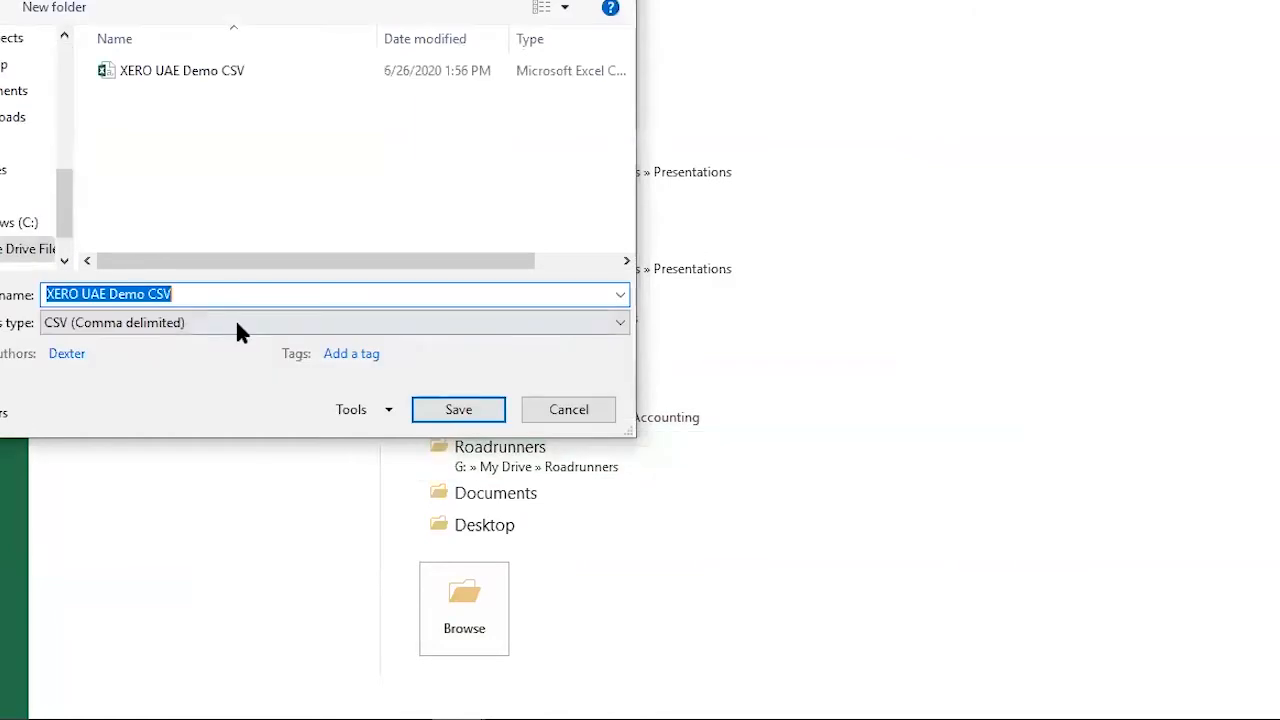
pyautogui.click(235, 321)
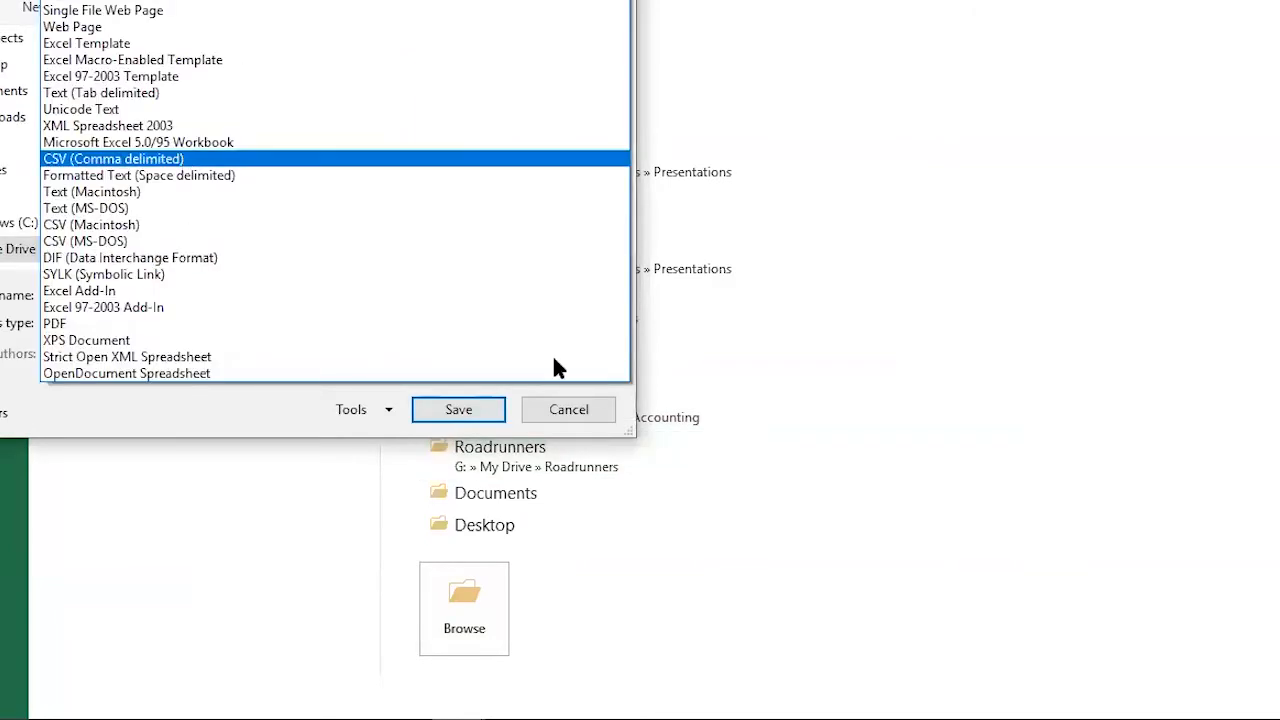
pyautogui.click(584, 412)
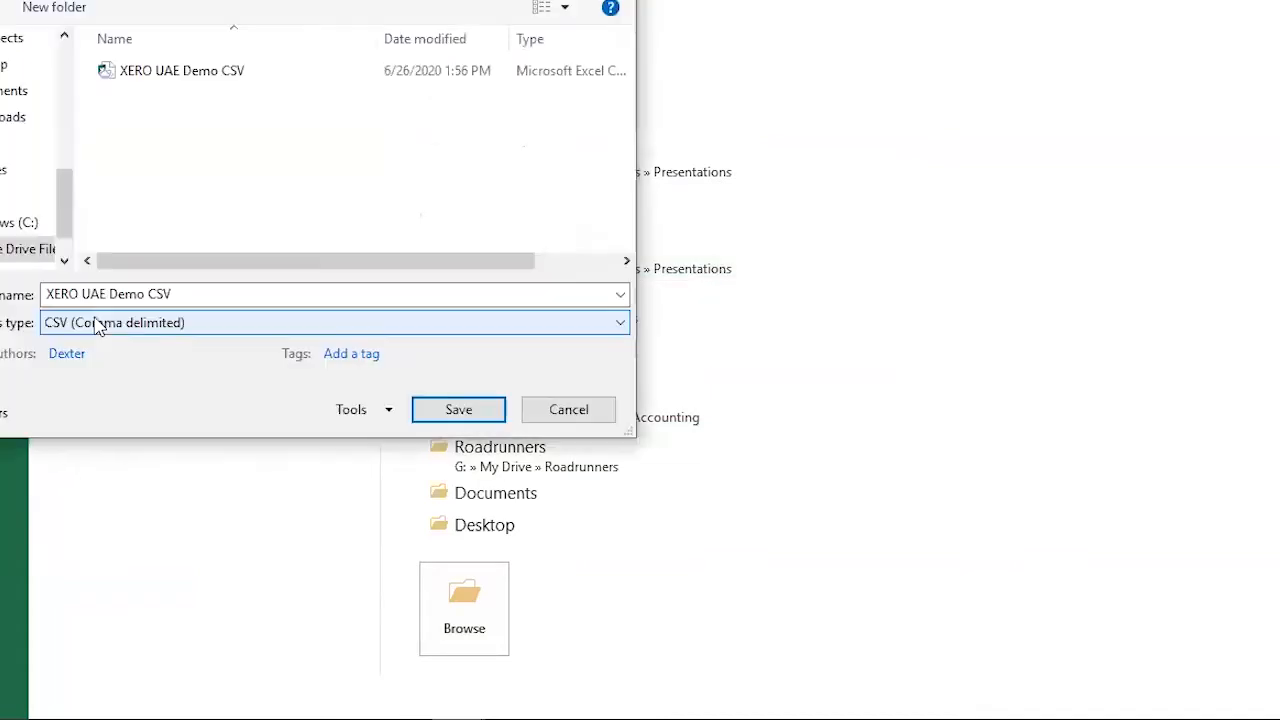
pyautogui.click(482, 416)
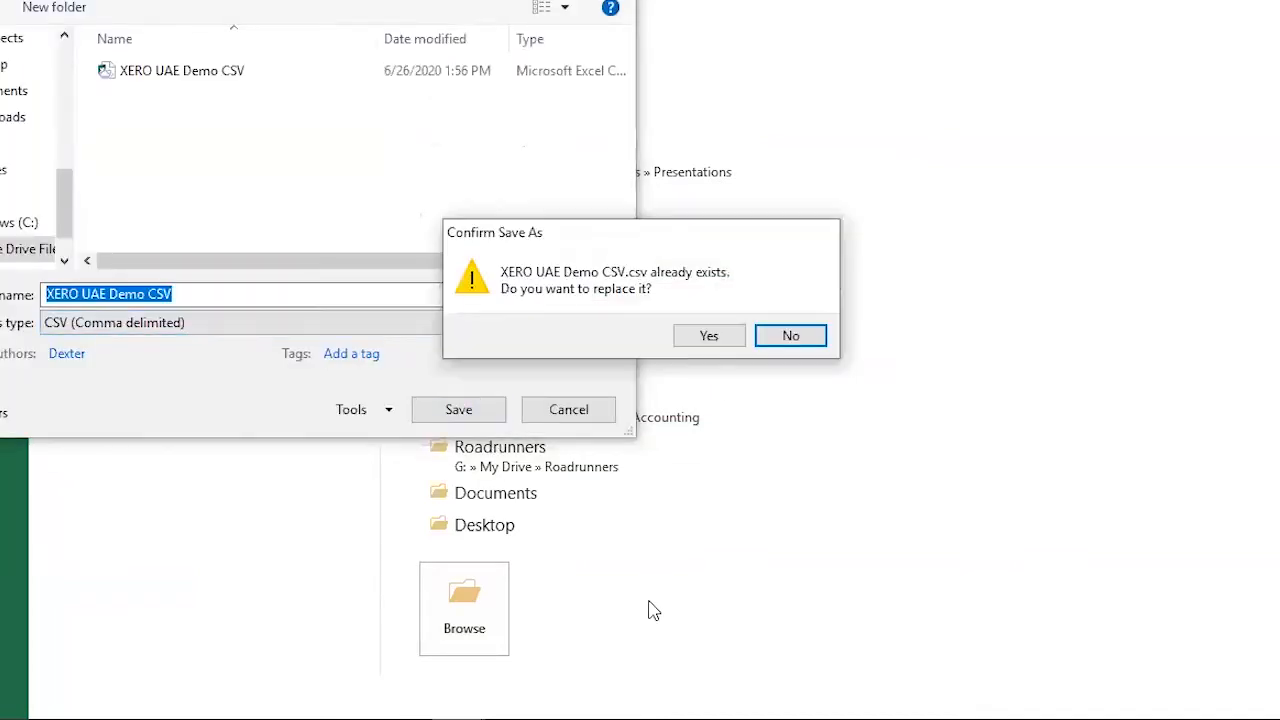
pyautogui.click(700, 338)
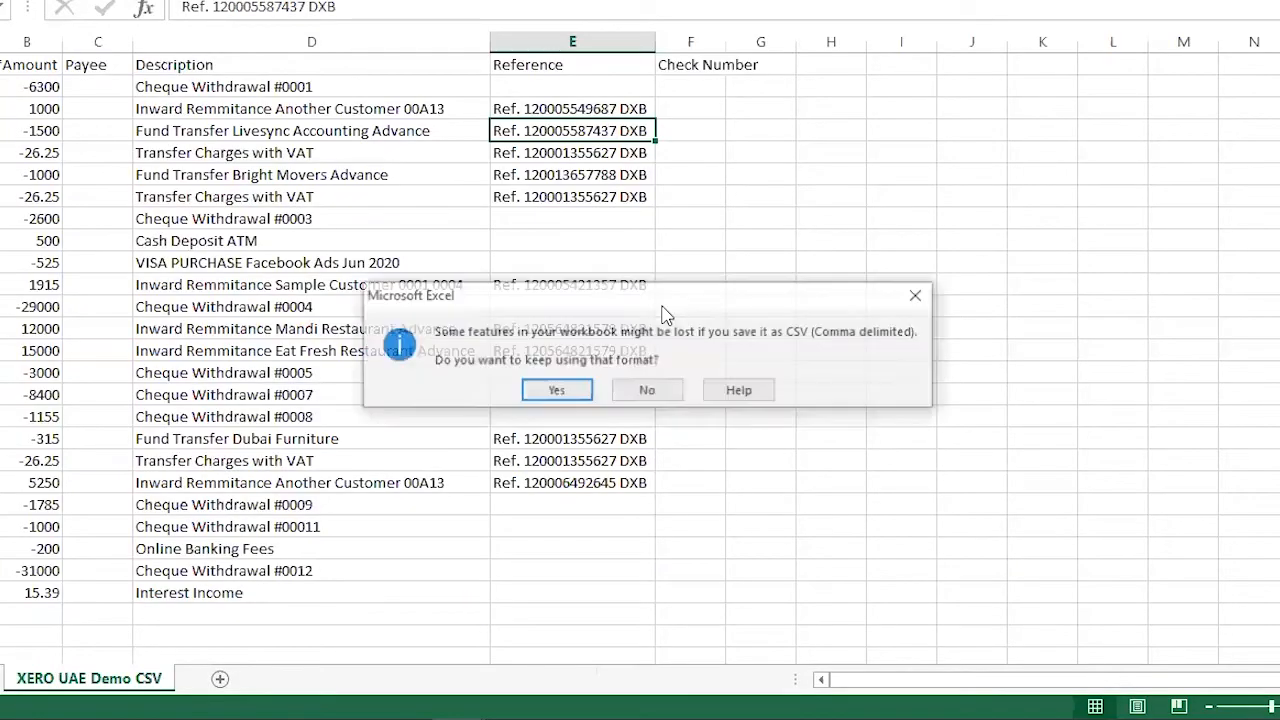
pyautogui.click(585, 392)
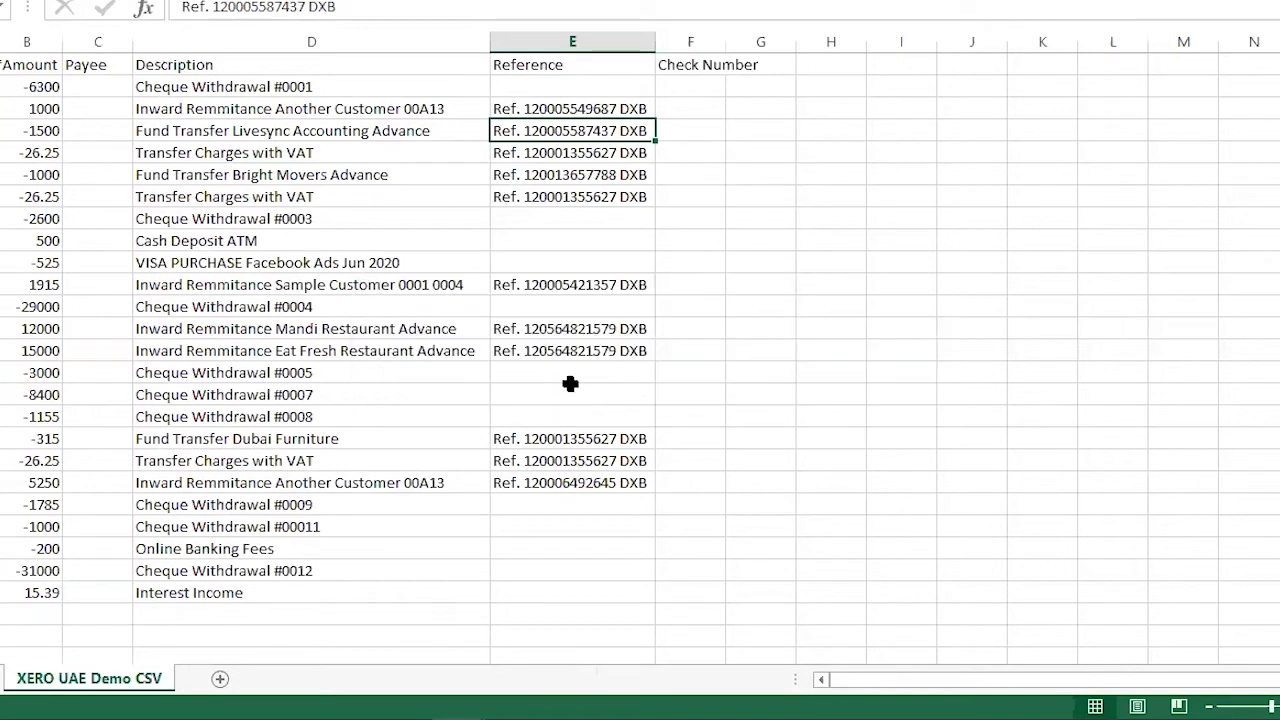
# Review the positive and negative entries in the Amount column of the XERO UAE Demo CSV sheet
pyautogui.moveTo(575, 394); pyautogui.dragTo(575, 378)
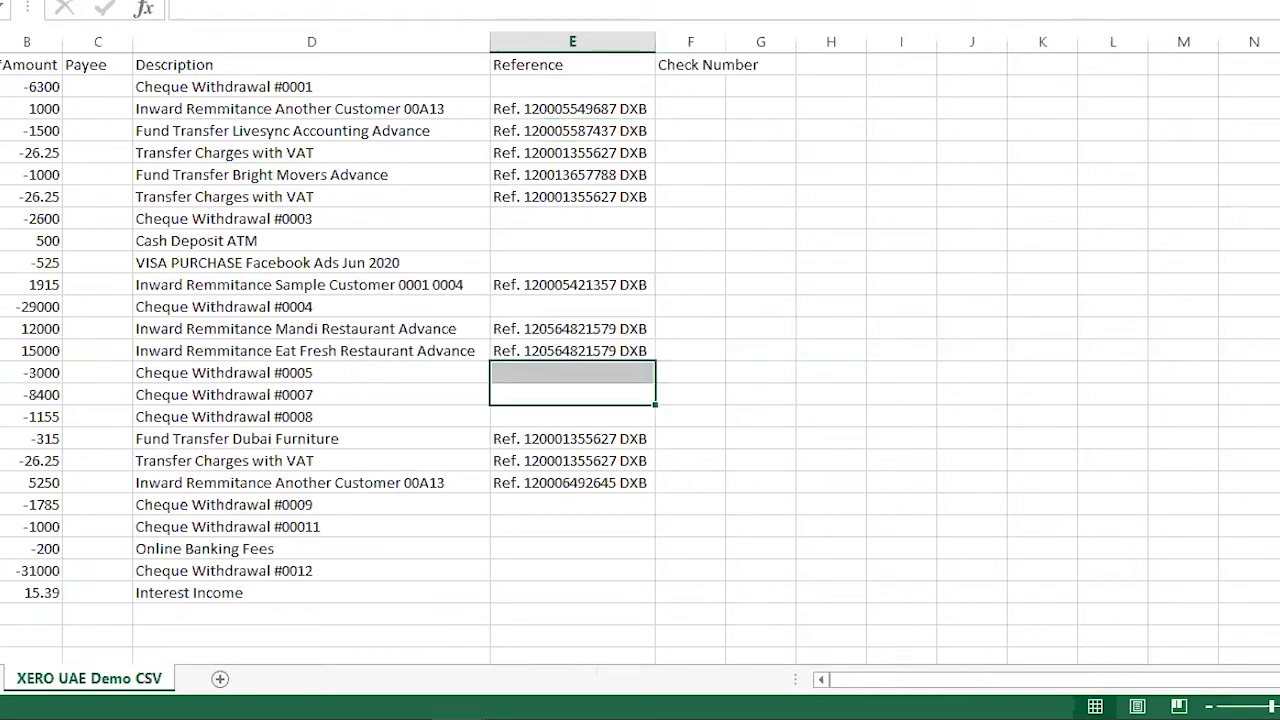
pyautogui.click(47, 88)
pyautogui.click(38, 109)
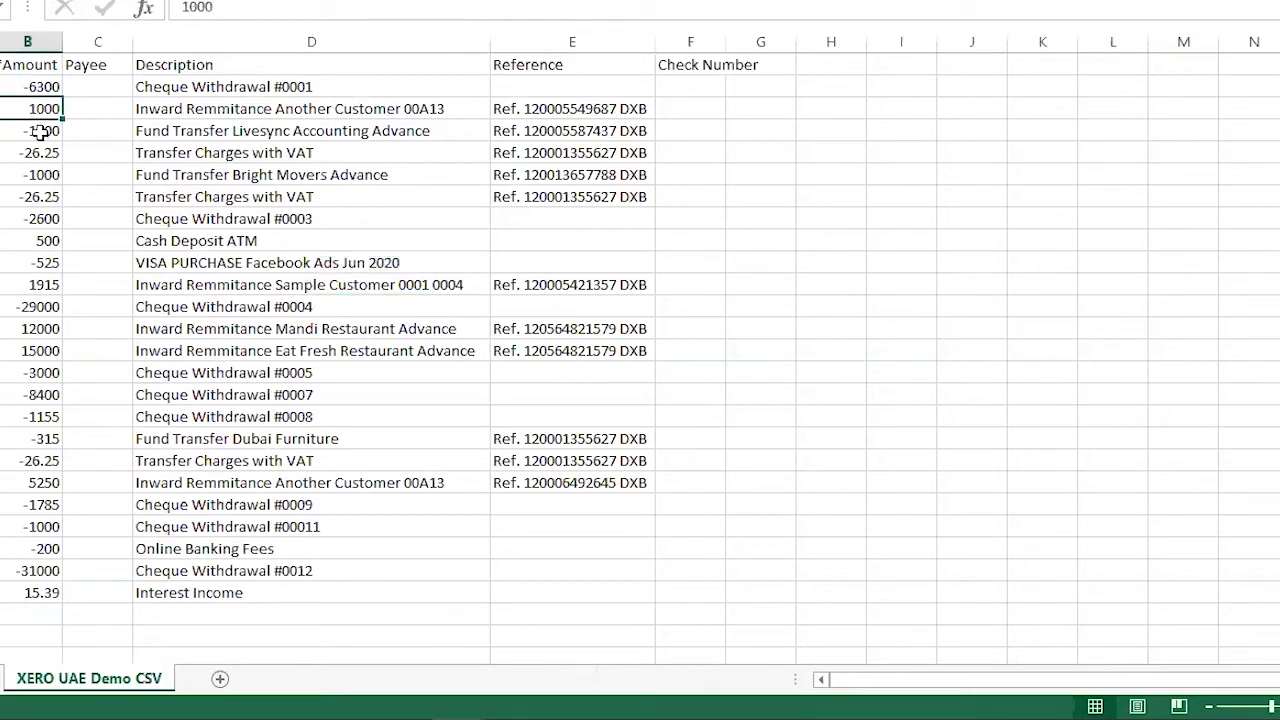
pyautogui.click(40, 219)
pyautogui.click(40, 329)
pyautogui.click(40, 350)
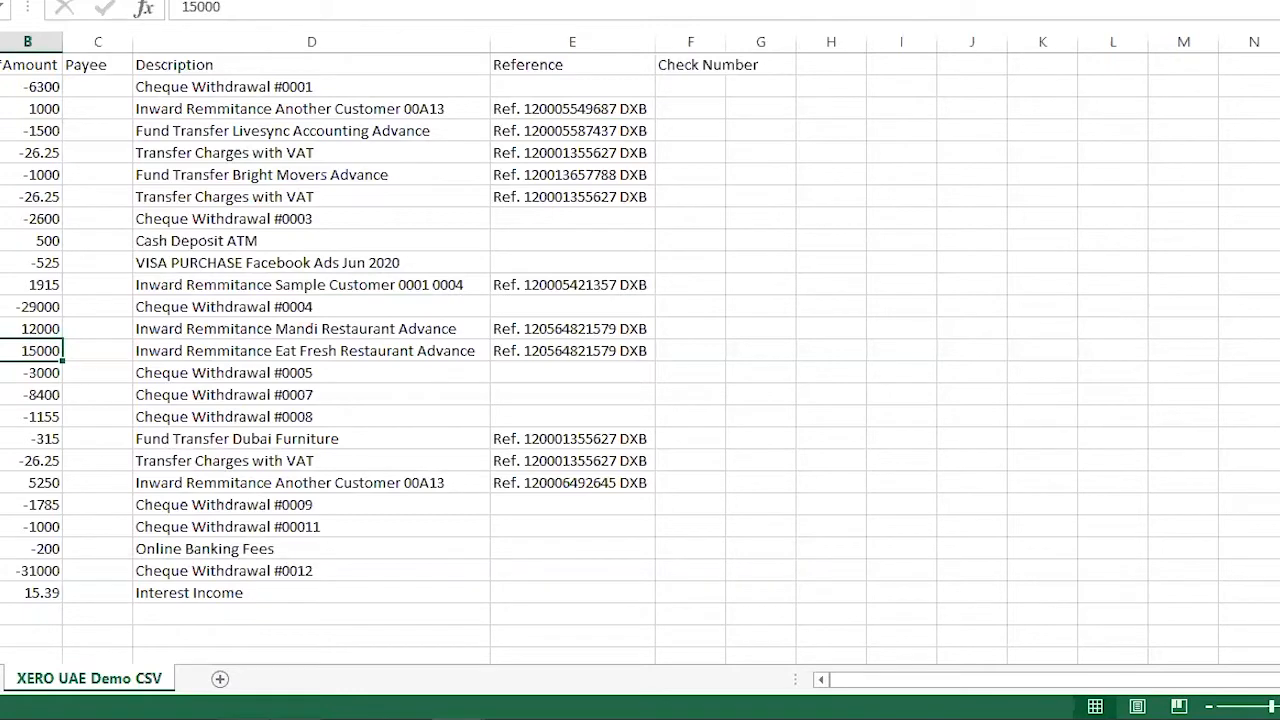
# Switch to Xero and import XERO UAE Demo CSV.csv from the Presentations folder into the RAK Bank AED account
pyautogui.moveTo(40, 705)
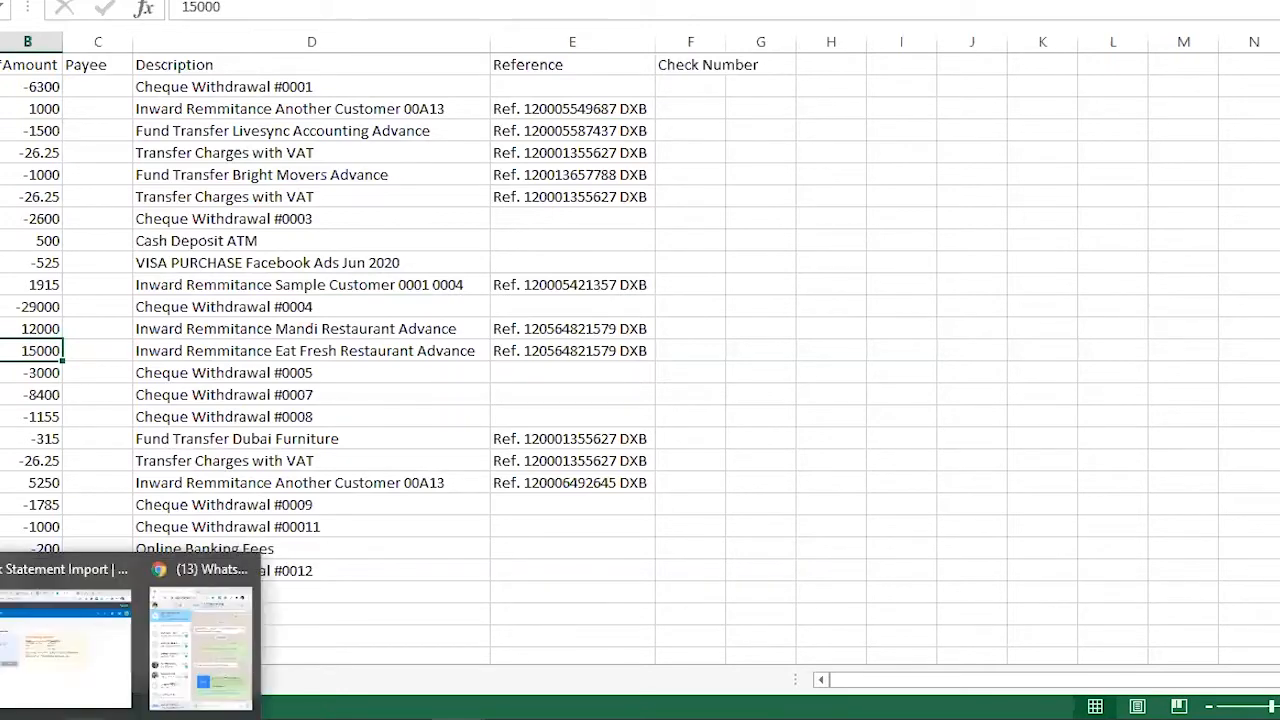
pyautogui.click(40, 700)
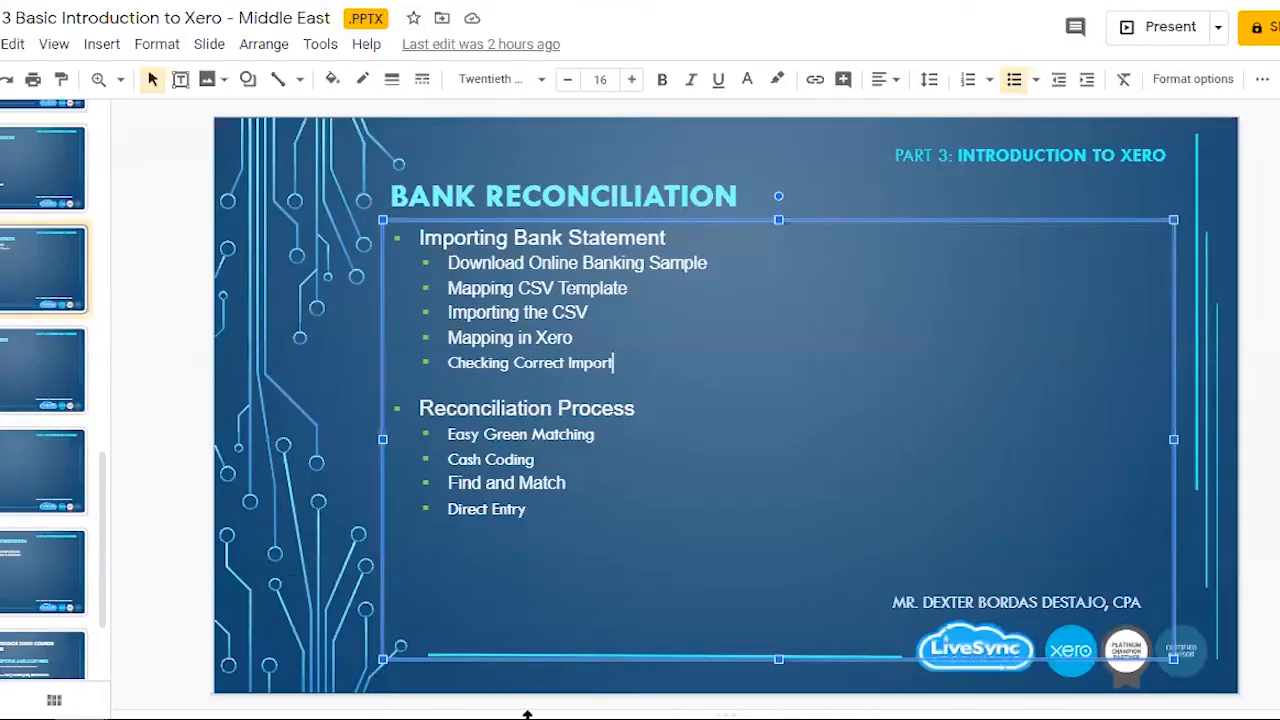
pyautogui.click(459, 719)
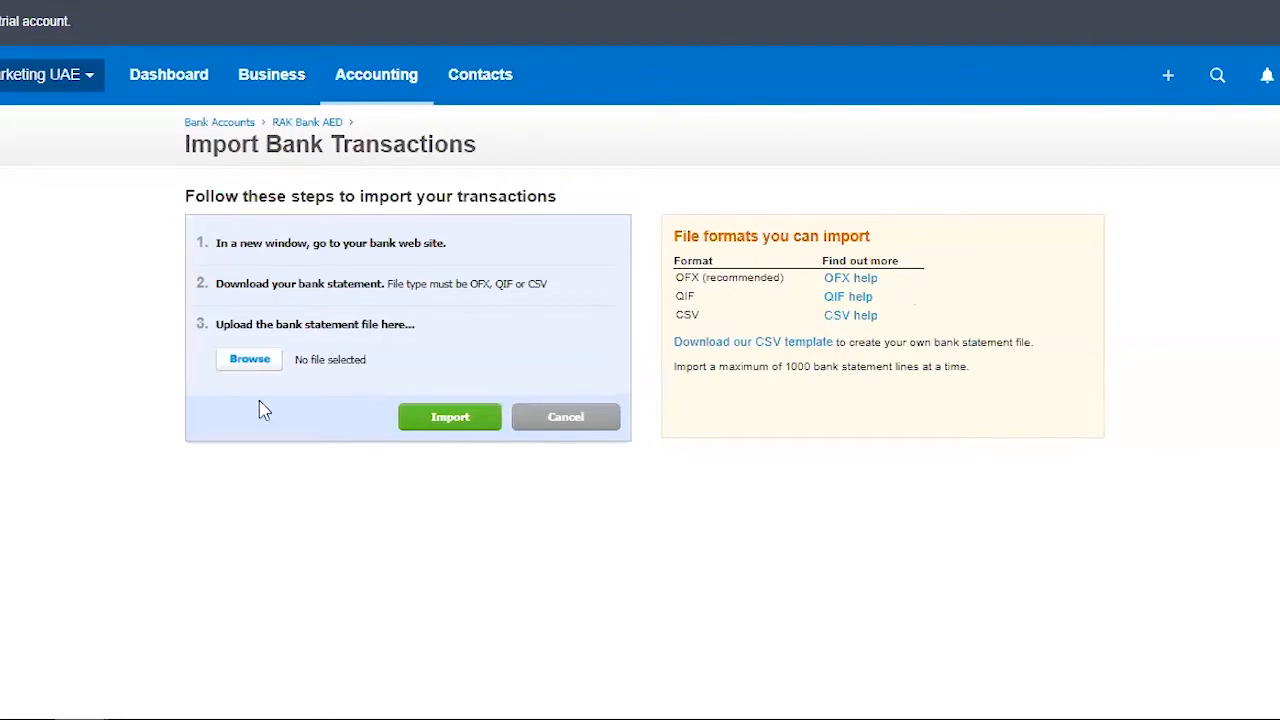
pyautogui.click(252, 368)
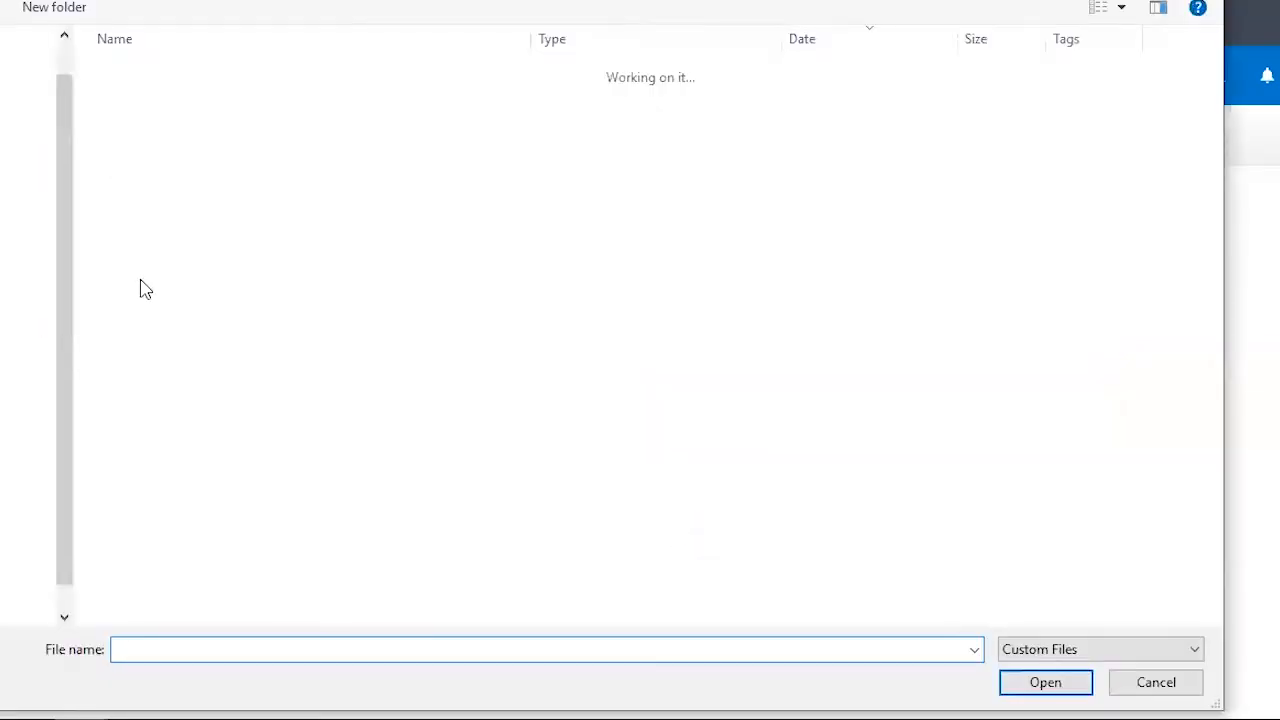
pyautogui.click(3, 253)
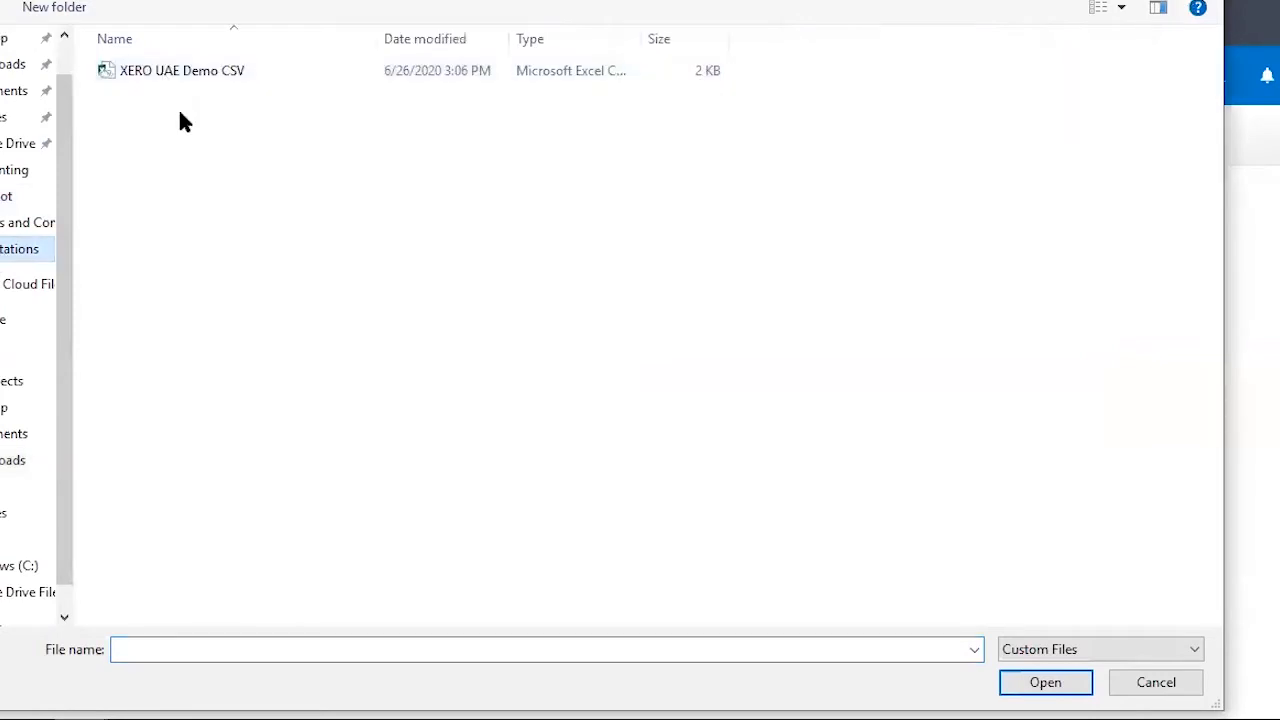
pyautogui.doubleClick(209, 80)
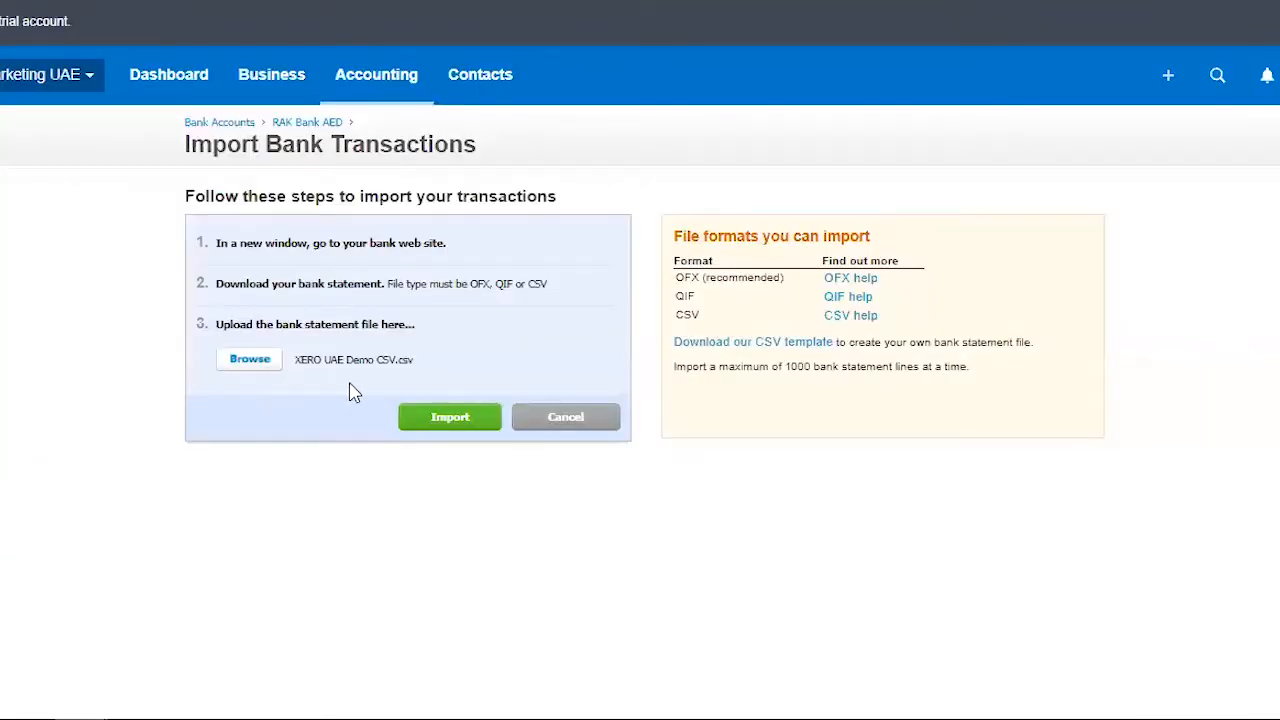
pyautogui.click(443, 420)
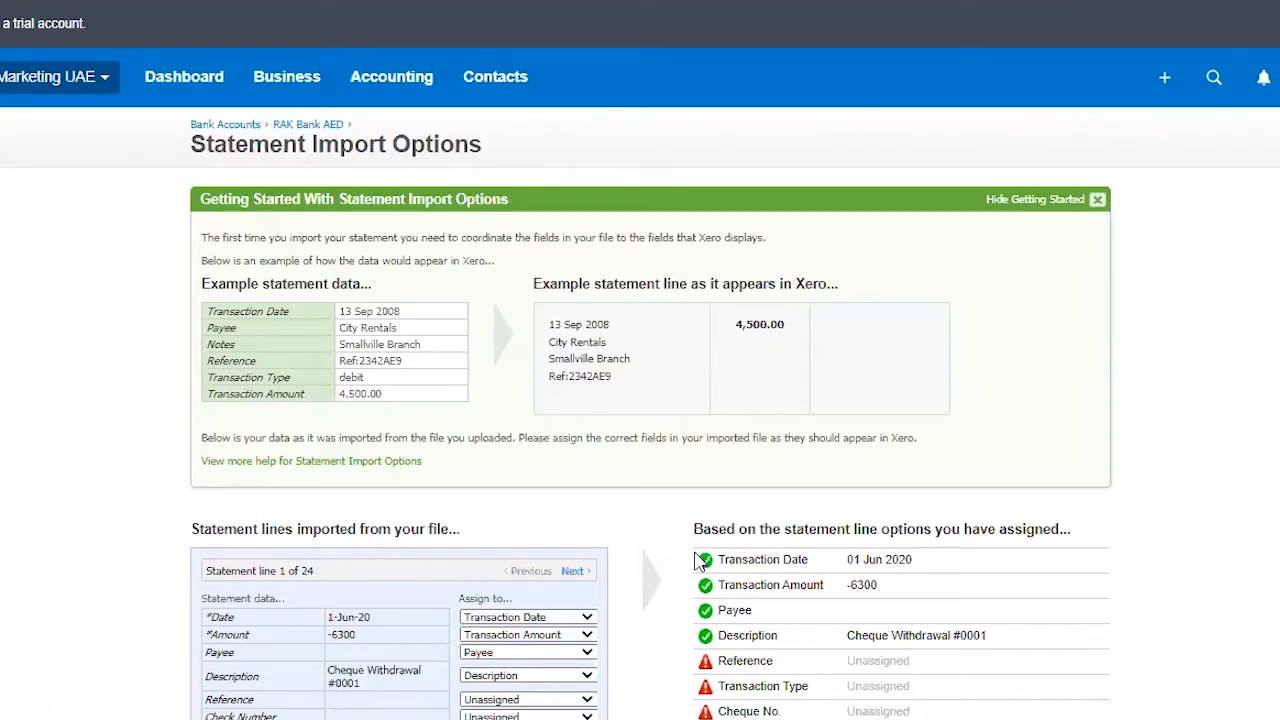
# Review the outline's Mapping in Xero item and compare the Statement Import Options fields with the CSV sheet's column headings
pyautogui.scroll(-4, 1220, 310)
pyautogui.scroll(4, 1228, 272)
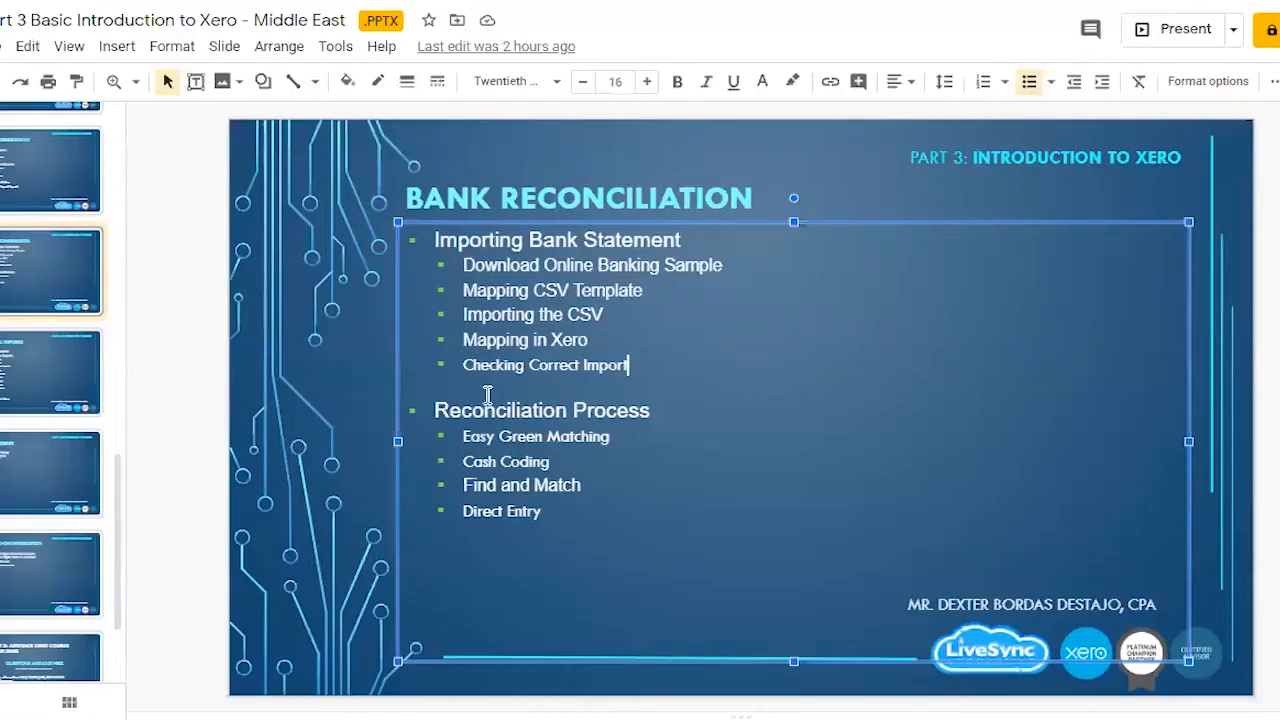
pyautogui.moveTo(465, 340); pyautogui.dragTo(572, 341)
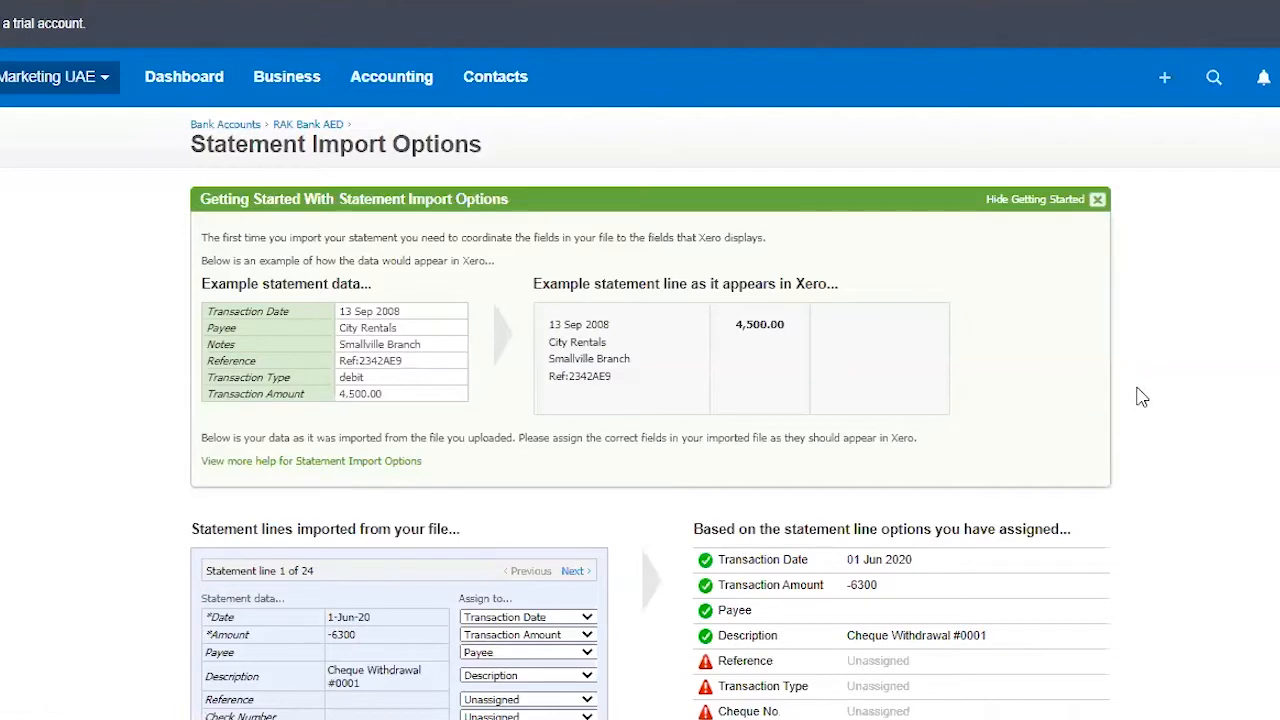
pyautogui.scroll(-3, 1143, 397)
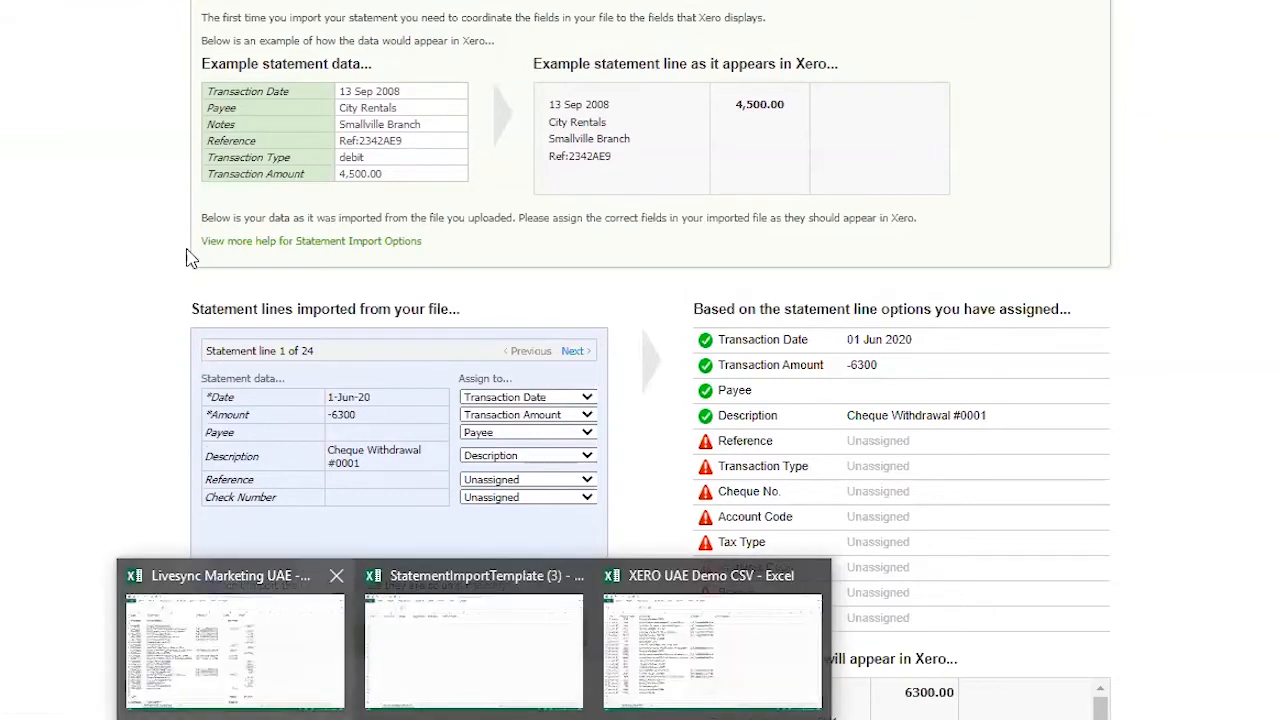
pyautogui.click(286, 660)
pyautogui.click(719, 669)
pyautogui.moveTo(3, 67); pyautogui.dragTo(755, 72)
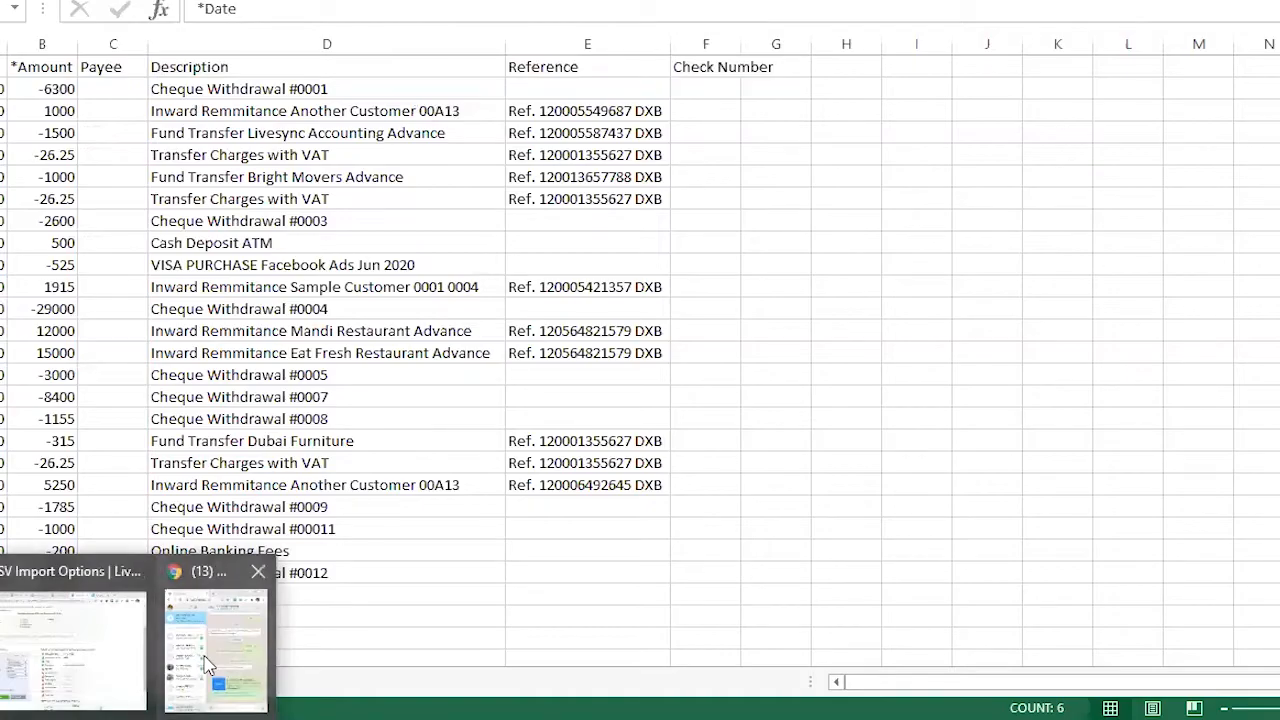
pyautogui.click(88, 655)
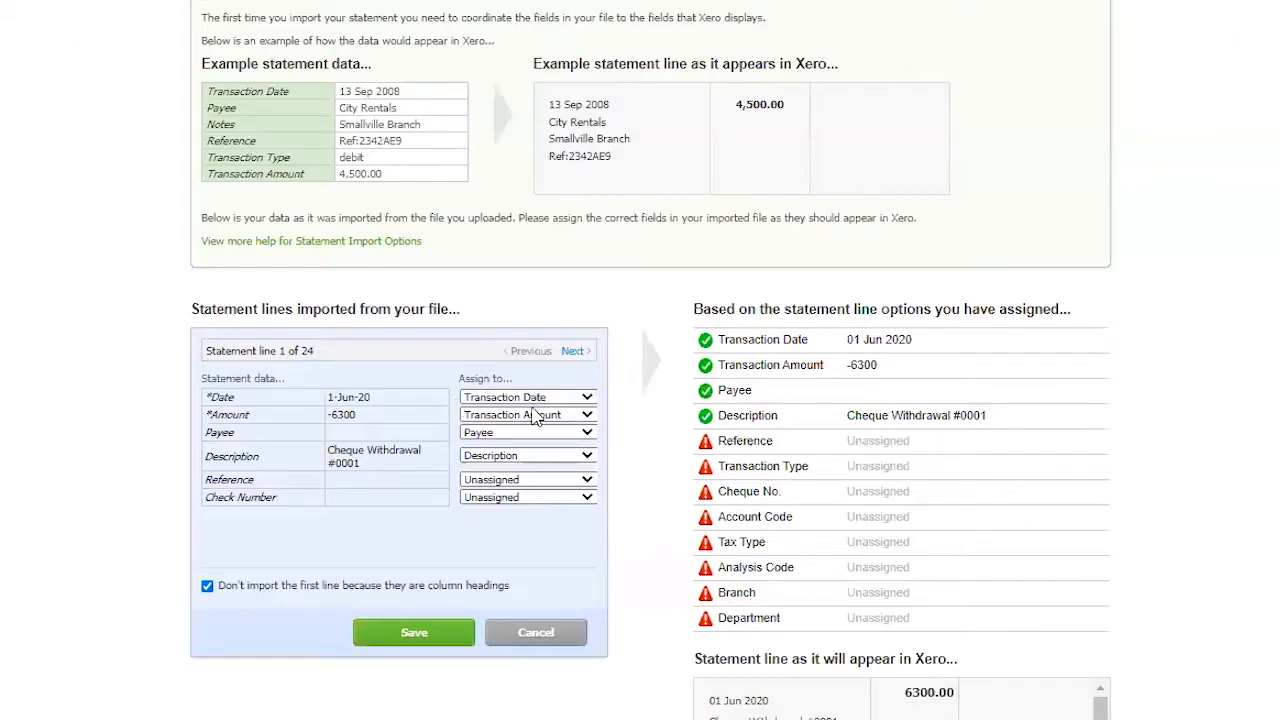
# Check the Assign to options for the Date, Amount, Payee and Description fields of the imported statement
pyautogui.click(587, 399)
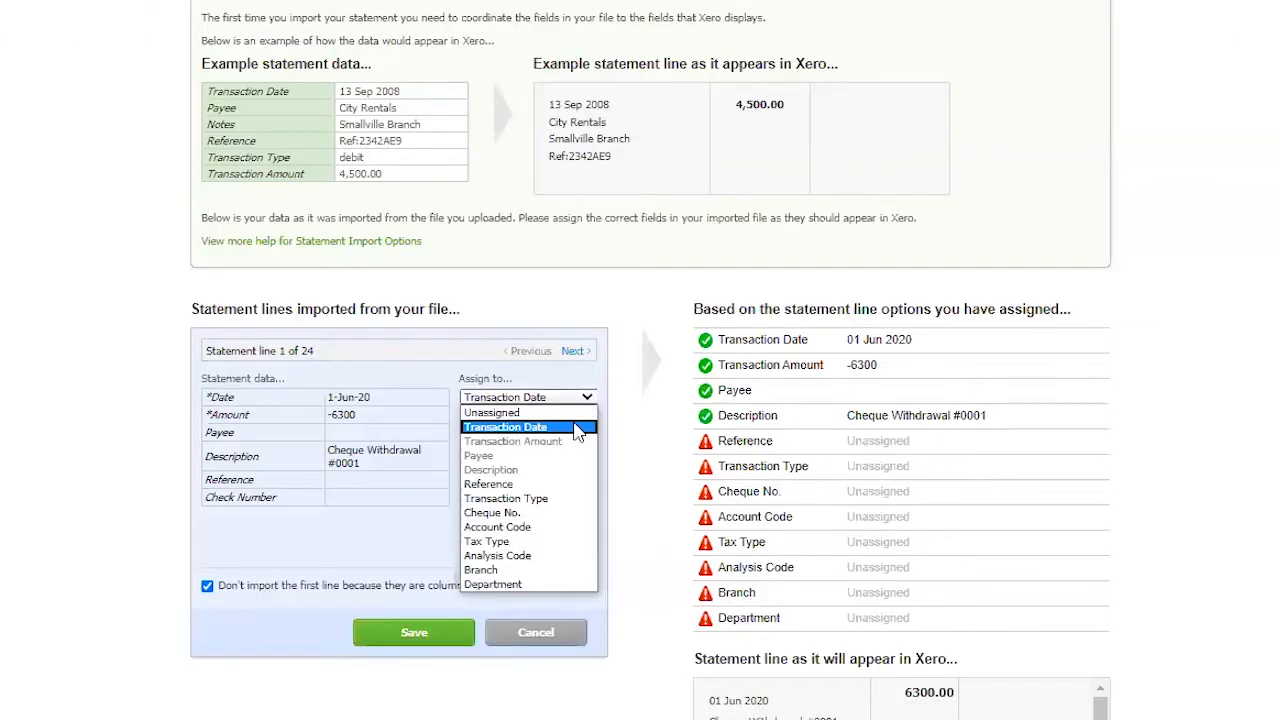
pyautogui.click(578, 430)
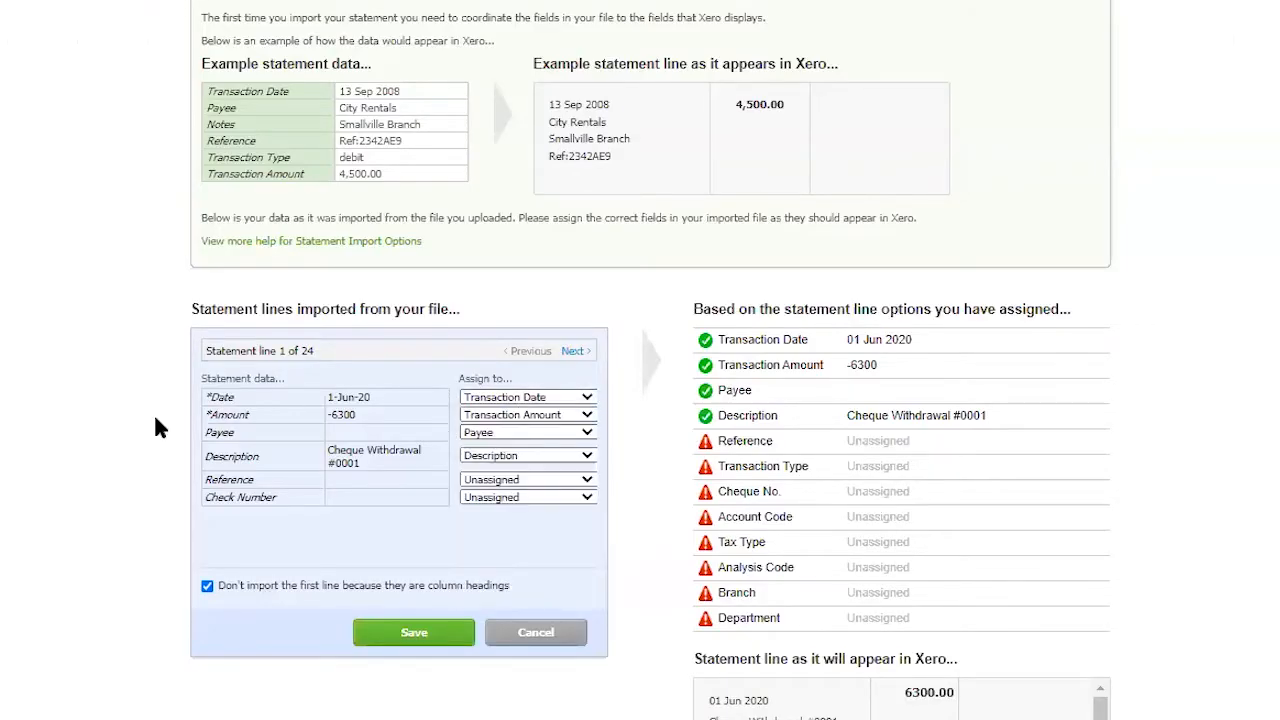
pyautogui.click(587, 414)
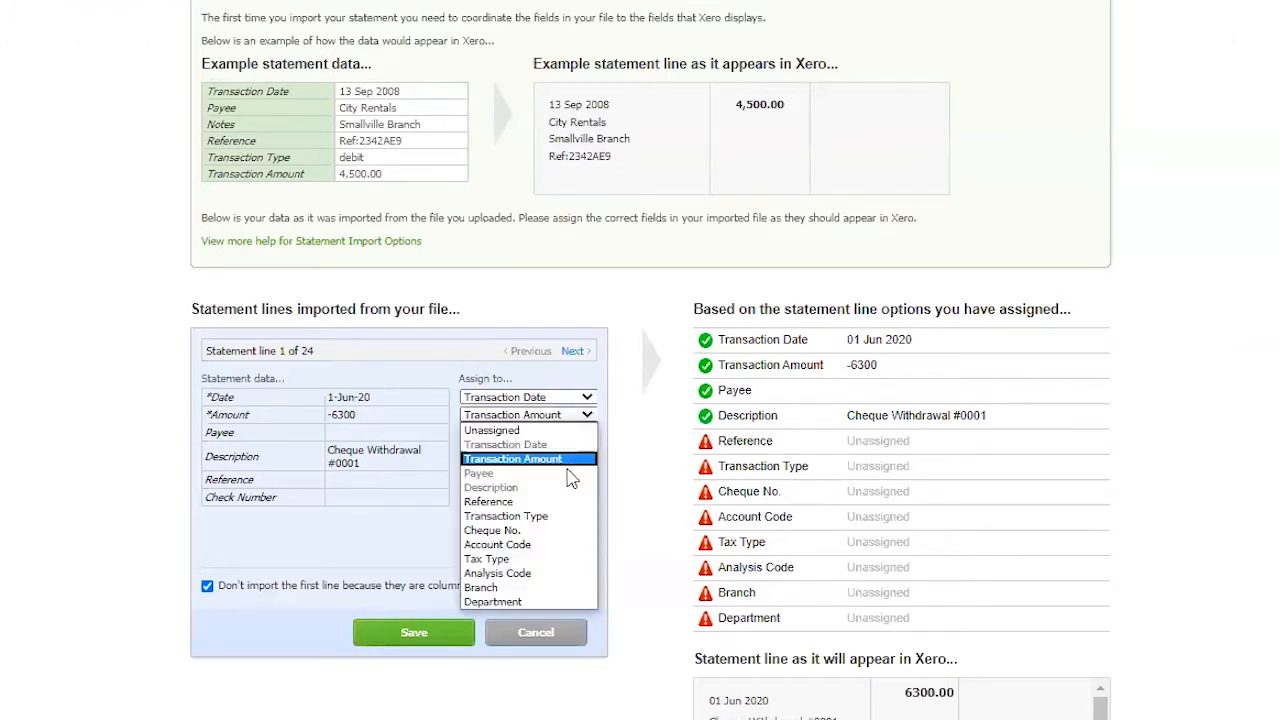
pyautogui.click(420, 472)
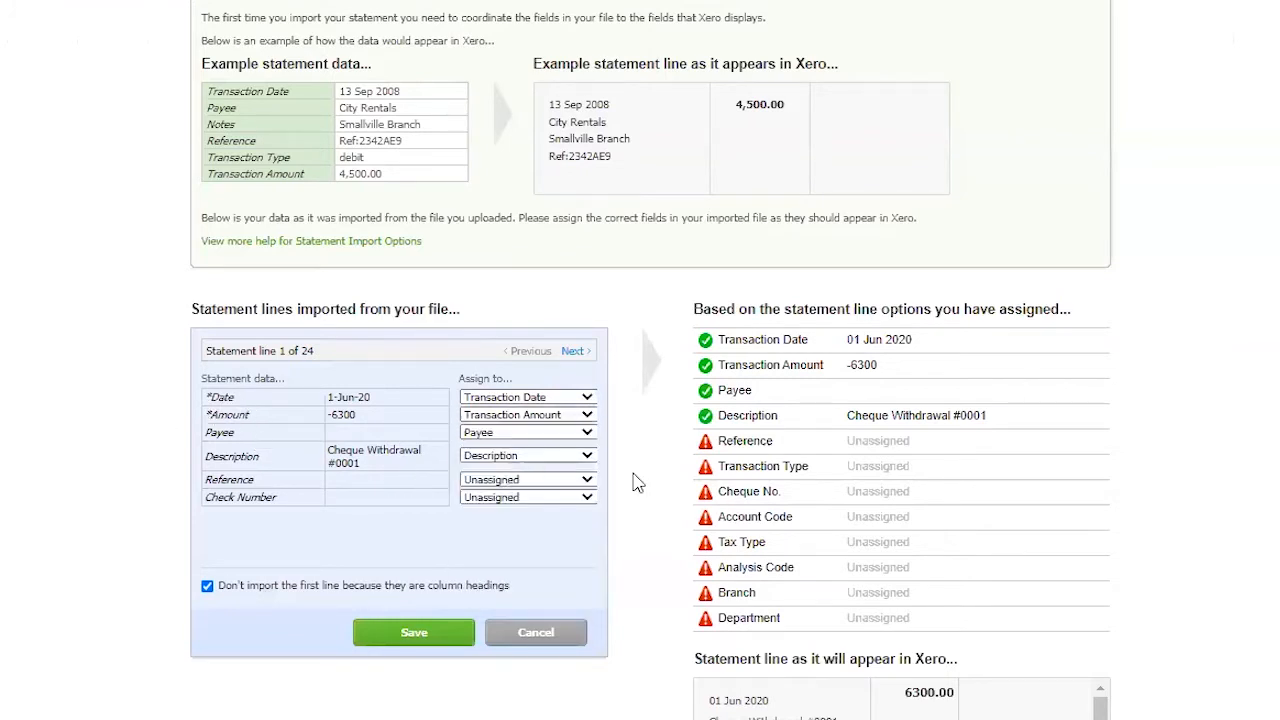
pyautogui.click(591, 436)
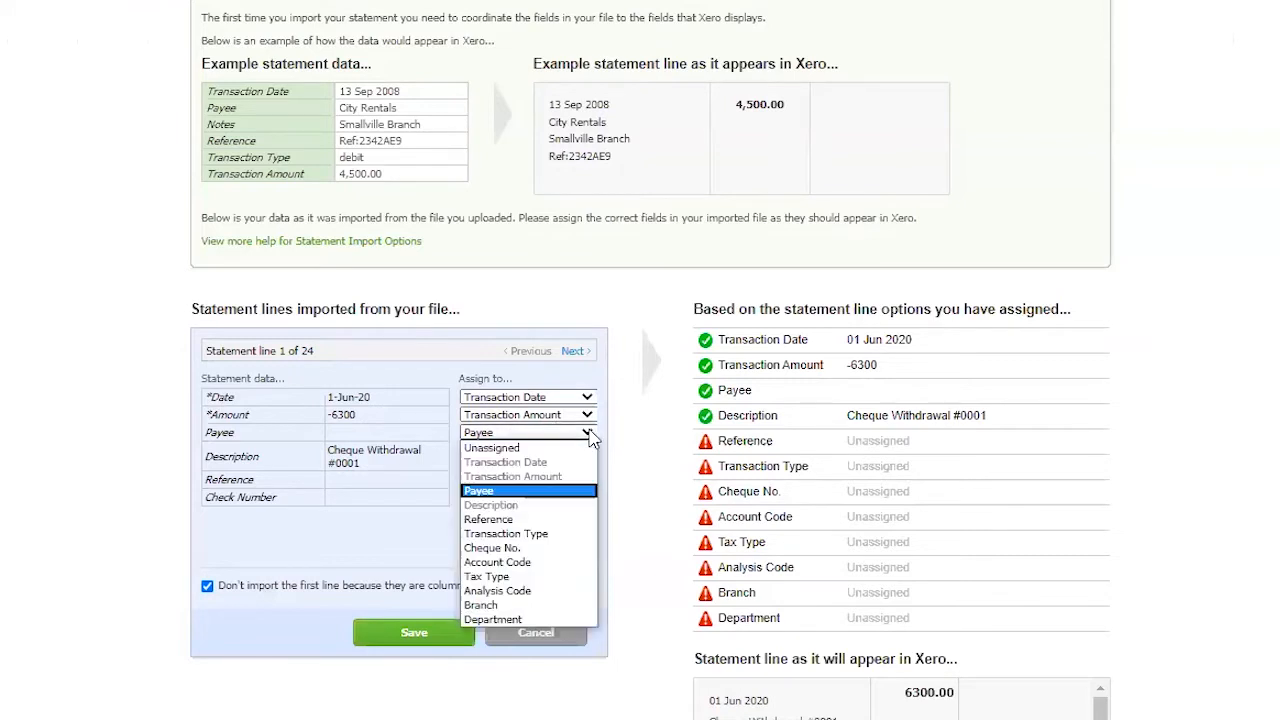
pyautogui.click(580, 490)
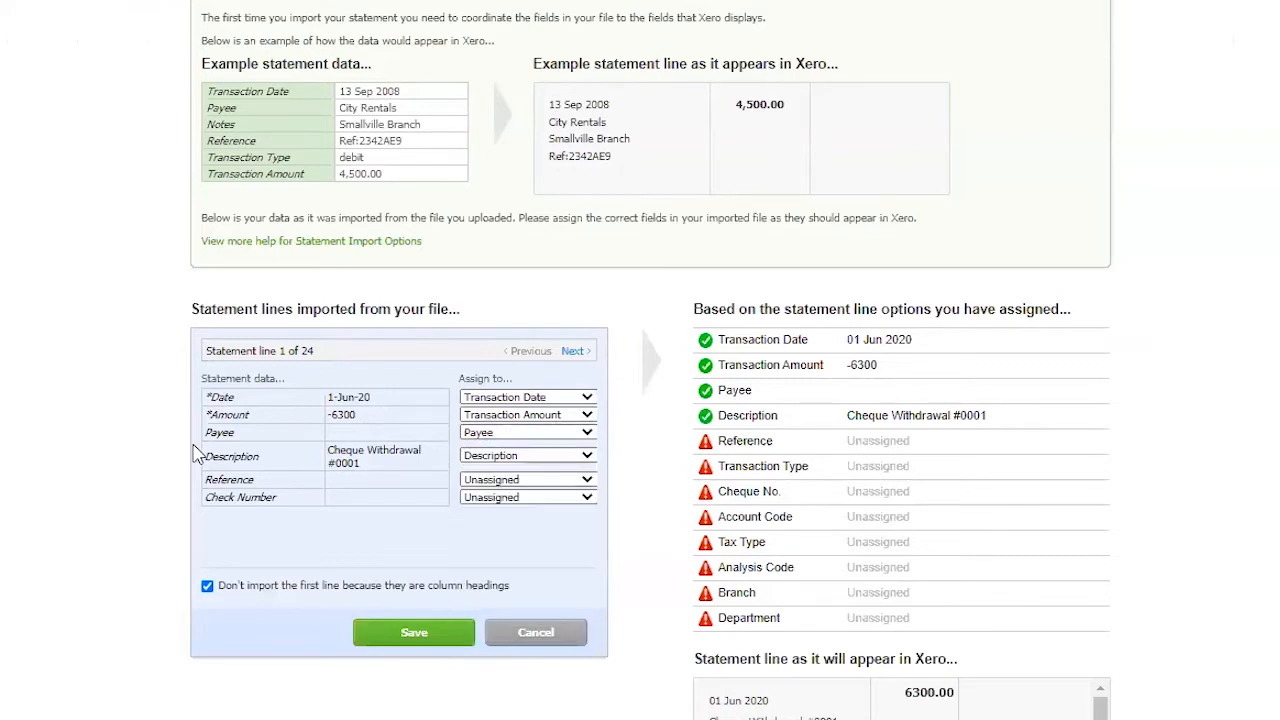
pyautogui.click(588, 458)
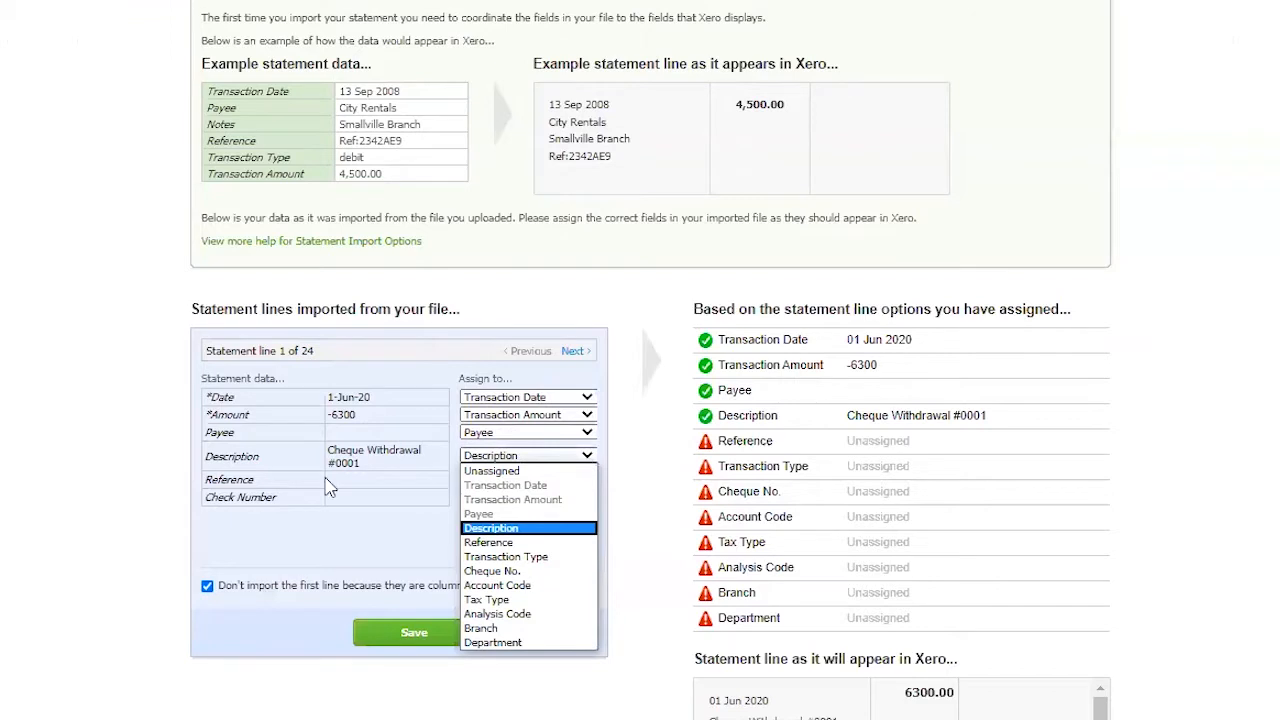
pyautogui.click(248, 480)
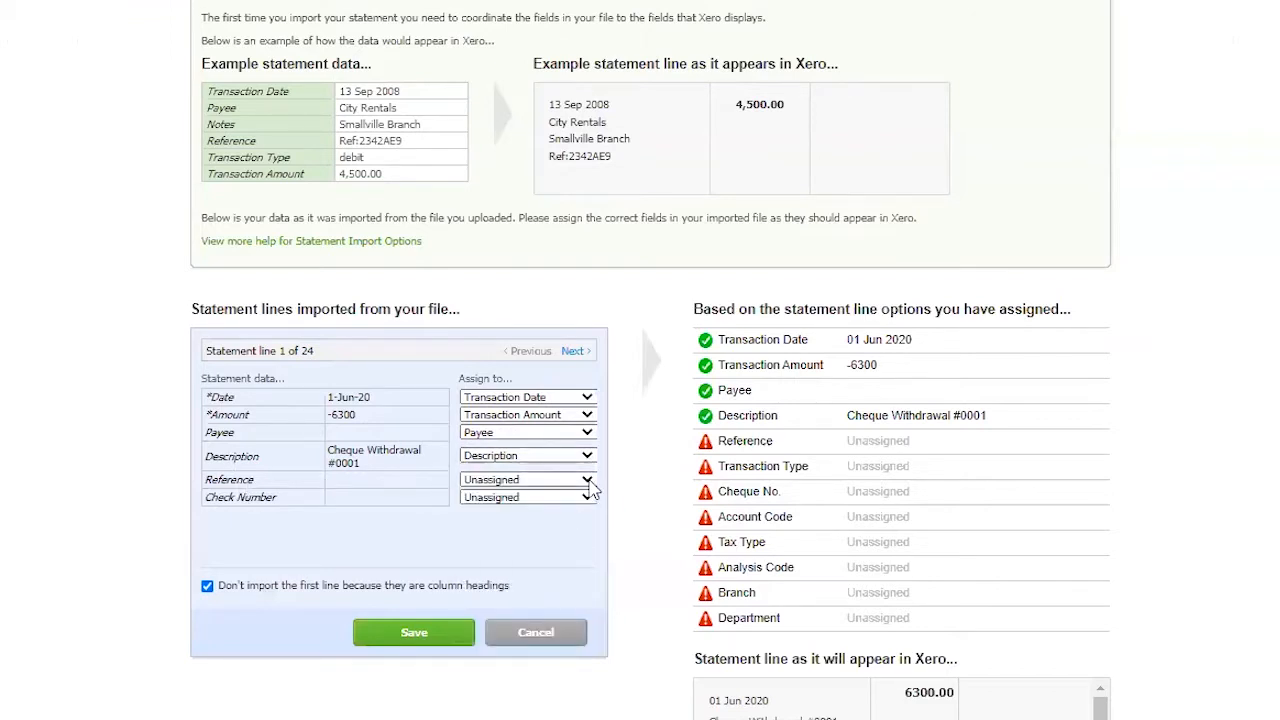
# Assign the statement's Reference field to Reference and its Check Number field to Cheque No
pyautogui.click(588, 480)
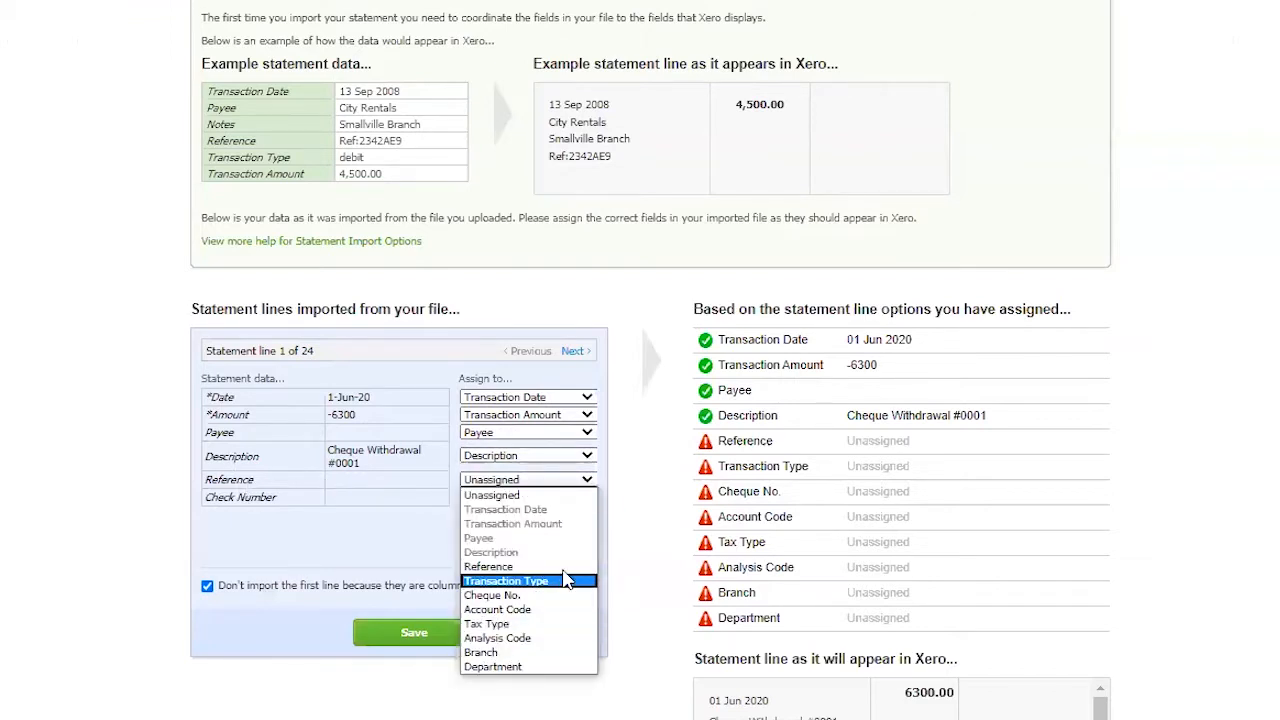
pyautogui.click(578, 566)
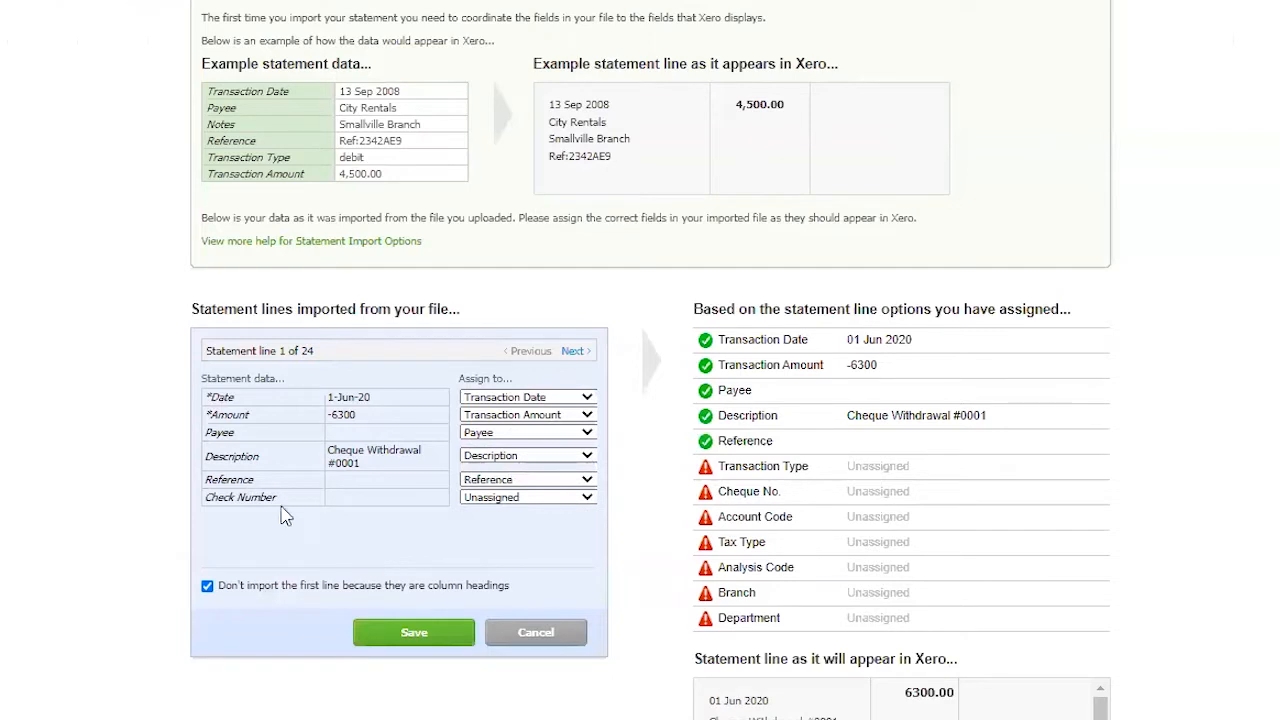
pyautogui.click(586, 497)
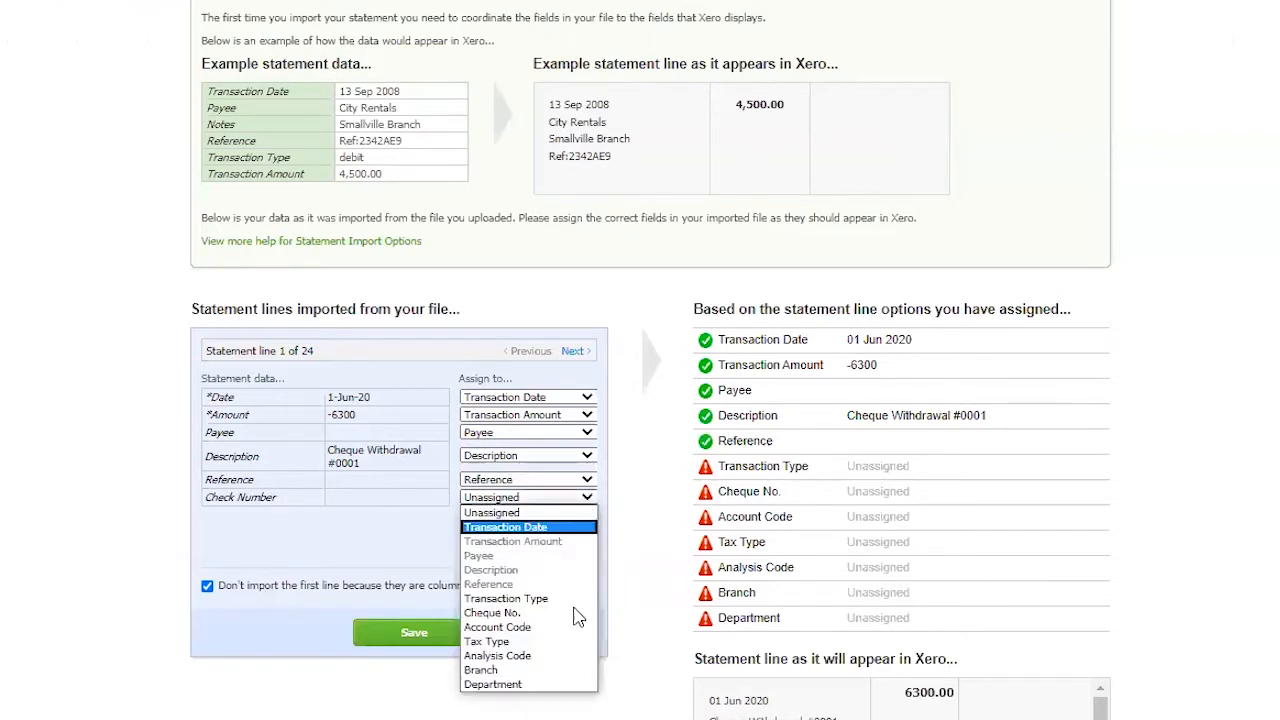
pyautogui.click(528, 612)
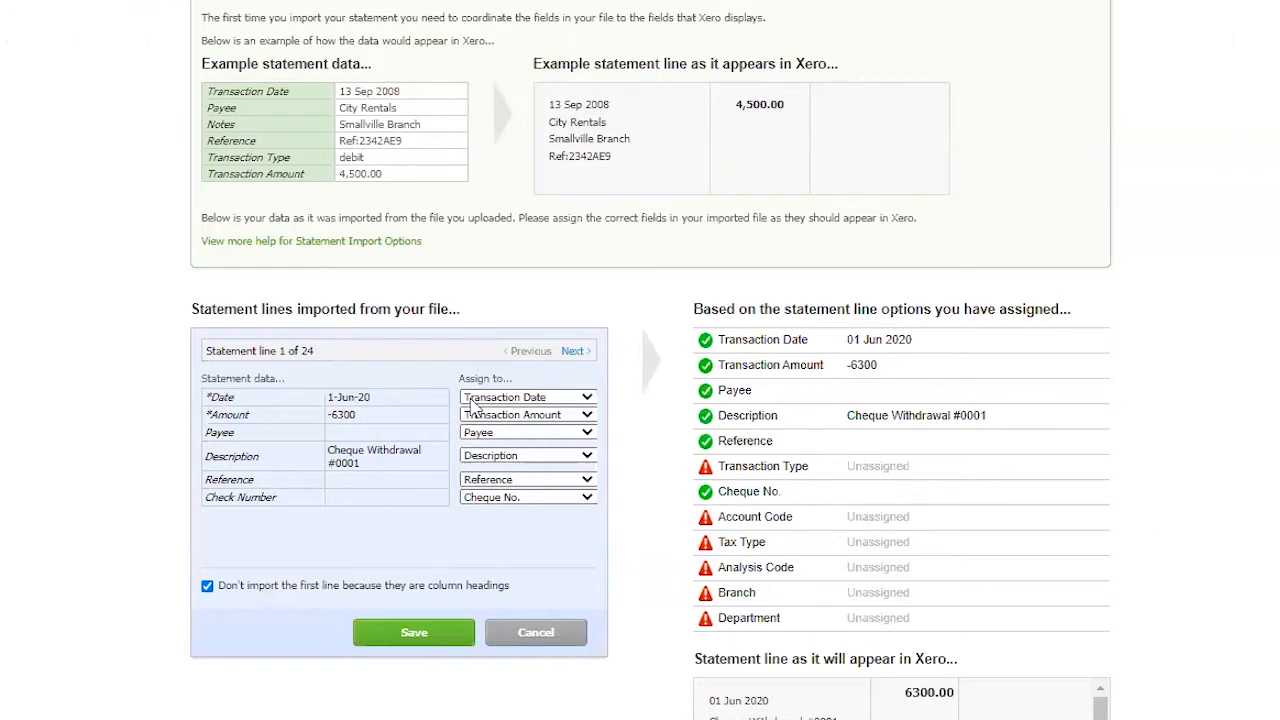
# Compare the assigned statement line options with the first transaction row in the XERO UAE Demo CSV workbook, and return to Xero
pyautogui.moveTo(703, 306); pyautogui.dragTo(1153, 453)
pyautogui.moveTo(571, 694)
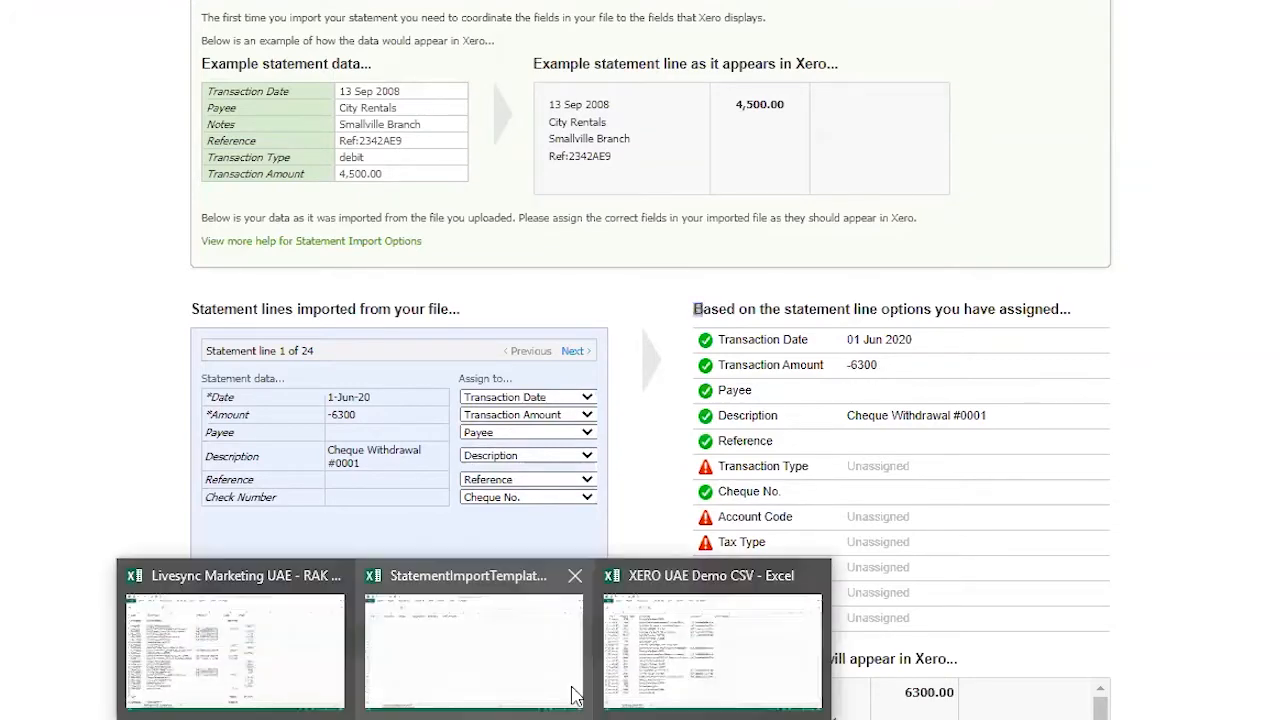
pyautogui.click(590, 645)
pyautogui.moveTo(3, 88); pyautogui.dragTo(523, 86)
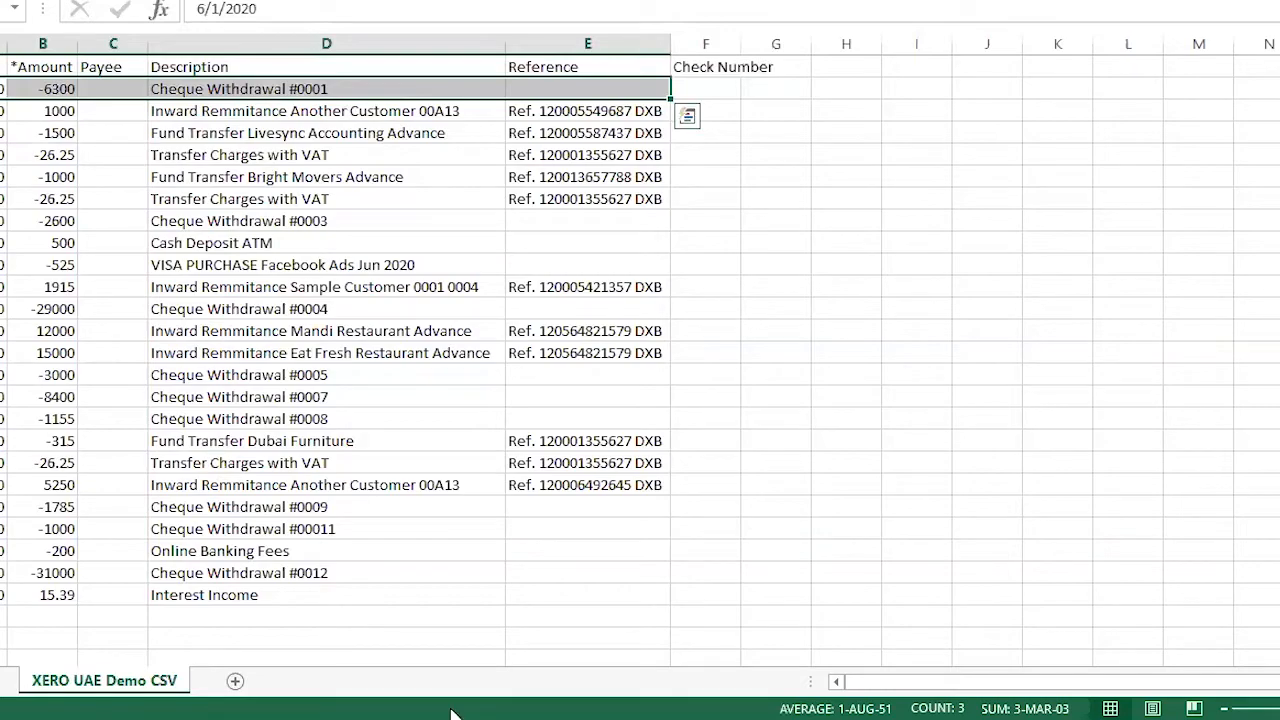
pyautogui.click(82, 665)
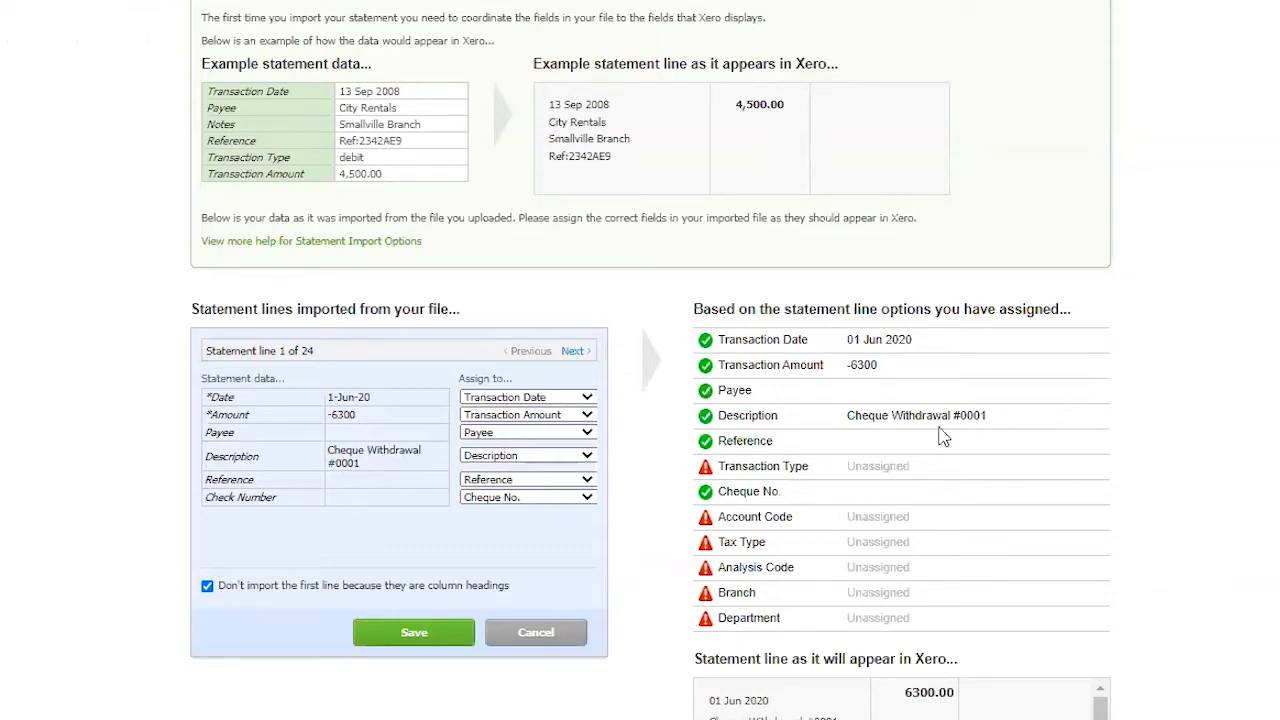
# Inspect the Check Number column beside the transactions in the XERO UAE Demo CSV workbook, and return to Xero's import options
pyautogui.moveTo(477, 718)
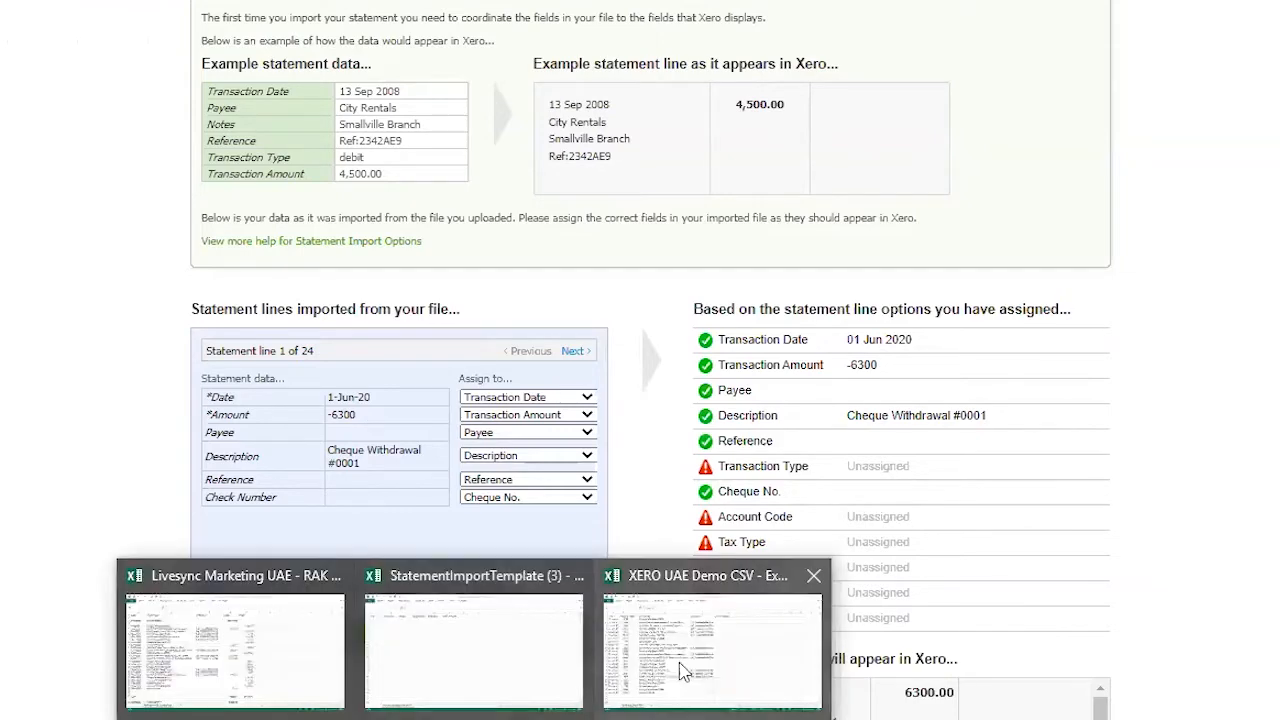
pyautogui.click(684, 671)
pyautogui.click(545, 189)
pyautogui.click(711, 96)
pyautogui.keyDown('shift'); pyautogui.click(720, 640); pyautogui.keyUp('shift')
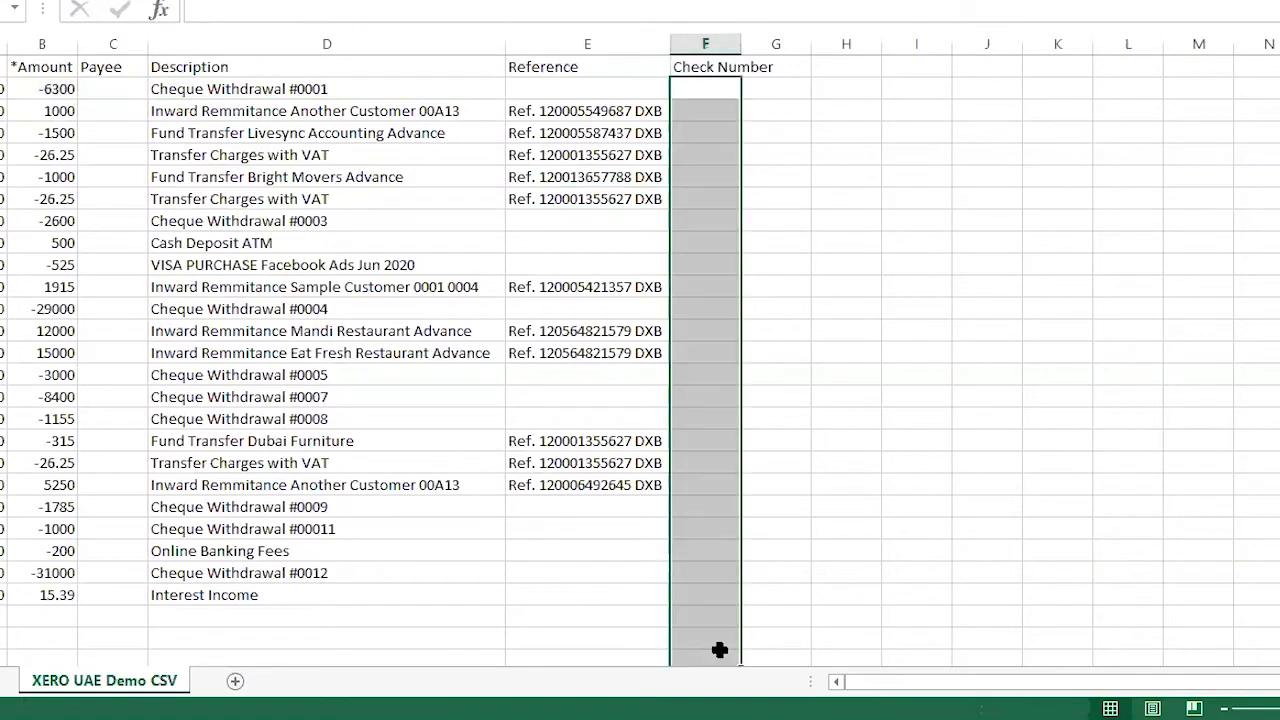
pyautogui.click(1272, 400)
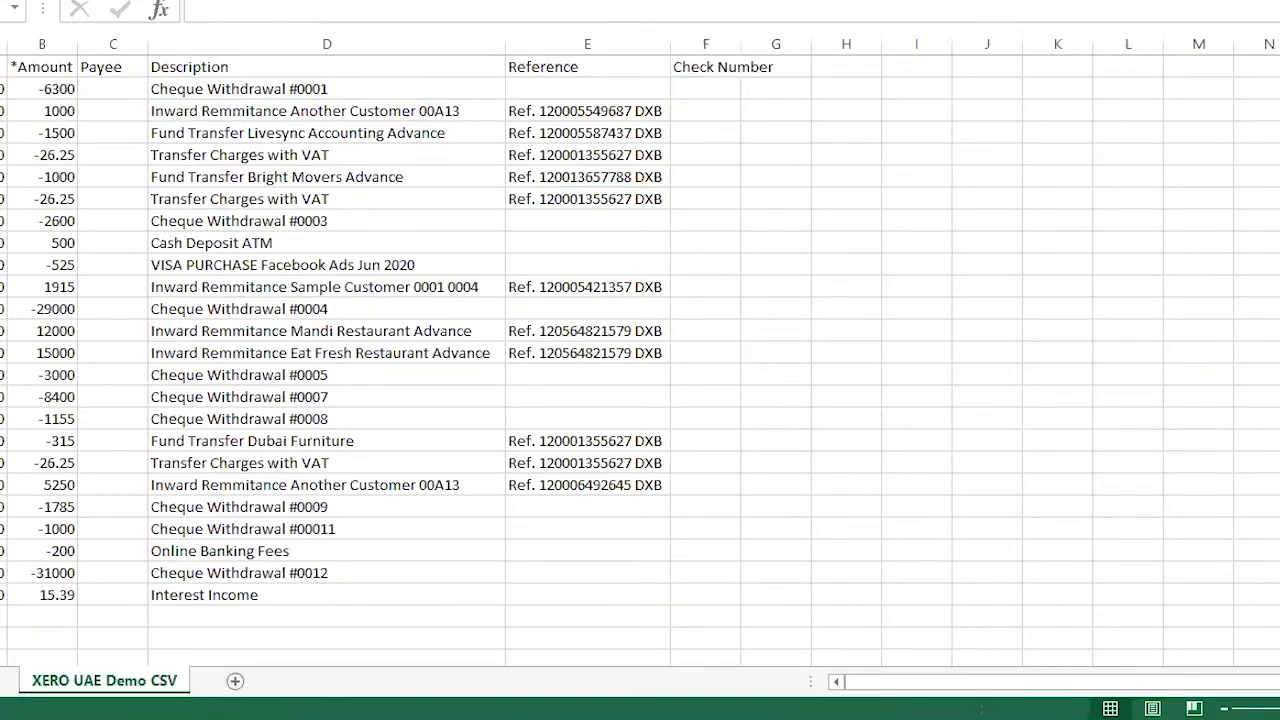
pyautogui.click(57, 681)
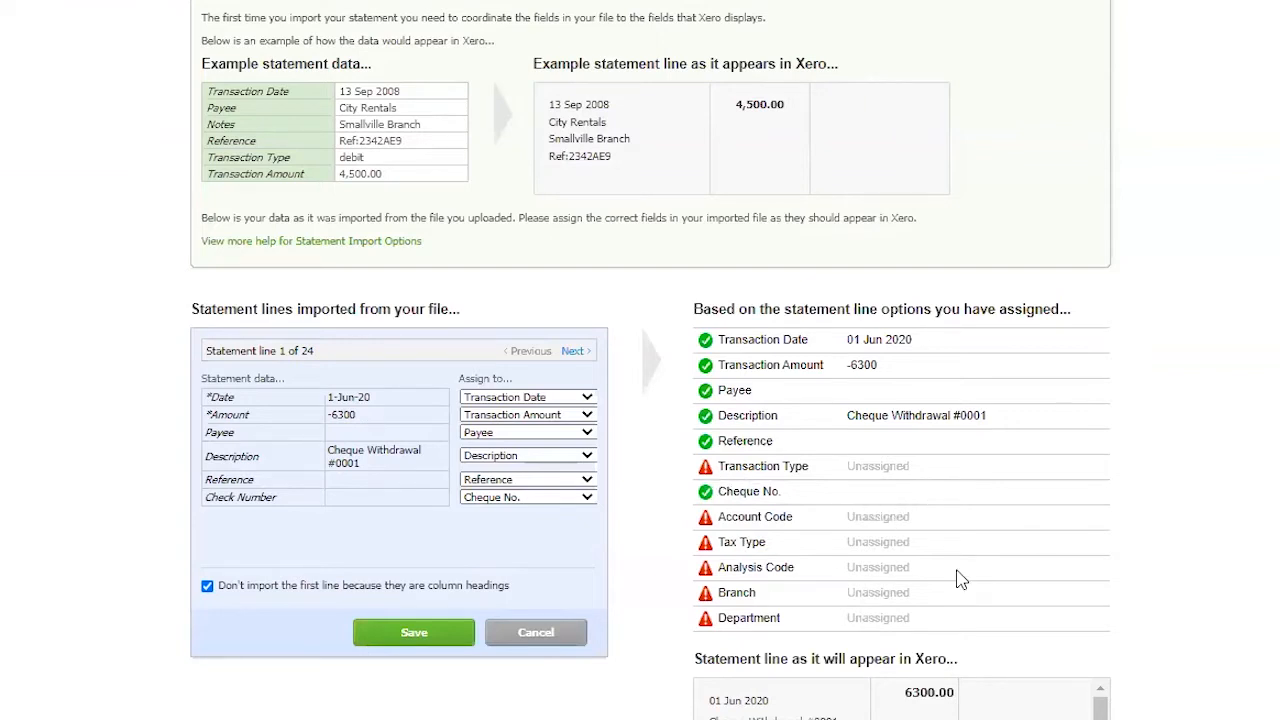
# Check the CSV's heading row in Excel, and save the Xero statement import with the first line excluded as column headings
pyautogui.scroll(-2, 958, 582)
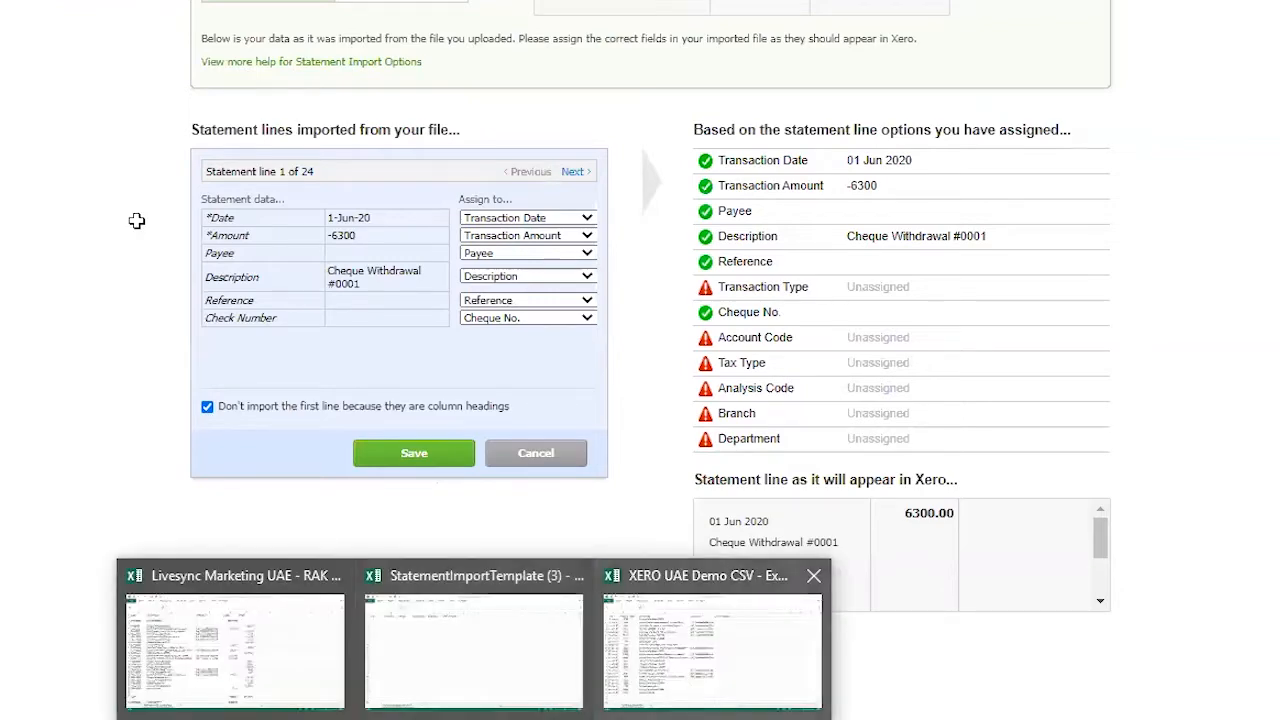
pyautogui.click(614, 682)
pyautogui.click(0, 67)
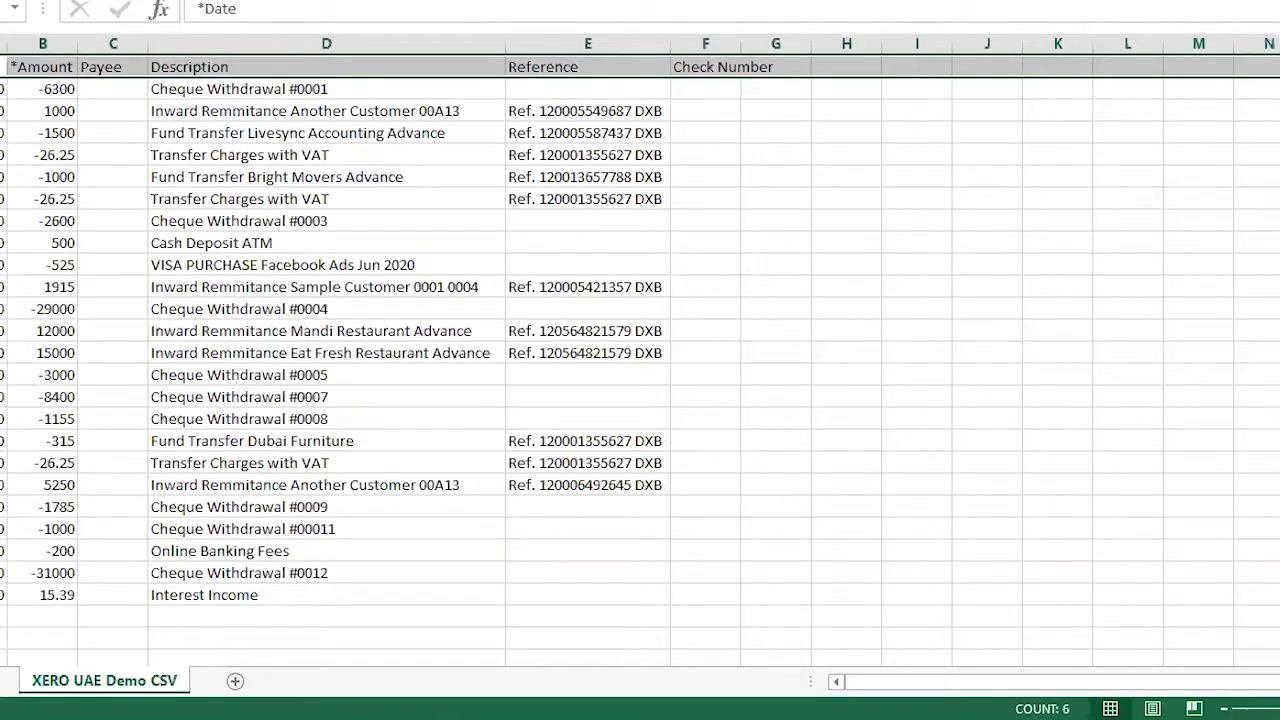
pyautogui.click(91, 672)
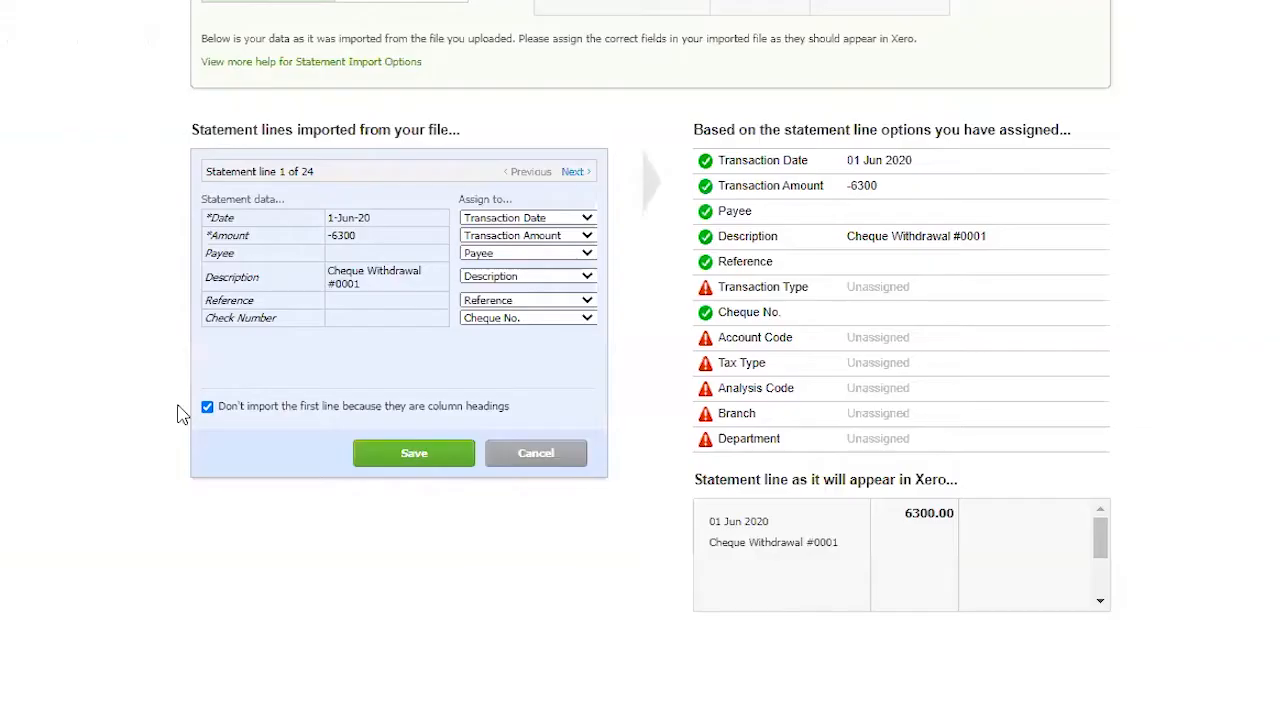
pyautogui.click(441, 462)
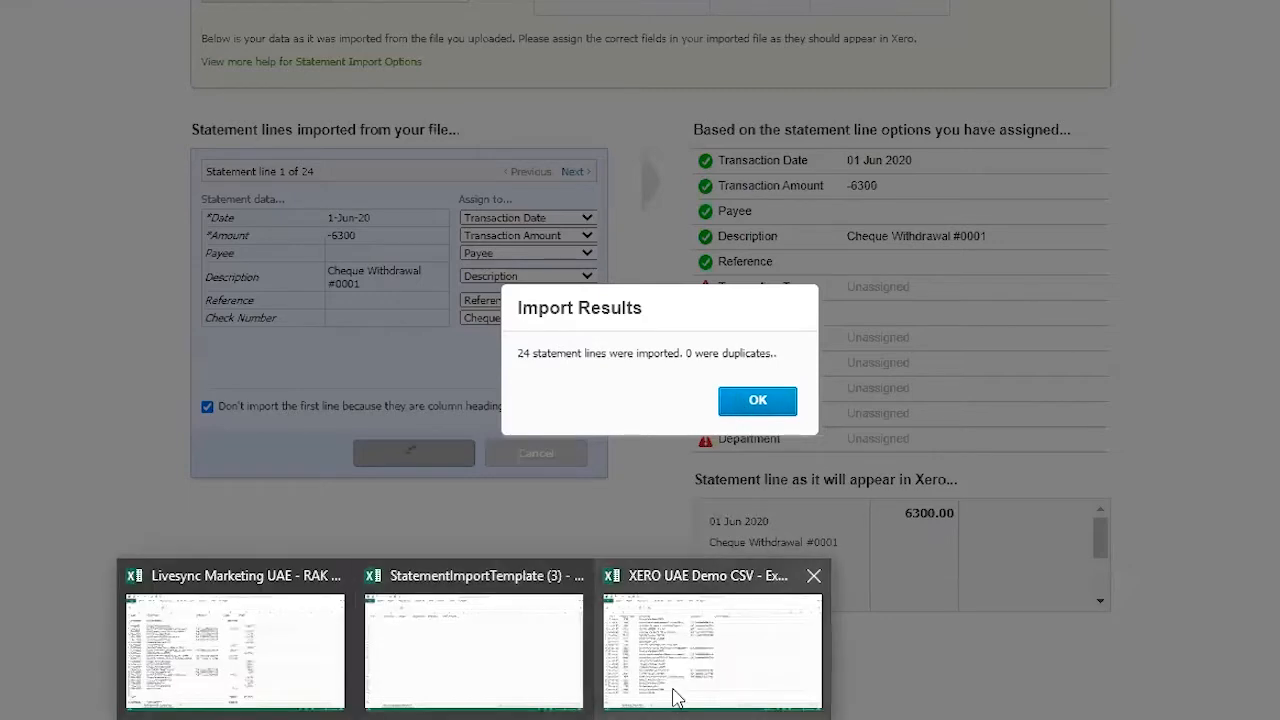
# Check the money-in and money-out entries in the CSV's Amount column in Excel, and acknowledge the Import Results in Xero
pyautogui.click(650, 678)
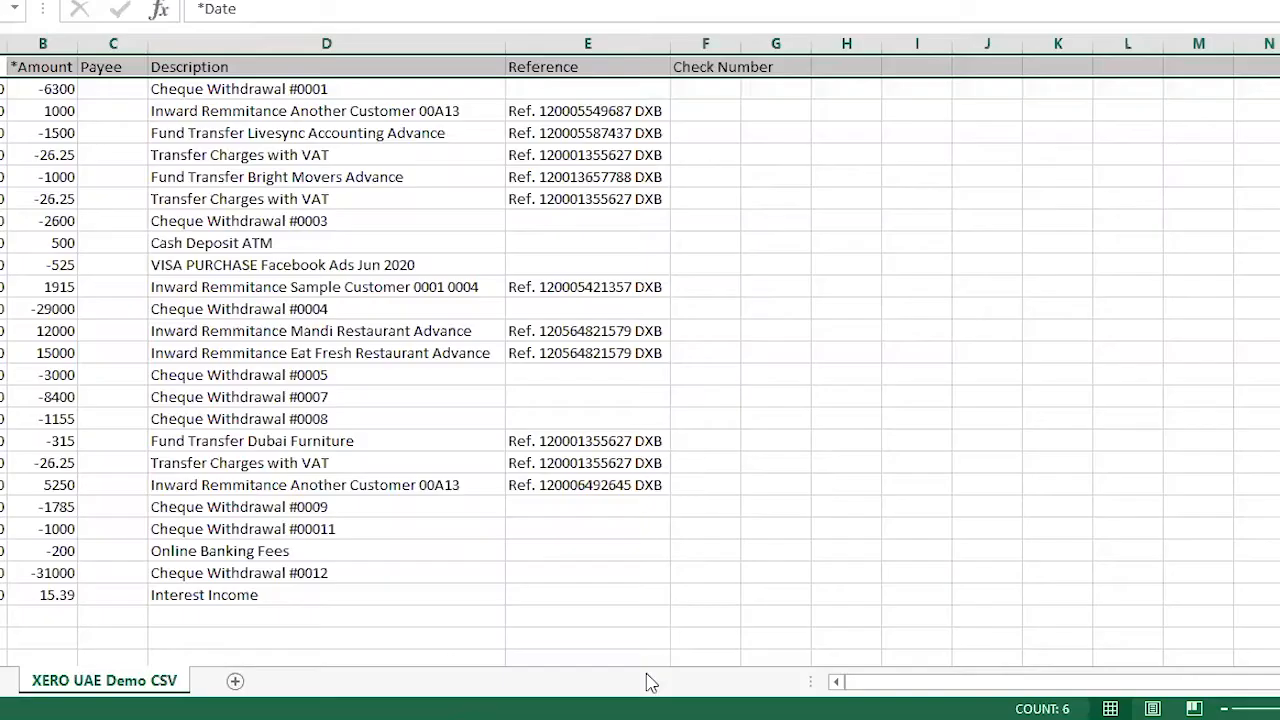
pyautogui.click(72, 573)
pyautogui.click(62, 330)
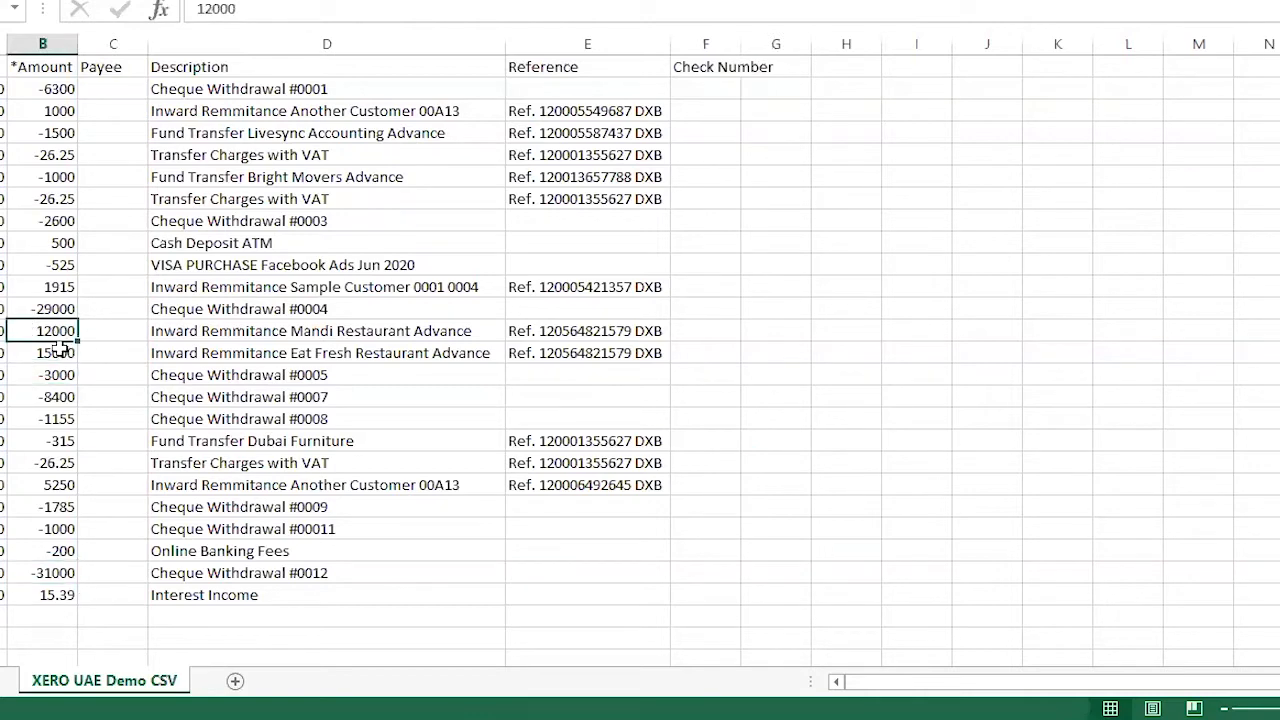
pyautogui.click(60, 352)
pyautogui.click(700, 507)
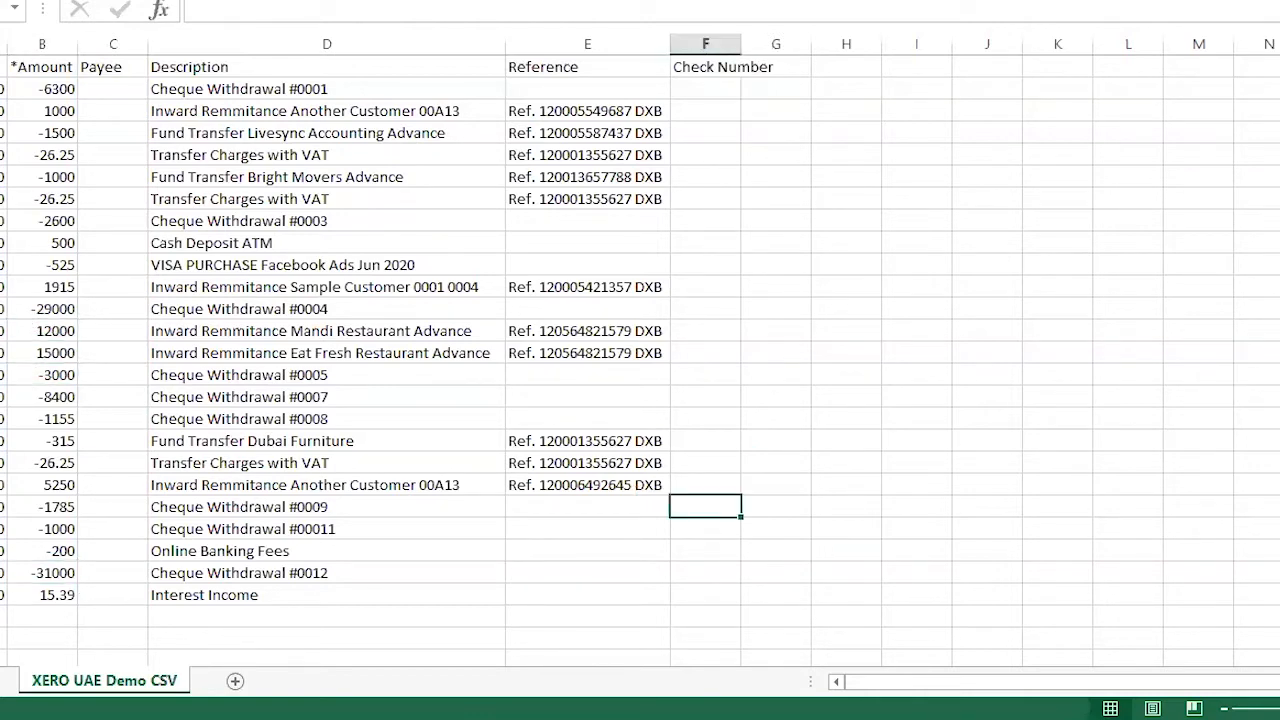
pyautogui.moveTo(106, 700)
pyautogui.click(106, 650)
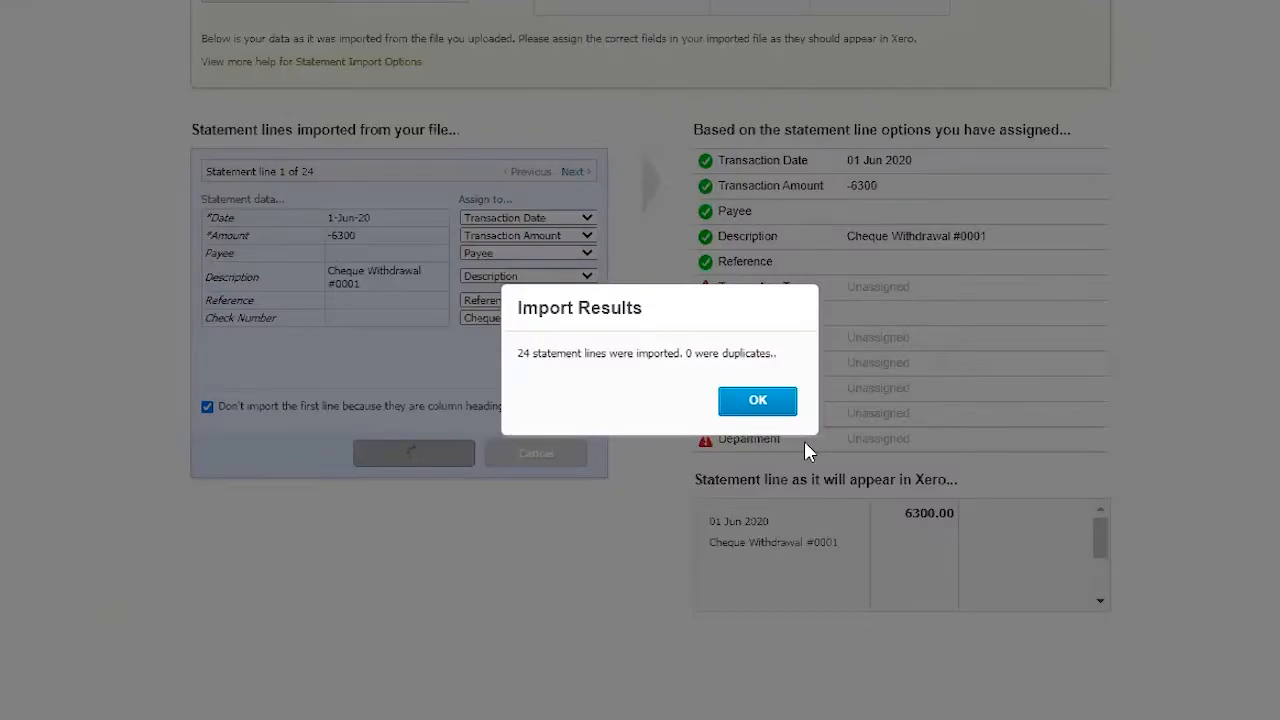
pyautogui.click(757, 401)
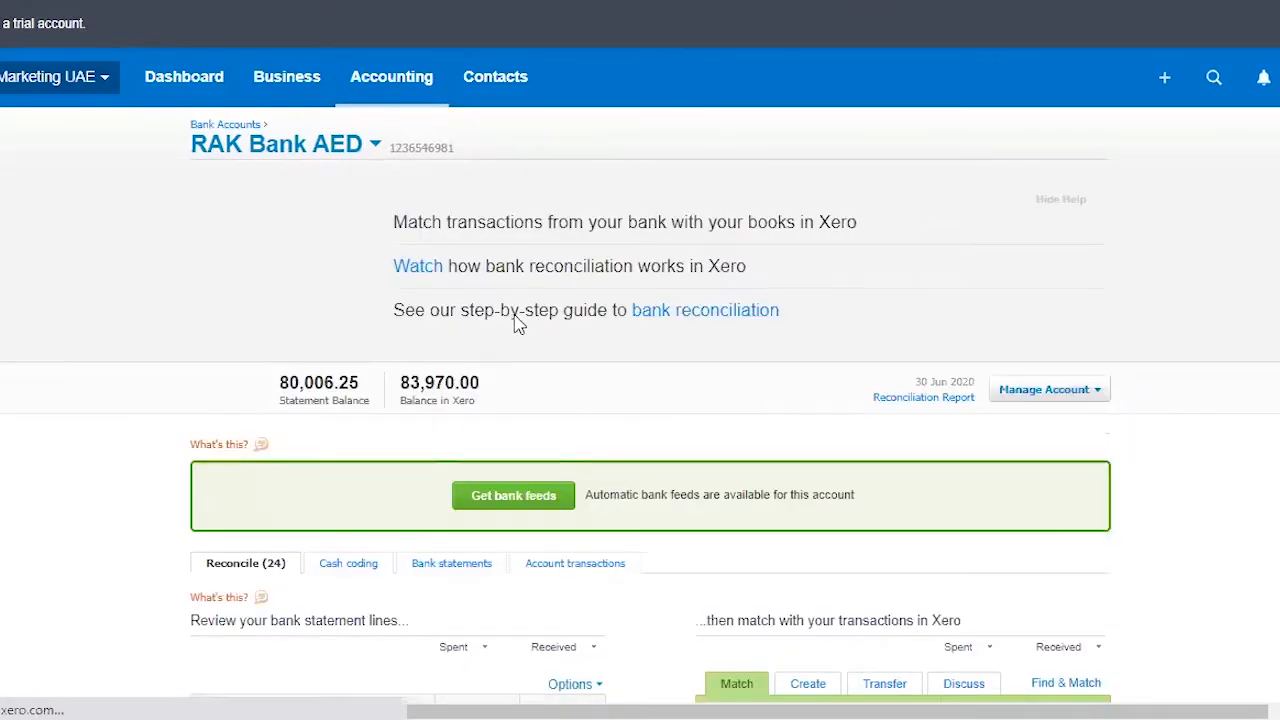
# Examine the imported RAK Bank AED statement lines awaiting reconciliation and the Xero transactions suggested as matches
pyautogui.scroll(-5, 971, 486)
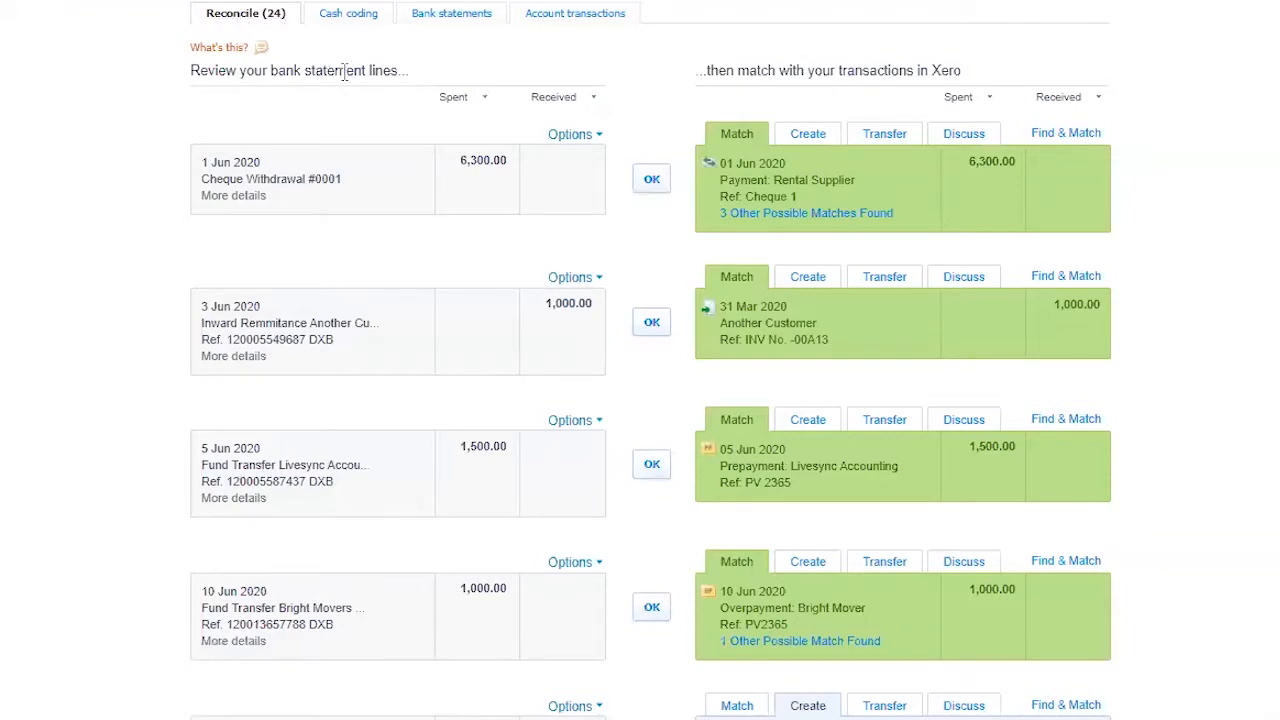
pyautogui.scroll(5, 343, 70)
pyautogui.scroll(-2, 378, 343)
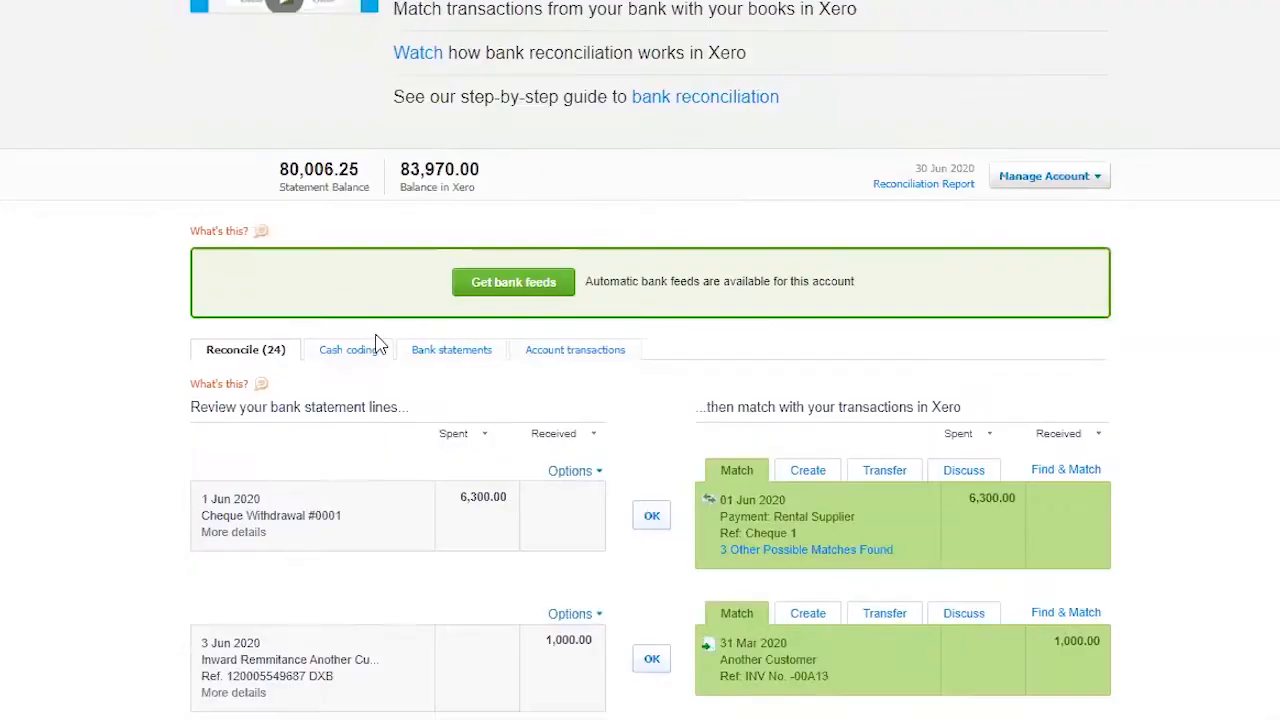
pyautogui.scroll(-2, 378, 343)
pyautogui.scroll(-4, 357, 428)
pyautogui.scroll(3, 366, 466)
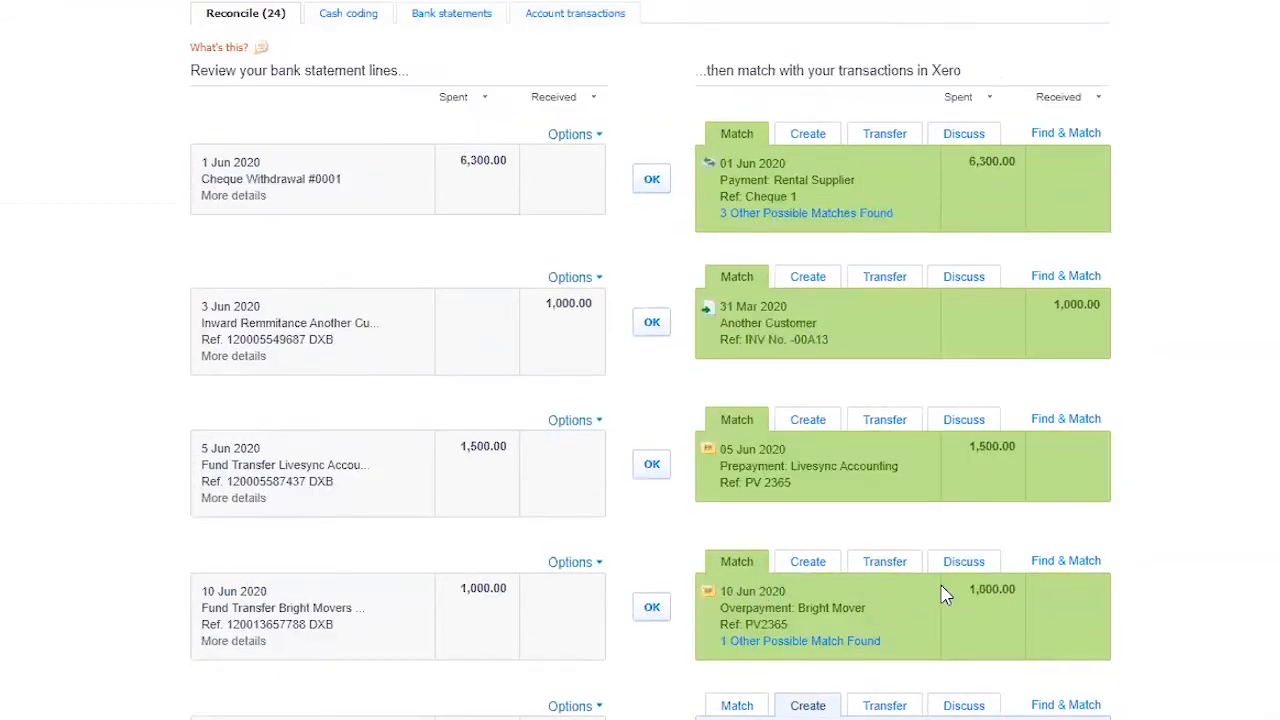
pyautogui.scroll(-2, 449, 363)
pyautogui.scroll(3, 277, 234)
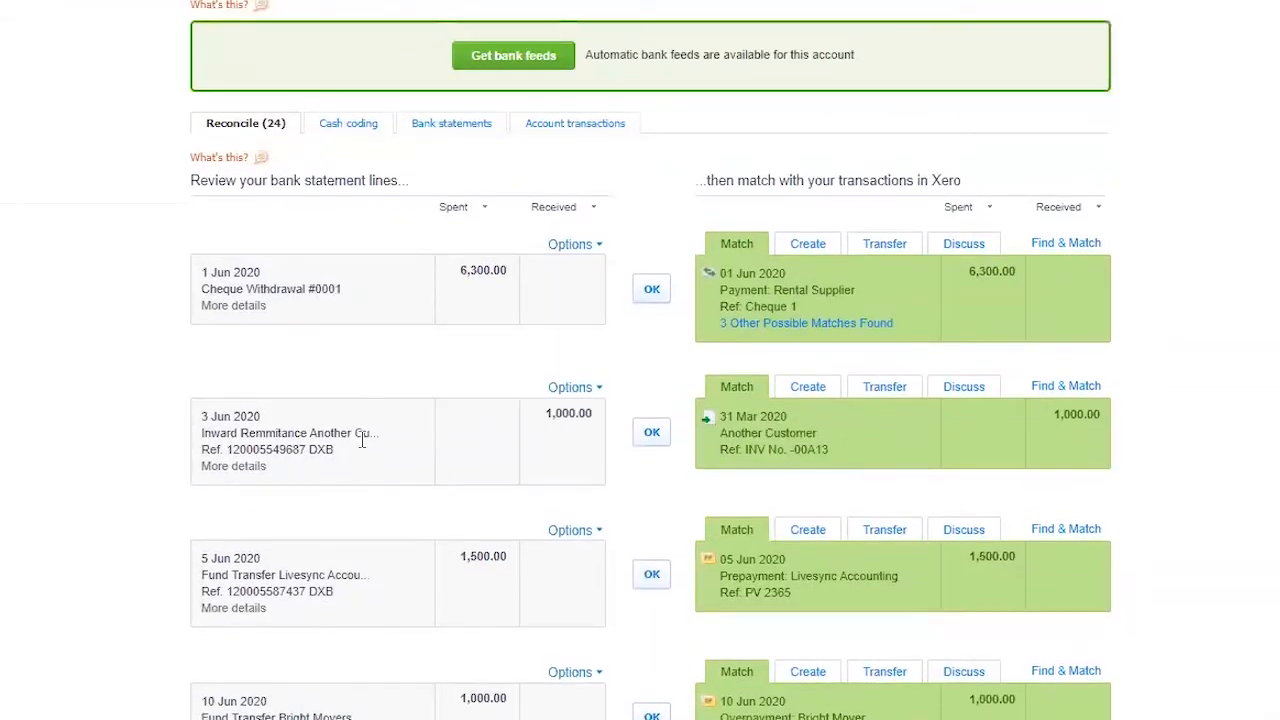
pyautogui.scroll(-4, 357, 466)
pyautogui.scroll(-1, 640, 617)
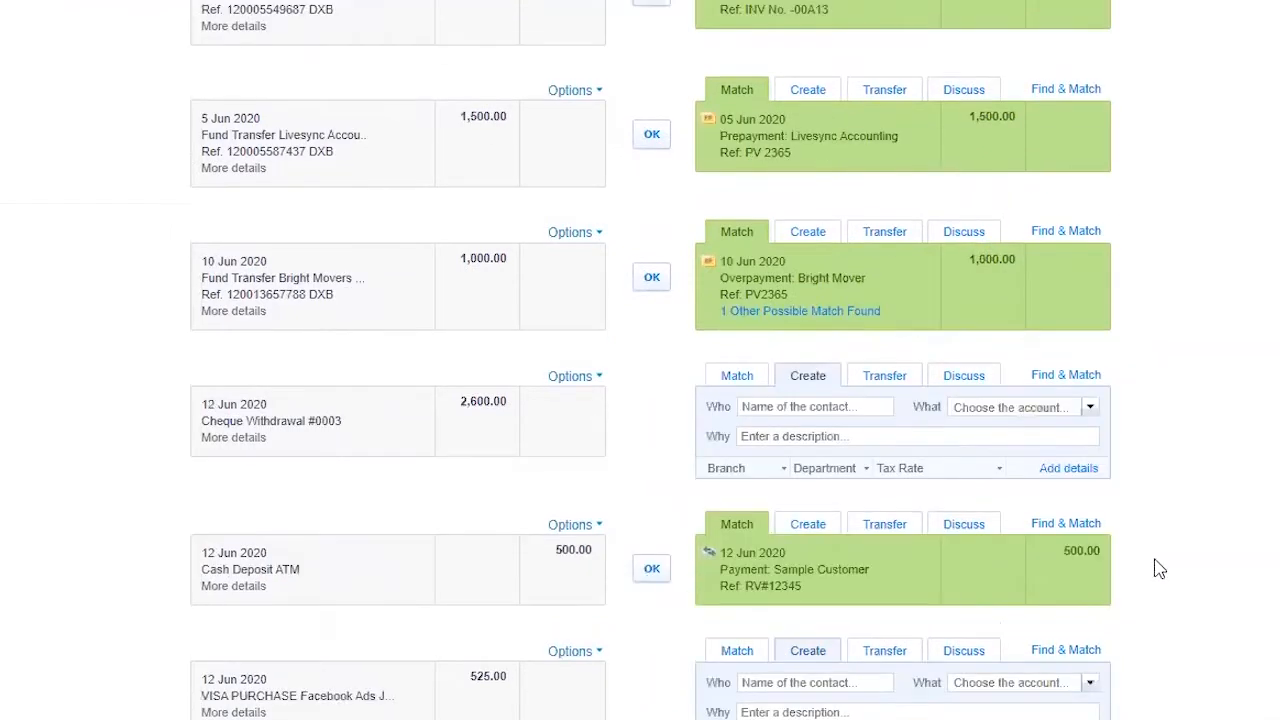
pyautogui.scroll(3, 1159, 568)
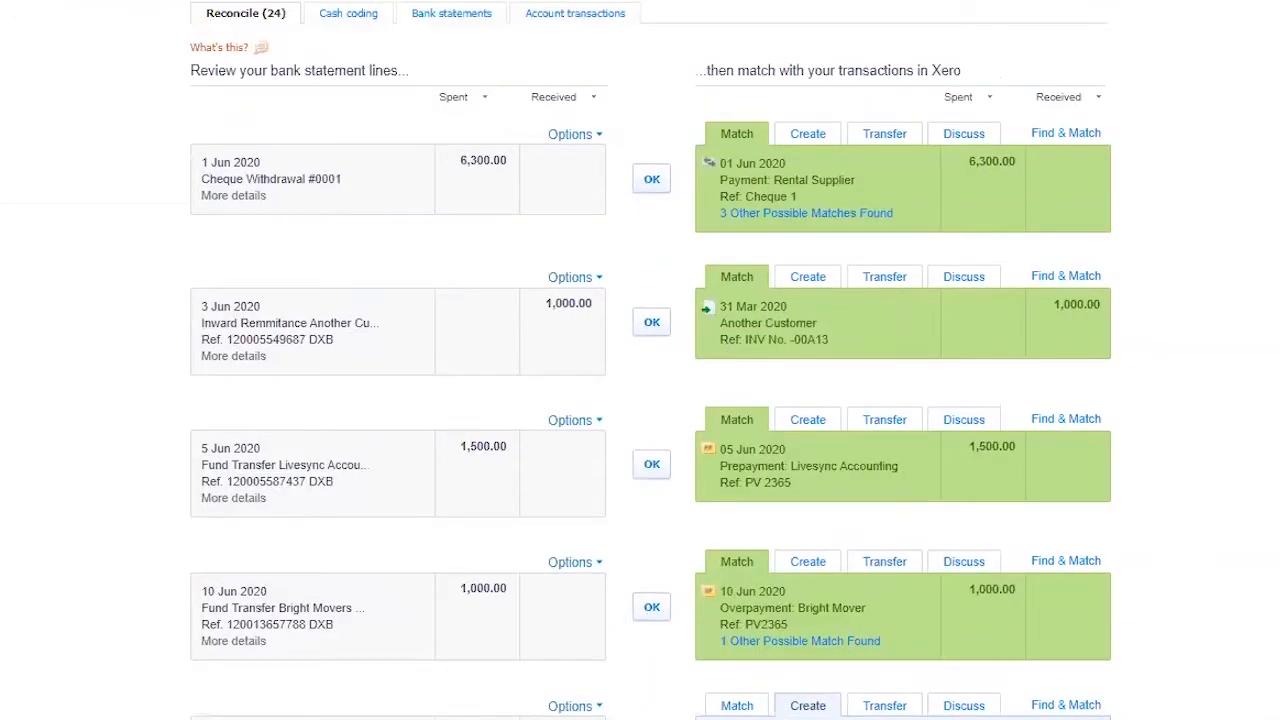
pyautogui.scroll(1, 90, 393)
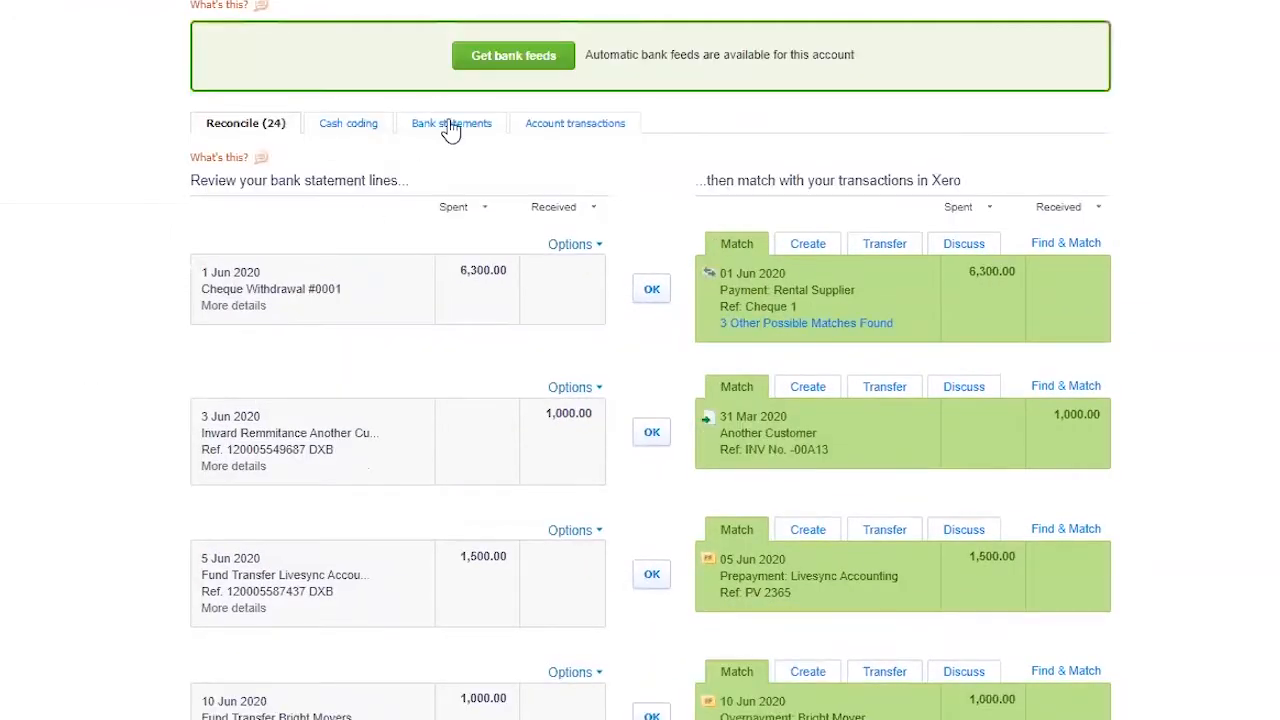
# Open the RAK Bank AED account's bank statements and look through the full list of imported statement lines
pyautogui.click(491, 147)
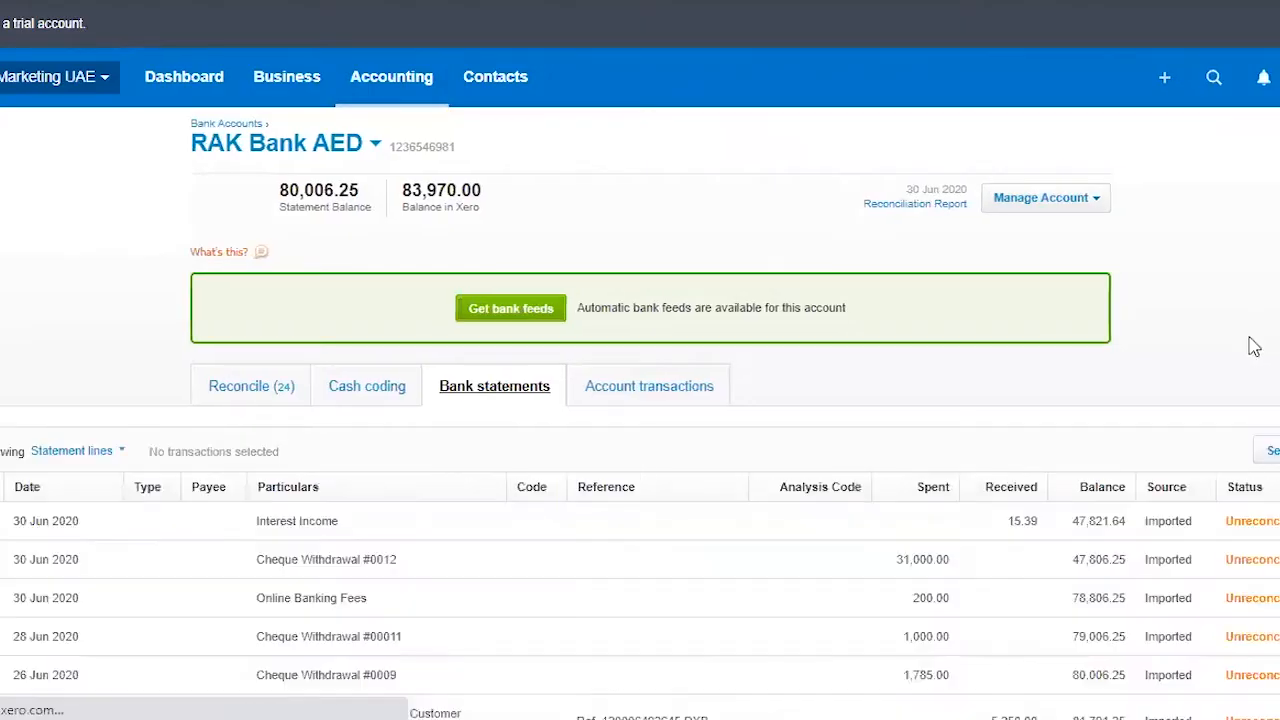
pyautogui.scroll(-5, 831, 300)
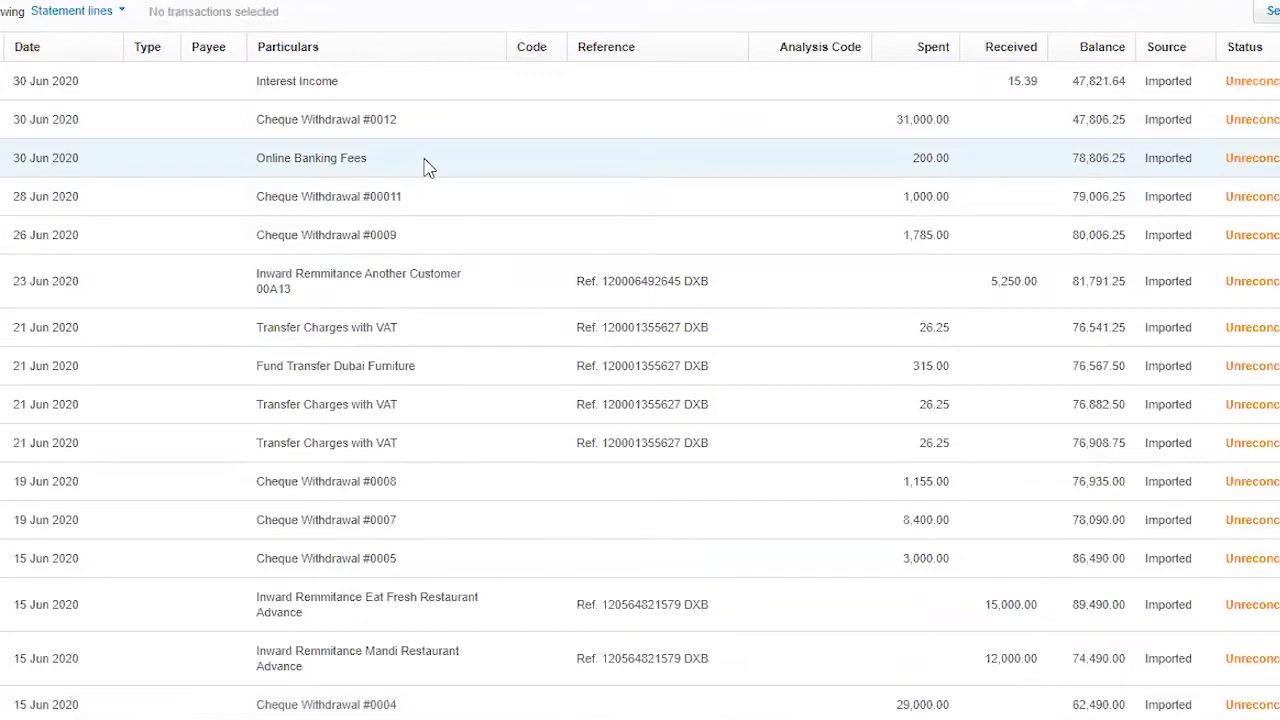
pyautogui.scroll(-6, 666, 480)
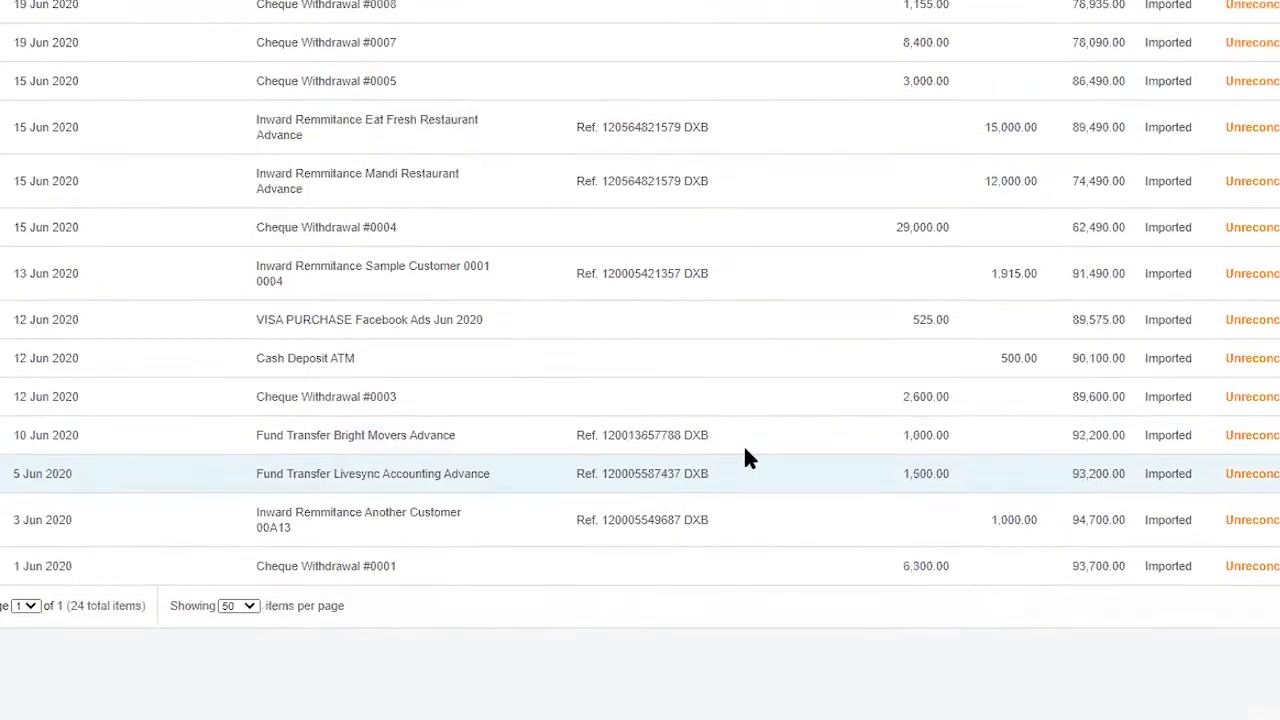
pyautogui.scroll(5, 748, 457)
pyautogui.scroll(5, 752, 459)
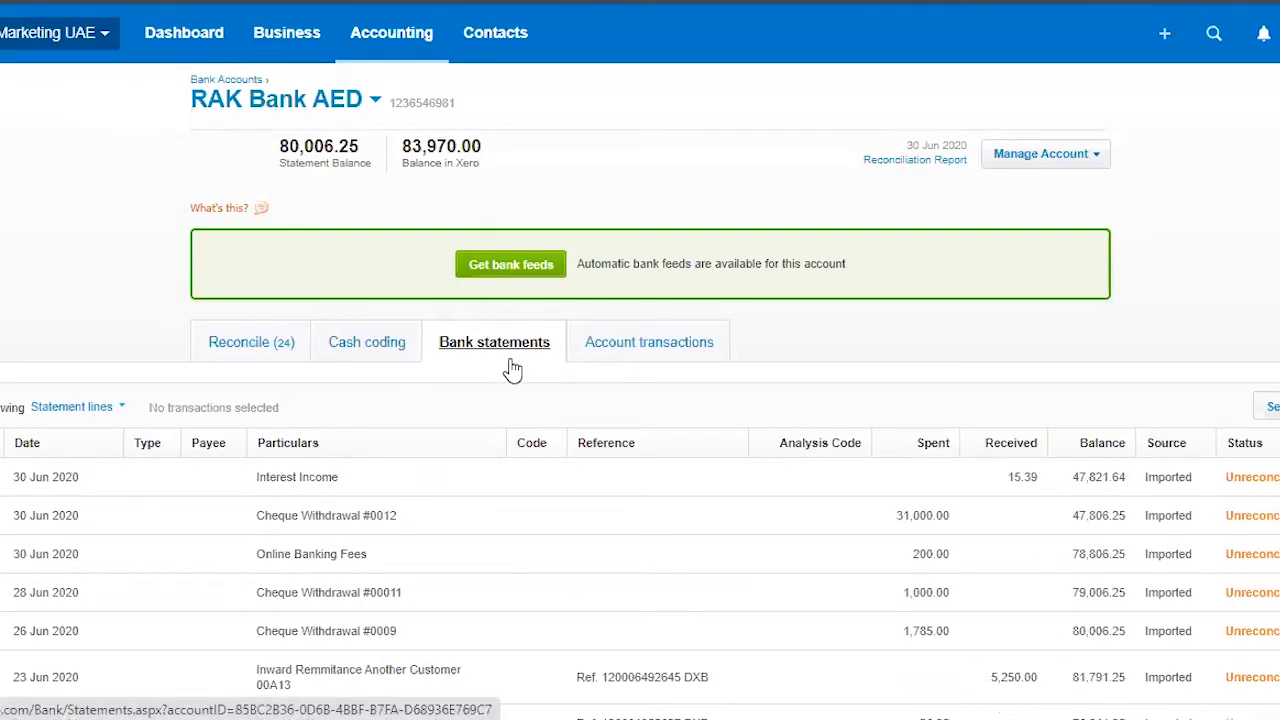
pyautogui.scroll(-8, 511, 370)
pyautogui.scroll(6, 511, 372)
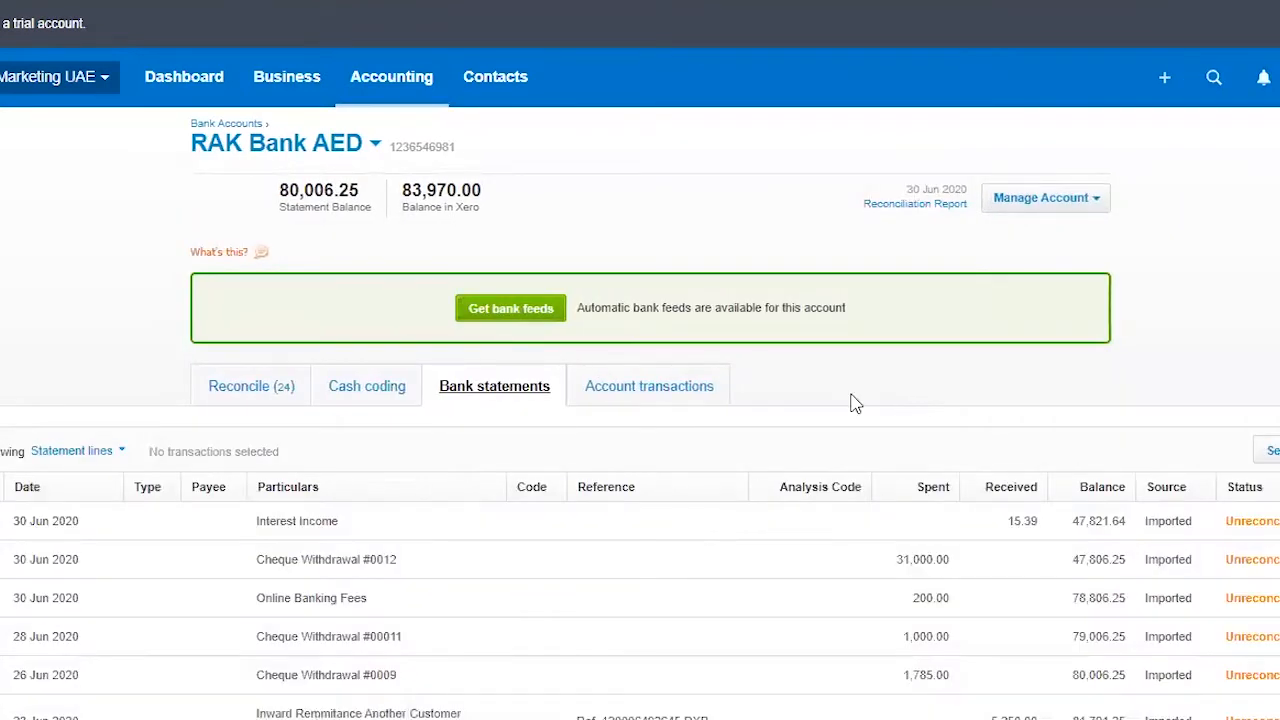
# Examine the Spent, Received and Balance amounts of the imported statement lines from the newest to the oldest
pyautogui.scroll(-4, 851, 403)
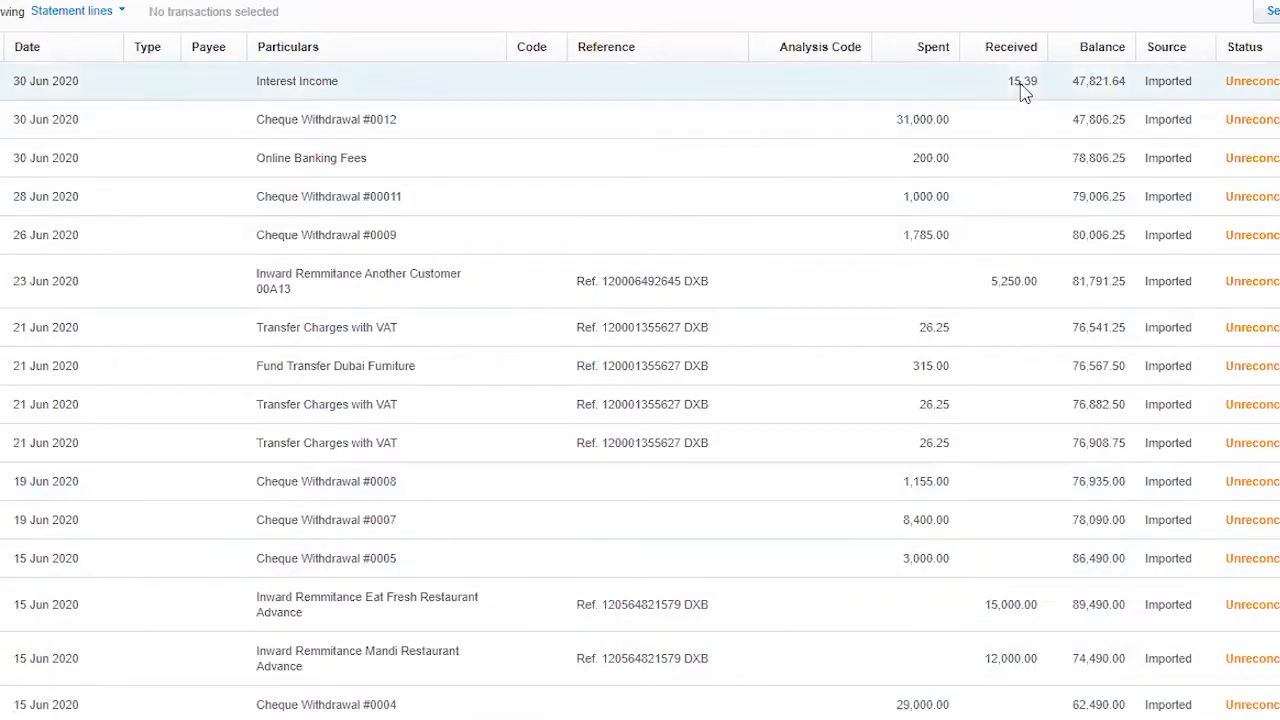
pyautogui.scroll(-5, 1022, 88)
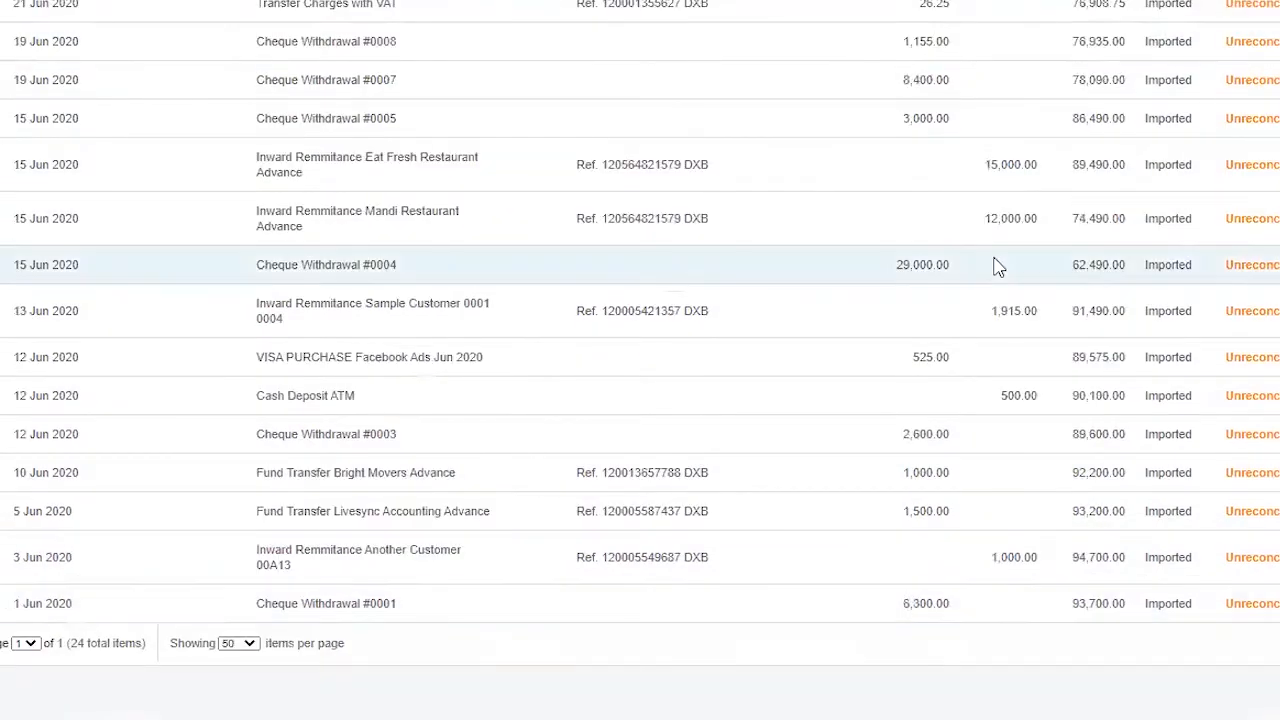
pyautogui.scroll(7, 994, 266)
pyautogui.scroll(-5, 969, 520)
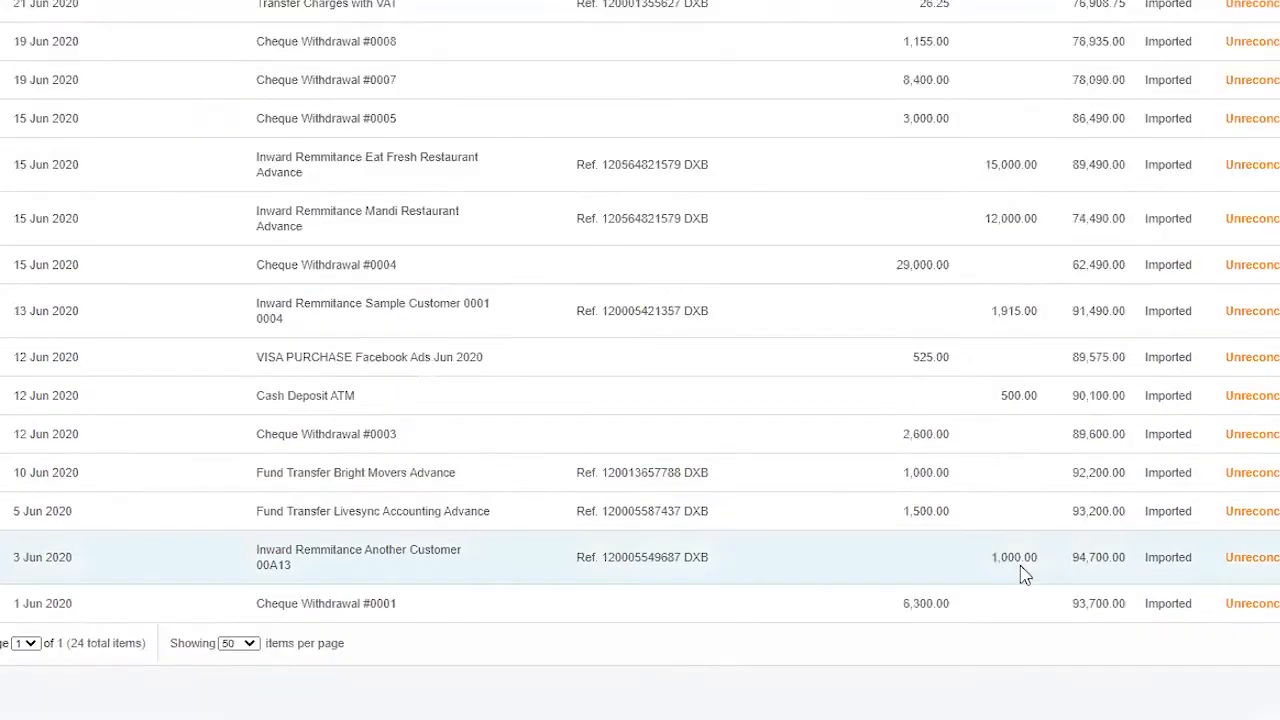
pyautogui.scroll(7, 1000, 257)
pyautogui.scroll(-5, 1049, 486)
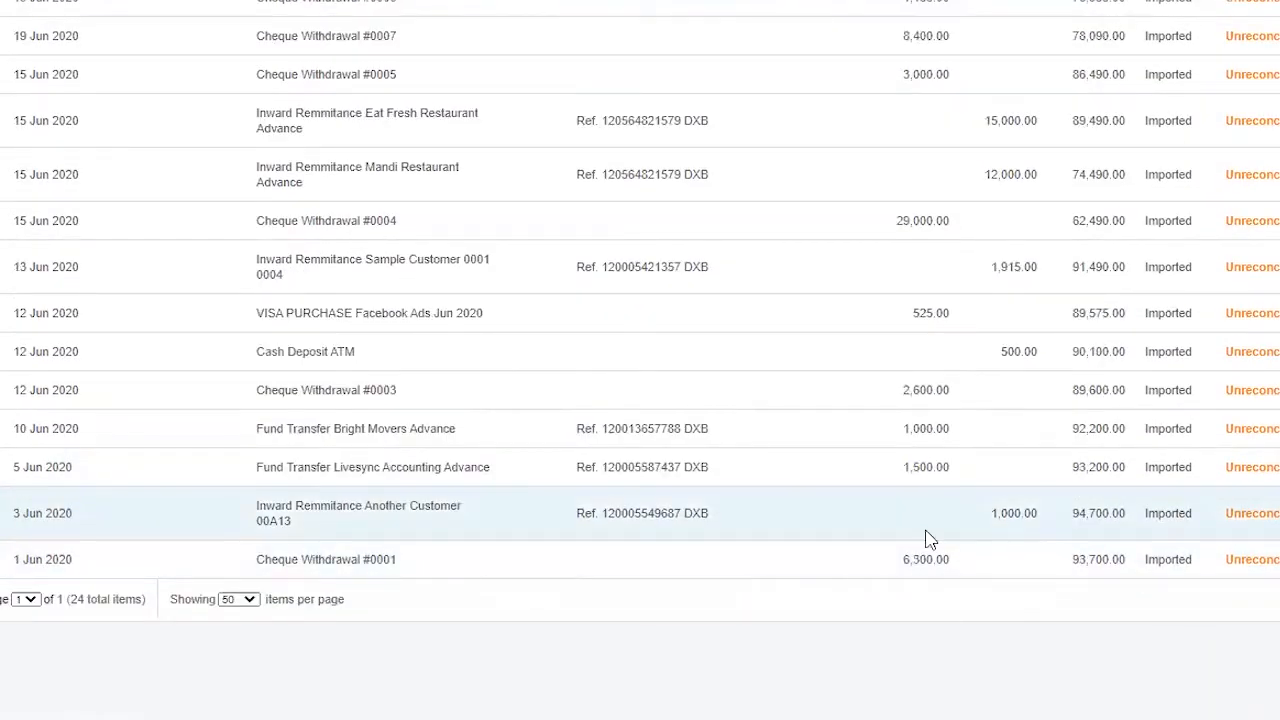
pyautogui.scroll(7, 930, 505)
pyautogui.scroll(-10, 921, 514)
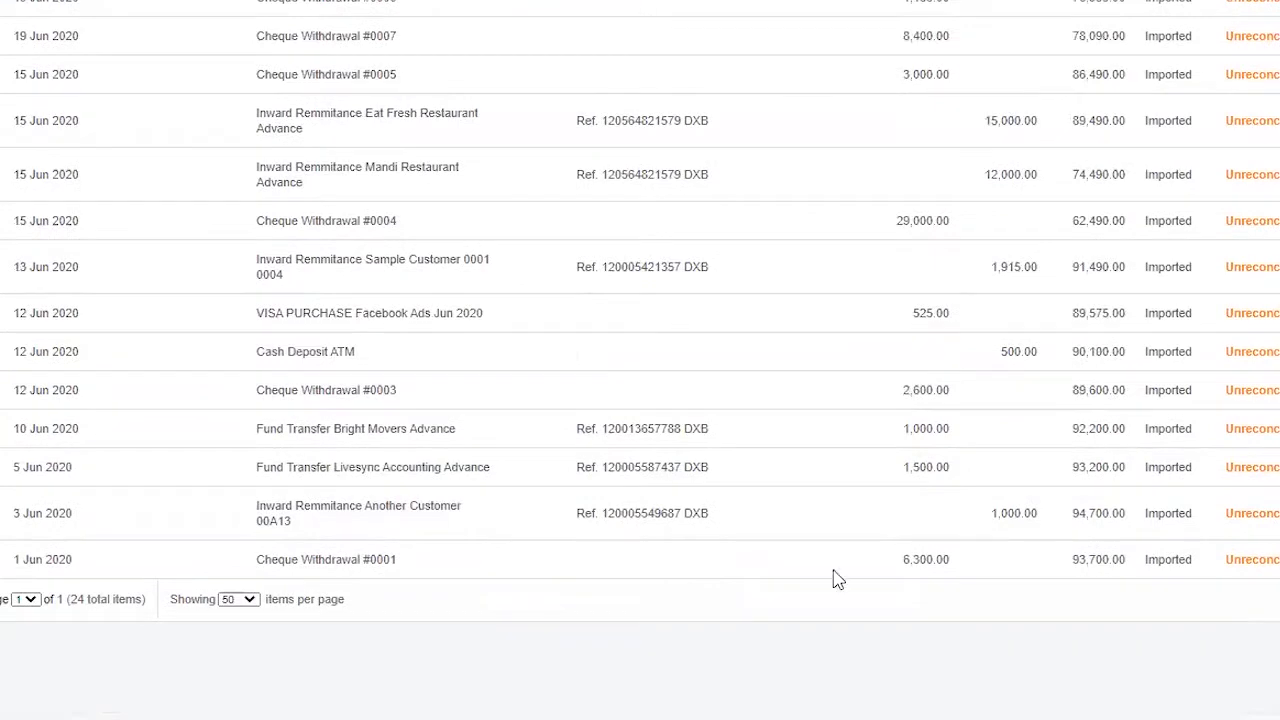
pyautogui.scroll(10, 798, 621)
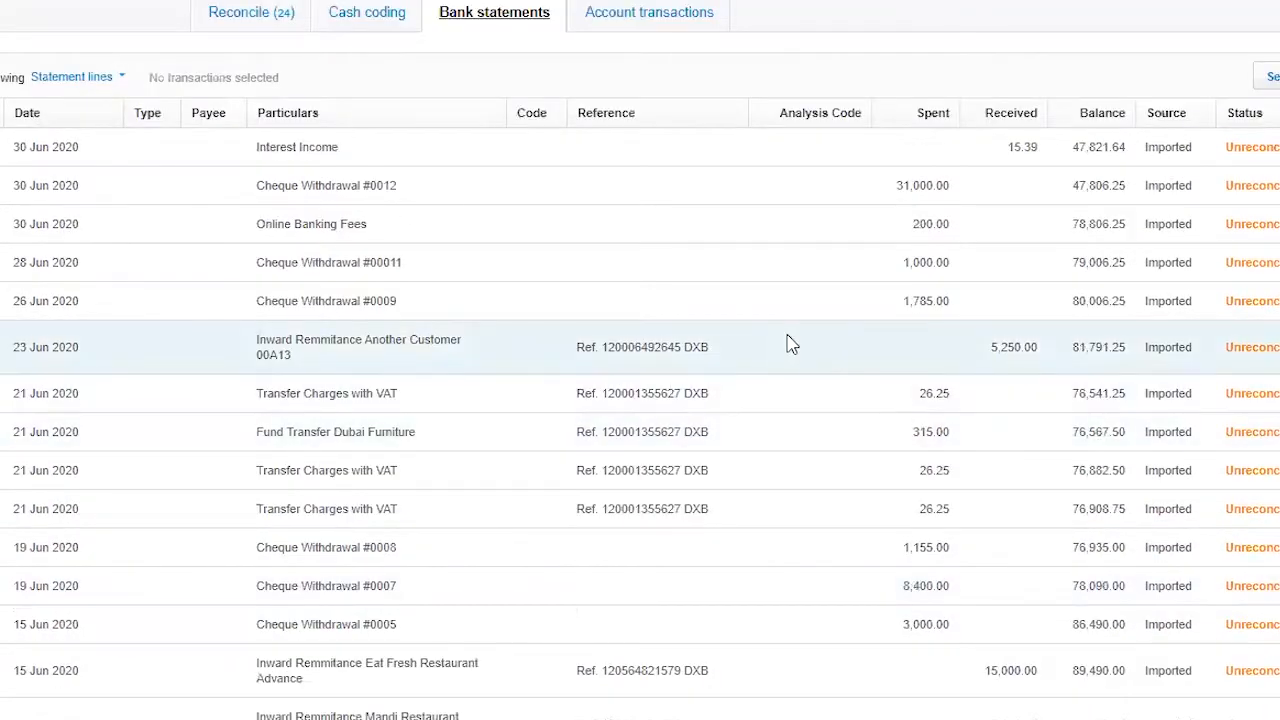
pyautogui.scroll(1, 788, 347)
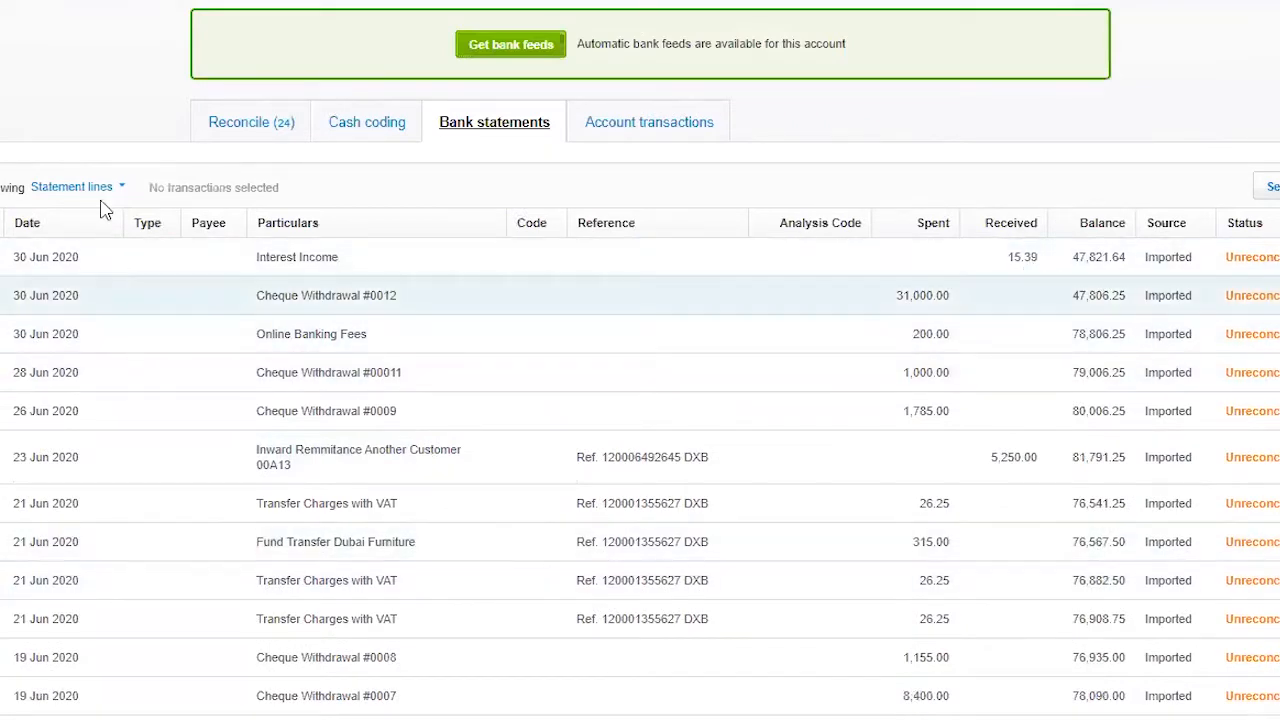
# Switch the bank statements view to Statements, open the 1 Jun to 30 Jun 2020 statement and review its lines and opening and closing balances
pyautogui.click(100, 195)
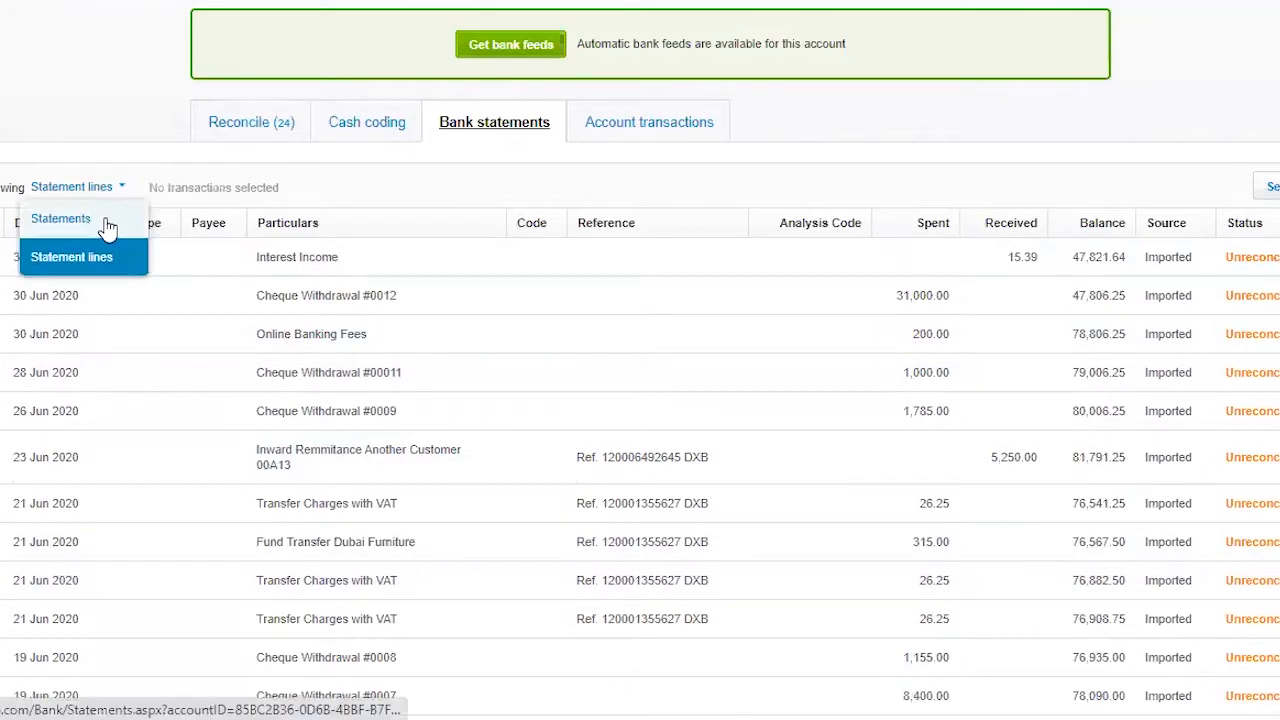
pyautogui.click(106, 224)
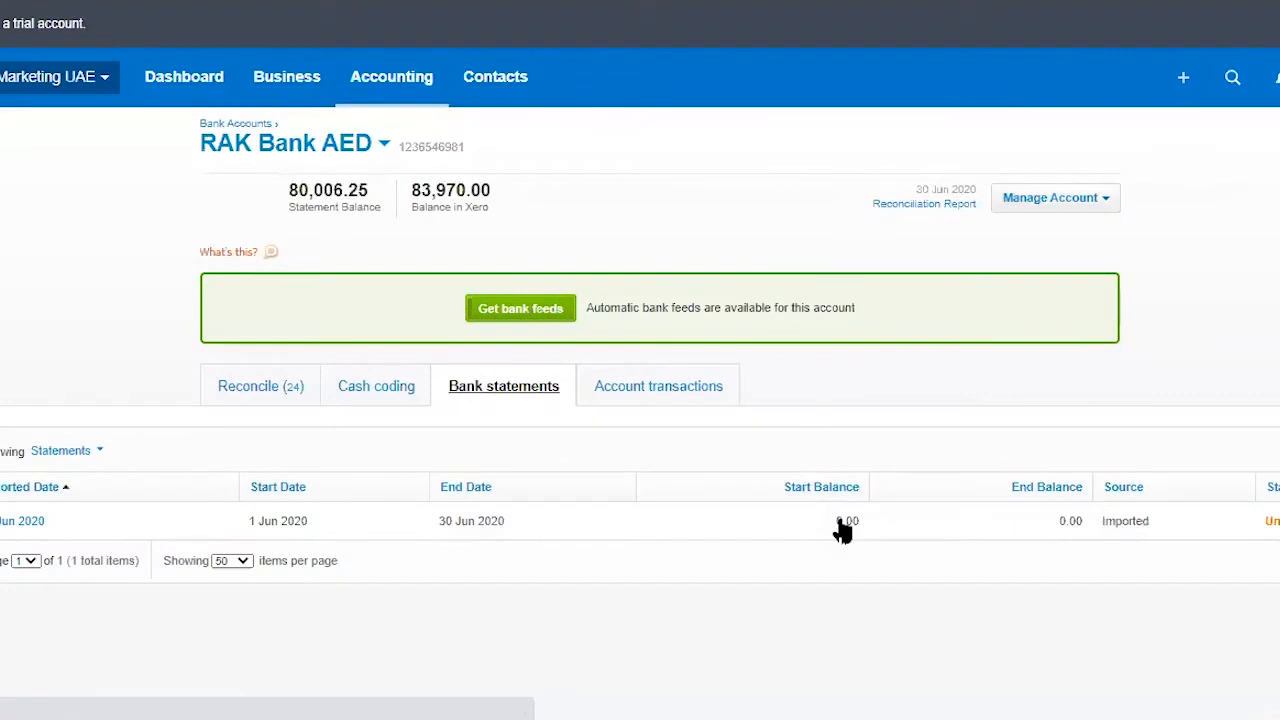
pyautogui.click(7, 526)
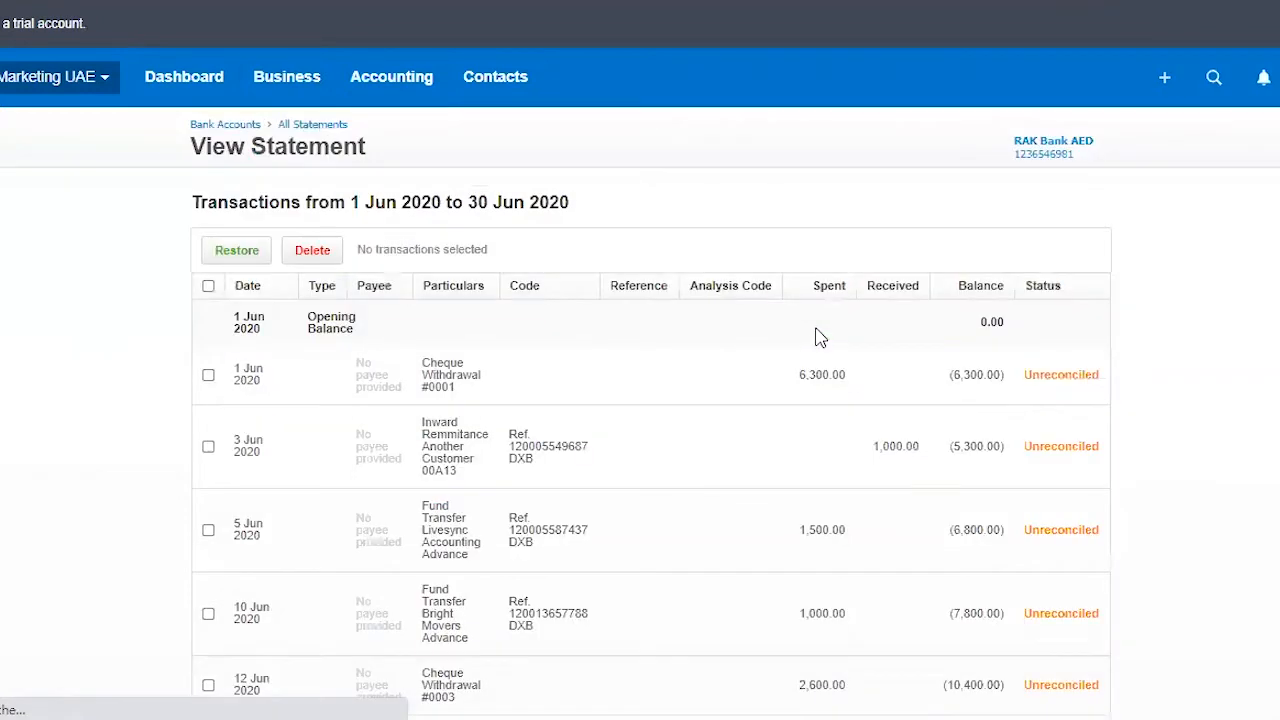
pyautogui.scroll(-10, 811, 342)
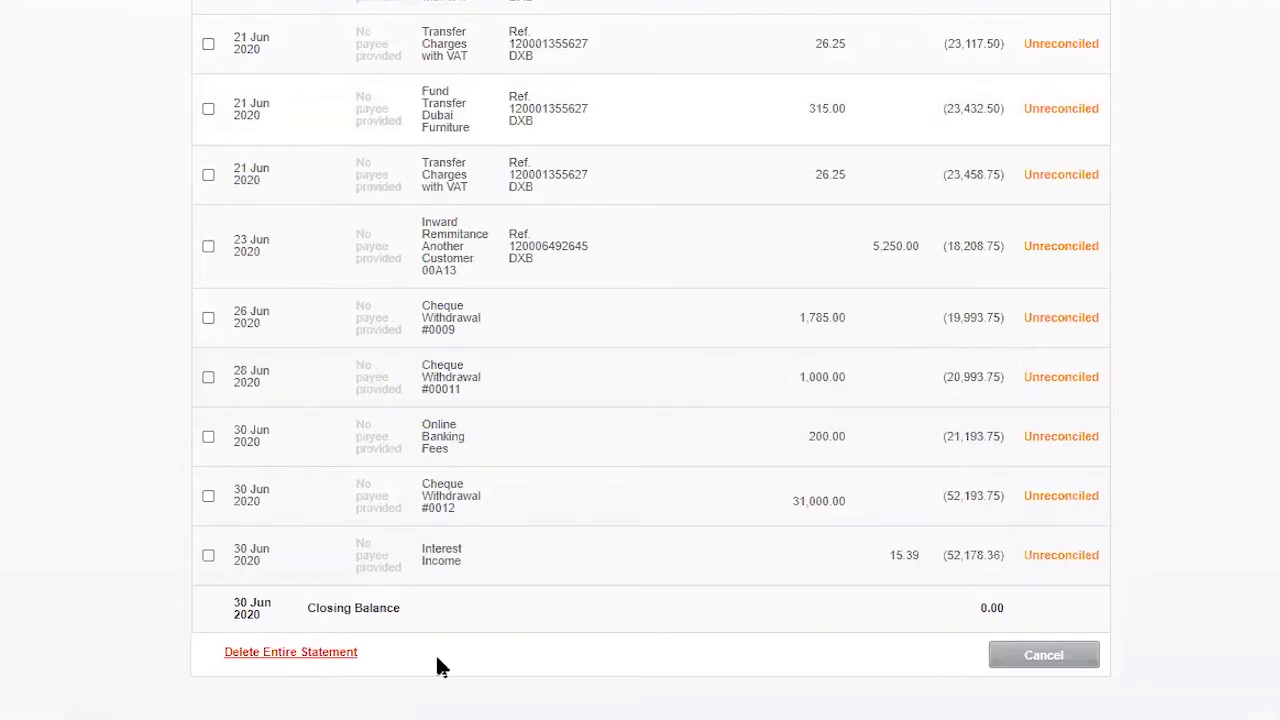
pyautogui.scroll(7, 672, 632)
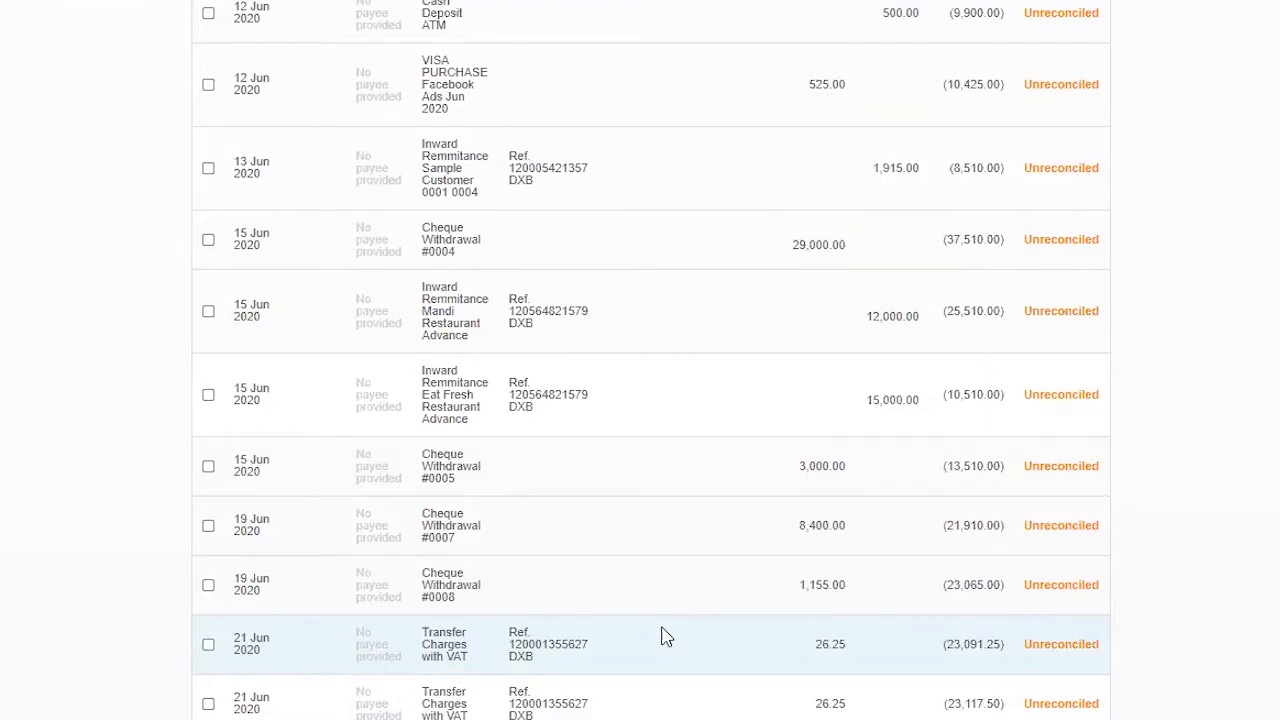
pyautogui.scroll(-6, 931, 480)
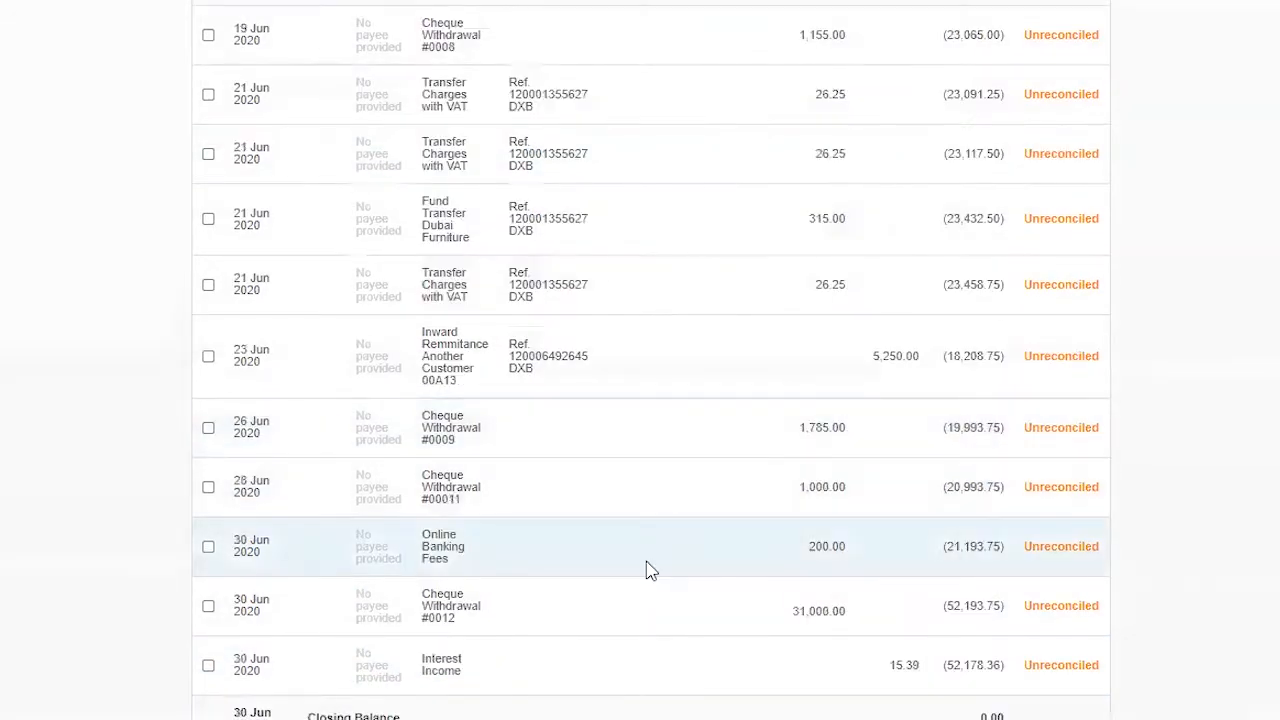
pyautogui.scroll(-1, 600, 583)
pyautogui.scroll(20, 605, 580)
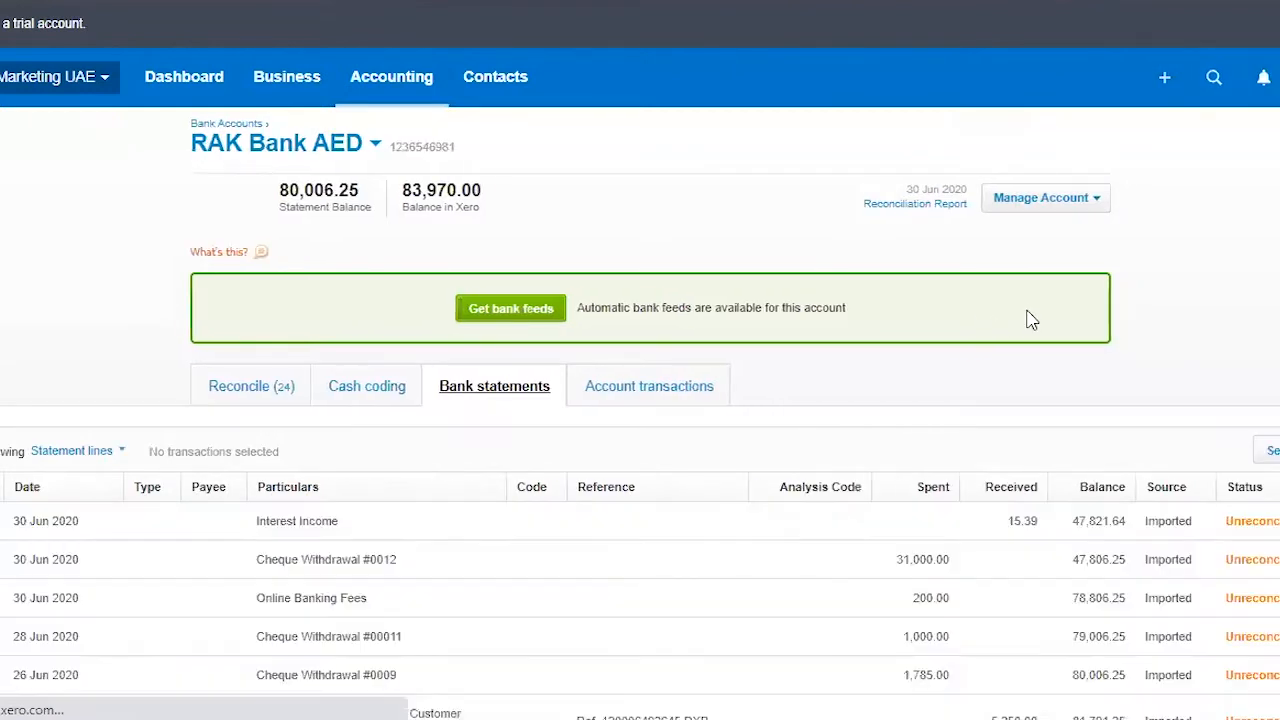
# Check the imported statement lines against the Credit amounts in Excel's RAK Bank AED Transactions sheet, from the first inward remittance to Interest Income
pyautogui.scroll(-10, 1030, 320)
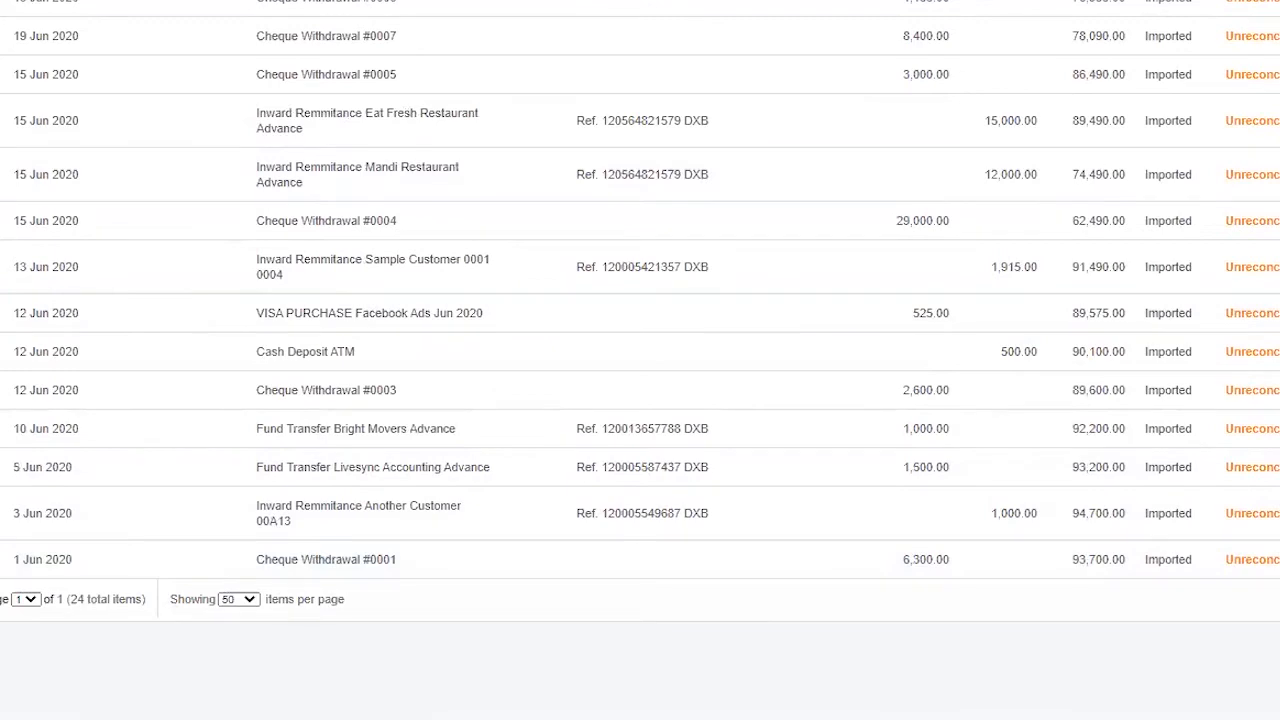
pyautogui.moveTo(476, 718)
pyautogui.click(206, 672)
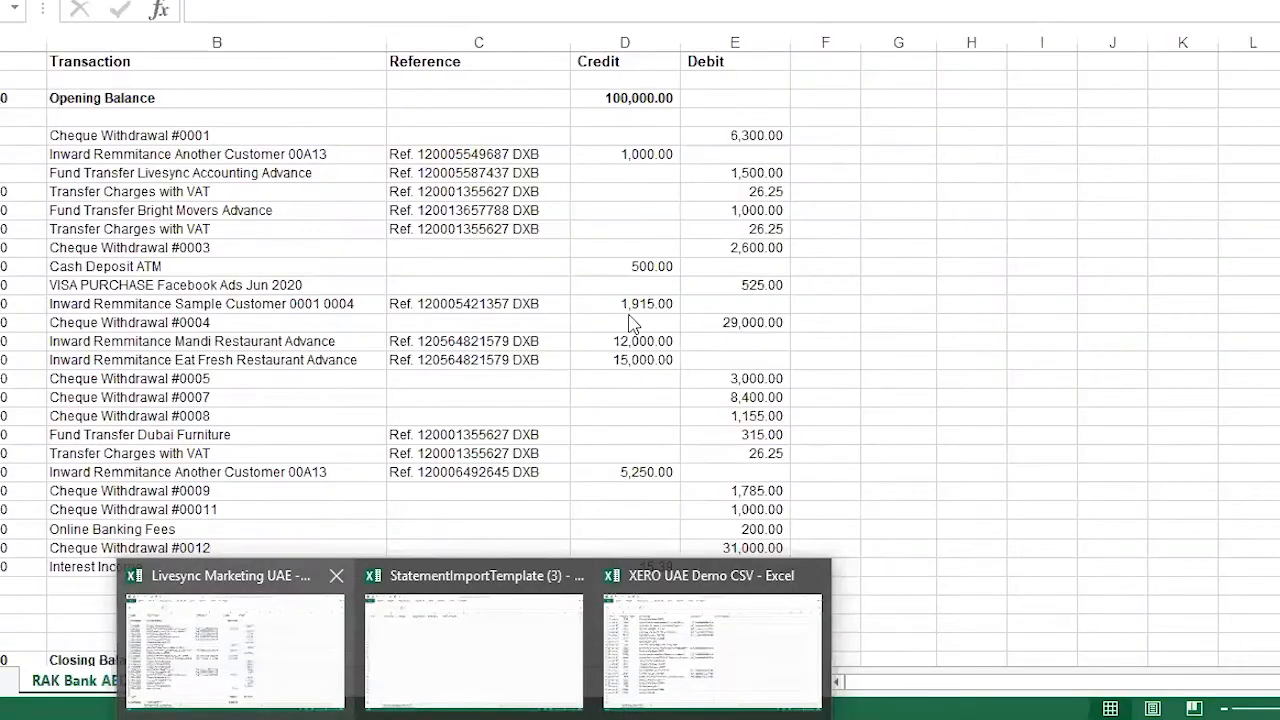
pyautogui.click(645, 151)
pyautogui.click(648, 303)
pyautogui.click(648, 341)
pyautogui.click(650, 360)
pyautogui.click(651, 472)
pyautogui.click(651, 567)
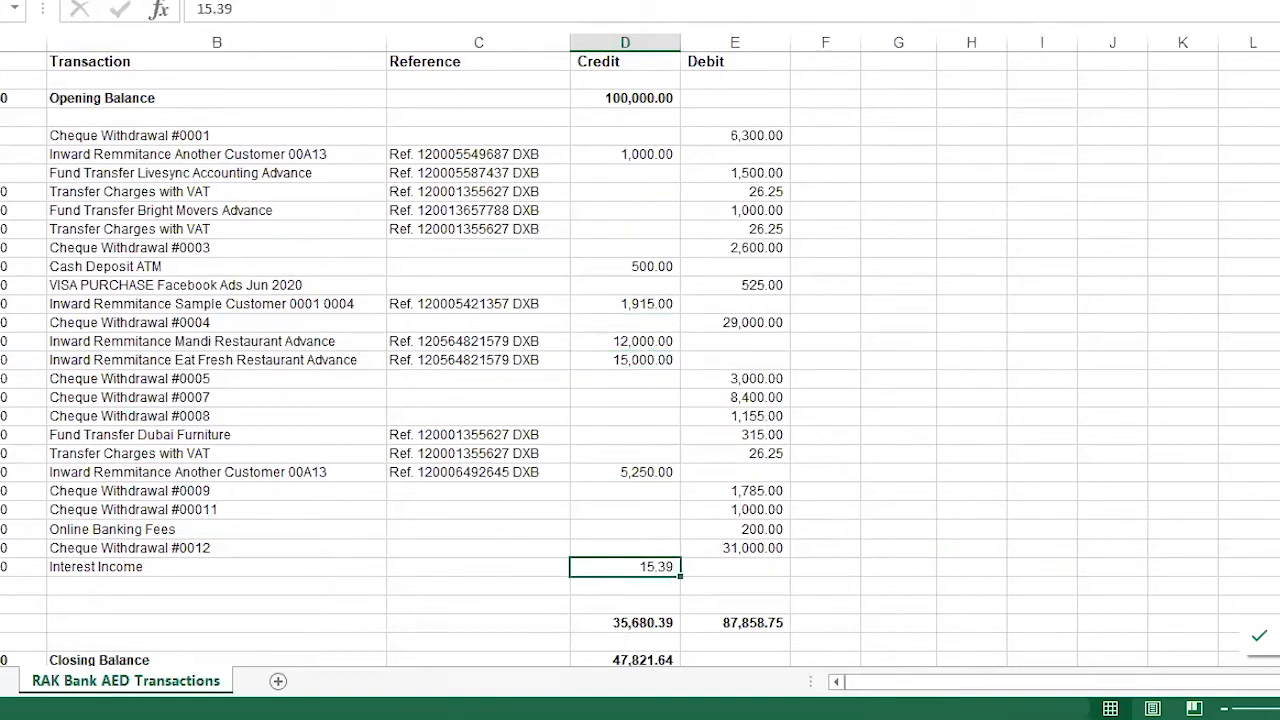
# Return to Xero and compare the Received and Spent amounts across the whole list of RAK Bank AED statement lines
pyautogui.moveTo(180, 718)
pyautogui.click(90, 640)
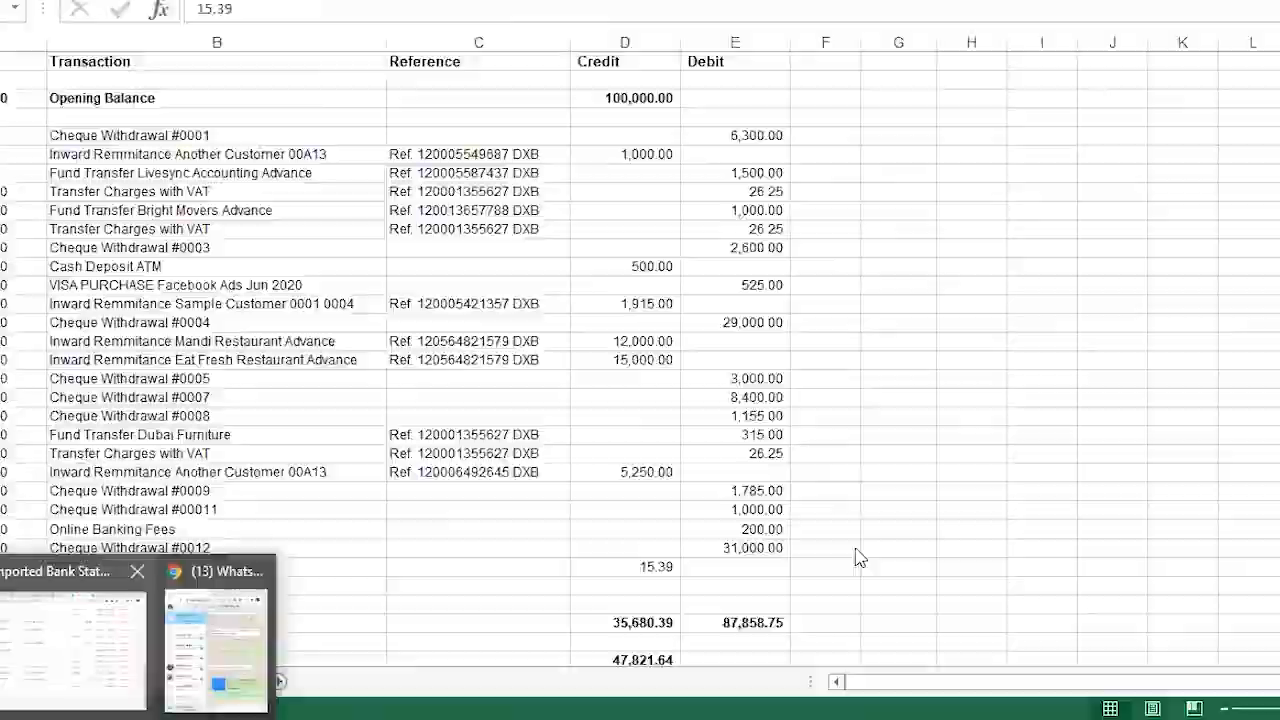
pyautogui.scroll(10, 936, 371)
pyautogui.scroll(-10, 1006, 394)
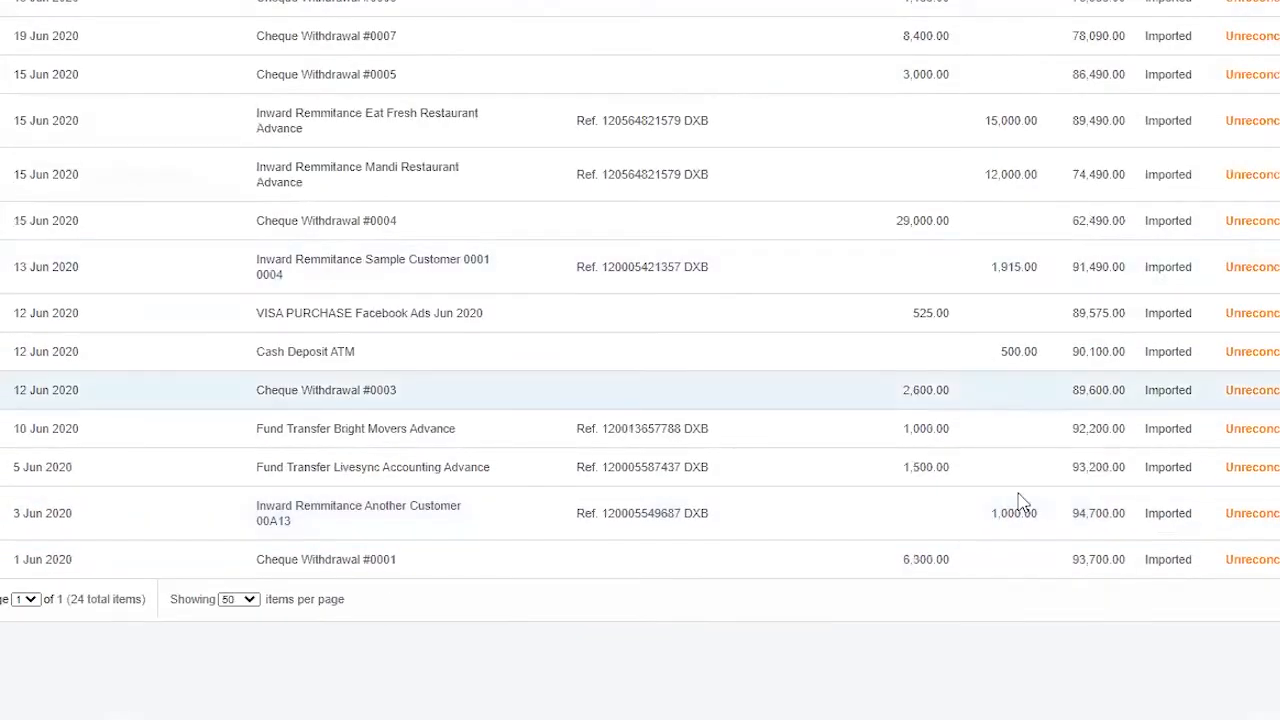
pyautogui.scroll(6, 1000, 270)
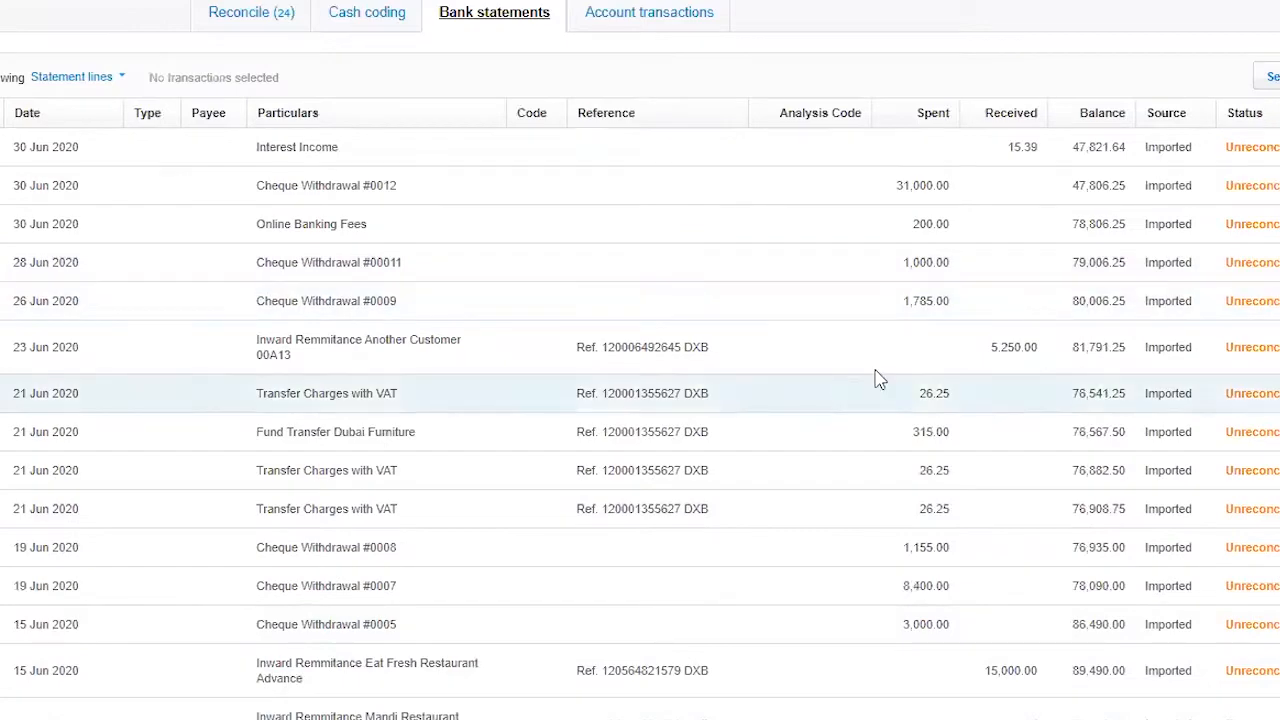
pyautogui.scroll(4, 783, 430)
pyautogui.scroll(-3, 783, 448)
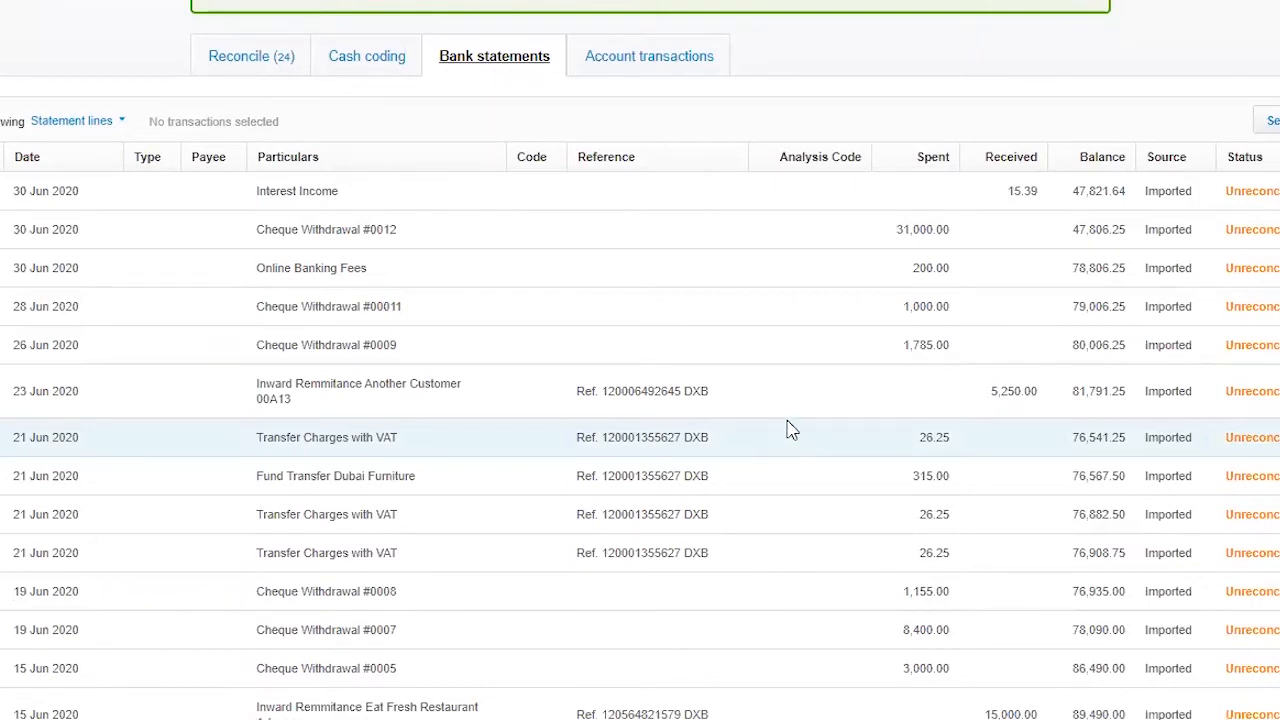
pyautogui.scroll(3, 790, 430)
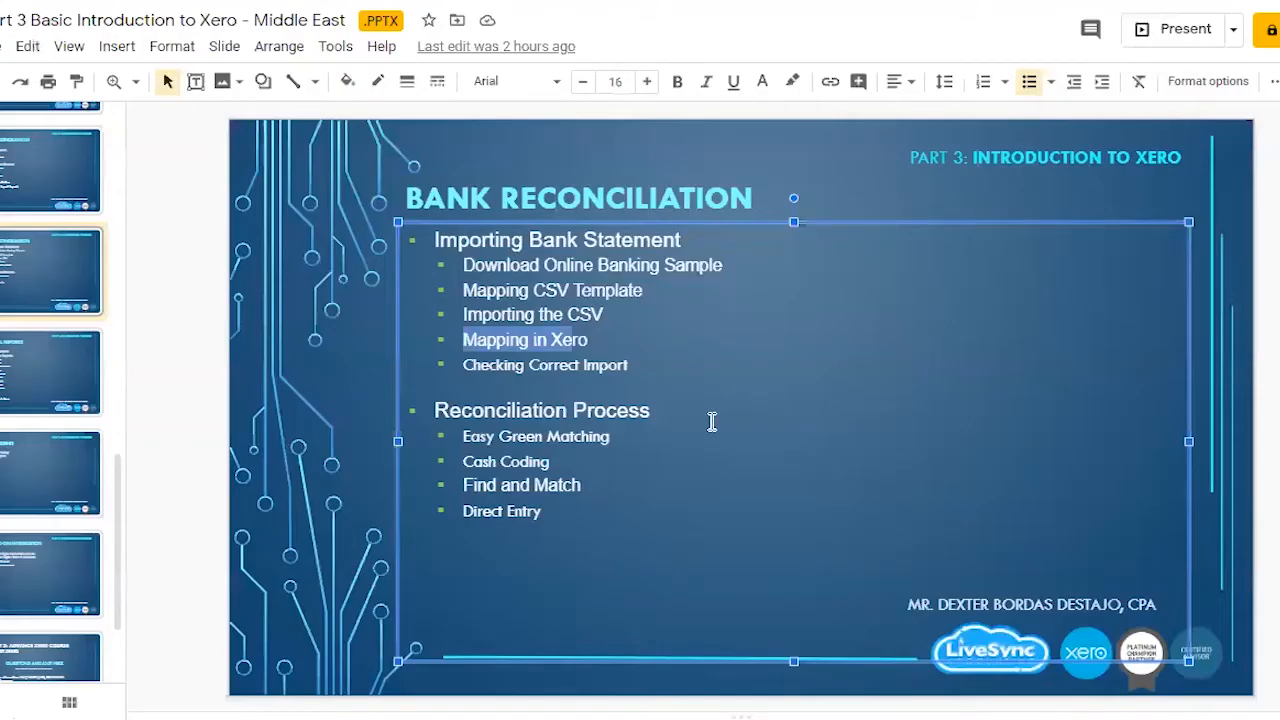
# In the Bank Reconciliation slide, point out Easy Green Matching, Cash Coding, Find and Match, and Direct Entry by highlighting each in turn
pyautogui.click(718, 420)
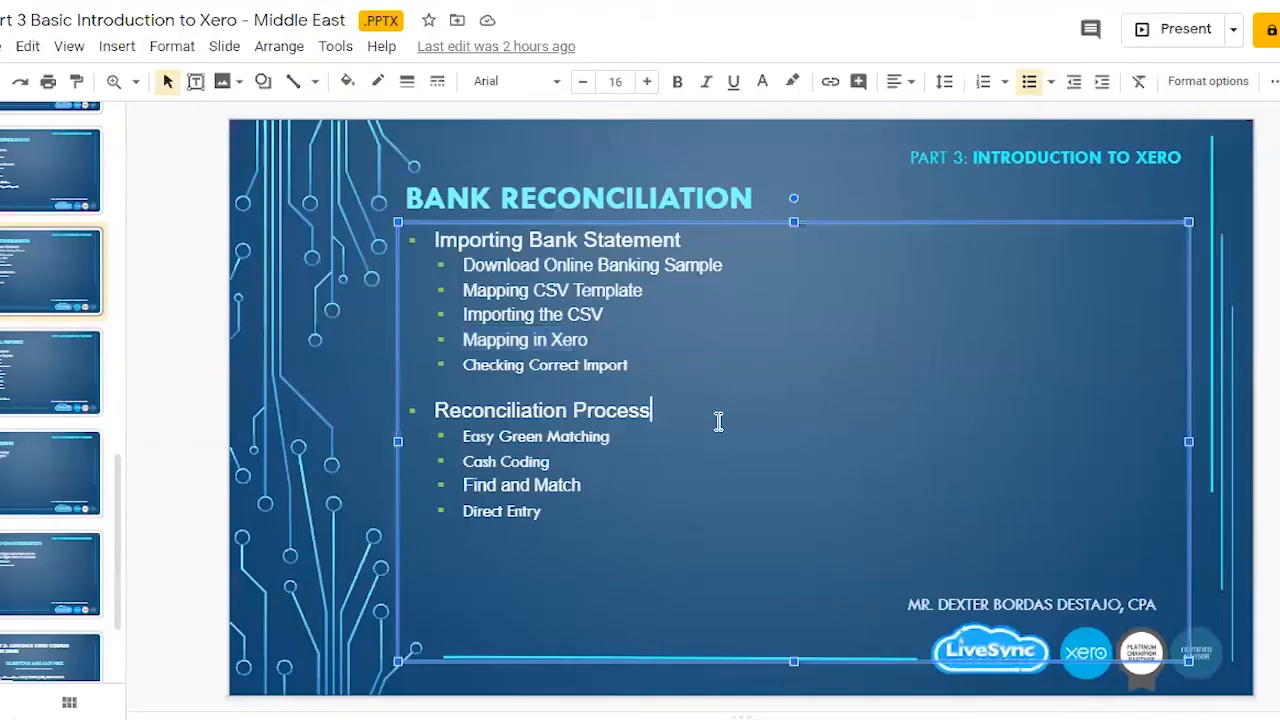
pyautogui.moveTo(462, 437); pyautogui.dragTo(626, 441)
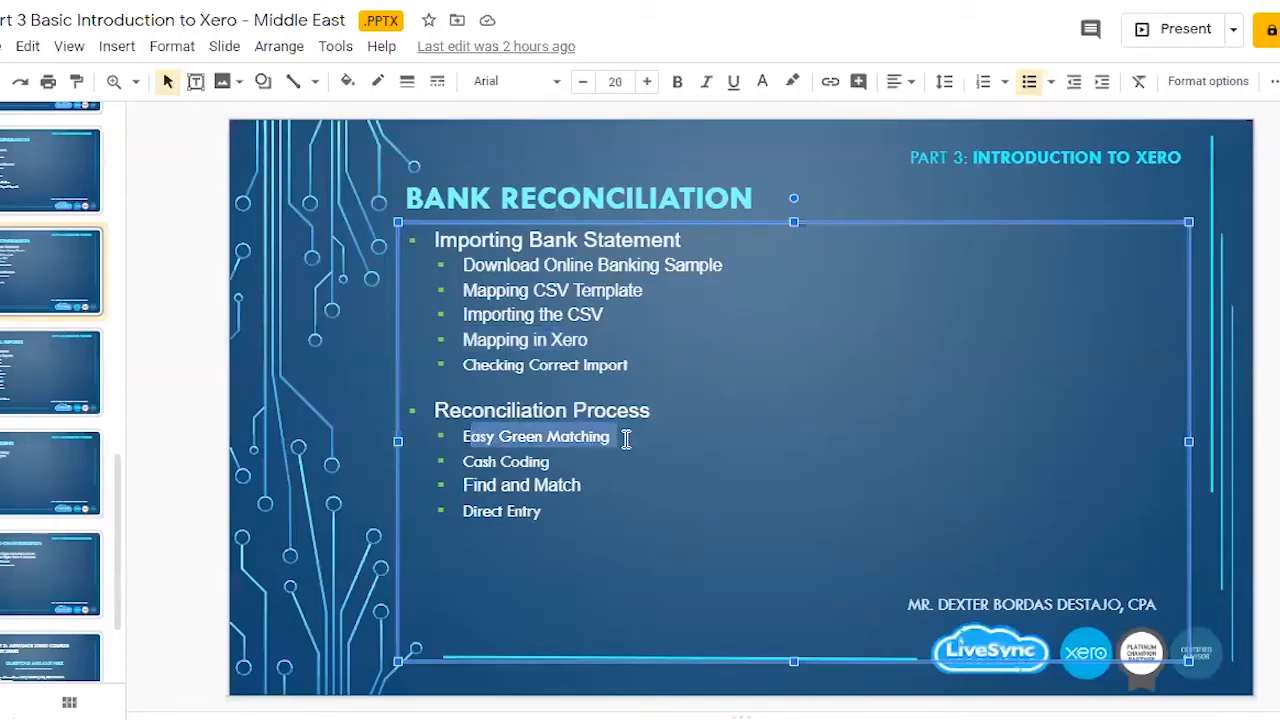
pyautogui.click(470, 461)
pyautogui.moveTo(549, 461); pyautogui.dragTo(567, 462)
pyautogui.moveTo(464, 486); pyautogui.dragTo(606, 488)
pyautogui.moveTo(464, 511); pyautogui.dragTo(549, 511)
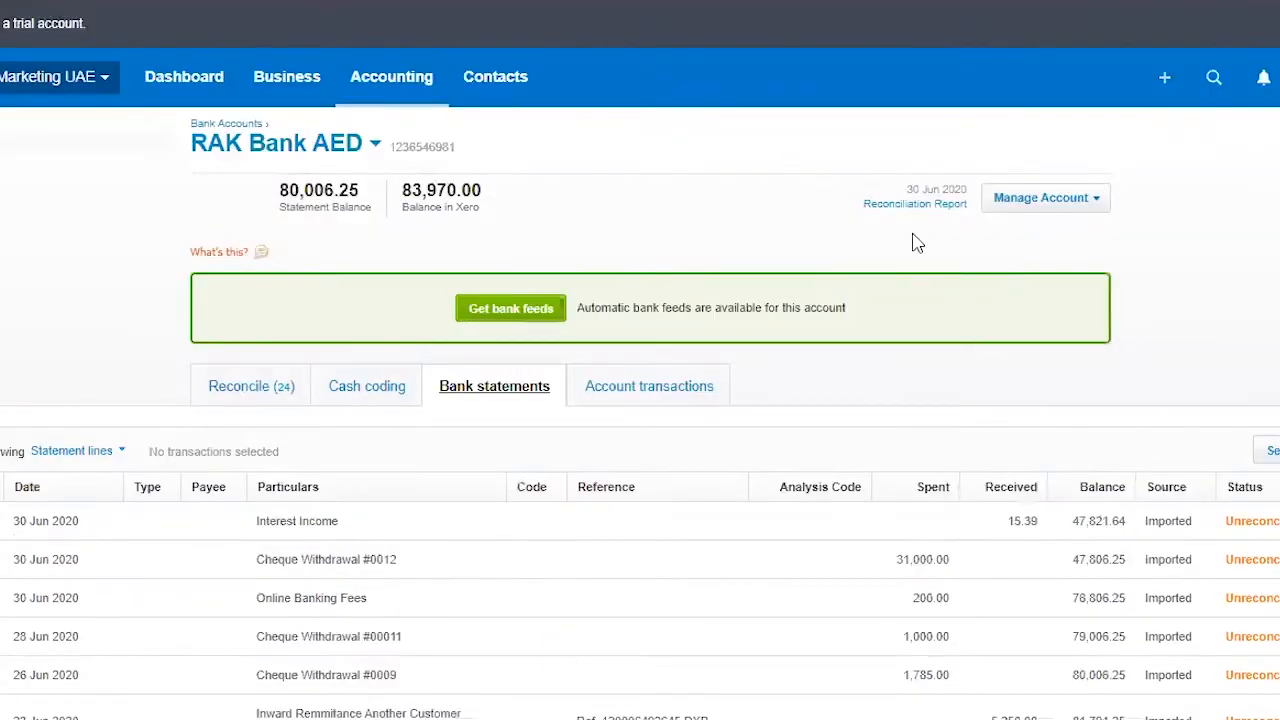
# Switch back to Xero, open the RAK Bank AED Reconciliation Report and look through the Bank Reconciliation Summary
pyautogui.click(1046, 200)
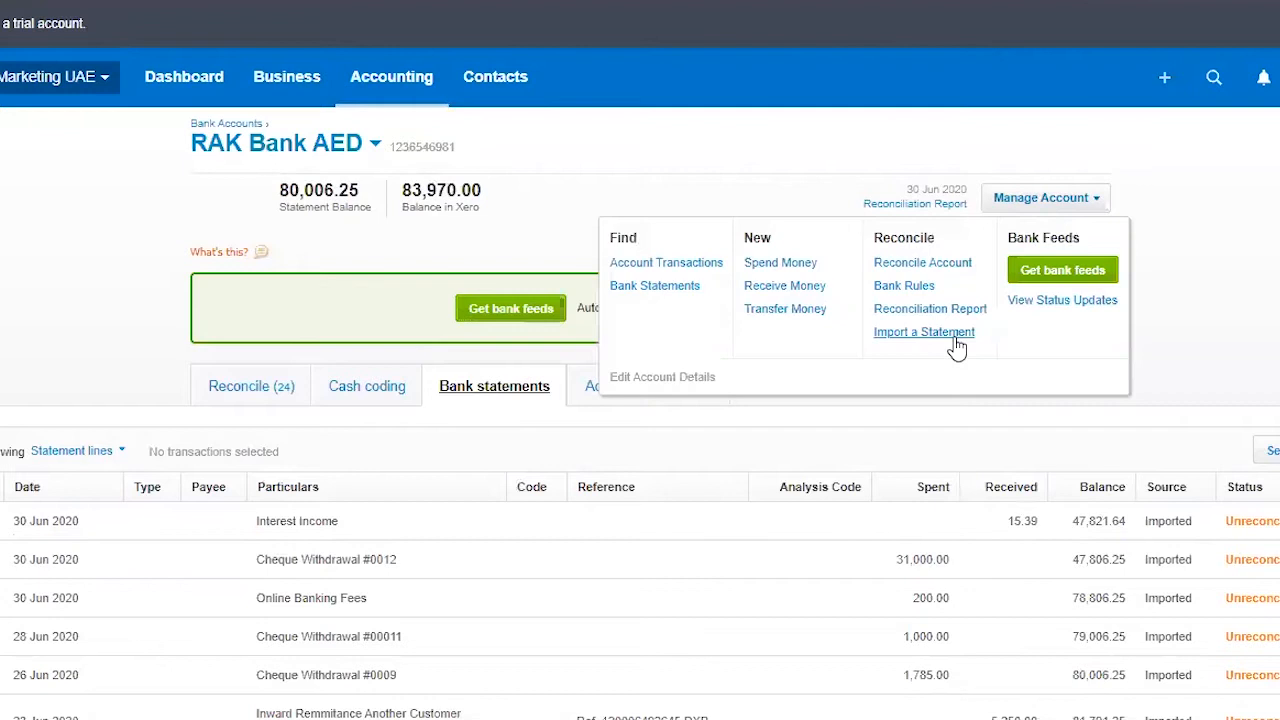
pyautogui.click(935, 308)
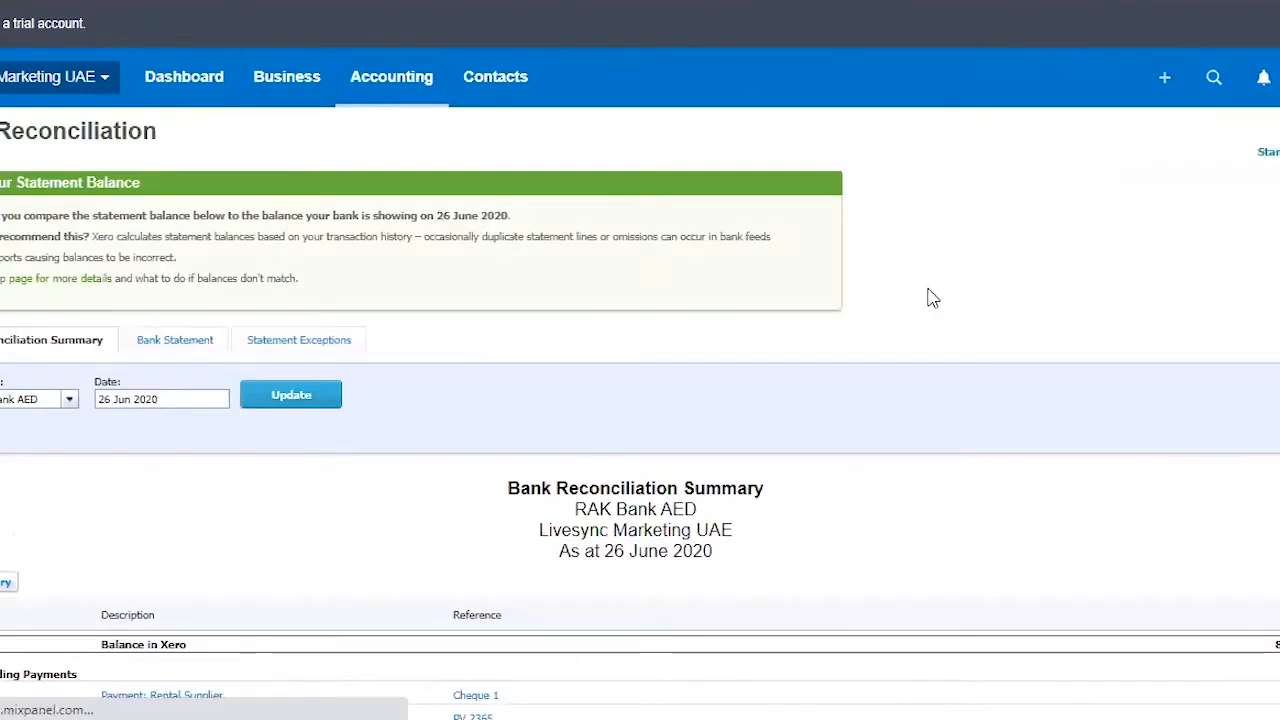
pyautogui.scroll(-4, 1043, 338)
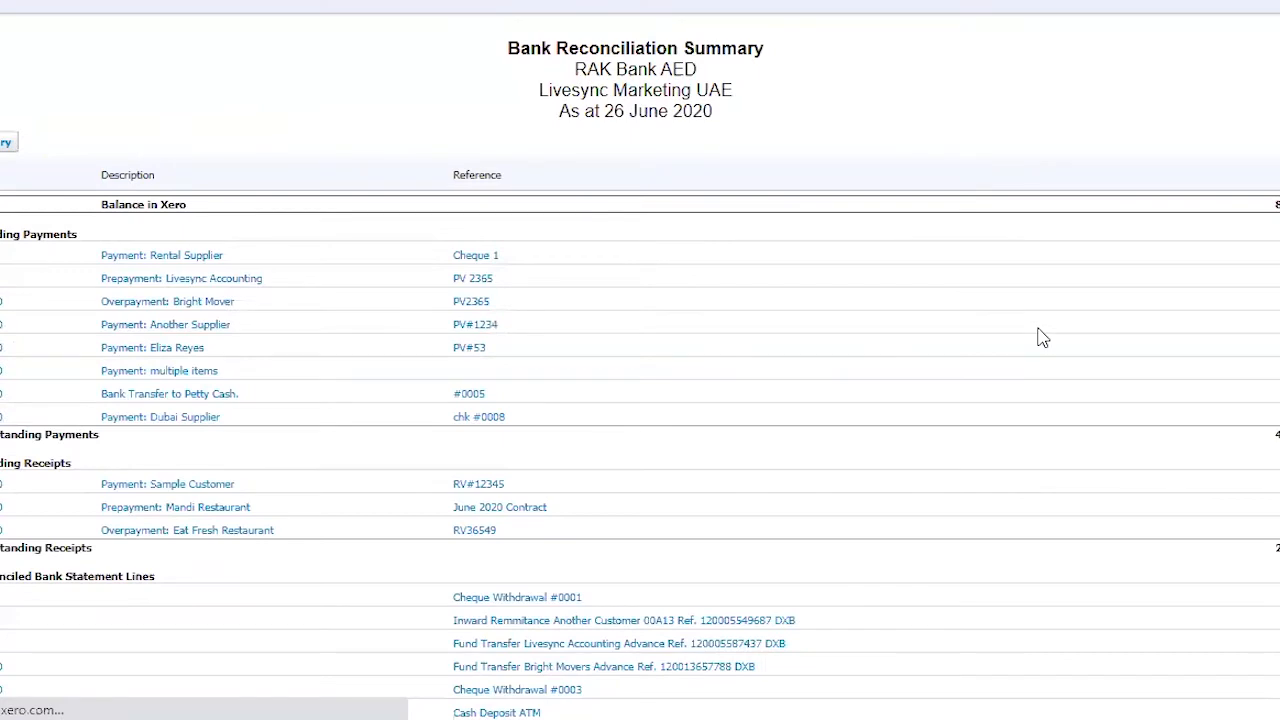
pyautogui.scroll(-5, 960, 450)
pyautogui.scroll(5, 960, 450)
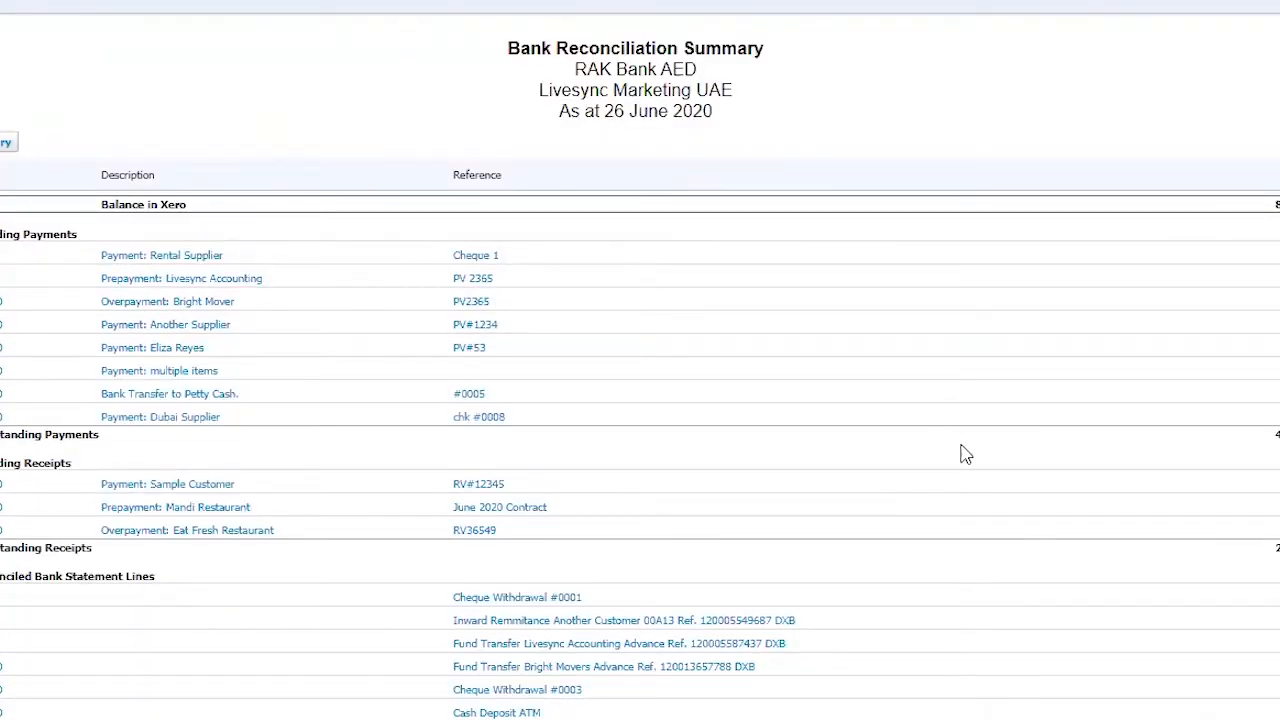
pyautogui.scroll(-2, 965, 455)
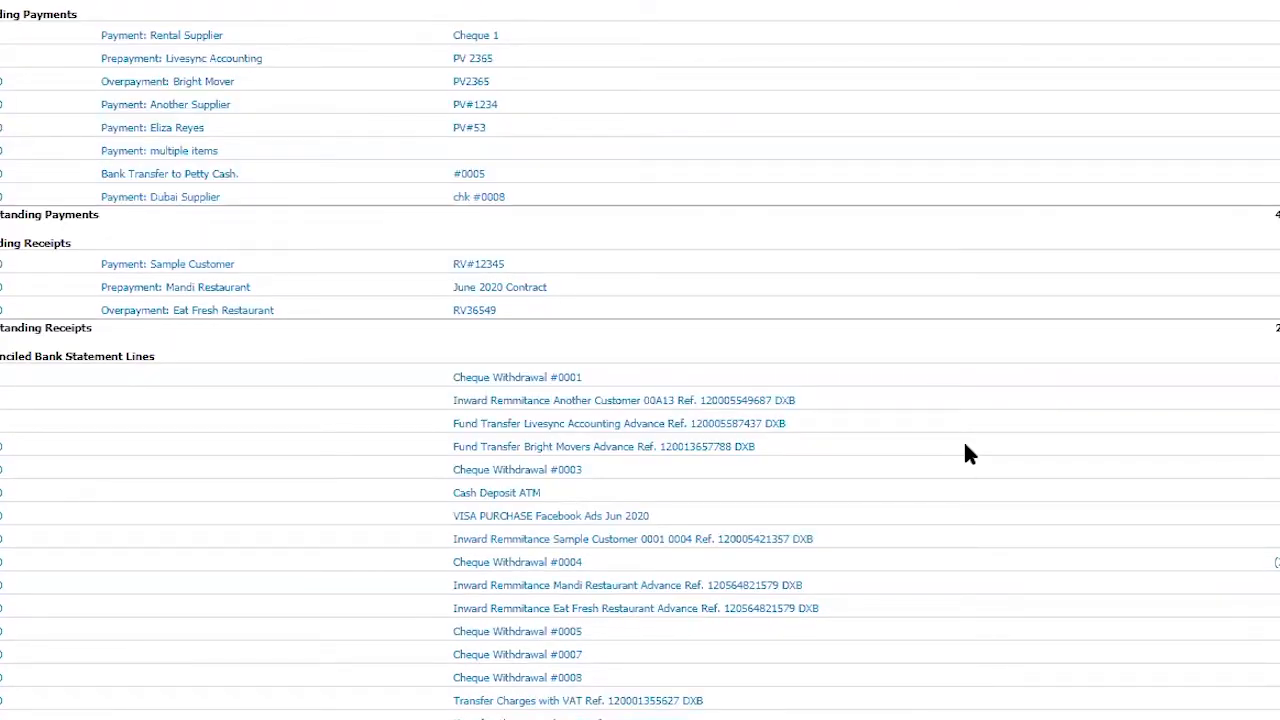
pyautogui.scroll(1, 967, 453)
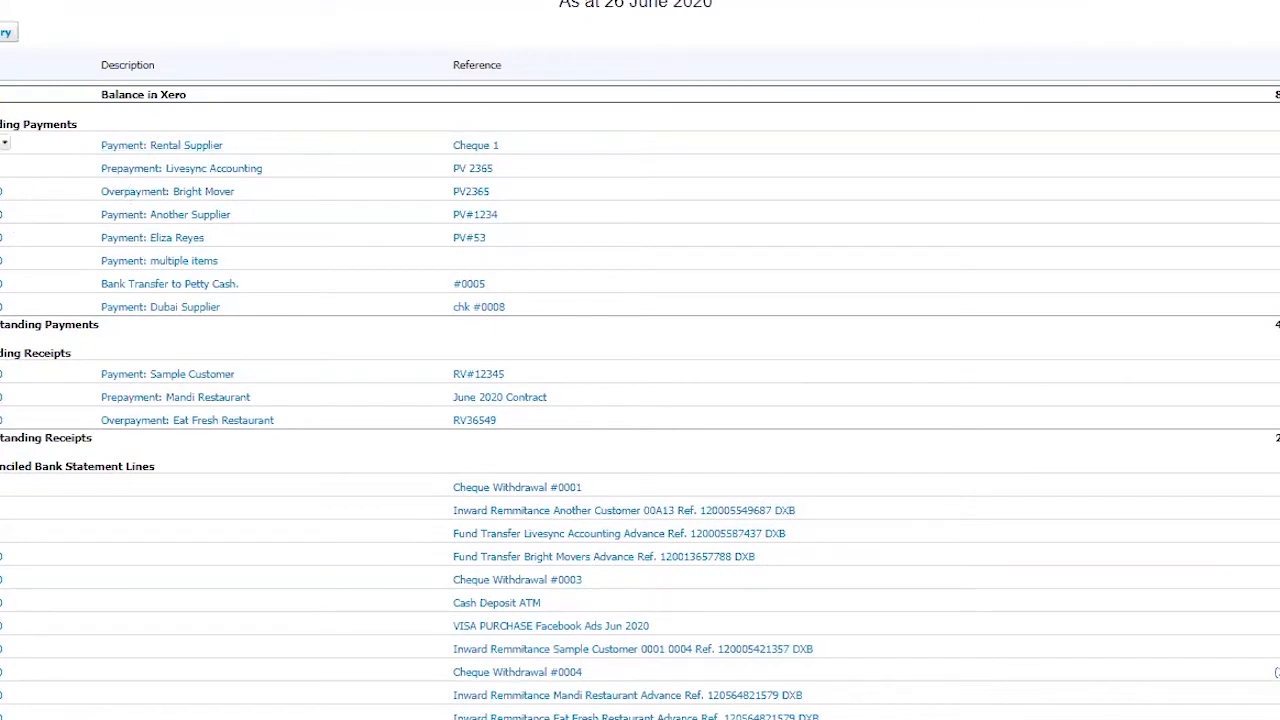
# Examine the summary's outstanding payments, outstanding receipts, unreconciled bank statement lines and Statement Balance, highlighting the section headings
pyautogui.tripleClick(74, 120)
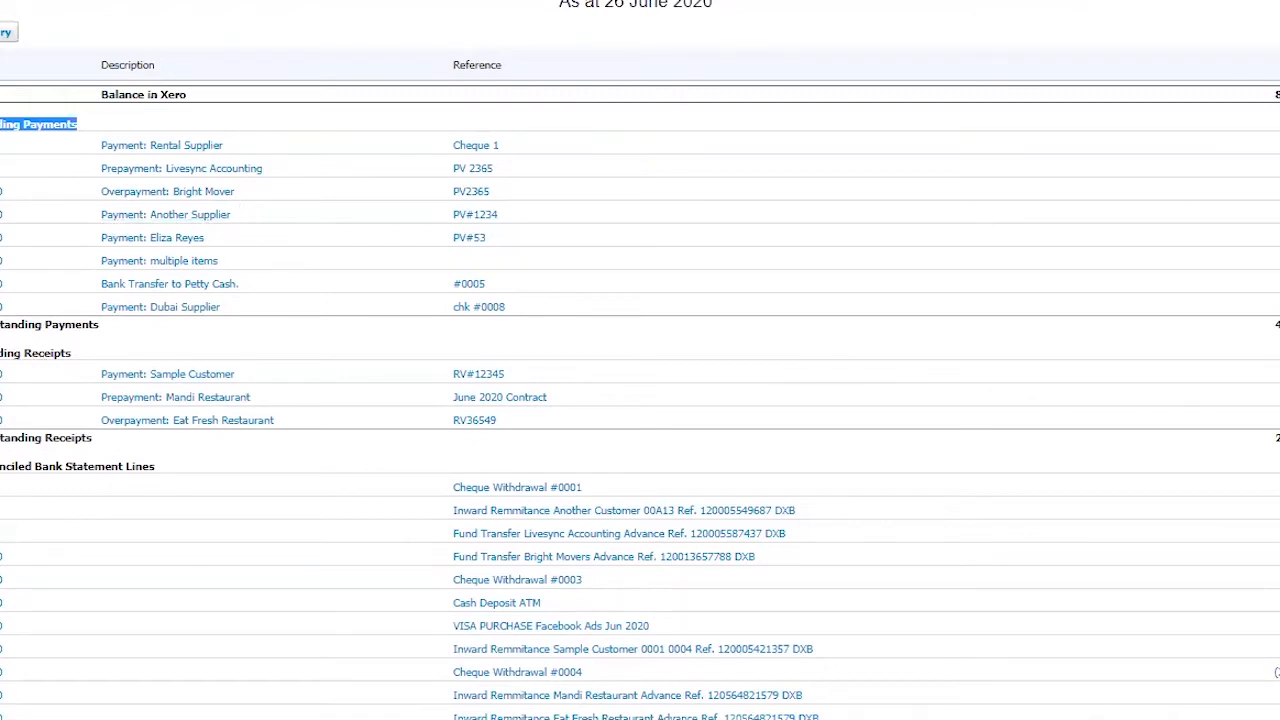
pyautogui.moveTo(18, 352); pyautogui.dragTo(72, 356)
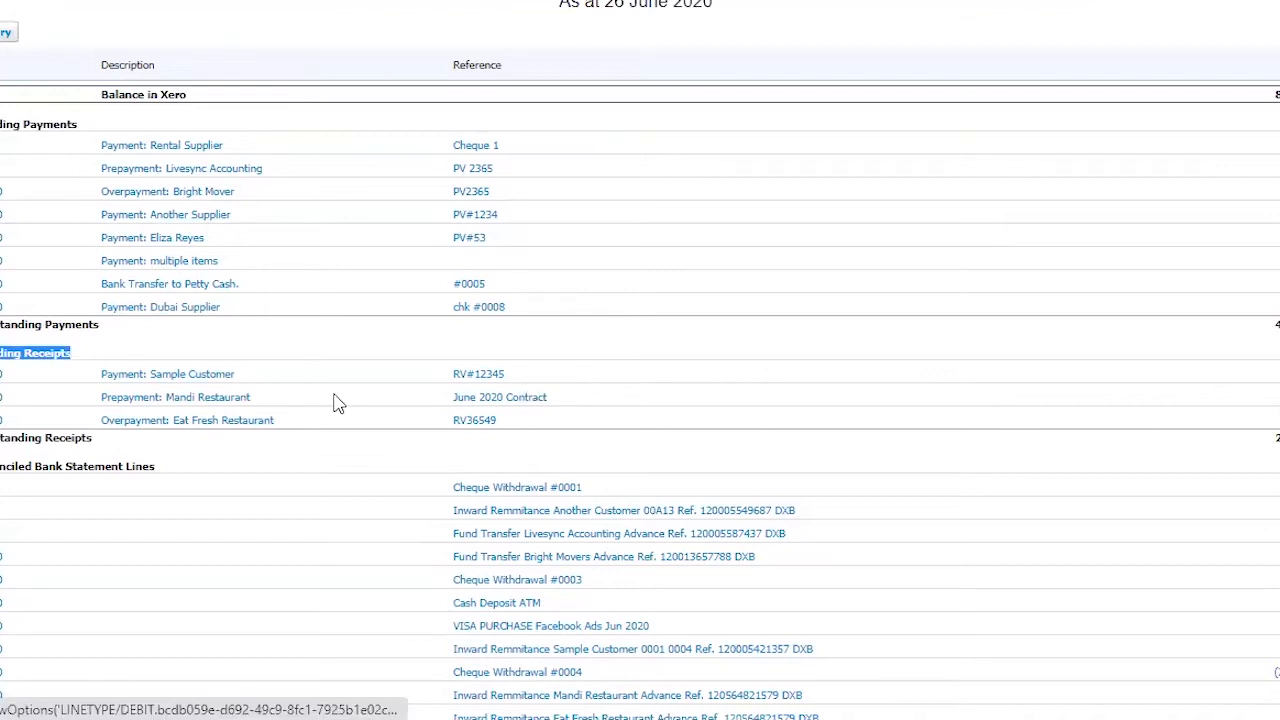
pyautogui.scroll(-3, 411, 380)
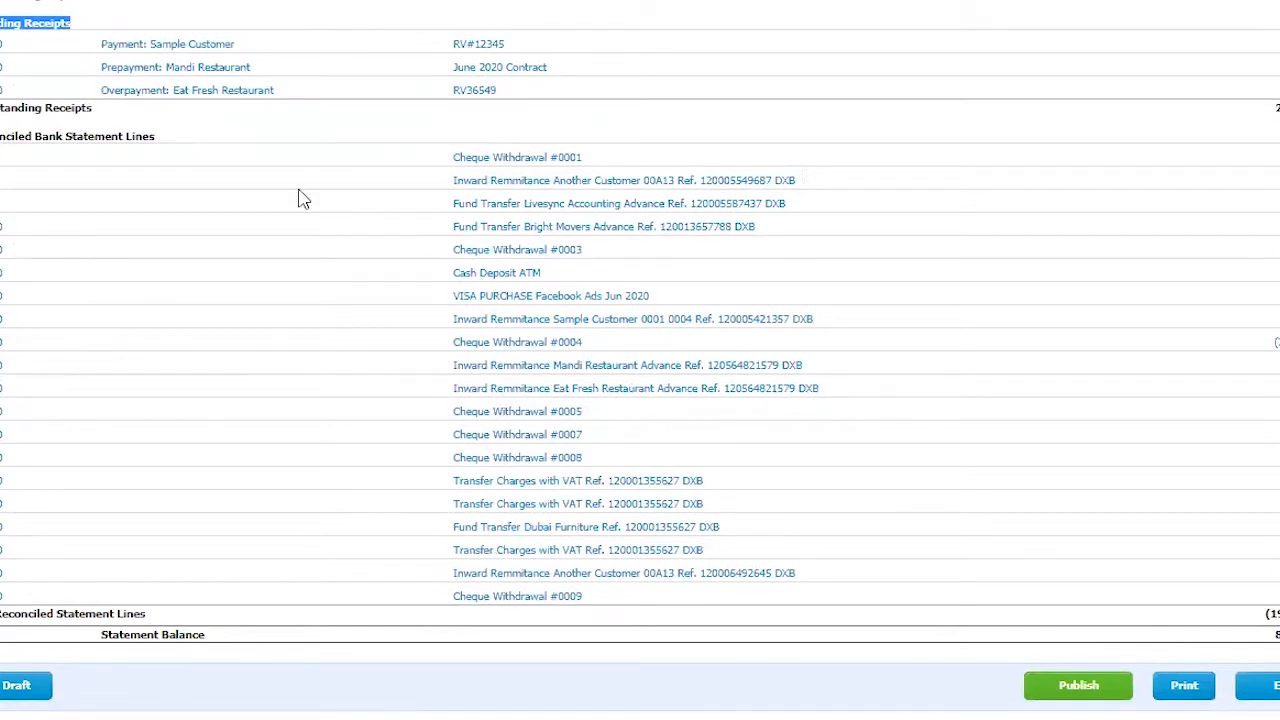
pyautogui.scroll(-1, 1046, 465)
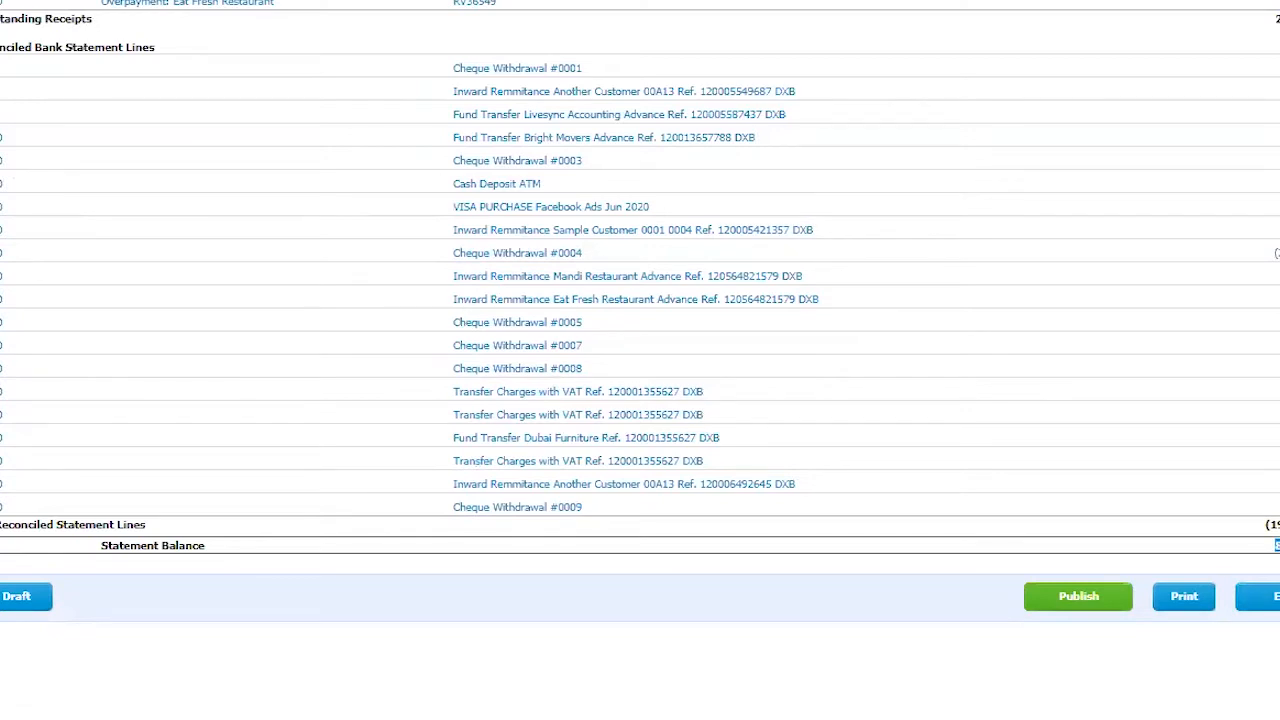
pyautogui.scroll(9, 626, 490)
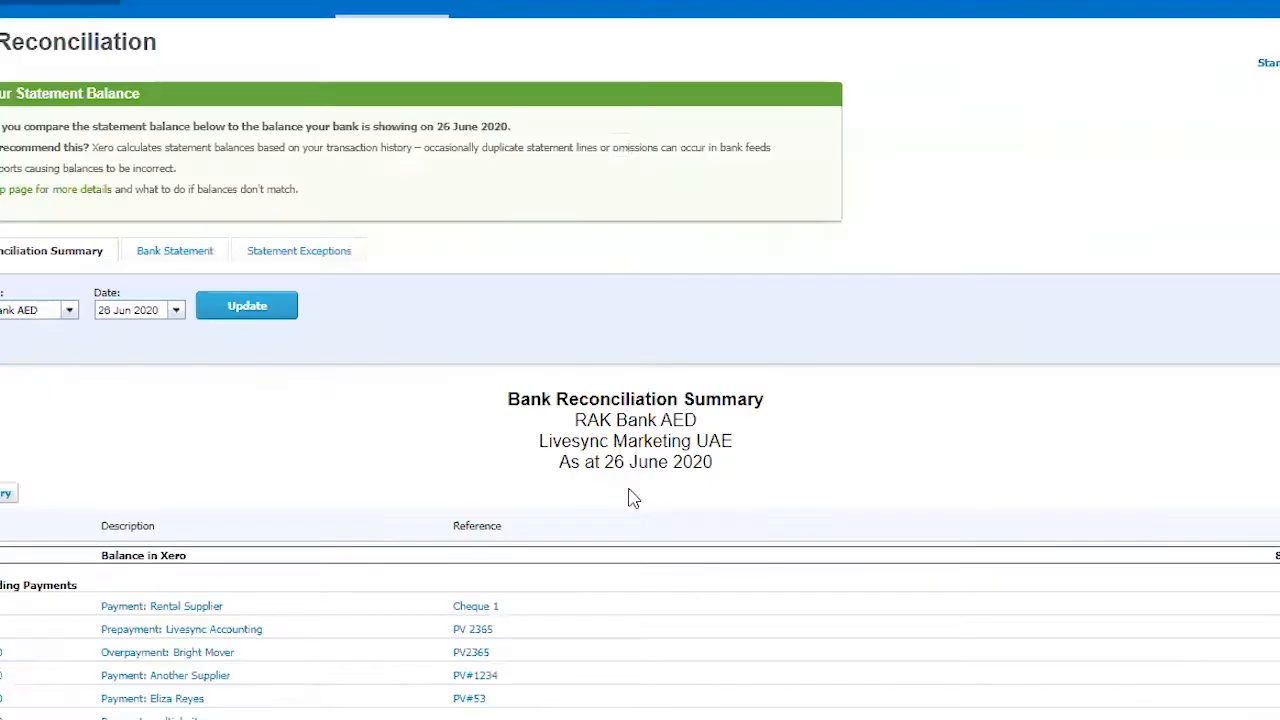
pyautogui.scroll(-5, 1142, 331)
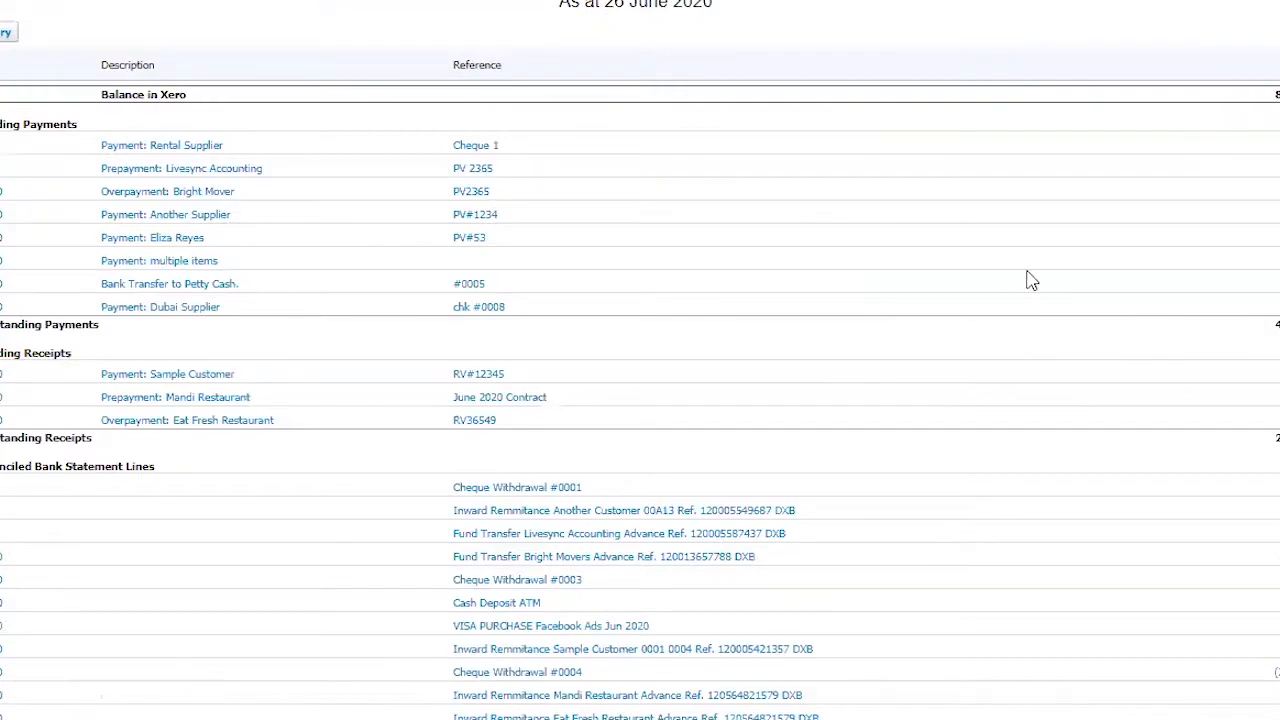
pyautogui.scroll(5, 1006, 294)
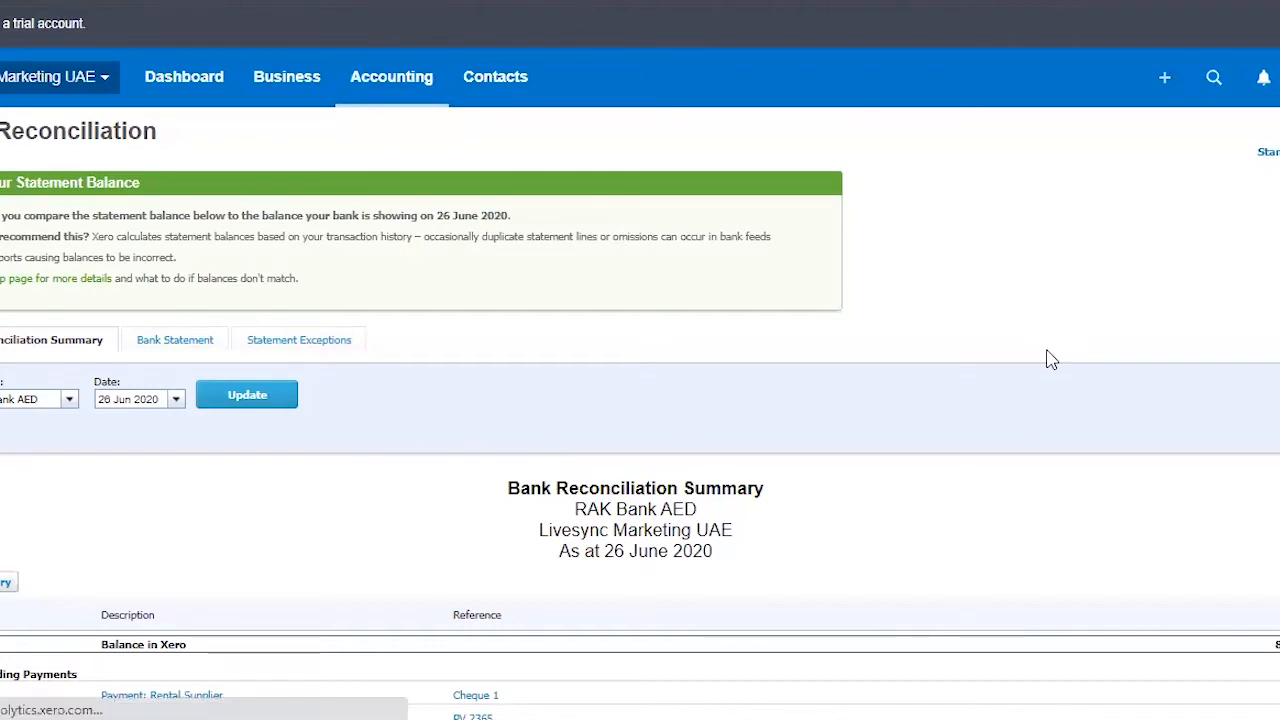
# Leave the report and check the RAK Bank AED balance in Xero and statement balance on the Dashboard
pyautogui.hotkey('alt', 'Left')
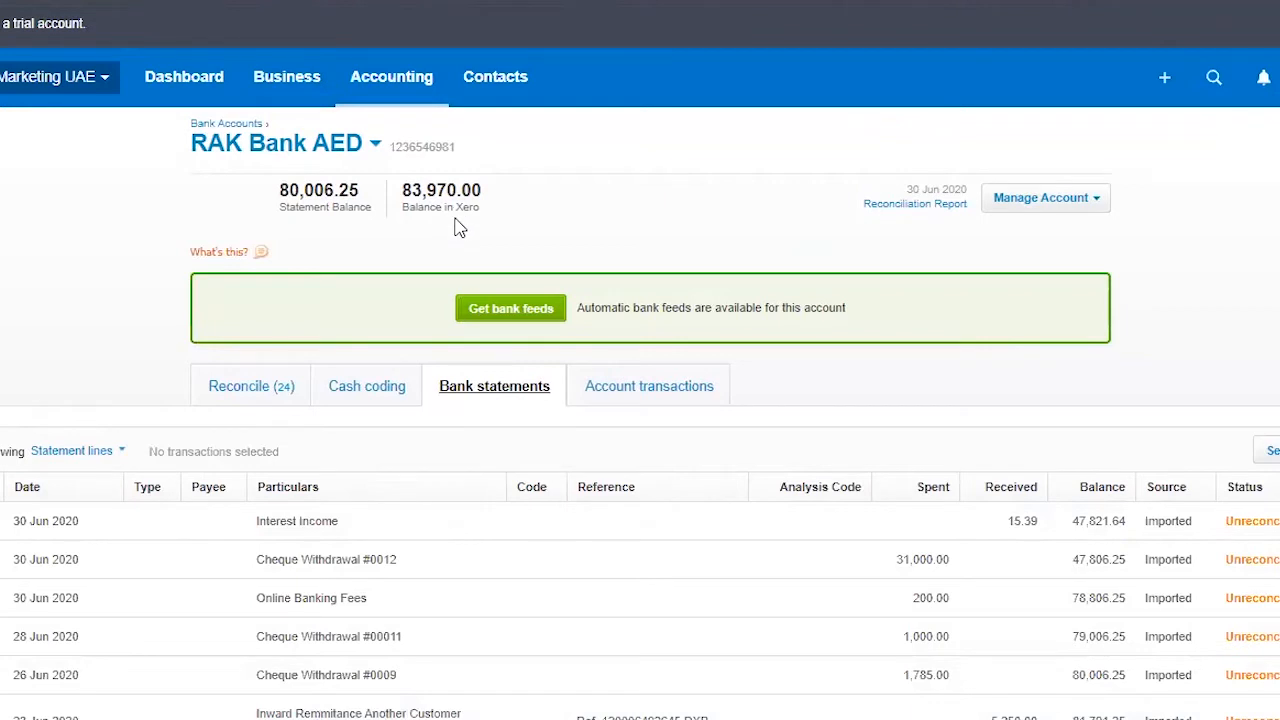
pyautogui.click(183, 82)
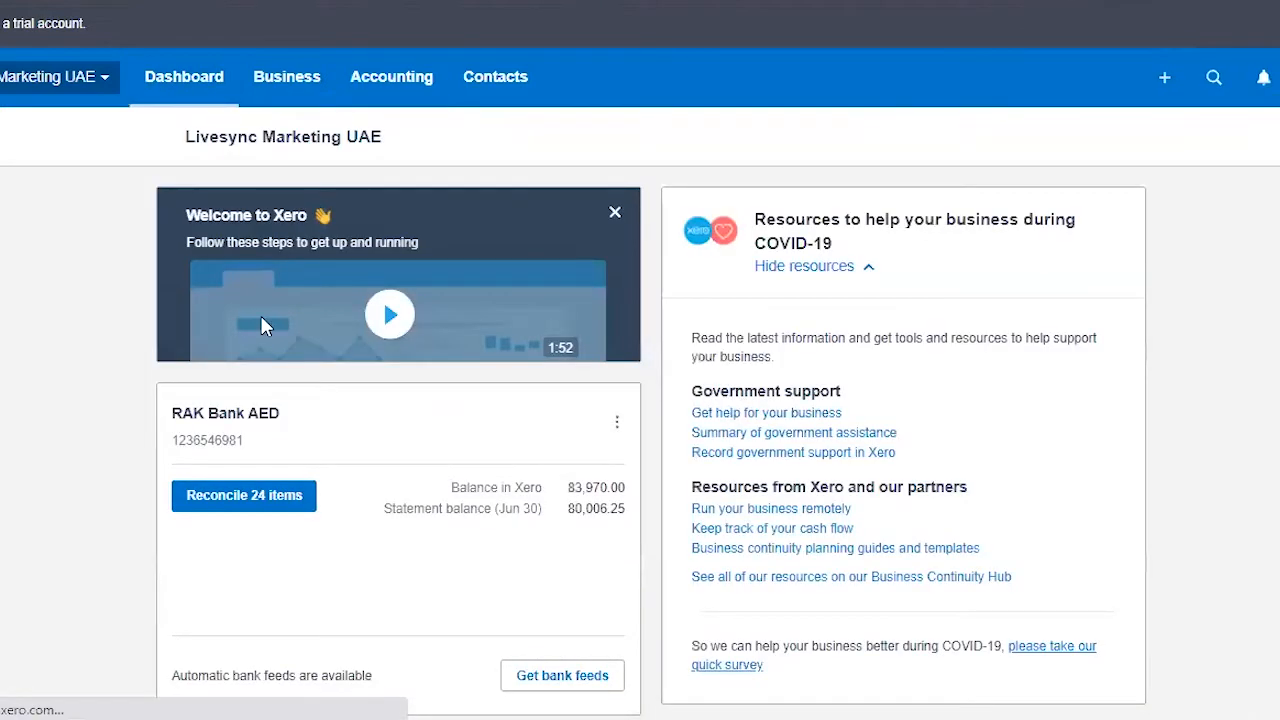
pyautogui.scroll(-3, 262, 325)
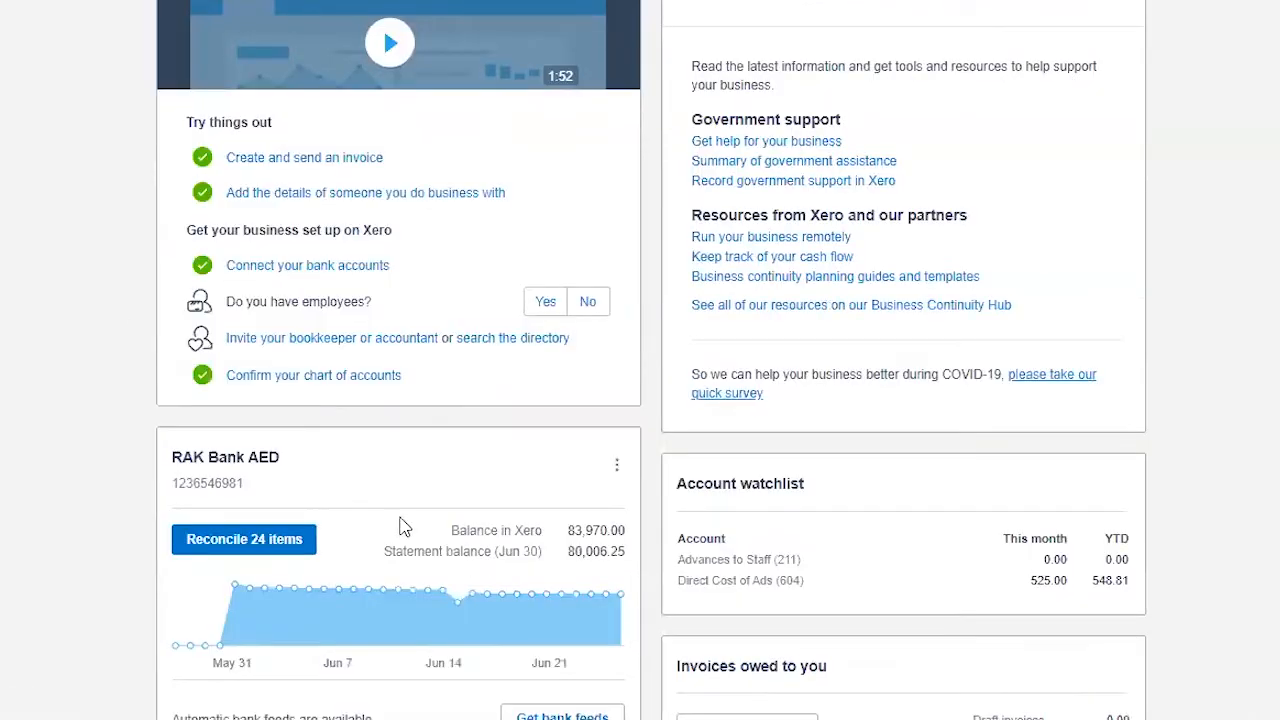
pyautogui.scroll(-2, 404, 527)
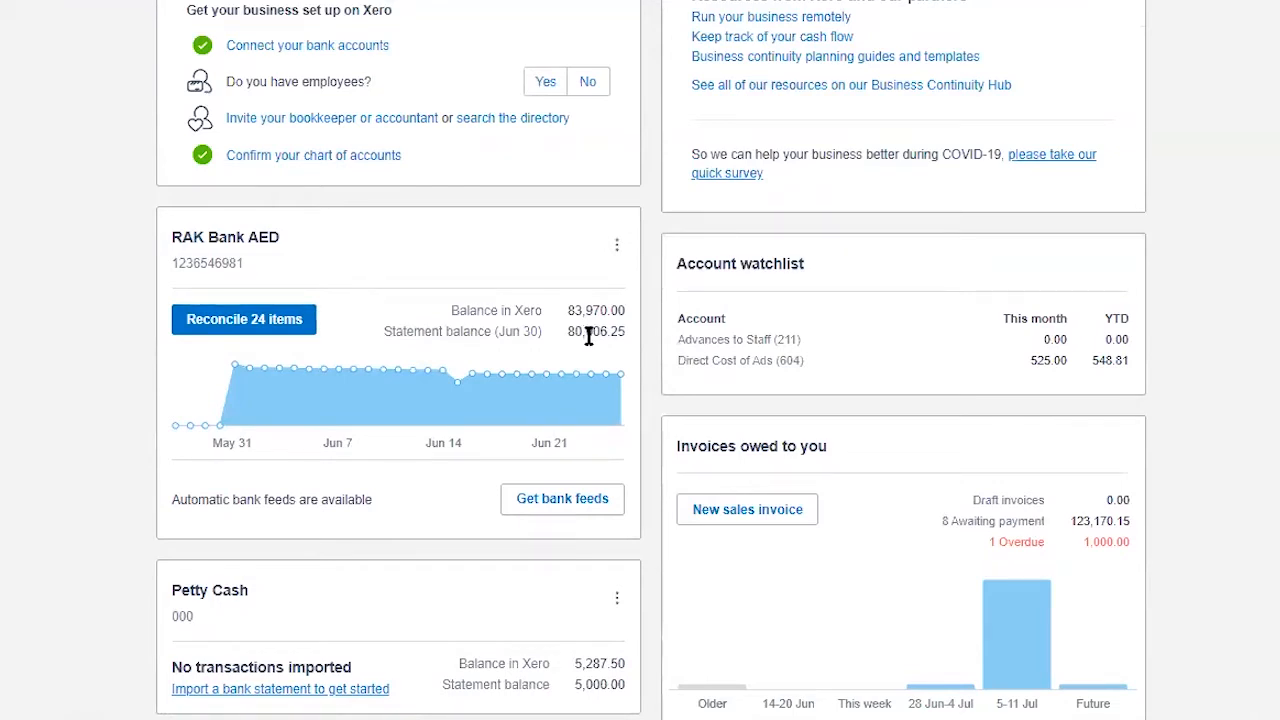
# Open the RAK Bank AED items to reconcile, look over the suggested matches and go to the account's Bank Rules
pyautogui.click(230, 322)
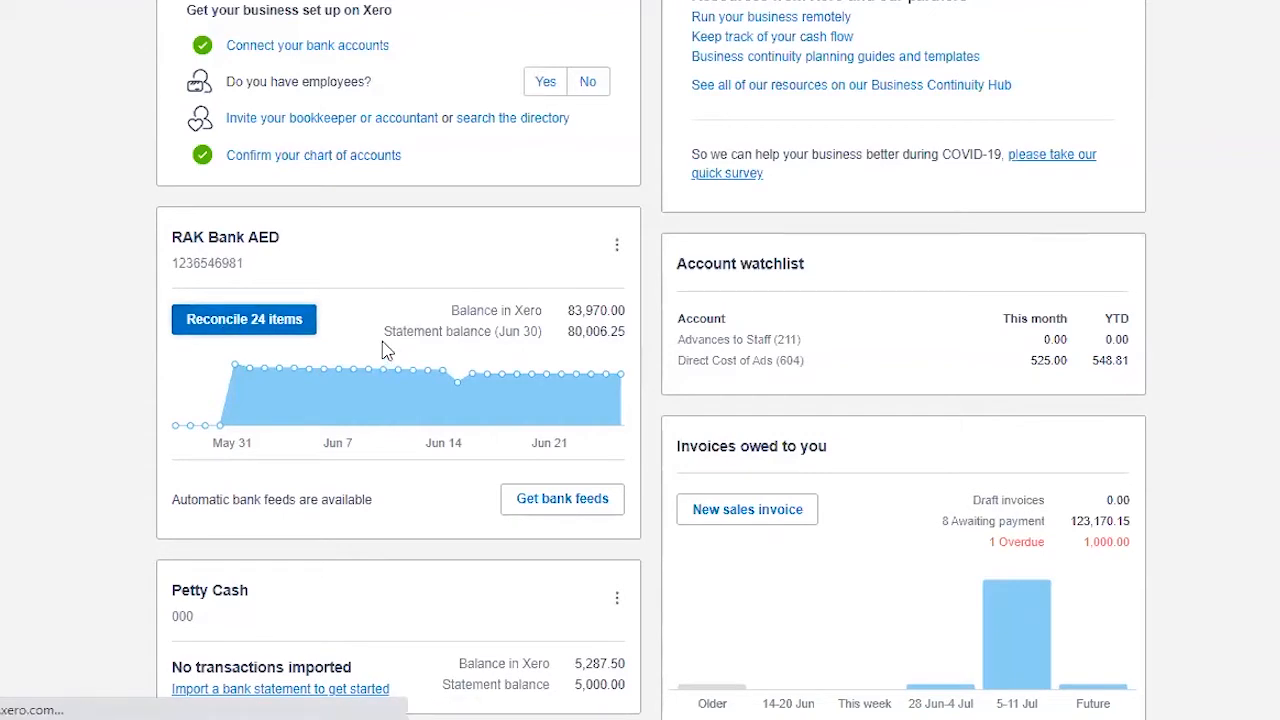
pyautogui.scroll(-9, 313, 410)
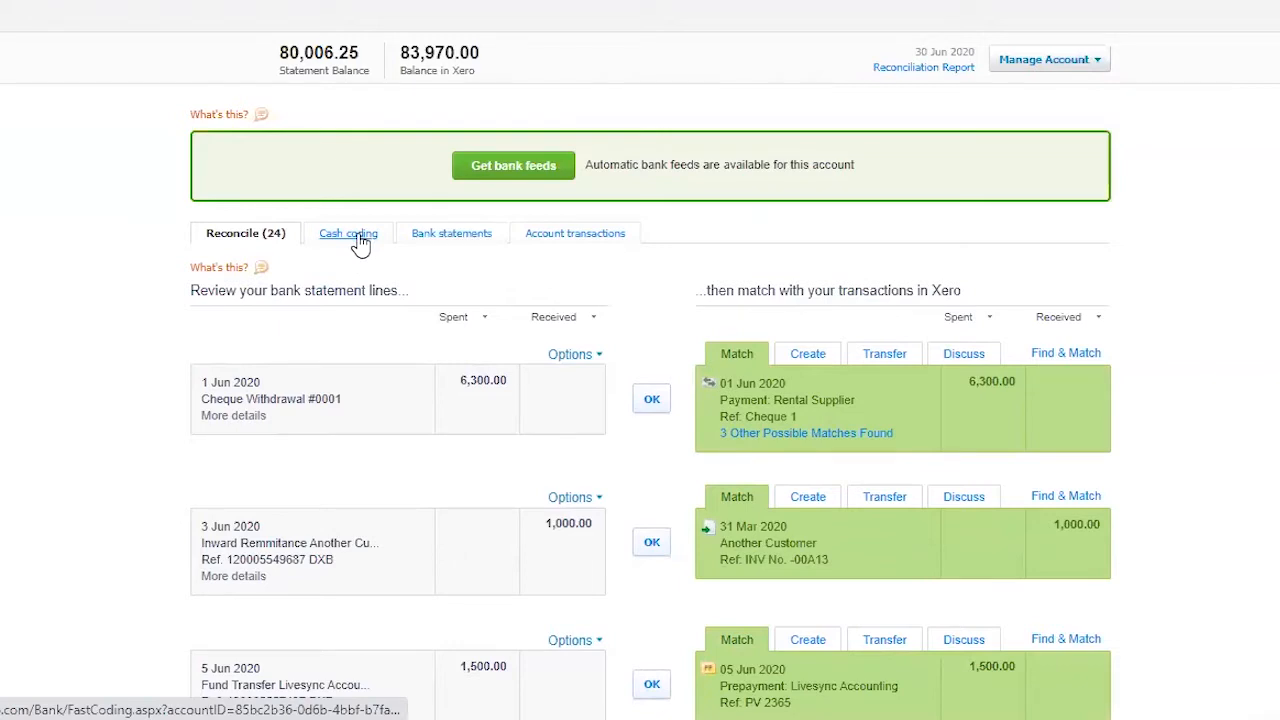
pyautogui.scroll(3, 1203, 350)
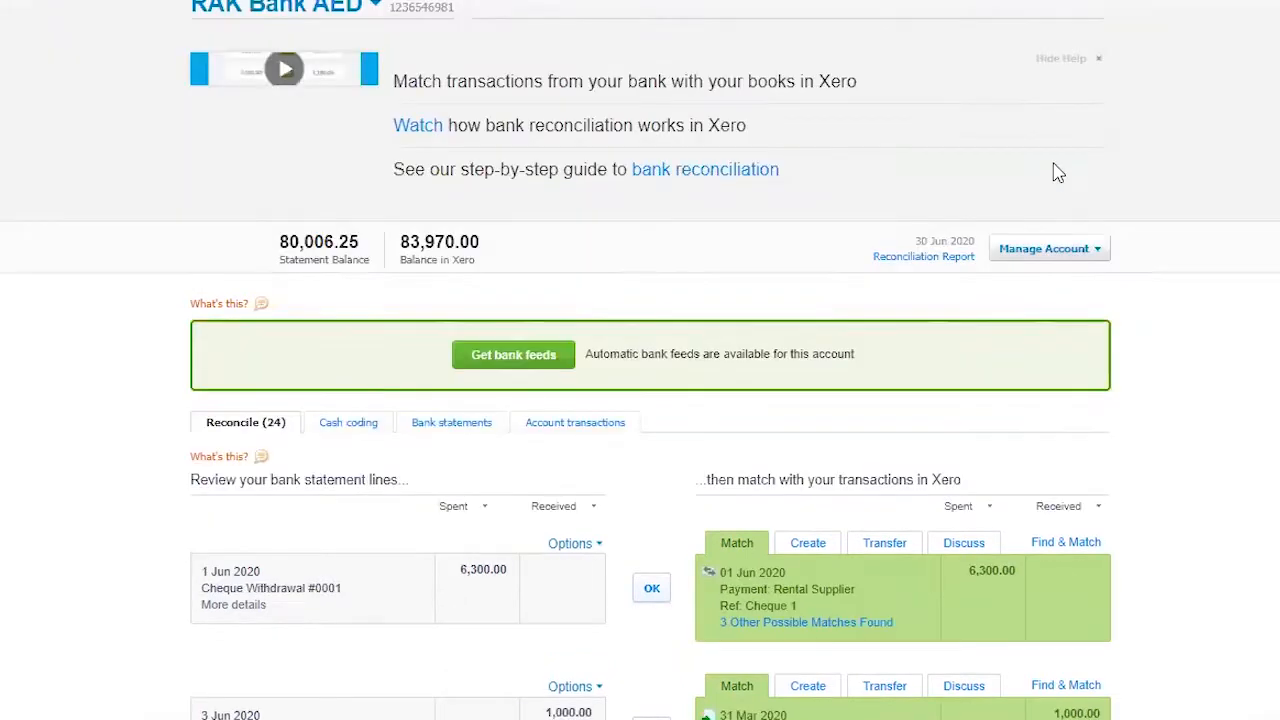
pyautogui.click(1050, 280)
pyautogui.scroll(-2, 1208, 358)
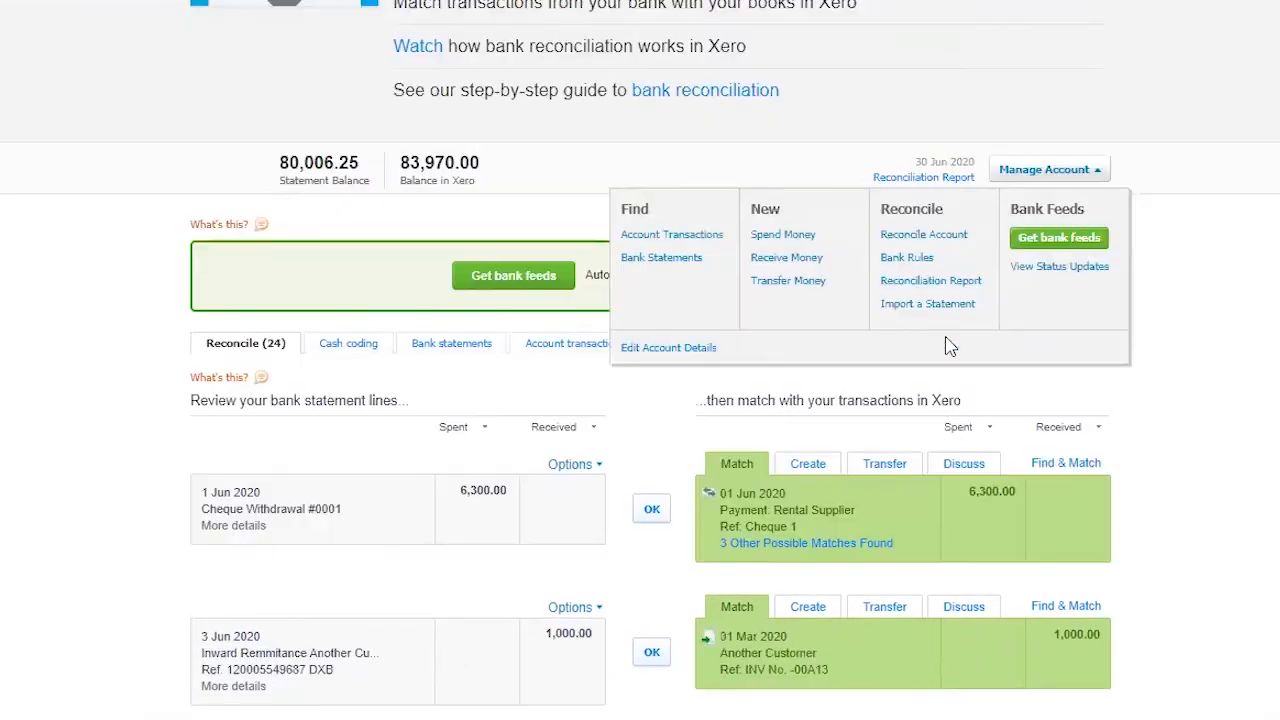
pyautogui.click(916, 260)
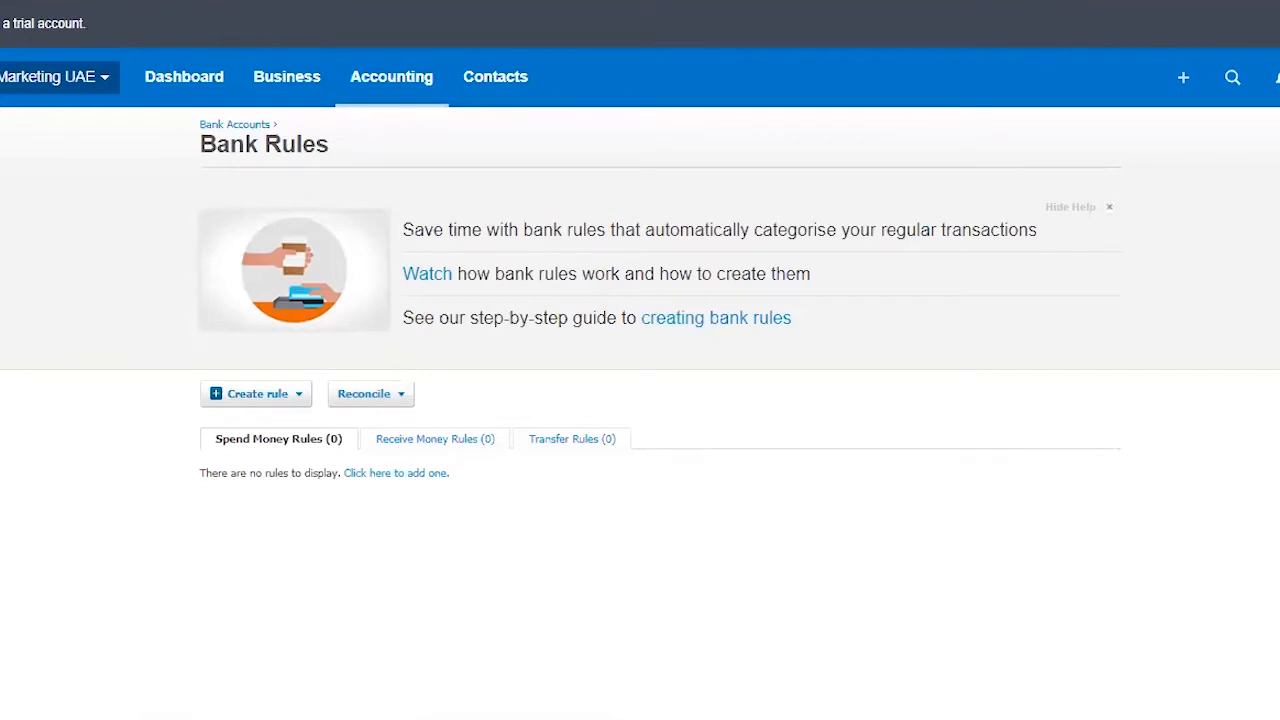
# Switch to Excel and examine the Interest Income transaction and its credit amount in the RAK Bank AED Transactions sheet
pyautogui.click(295, 690)
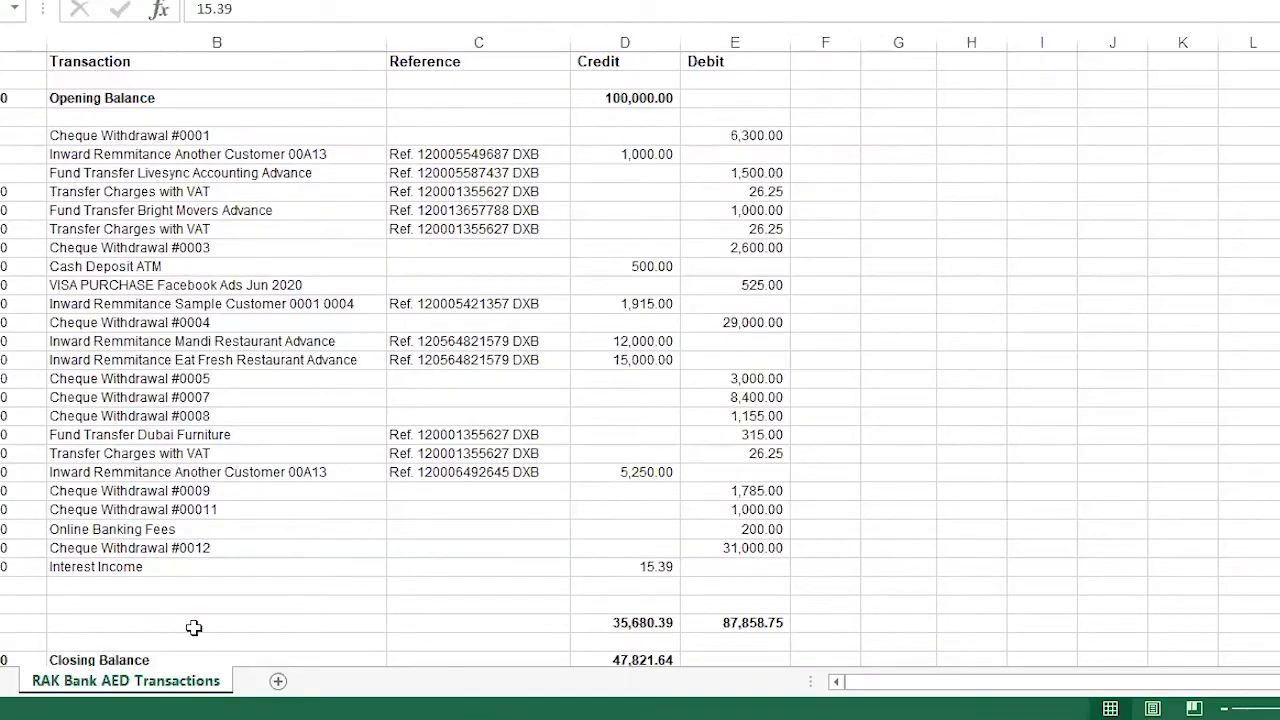
pyautogui.click(226, 491)
pyautogui.moveTo(8, 566); pyautogui.dragTo(678, 566)
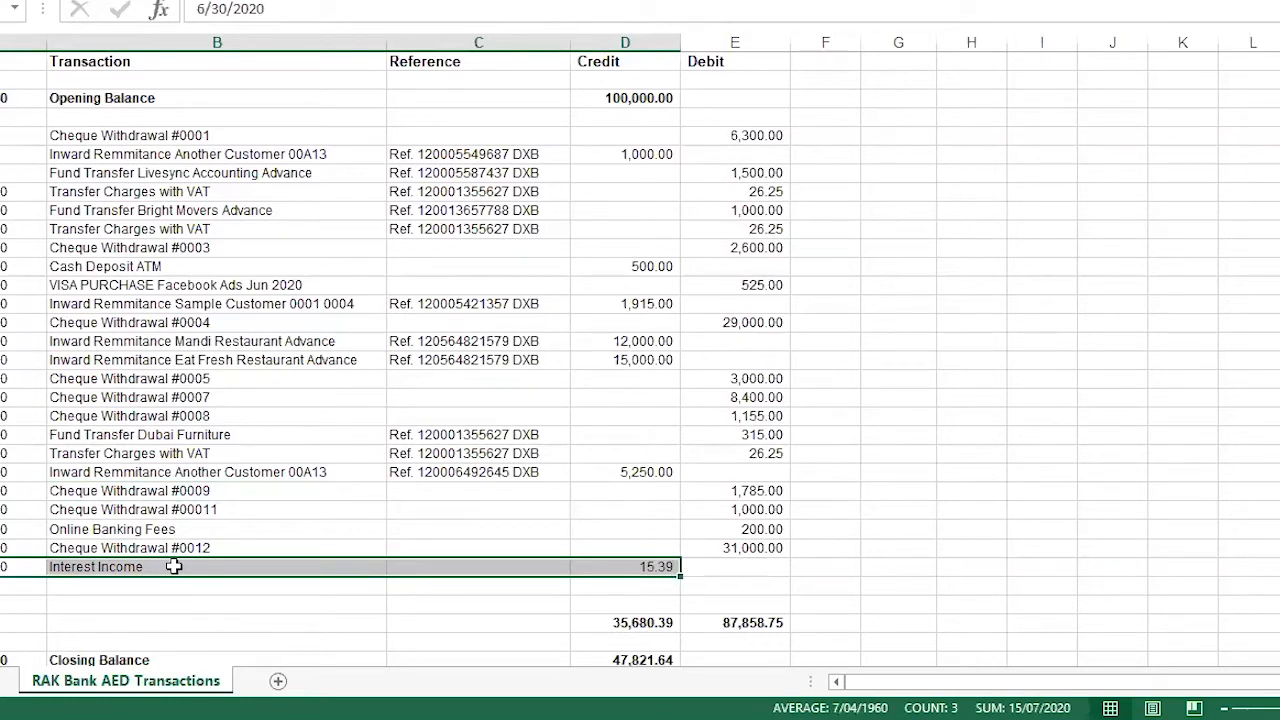
pyautogui.click(330, 430)
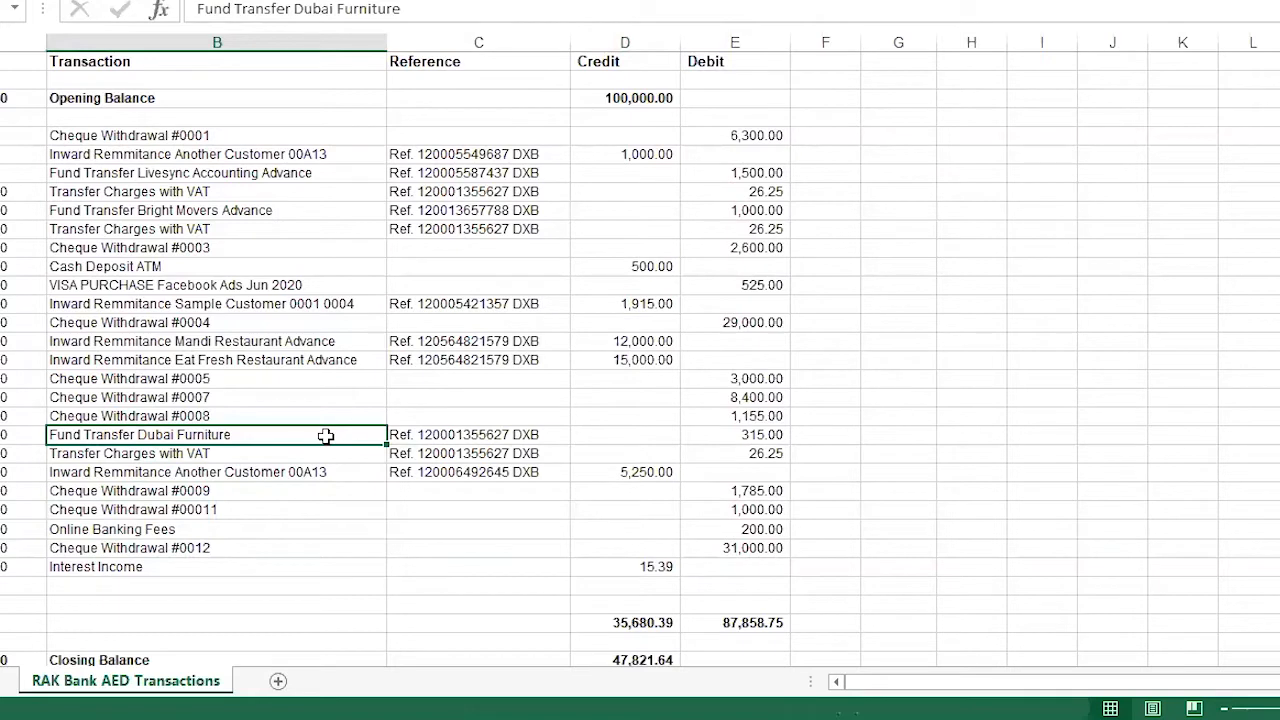
pyautogui.click(240, 570)
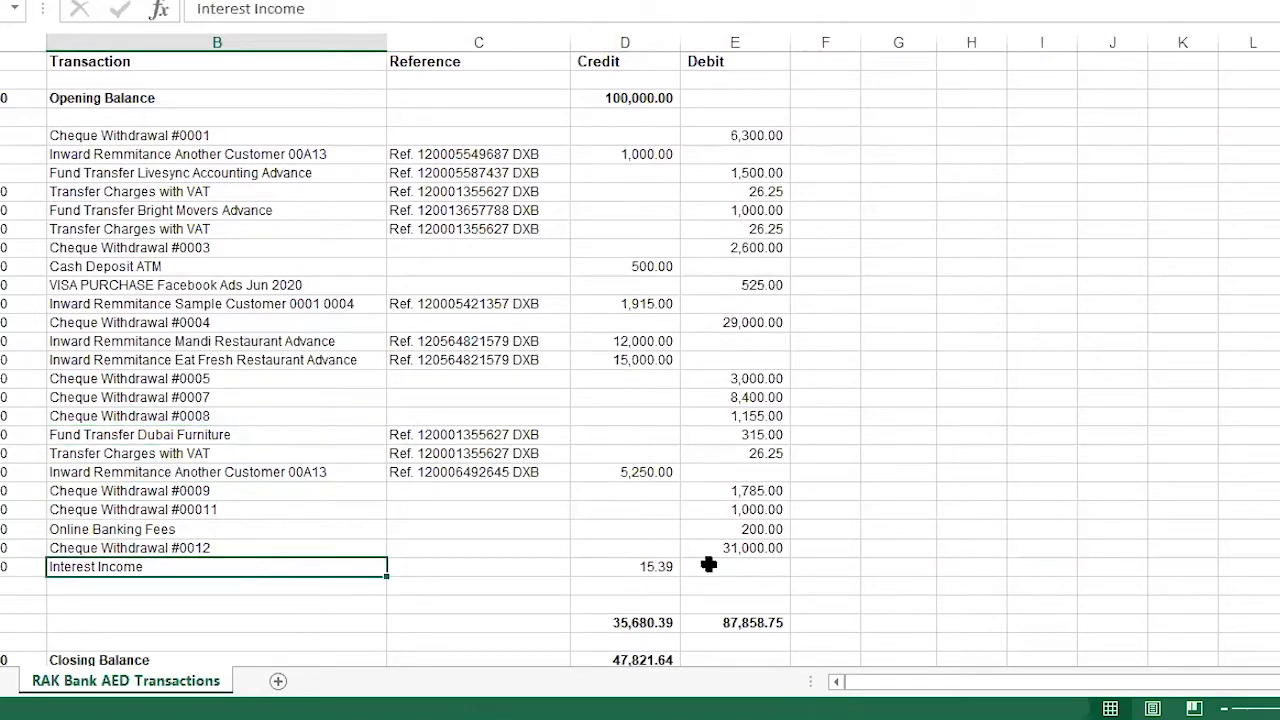
pyautogui.click(638, 570)
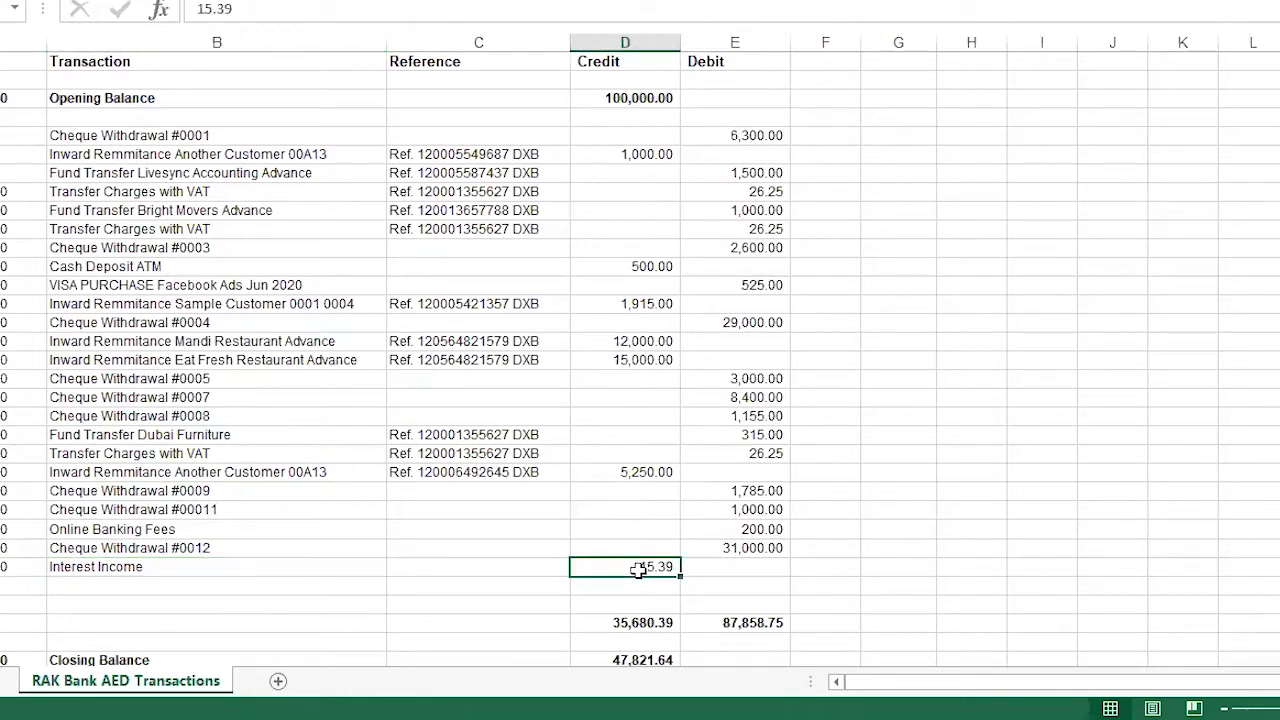
pyautogui.click(310, 568)
pyautogui.doubleClick(310, 568)
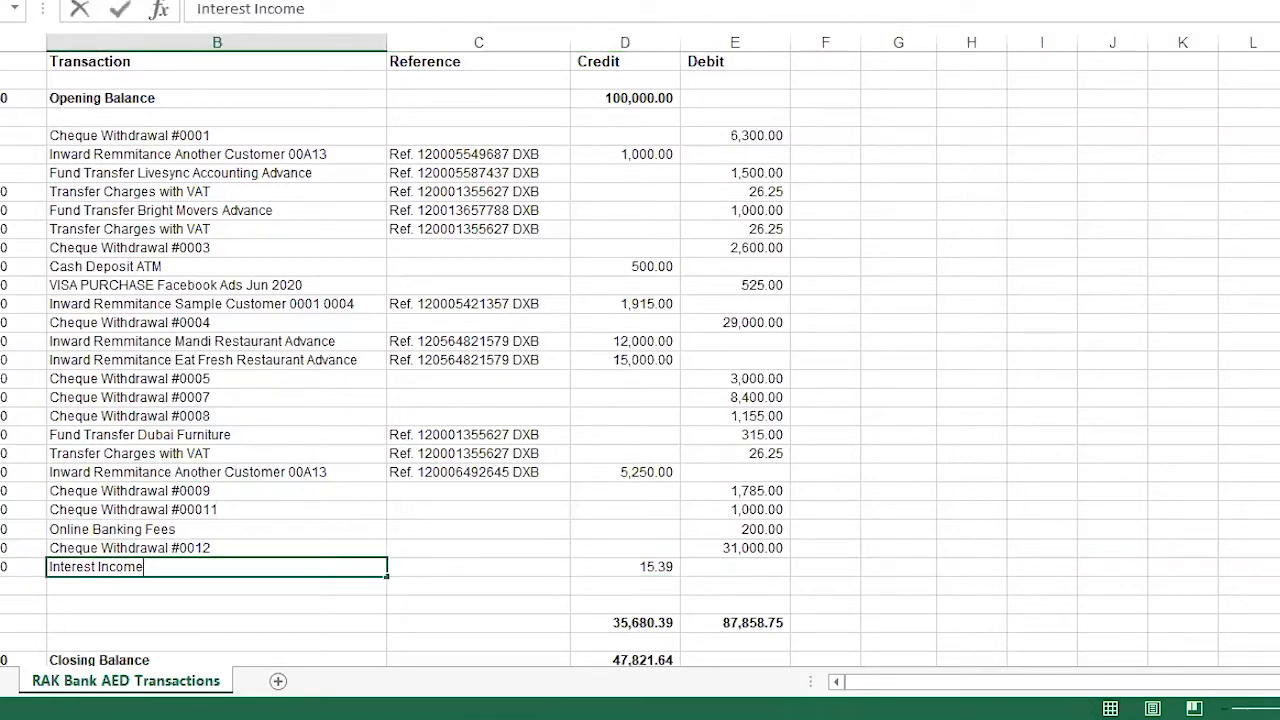
# Back in Xero, create a Receive Money Rule that matches All conditions, with Description as the first condition's field
pyautogui.click(60, 645)
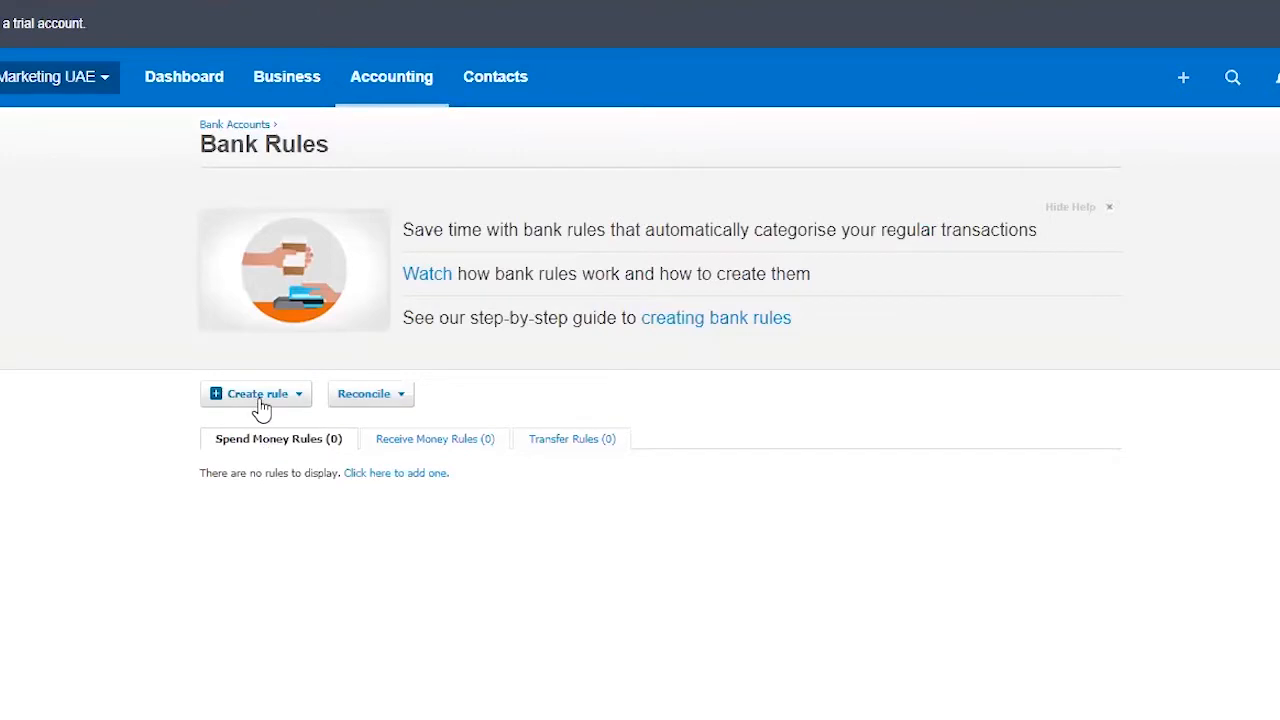
pyautogui.click(270, 400)
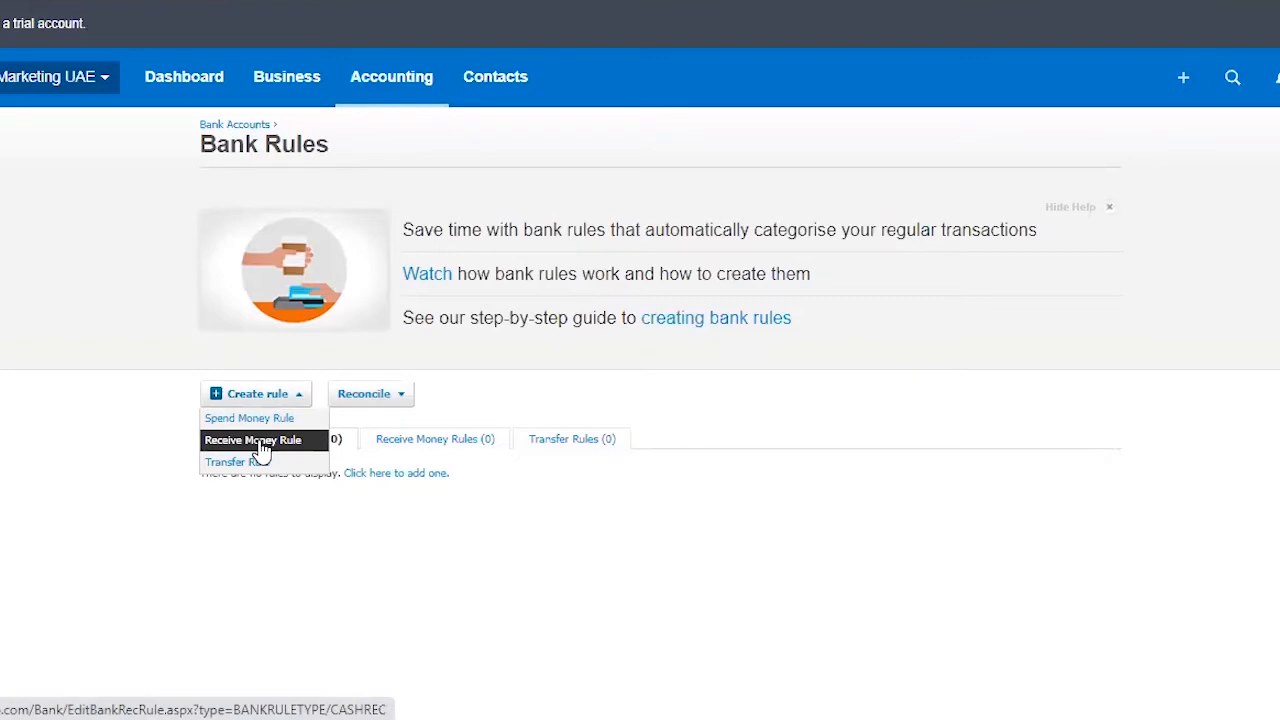
pyautogui.click(255, 441)
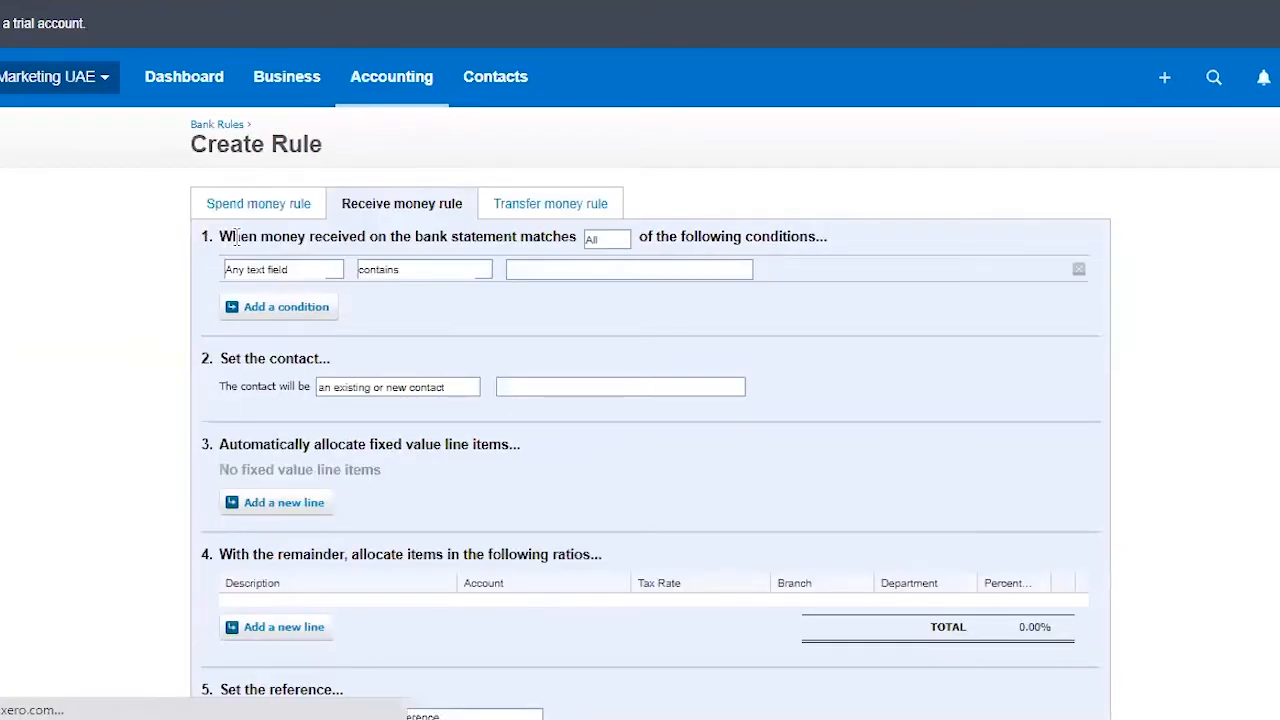
pyautogui.click(621, 242)
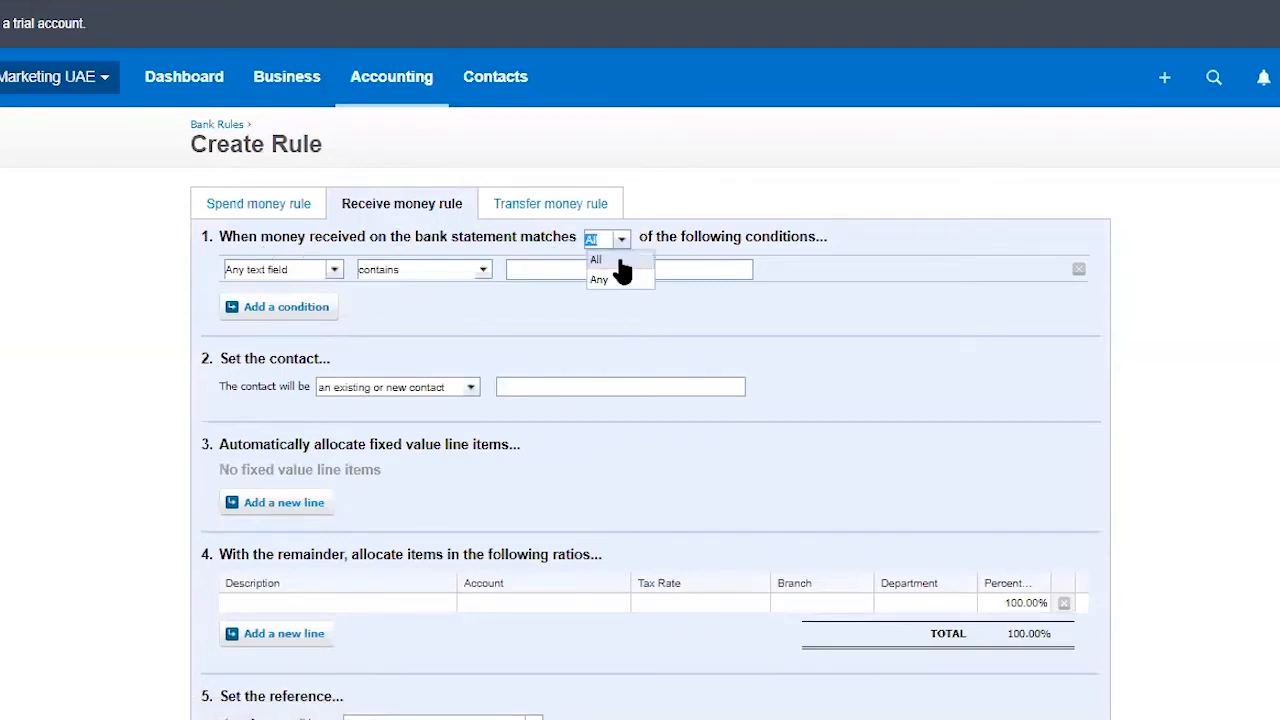
pyautogui.click(620, 258)
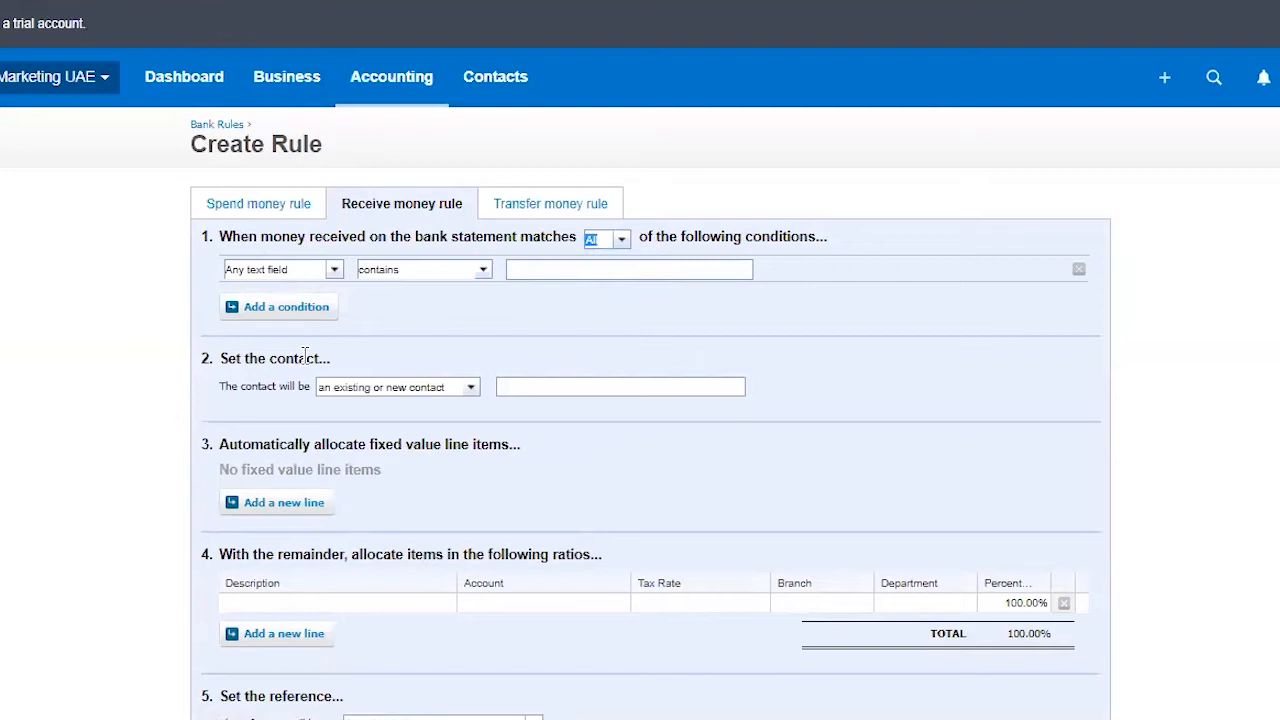
pyautogui.click(333, 270)
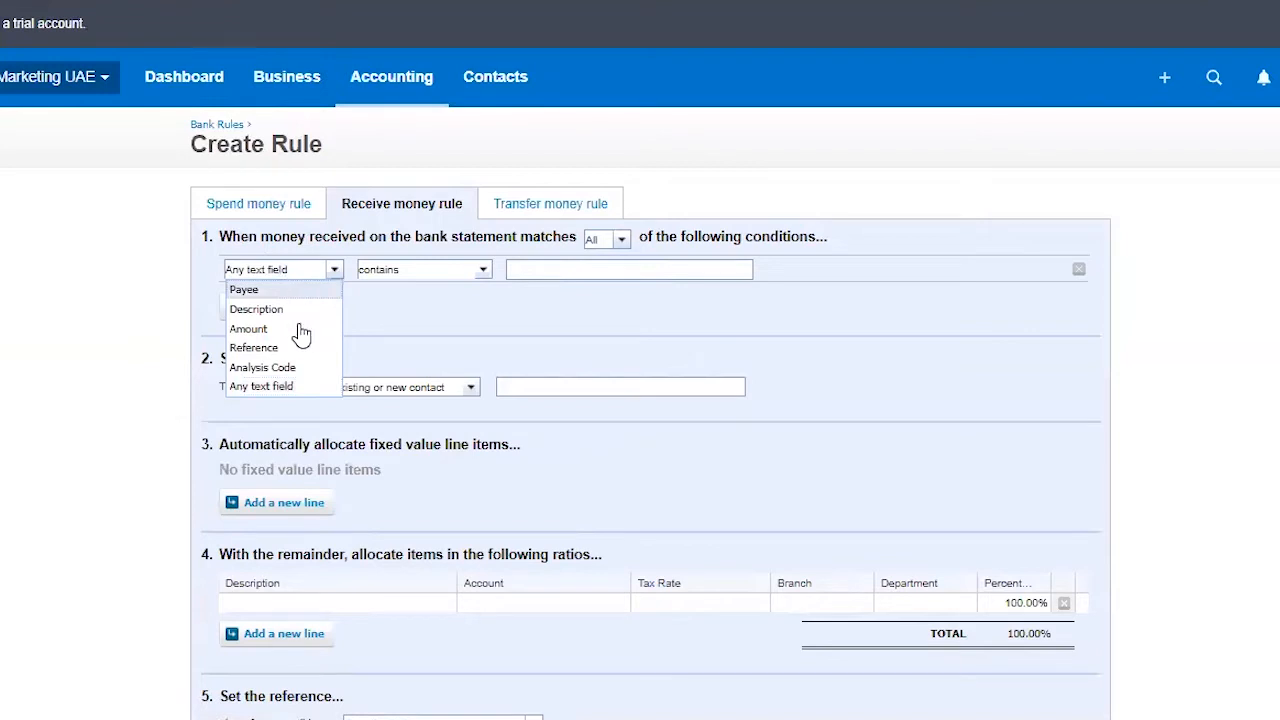
pyautogui.click(300, 310)
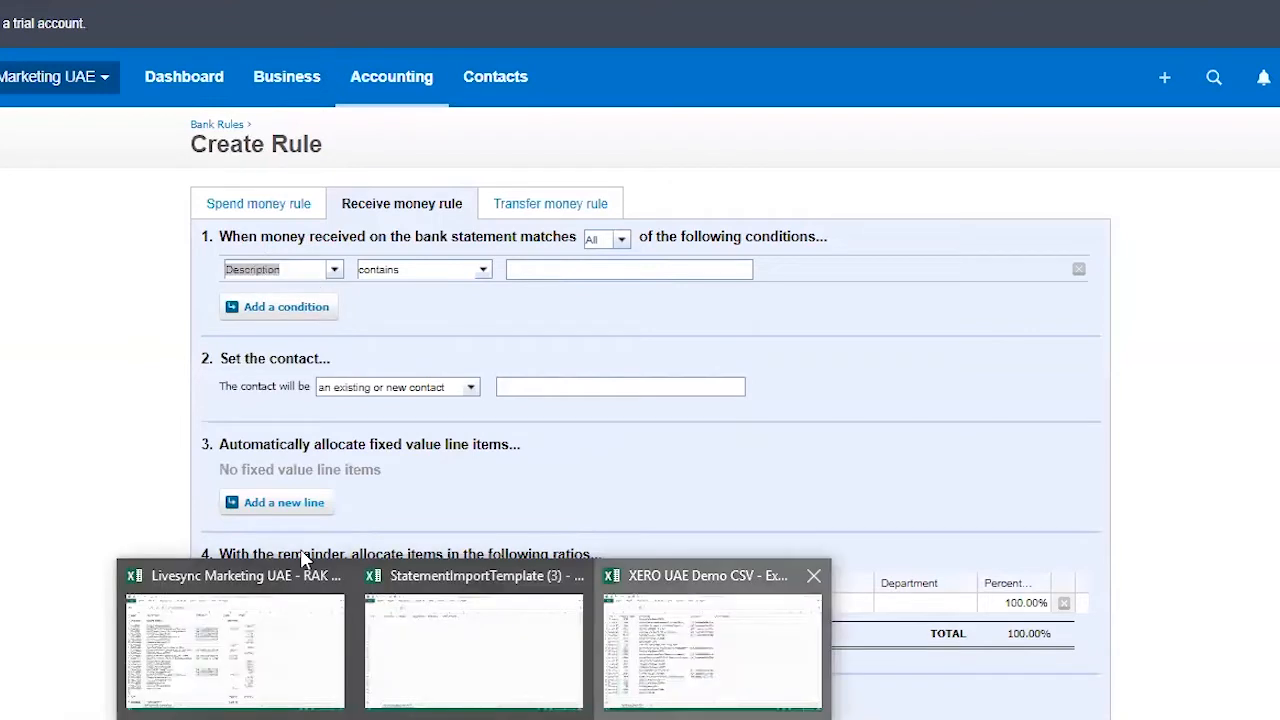
# Check the Description column in the XERO UAE Demo CSV workbook and return to the Create Rule page in Xero
pyautogui.click(712, 672)
pyautogui.click(256, 58)
pyautogui.click(225, 598)
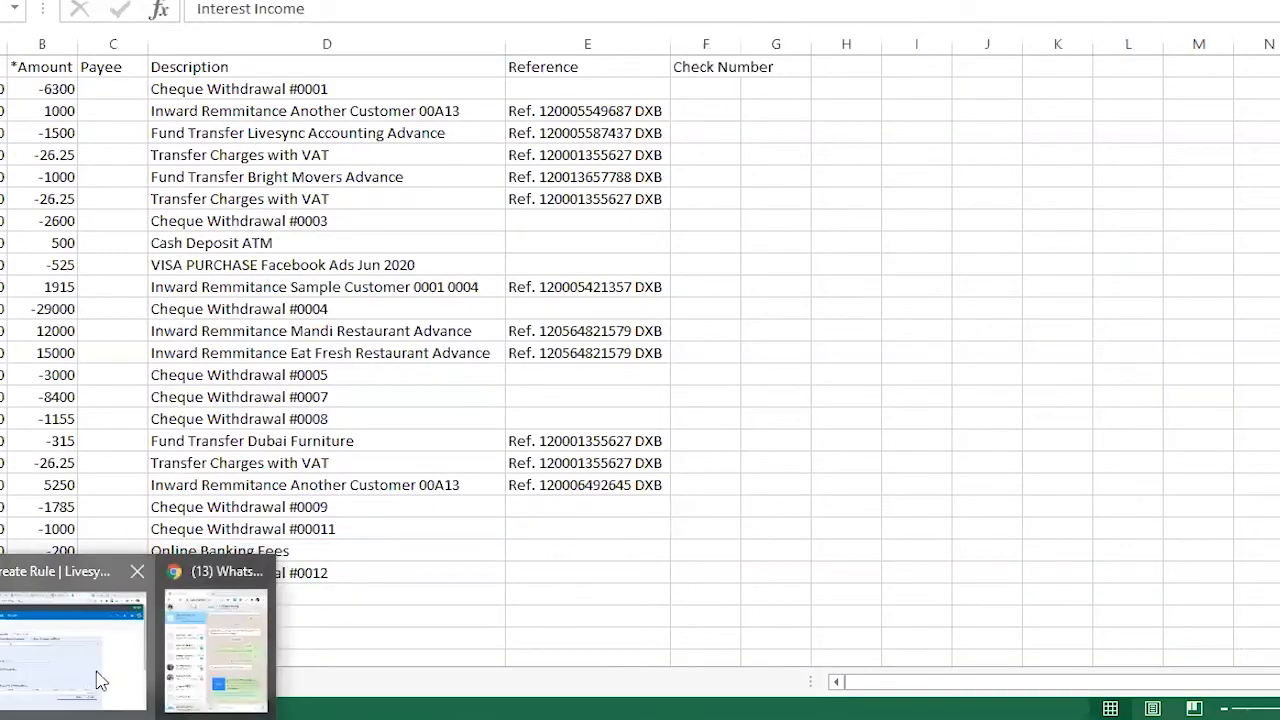
pyautogui.click(97, 674)
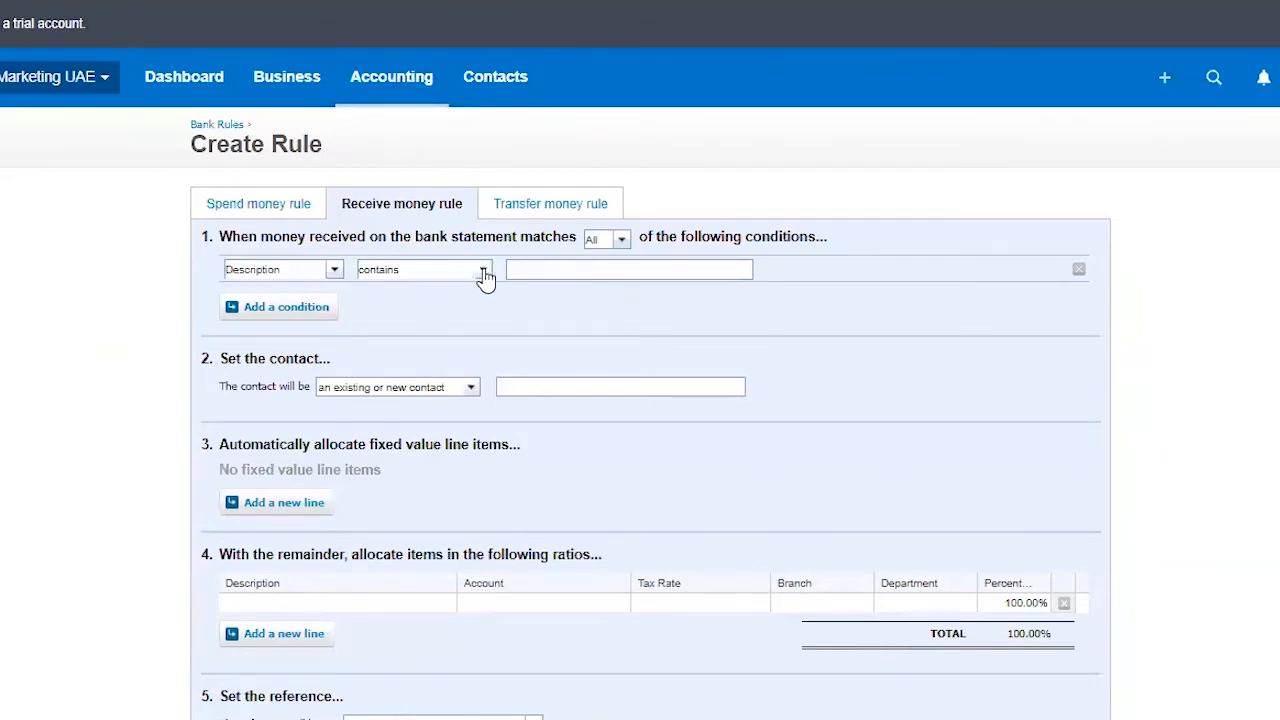
# Set the Description condition's operator to contains and enter #0005 in its value field
pyautogui.click(485, 274)
pyautogui.click(466, 316)
pyautogui.click(594, 268)
pyautogui.write('#0005')
pyautogui.hotkey('ctrl', 'a')
# Replace the condition's value with "Interest Income" copied from the RAK Bank AED Transactions sheet, keeping it as the only condition
pyautogui.moveTo(290, 714)
pyautogui.click(216, 680)
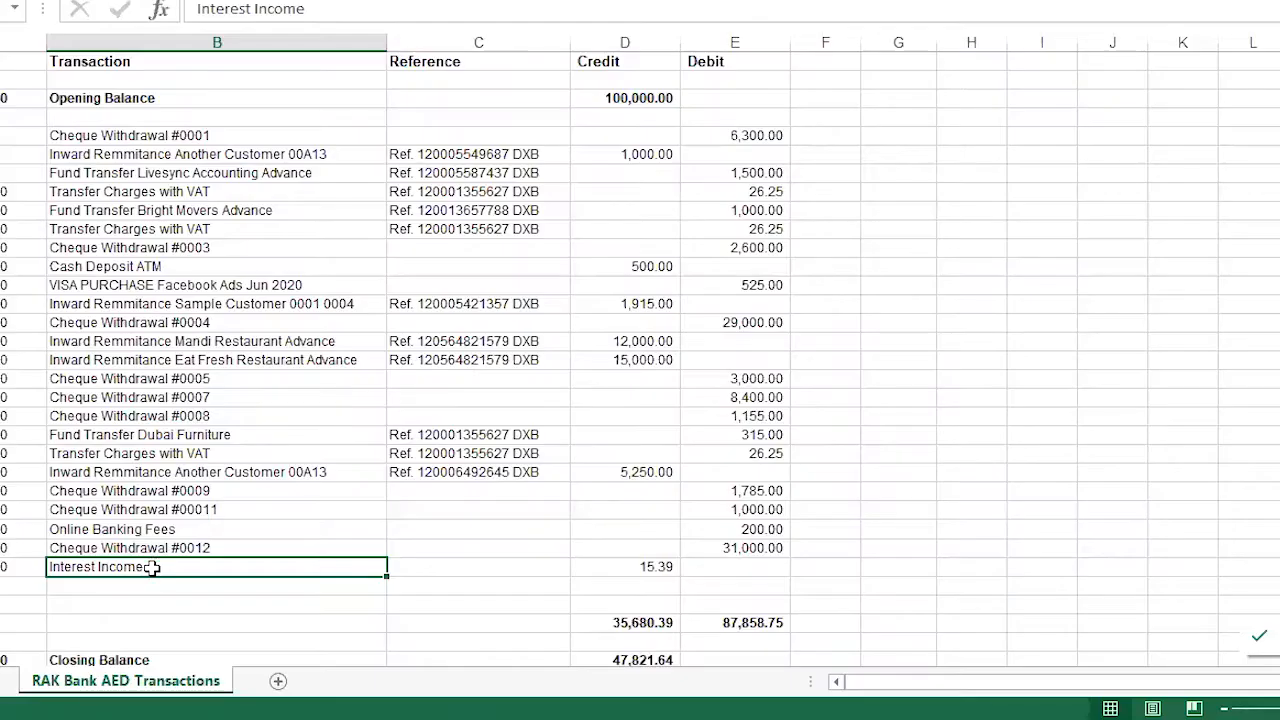
pyautogui.doubleClick(147, 567)
pyautogui.moveTo(3, 571); pyautogui.dragTo(1, 572)
pyautogui.hotkey('ctrl', 'c')
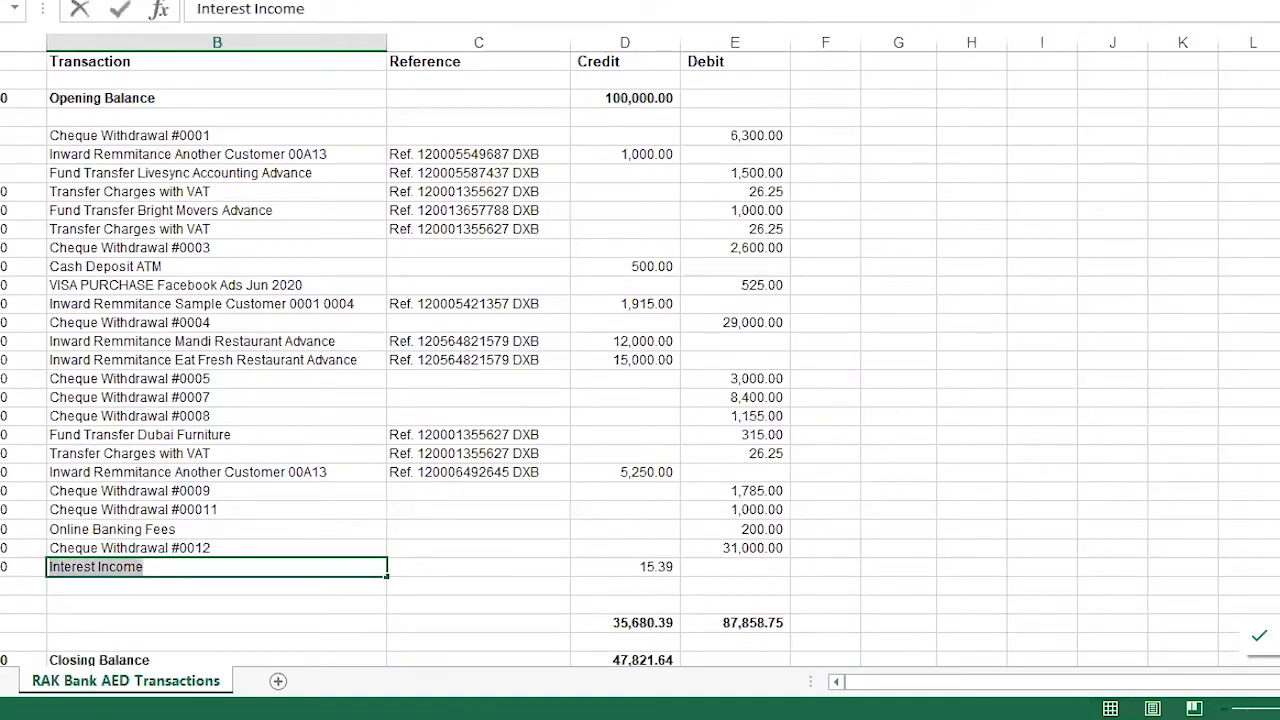
pyautogui.click(32, 660)
pyautogui.moveTo(583, 273); pyautogui.dragTo(452, 278)
pyautogui.hotkey('ctrl', 'v')
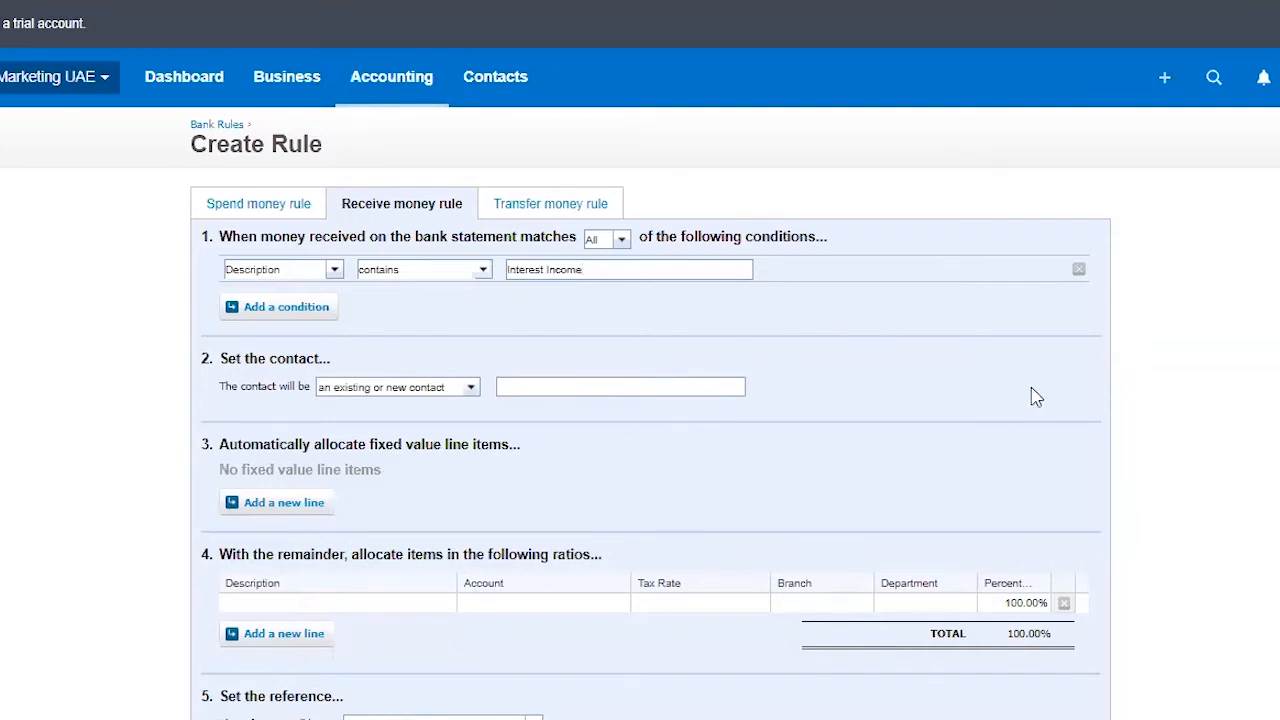
pyautogui.click(262, 306)
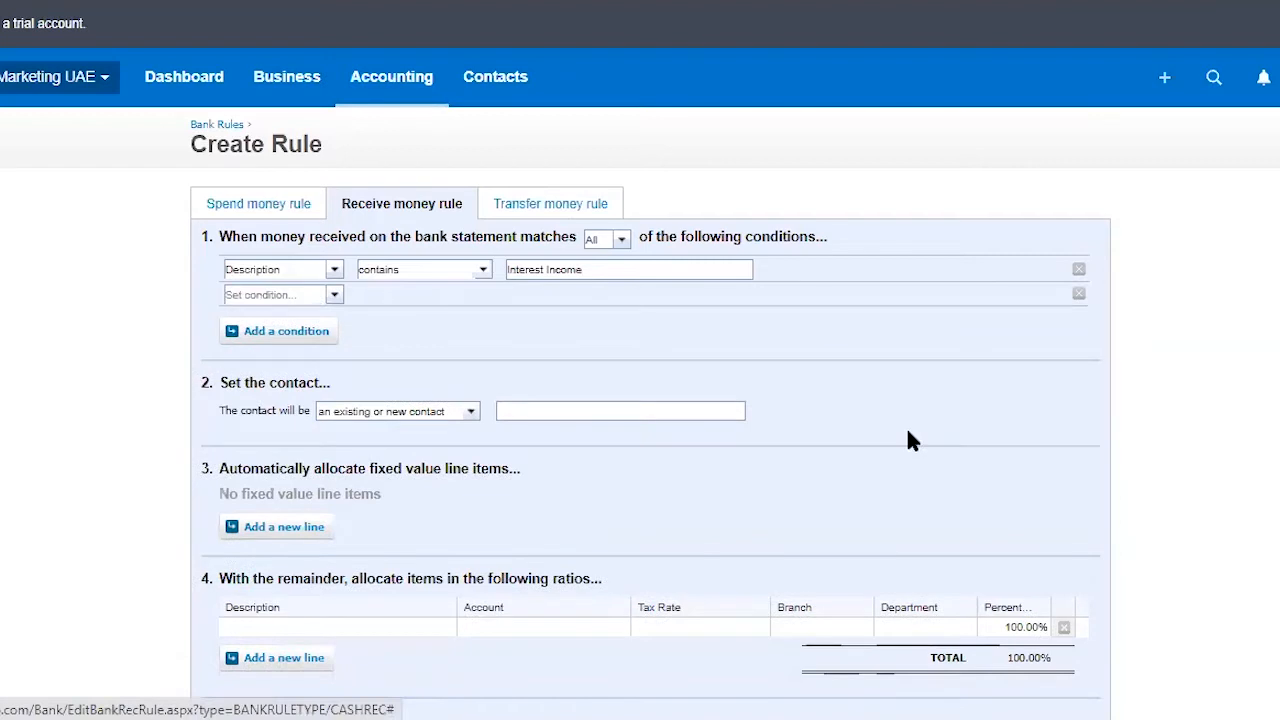
pyautogui.click(1078, 294)
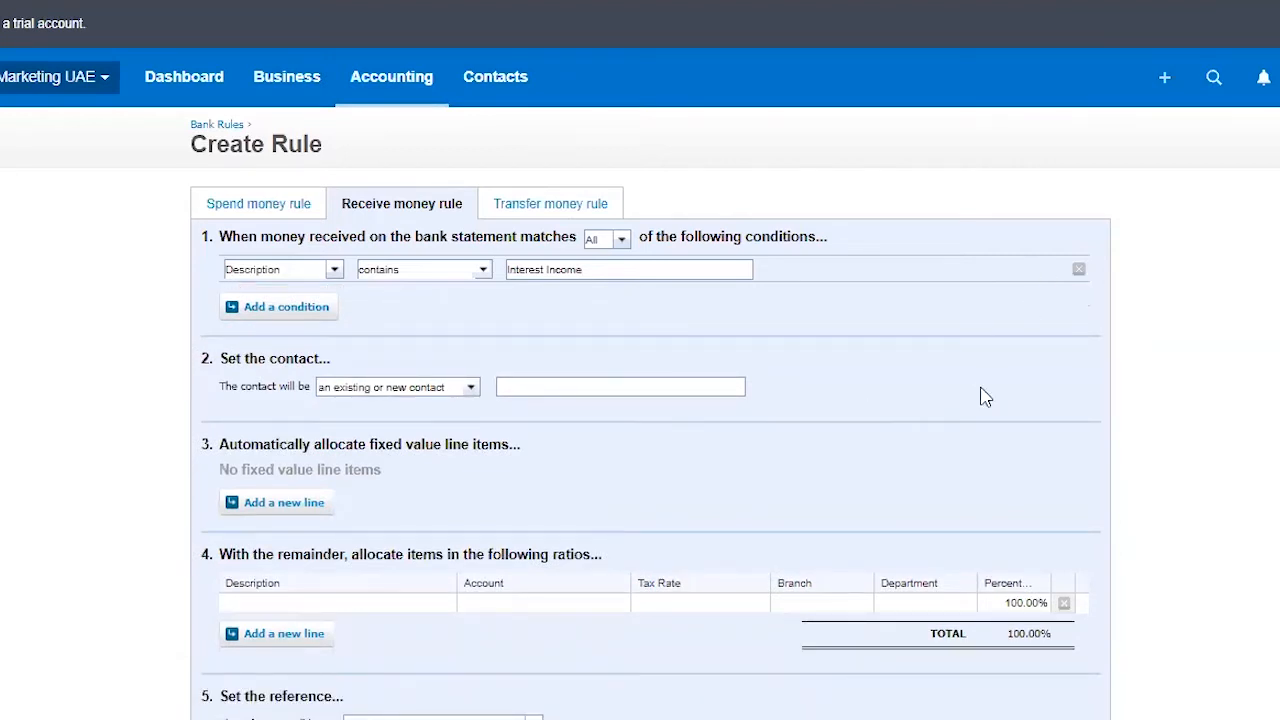
# Set the rule's contact to an existing or new contact named "RAK Bankl"
pyautogui.scroll(-1, 966, 366)
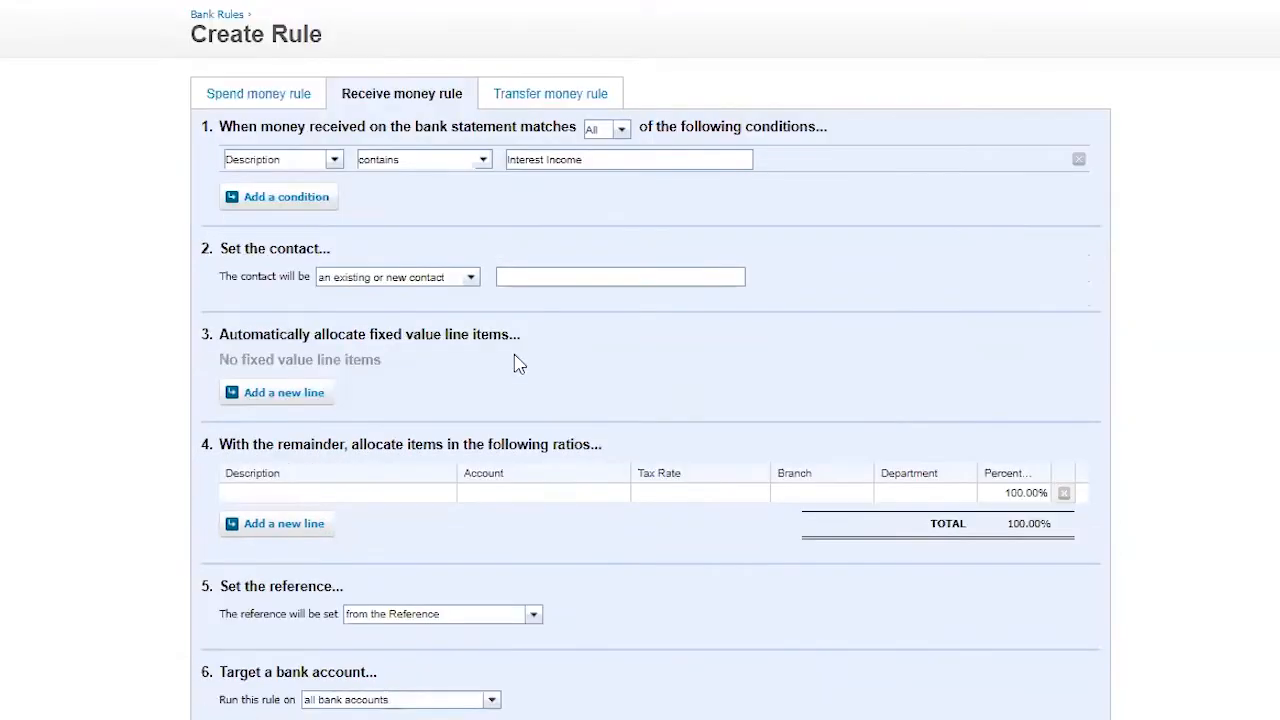
pyautogui.click(472, 278)
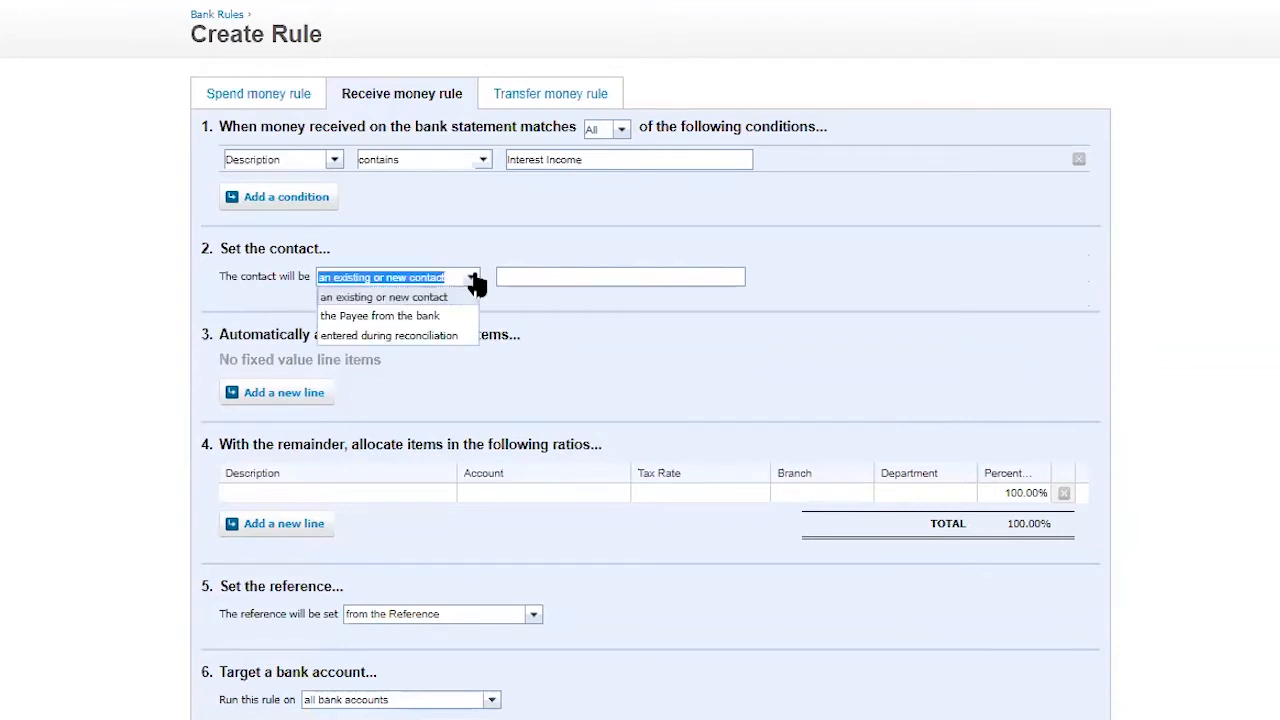
pyautogui.click(430, 298)
pyautogui.click(558, 278)
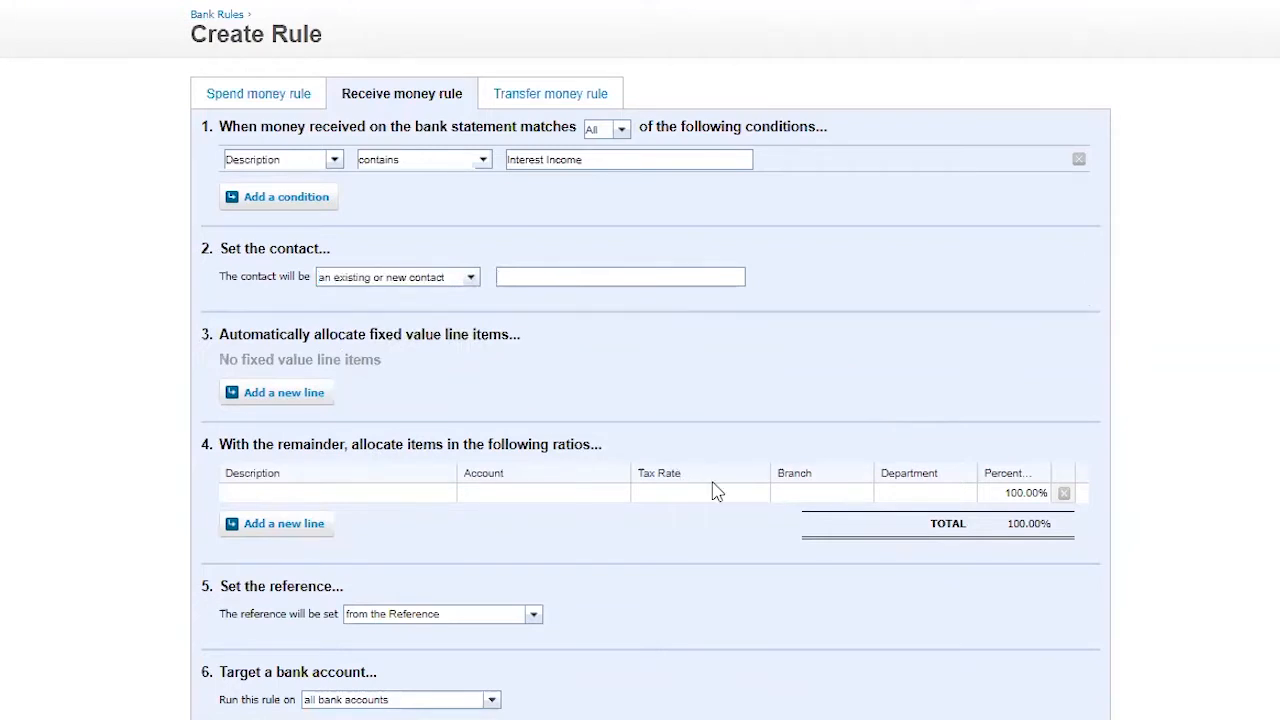
pyautogui.write('RAK Bankl')
pyautogui.click(932, 368)
# Fill the remainder allocation line with description Interest Income, account 260 - Other Revenue and tax rate Tax Exempt (0%)
pyautogui.scroll(-1, 602, 345)
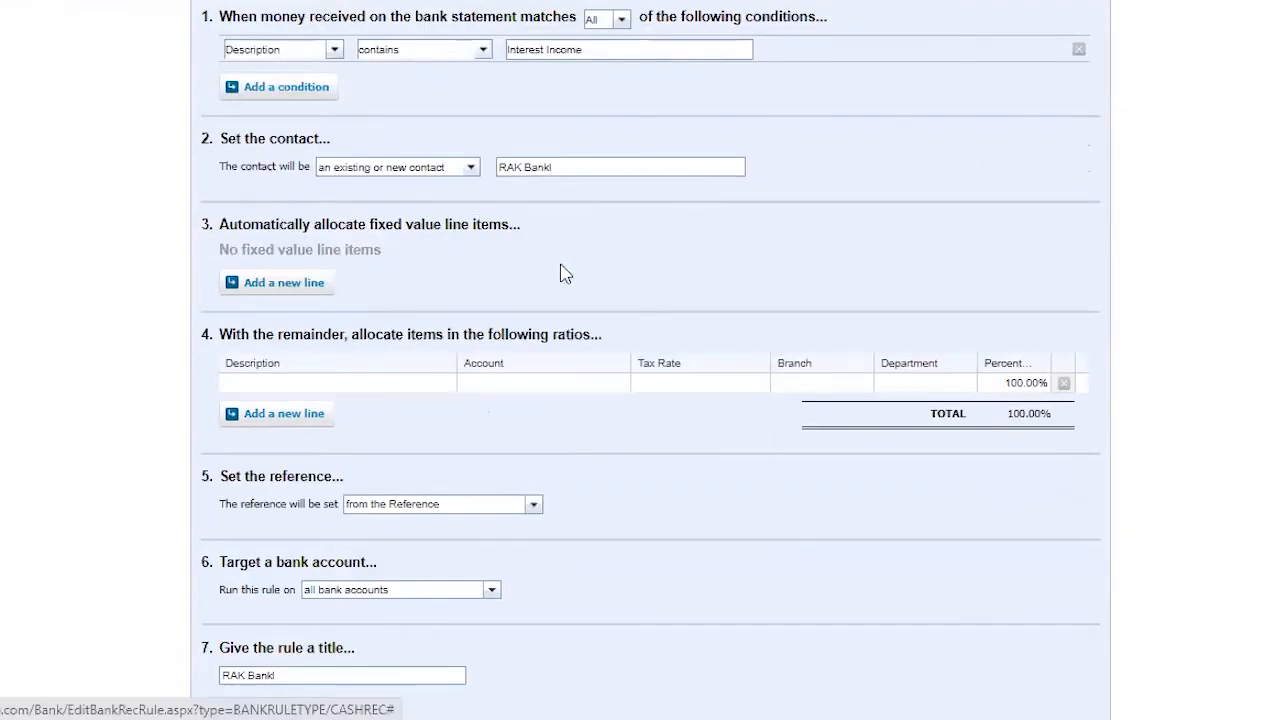
pyautogui.click(335, 390)
pyautogui.hotkey('ctrl', 'v')
pyautogui.click(548, 448)
pyautogui.click(550, 384)
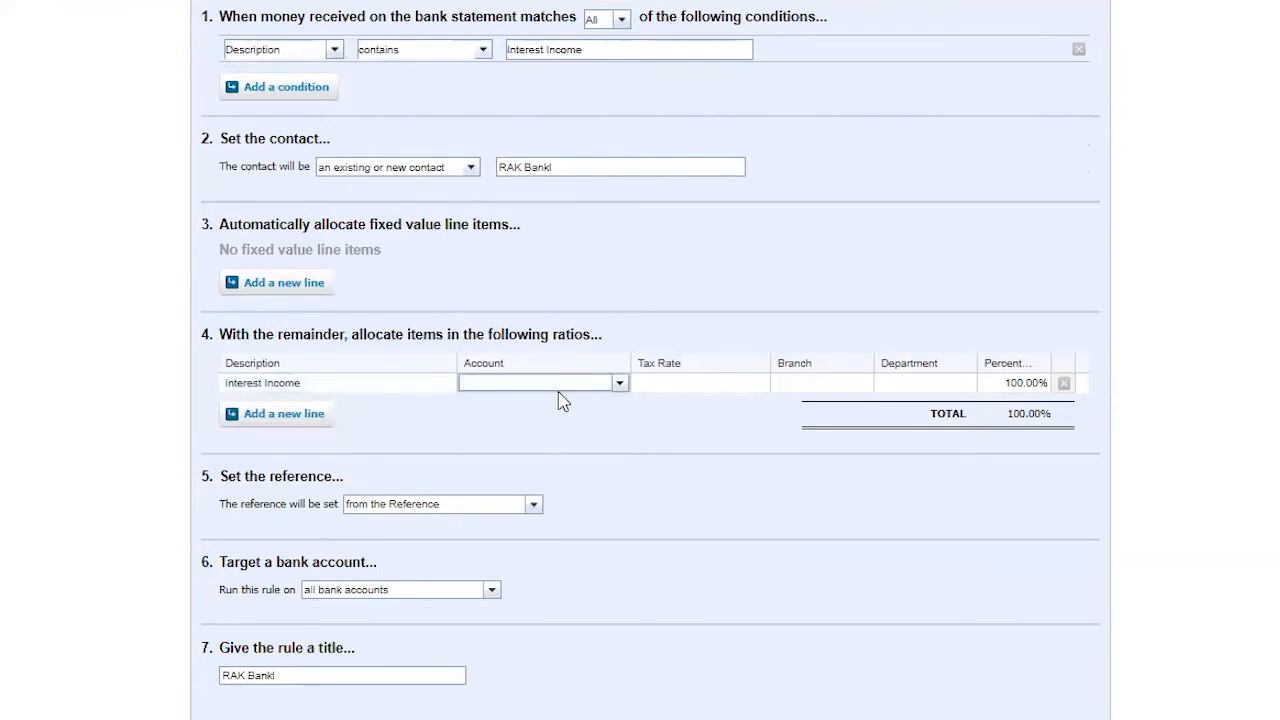
pyautogui.click(617, 383)
pyautogui.write('other')
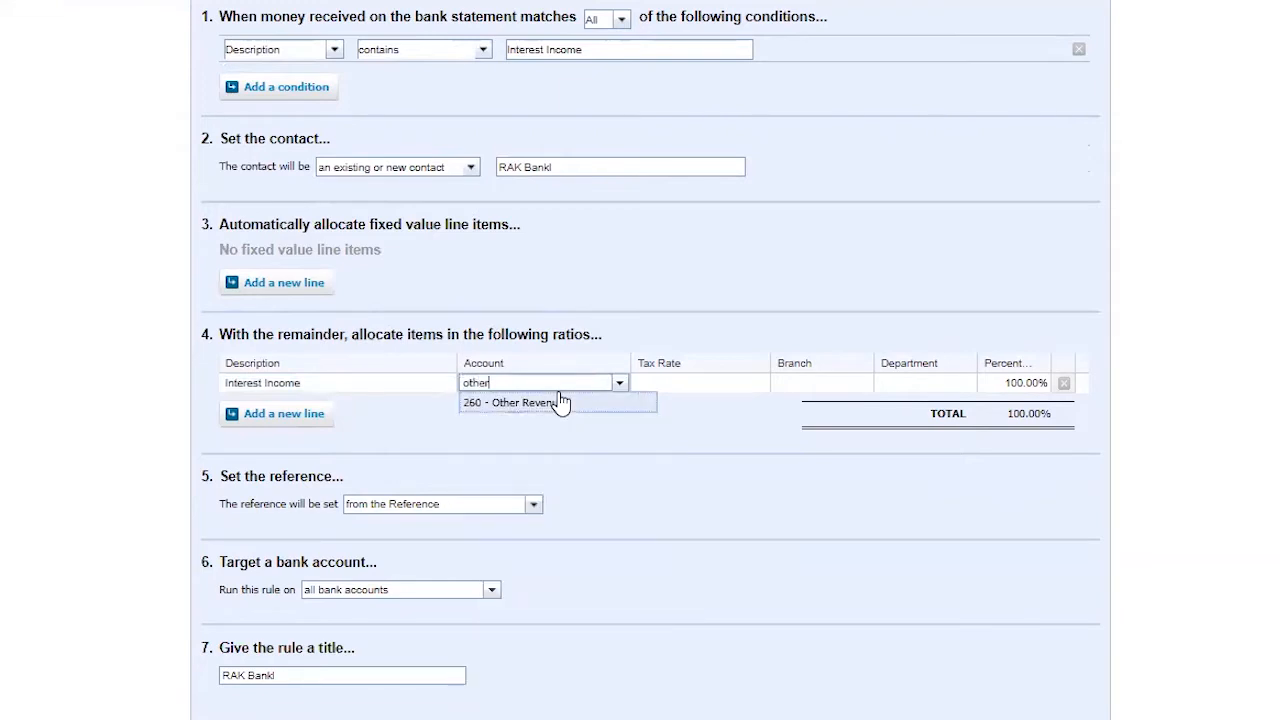
pyautogui.click(609, 403)
pyautogui.click(700, 384)
pyautogui.click(759, 384)
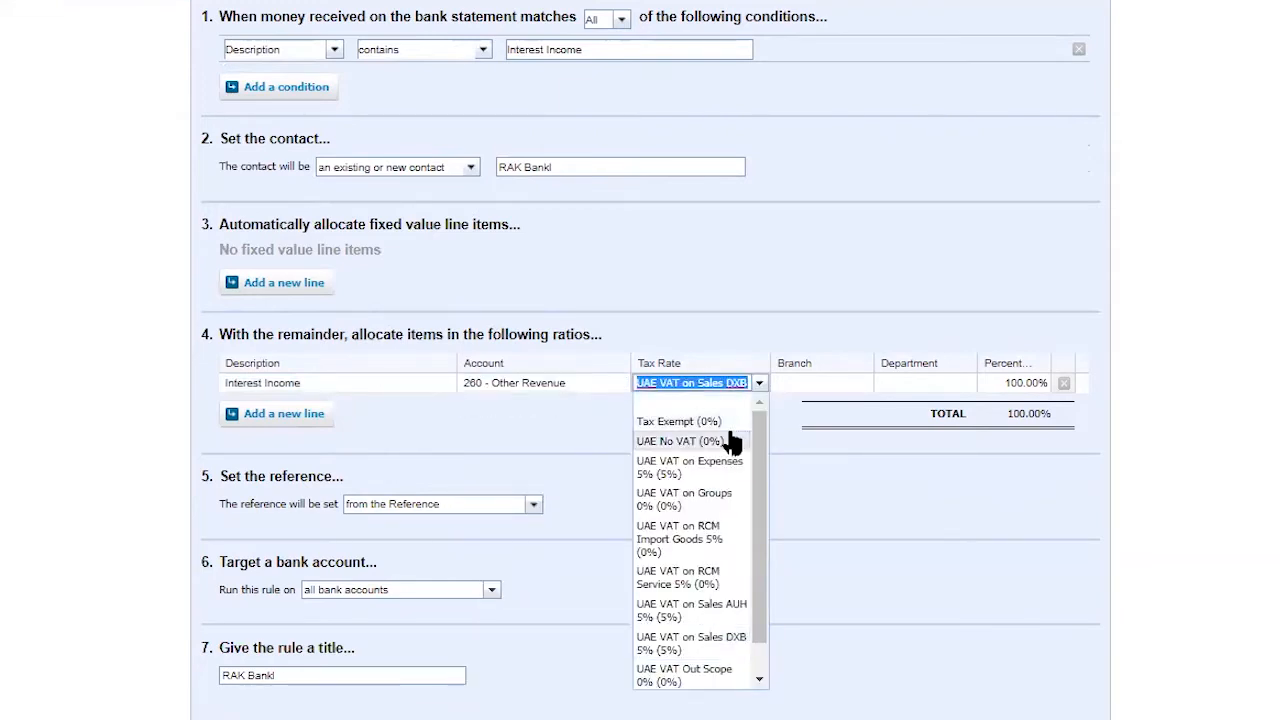
pyautogui.click(733, 424)
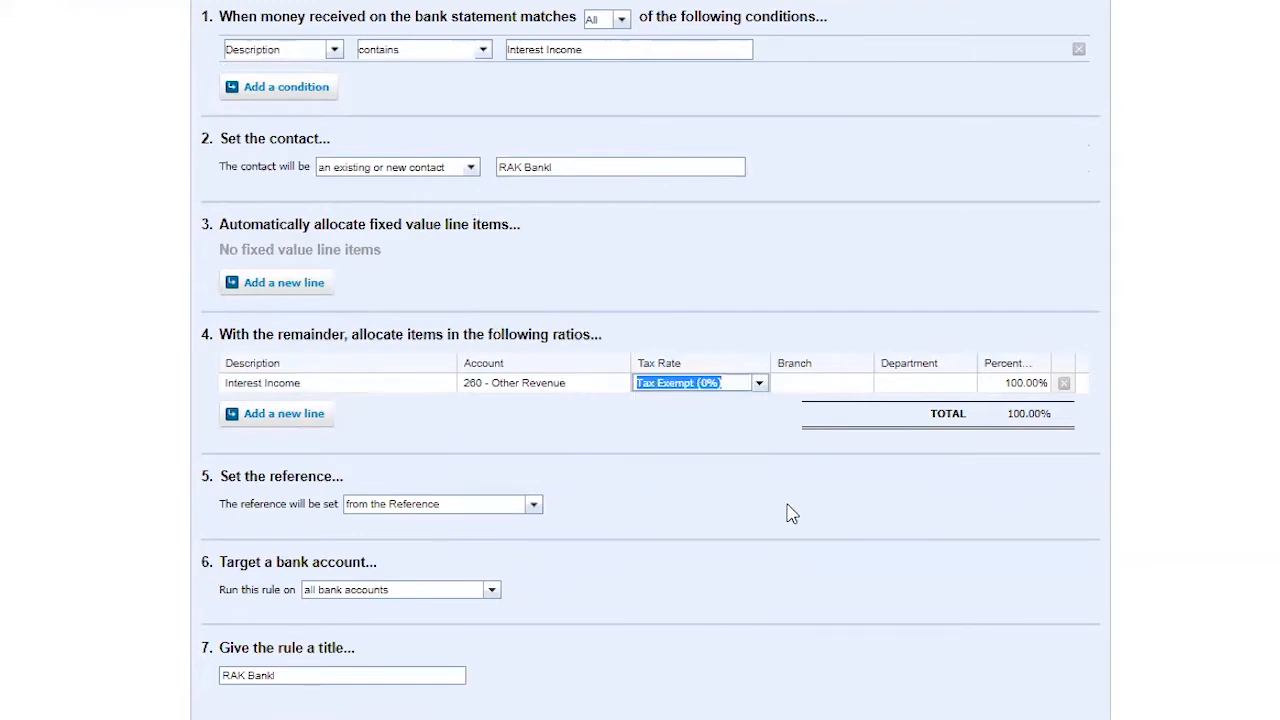
# Assign the Interest Income allocation line to Branch 1 and Department 1
pyautogui.click(856, 389)
pyautogui.click(862, 383)
pyautogui.click(842, 441)
pyautogui.click(958, 383)
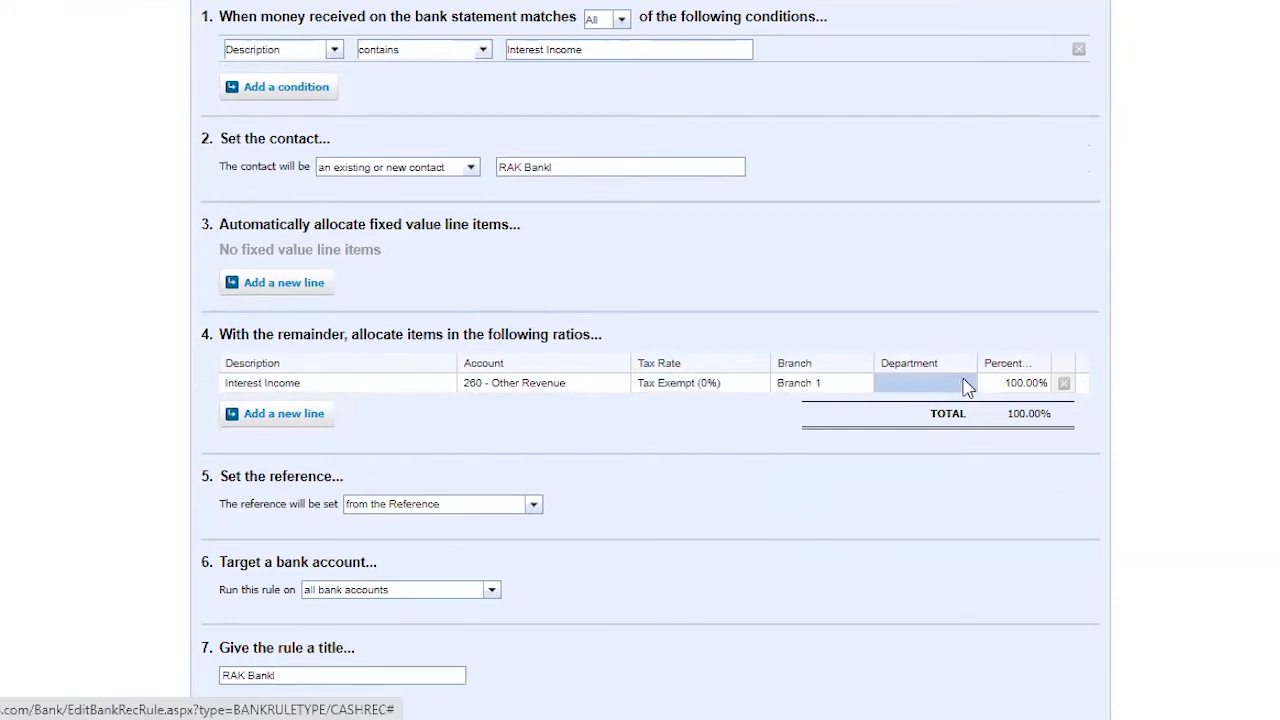
pyautogui.click(965, 383)
pyautogui.click(965, 444)
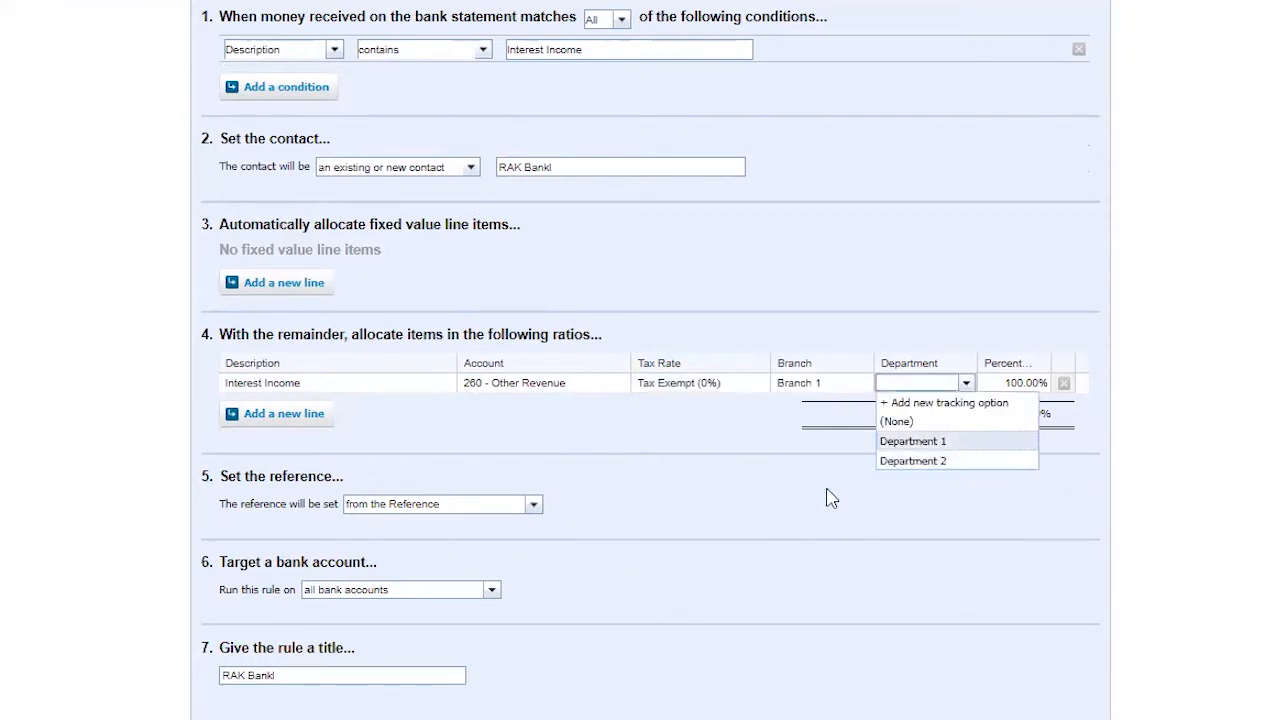
# Set the bank rule's reference to come from the Reference
pyautogui.scroll(-1, 755, 521)
pyautogui.scroll(-3, 755, 521)
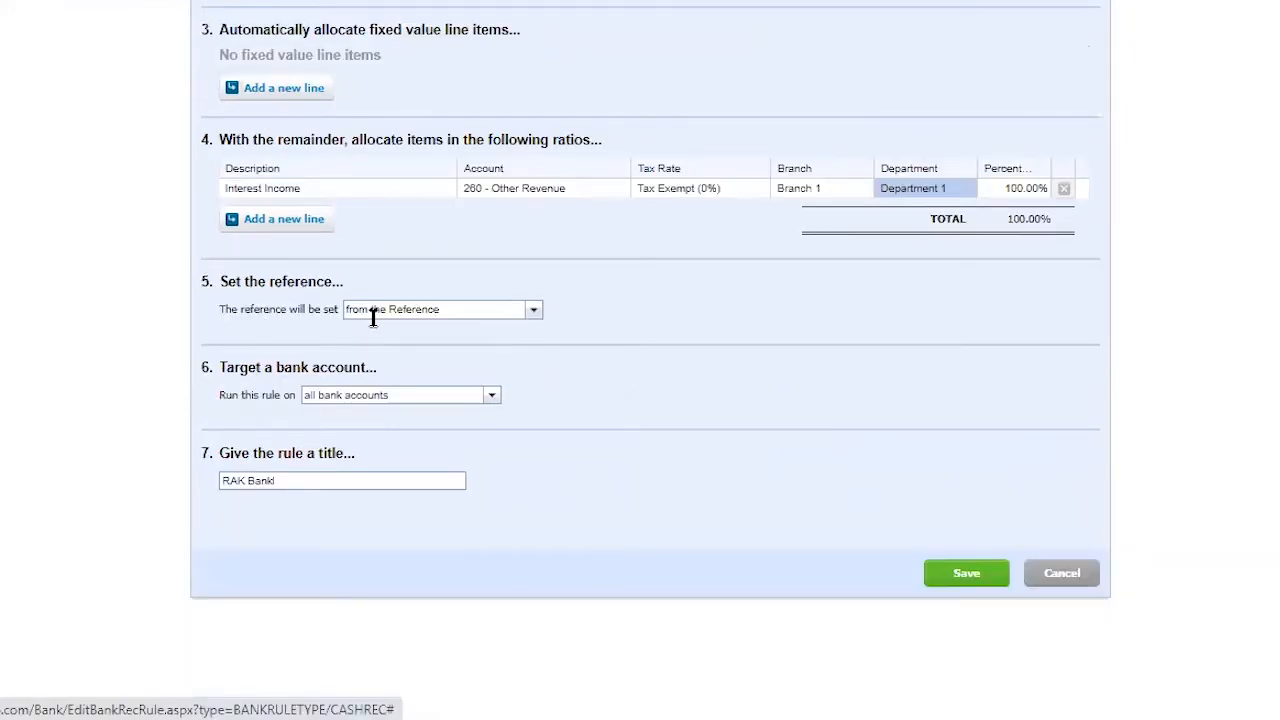
pyautogui.click(535, 313)
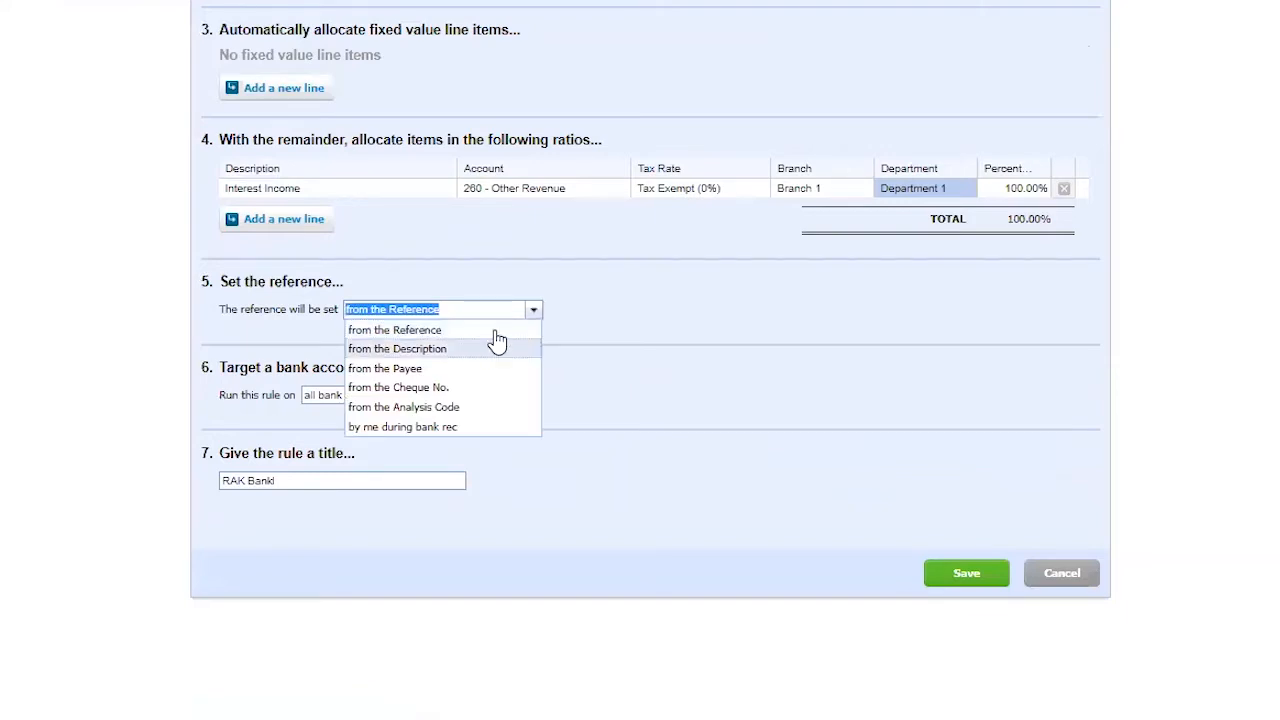
pyautogui.click(492, 331)
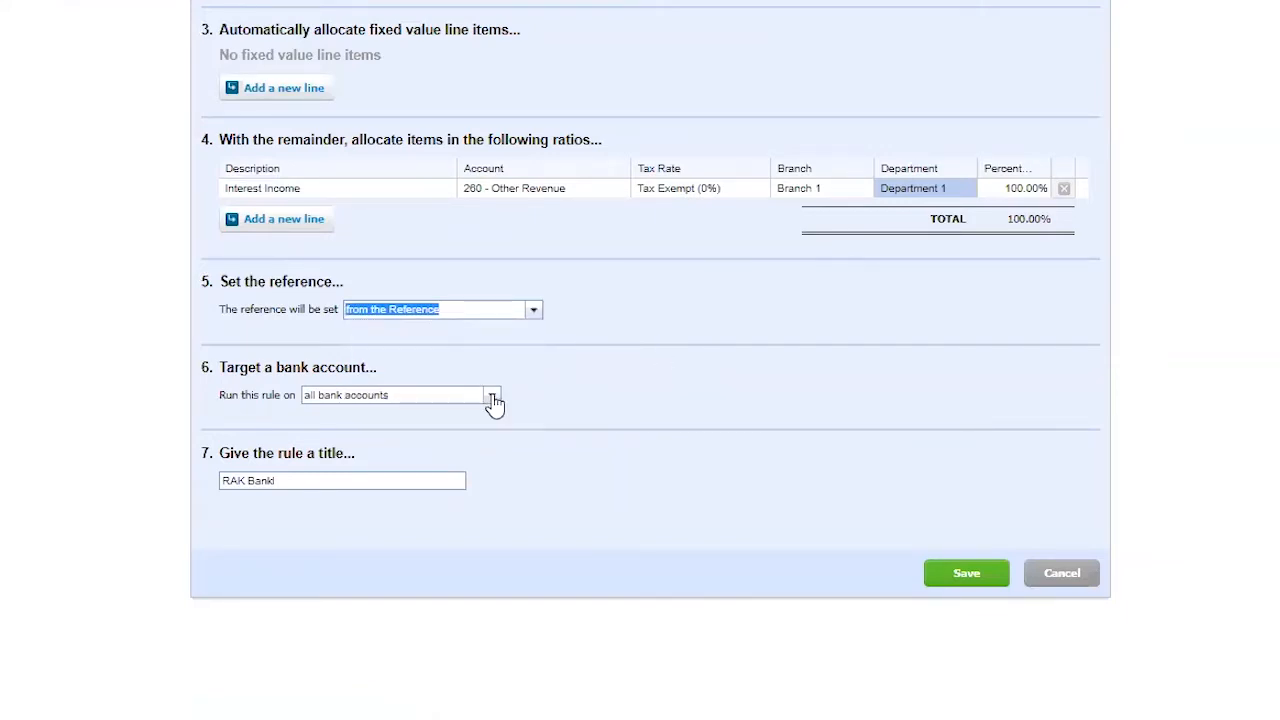
# Run the rule on the RAK Bank AED account only, and save it with the title "RAK Bank Interest Income"
pyautogui.click(492, 397)
pyautogui.click(458, 453)
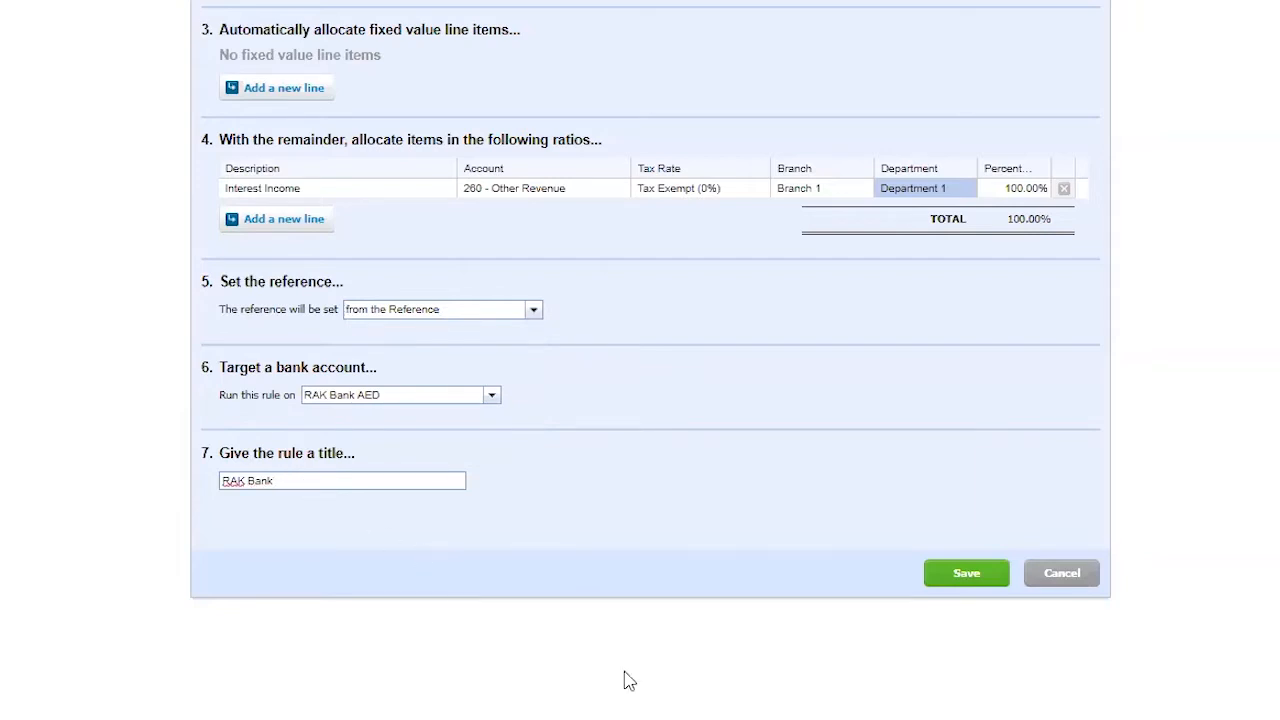
pyautogui.write('Interet')
pyautogui.click(962, 580)
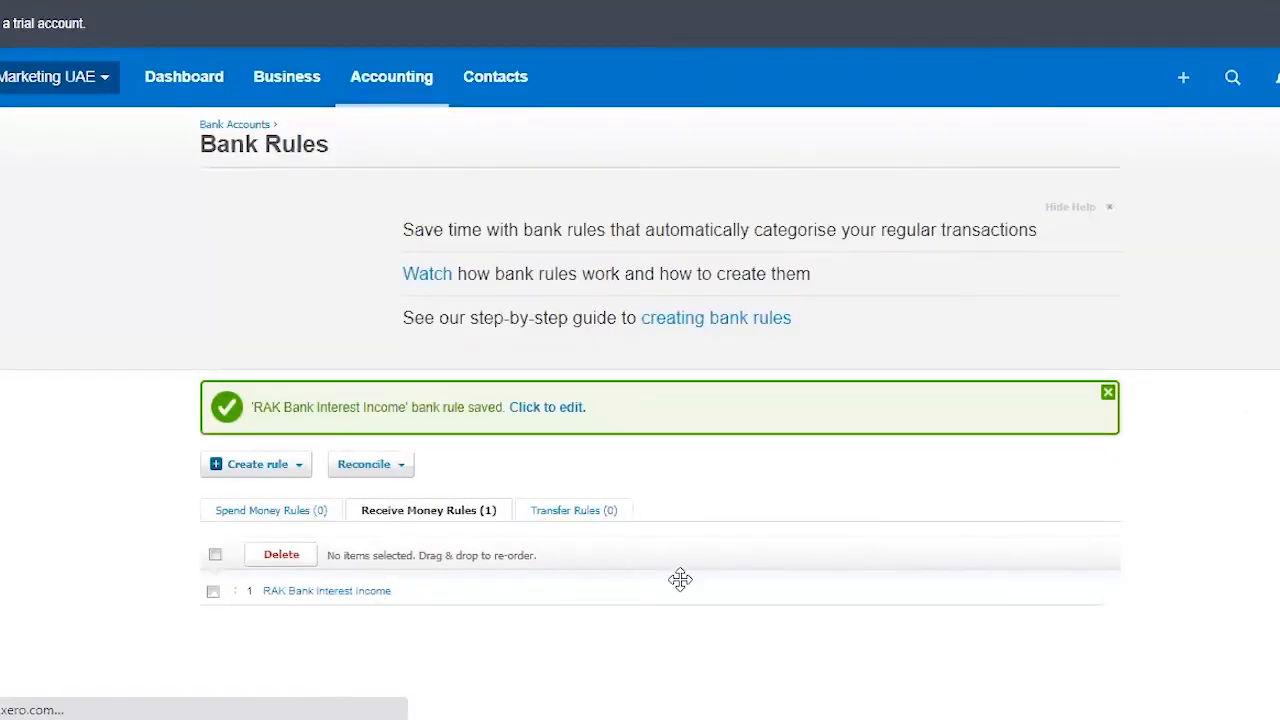
# Open the reconciliation list of RAK Bank AED from the bank accounts overview and go to the last page's Interest Income line
pyautogui.click(446, 149)
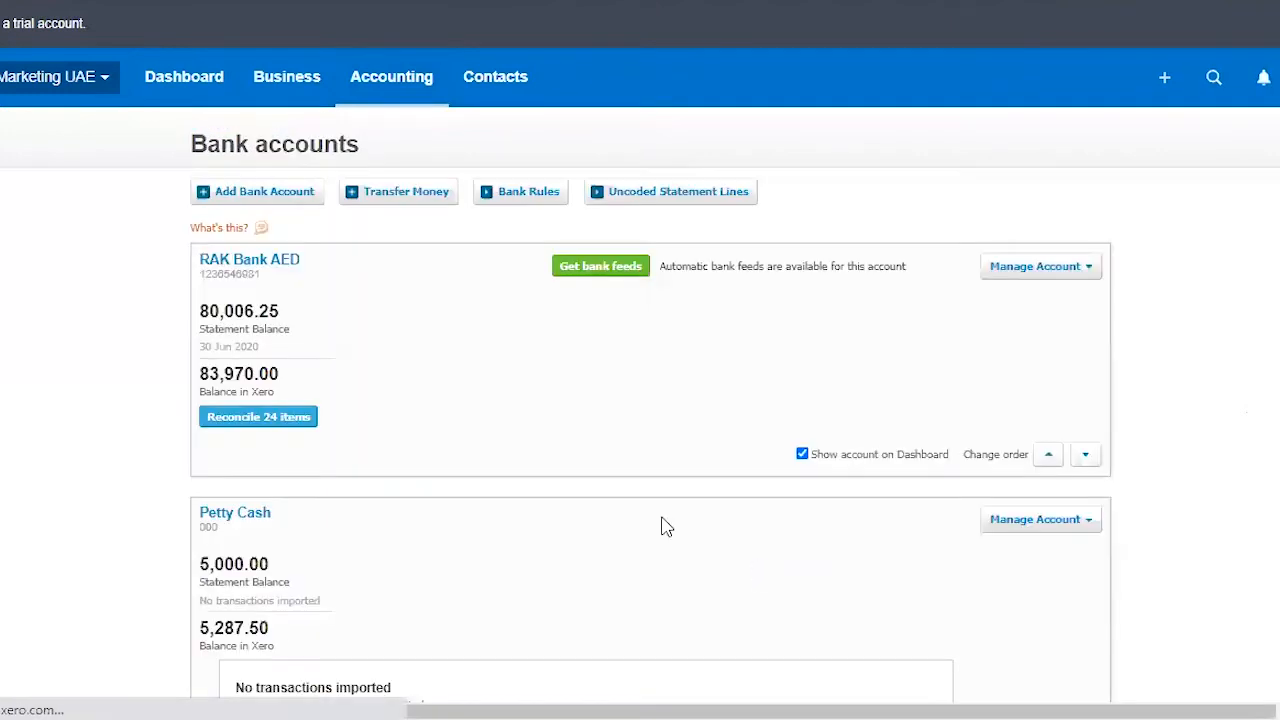
pyautogui.scroll(-2, 661, 527)
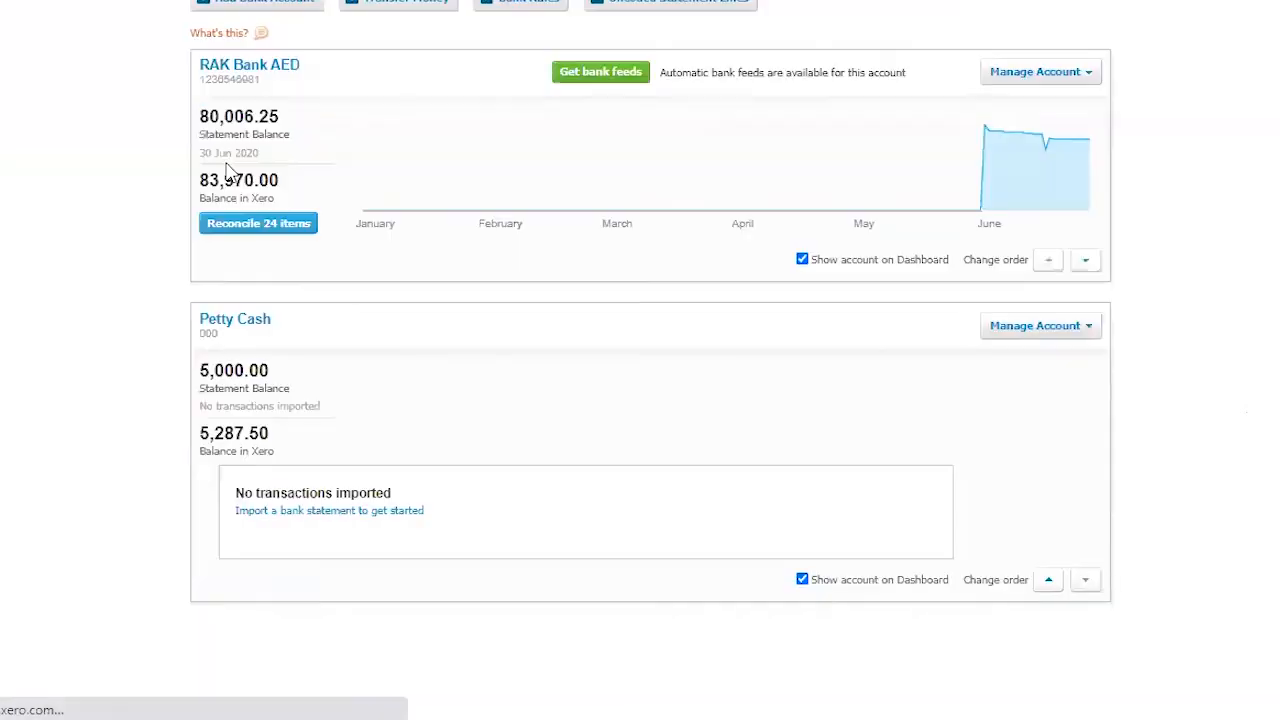
pyautogui.click(245, 226)
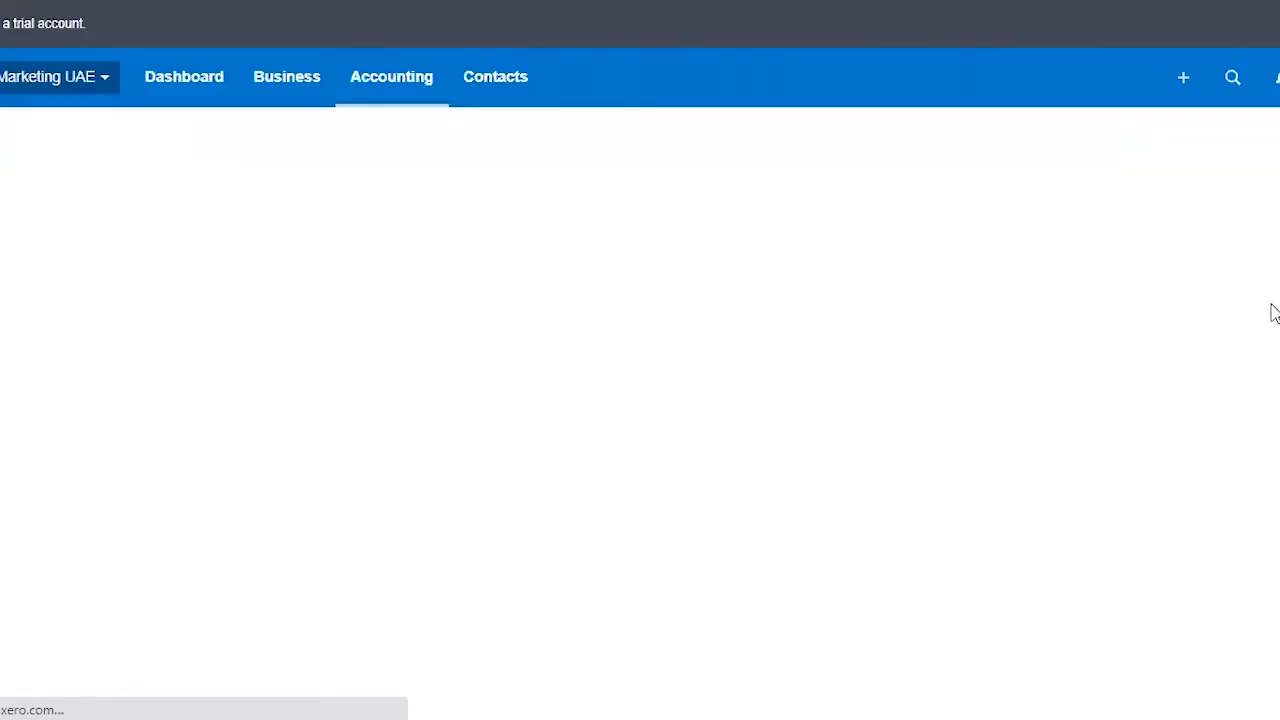
pyautogui.scroll(-15, 1268, 312)
pyautogui.click(1072, 658)
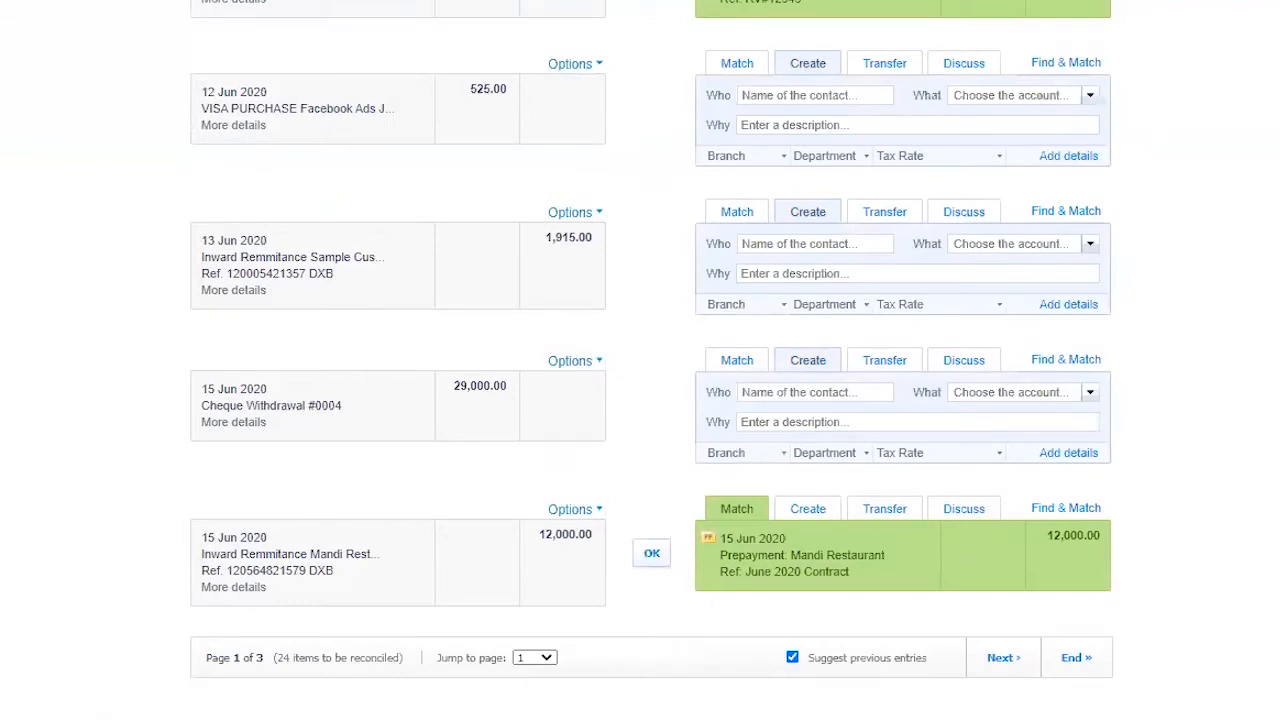
pyautogui.scroll(-6, 1170, 540)
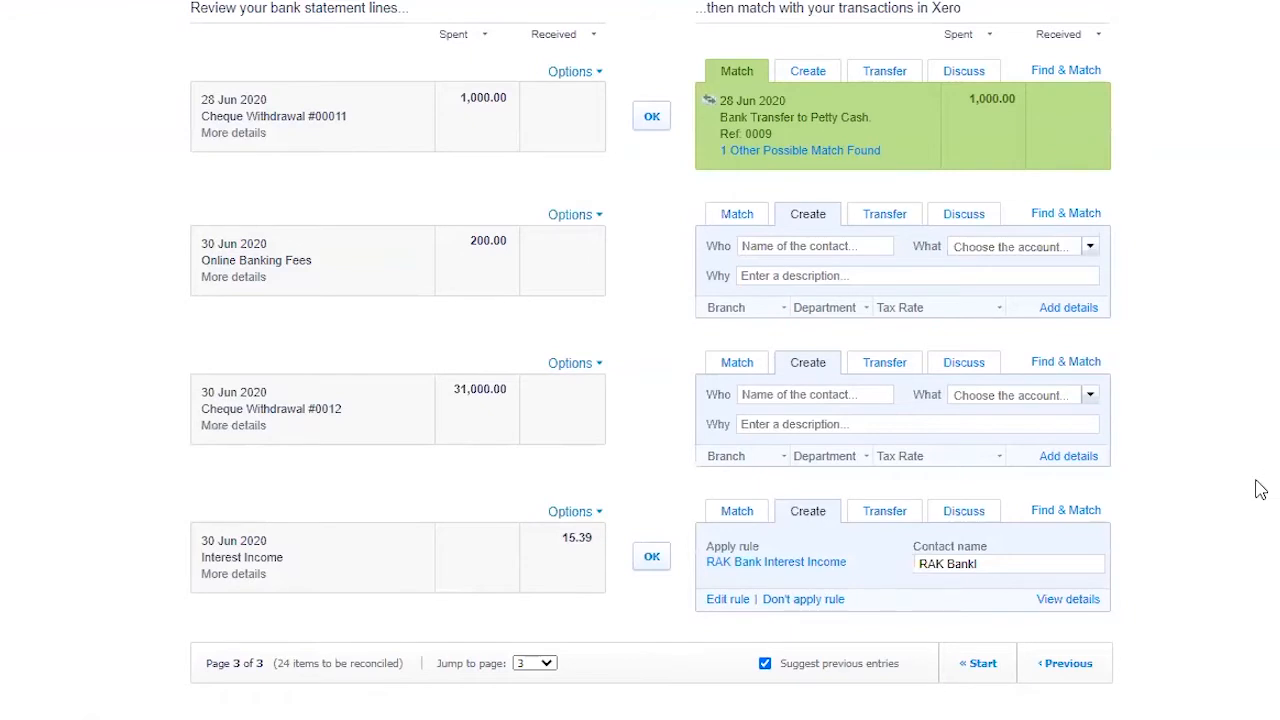
# Consult Easy Green Matching on the Bank Reconciliation slide, and examine the green suggested matches on the first page of the Xero reconciliation list
pyautogui.scroll(1, 1262, 490)
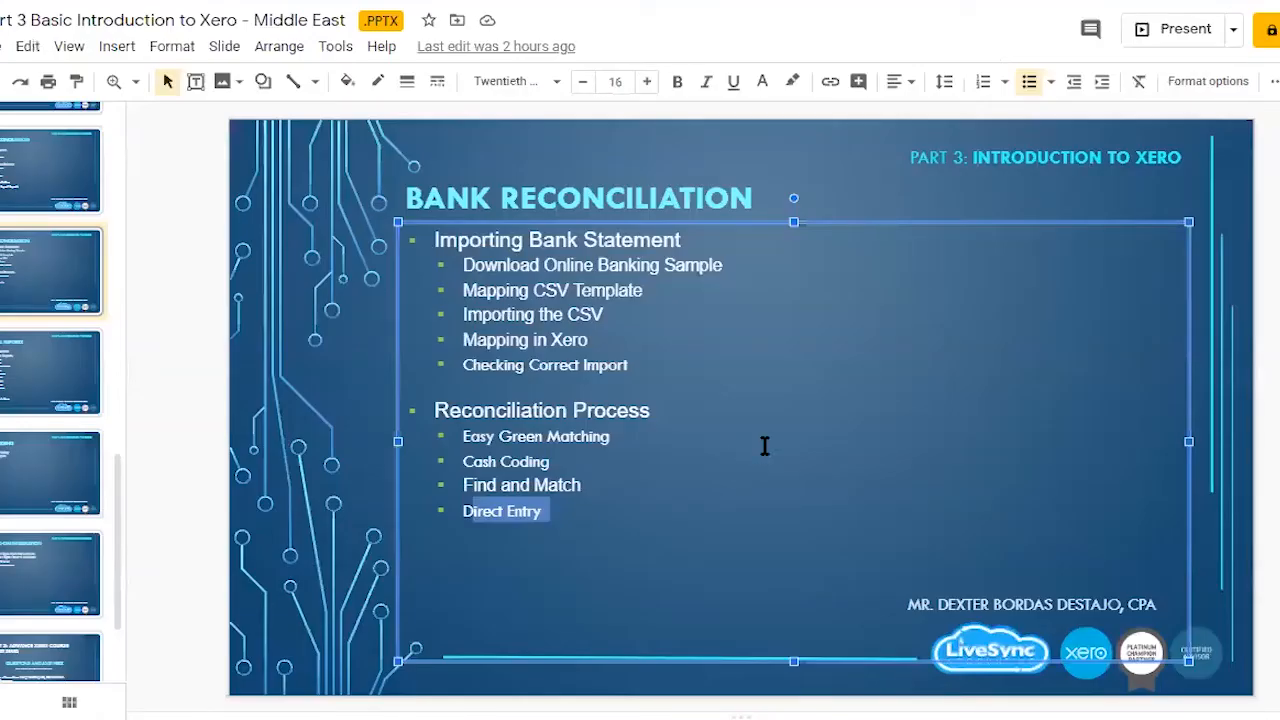
pyautogui.click(560, 437)
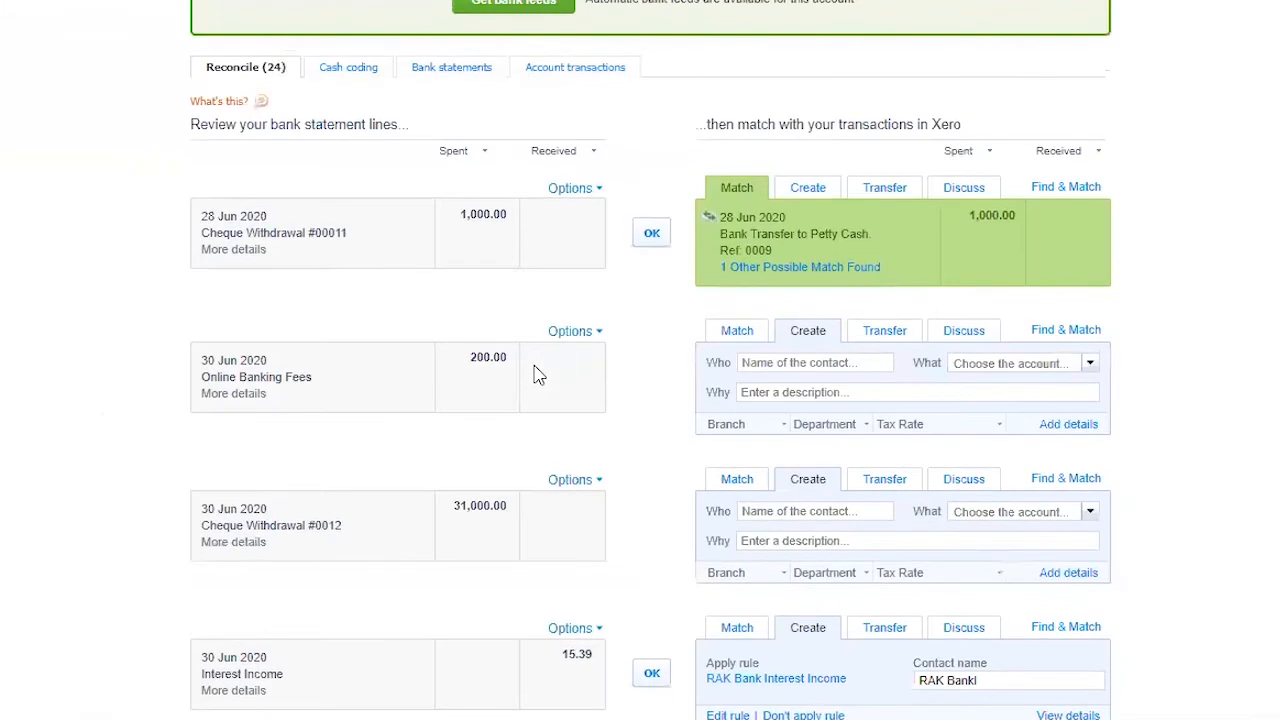
pyautogui.scroll(5, 531, 371)
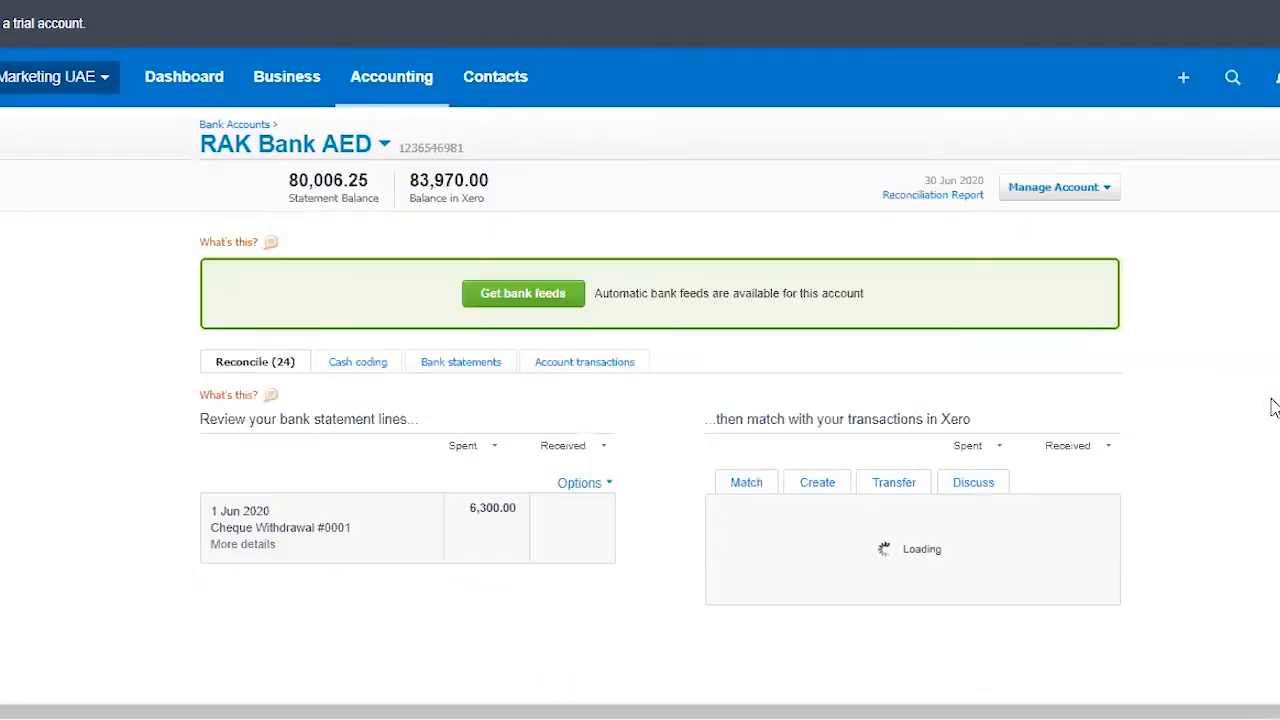
pyautogui.scroll(-4, 1272, 407)
pyautogui.scroll(2, 1272, 407)
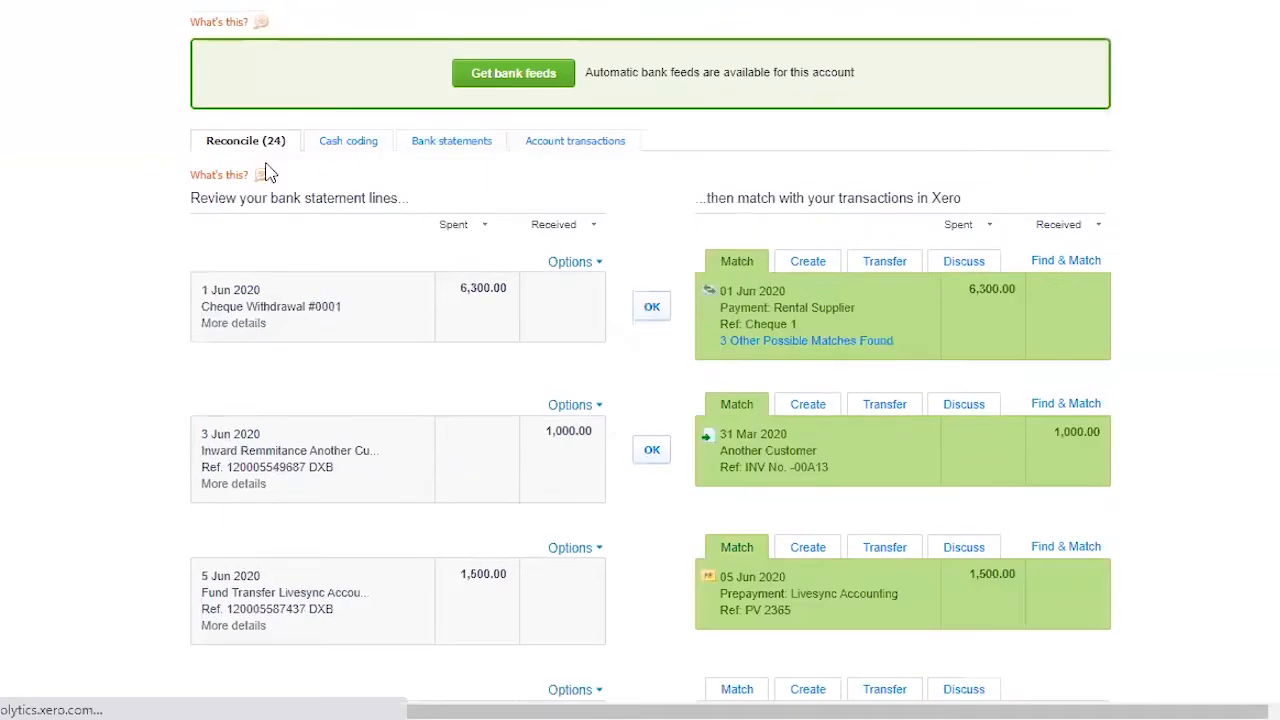
pyautogui.scroll(-2, 1258, 408)
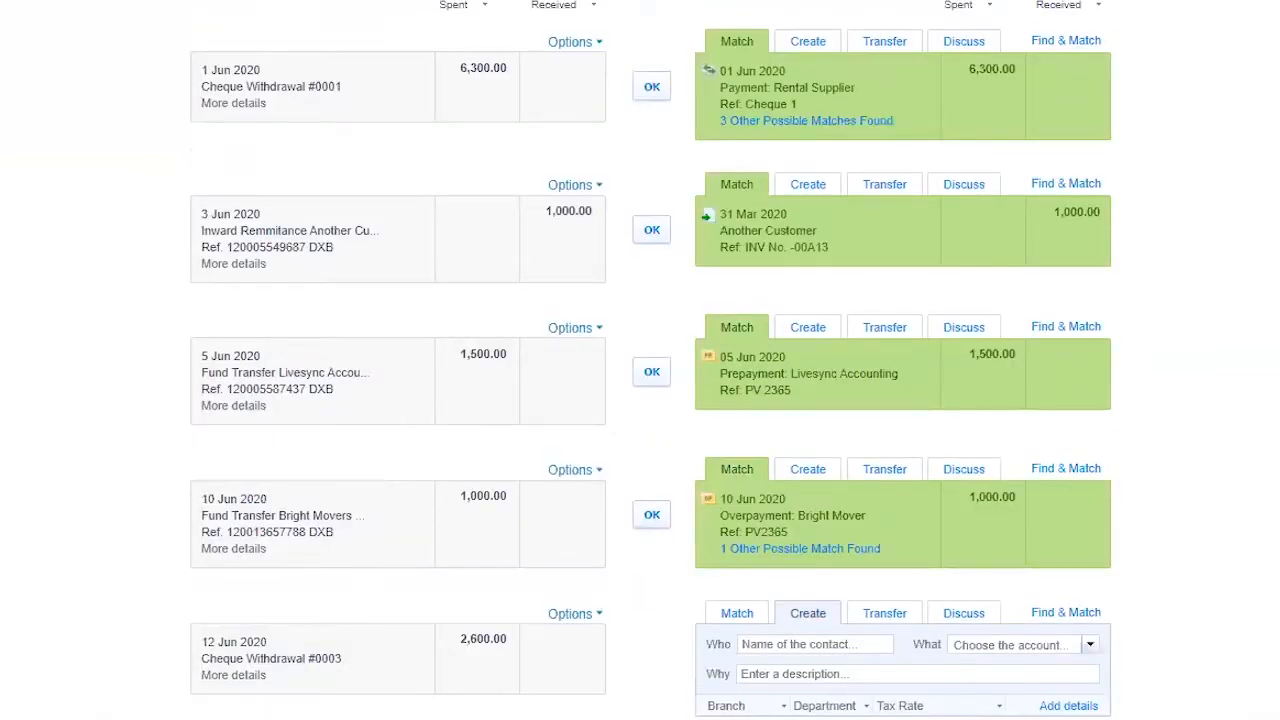
pyautogui.scroll(2, 651, 360)
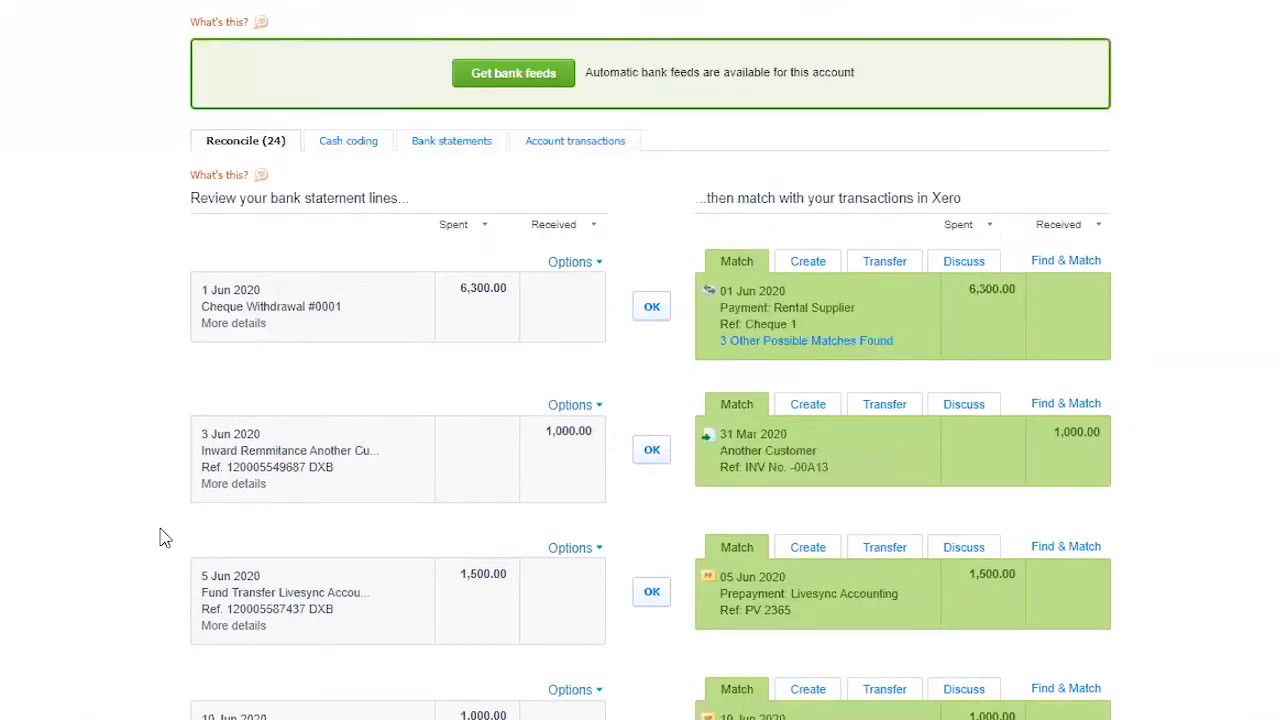
pyautogui.scroll(-2, 409, 372)
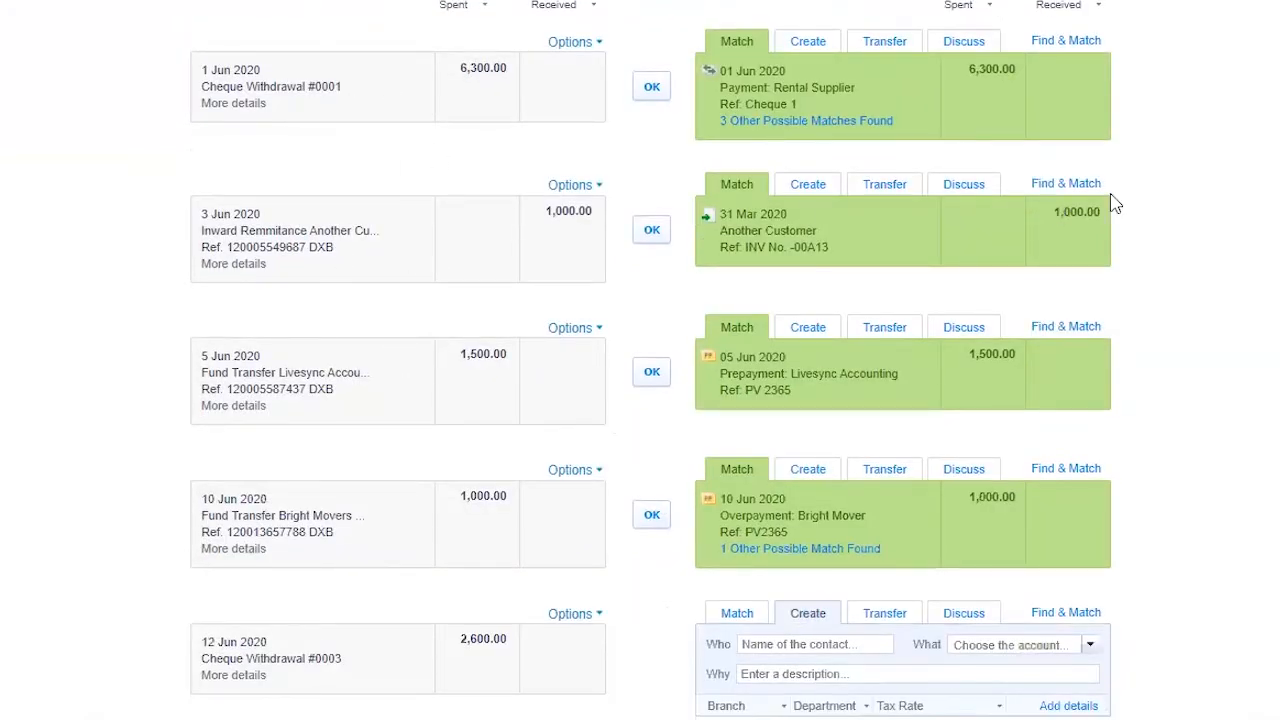
pyautogui.scroll(1, 1271, 294)
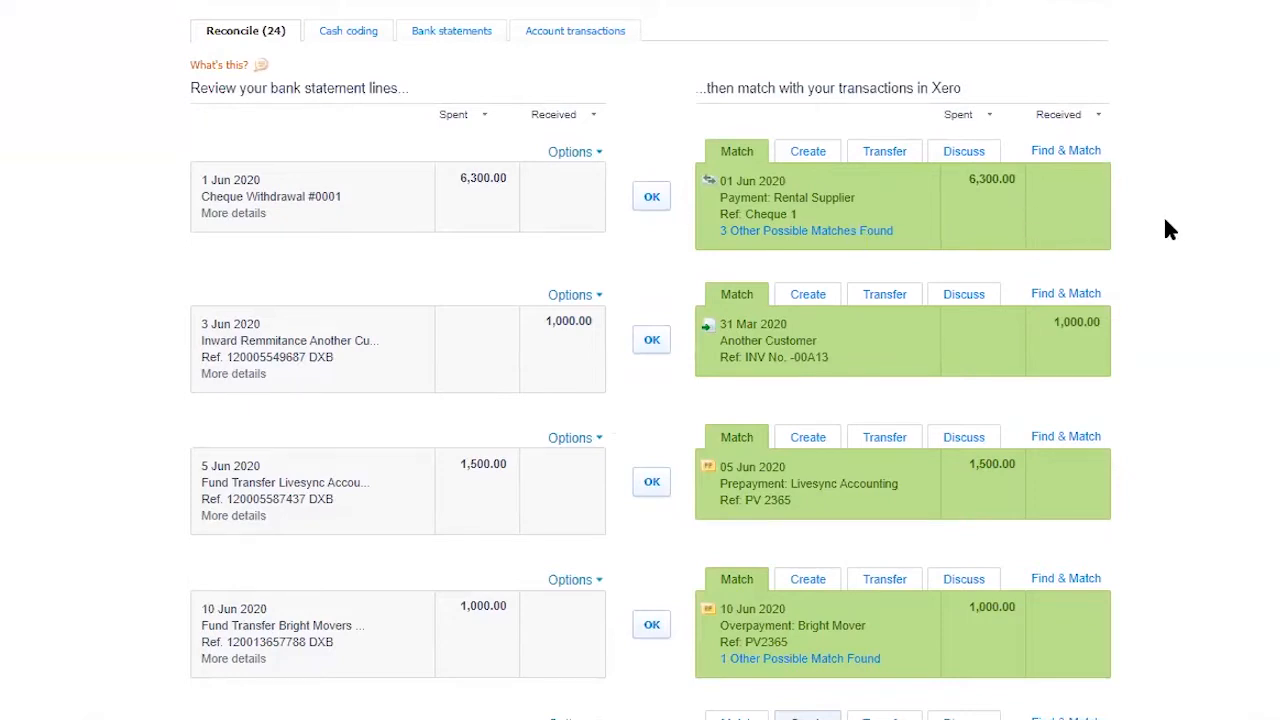
# Examine the other possible matches for the 1 Jun Cheque Withdrawal #0001, and the statement lines on the last page
pyautogui.click(858, 232)
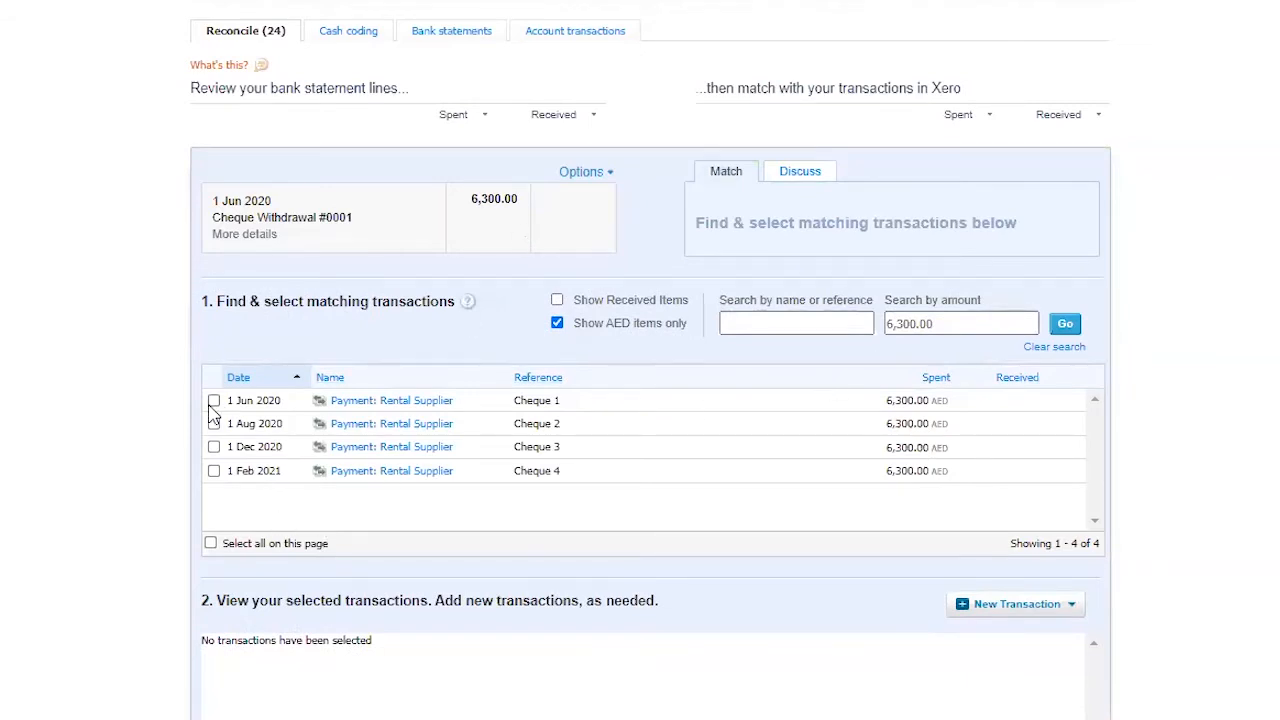
pyautogui.click(280, 408)
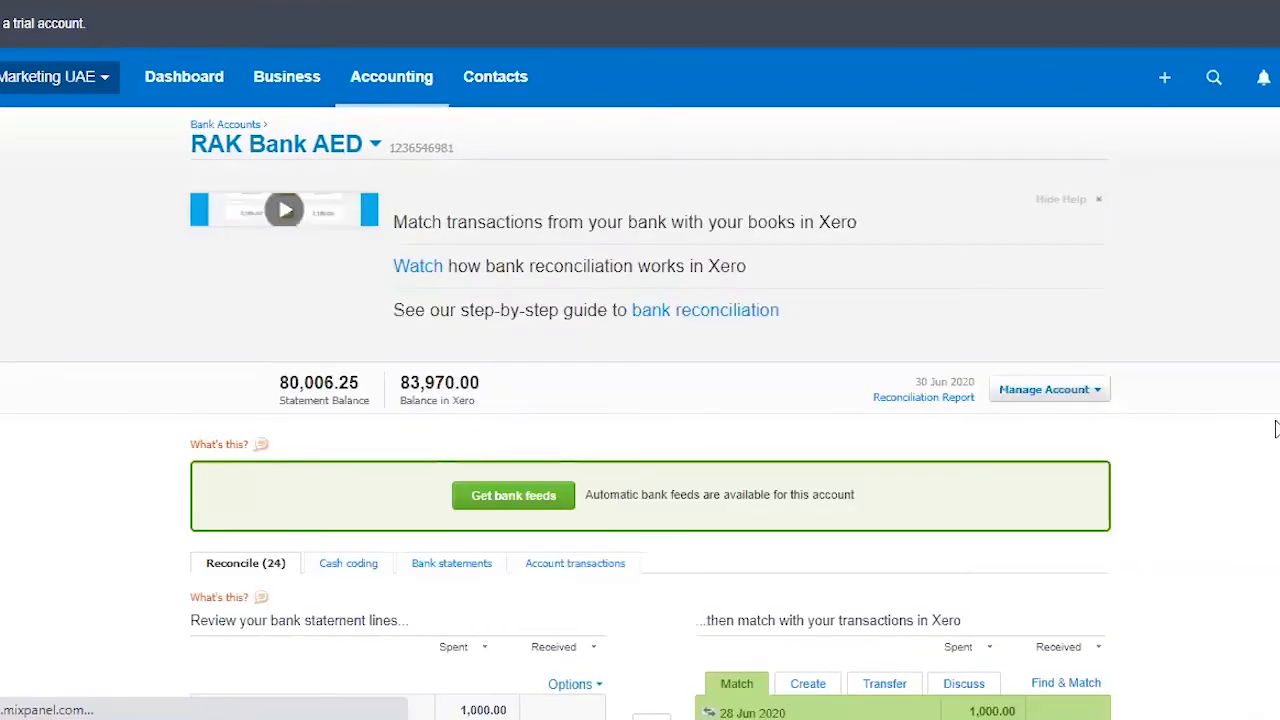
pyautogui.scroll(-5, 1266, 428)
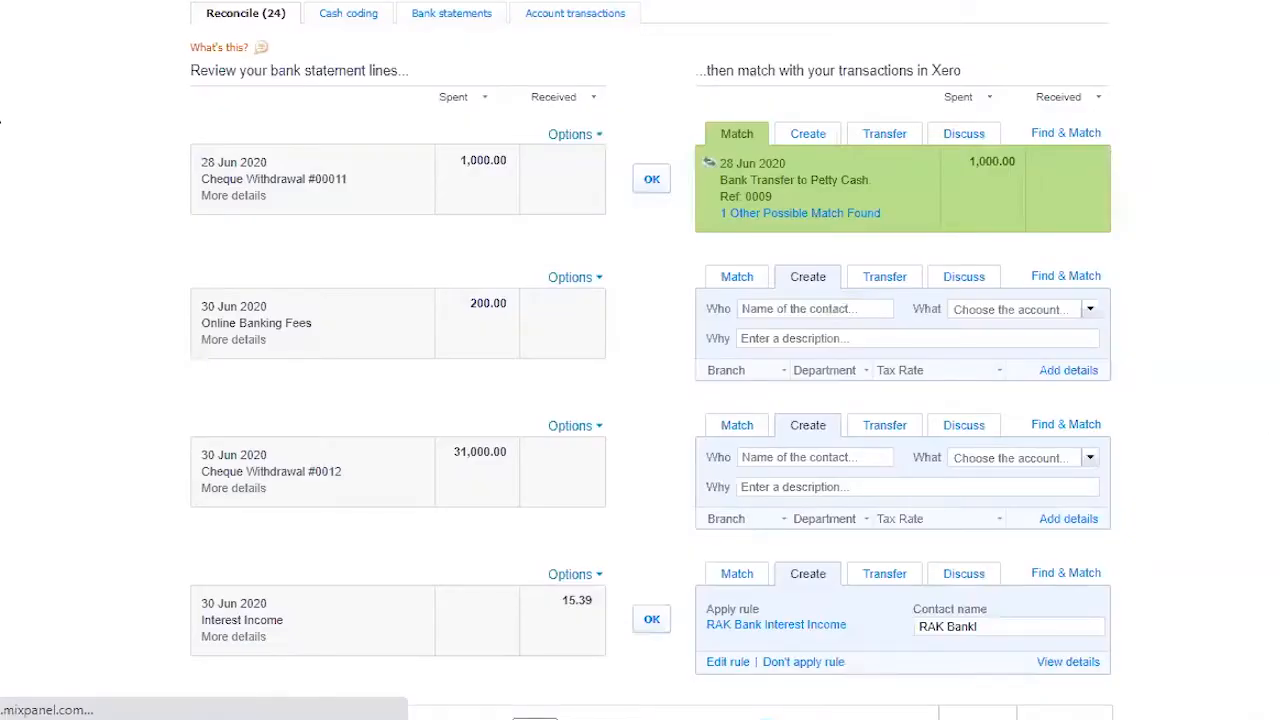
pyautogui.scroll(-1, 880, 370)
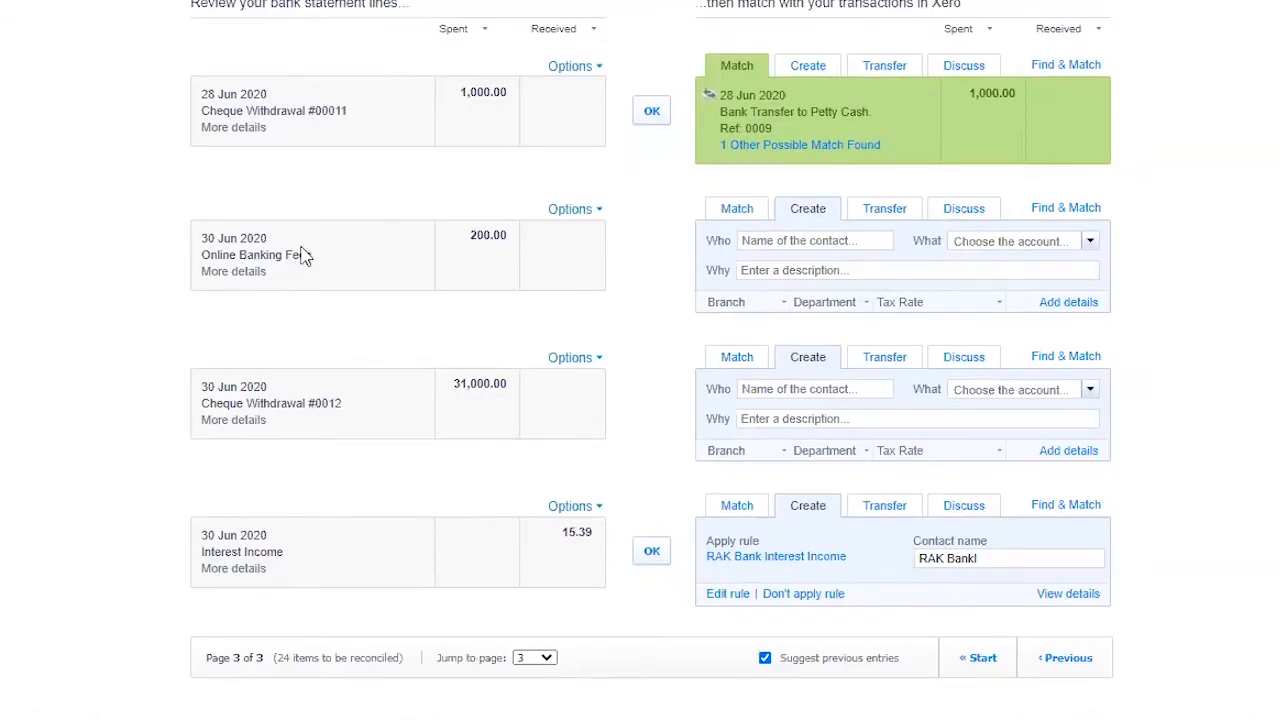
# Return to the first page and reconcile Cheque Withdrawal #0001 with the suggested Rental Supplier payment, reference Cheque 1
pyautogui.scroll(5, 305, 255)
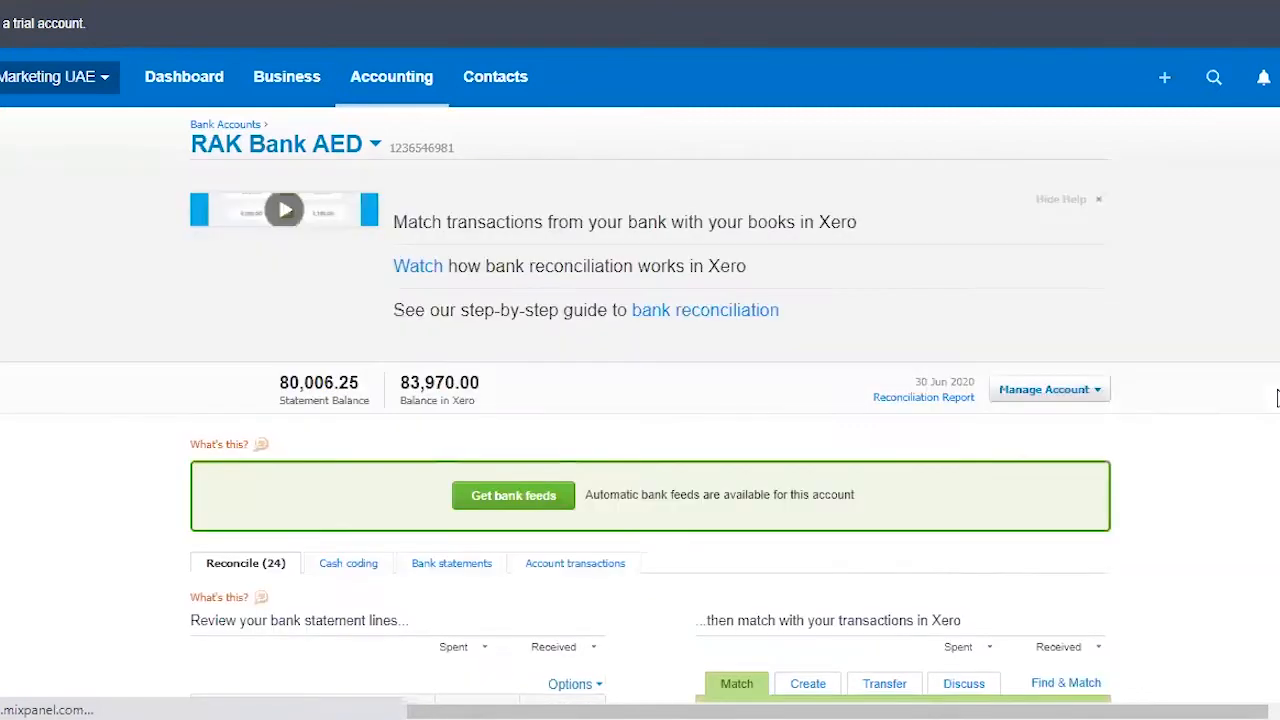
pyautogui.scroll(-4, 1276, 398)
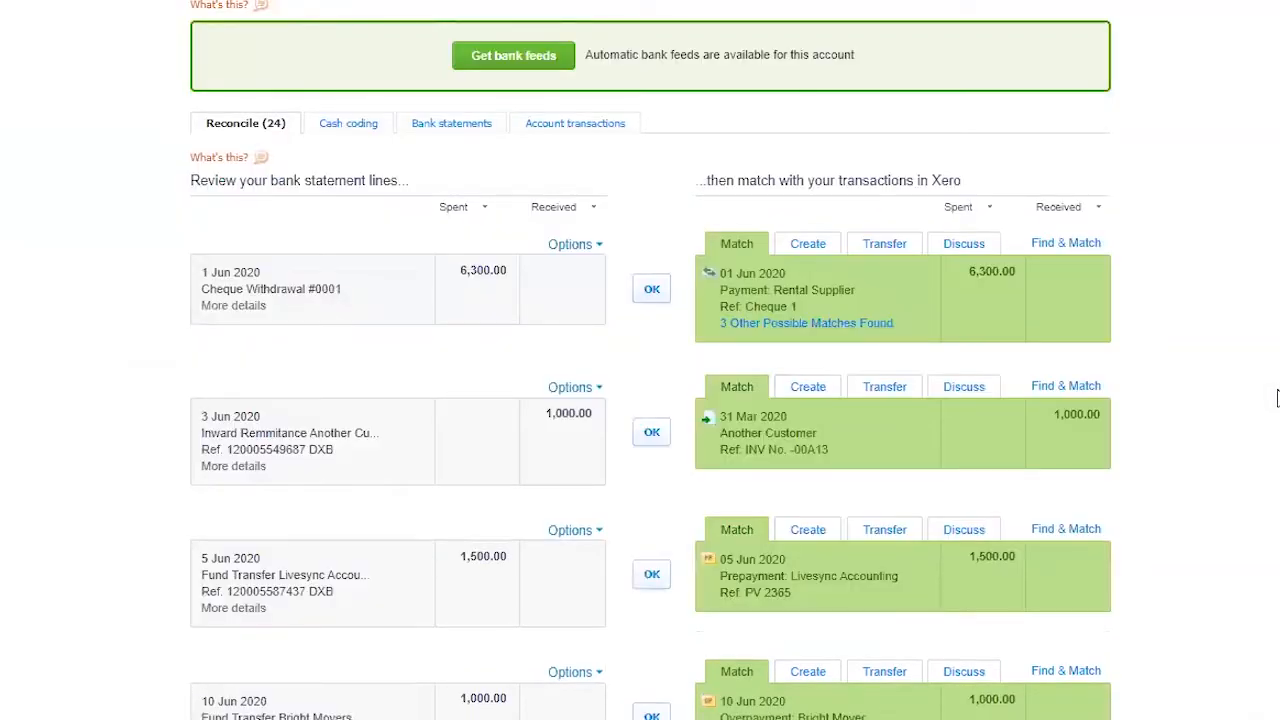
pyautogui.doubleClick(338, 289)
pyautogui.click(652, 290)
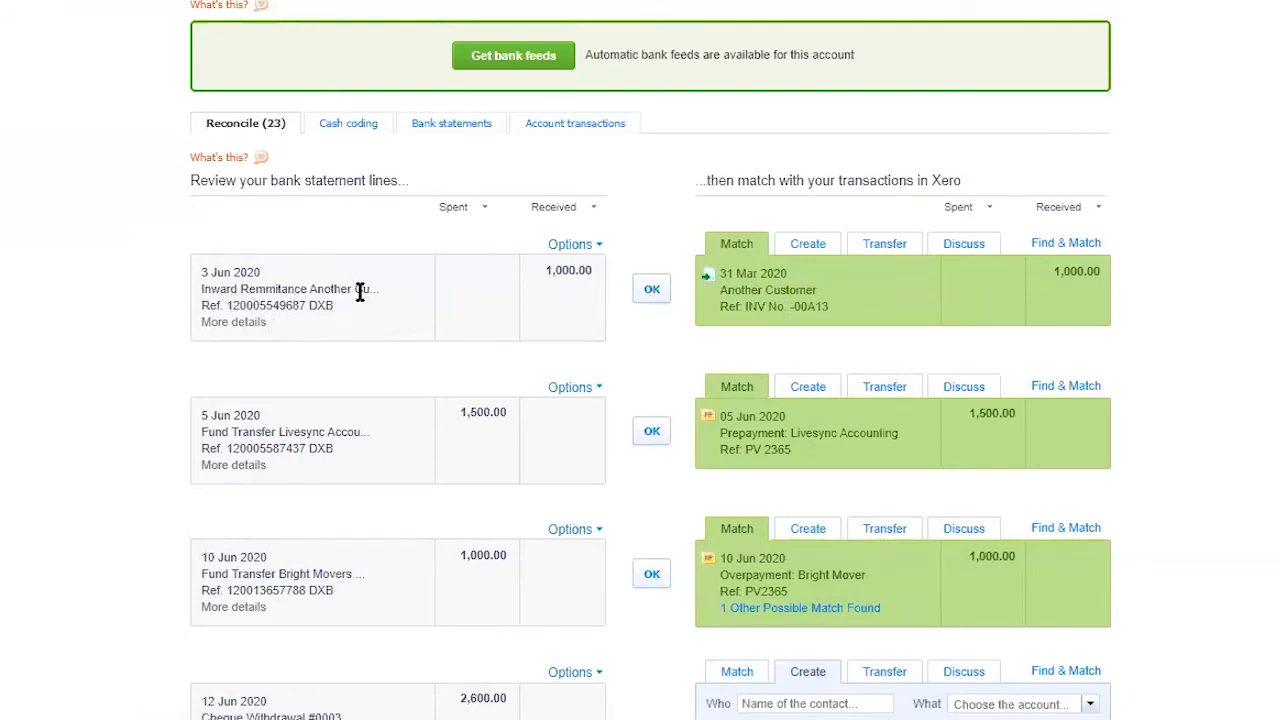
# Check the customer and invoice number in the 3 Jun inward remittance's details, and reconcile it with Another Customer's suggested invoice
pyautogui.click(329, 322)
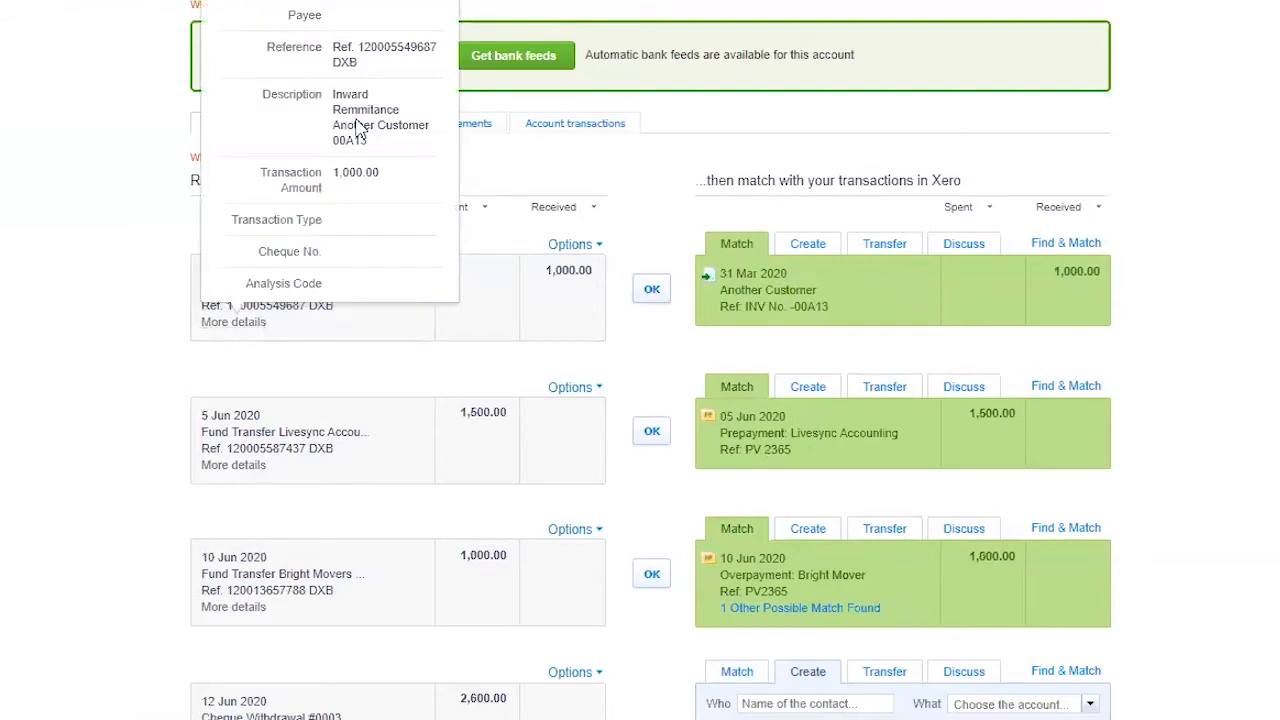
pyautogui.moveTo(340, 128); pyautogui.dragTo(418, 128)
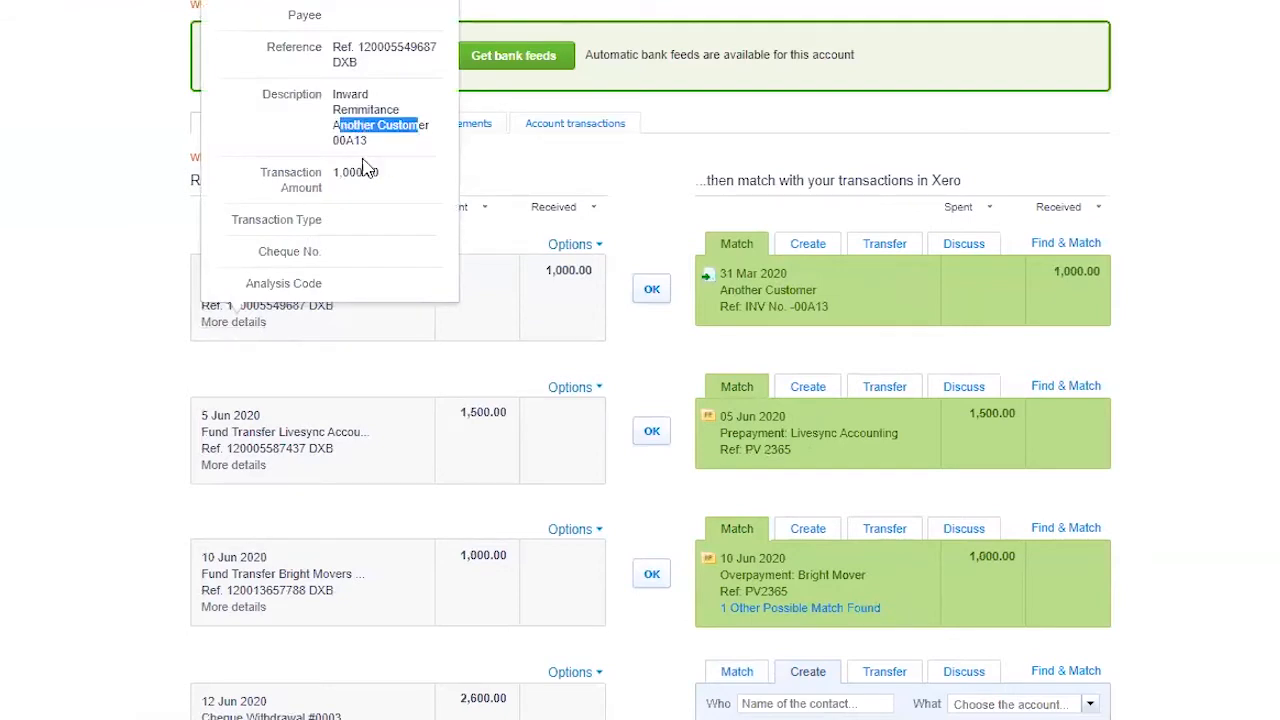
pyautogui.moveTo(335, 141); pyautogui.dragTo(367, 141)
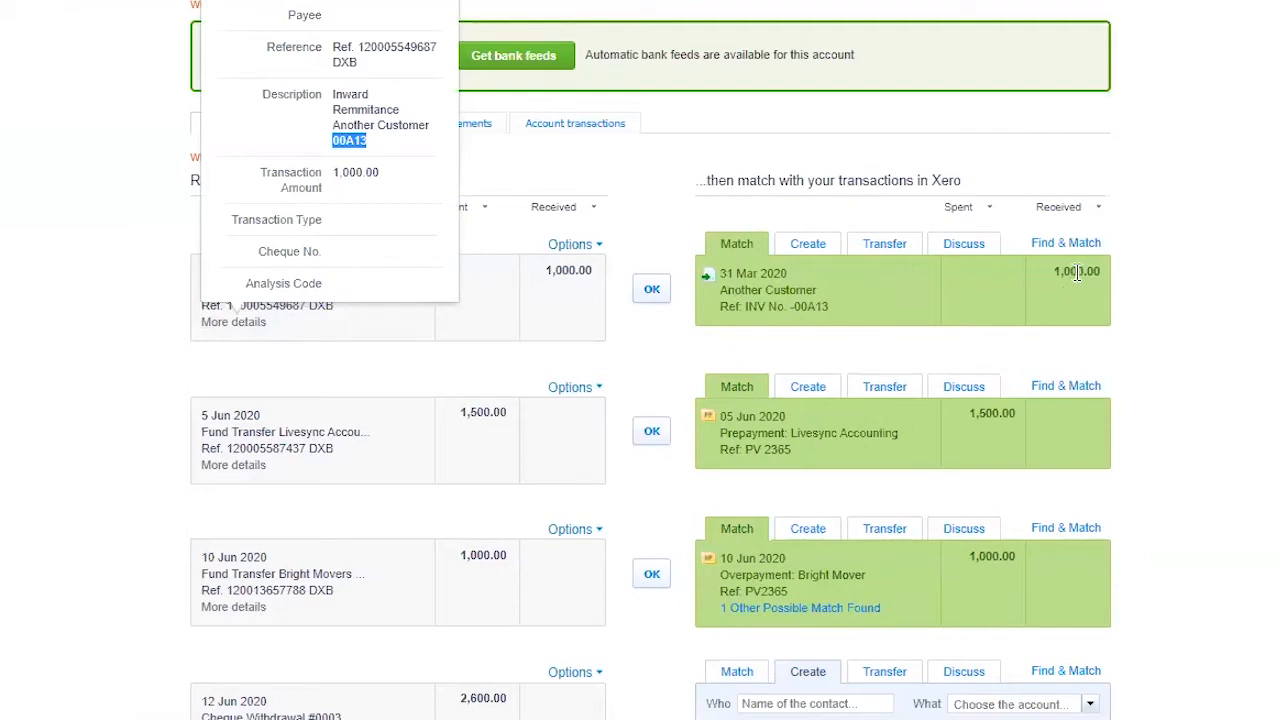
pyautogui.click(652, 297)
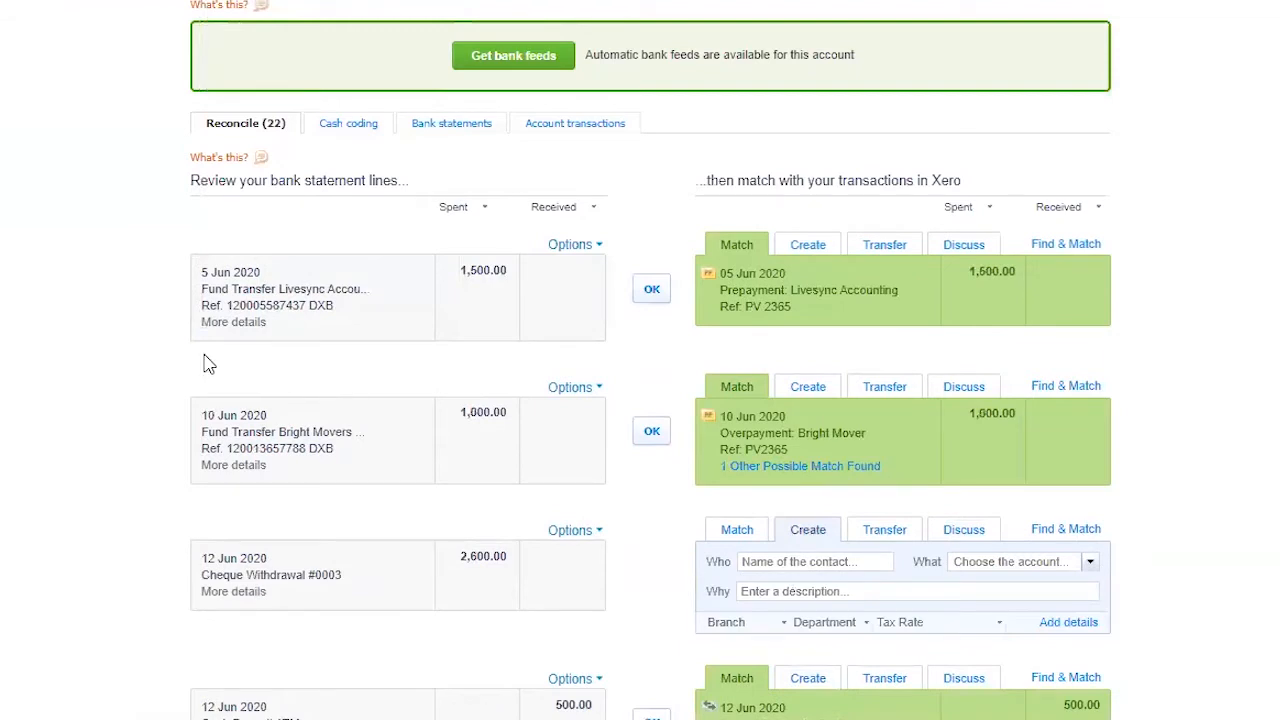
# Check the 5 Jun and 10 Jun fund transfers' details, and reconcile them with the Livesync Accounting prepayment and Bright Mover overpayment
pyautogui.click(229, 324)
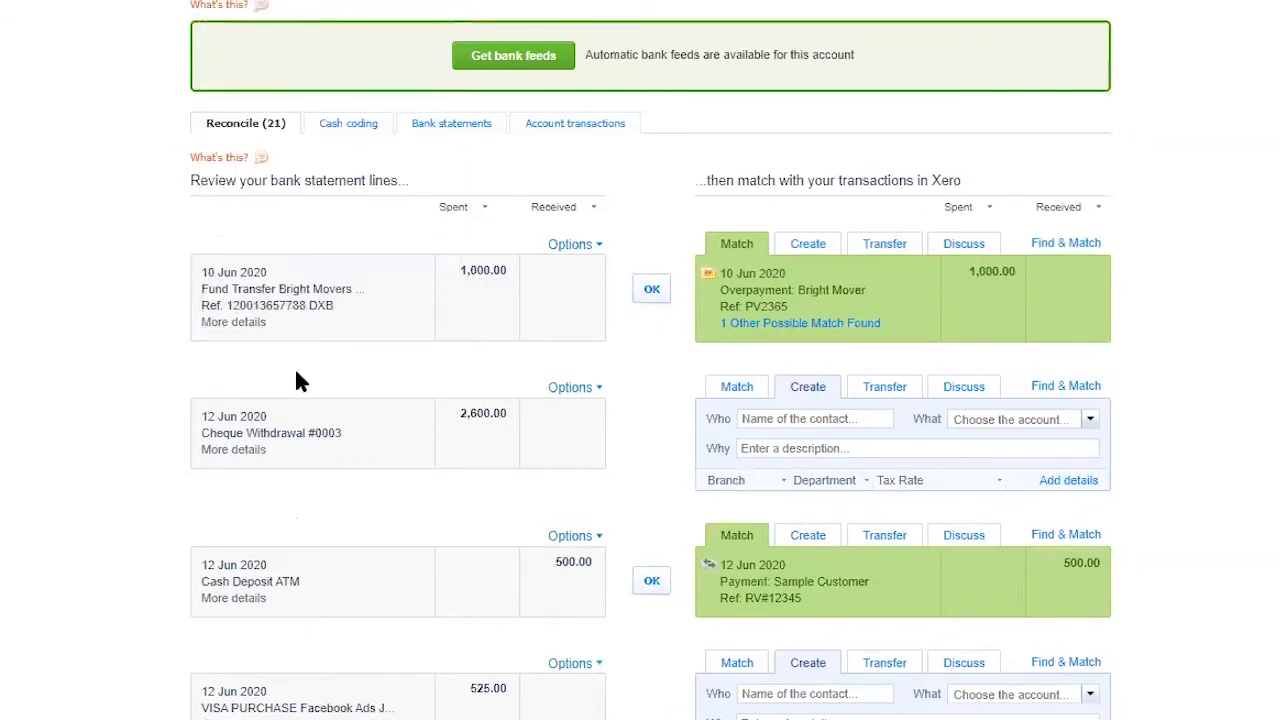
pyautogui.moveTo(258, 330)
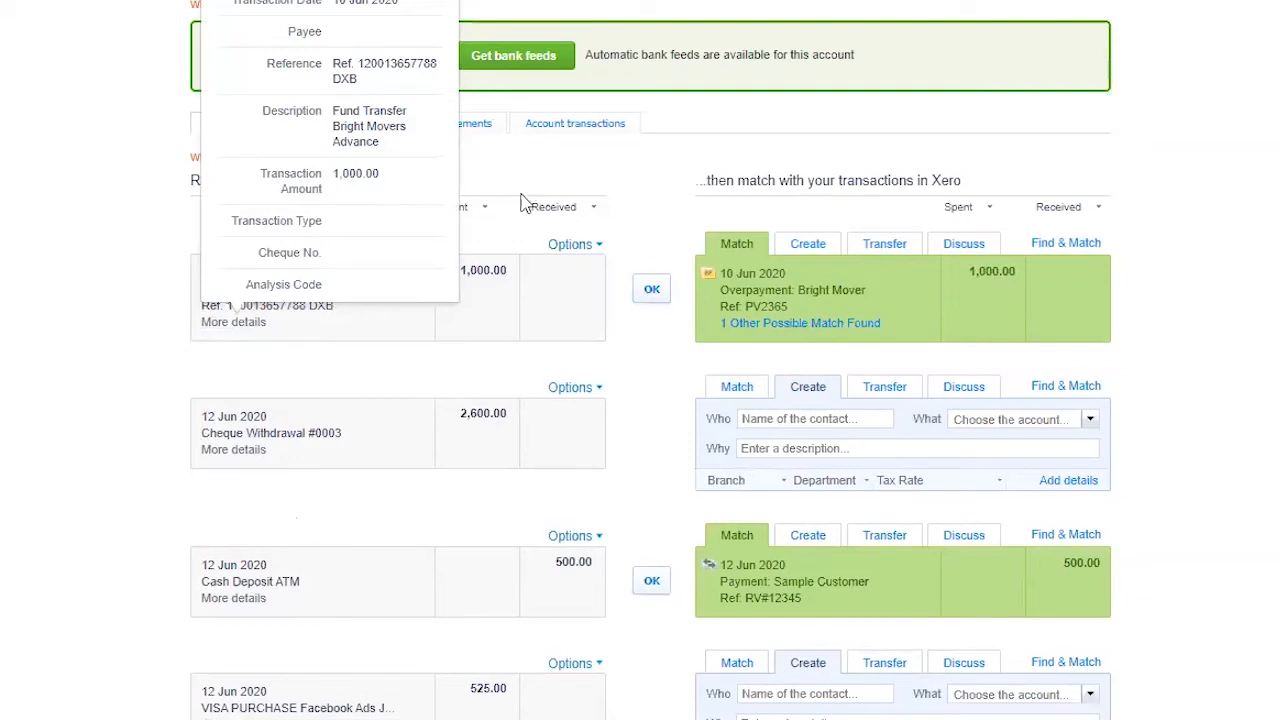
pyautogui.scroll(2, 370, 212)
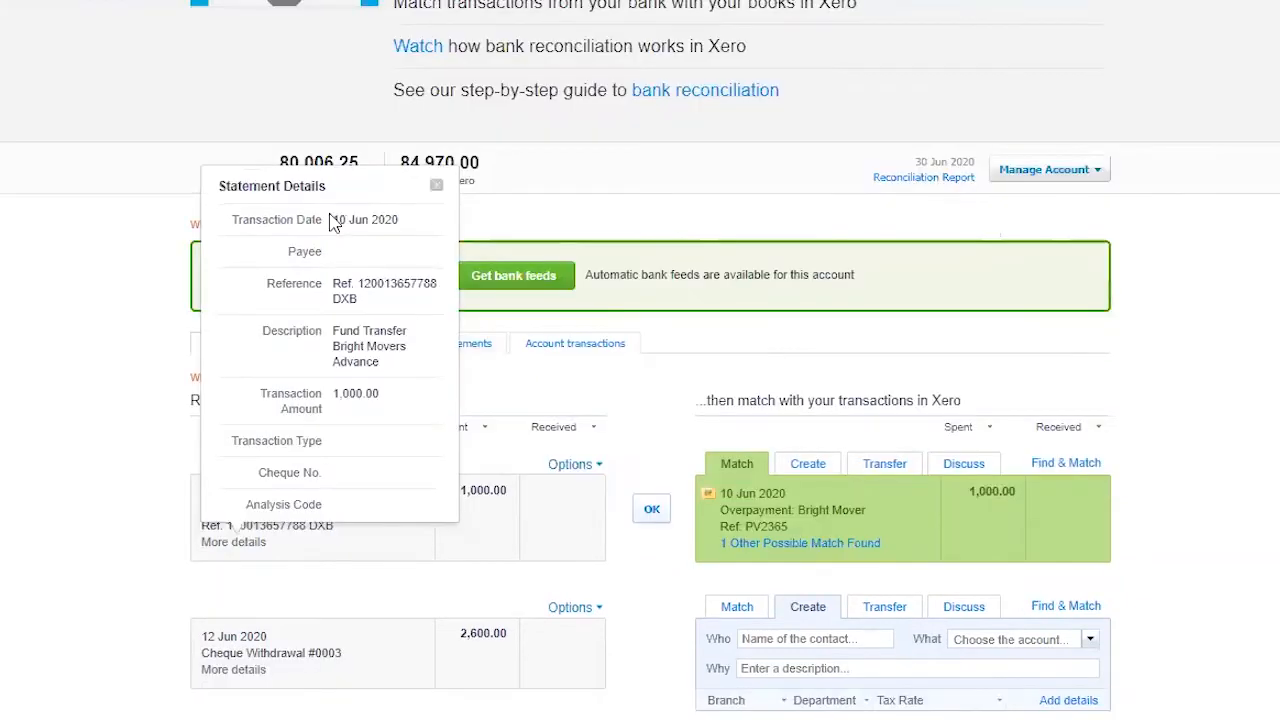
pyautogui.click(436, 185)
pyautogui.click(651, 509)
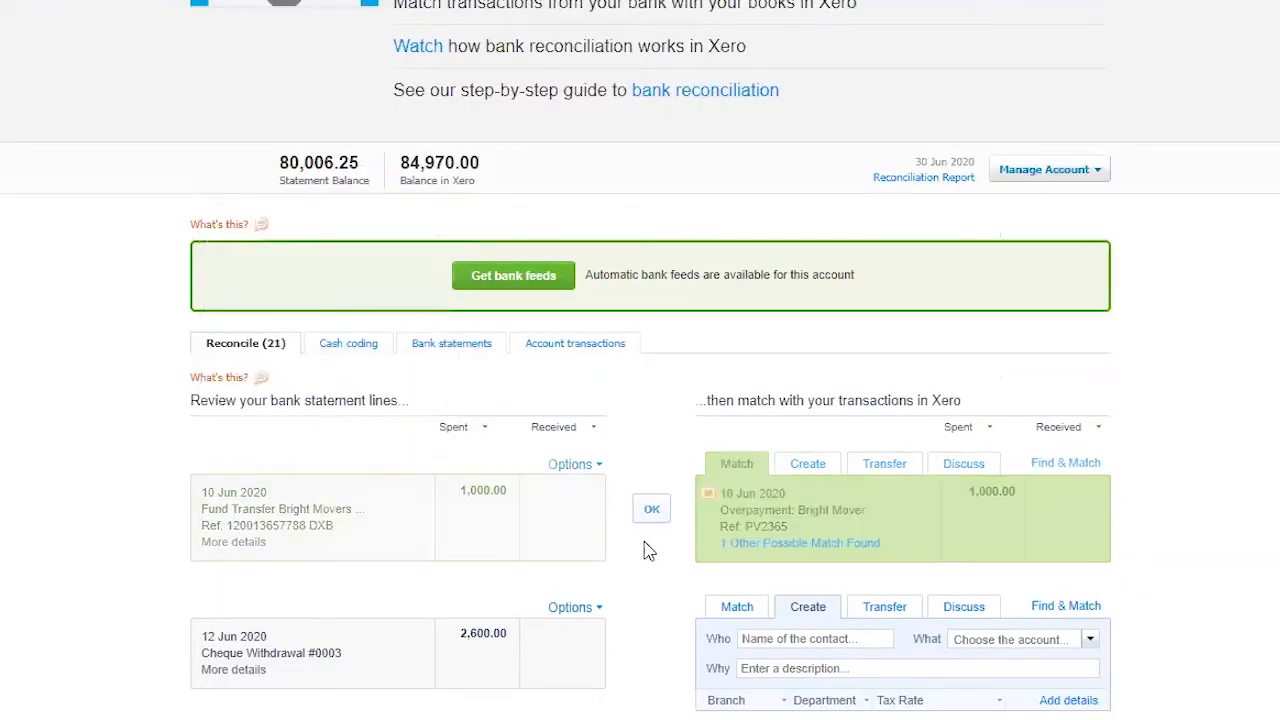
# Check the 12 Jun Cash Deposit ATM's details and candidate transactions, and reconcile it with the Sample Customer payment, reference RV#12345
pyautogui.scroll(-2, 652, 549)
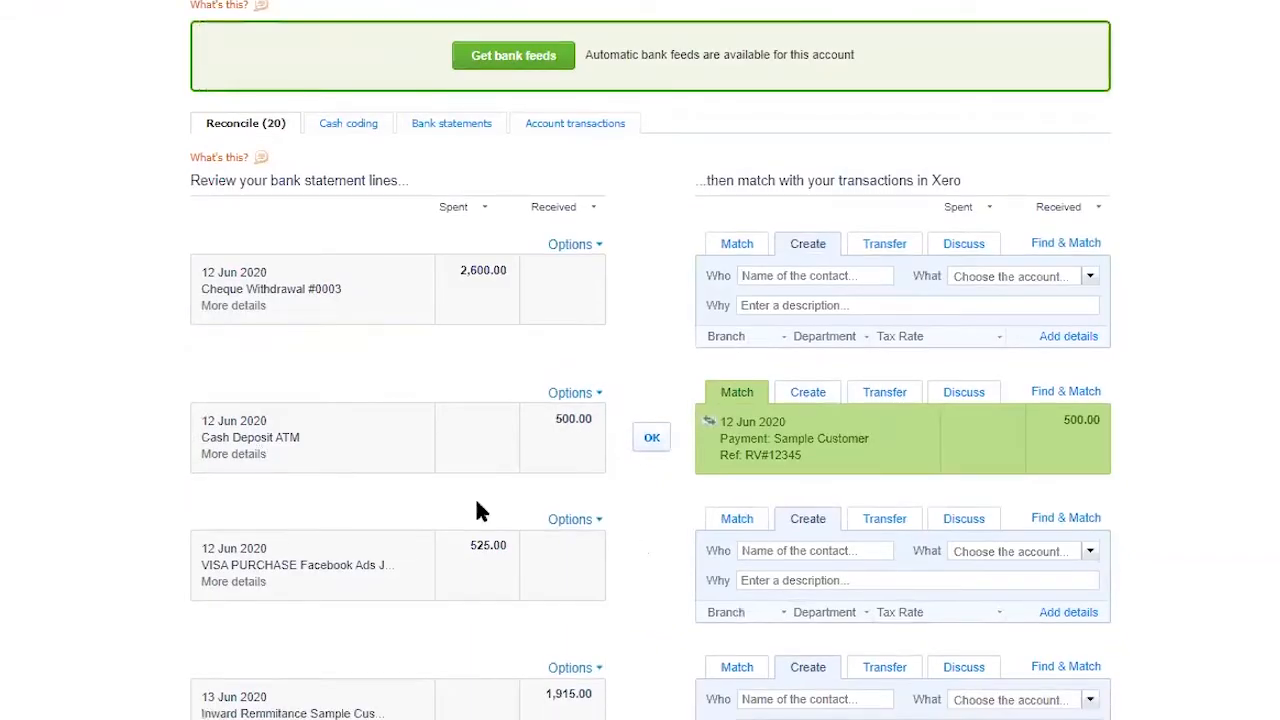
pyautogui.click(233, 453)
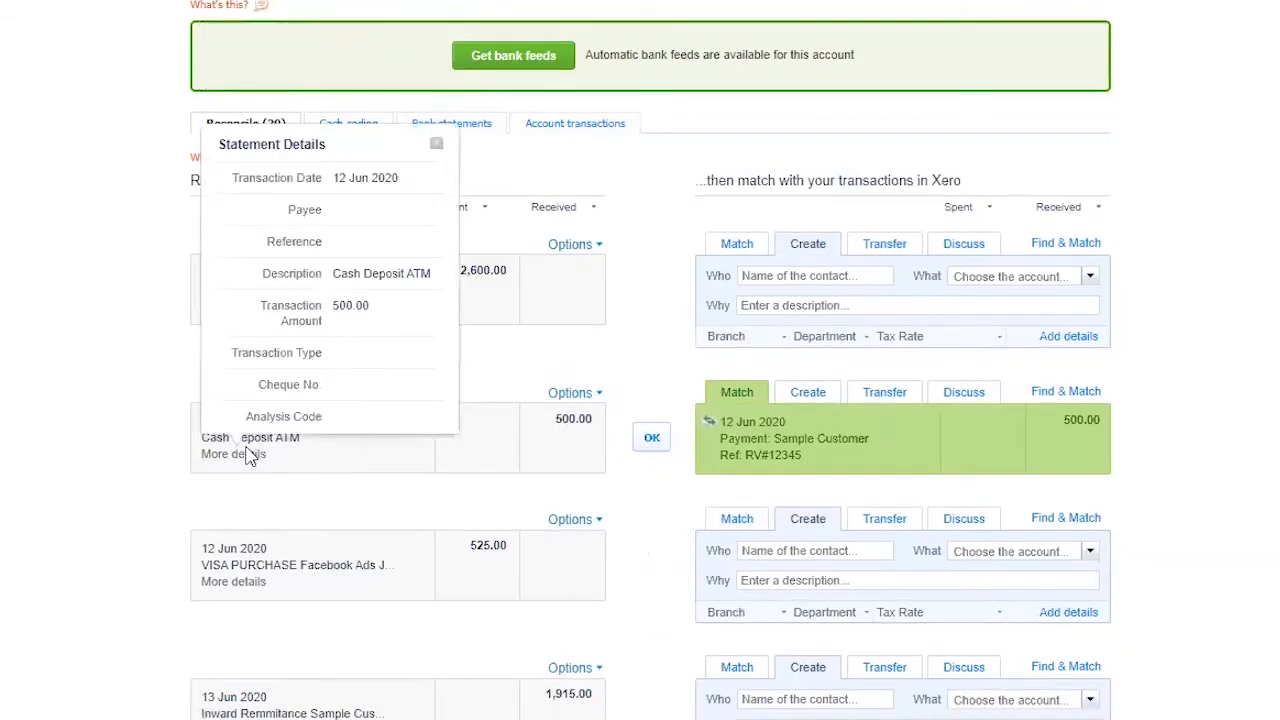
pyautogui.click(677, 456)
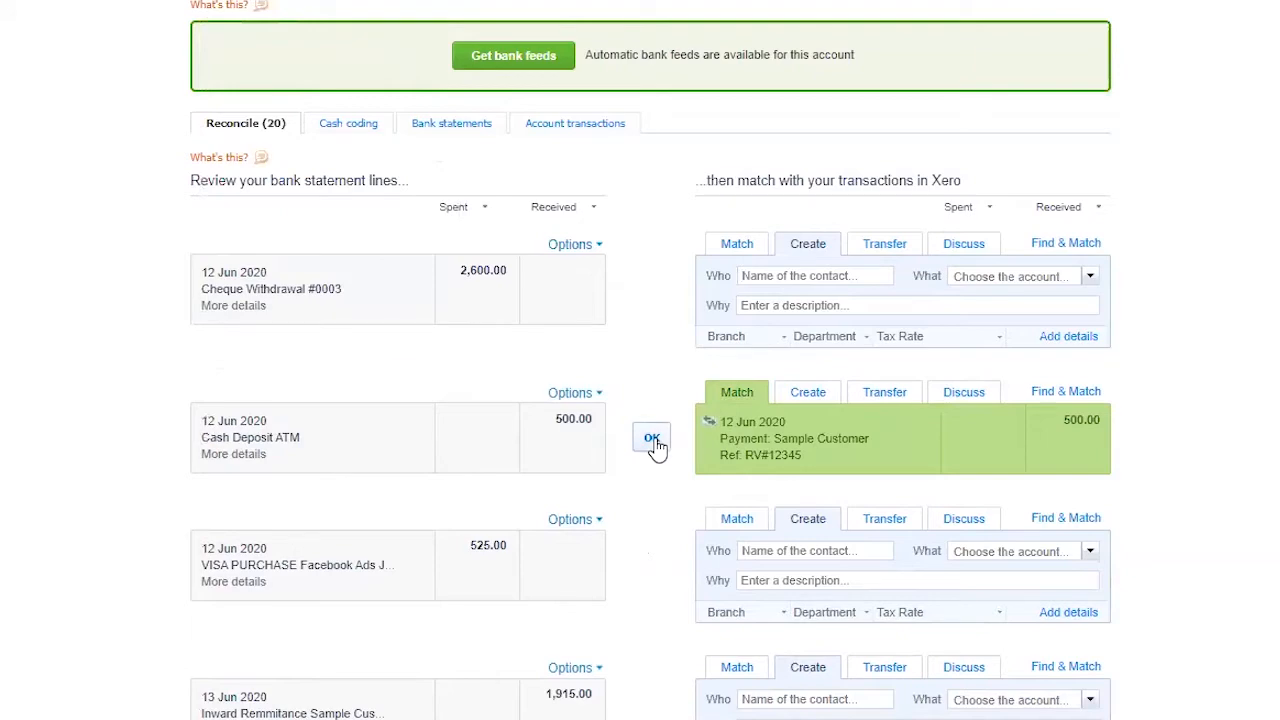
pyautogui.click(1058, 395)
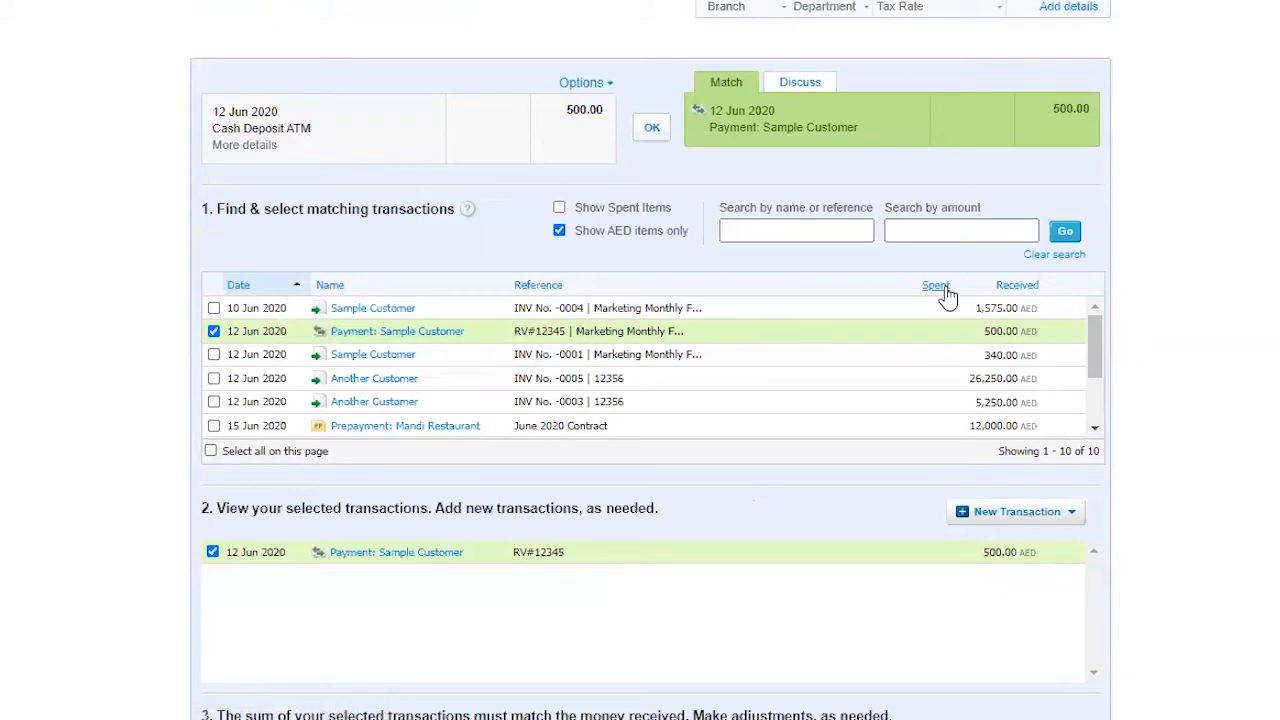
pyautogui.click(651, 130)
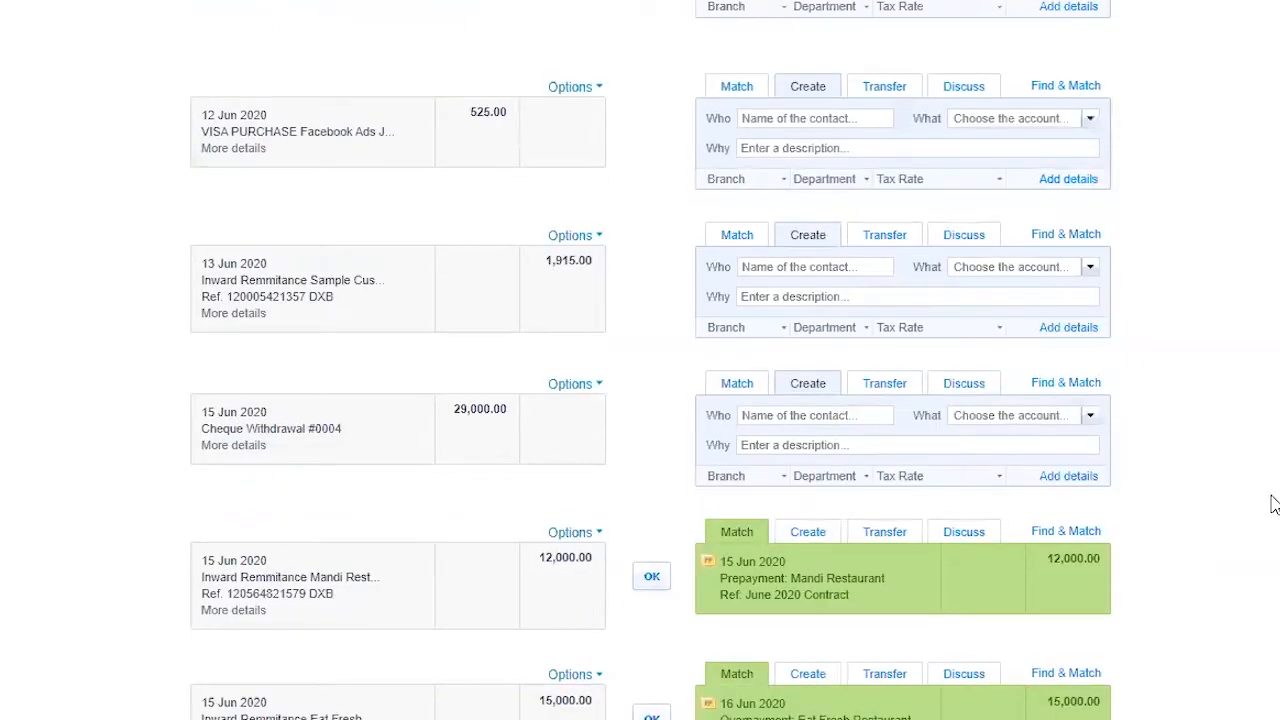
# Reconcile the two 15 Jun inward remittances with the suggested Mandi Restaurant prepayment and Eat Fresh Restaurant overpayment
pyautogui.scroll(-5, 625, 355)
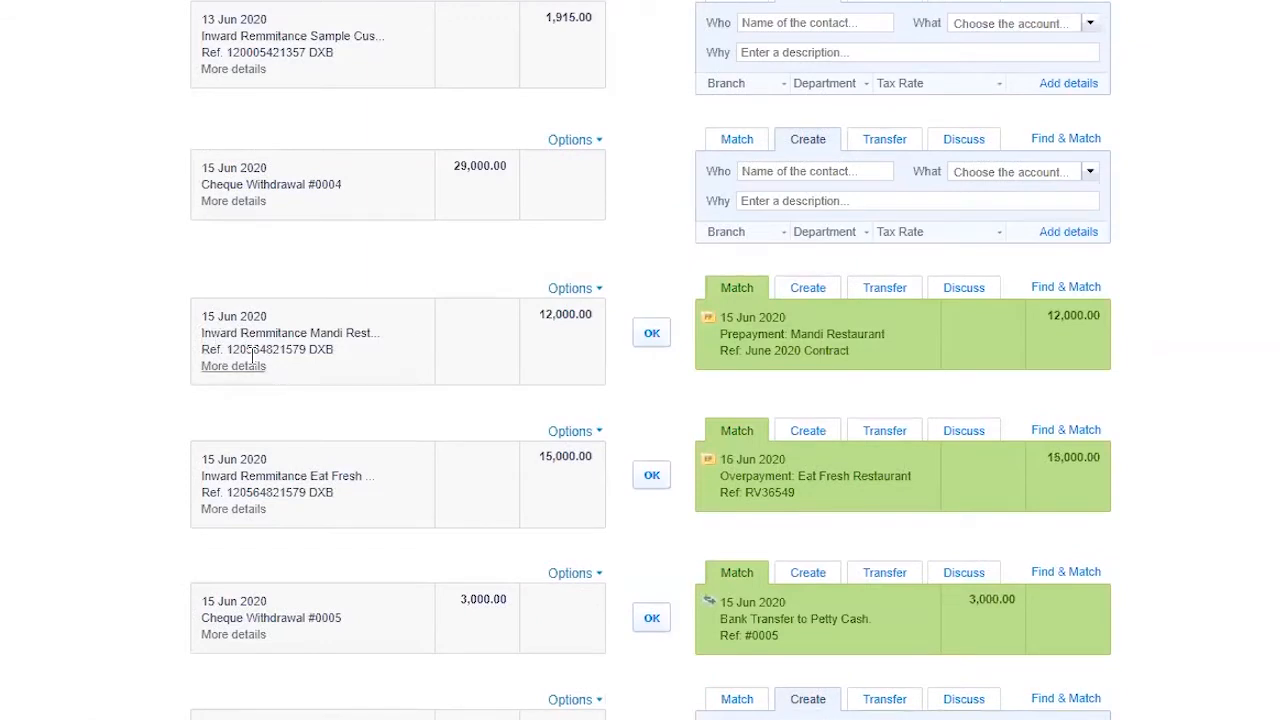
pyautogui.click(652, 333)
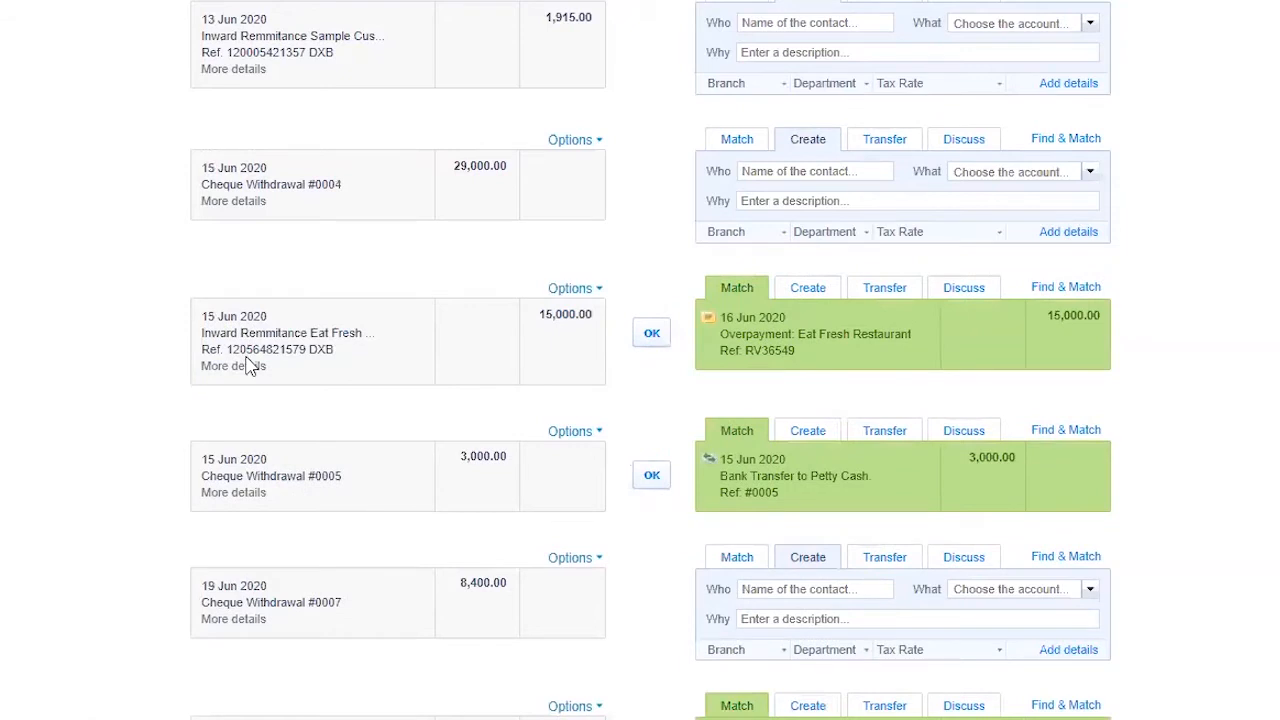
pyautogui.click(652, 333)
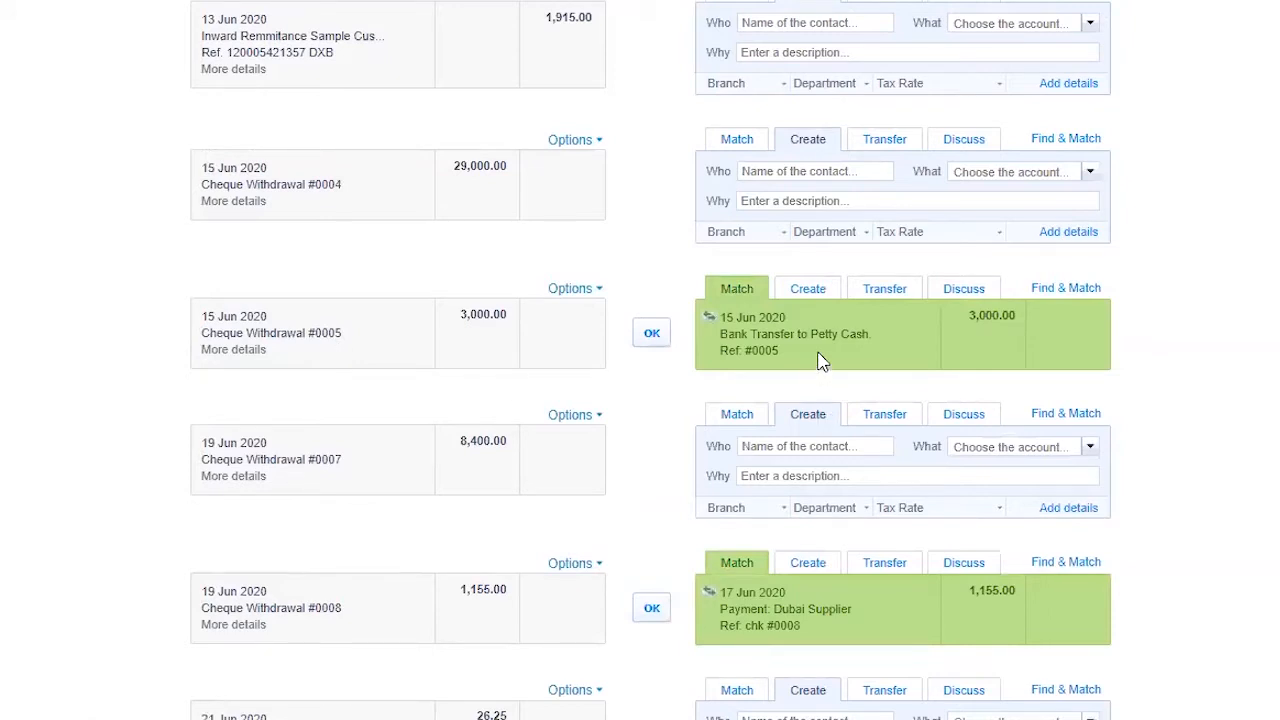
# Reconcile Cheque Withdrawal #0005 with the bank transfer to Petty Cash, and Cheque Withdrawal #0008 with the Dubai Supplier payment
pyautogui.click(653, 336)
pyautogui.scroll(-3, 371, 557)
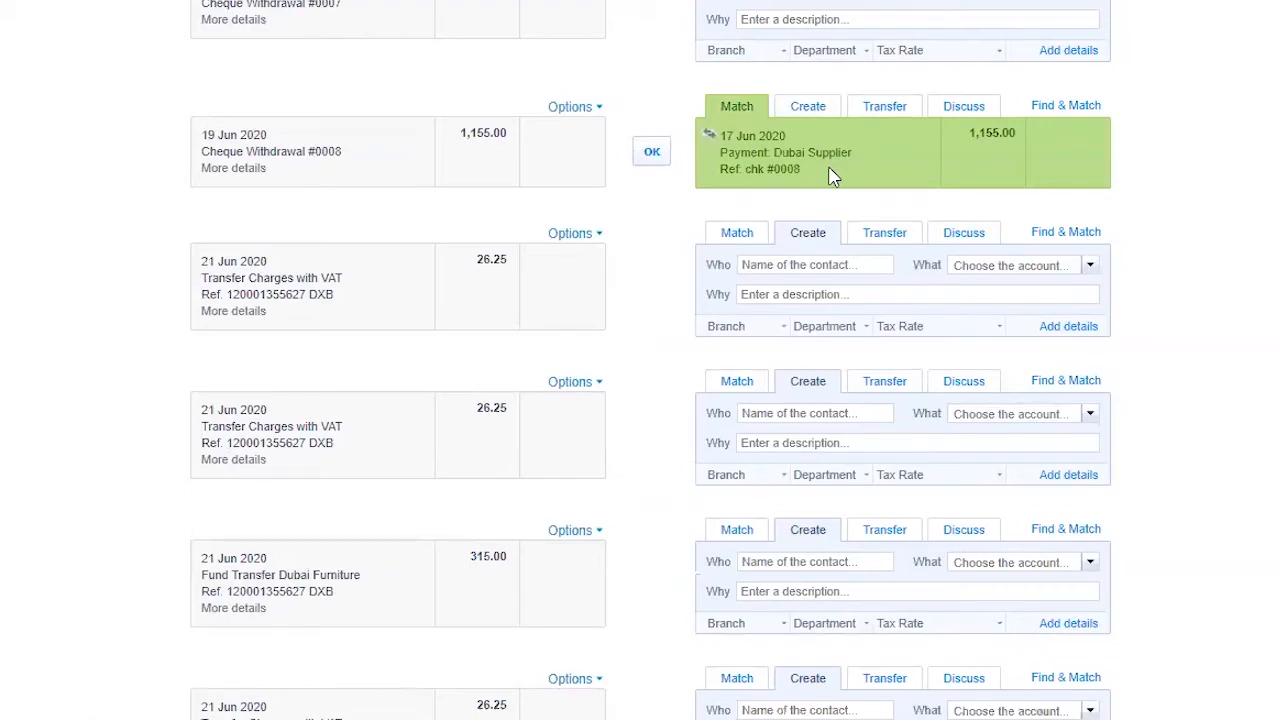
pyautogui.click(652, 152)
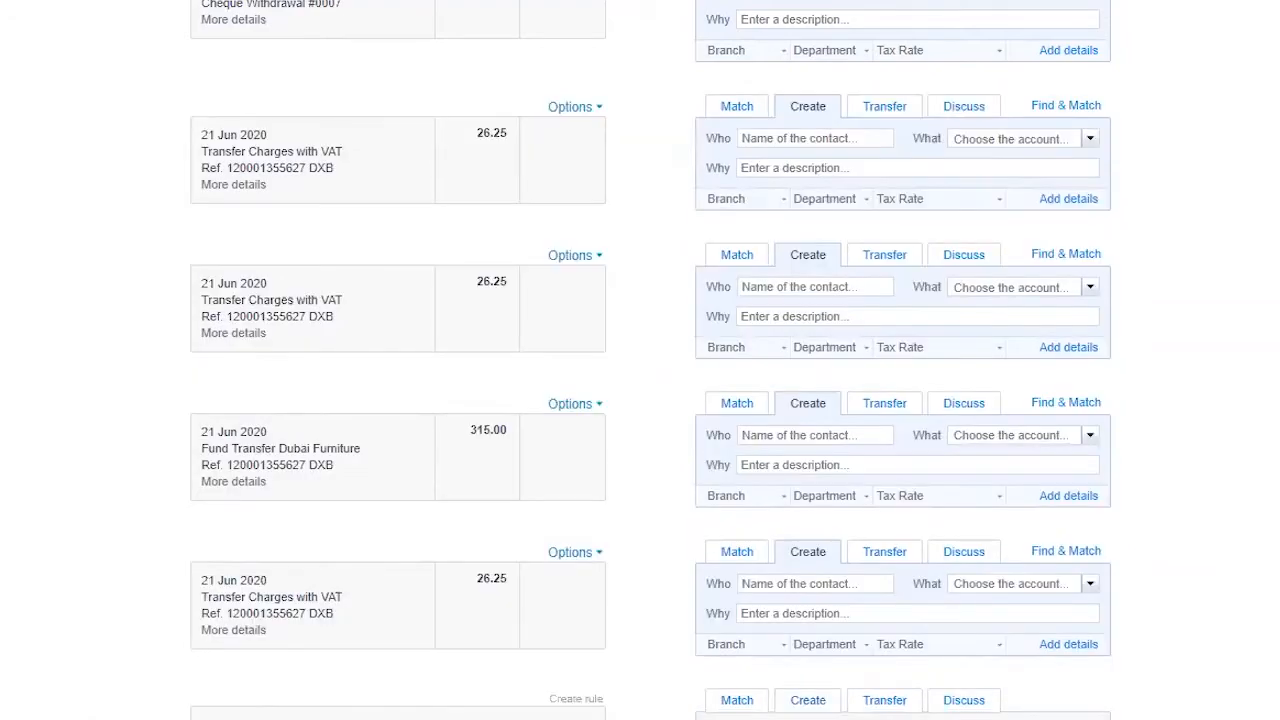
# Check the invoice number in the 23 Jun inward remittance's details, and reconcile it with Another Customer's suggested invoice
pyautogui.scroll(-2, 556, 97)
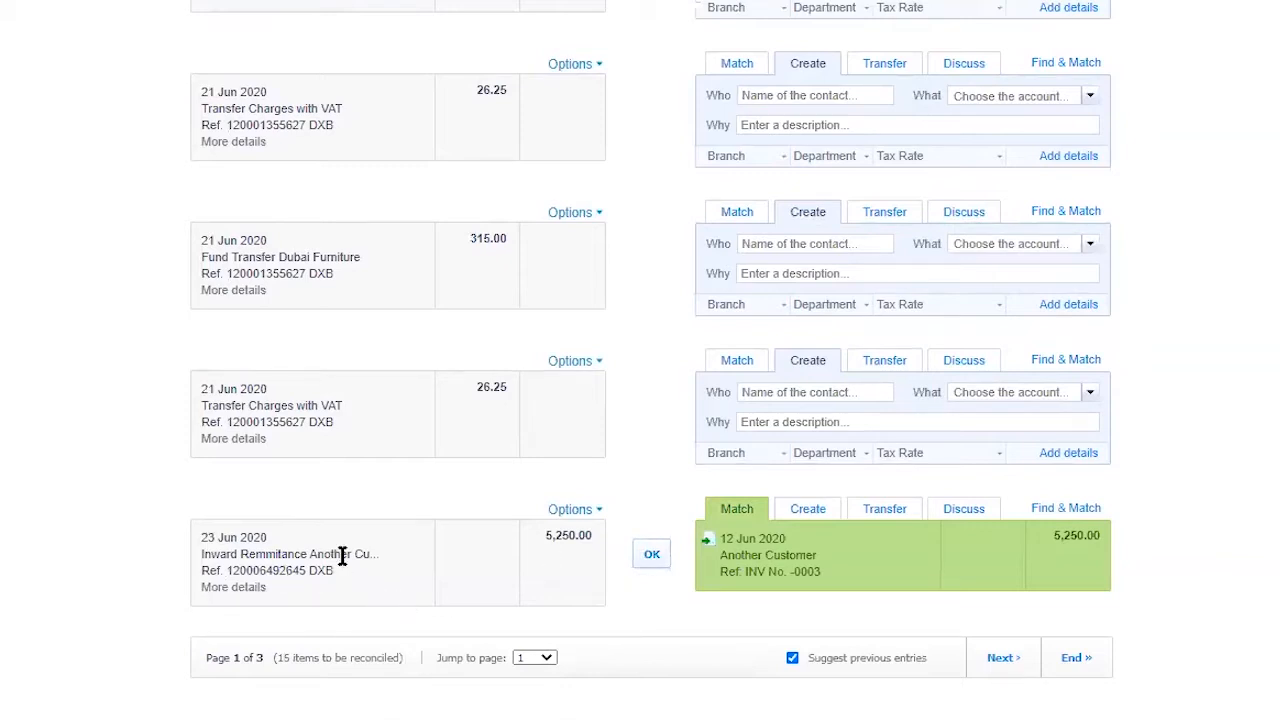
pyautogui.click(240, 597)
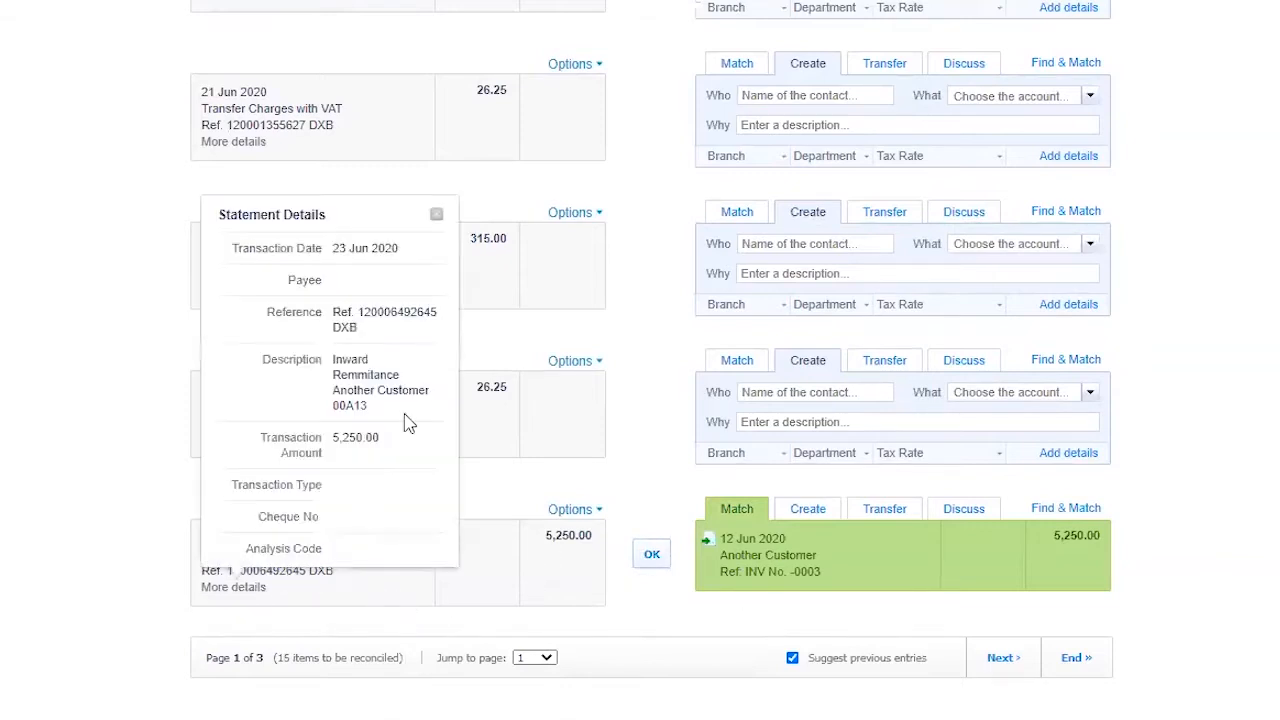
pyautogui.doubleClick(338, 405)
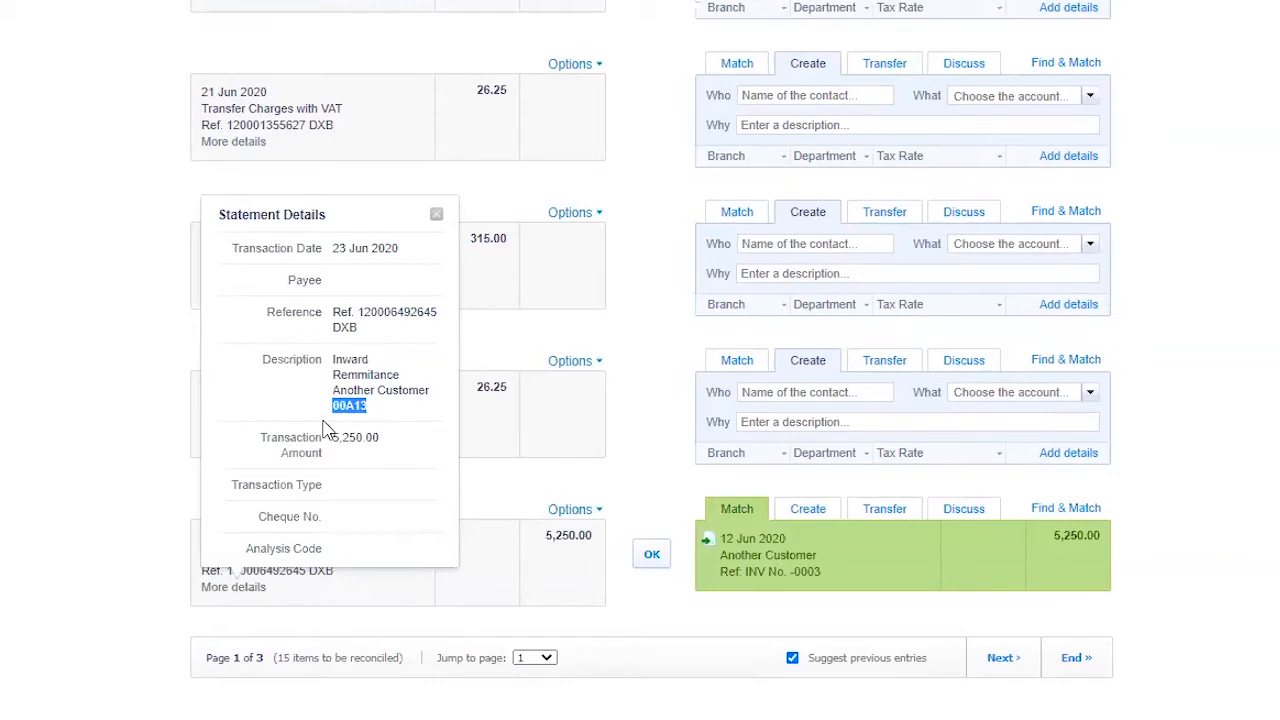
pyautogui.click(436, 214)
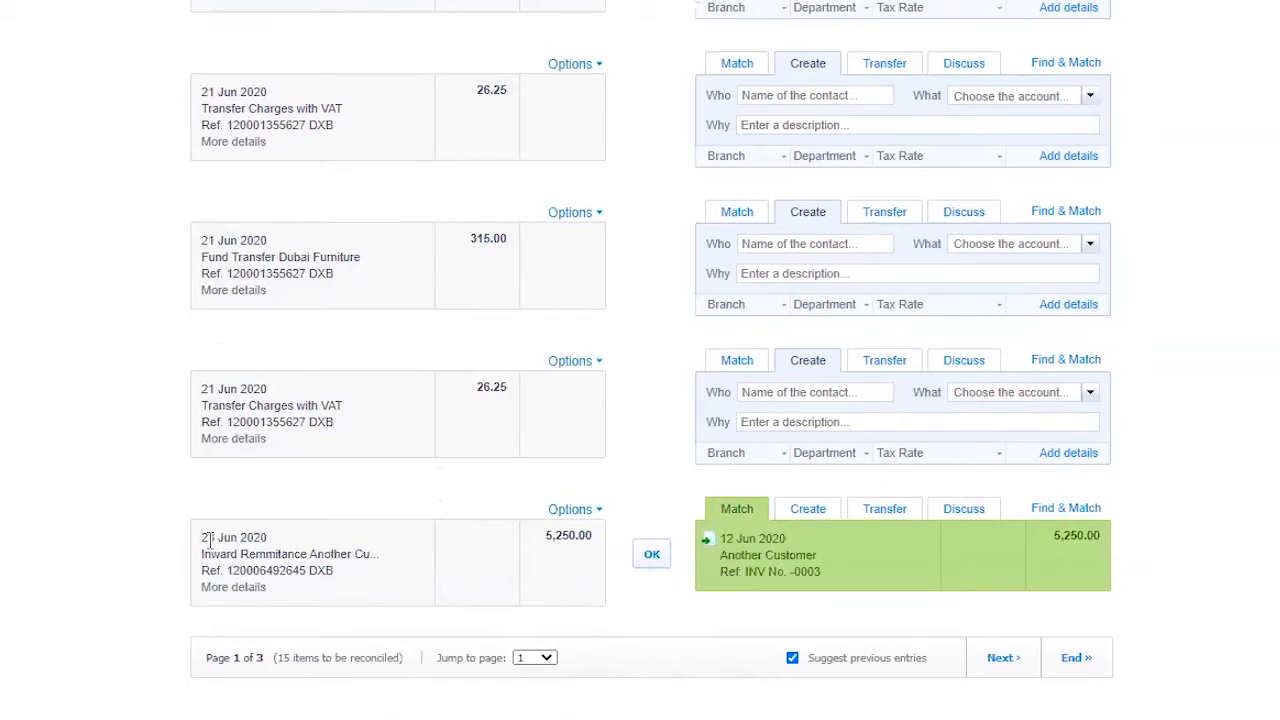
pyautogui.click(652, 558)
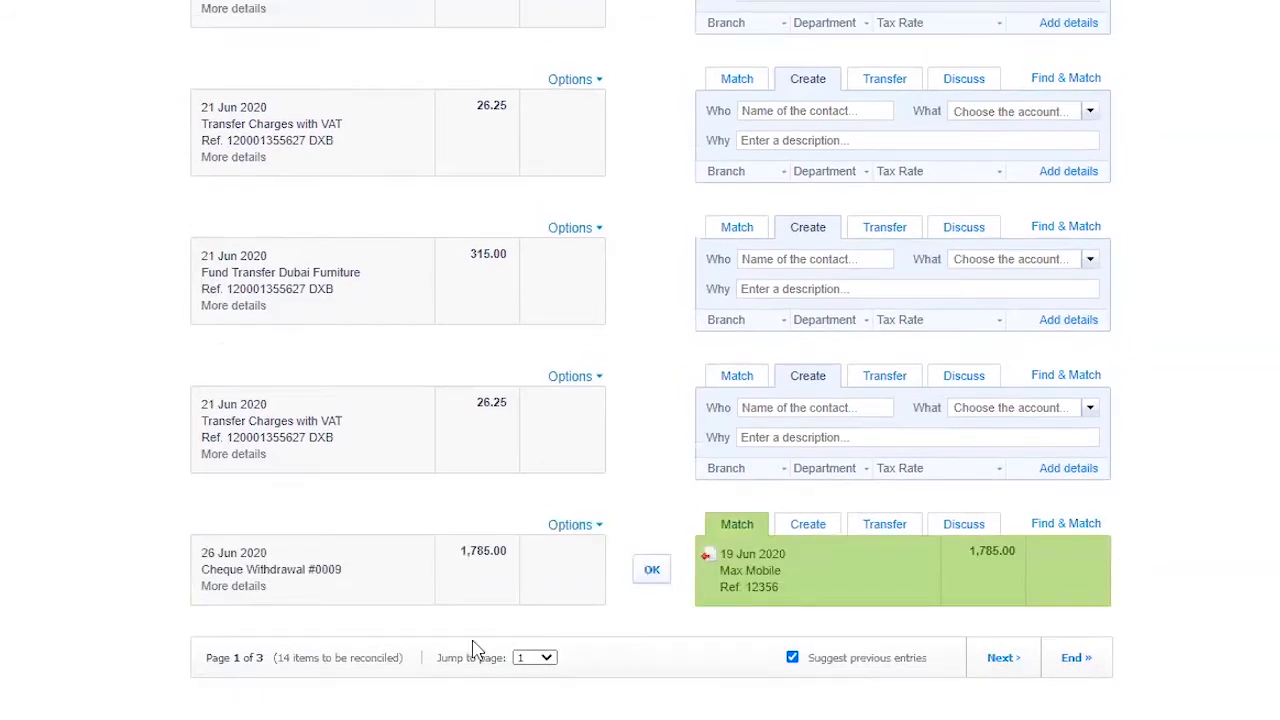
# Review the statement lines still unreconciled on the first page, and check the details of the 26 Jun Cheque Withdrawal #0009
pyautogui.scroll(5, 400, 400)
pyautogui.scroll(5, 294, 189)
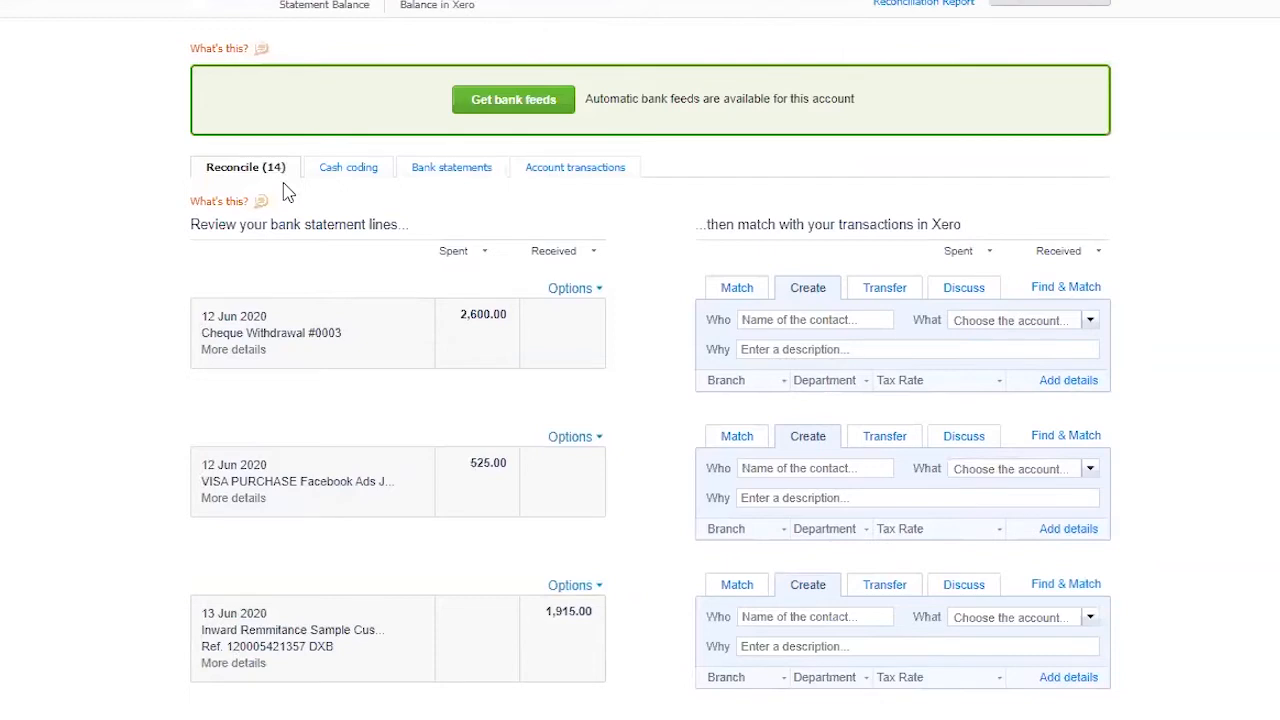
pyautogui.scroll(-10, 520, 420)
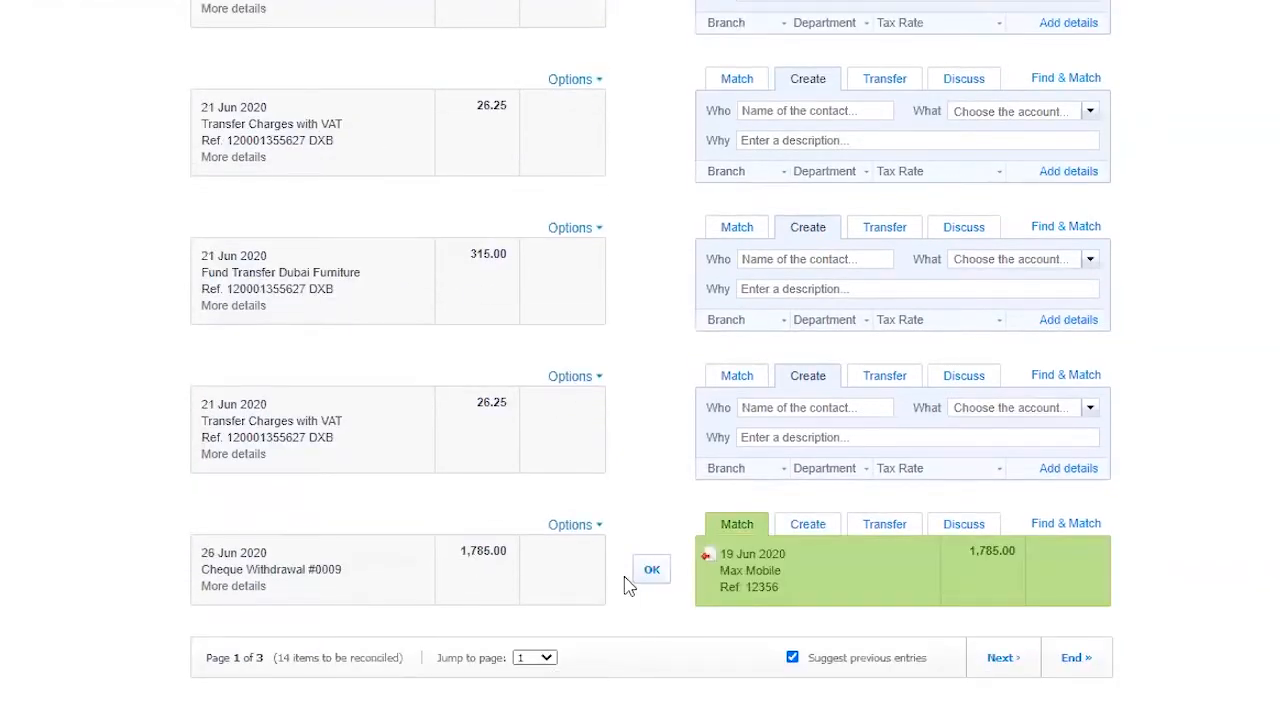
pyautogui.click(252, 590)
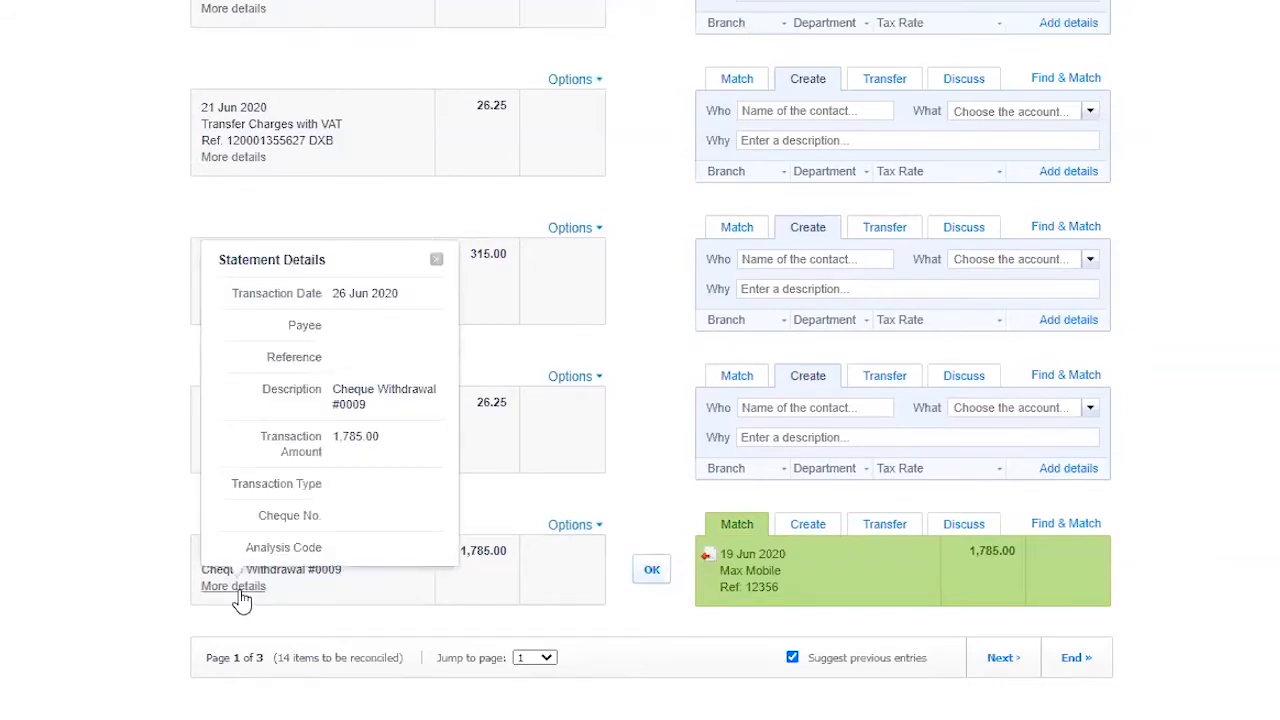
pyautogui.click(436, 261)
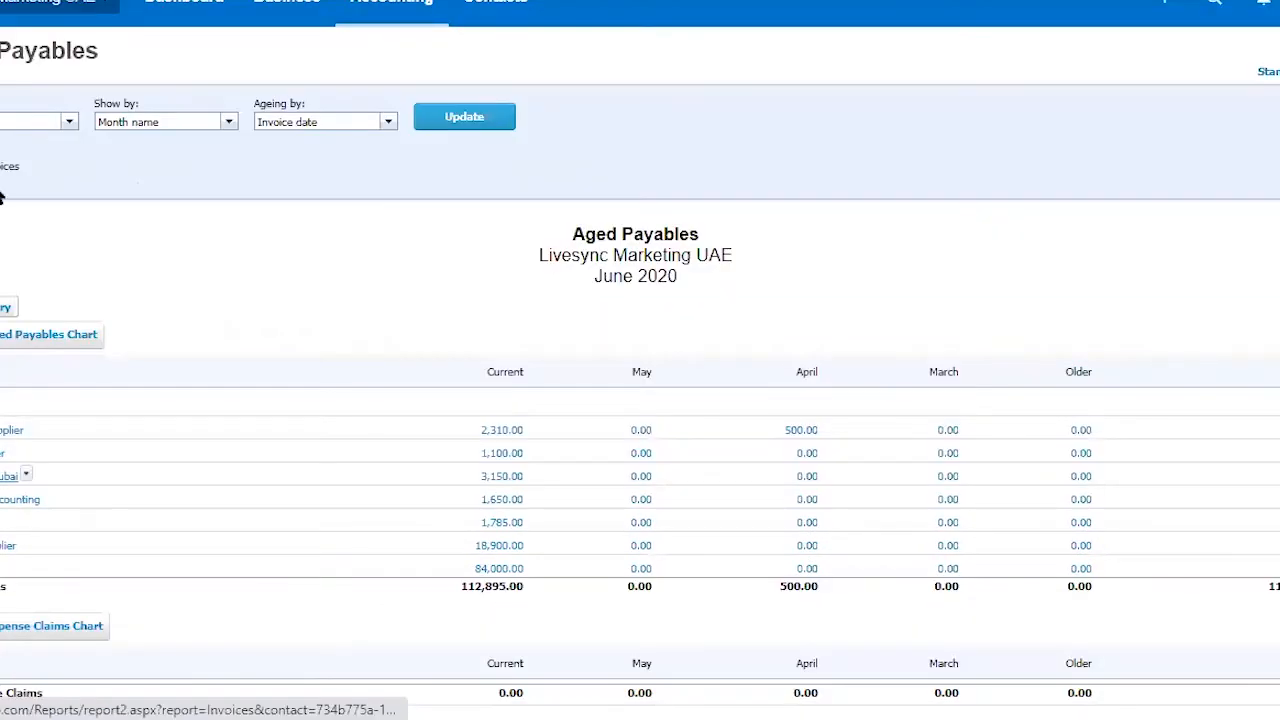
# Show the individual bills in the June 2020 Aged Payables report, and open Max Mobile's bill 12356 to examine its details
pyautogui.click(505, 545)
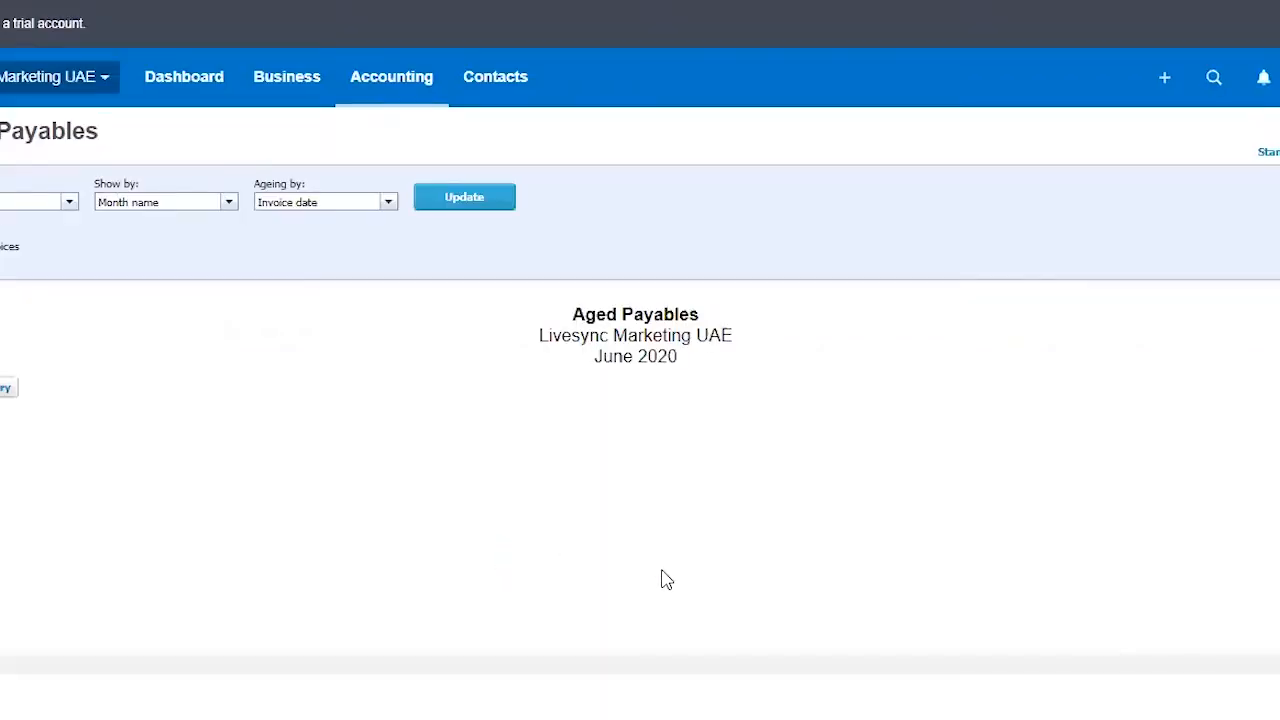
pyautogui.scroll(-4, 278, 474)
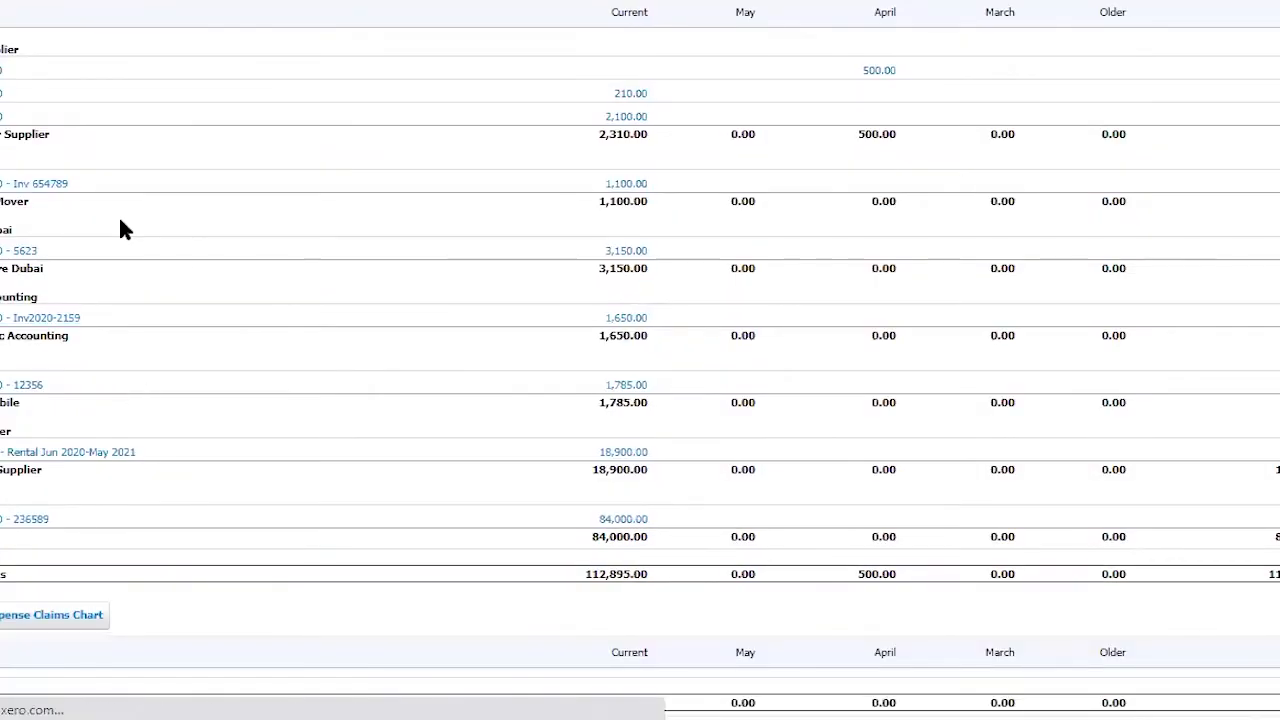
pyautogui.rightClick(630, 395)
pyautogui.click(668, 406)
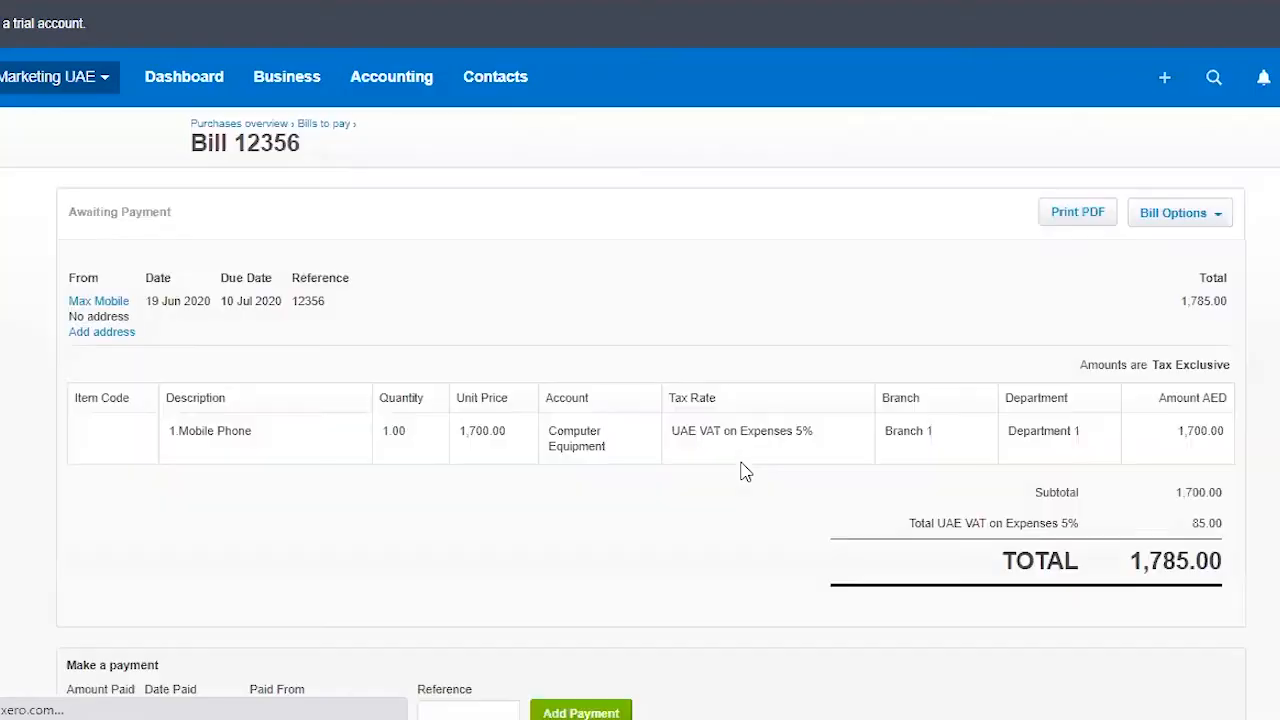
pyautogui.scroll(-3, 1137, 566)
pyautogui.scroll(2, 998, 460)
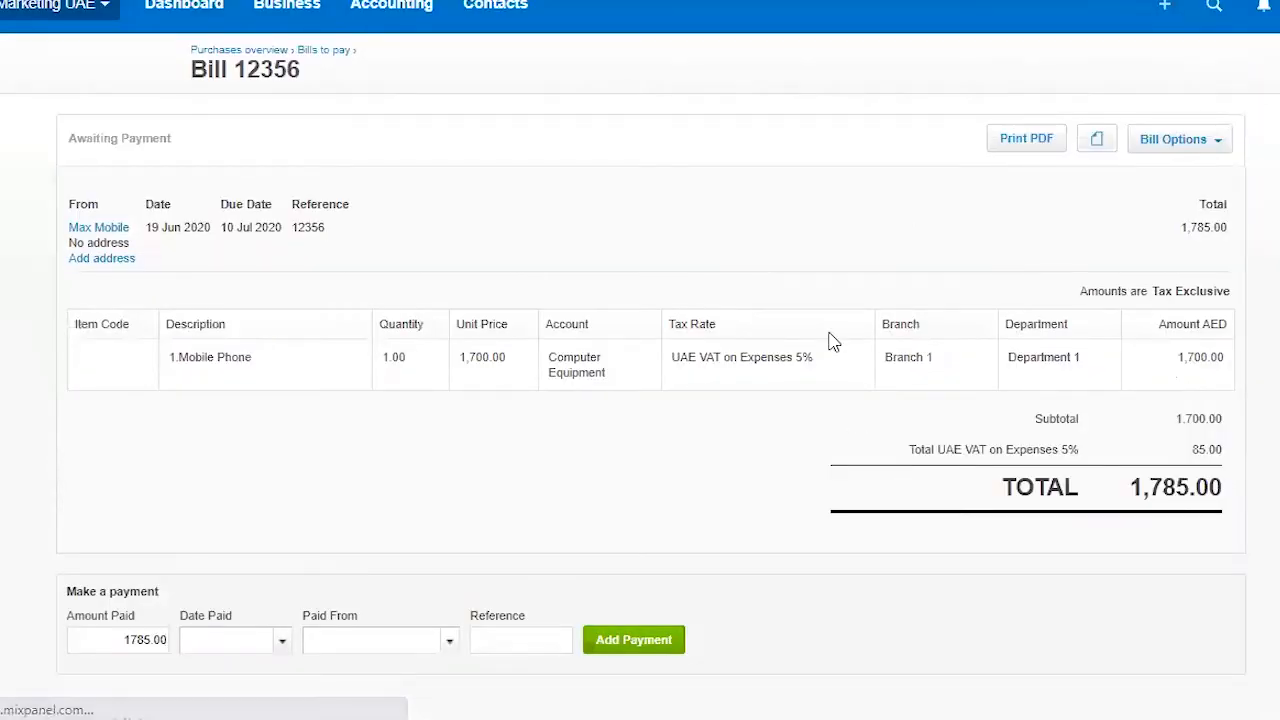
# Check the statement details of cheque withdrawal #0009, and reconcile that line with Max Mobile bill 12356
pyautogui.hotkey('ctrl', 'w')
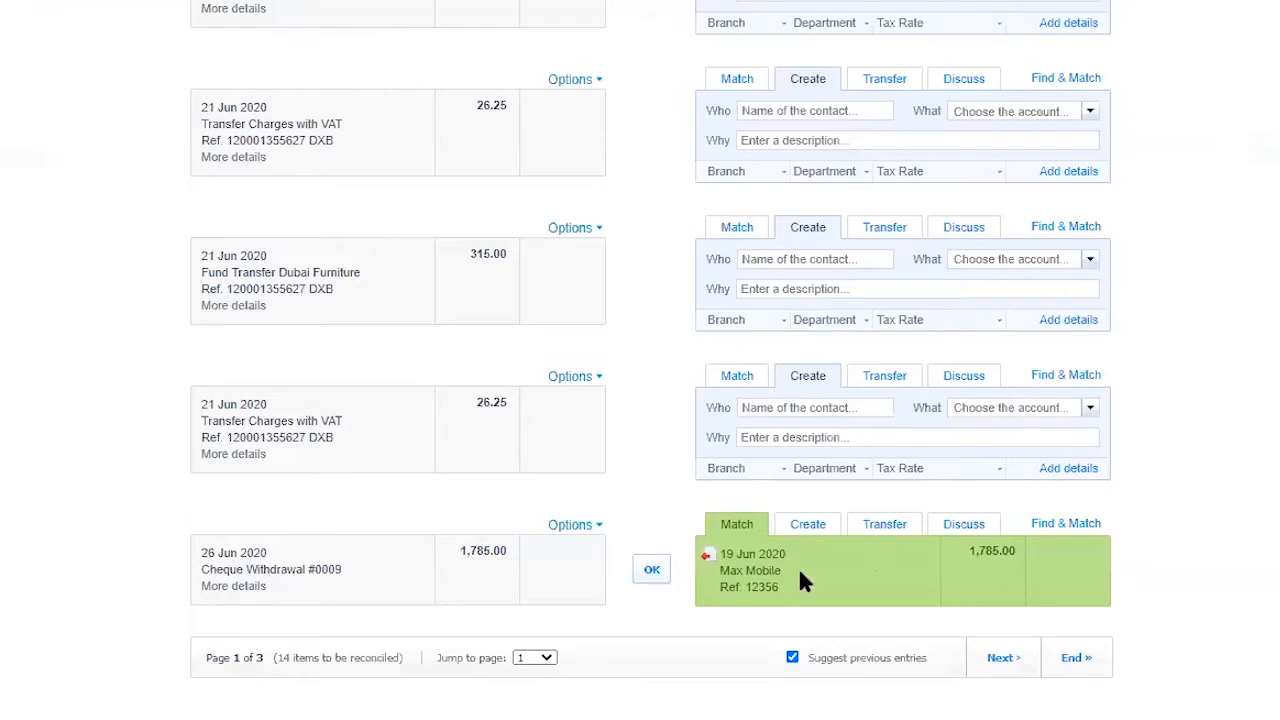
pyautogui.click(236, 587)
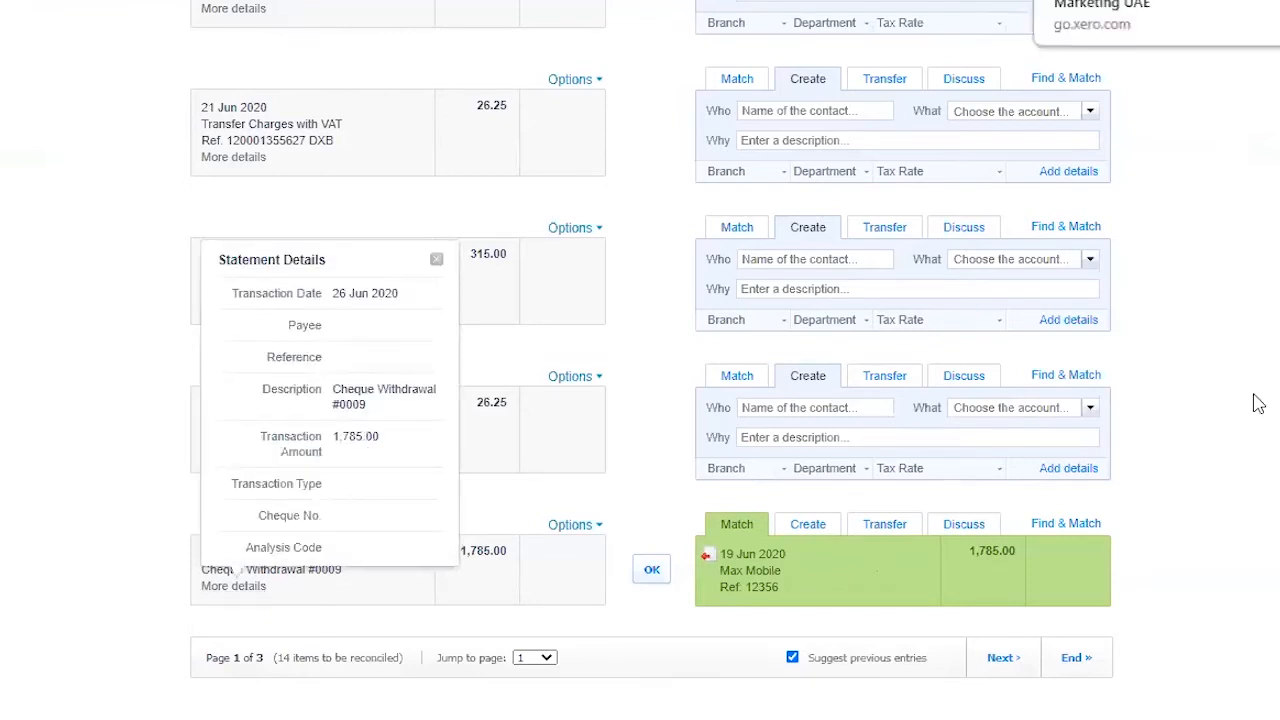
pyautogui.click(436, 259)
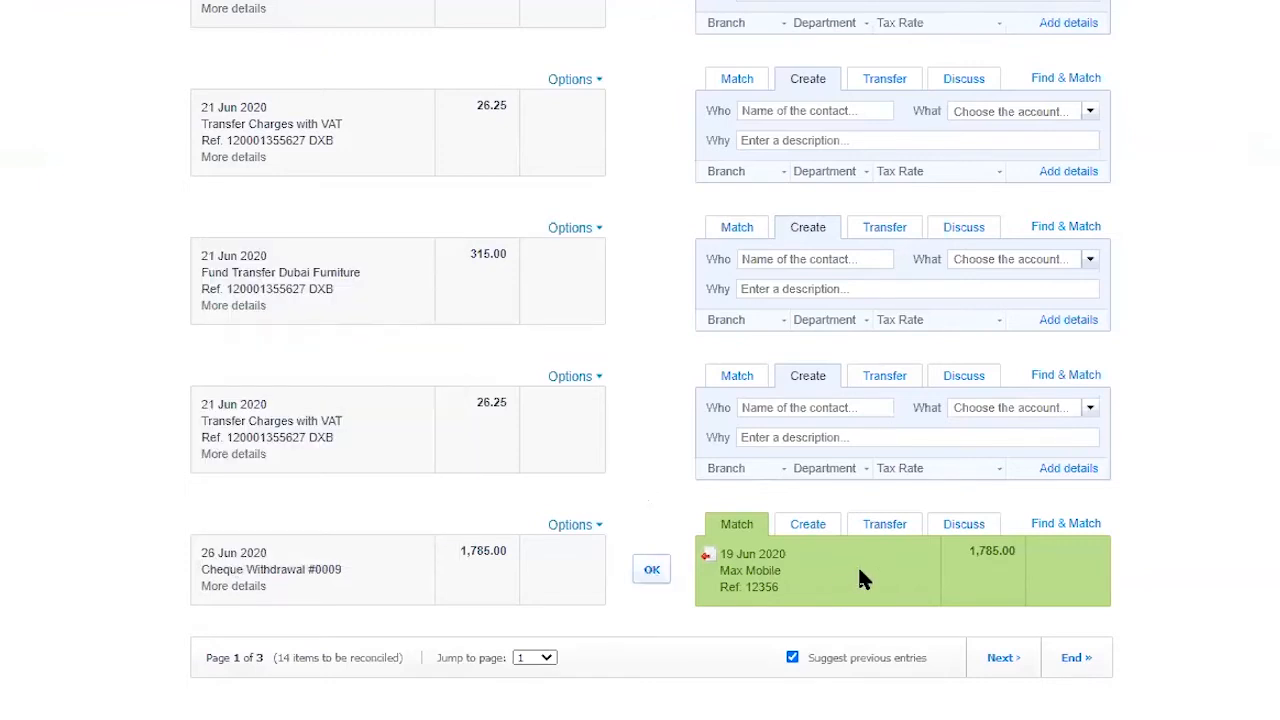
pyautogui.click(650, 572)
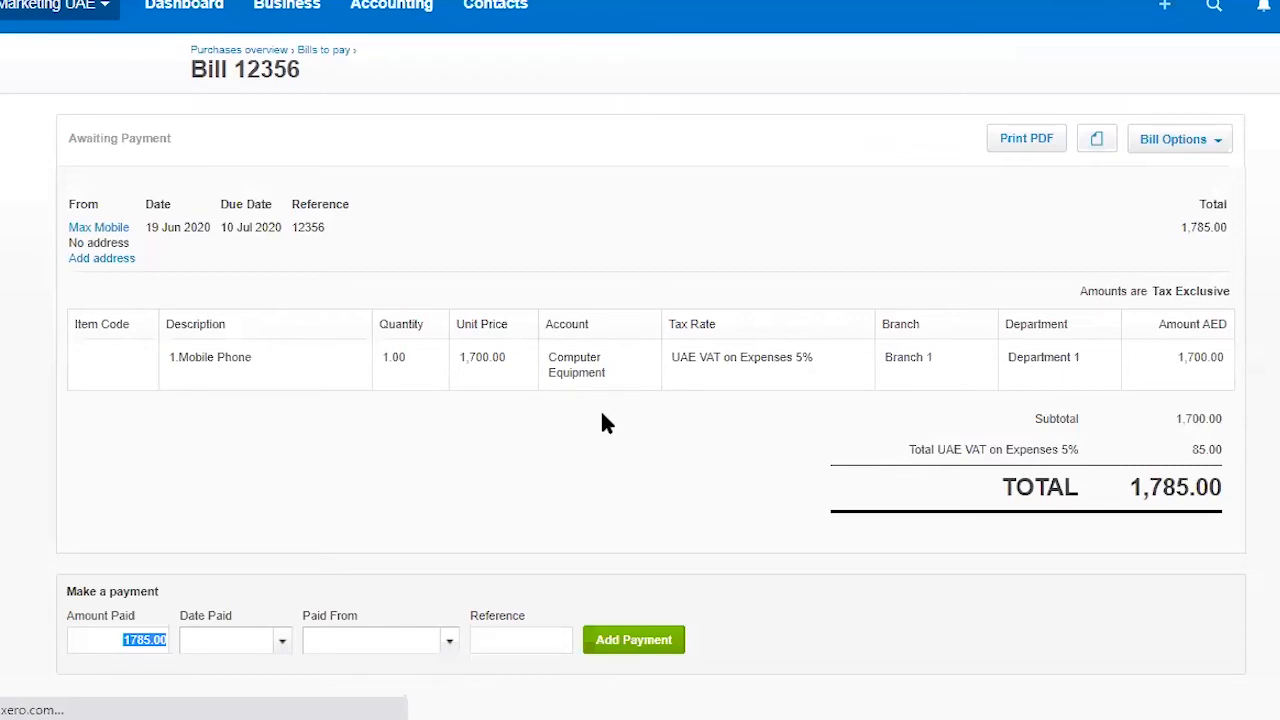
pyautogui.press('Return')
# Reconcile cheque withdrawal #00011 with the petty cash transfer, and the interest income line using the RAK Bank Interest Income rule
pyautogui.scroll(-2, 1097, 341)
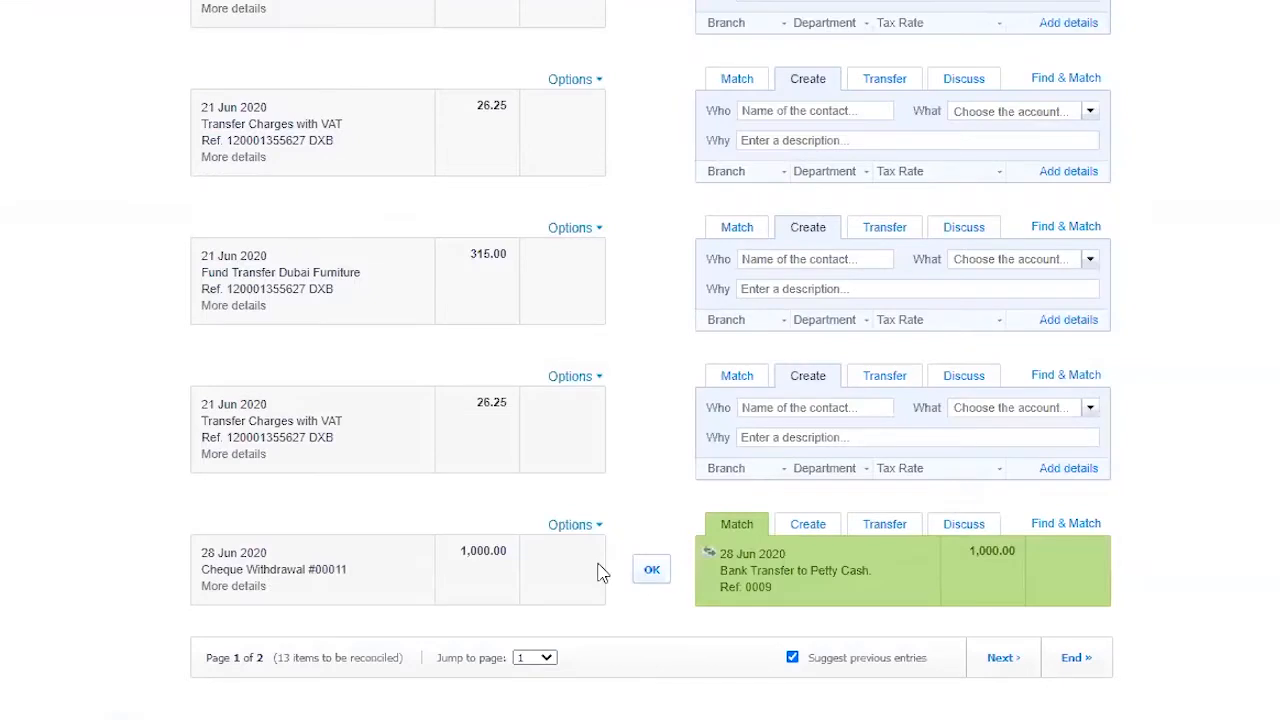
pyautogui.click(651, 578)
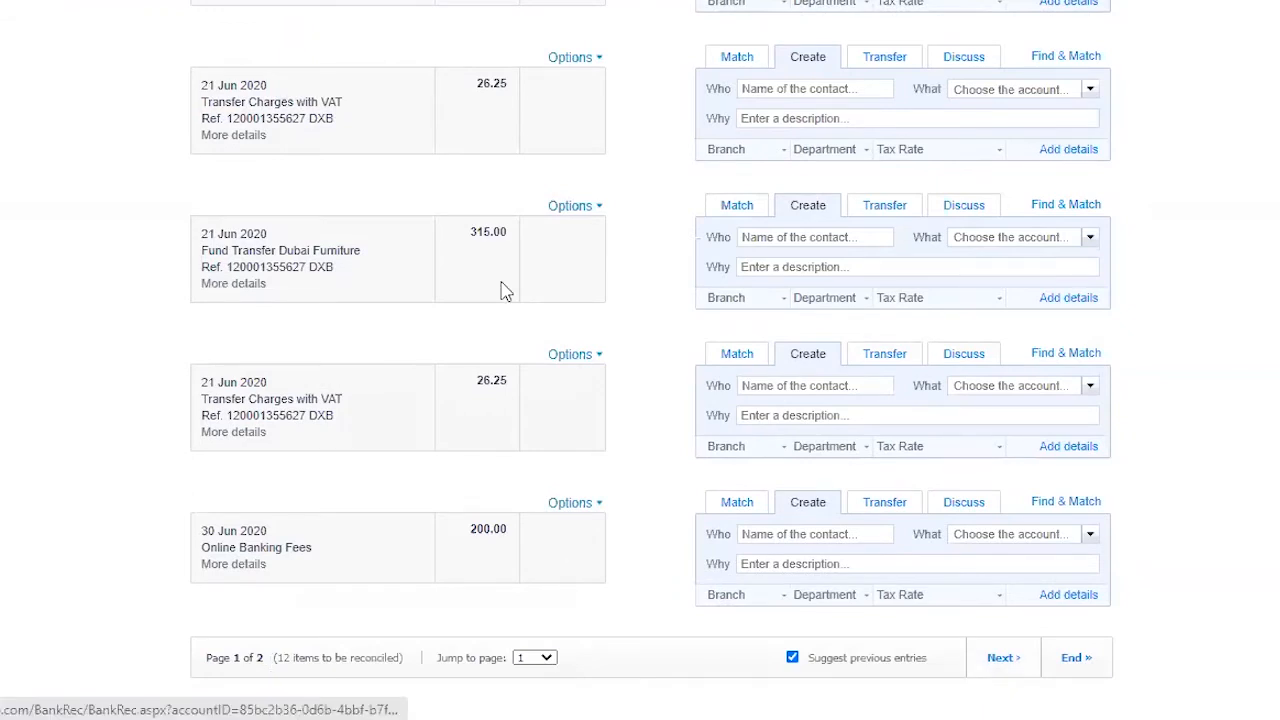
pyautogui.scroll(6, 508, 288)
pyautogui.scroll(-6, 528, 395)
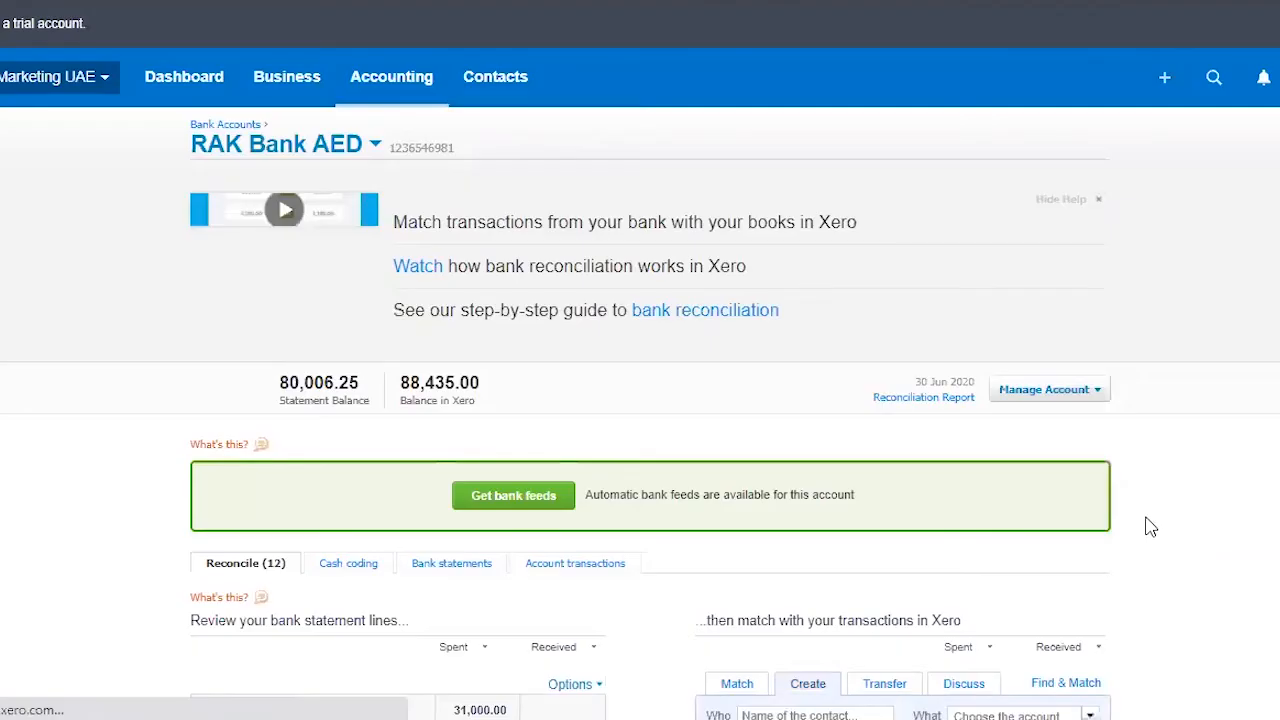
pyautogui.scroll(-3, 1148, 524)
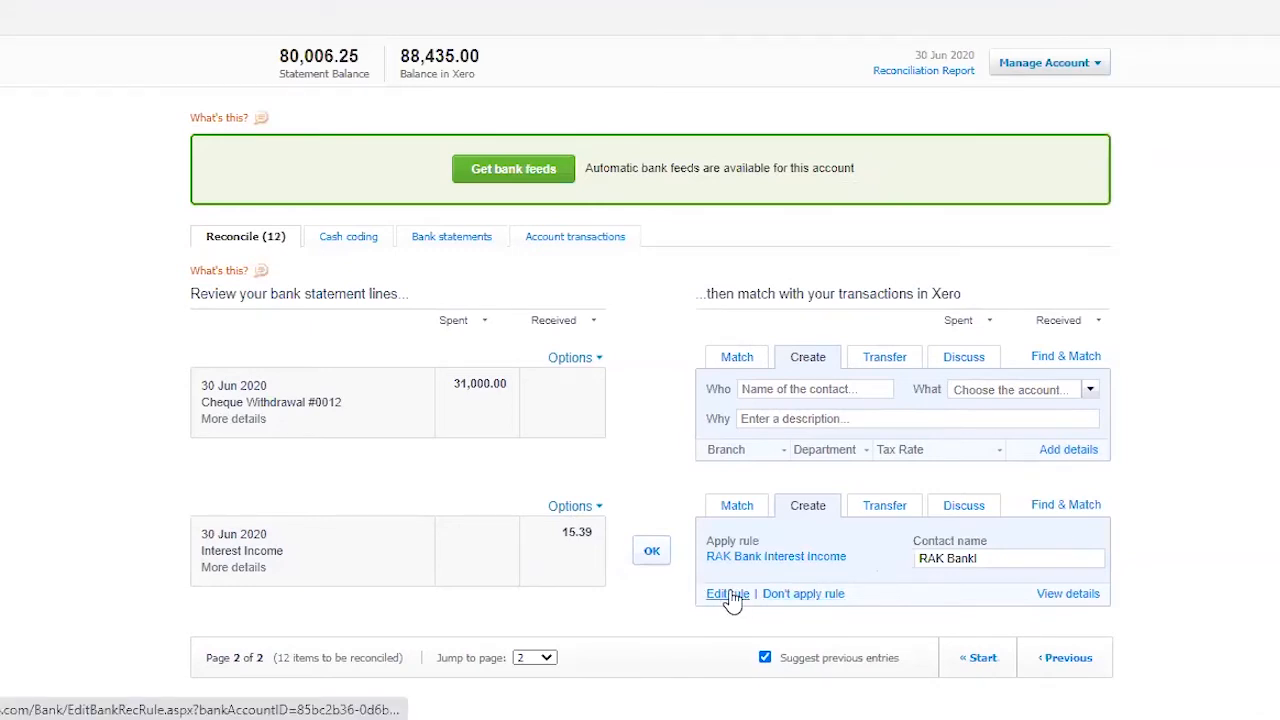
pyautogui.click(651, 556)
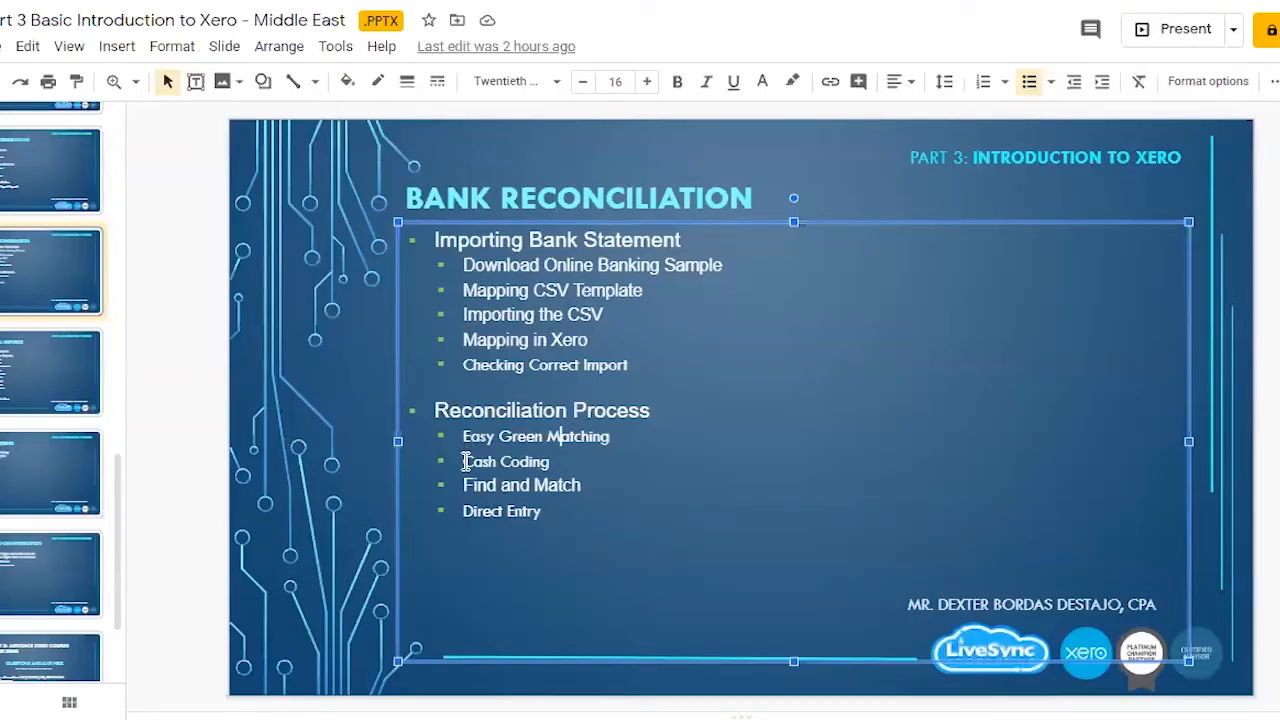
# Highlight Cash Coding on the Bank Reconciliation slide, and switch to Xero to review the account transactions' reconciliation status
pyautogui.moveTo(466, 461); pyautogui.dragTo(571, 463)
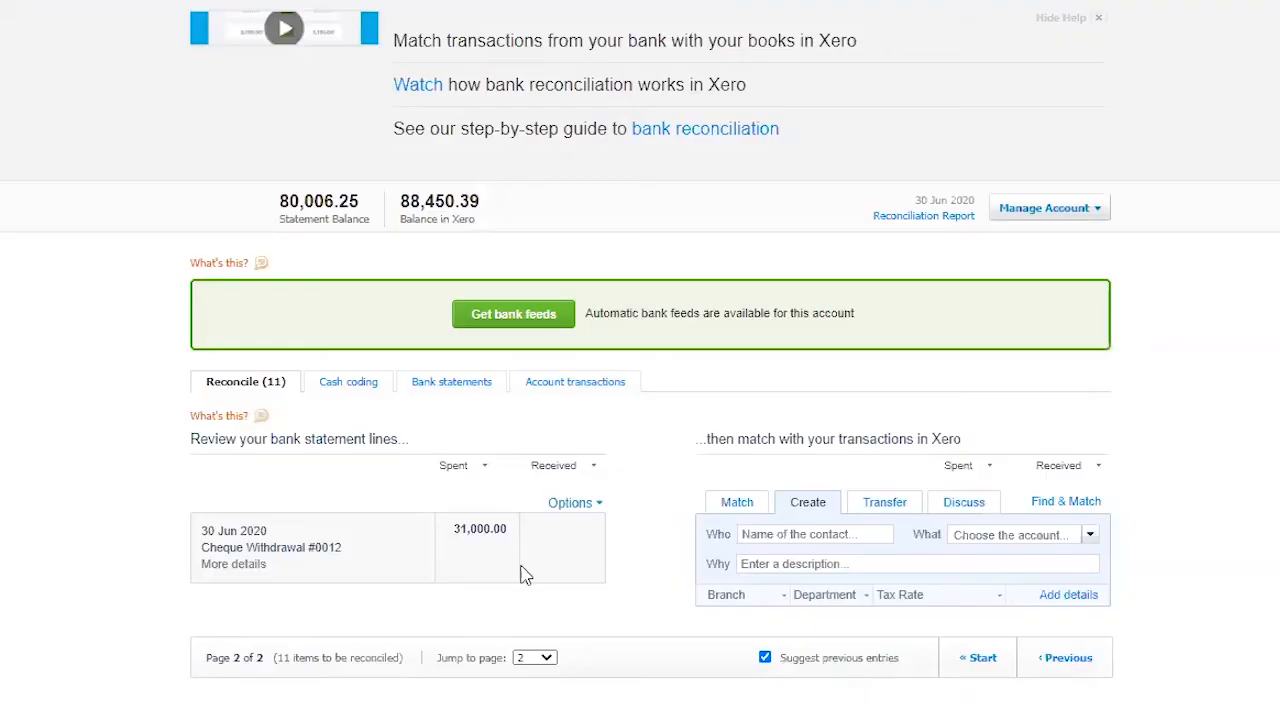
pyautogui.click(556, 390)
pyautogui.scroll(-4, 1252, 457)
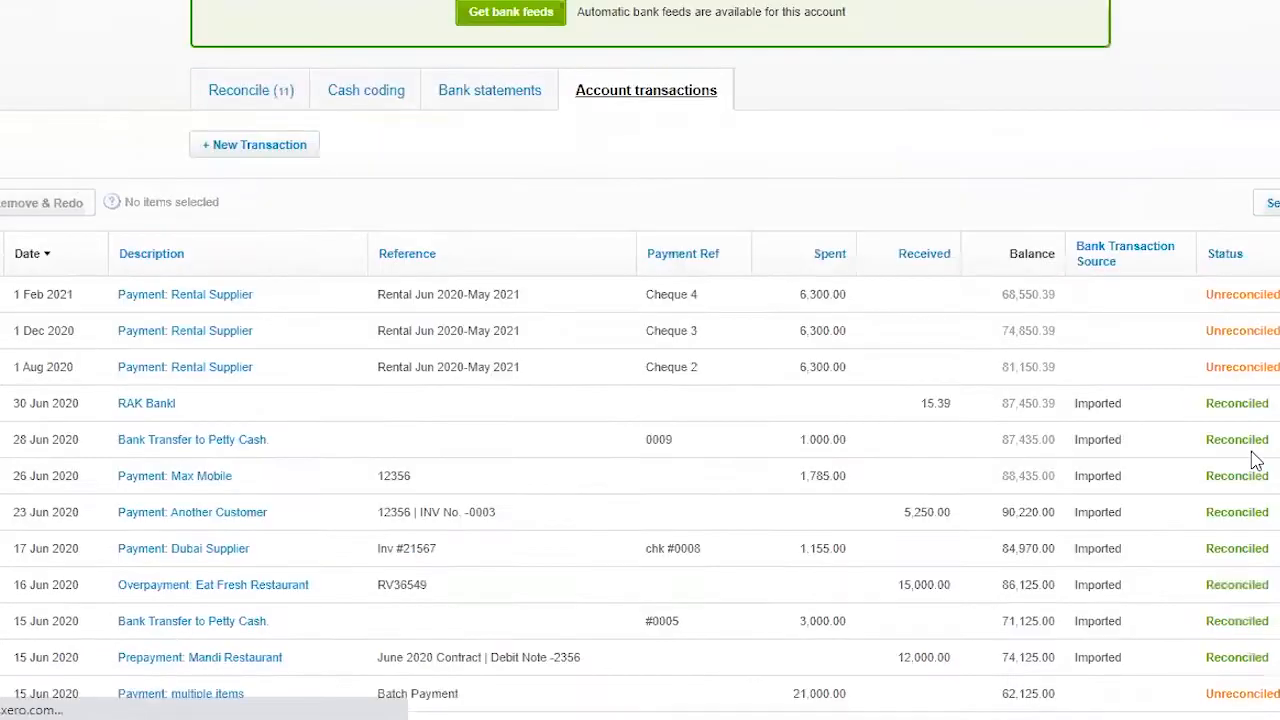
pyautogui.scroll(4, 849, 380)
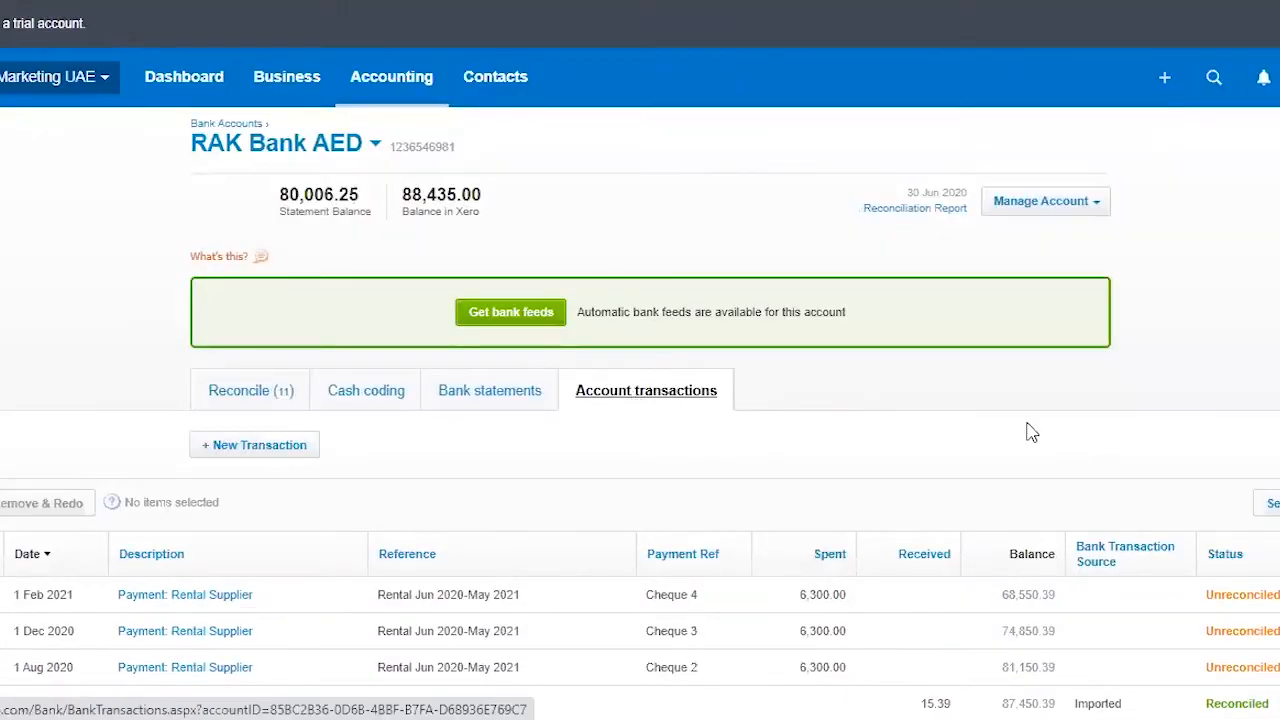
pyautogui.scroll(-5, 1030, 432)
pyautogui.scroll(-2, 1245, 440)
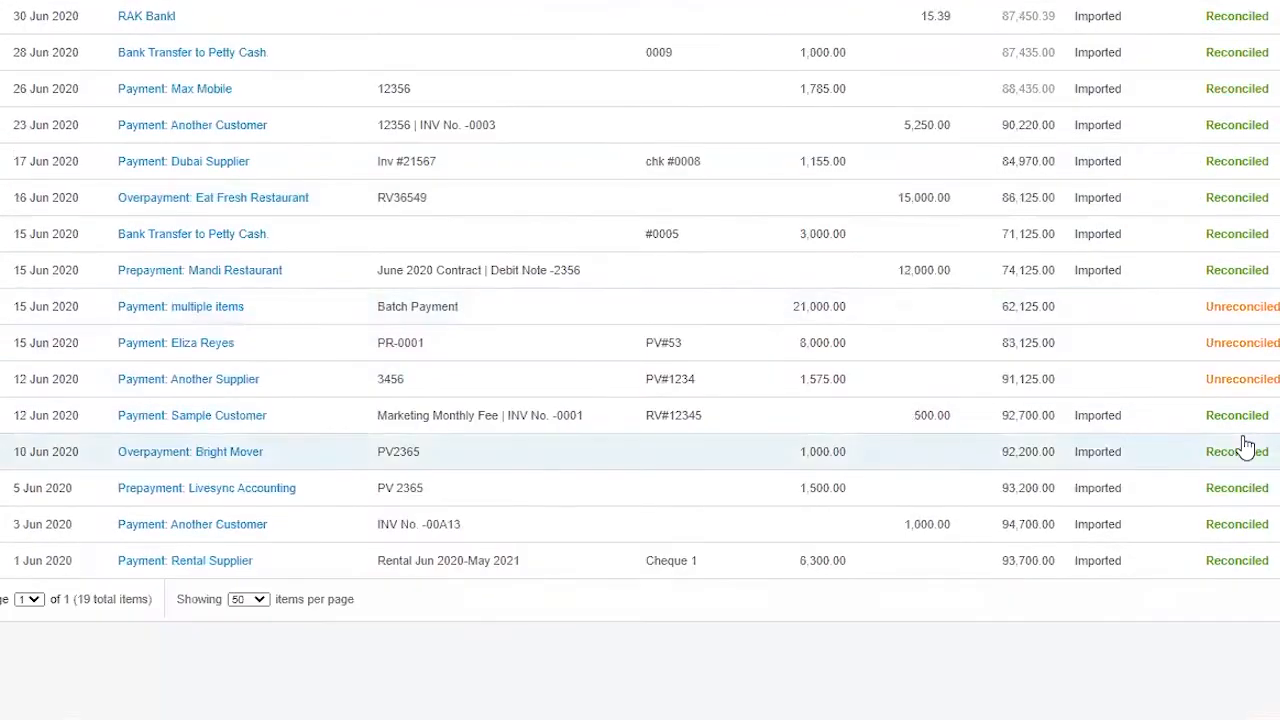
# Review the imported bank statement lines of the RAK Bank AED account and their reconciliation status
pyautogui.scroll(4, 1248, 435)
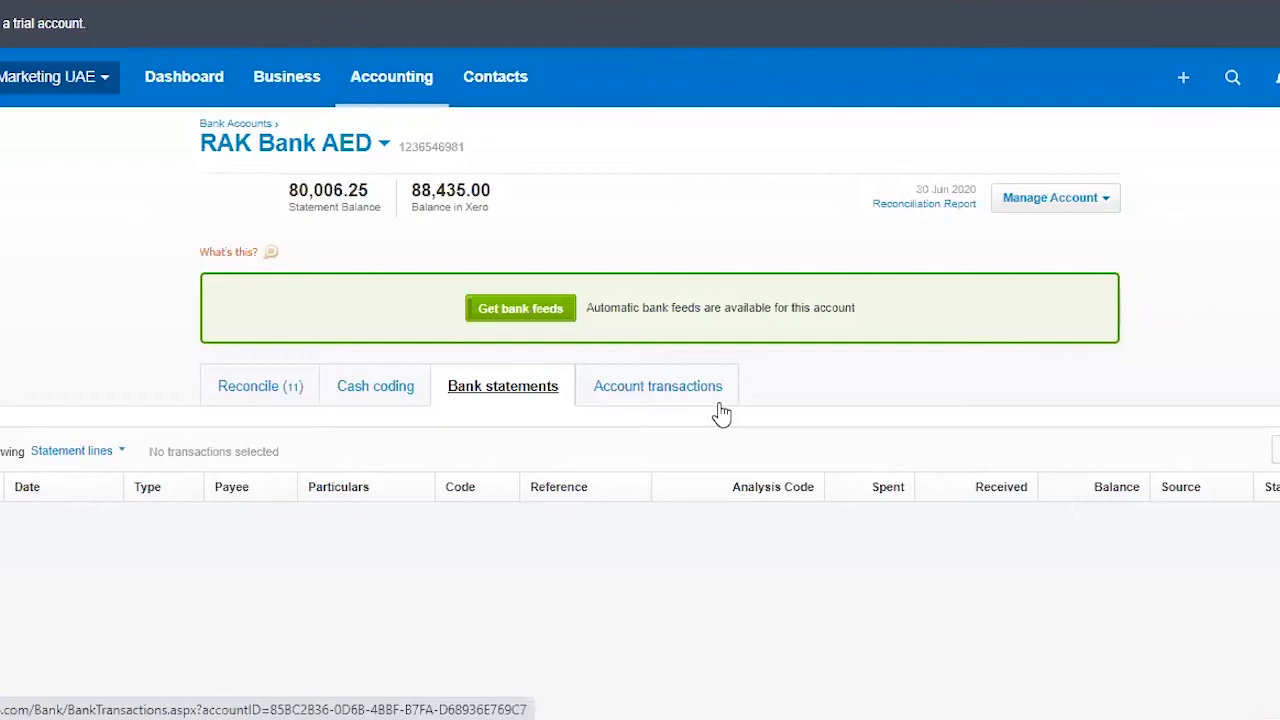
pyautogui.scroll(-10, 1131, 294)
pyautogui.scroll(-3, 1237, 214)
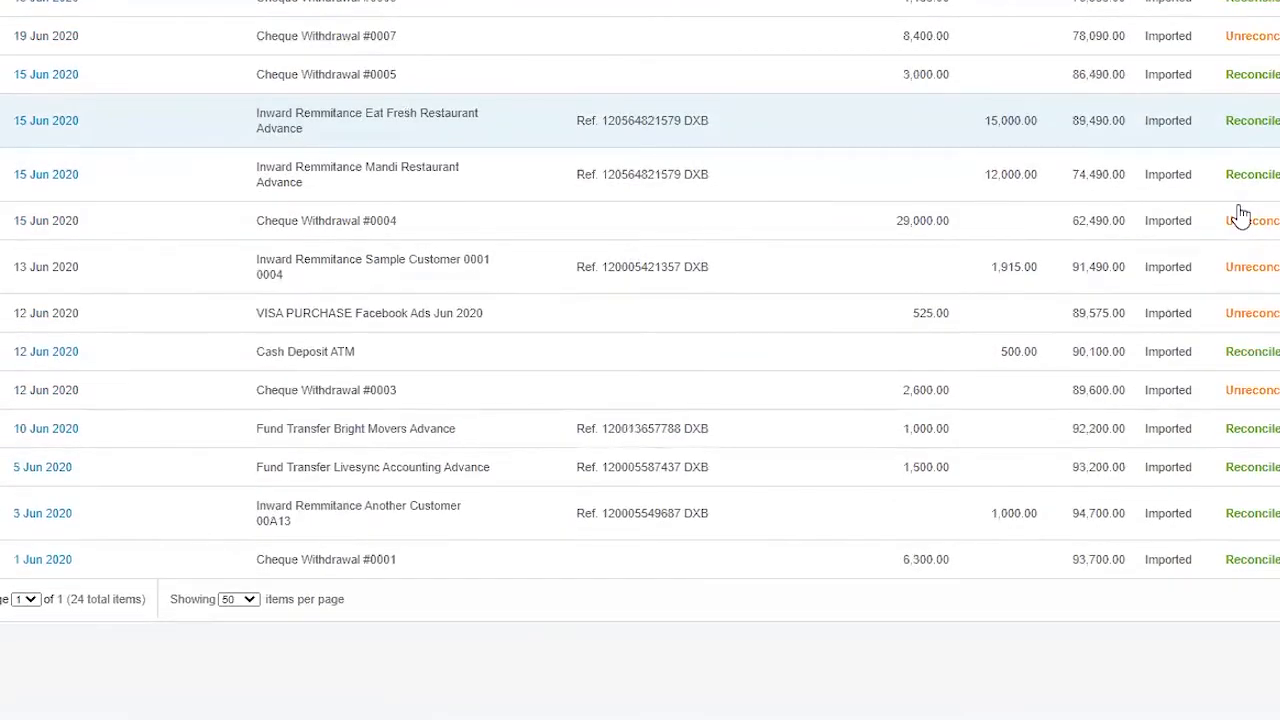
pyautogui.scroll(10, 903, 217)
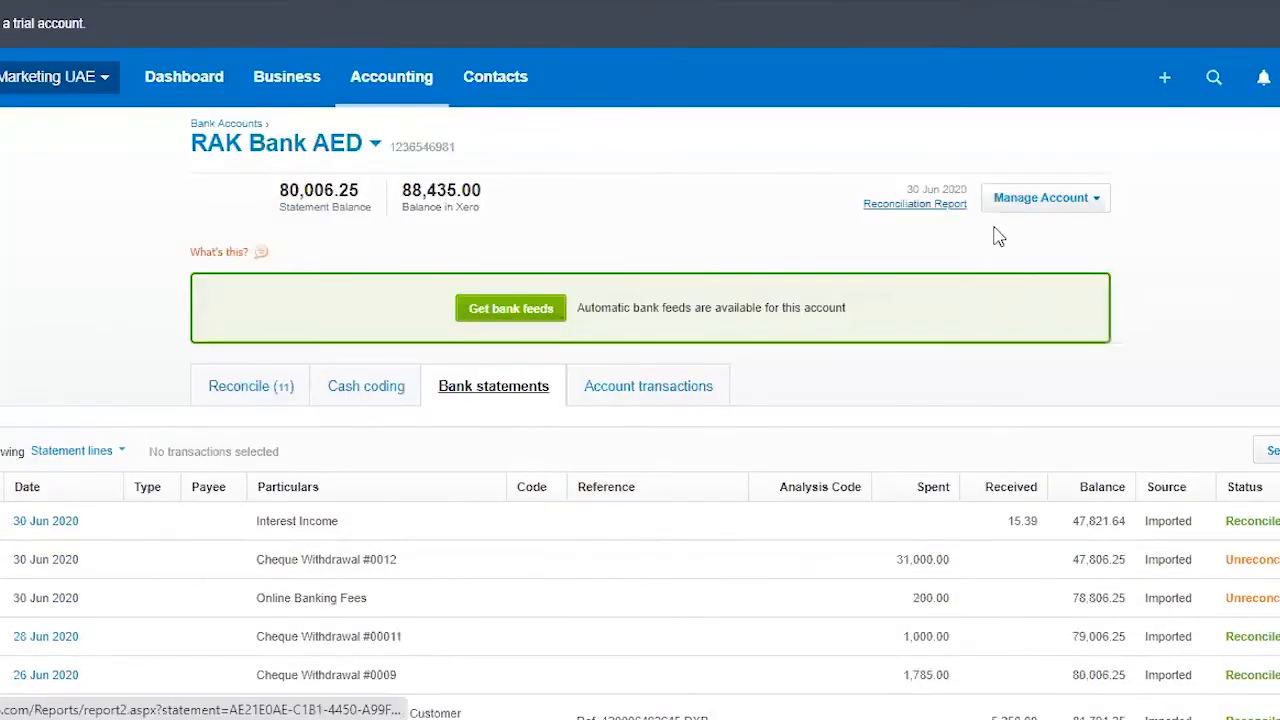
# Open the account's reconciliation report in a separate tab, examine the Bank Reconciliation Summary, and return to the bank statements
pyautogui.rightClick(933, 208)
pyautogui.click(1000, 221)
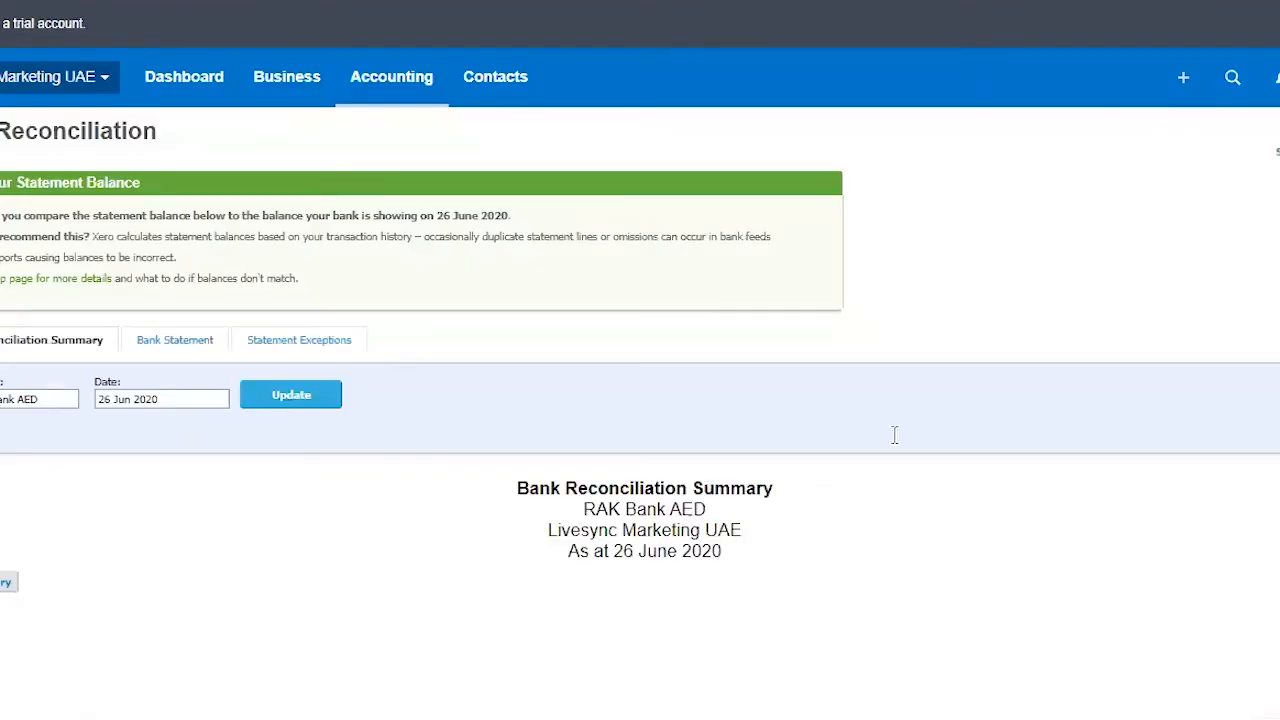
pyautogui.scroll(-5, 931, 460)
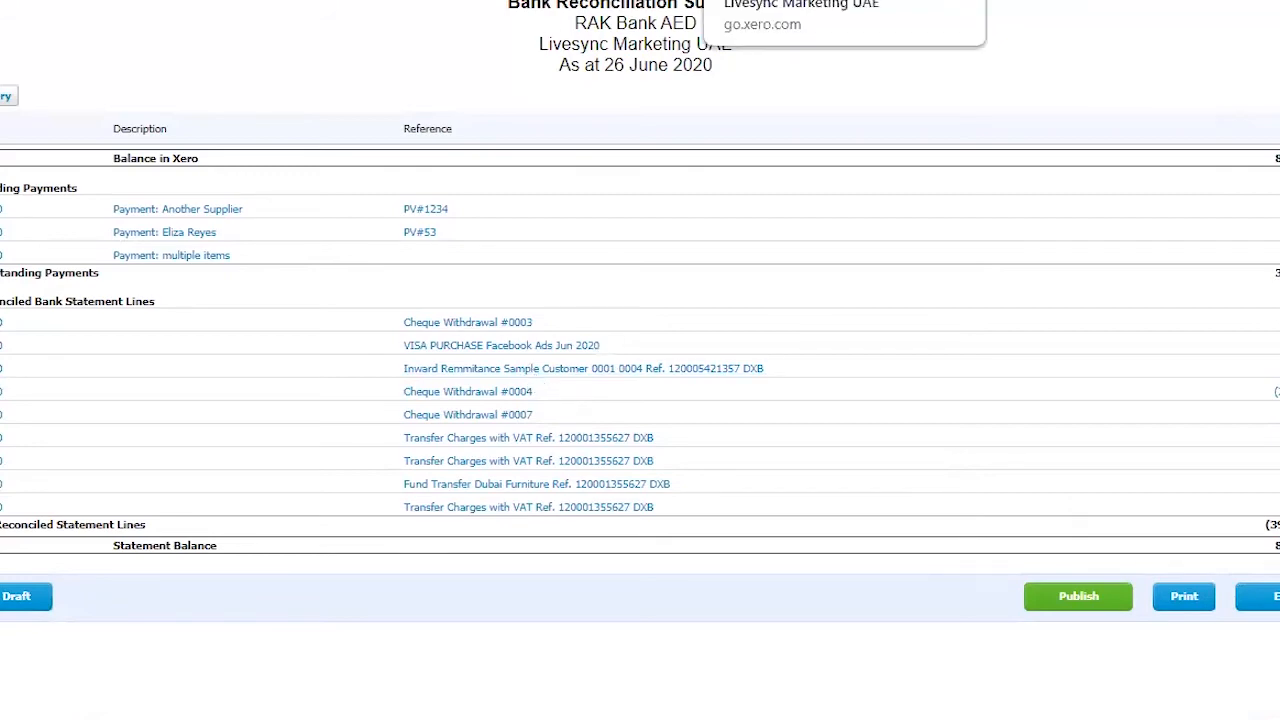
pyautogui.click(770, 1)
# Compare the imported Transfer Charges with VAT lines with the matching rows in the Livesync Marketing UAE workbook in Excel
pyautogui.scroll(-1, 613, 570)
pyautogui.scroll(-5, 613, 570)
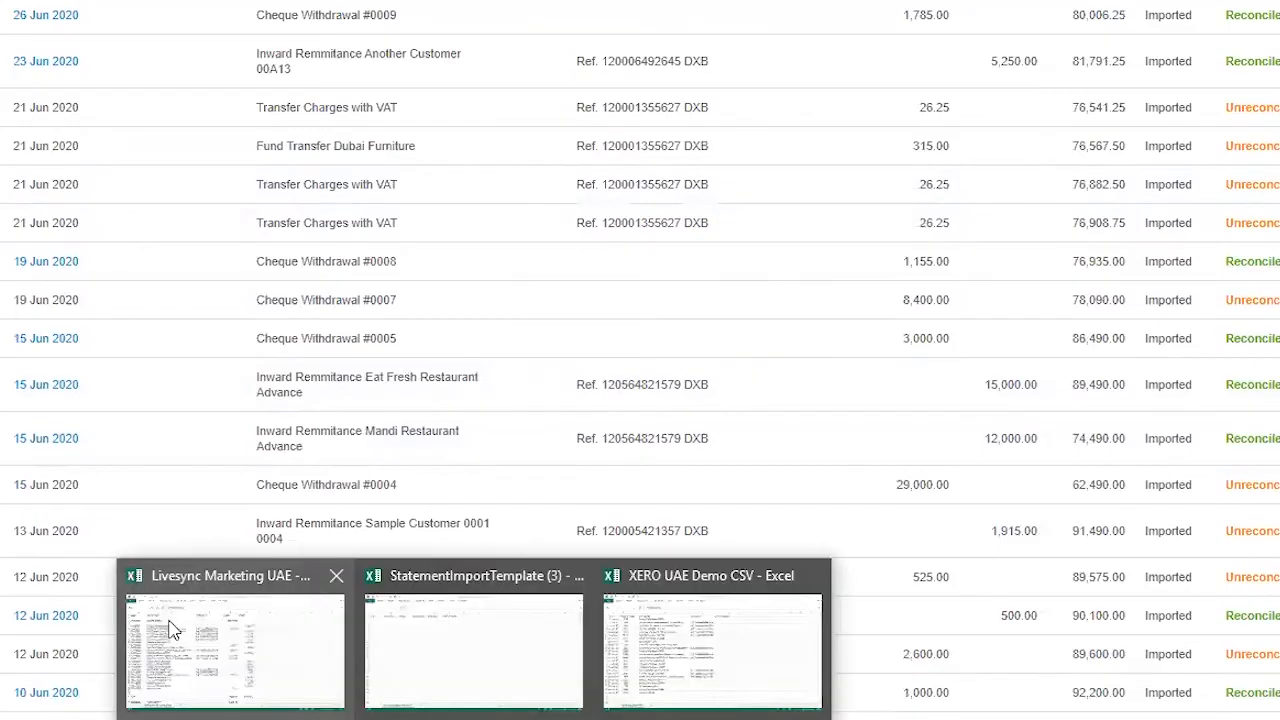
pyautogui.click(168, 622)
pyautogui.moveTo(768, 231); pyautogui.dragTo(133, 229)
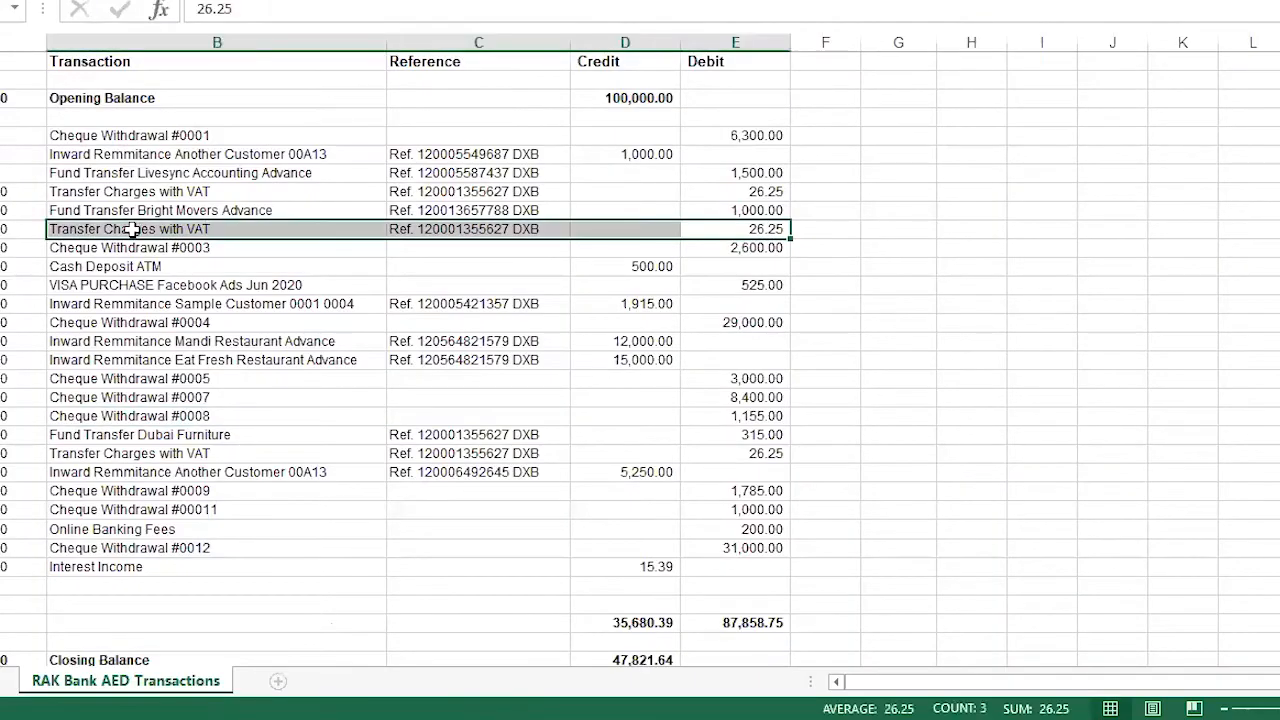
pyautogui.moveTo(750, 192); pyautogui.dragTo(152, 198)
pyautogui.moveTo(750, 229); pyautogui.dragTo(198, 229)
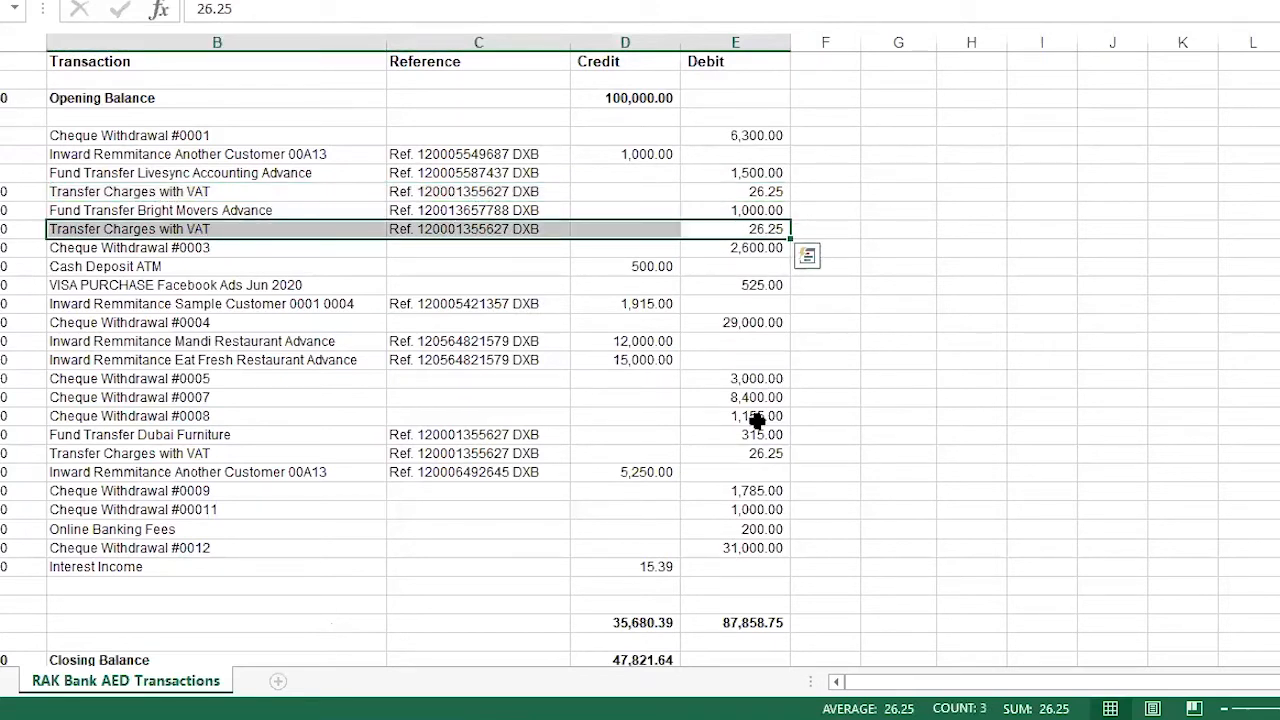
pyautogui.moveTo(777, 455); pyautogui.dragTo(135, 457)
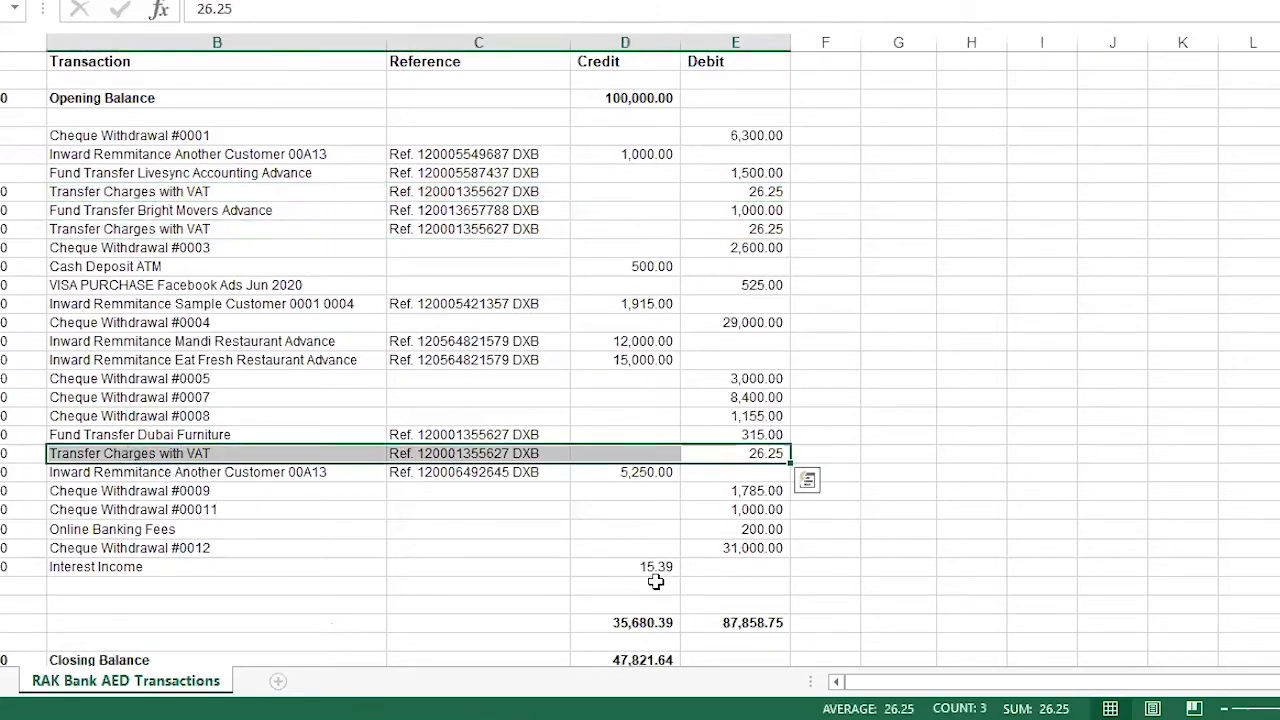
pyautogui.click(1052, 529)
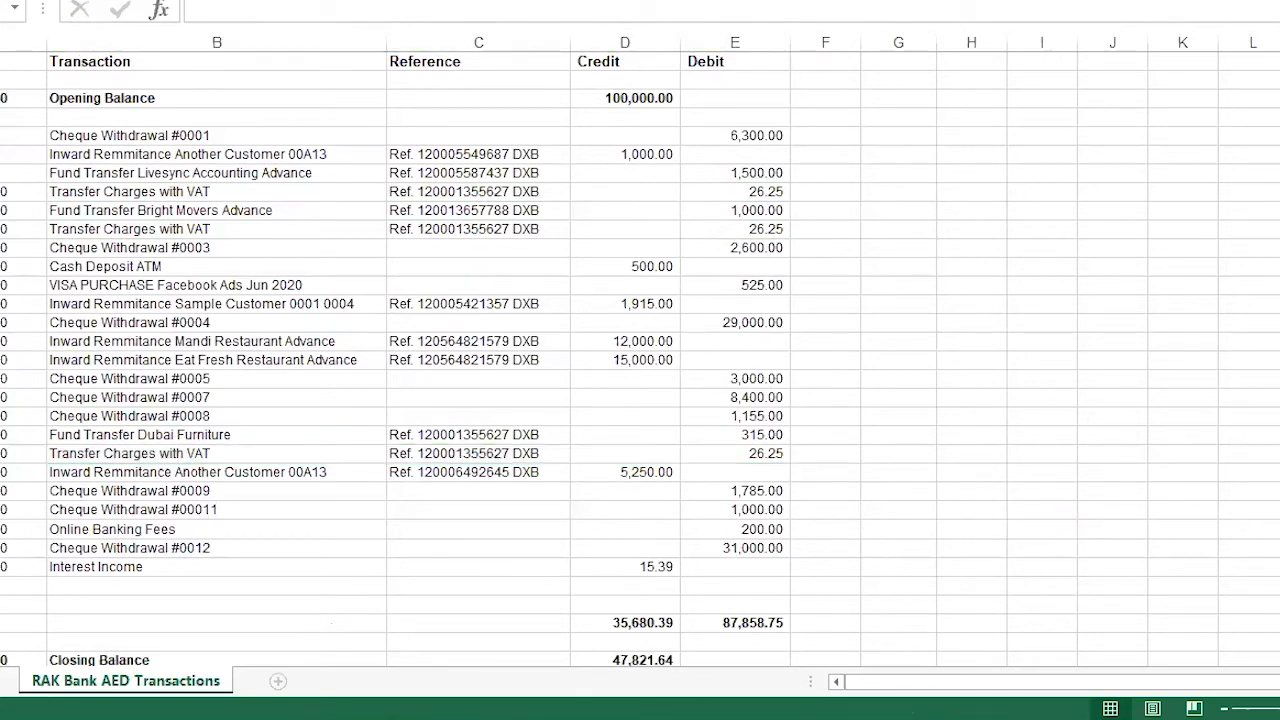
pyautogui.click(118, 659)
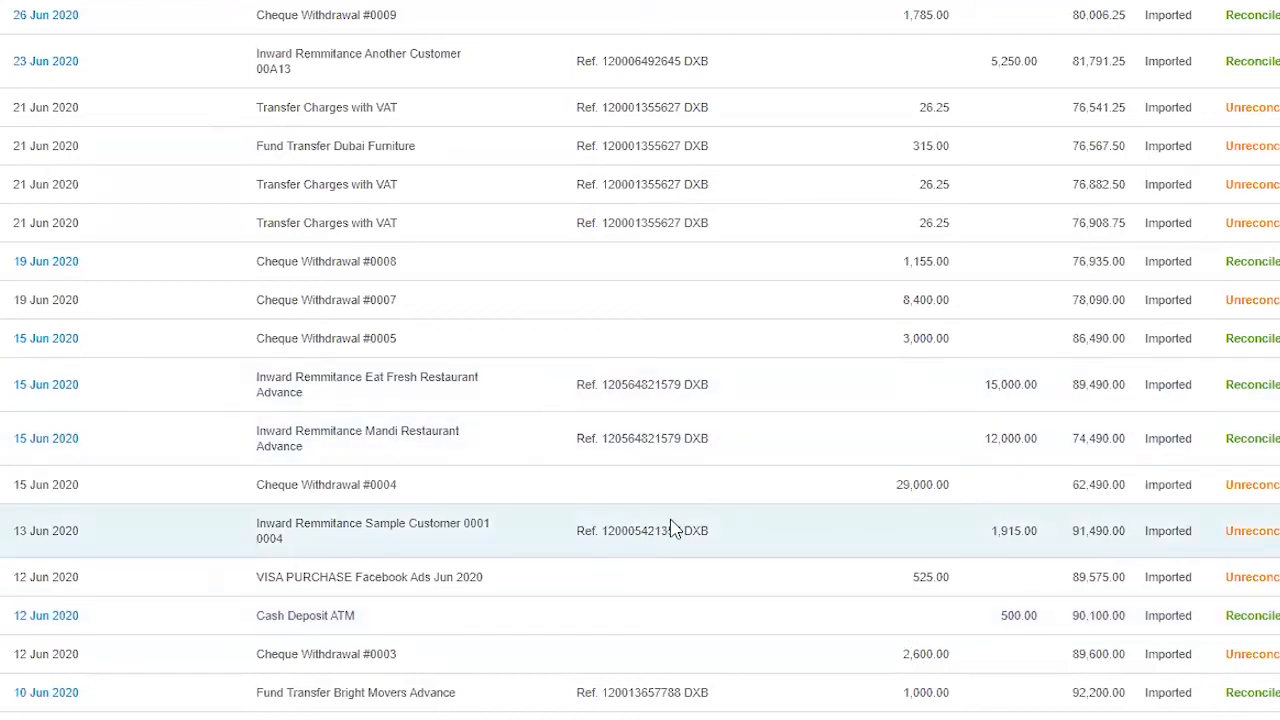
# Open cash coding with suggested-match lines shown, and try out the payee and account cells of several statement lines
pyautogui.scroll(5, 672, 530)
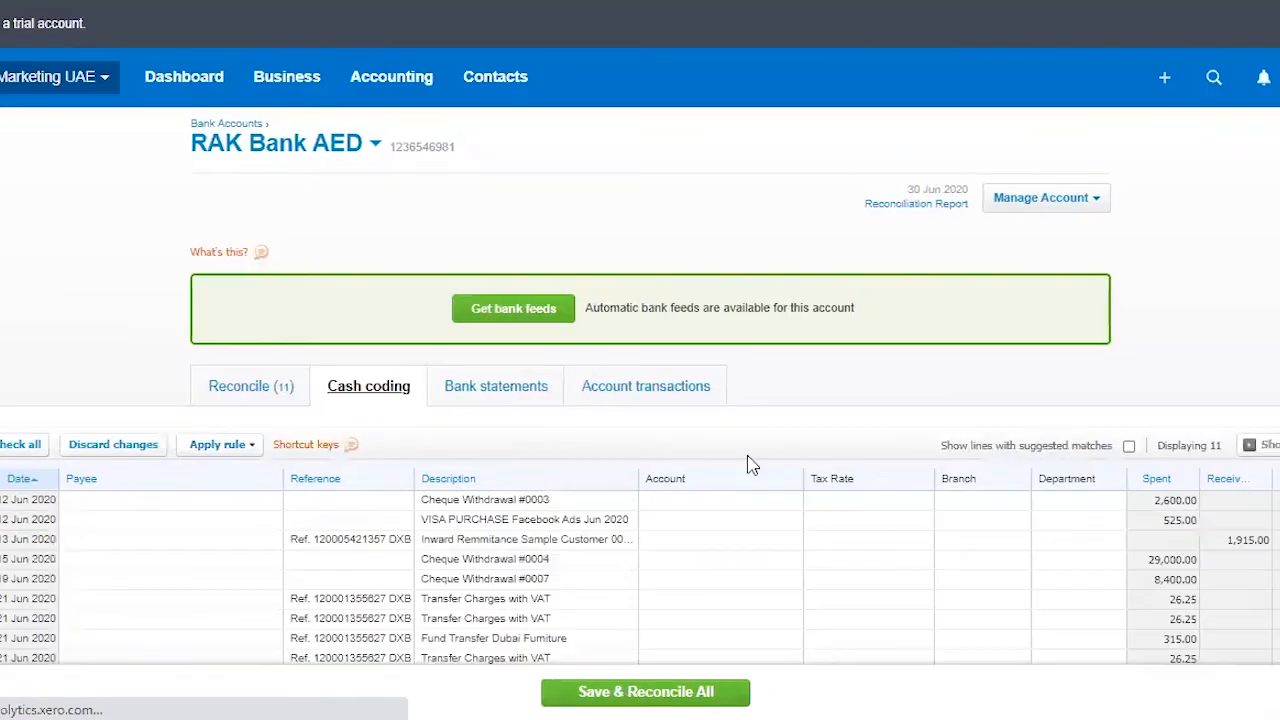
pyautogui.scroll(-2, 752, 460)
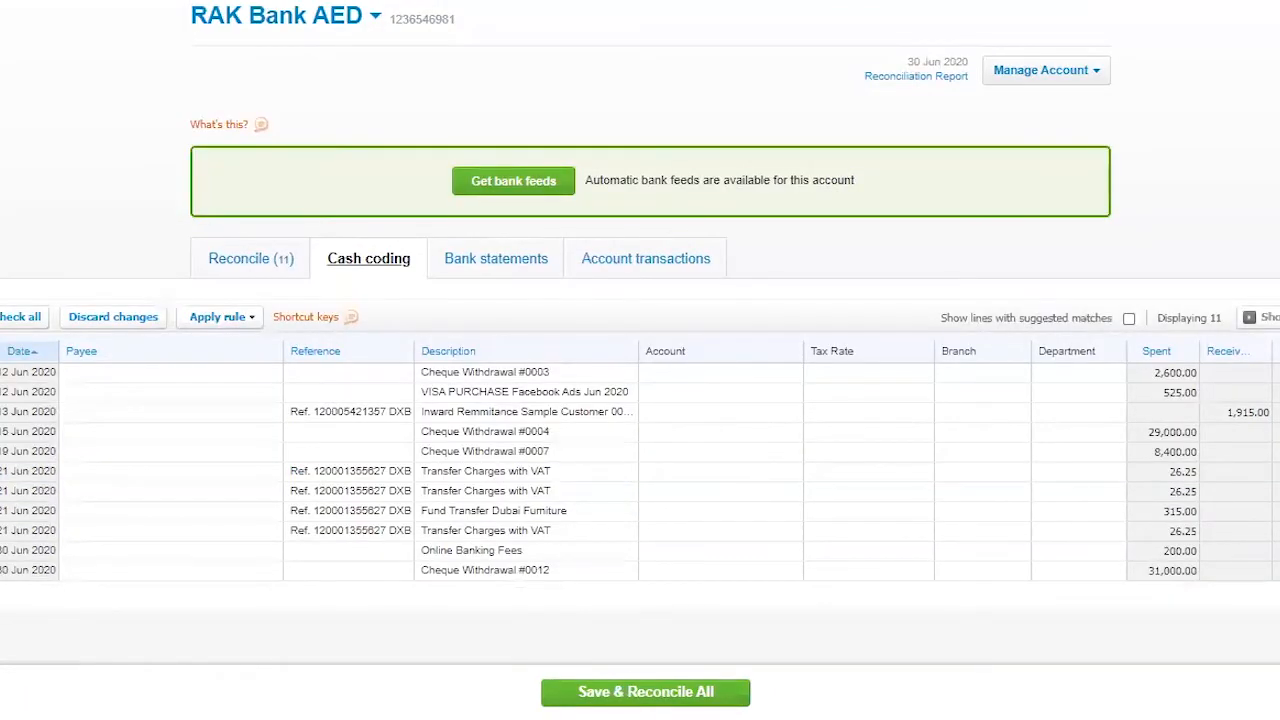
pyautogui.click(1129, 318)
pyautogui.click(190, 375)
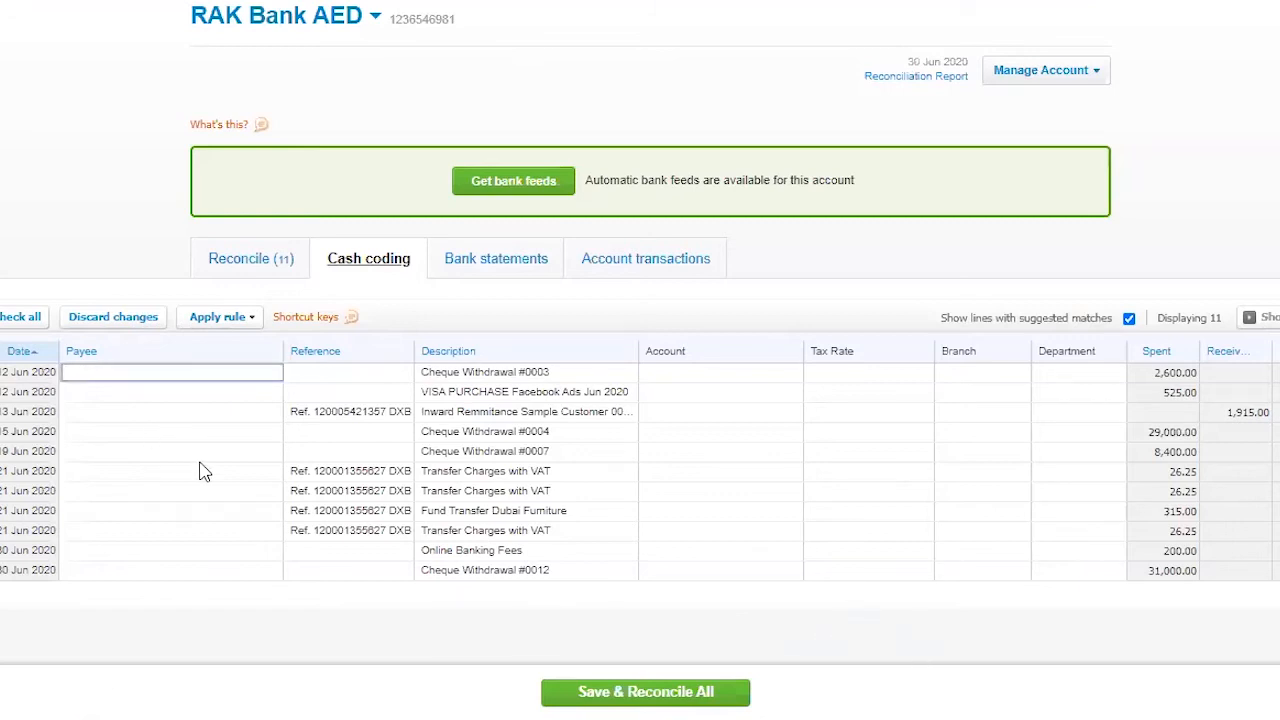
pyautogui.click(174, 391)
pyautogui.click(168, 488)
pyautogui.click(748, 392)
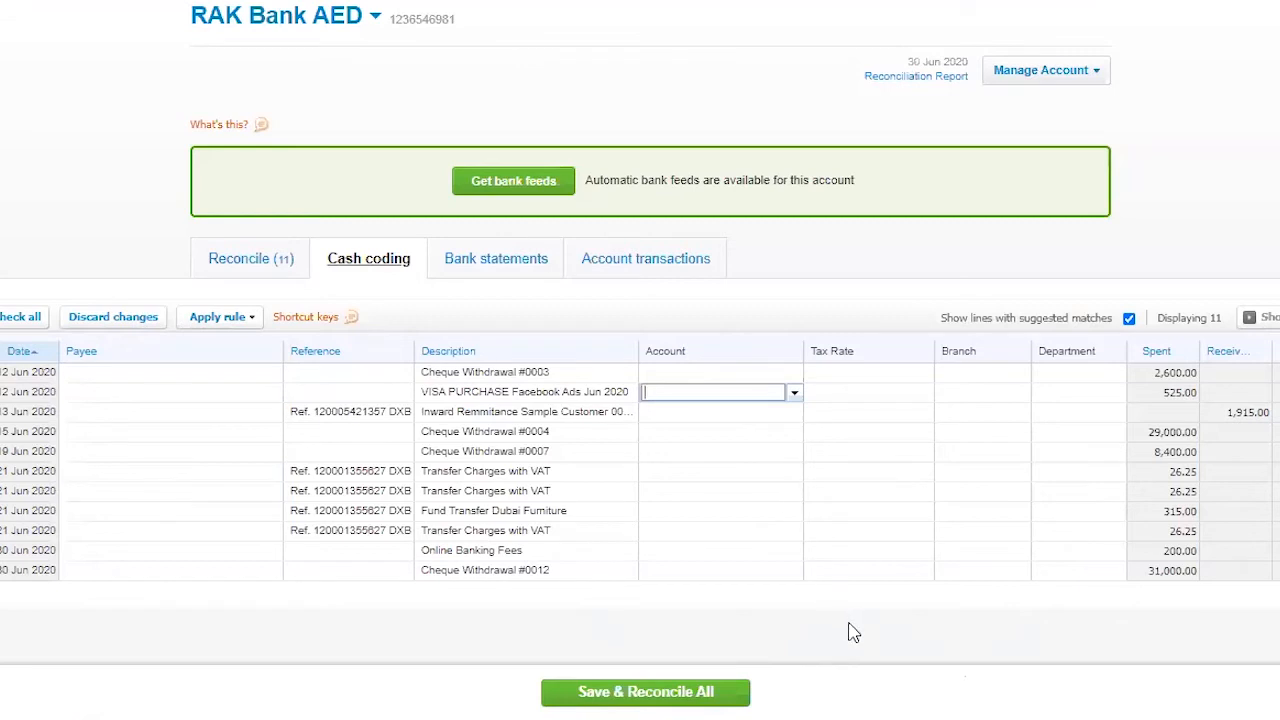
pyautogui.click(783, 451)
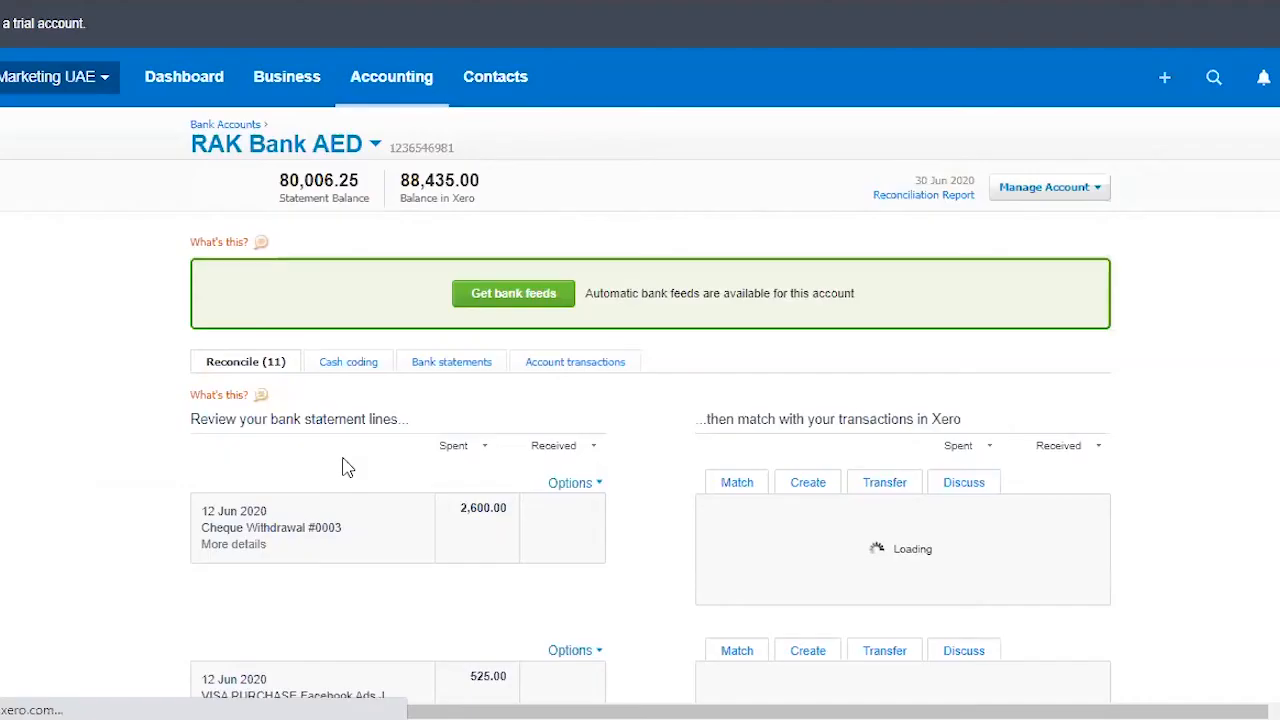
# Look over the statement lines still awaiting reconciliation in the account's reconcile list
pyautogui.scroll(-5, 808, 461)
pyautogui.scroll(5, 691, 520)
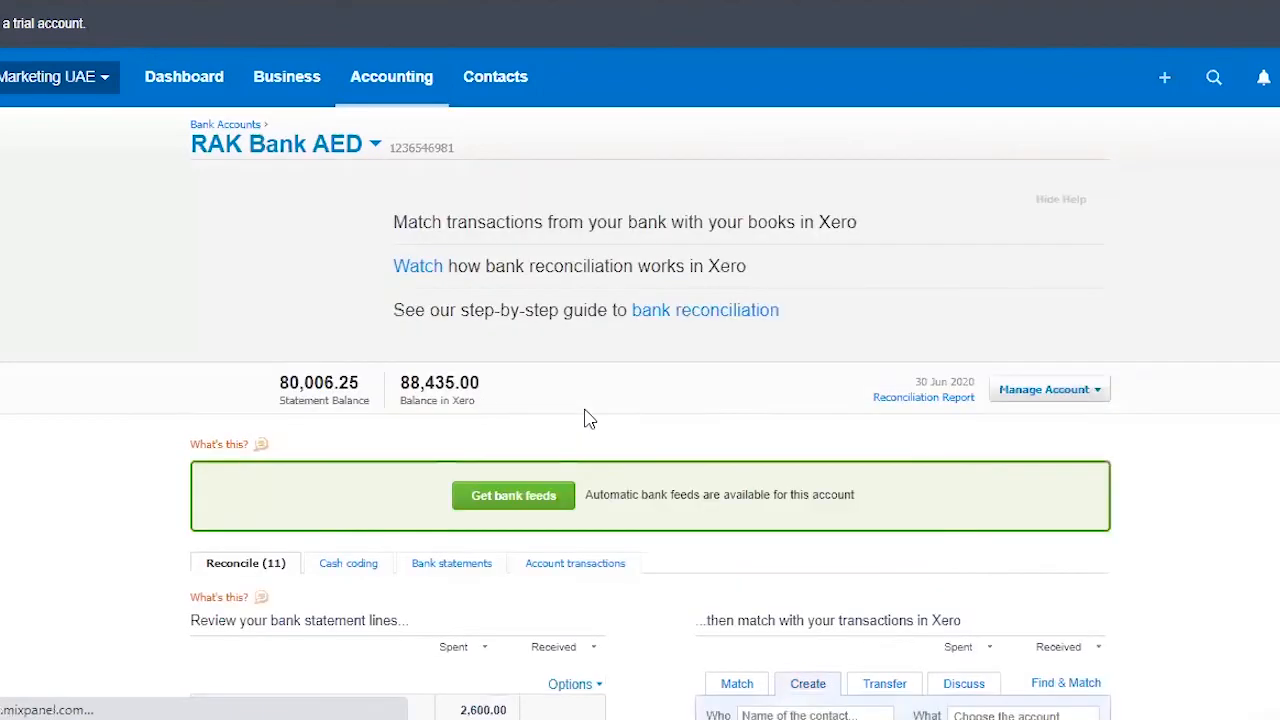
pyautogui.scroll(-3, 486, 434)
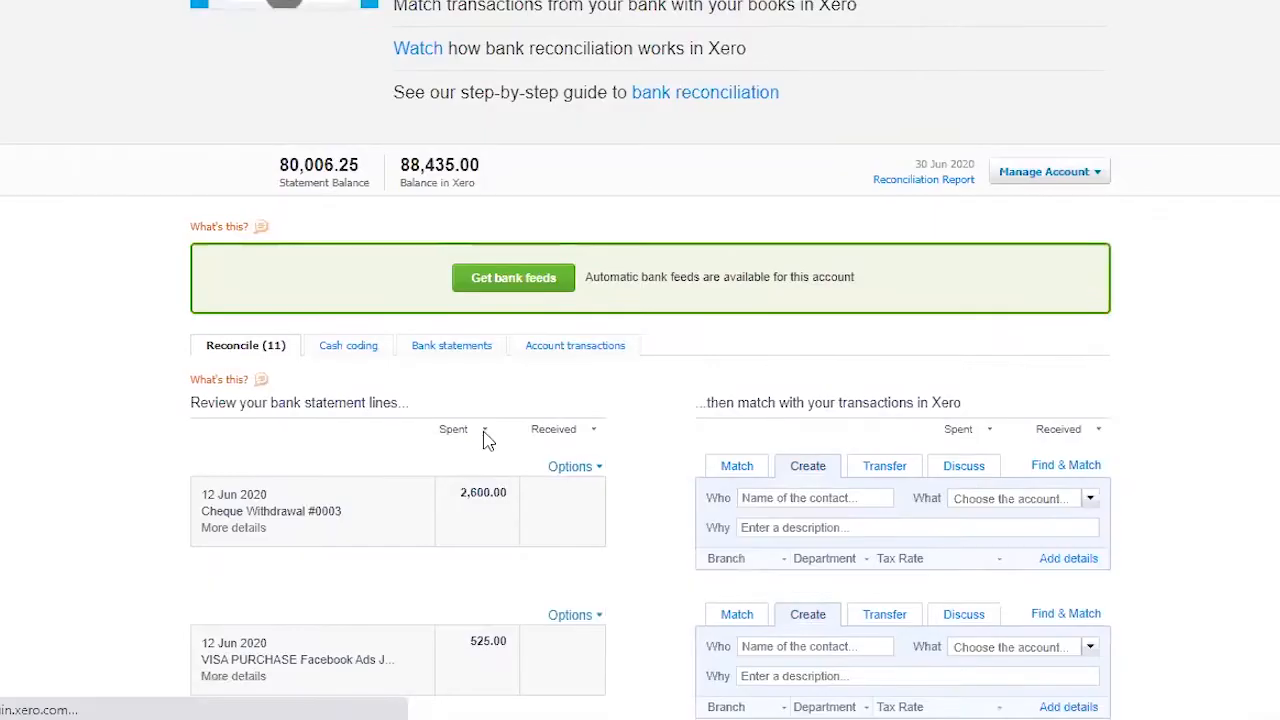
# Sort the cash coding lines by description and select the three Transfer Charges with VAT lines
pyautogui.click(365, 345)
pyautogui.scroll(-3, 866, 570)
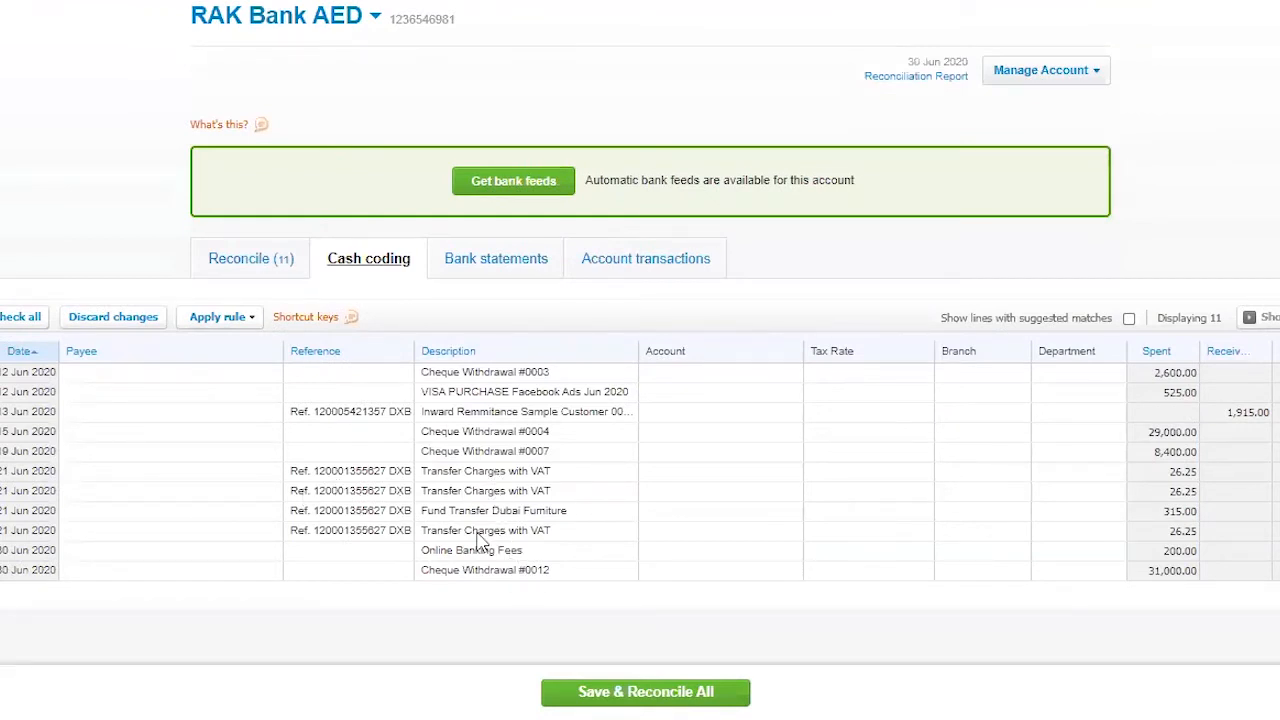
pyautogui.click(445, 356)
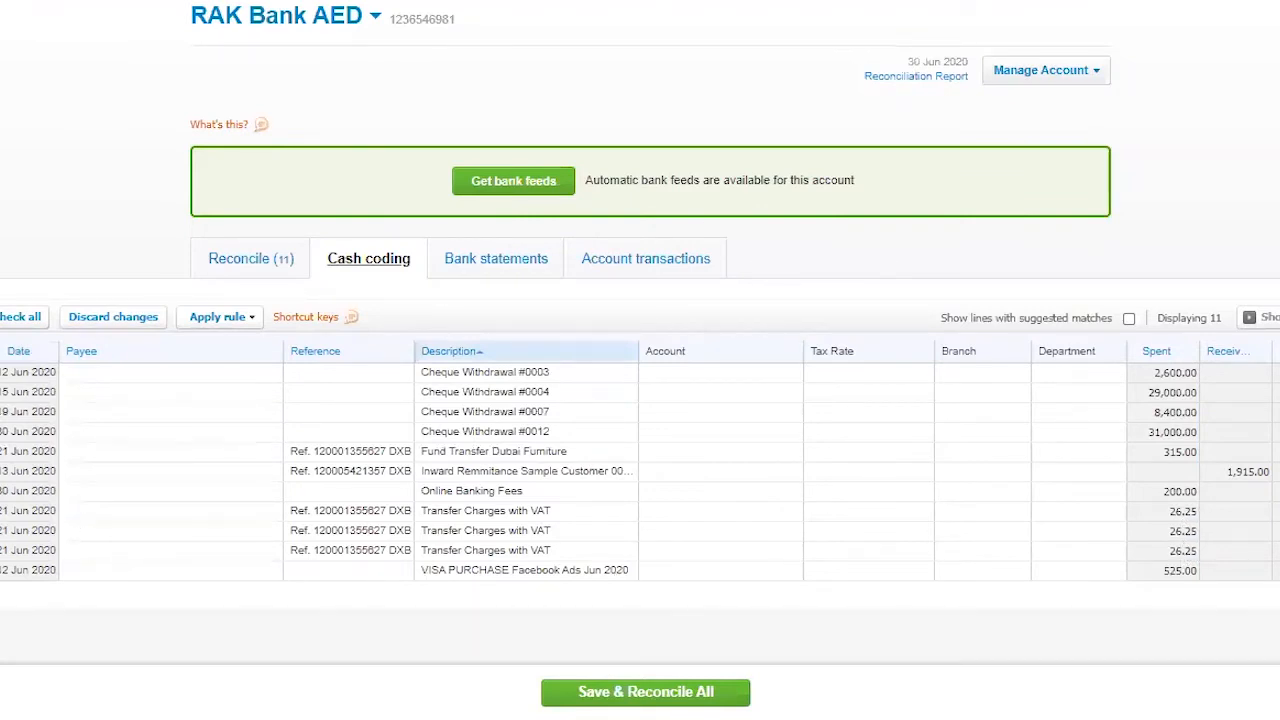
pyautogui.click(1, 511)
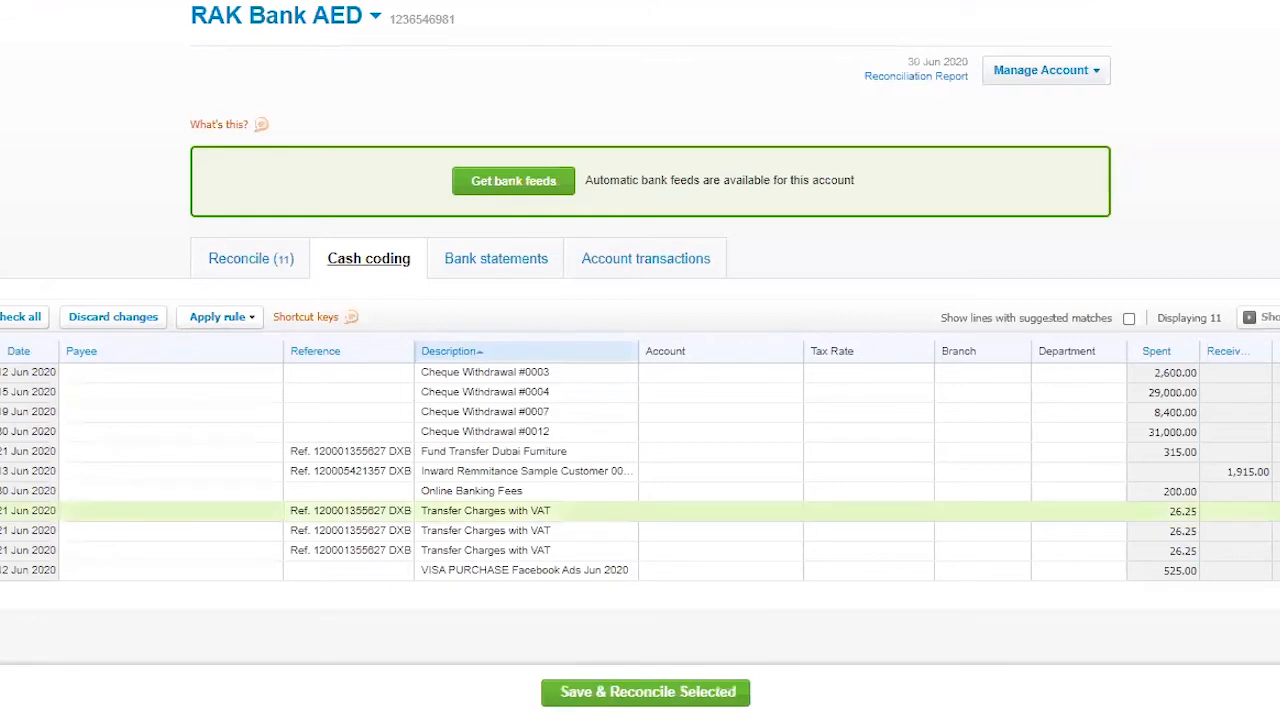
pyautogui.click(1, 531)
pyautogui.click(1, 550)
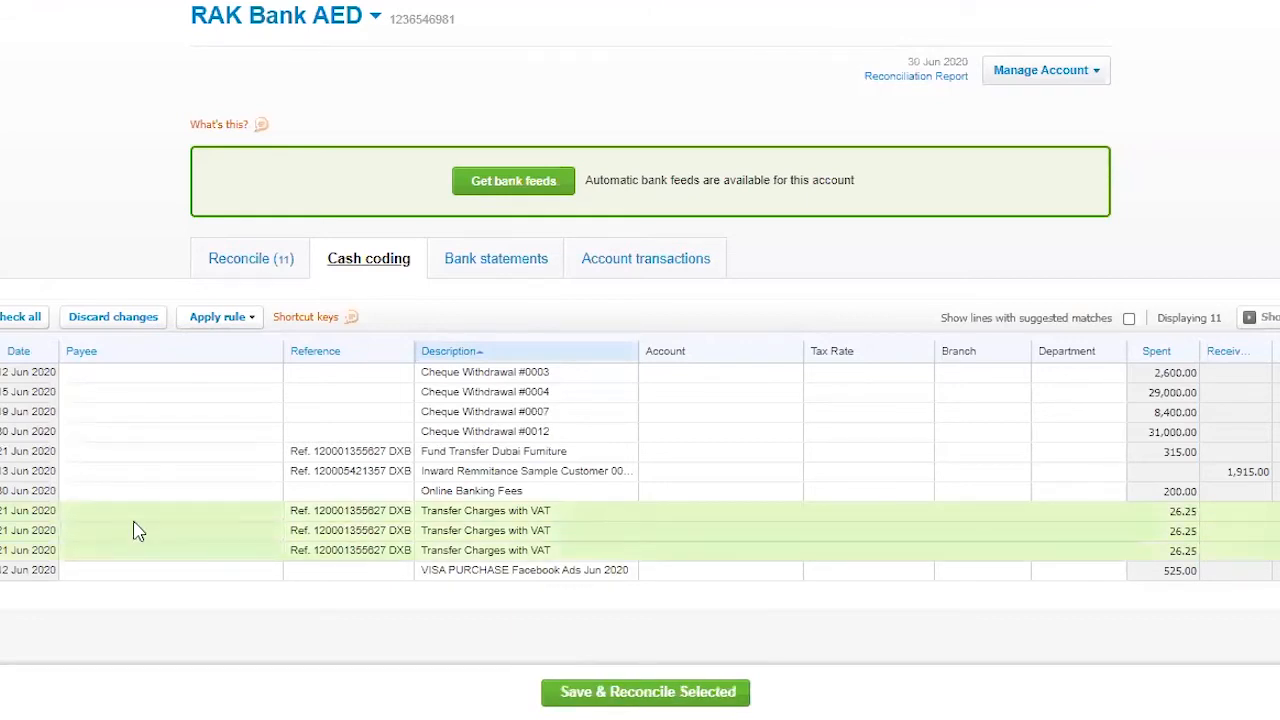
# Set the payee of the three selected Transfer Charges with VAT lines to Rak Bank and their account to 404 - Bank Fees
pyautogui.click(138, 512)
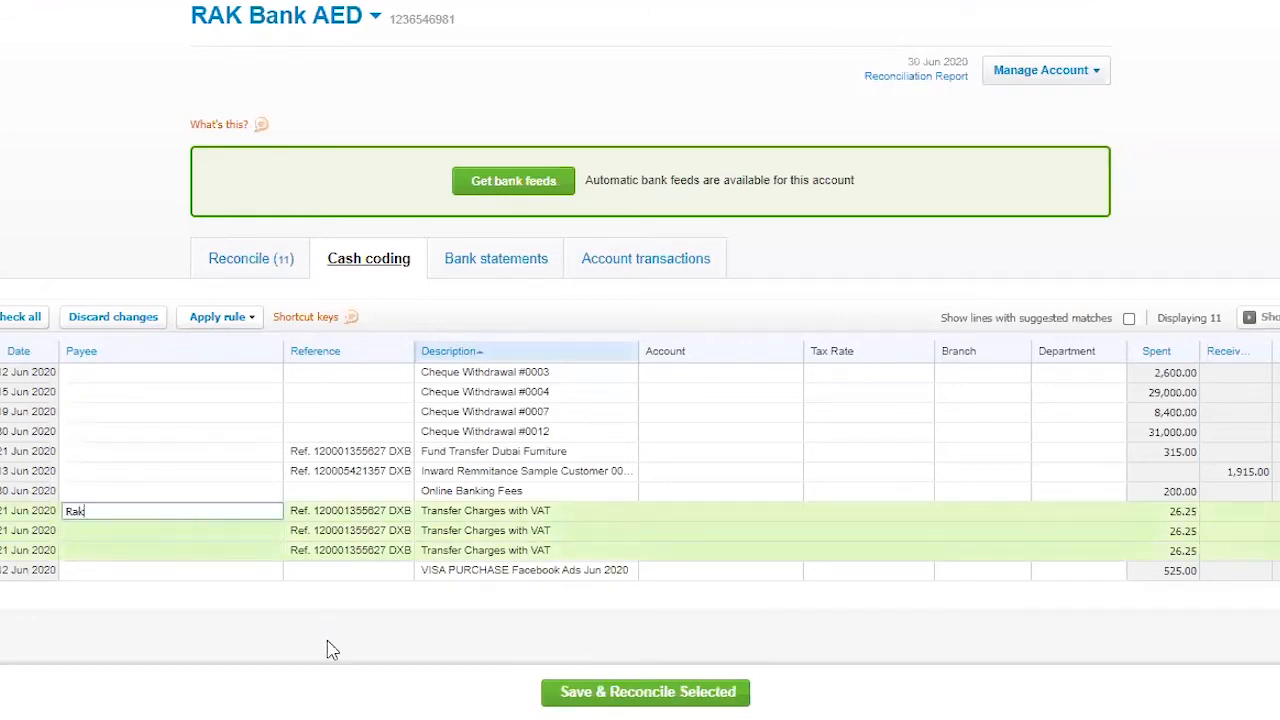
pyautogui.write('Rak Bank')
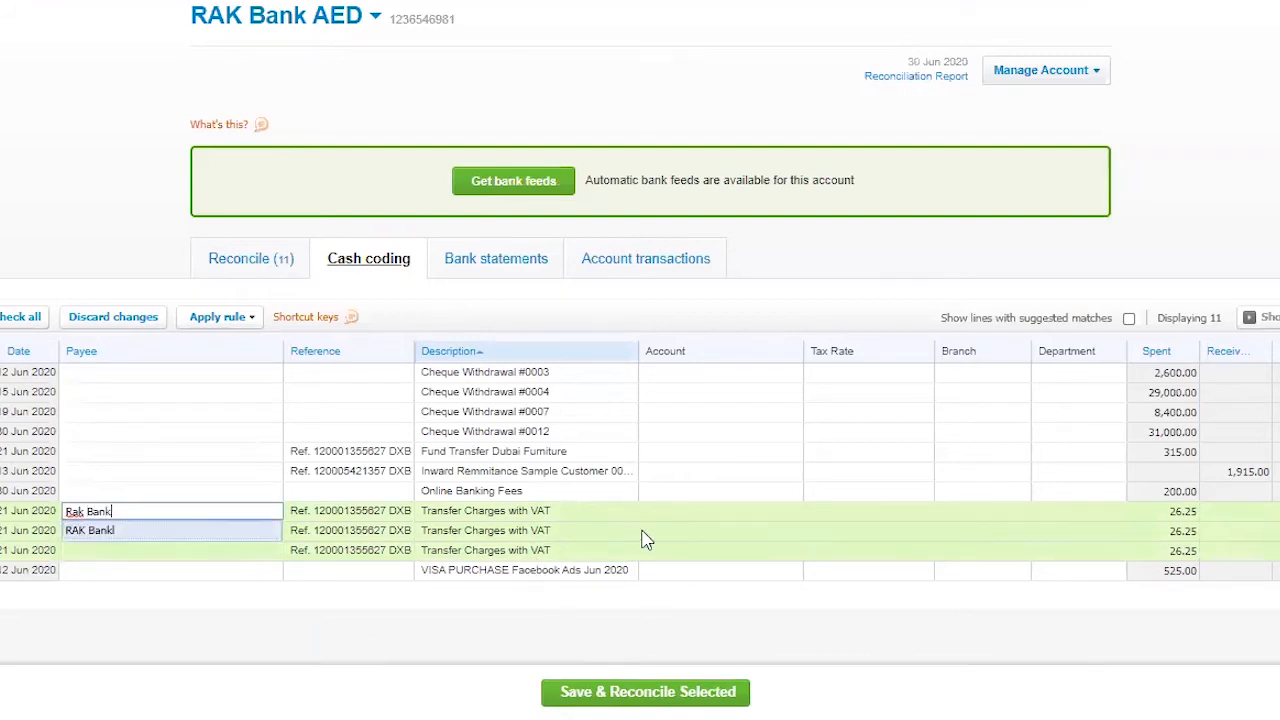
pyautogui.press('Tab')
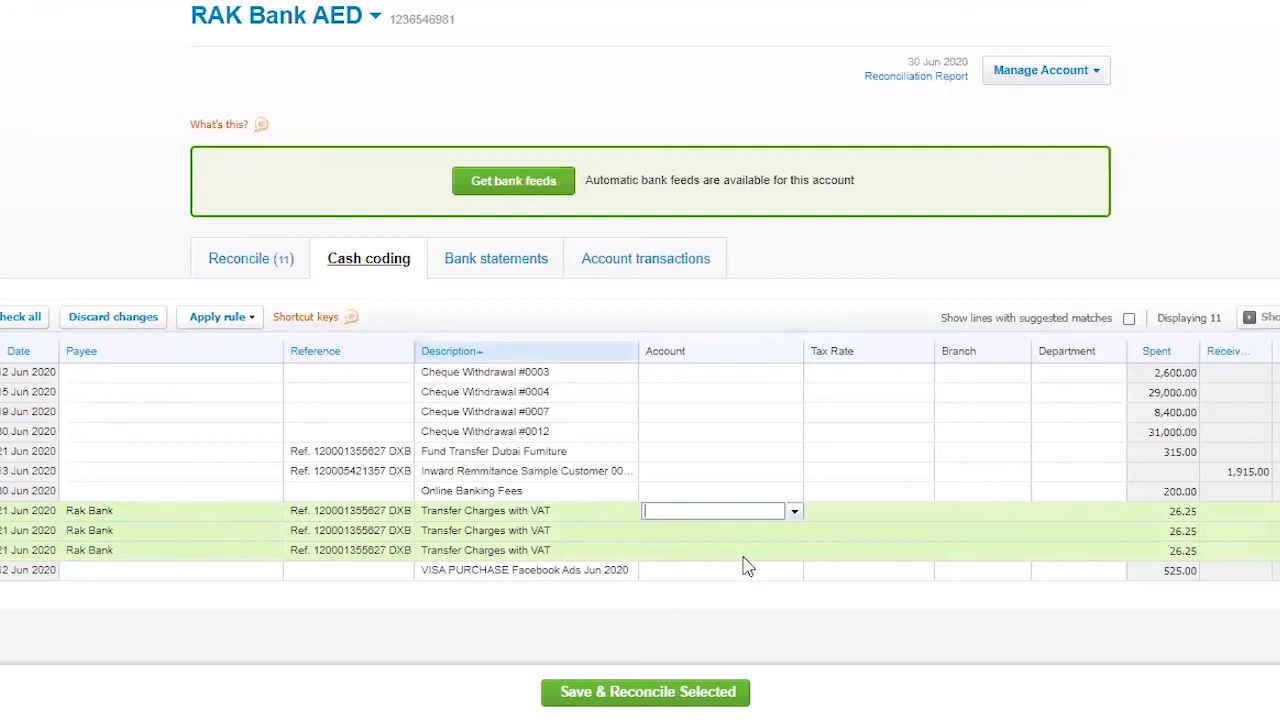
pyautogui.write('bank')
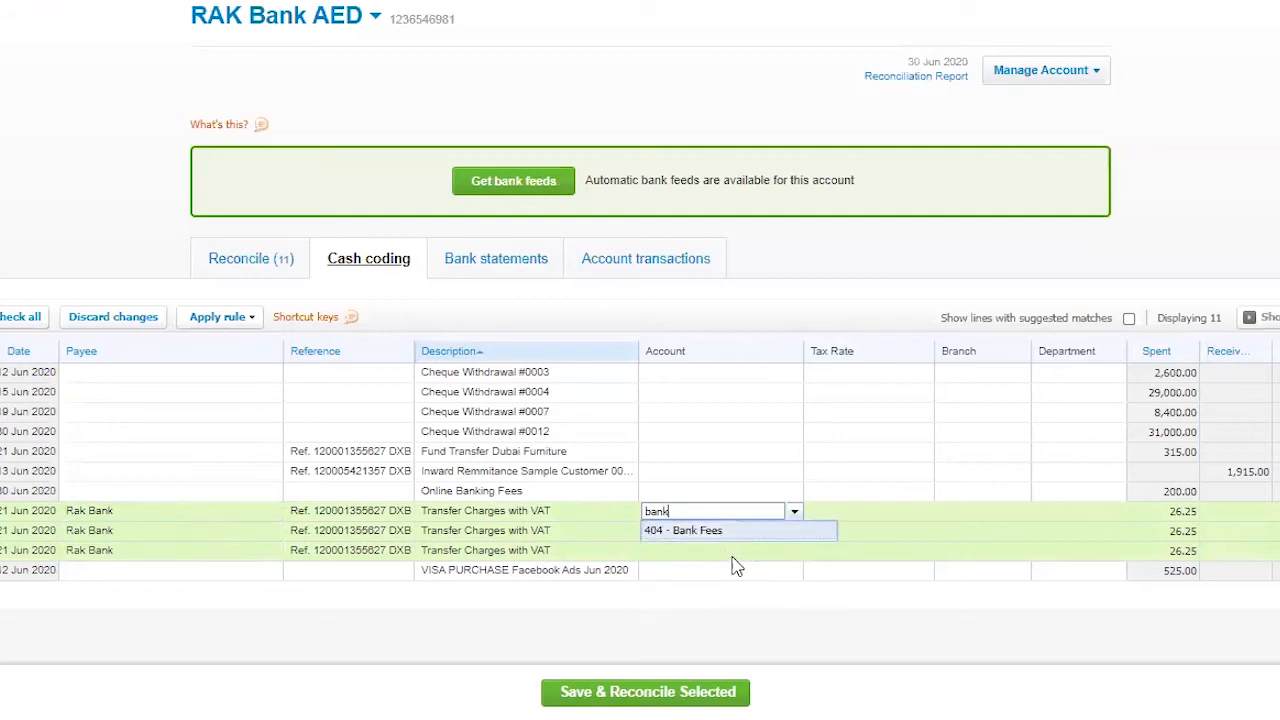
pyautogui.click(705, 540)
# Set the tax rate of the selected transfer charge lines to UAE VAT on Expenses 5% and their branch to Branch 1
pyautogui.click(888, 515)
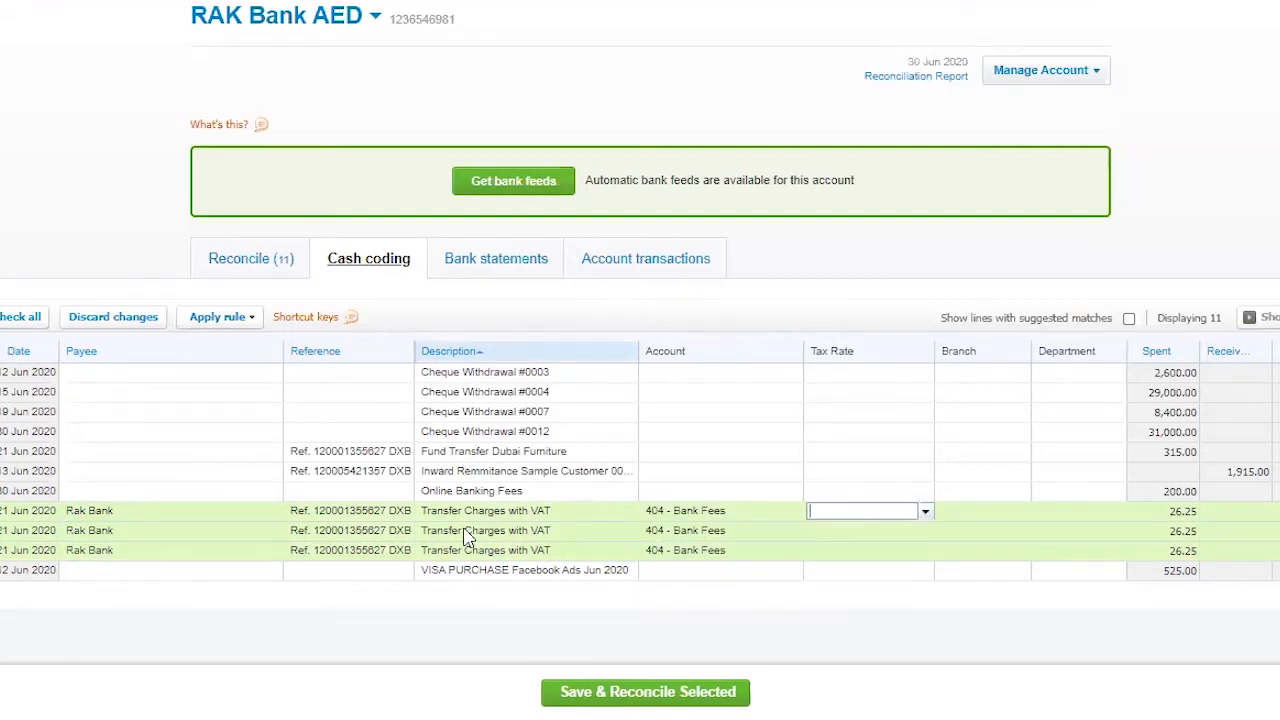
pyautogui.click(926, 514)
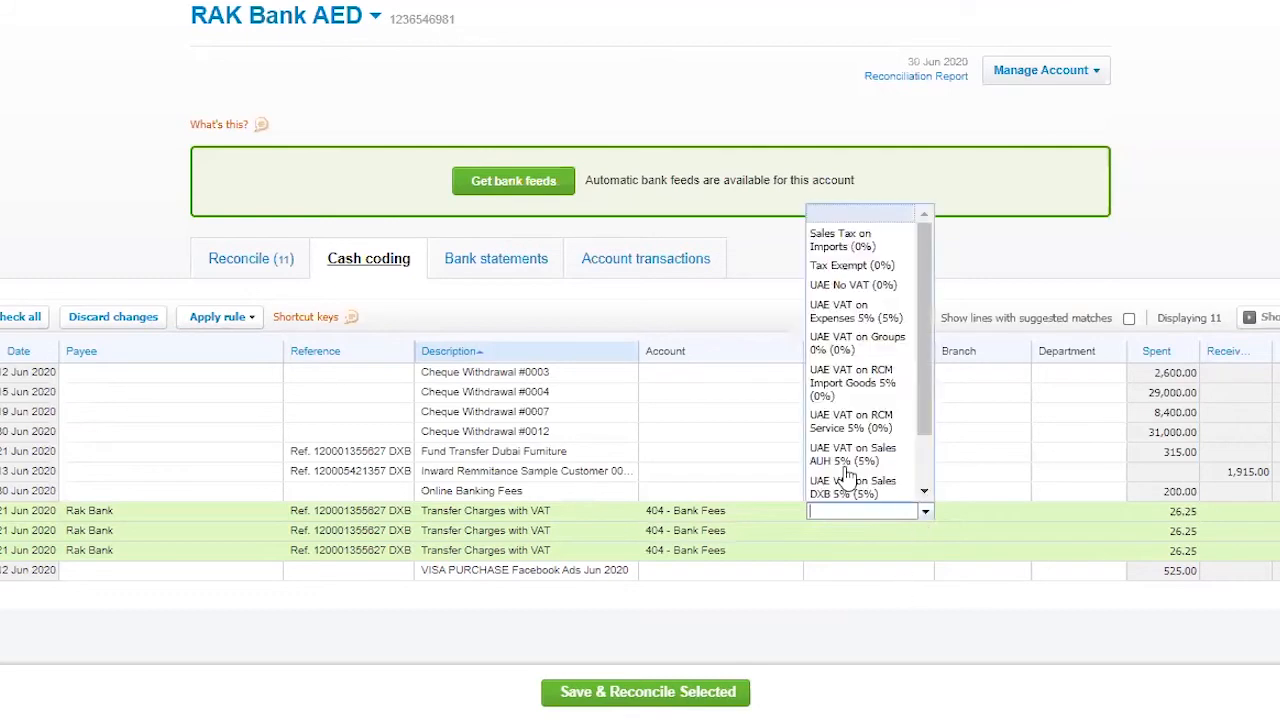
pyautogui.click(875, 325)
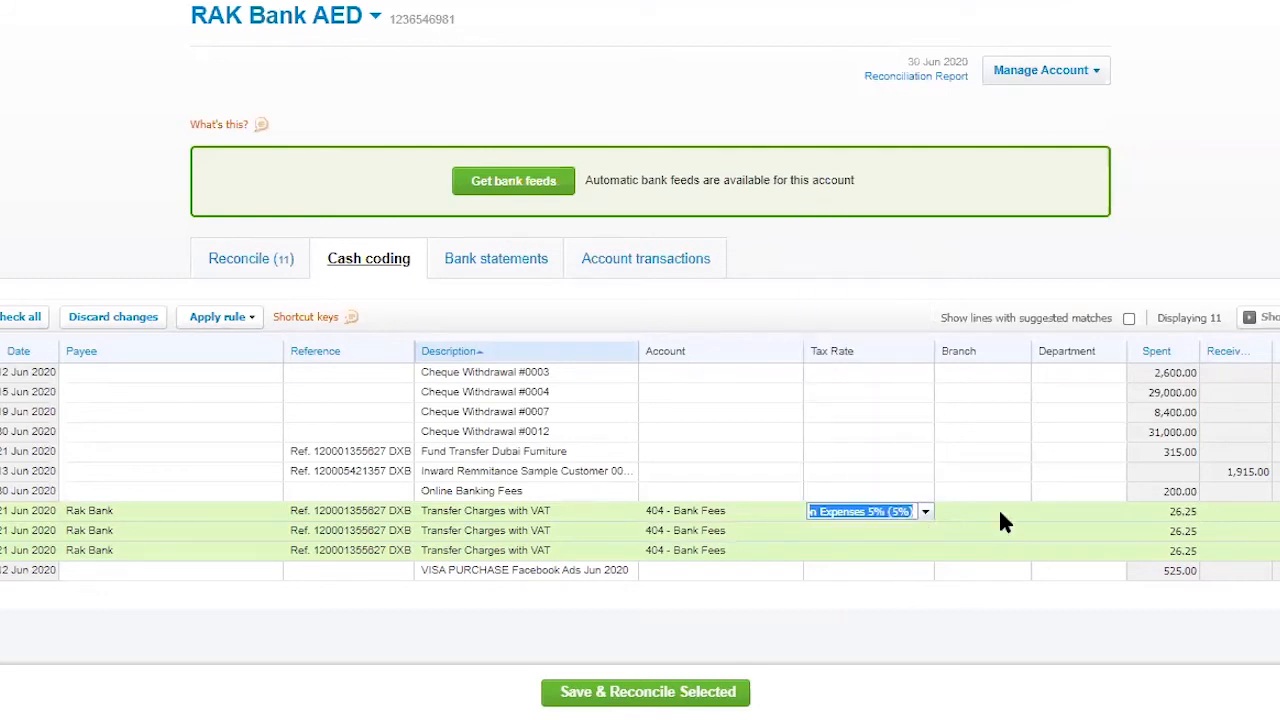
pyautogui.click(998, 510)
pyautogui.click(1021, 511)
pyautogui.click(990, 570)
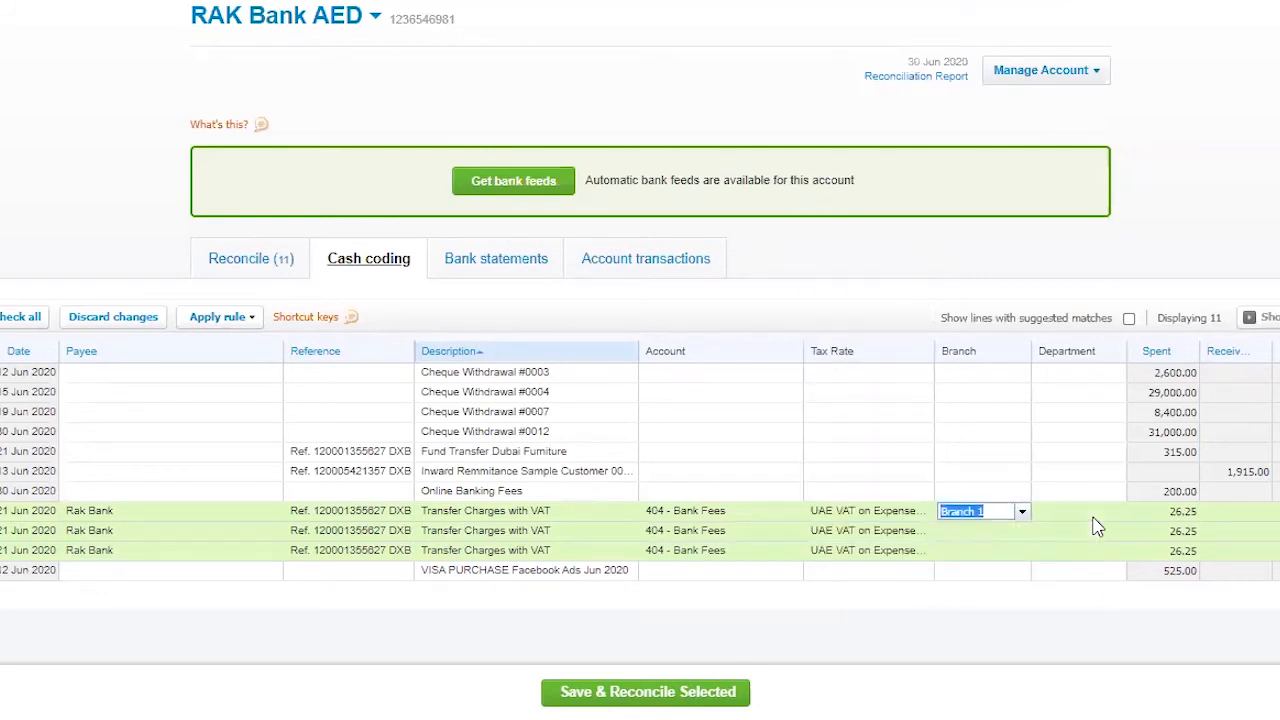
# Set the department to Department 1 for the selected transfer charge lines, and save and reconcile them
pyautogui.click(1112, 513)
pyautogui.click(1094, 572)
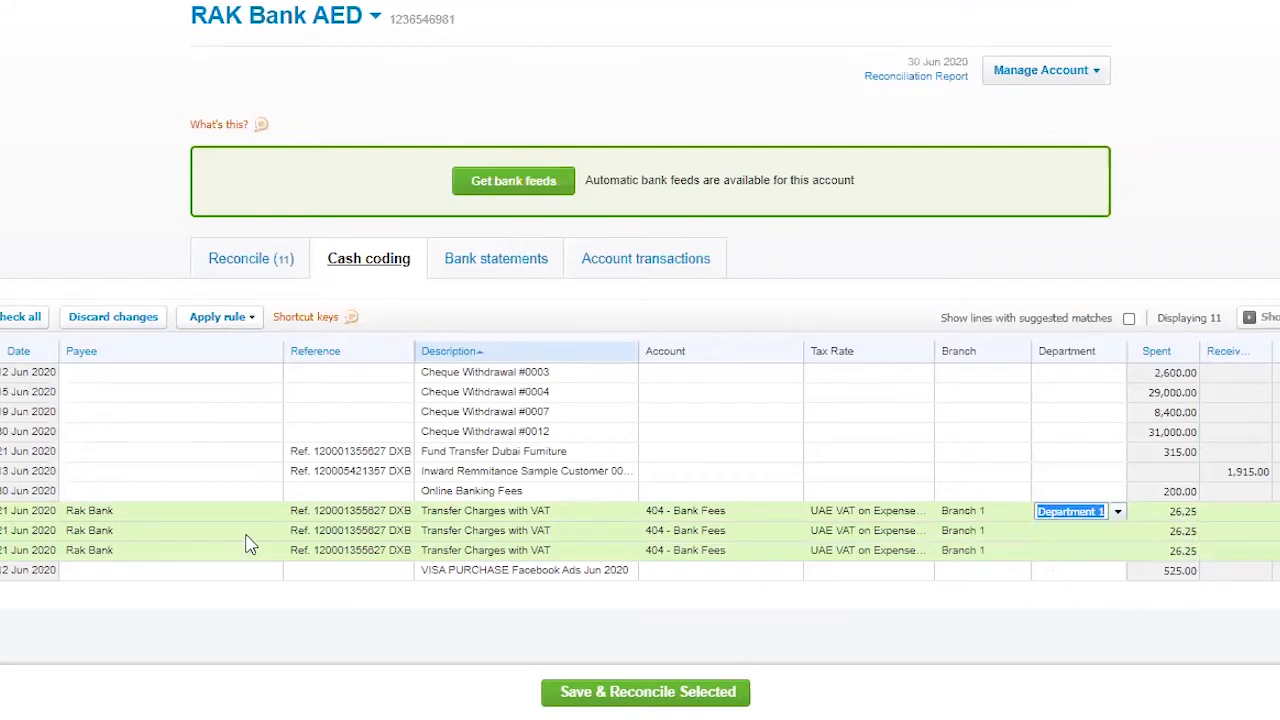
pyautogui.click(962, 540)
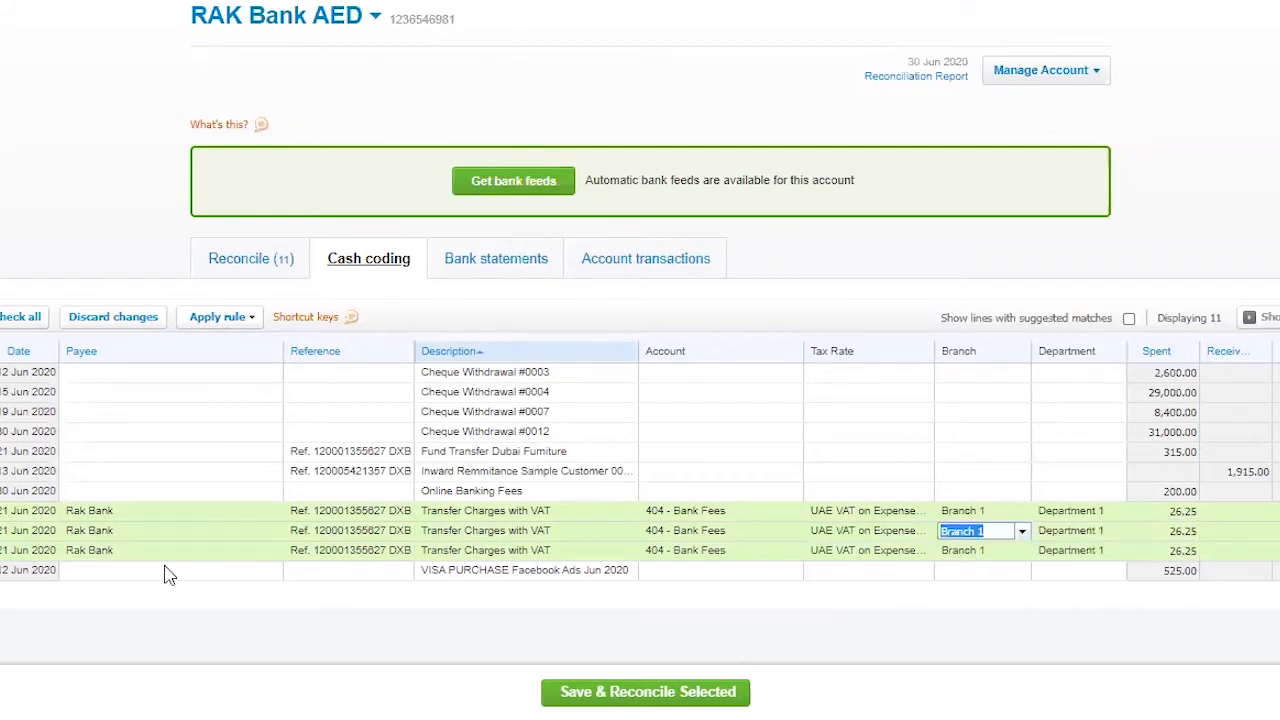
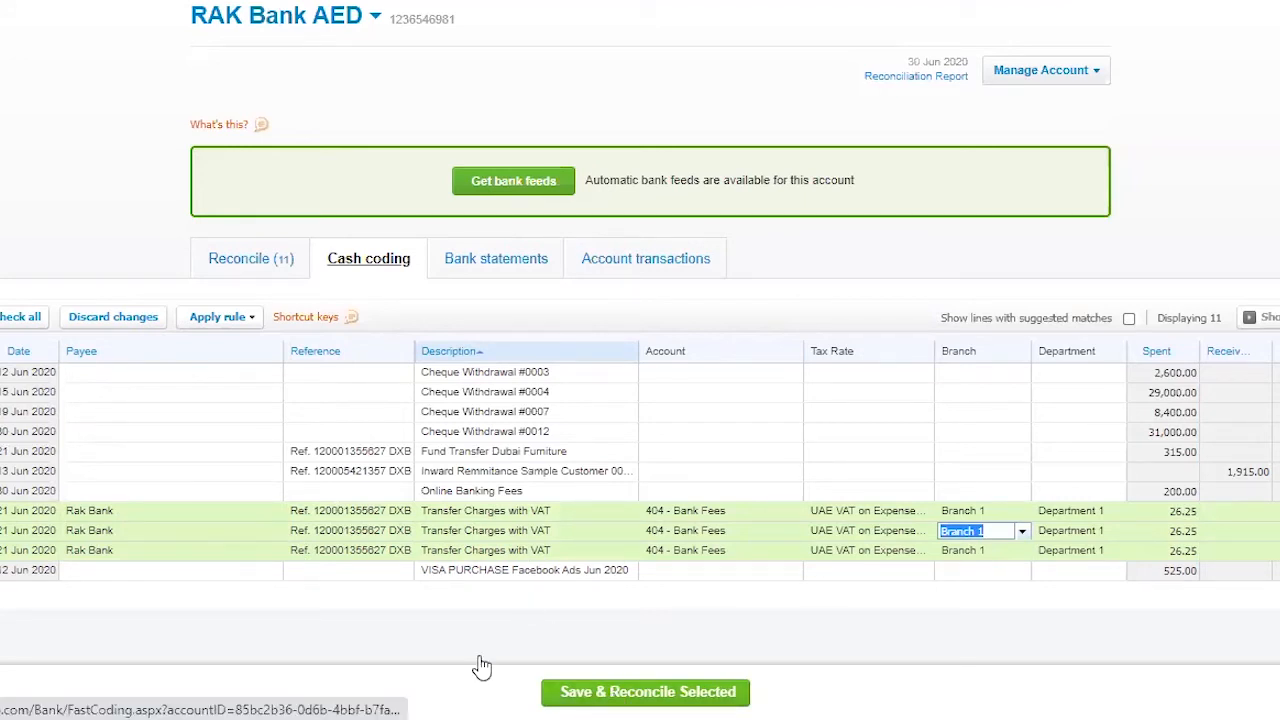
pyautogui.click(657, 692)
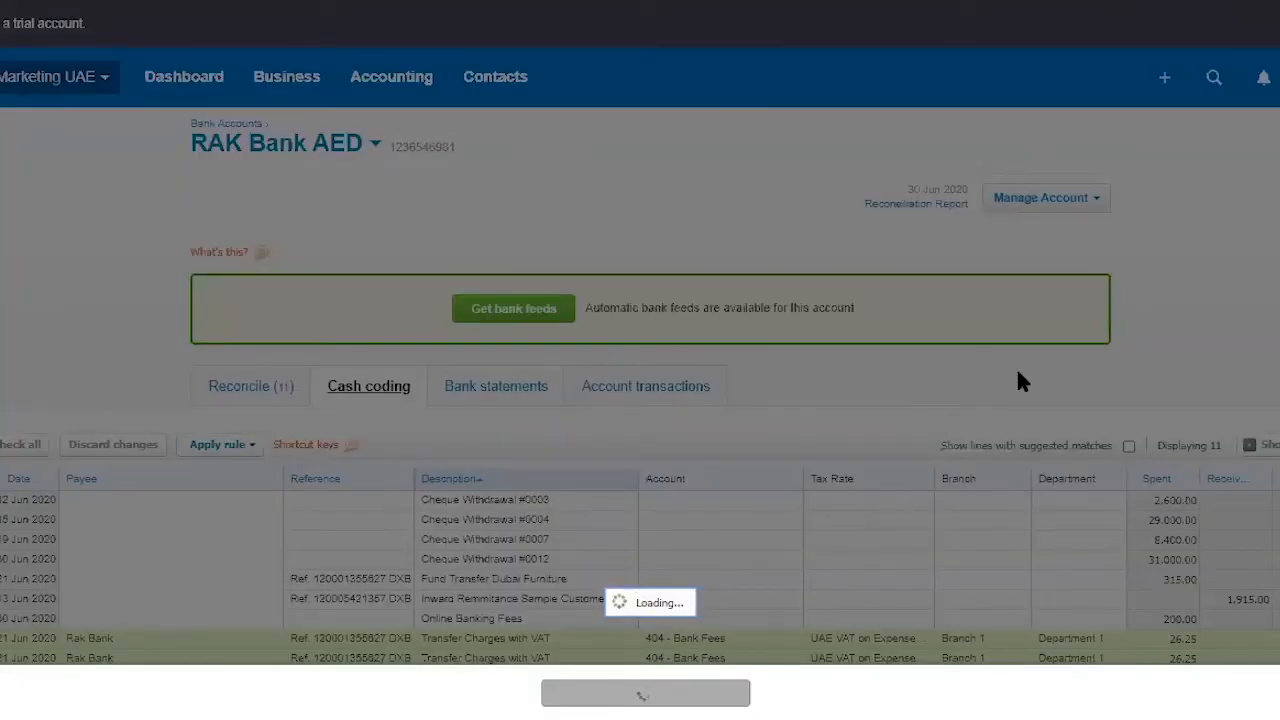
# Check the coded transfer charges in the bank reconciliation summary and the account transactions, and return to the reconcile list
pyautogui.click(718, 400)
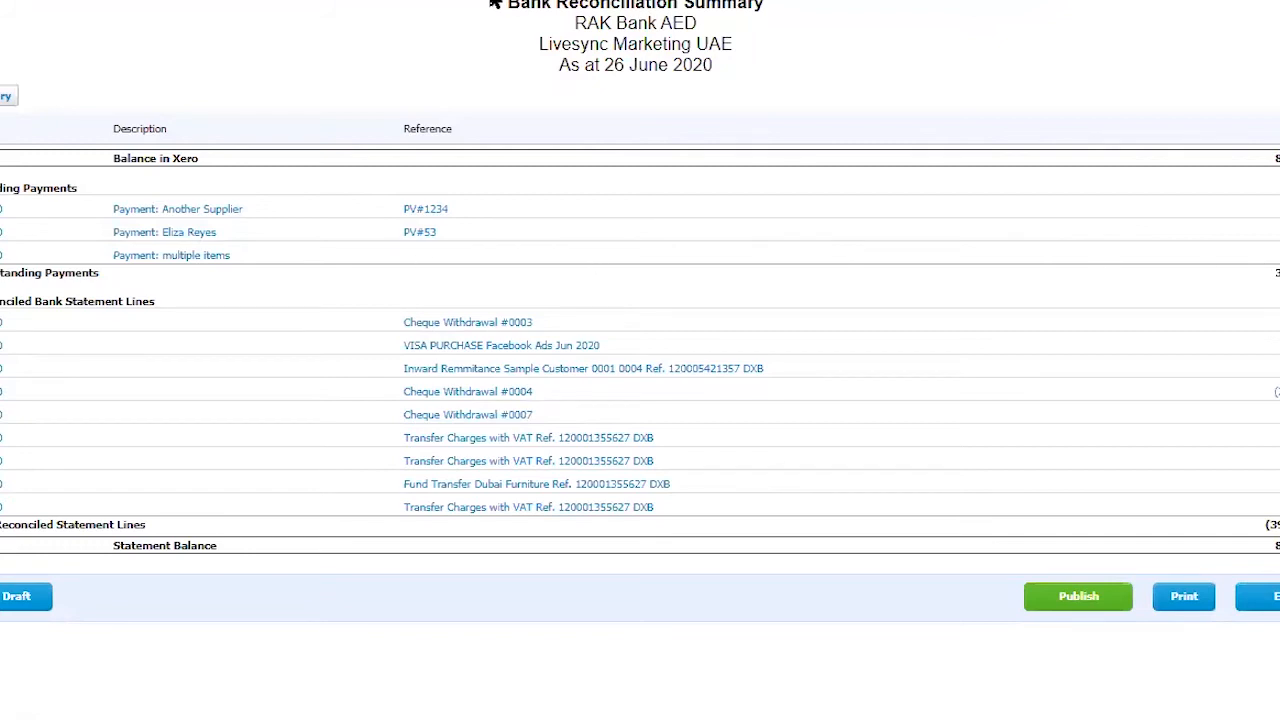
pyautogui.click(750, 1)
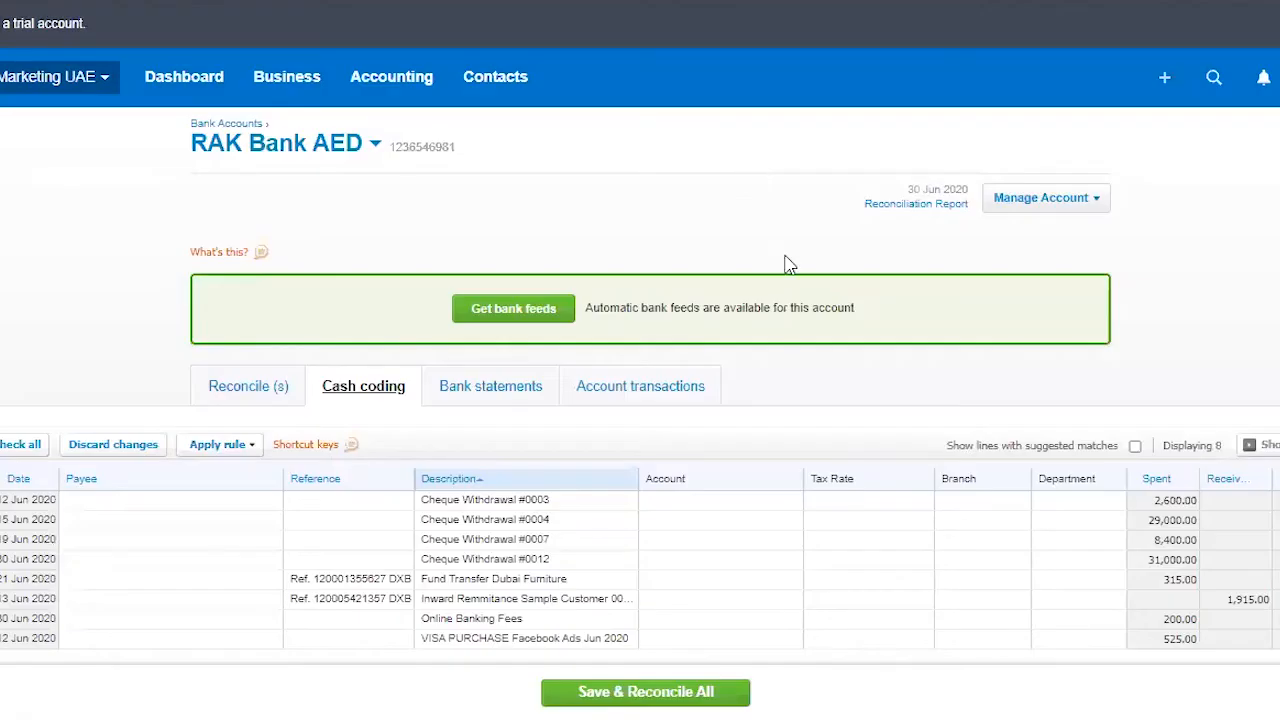
pyautogui.scroll(-1, 797, 240)
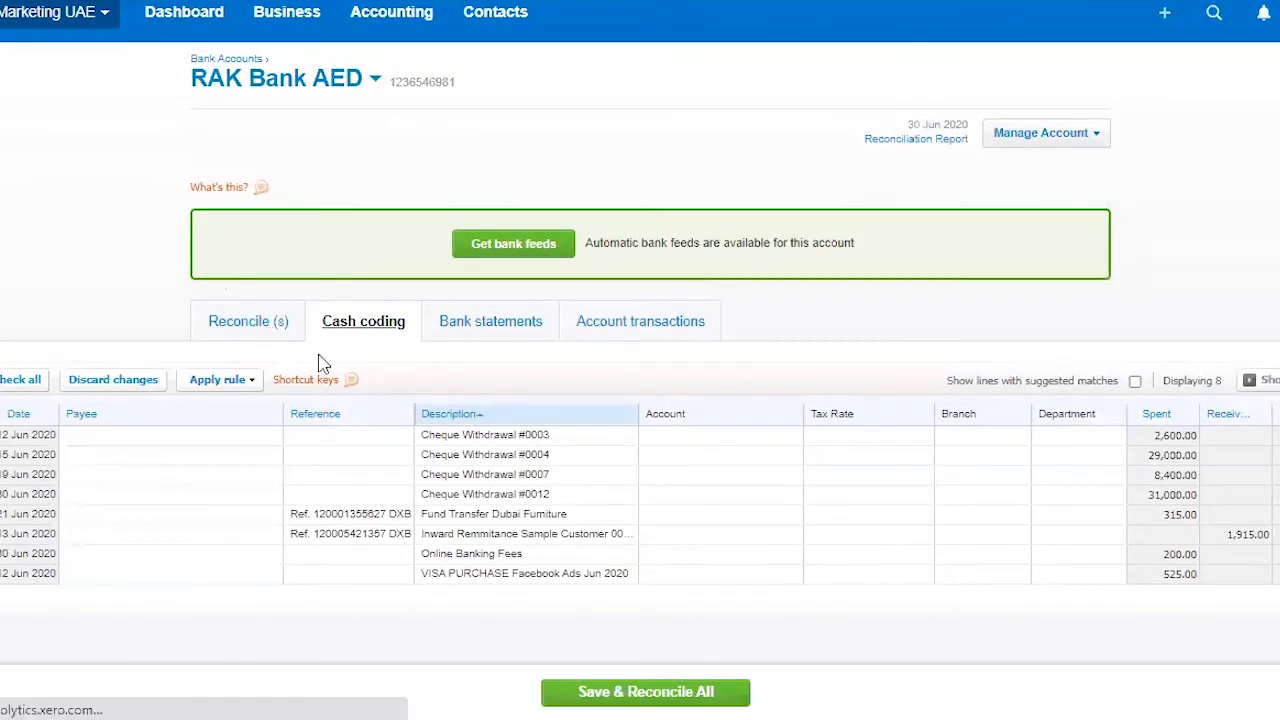
pyautogui.click(243, 339)
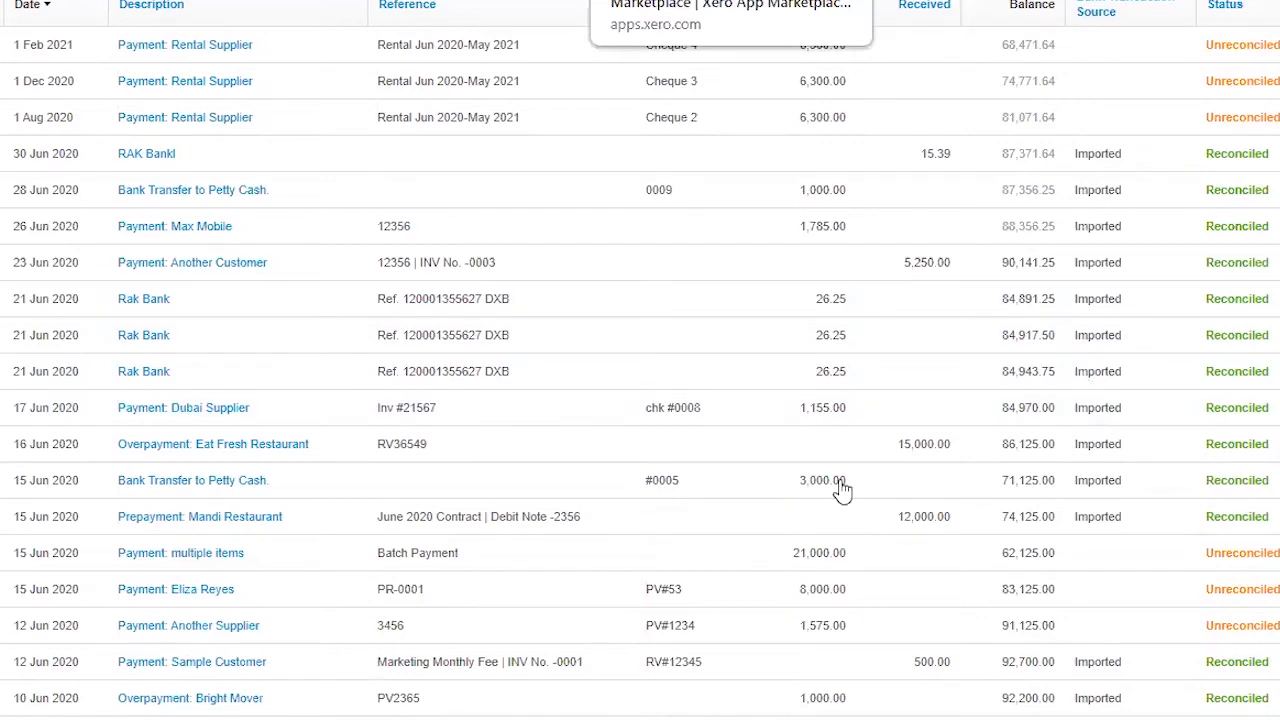
pyautogui.click(680, 0)
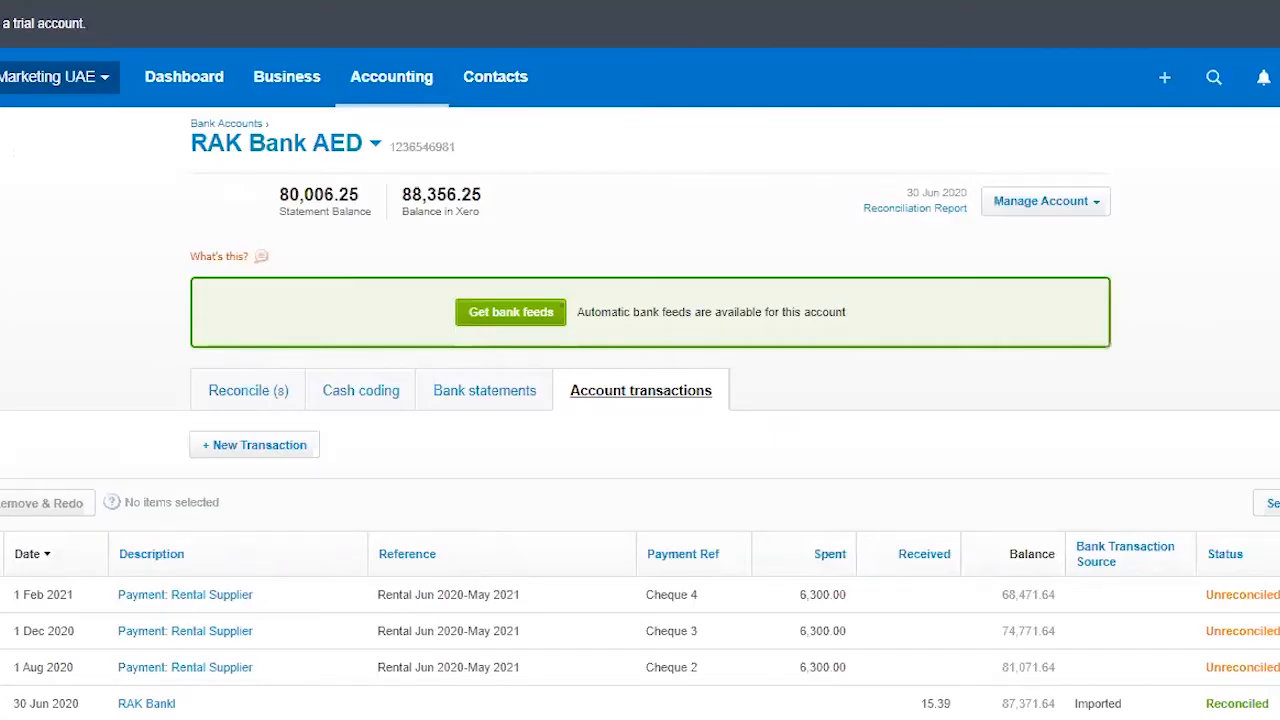
pyautogui.click(640, 0)
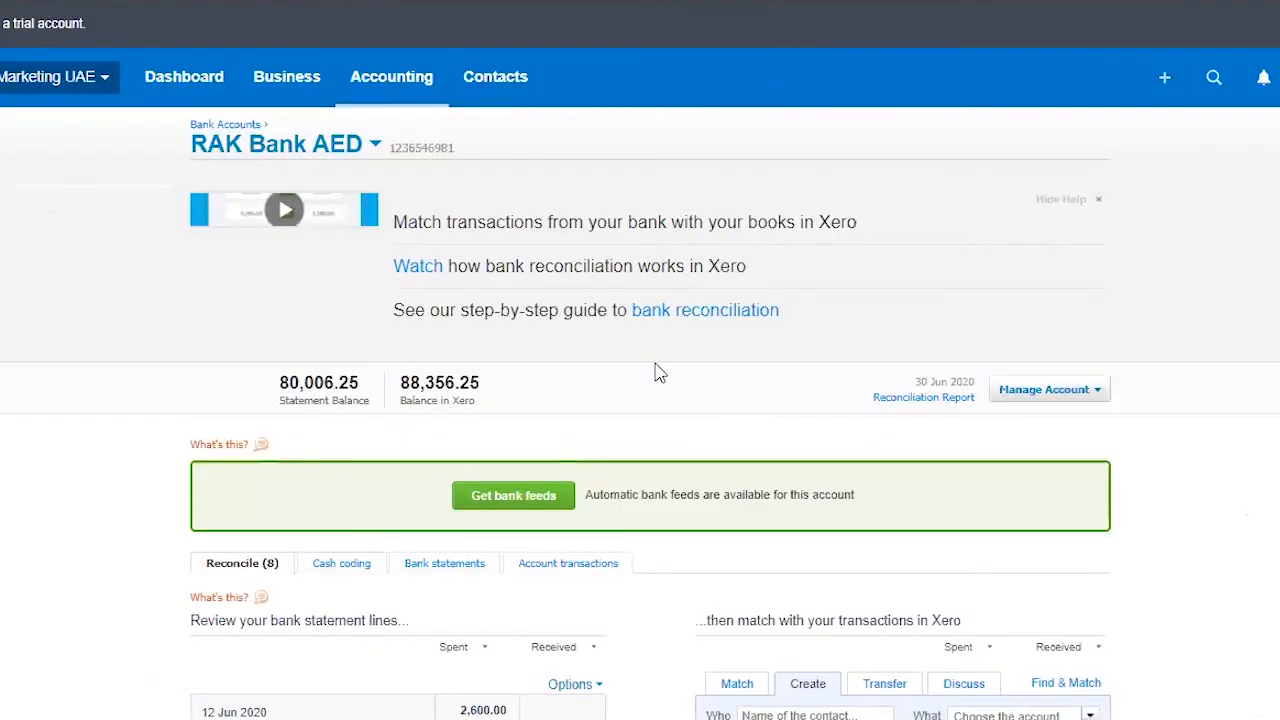
# Look over the remaining statement lines and view the statement details of Cheque Withdrawal #0003
pyautogui.scroll(-6, 658, 372)
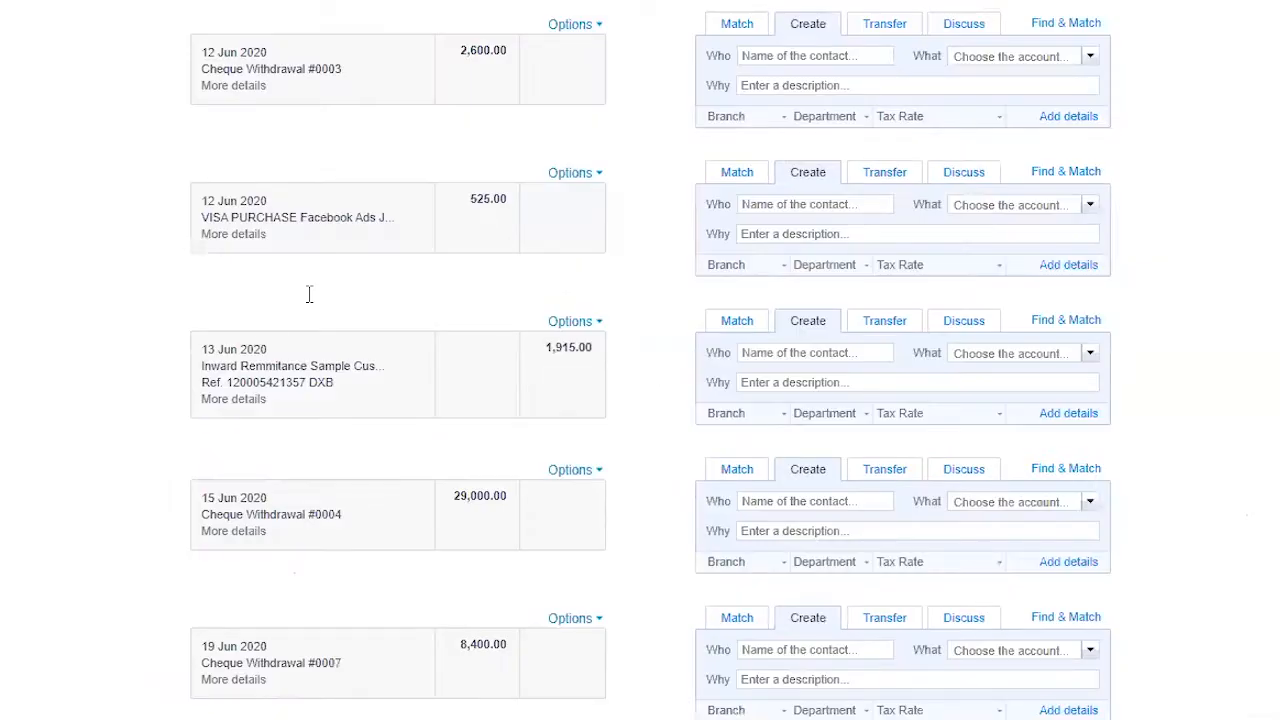
pyautogui.scroll(2, 264, 328)
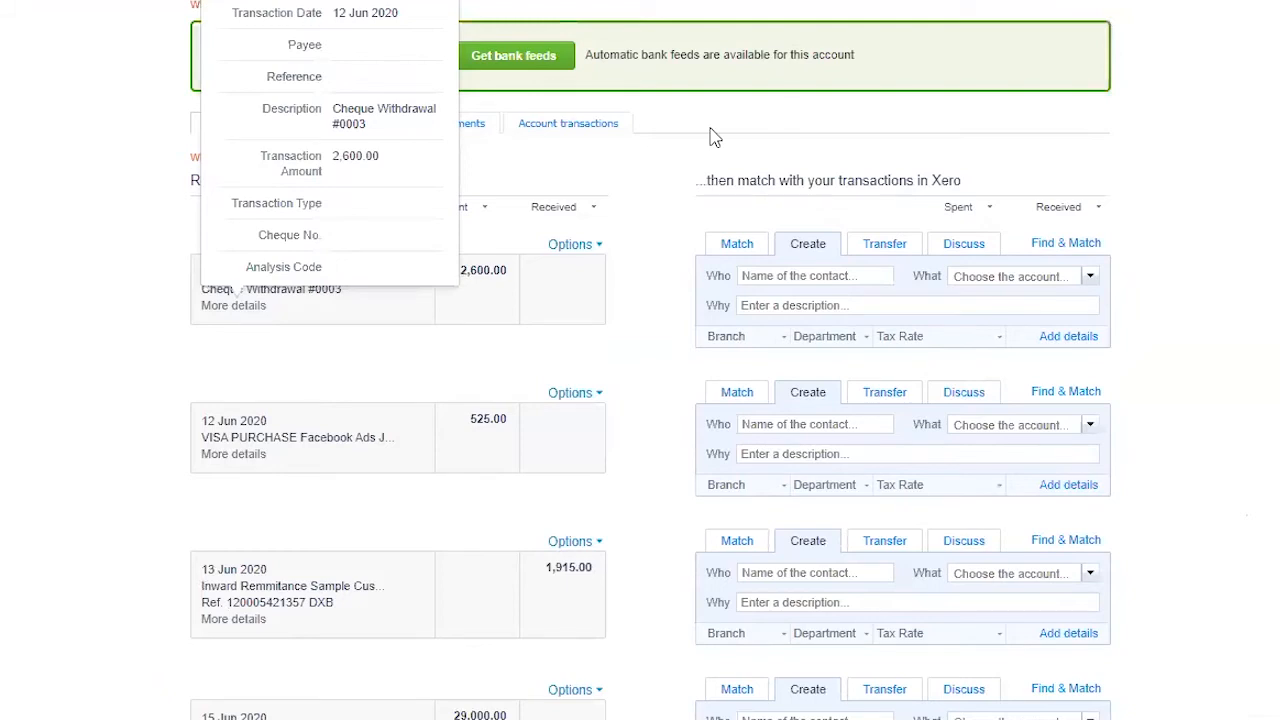
pyautogui.scroll(2, 351, 534)
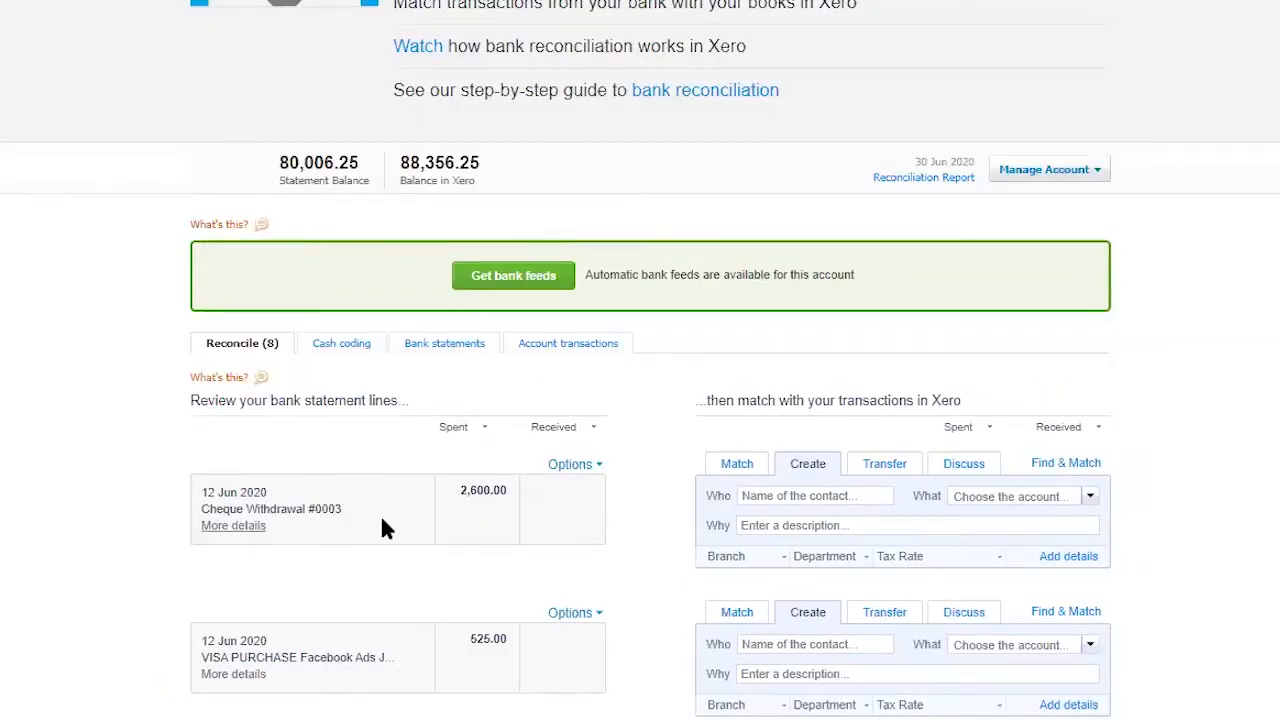
pyautogui.click(243, 527)
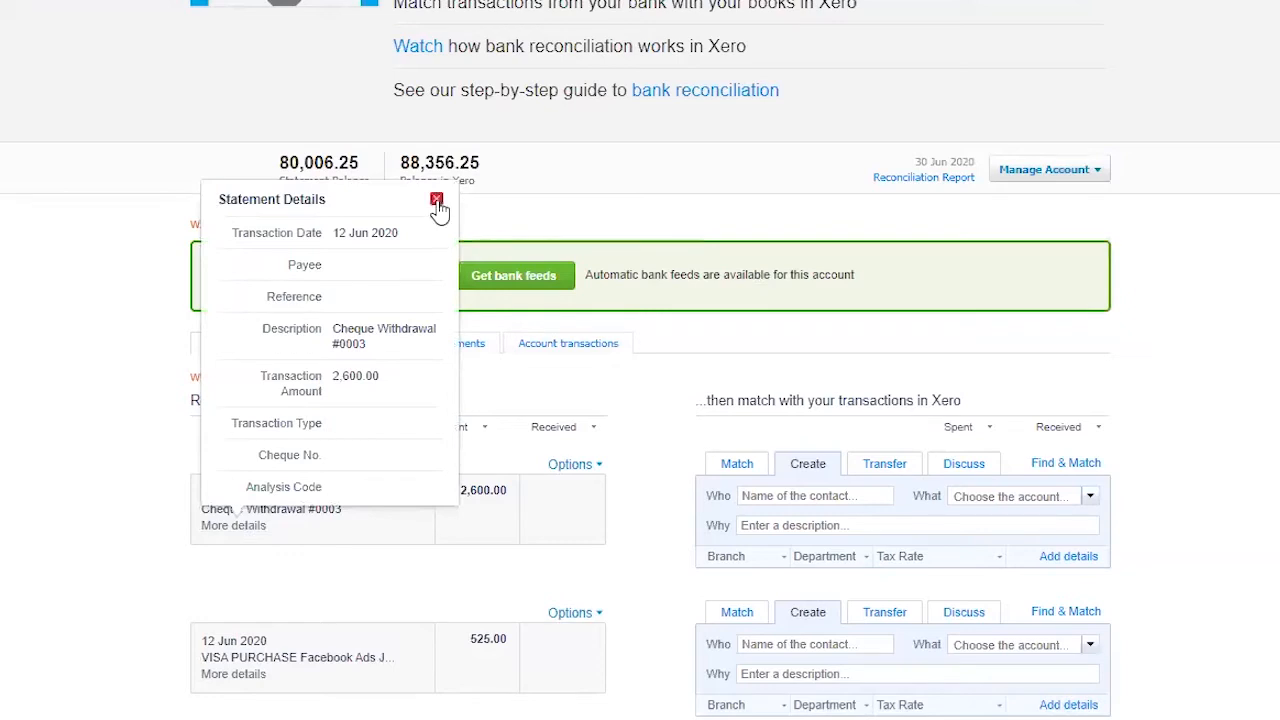
# Open Find & Match for Cheque Withdrawal #0003 and compare the candidate transactions with the unpaid bills in the aged payables report
pyautogui.click(1066, 463)
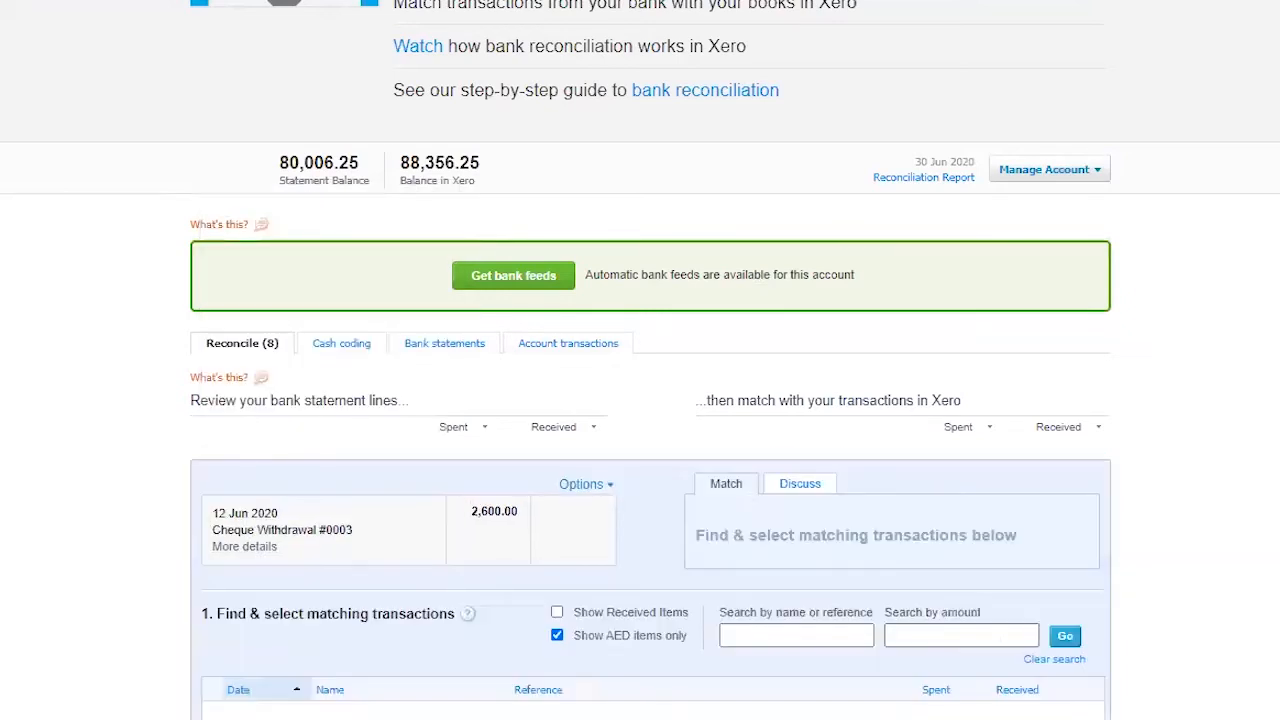
pyautogui.scroll(-4, 1166, 263)
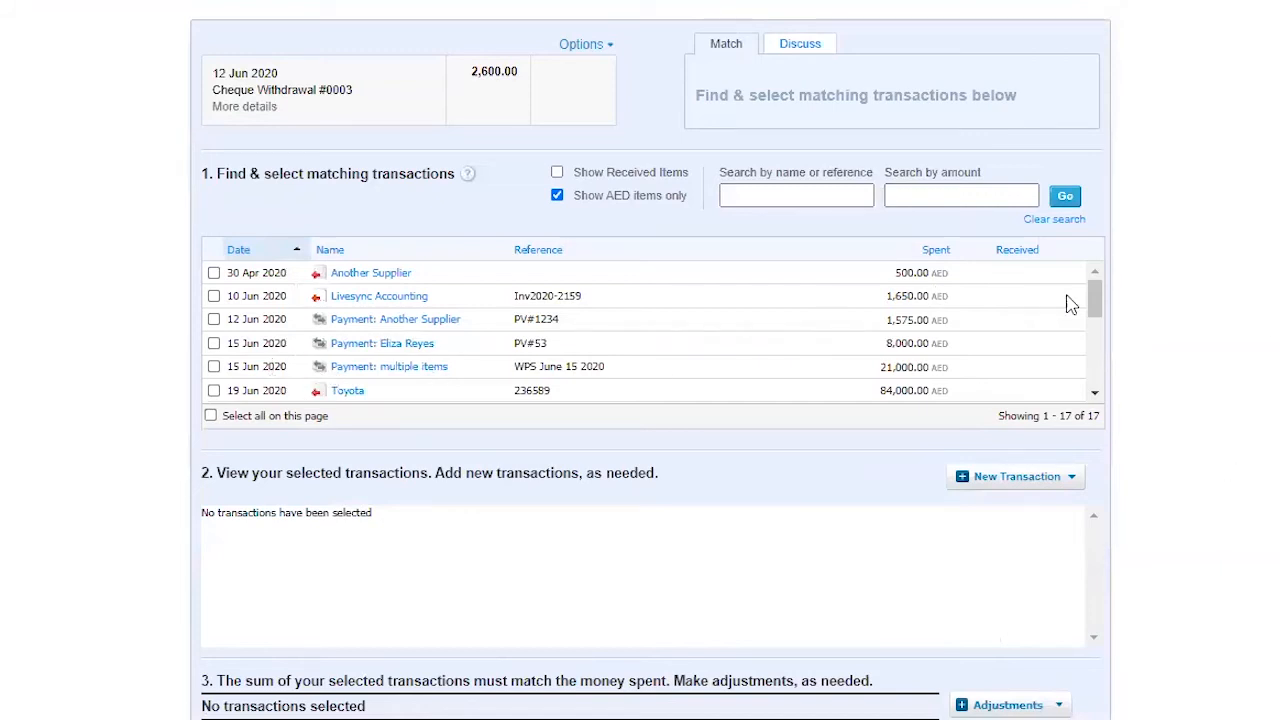
pyautogui.moveTo(1097, 293)
pyautogui.mouseDown()
pyautogui.moveTo(1097, 366)
pyautogui.moveTo(1096, 295)
pyautogui.mouseUp()
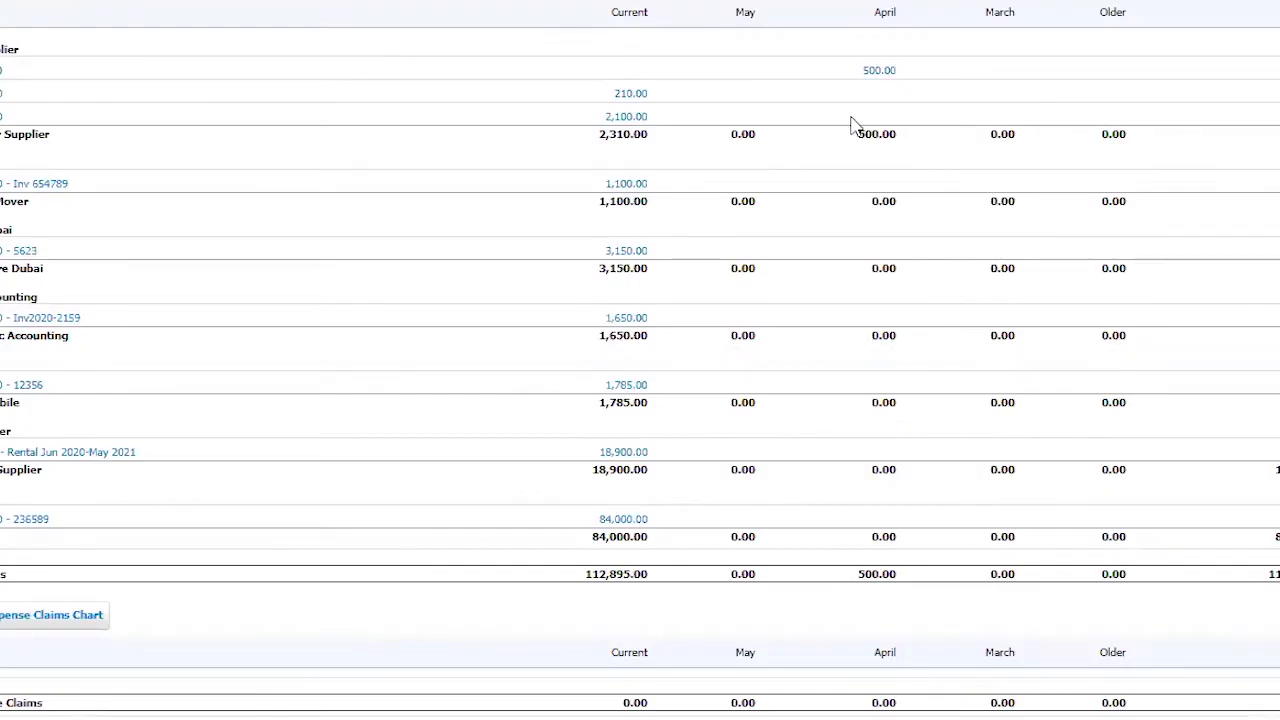
pyautogui.scroll(1, 371, 240)
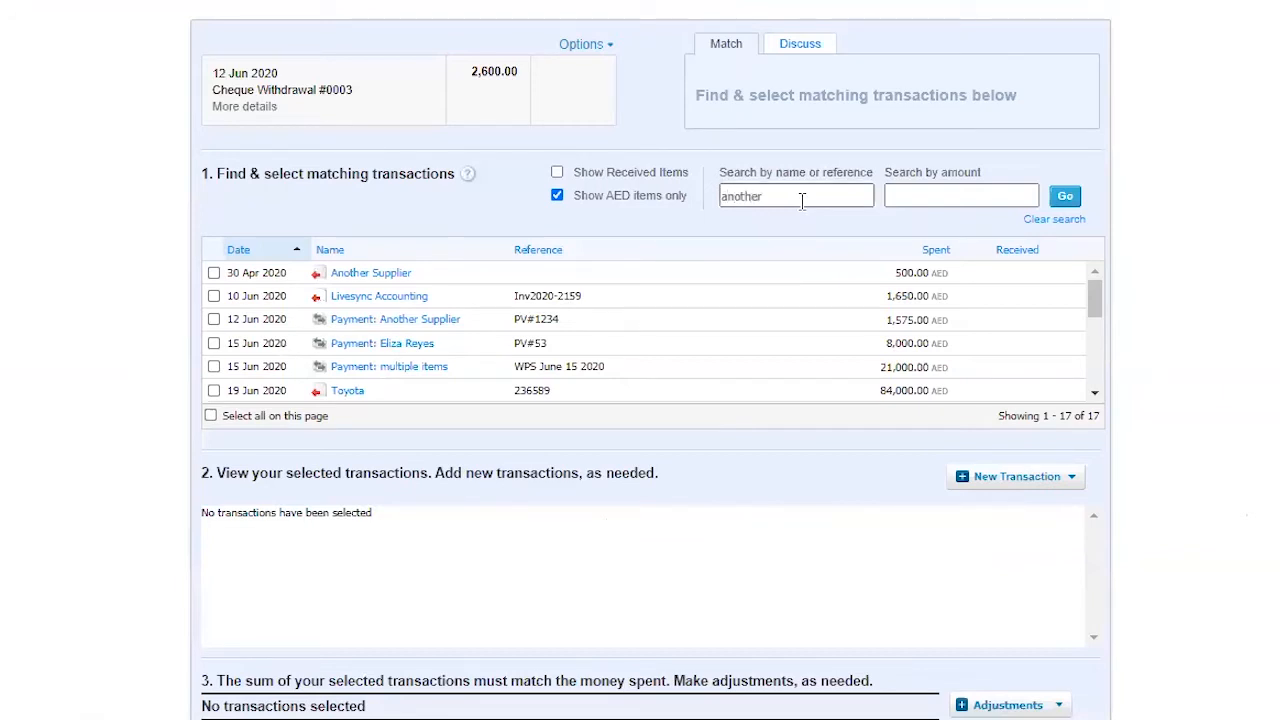
# Filter the candidate transactions by the name "another" and select the Another Supplier bills of 500.00 and 2,100.00 AED
pyautogui.click(1065, 196)
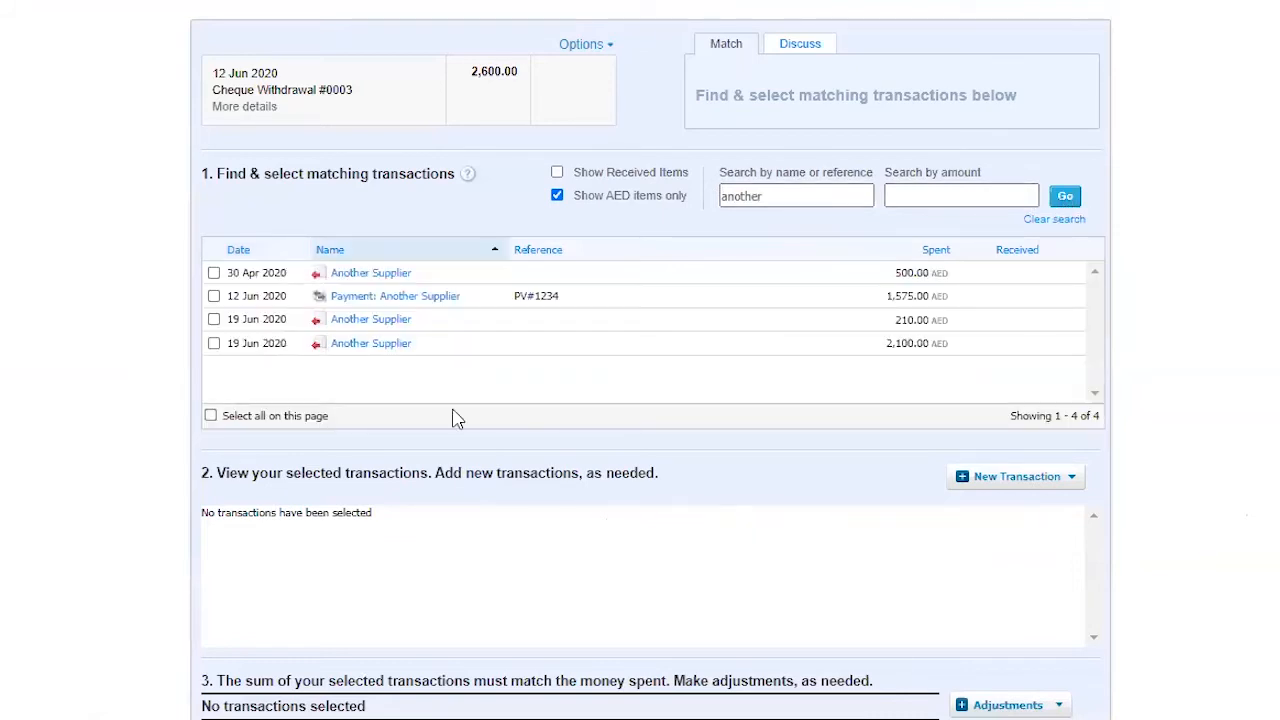
pyautogui.click(214, 273)
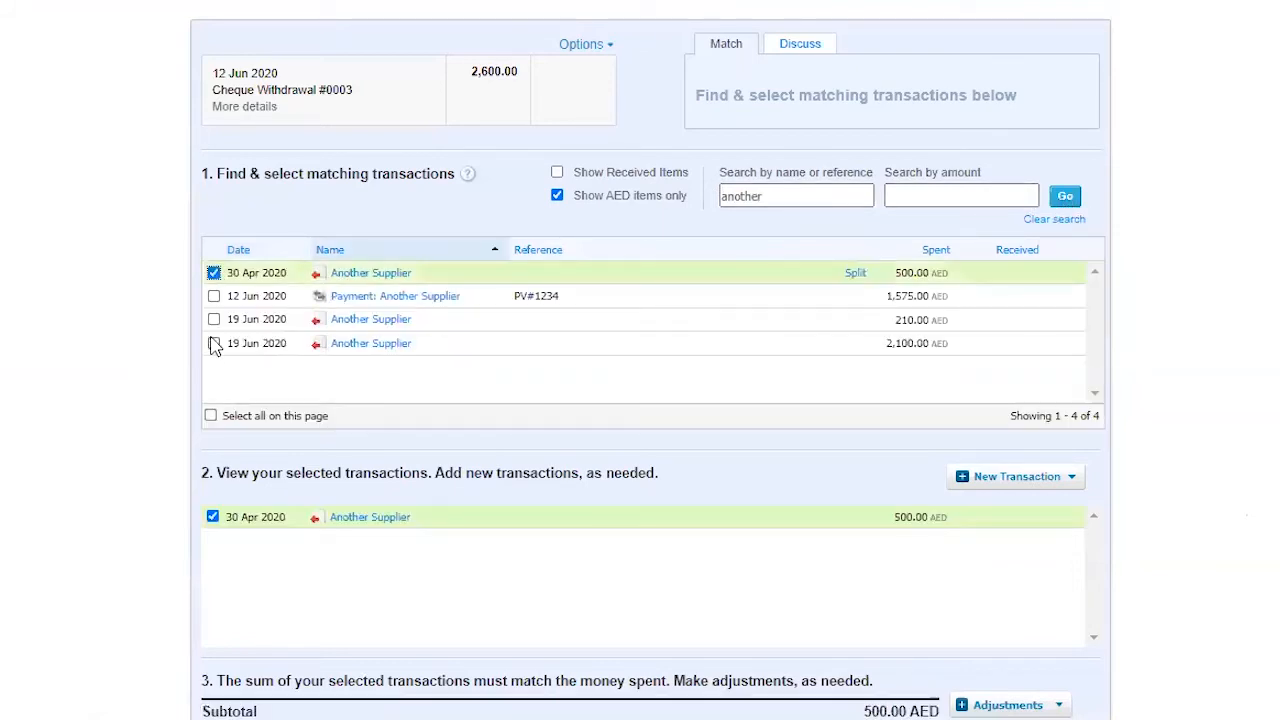
pyautogui.click(214, 343)
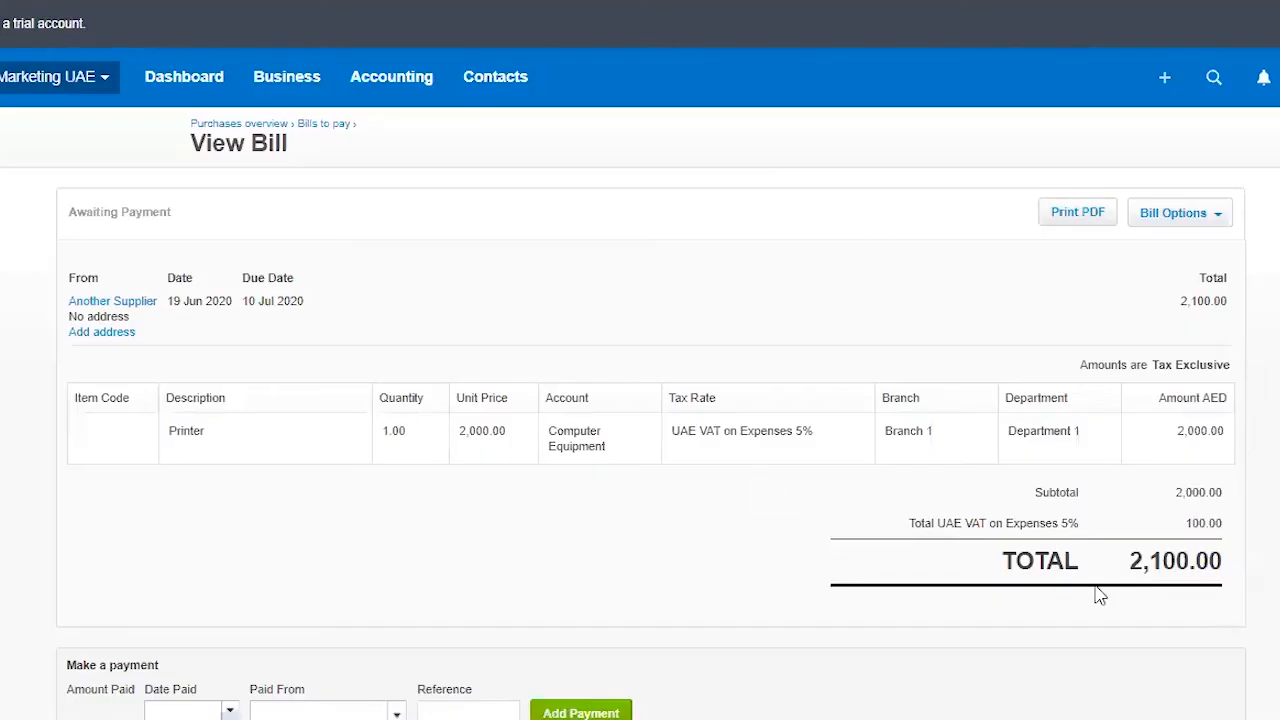
# Review the two selected Another Supplier bills and the statement details of the cheque withdrawal, and close the details
pyautogui.scroll(-3, 1097, 594)
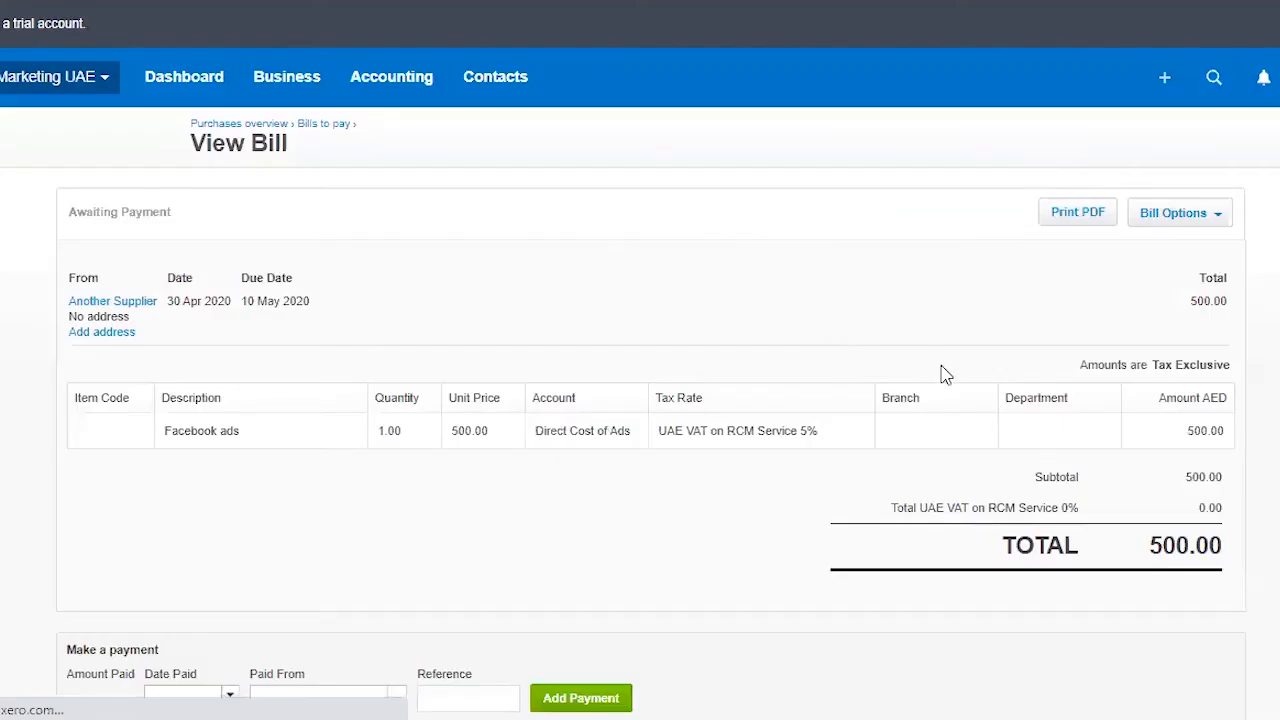
pyautogui.scroll(-3, 1092, 452)
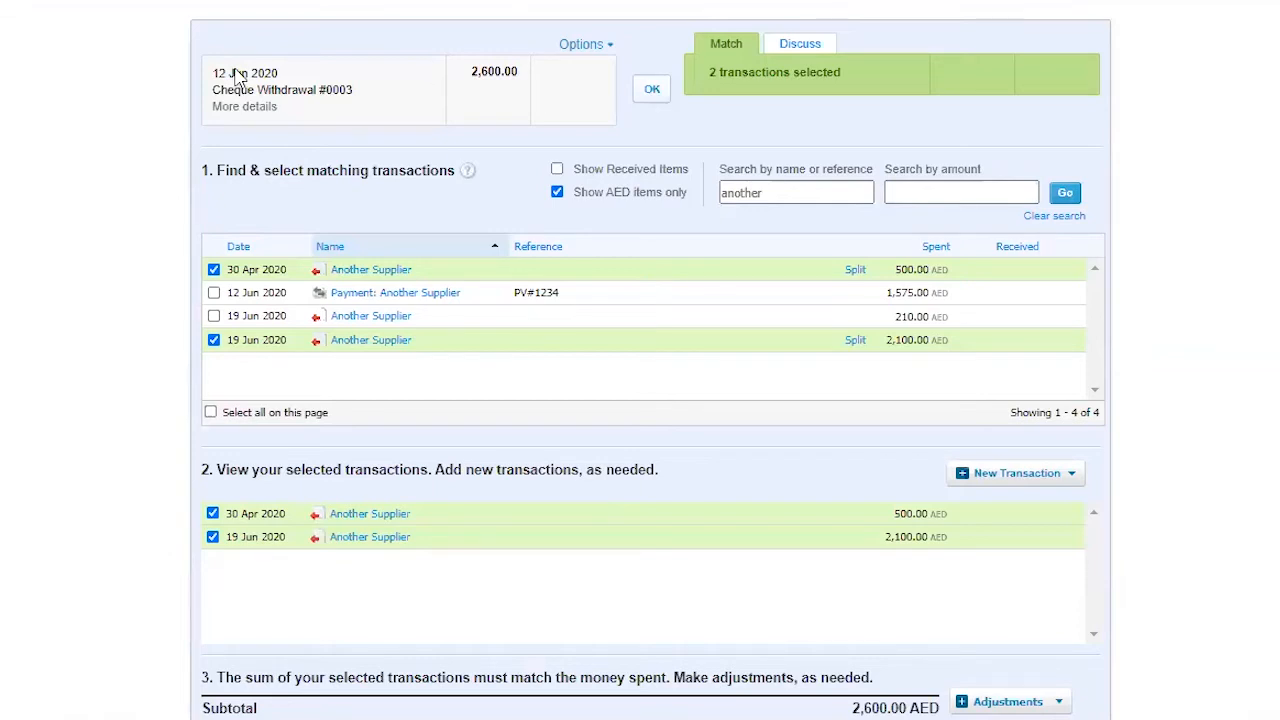
pyautogui.click(257, 110)
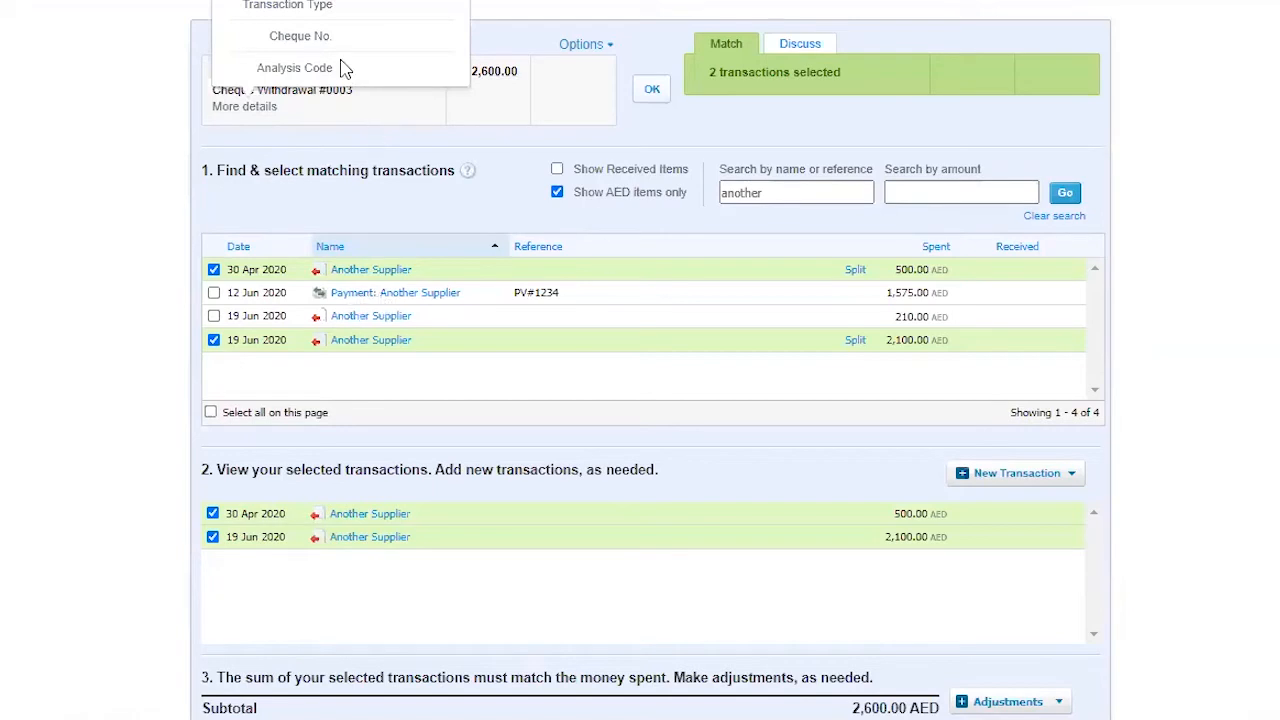
pyautogui.scroll(3, 428, 157)
pyautogui.click(447, 4)
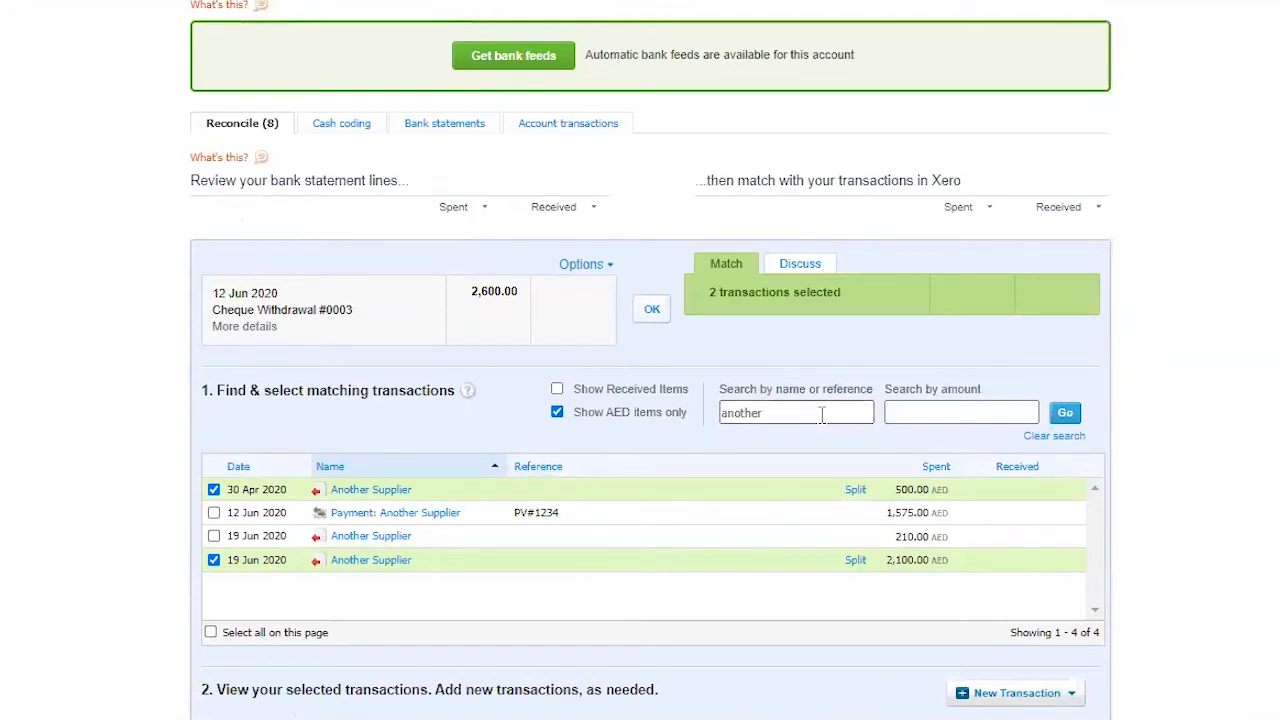
# Reconcile Cheque Withdrawal #0003 with the two selected Another Supplier bills, accepting the bill date mismatch
pyautogui.click(652, 310)
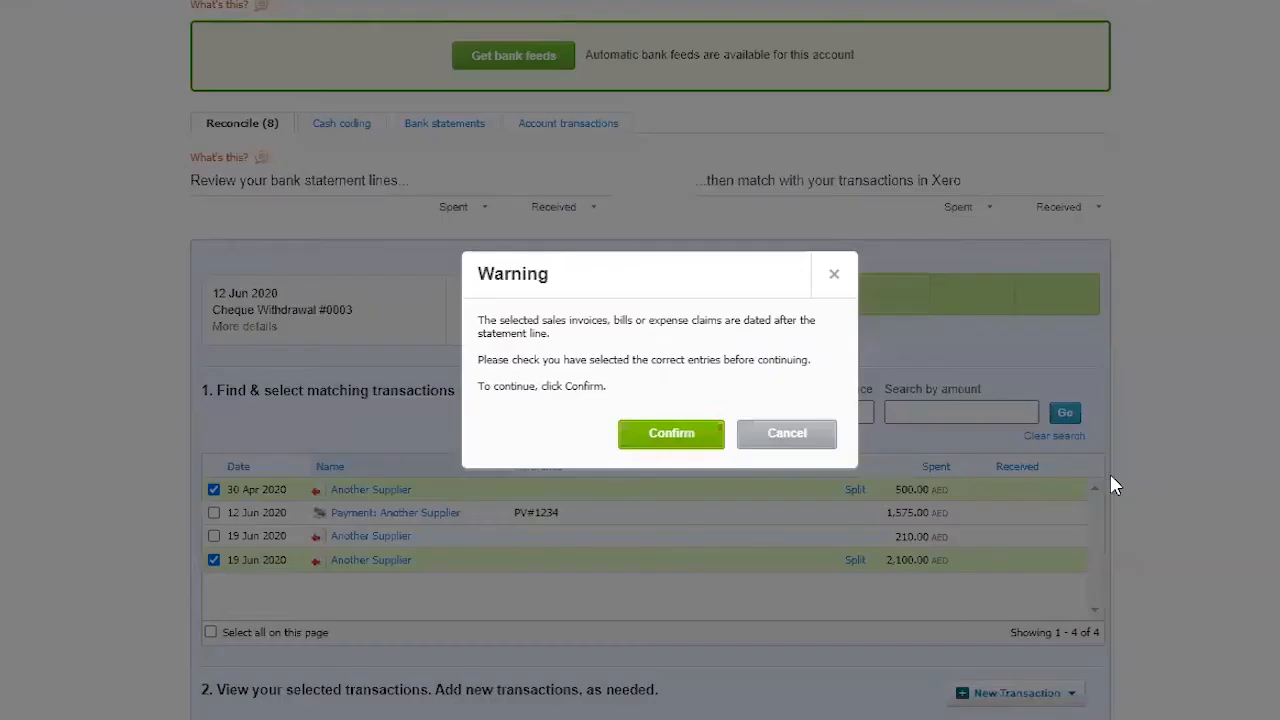
pyautogui.click(668, 440)
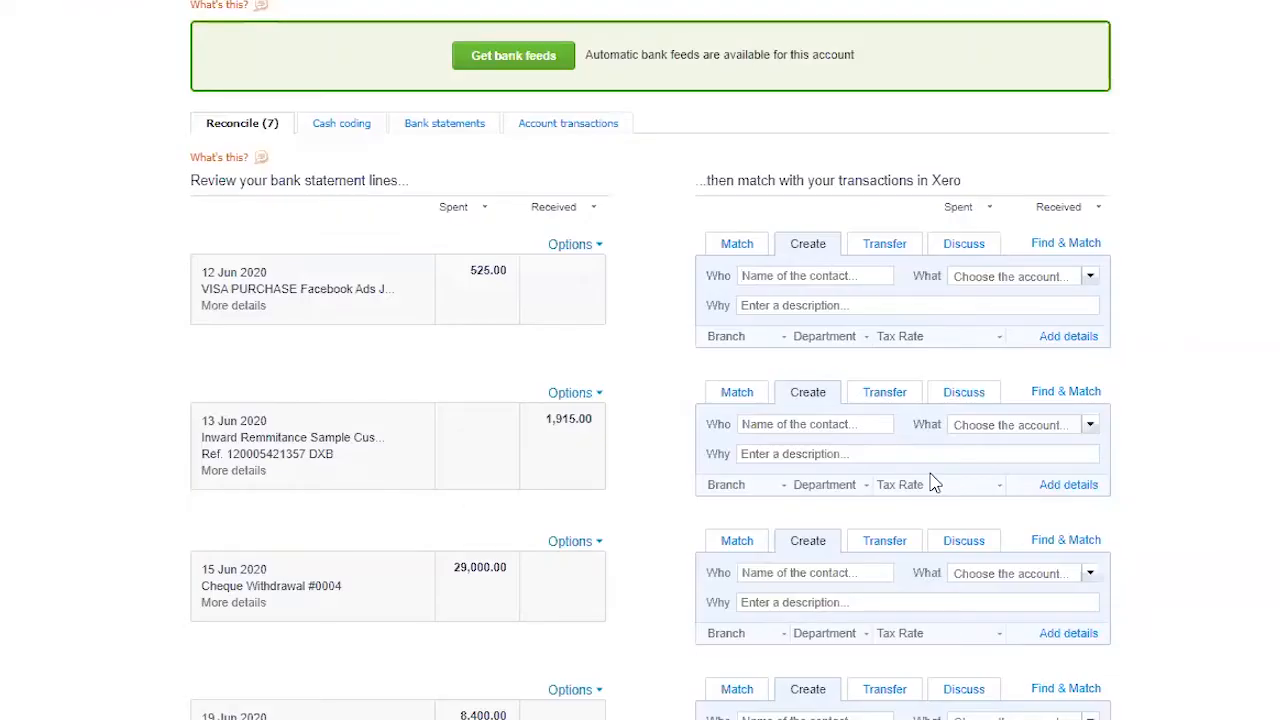
# Check the statement details of the 525.00 AED Facebook Ads purchase and search its Find & Match candidates for "face"
pyautogui.moveTo(249, 316)
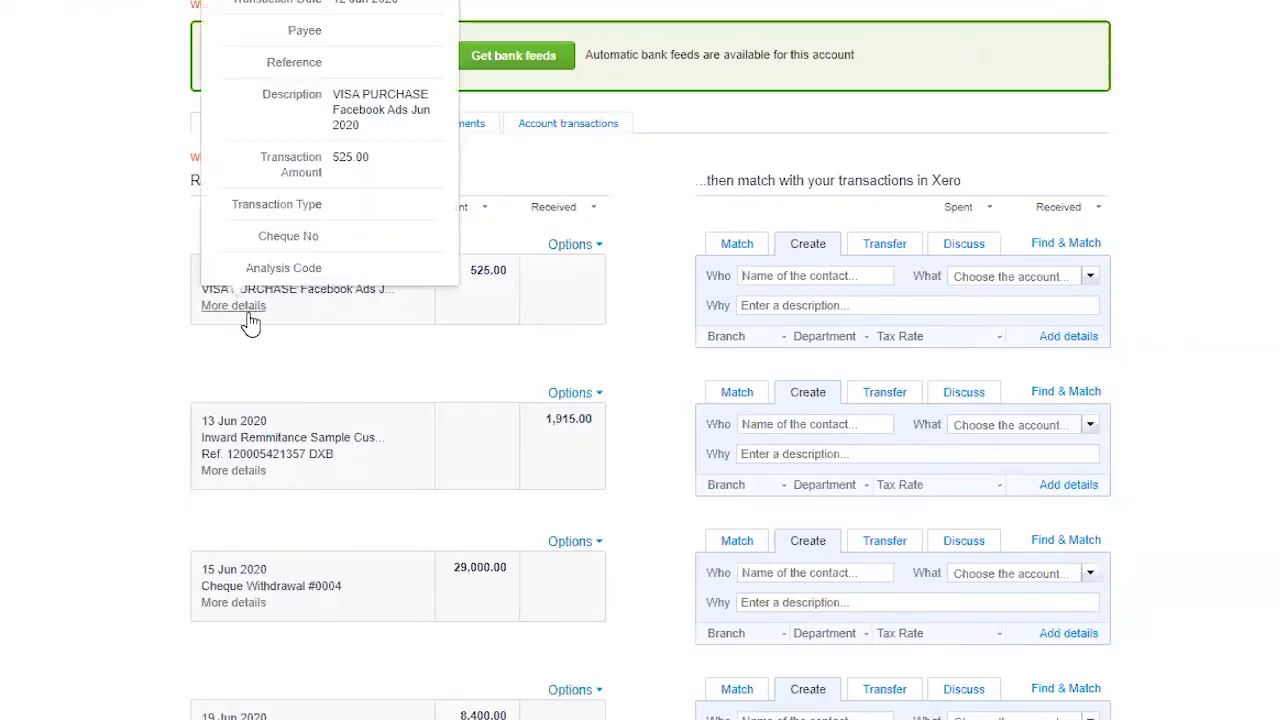
pyautogui.scroll(2, 344, 327)
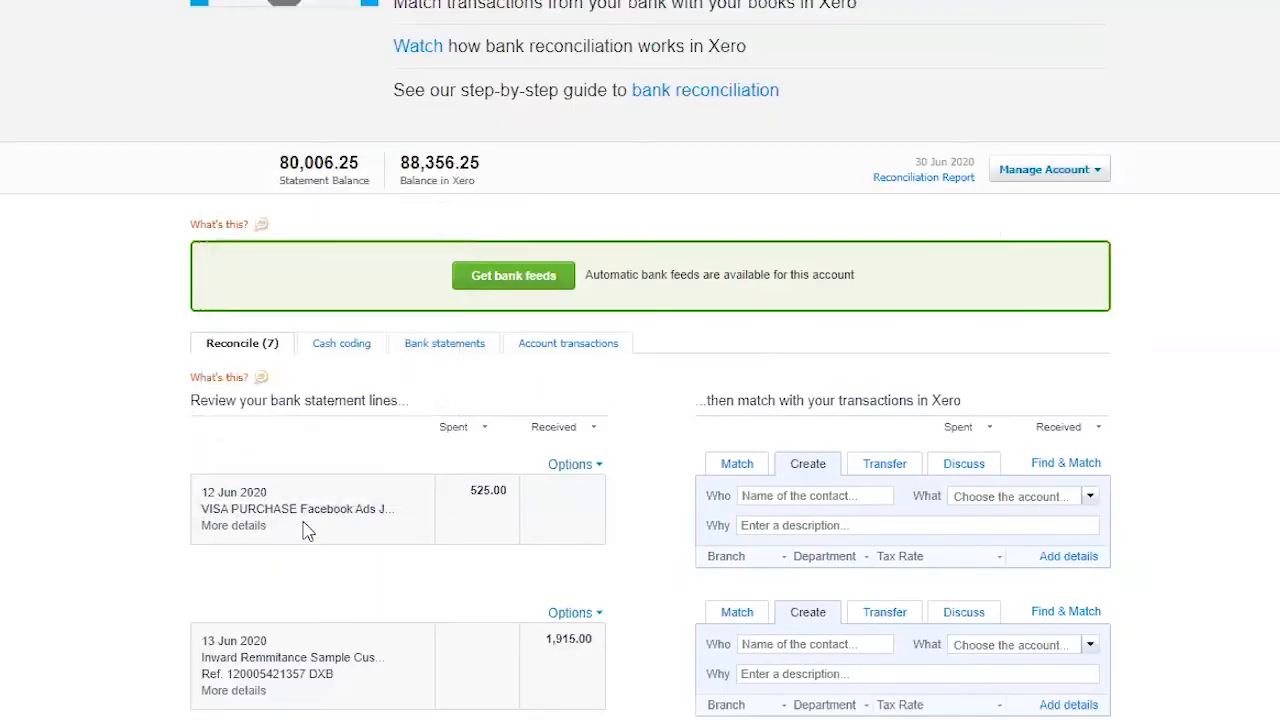
pyautogui.scroll(-1, 308, 532)
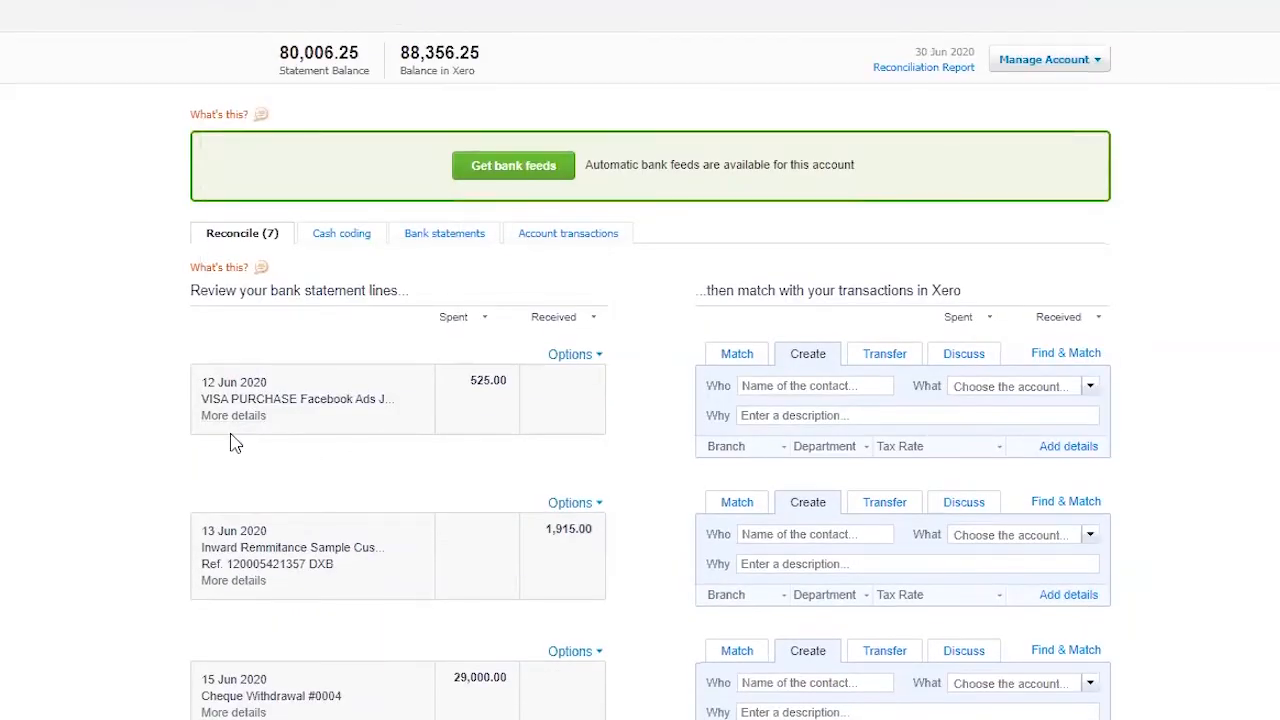
pyautogui.click(1090, 354)
pyautogui.click(749, 525)
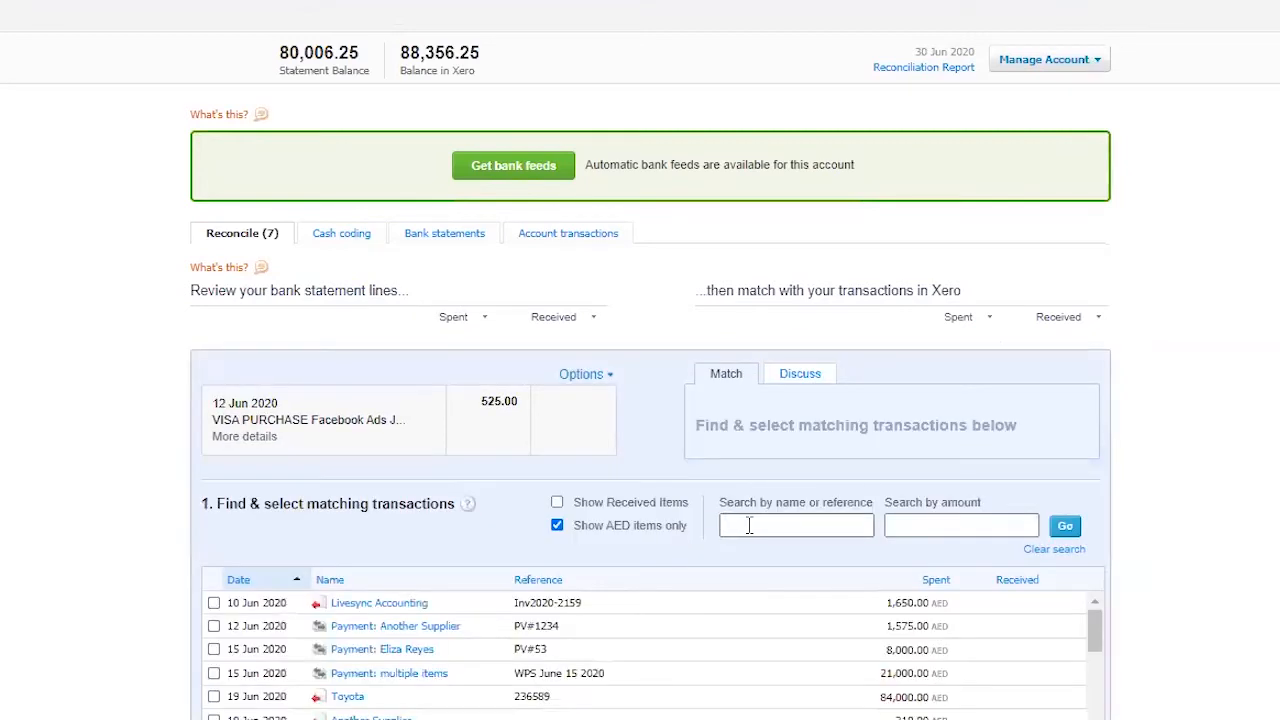
pyautogui.write('face')
pyautogui.click(1070, 538)
pyautogui.scroll(-3, 608, 230)
# Look for the Facebook Ads cost in the aged payables report, the unfiltered candidate transactions and the paid 500.00 AED Another Supplier bill
pyautogui.click(591, 197)
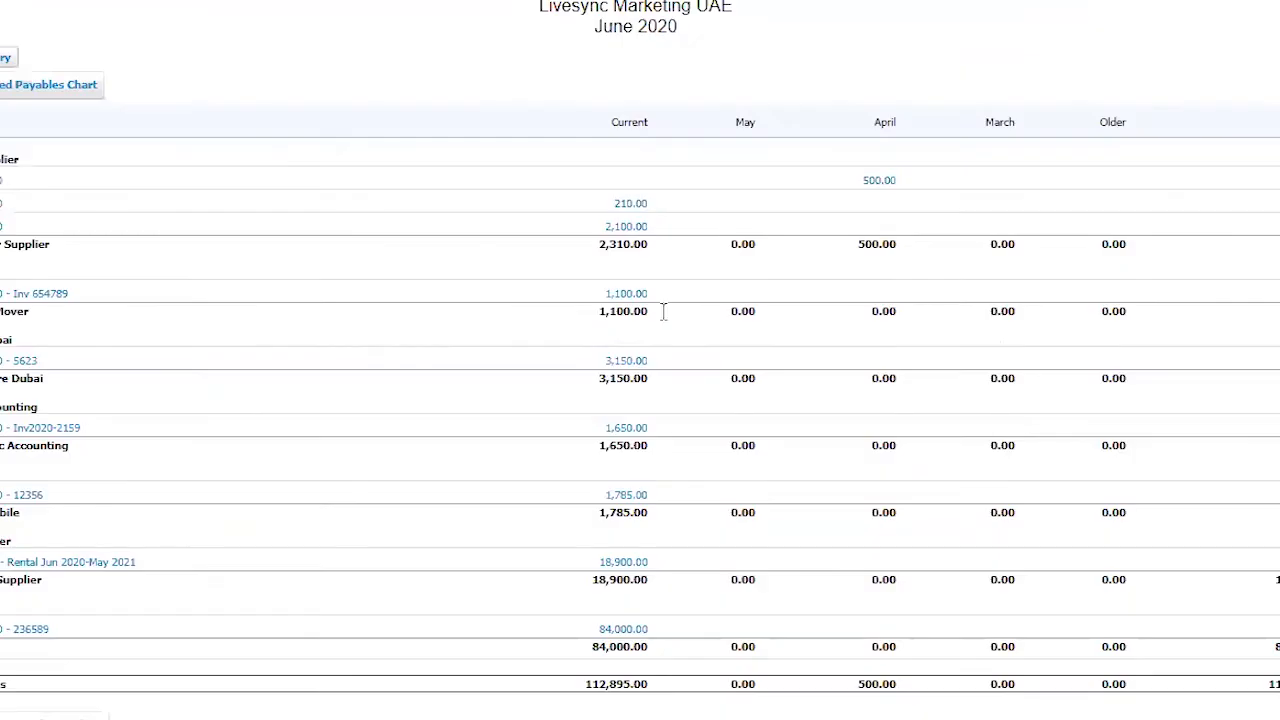
pyautogui.scroll(-1, 950, 368)
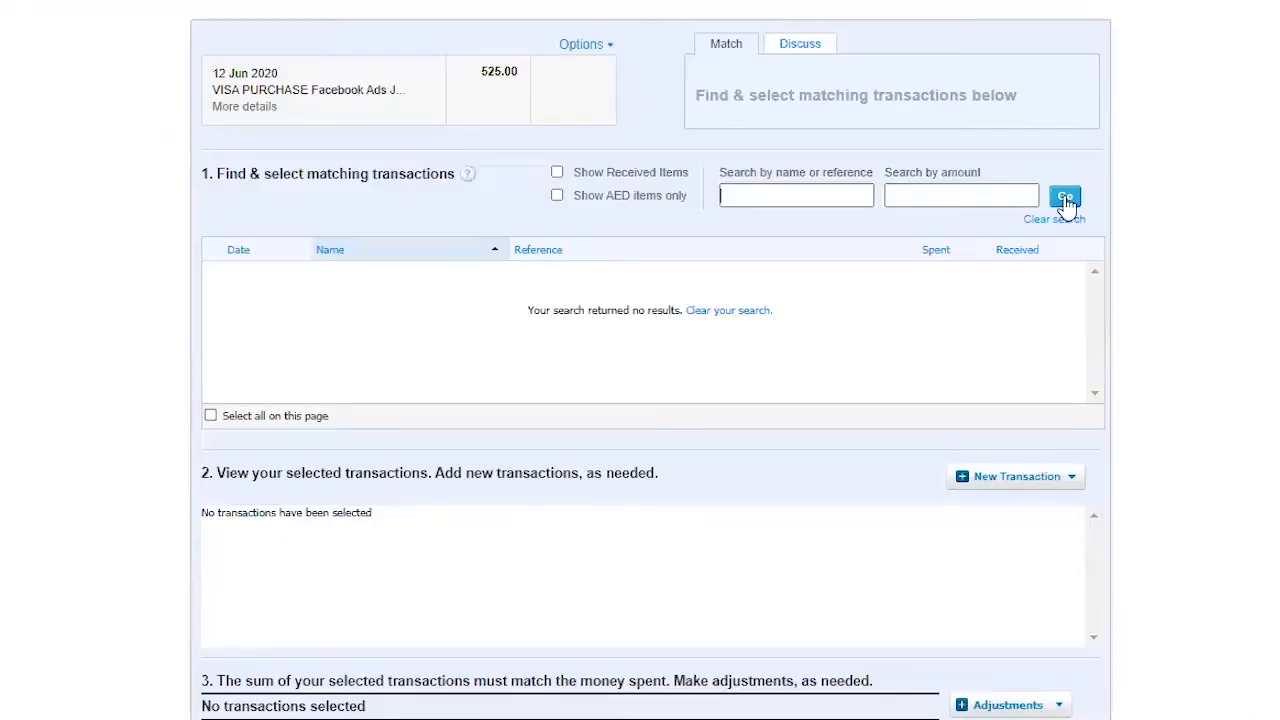
pyautogui.click(1066, 197)
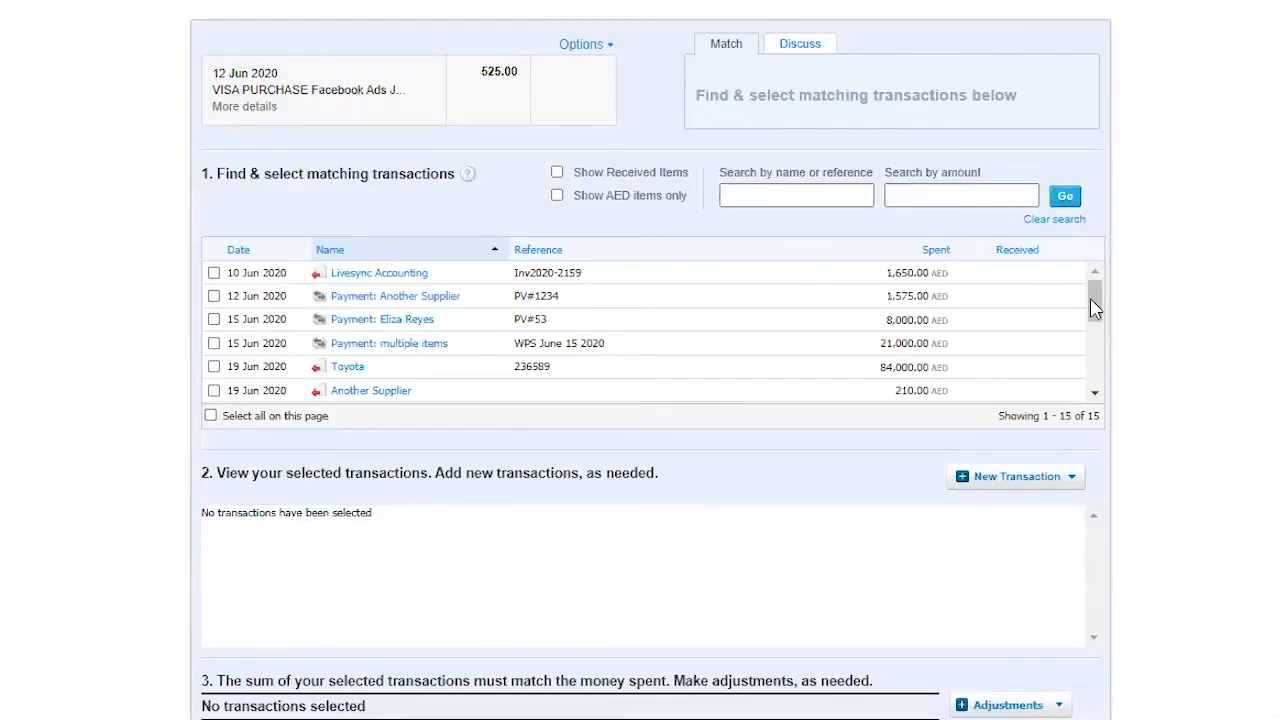
pyautogui.scroll(-6, 1103, 337)
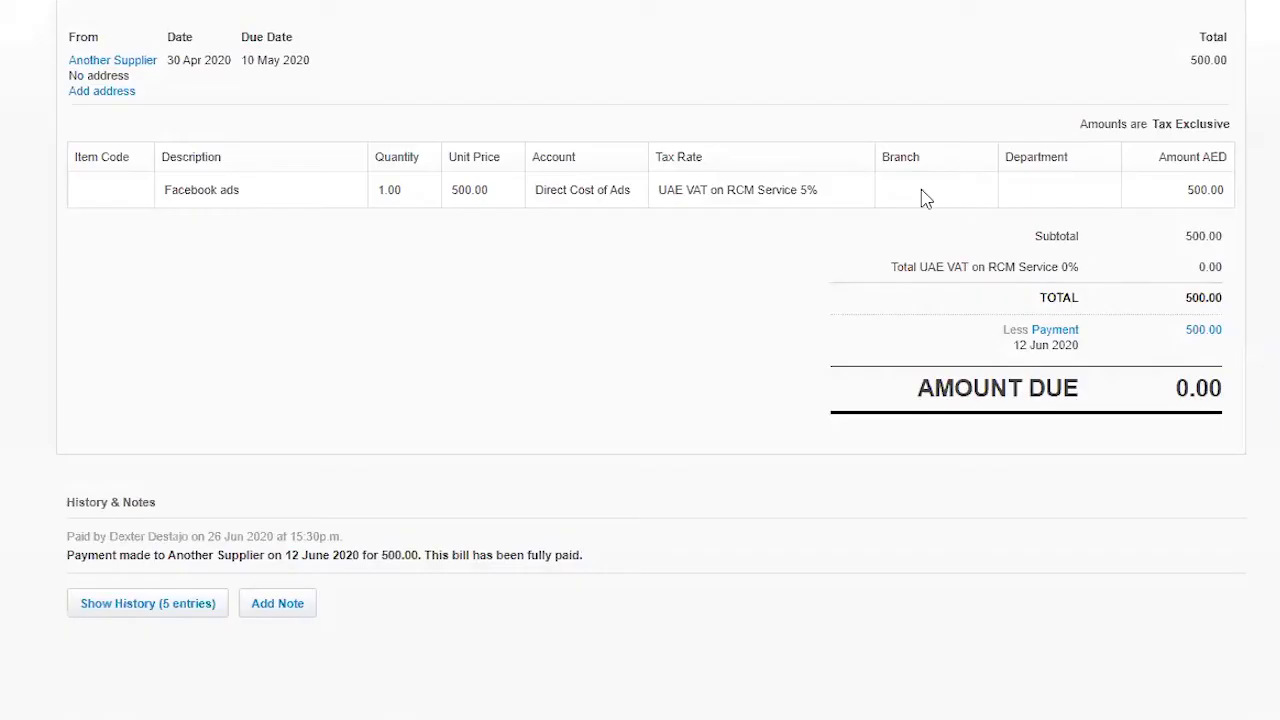
pyautogui.scroll(5, 349, 320)
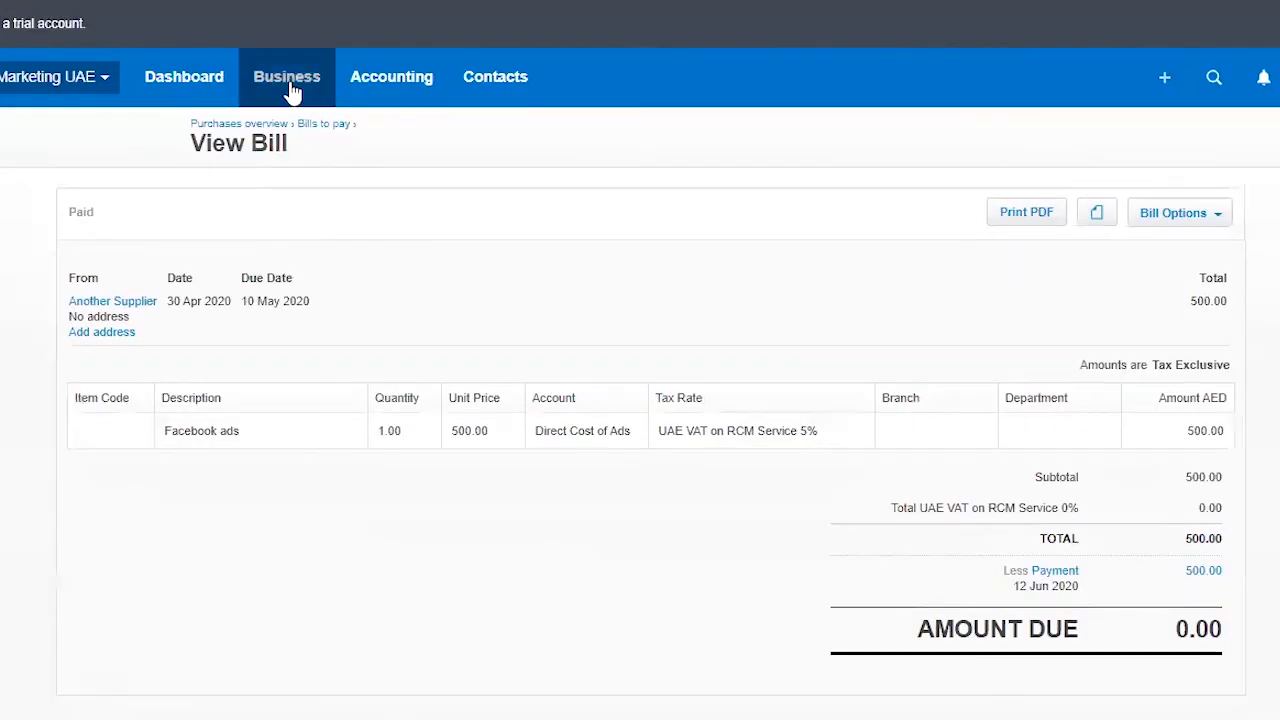
# Open the list of all supplier bills and search the Facebook Ads candidates by supplier name
pyautogui.click(287, 82)
pyautogui.click(316, 464)
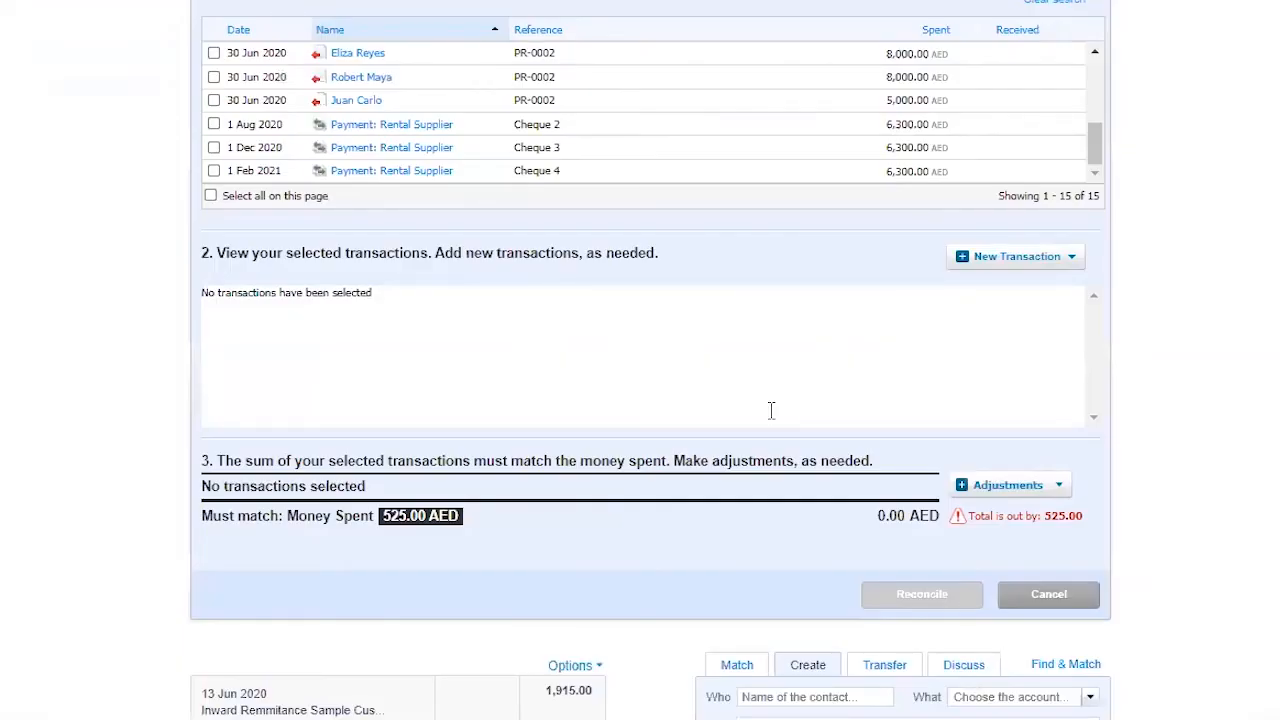
pyautogui.scroll(5, 797, 405)
pyautogui.write('mple')
pyautogui.click(1075, 418)
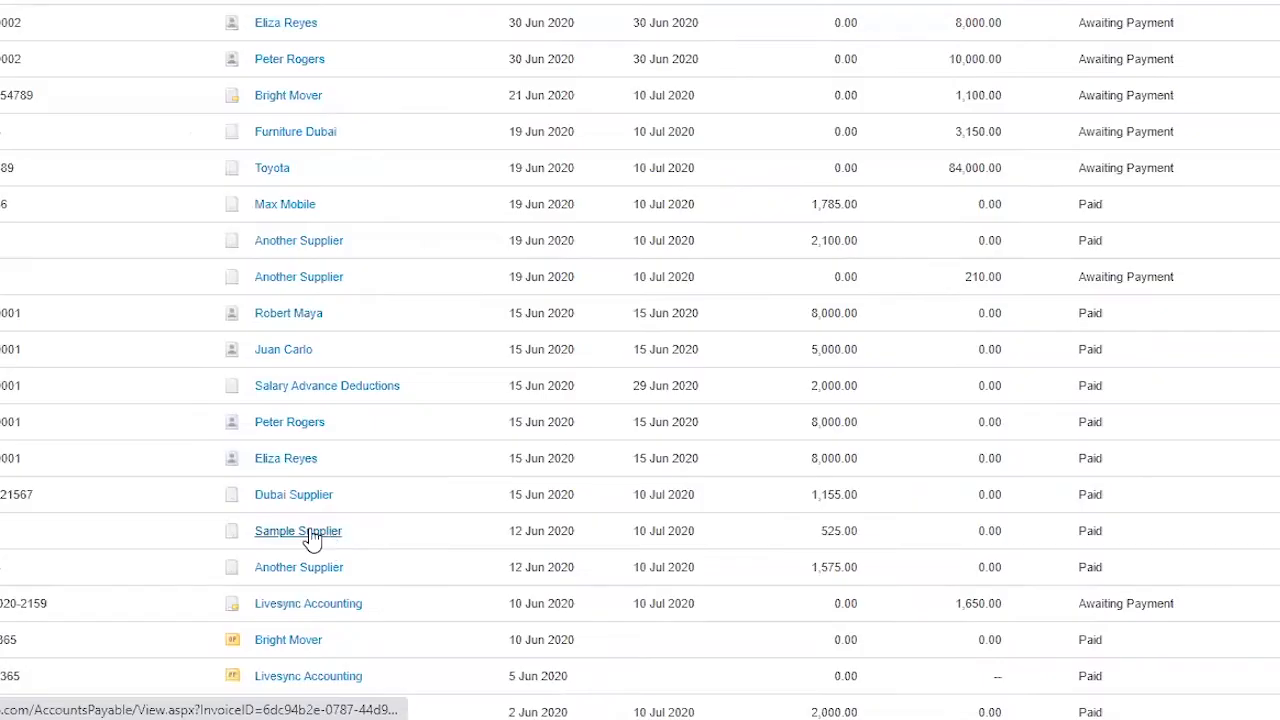
# Open the paid 525.00 AED Sample Supplier bill dated 12 Jun 2020 and remove its payment recorded in Petty Cash
pyautogui.click(316, 541)
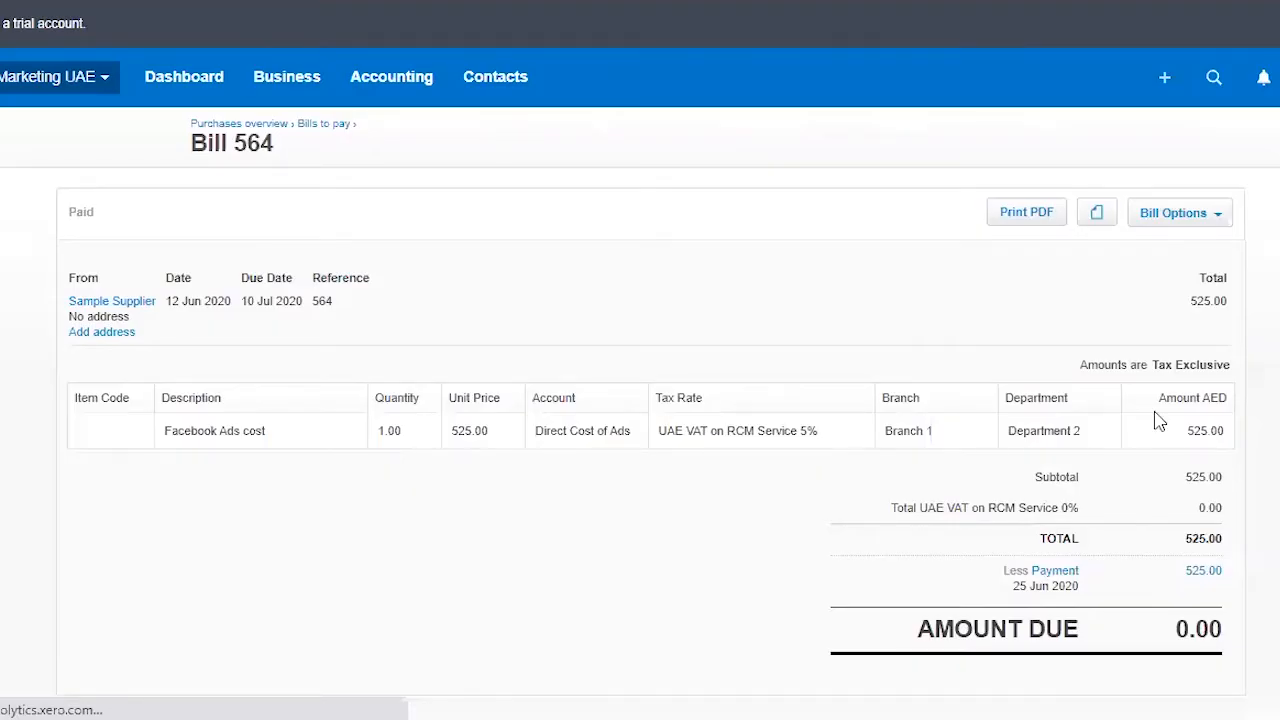
pyautogui.scroll(-3, 720, 449)
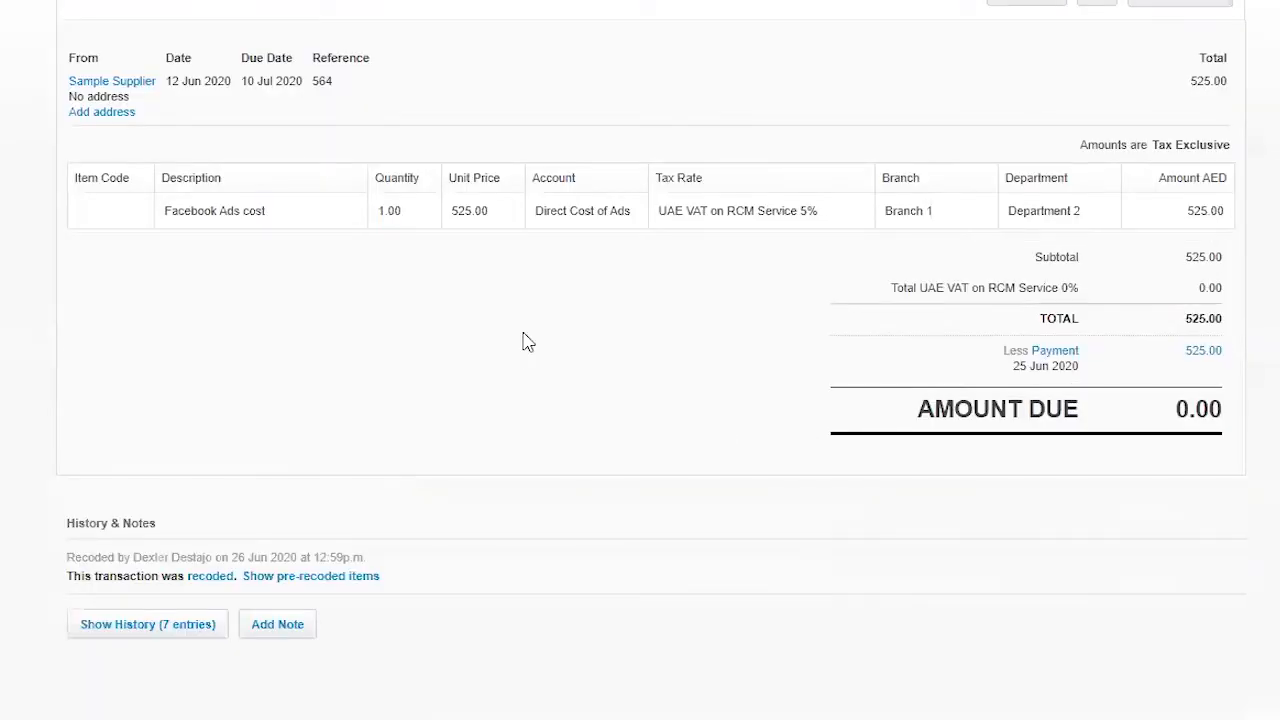
pyautogui.scroll(2, 530, 342)
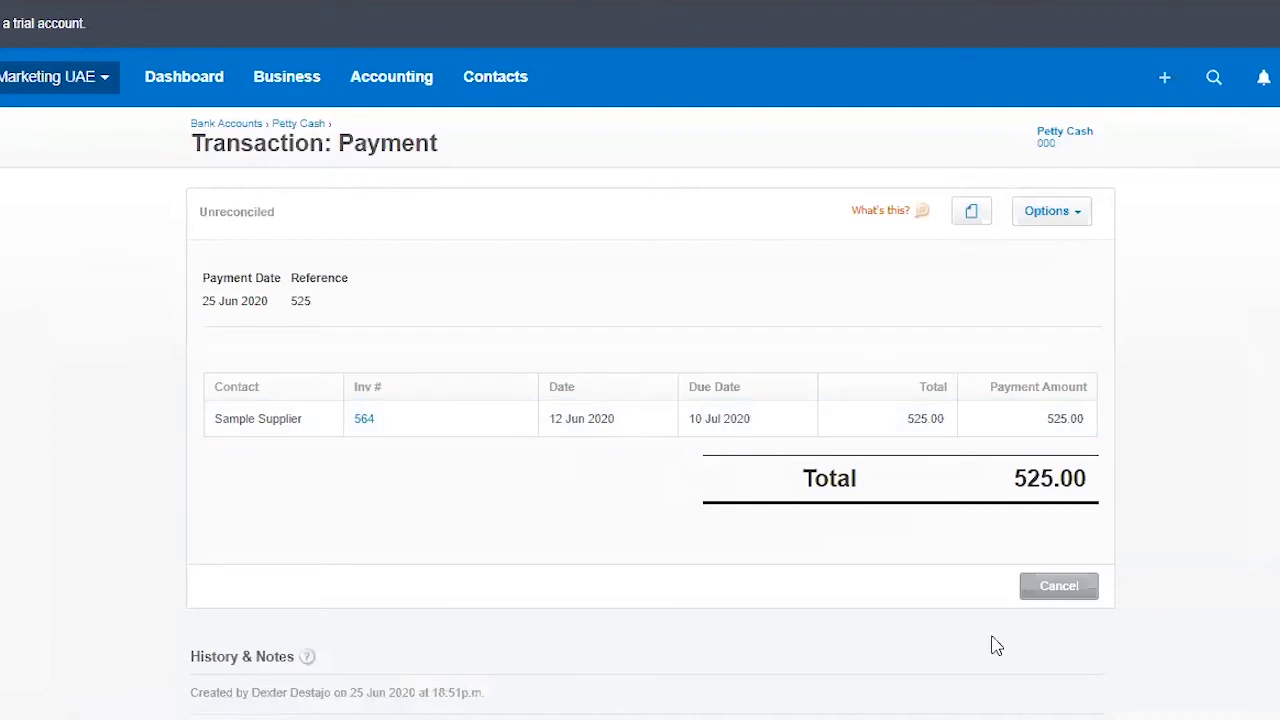
pyautogui.moveTo(332, 124); pyautogui.dragTo(269, 124)
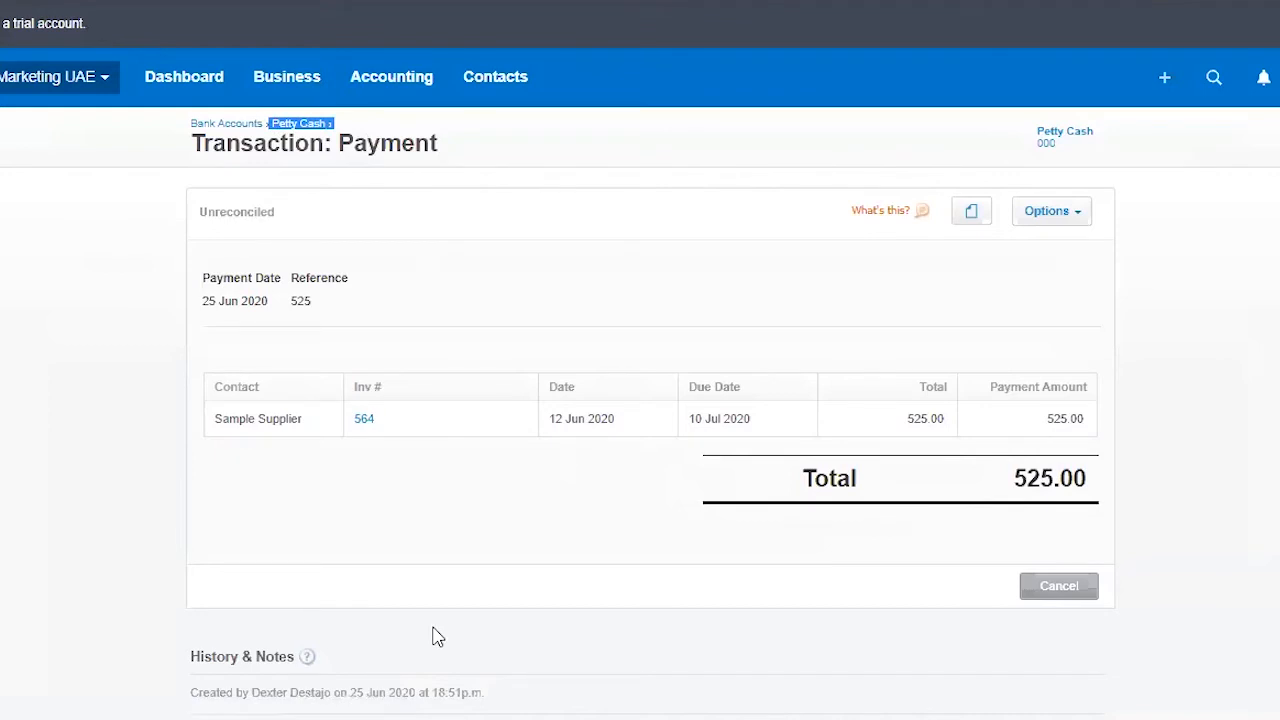
pyautogui.click(1058, 214)
pyautogui.click(1043, 366)
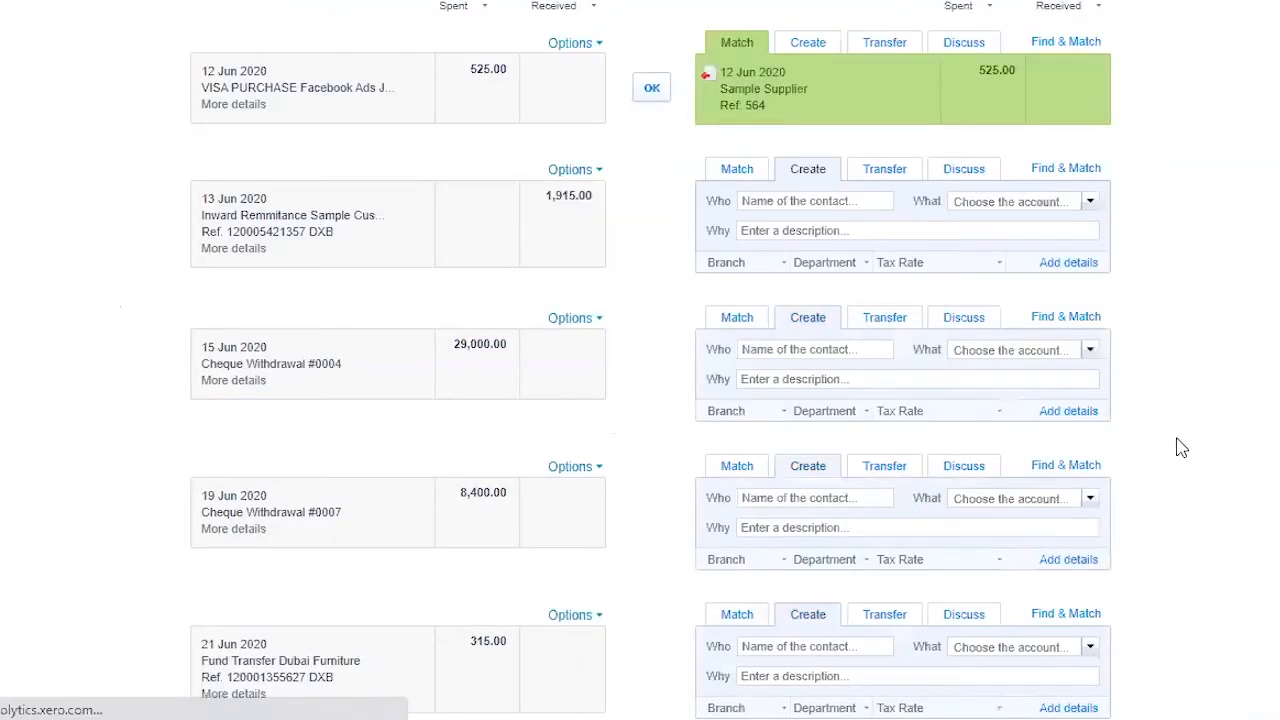
# Reconcile the 525.00 AED Facebook Ads Visa purchase with the suggested Sample Supplier bill
pyautogui.scroll(4, 436, 552)
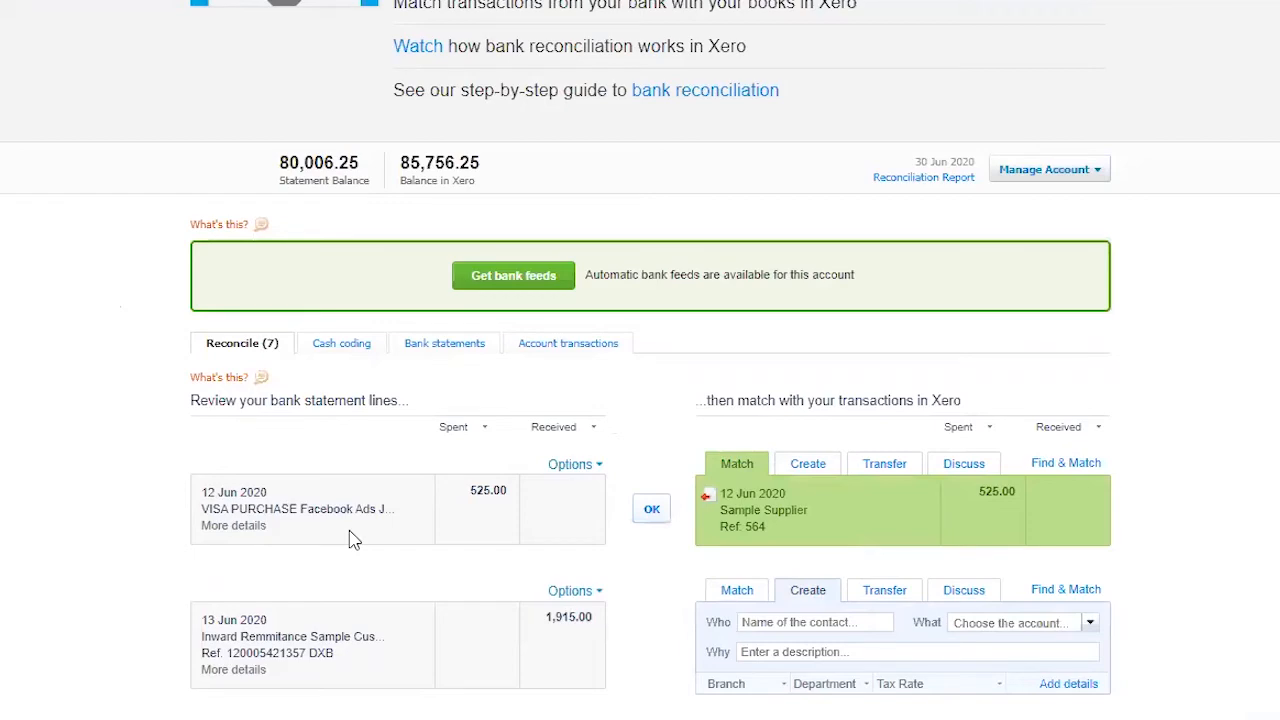
pyautogui.scroll(2, 803, 346)
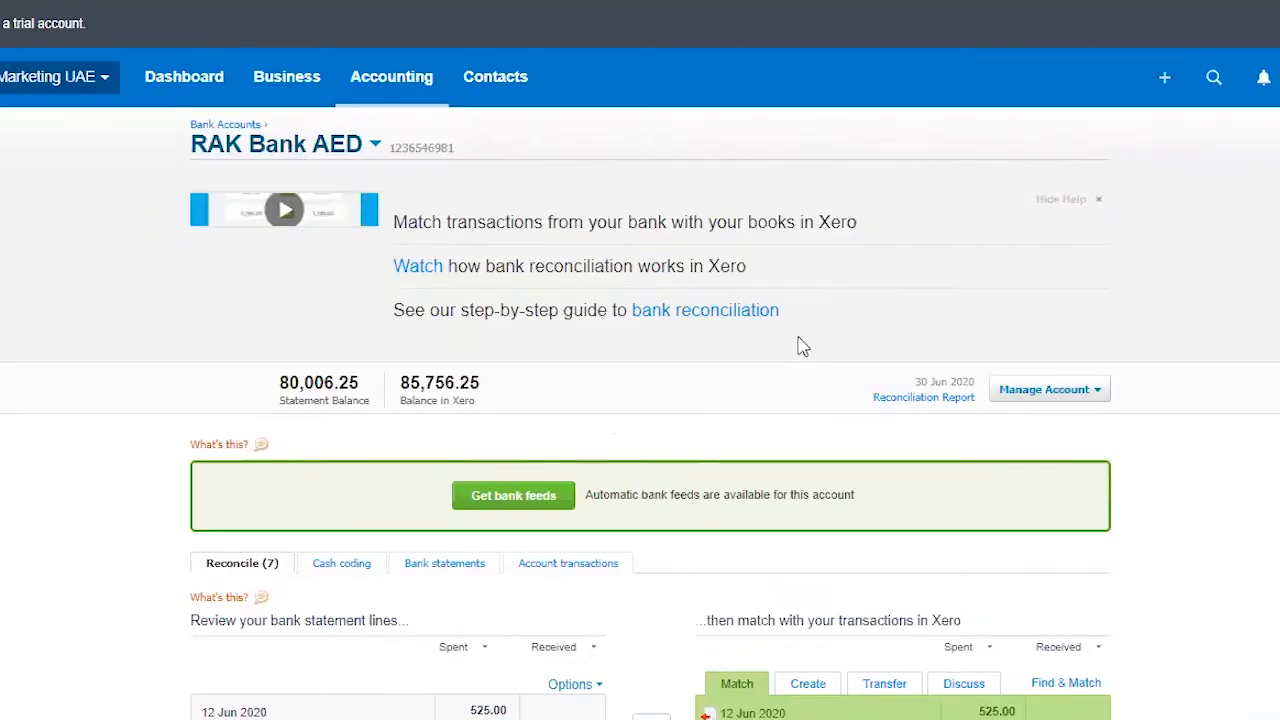
pyautogui.scroll(-4, 747, 395)
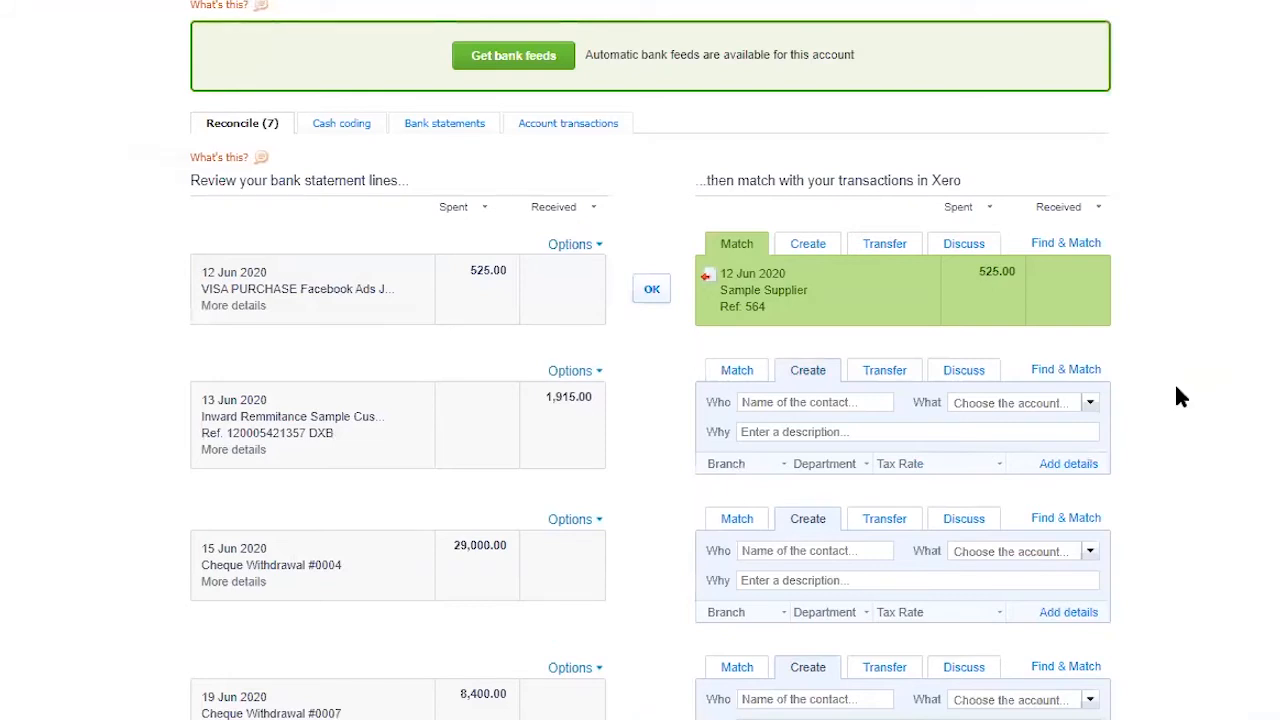
pyautogui.scroll(3, 1037, 323)
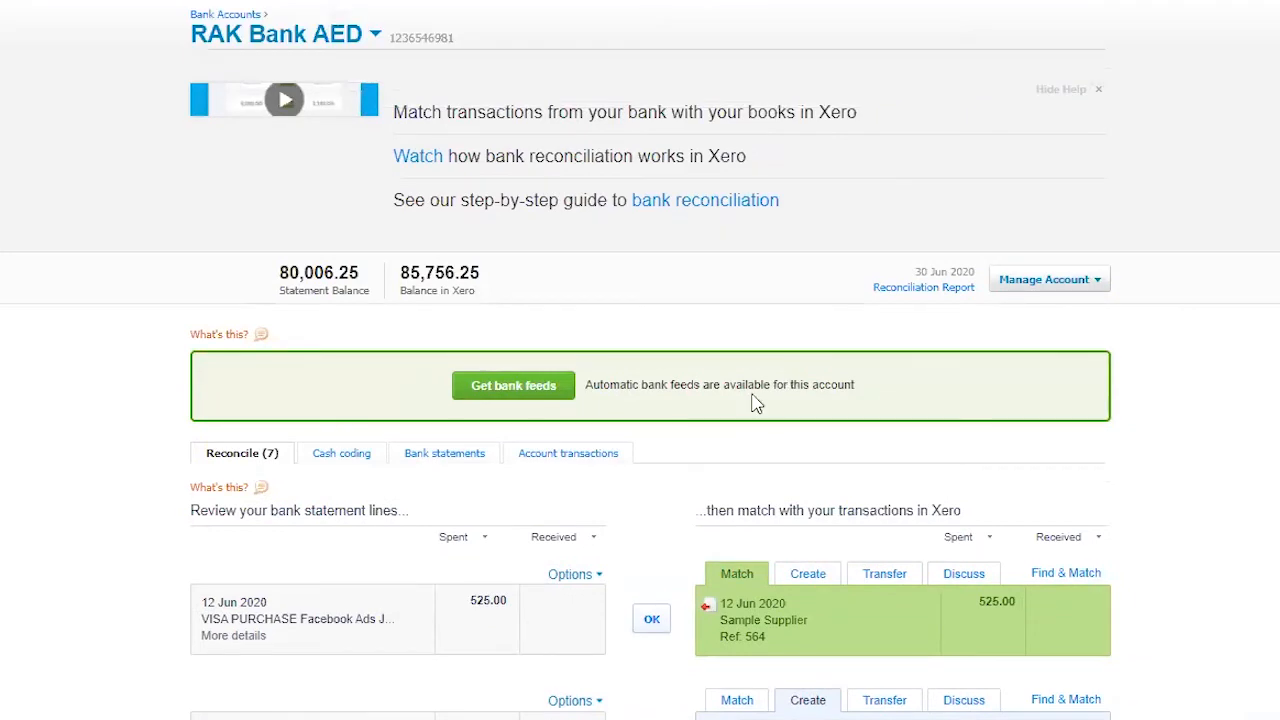
pyautogui.scroll(-2, 757, 402)
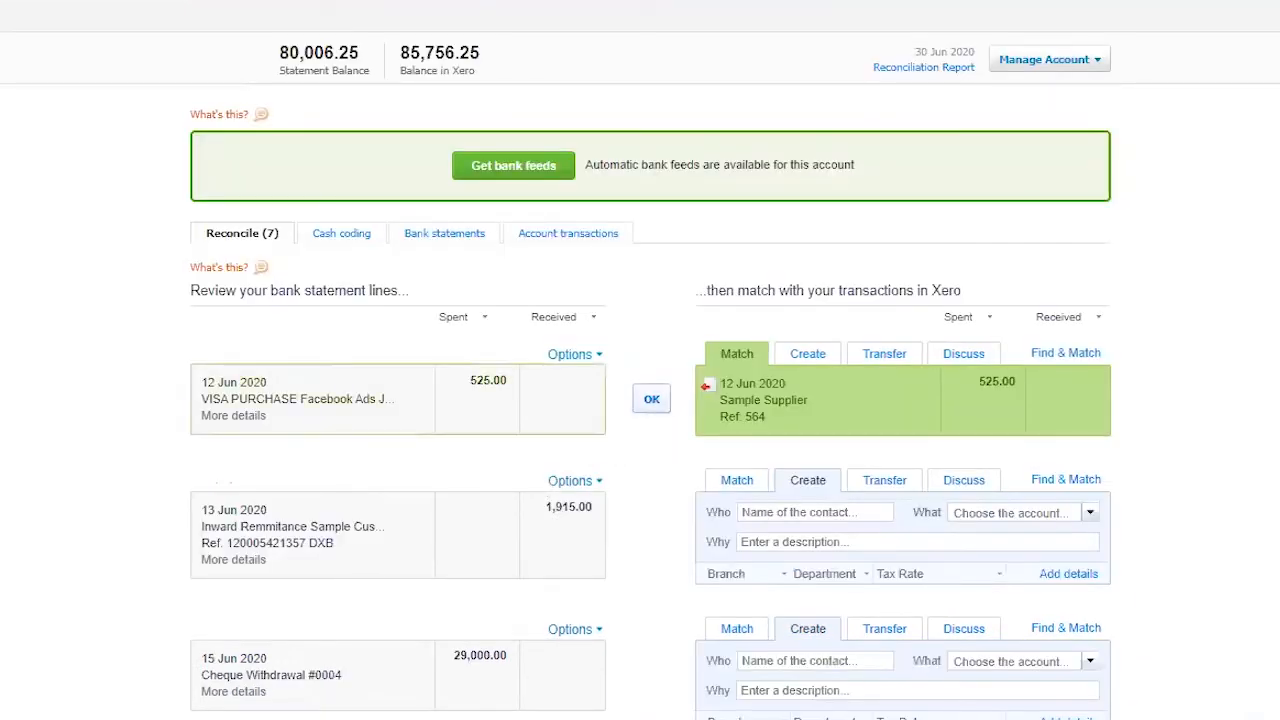
pyautogui.click(651, 398)
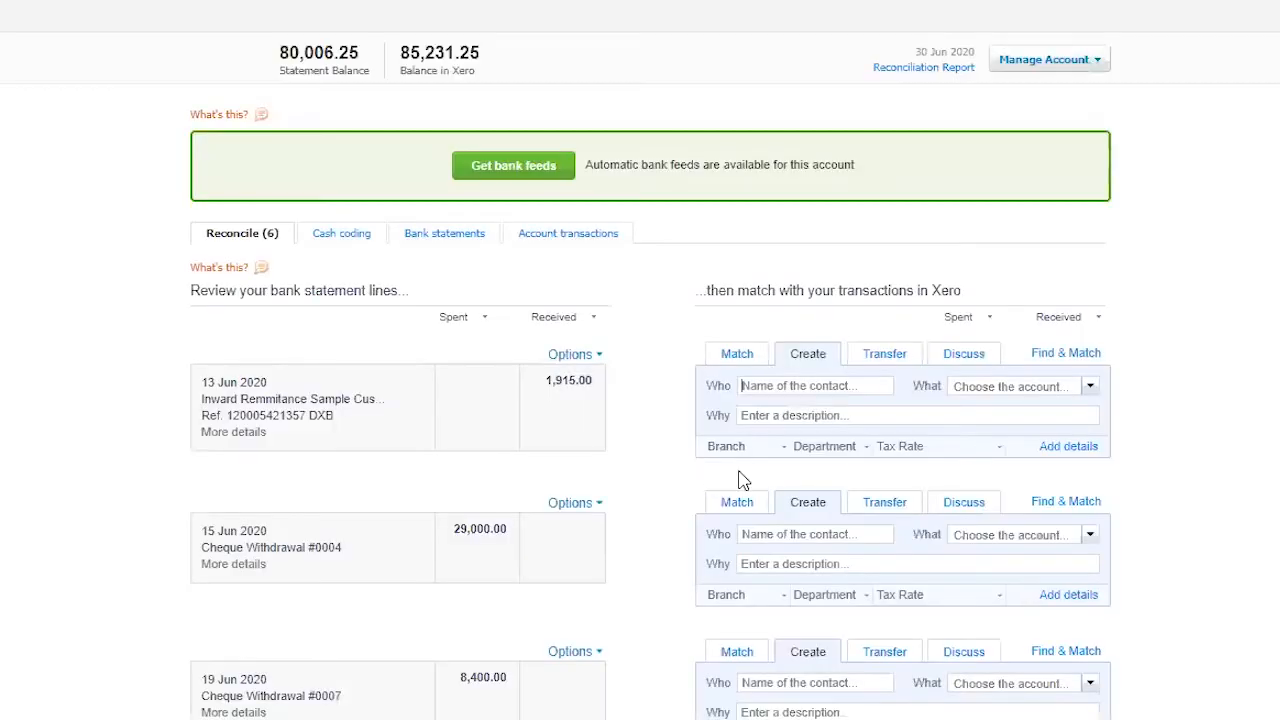
# Check the statement details of the 1,915.00 AED inward remittance and filter its Find & Match candidates by the name "sample"
pyautogui.scroll(-4, 737, 471)
pyautogui.click(238, 103)
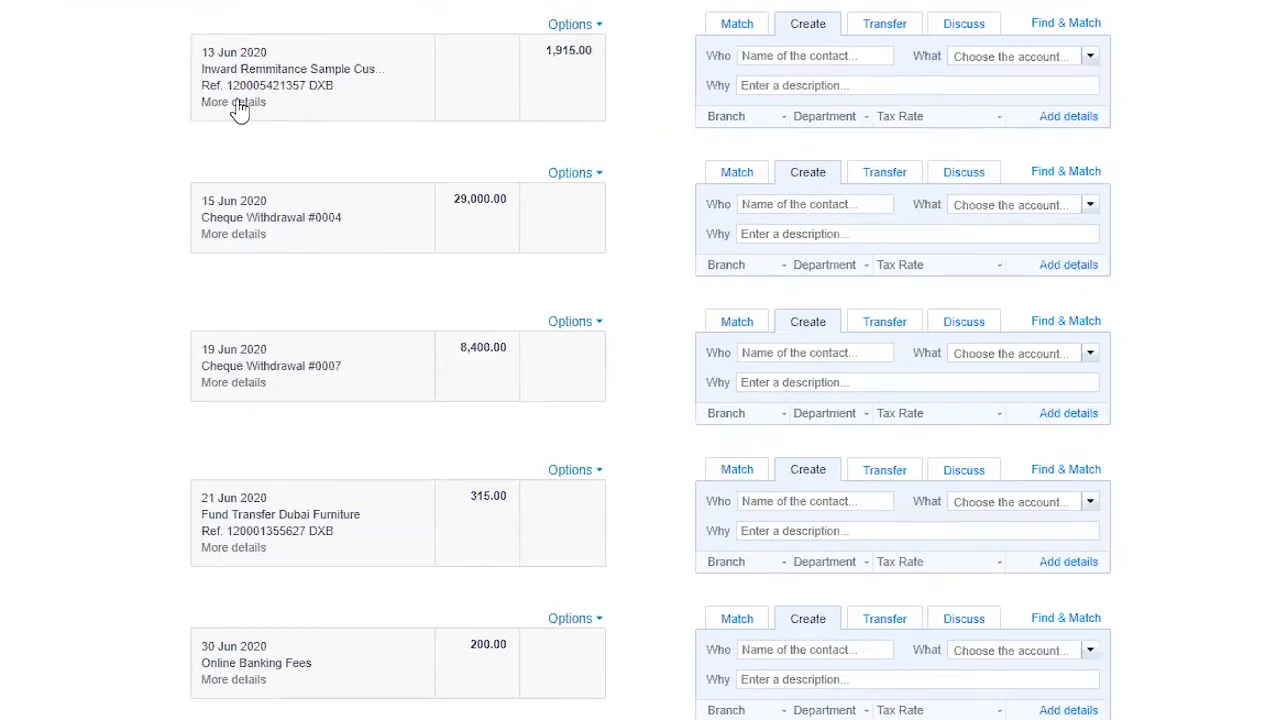
pyautogui.scroll(2, 393, 162)
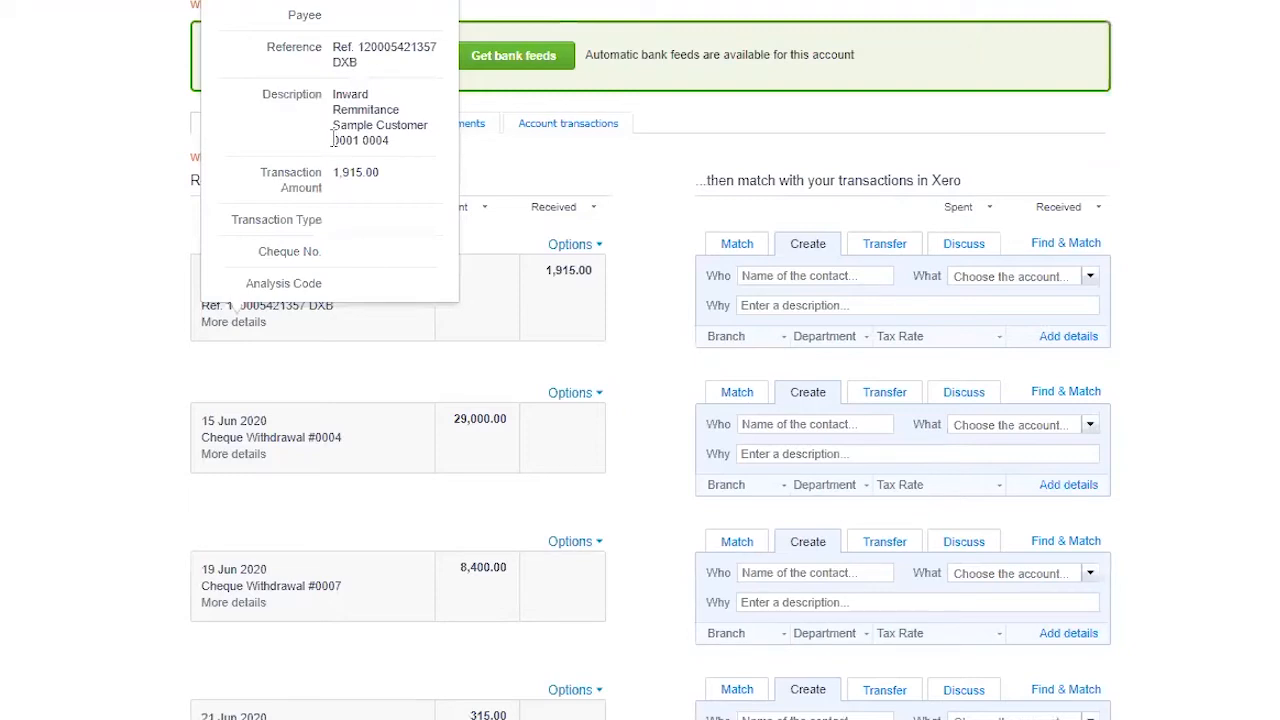
pyautogui.moveTo(333, 140); pyautogui.dragTo(396, 148)
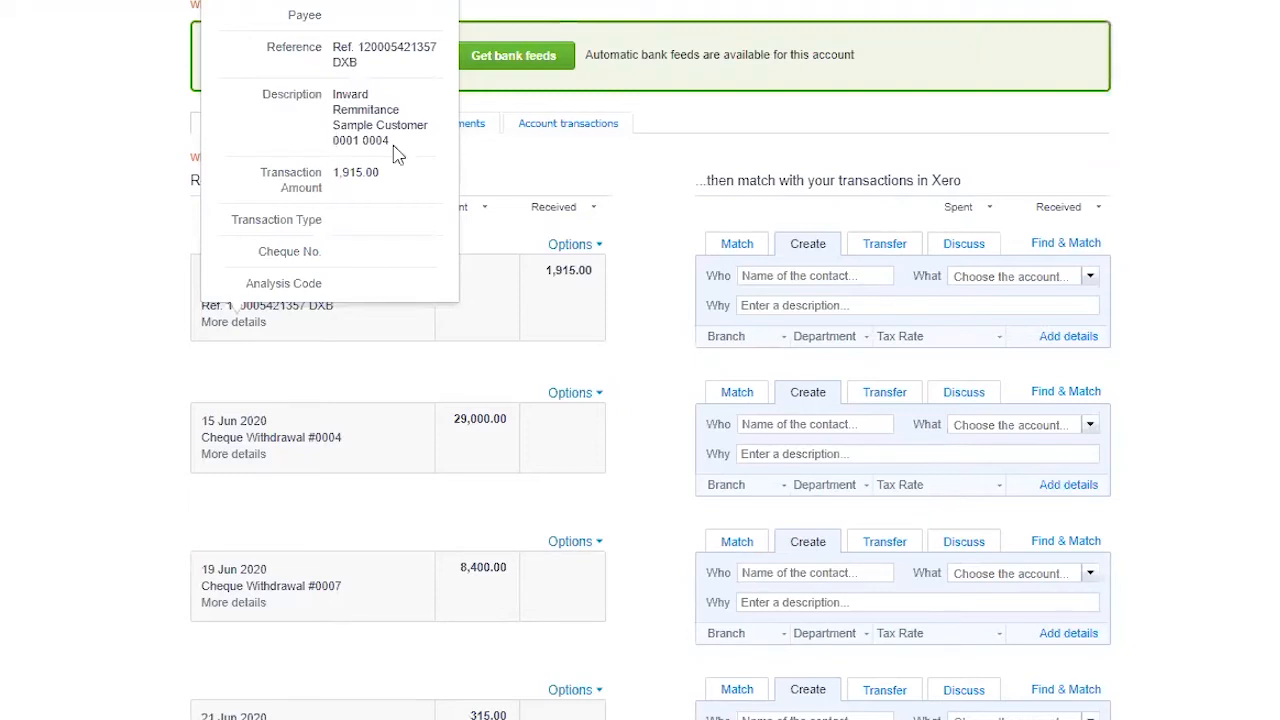
pyautogui.click(1068, 245)
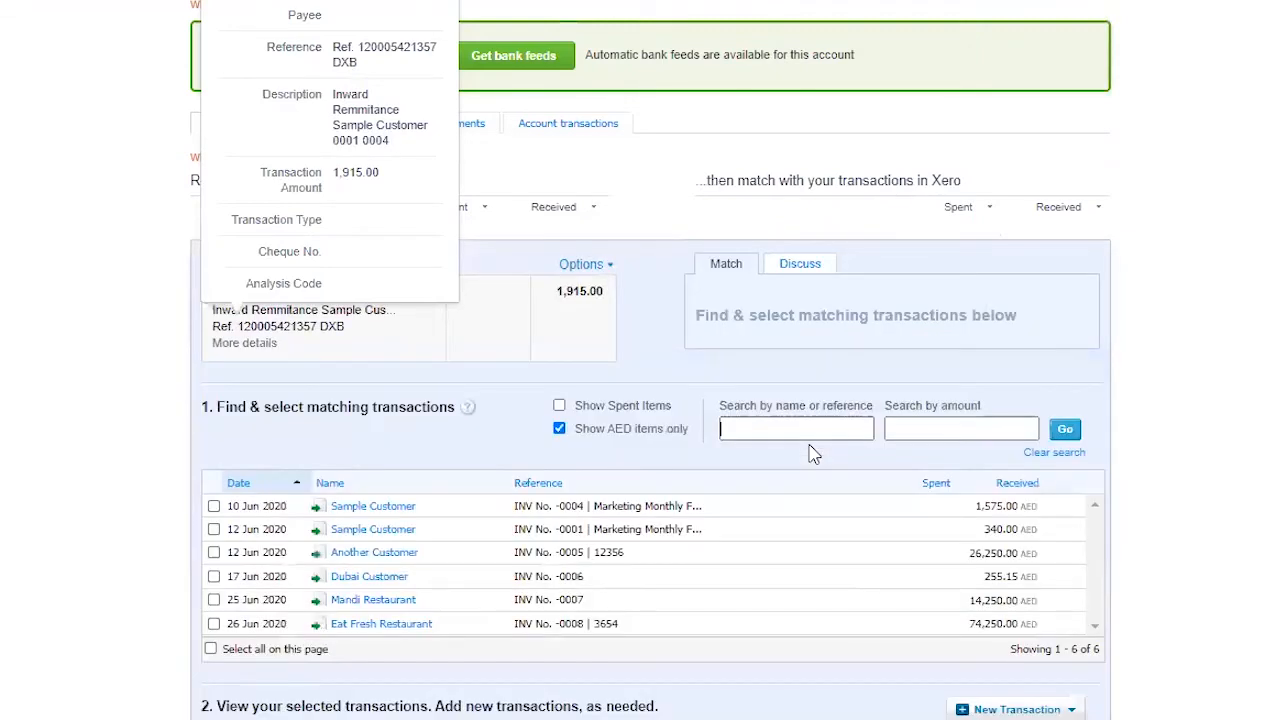
pyautogui.write('sample')
pyautogui.click(1065, 430)
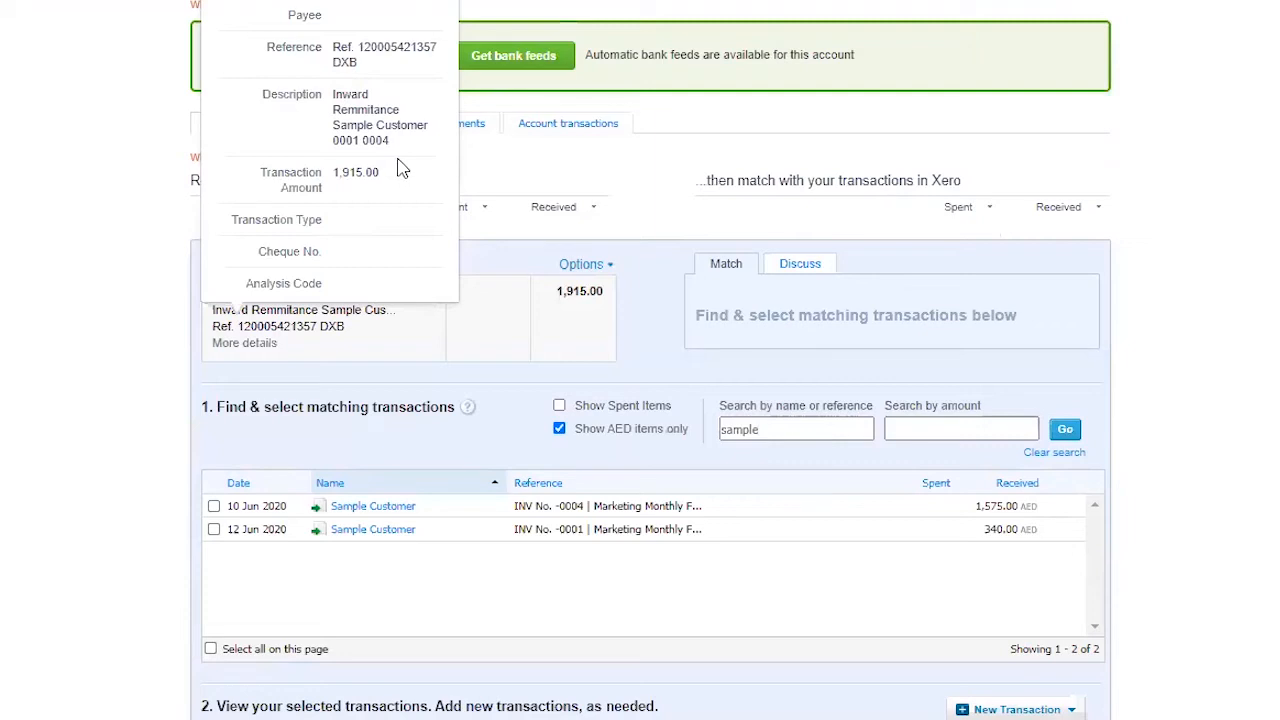
# Compare the customer name and invoice numbers in the remittance's statement details with the filtered Sample Customer invoices
pyautogui.moveTo(337, 125); pyautogui.dragTo(393, 145)
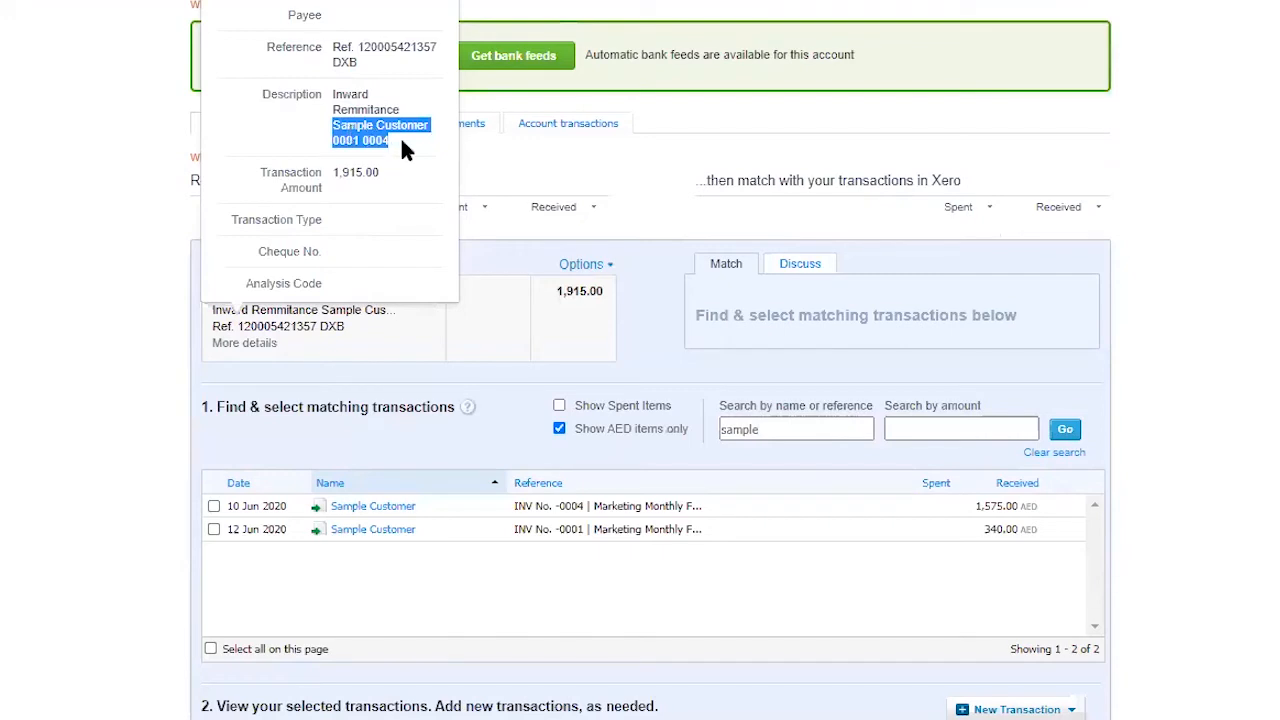
pyautogui.click(403, 148)
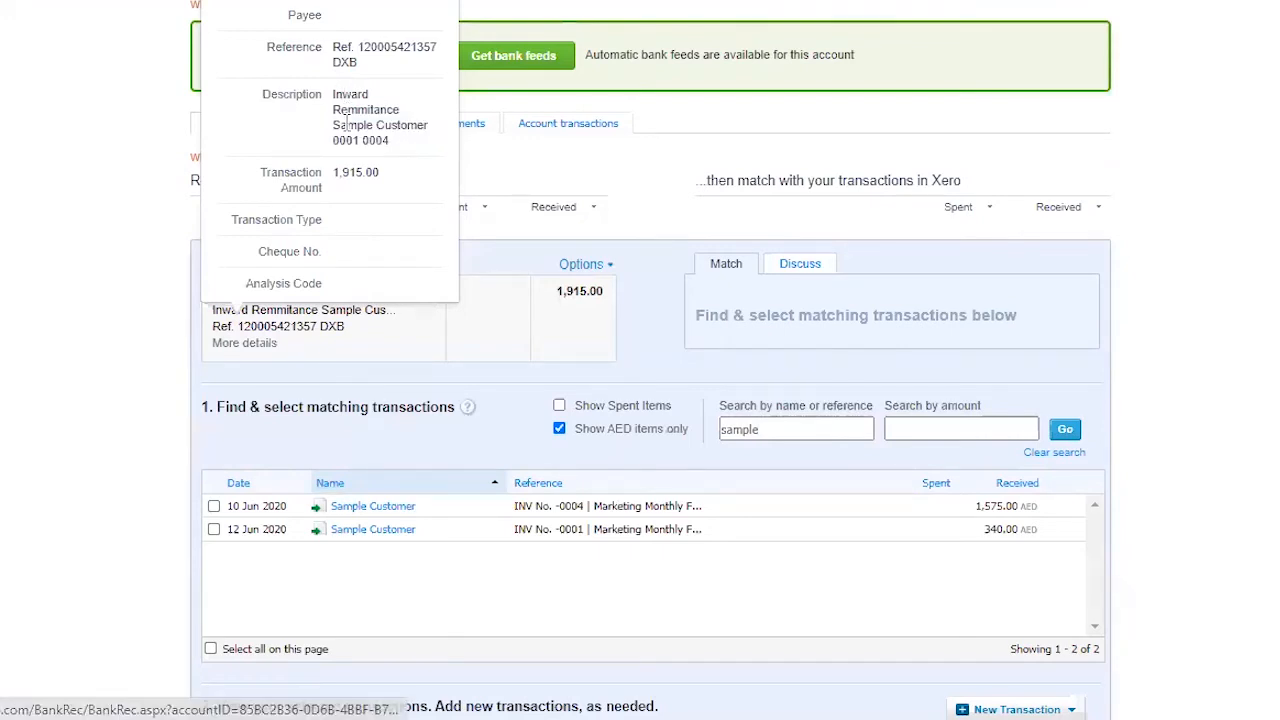
pyautogui.moveTo(333, 94); pyautogui.dragTo(405, 145)
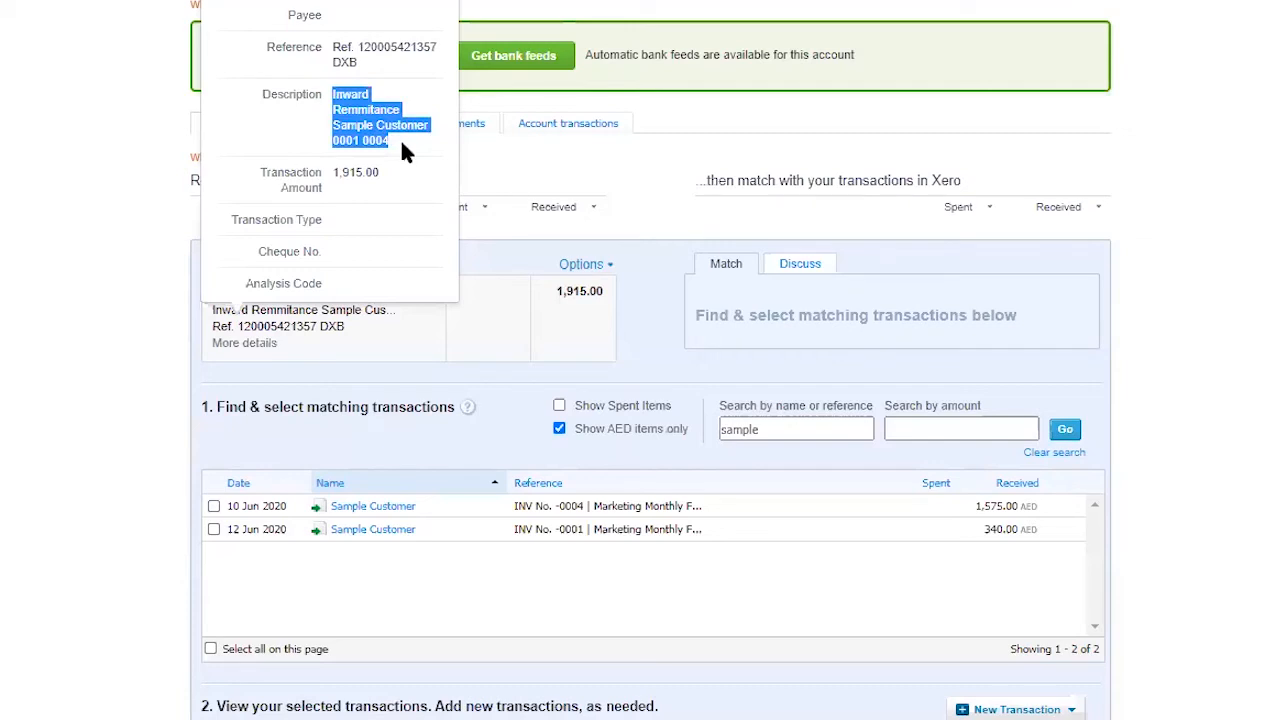
pyautogui.click(596, 168)
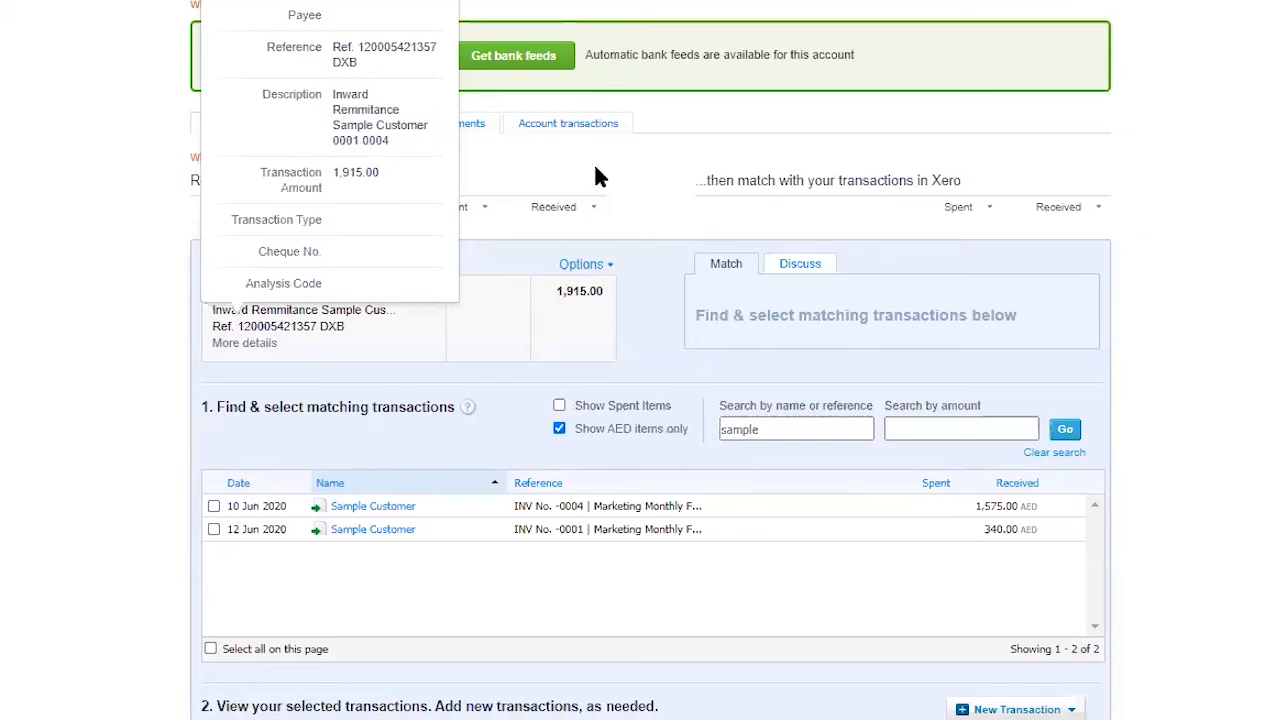
pyautogui.scroll(2, 420, 170)
pyautogui.click(434, 172)
pyautogui.scroll(-2, 806, 441)
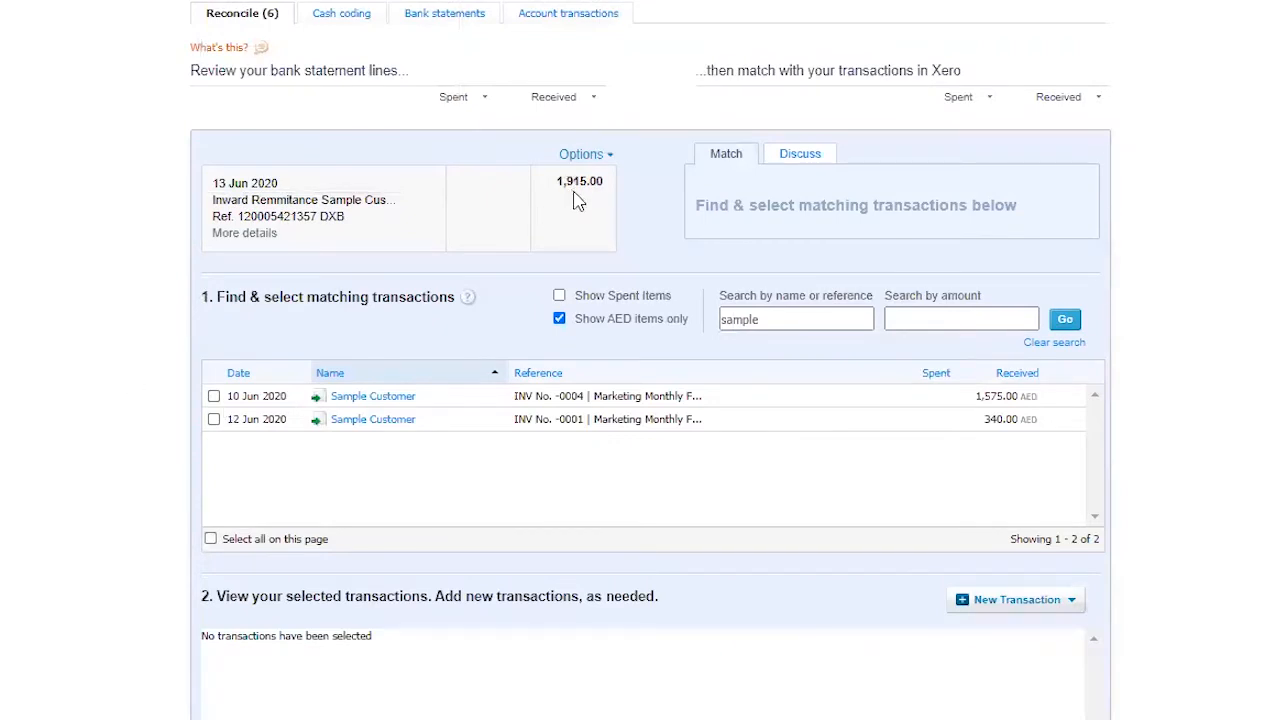
pyautogui.click(244, 233)
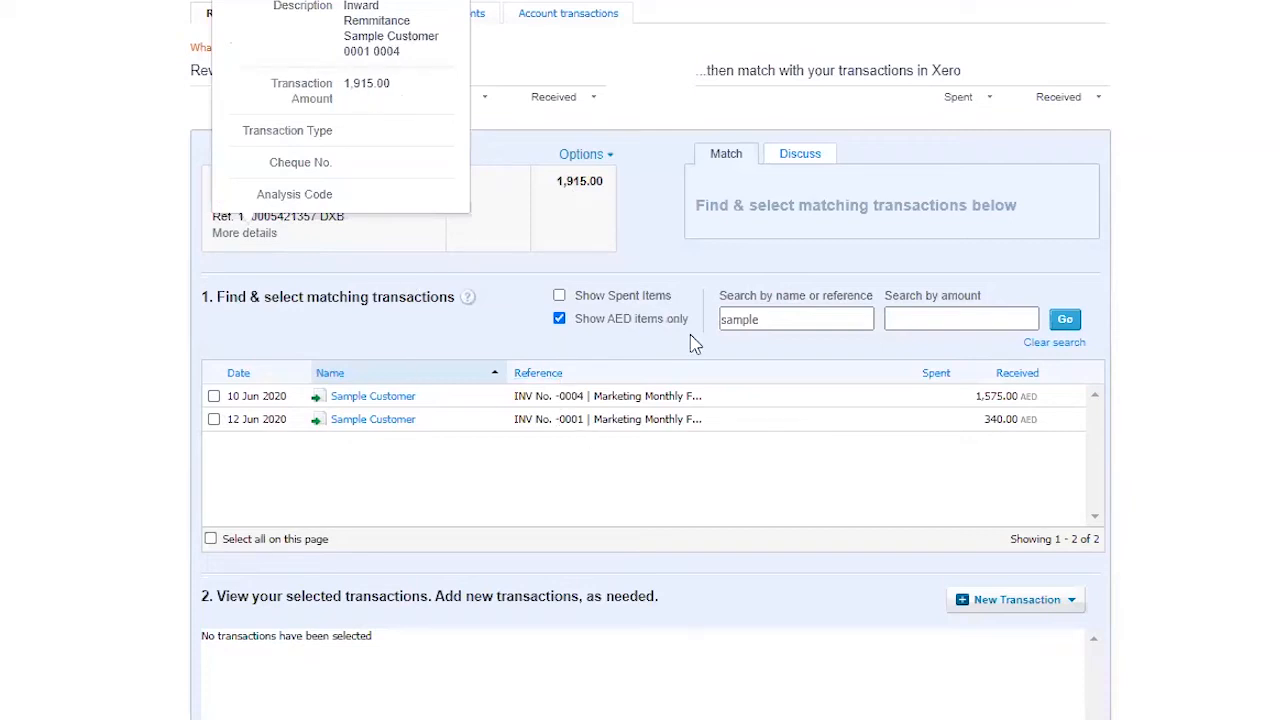
pyautogui.moveTo(784, 320); pyautogui.dragTo(716, 322)
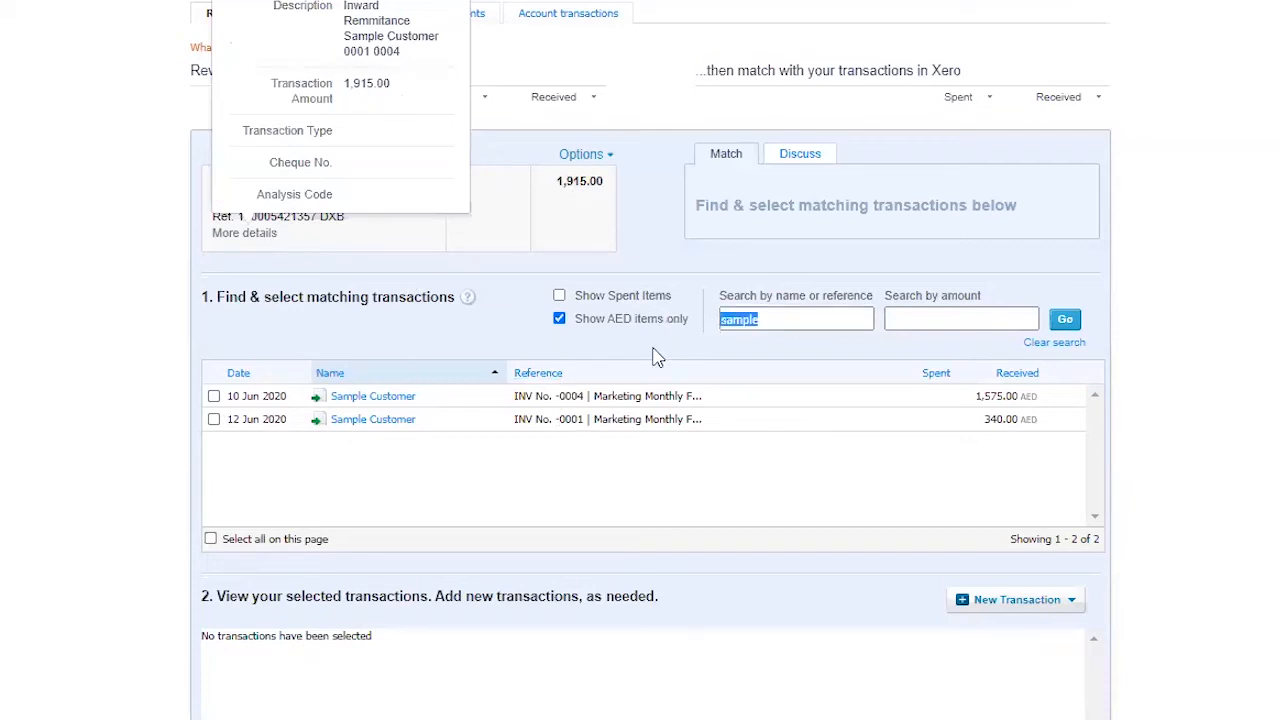
# Select the Sample Customer invoices of 1,575.00 and 340.00 AED and reconcile the inward remittance with them
pyautogui.click(214, 396)
pyautogui.click(214, 419)
pyautogui.click(648, 205)
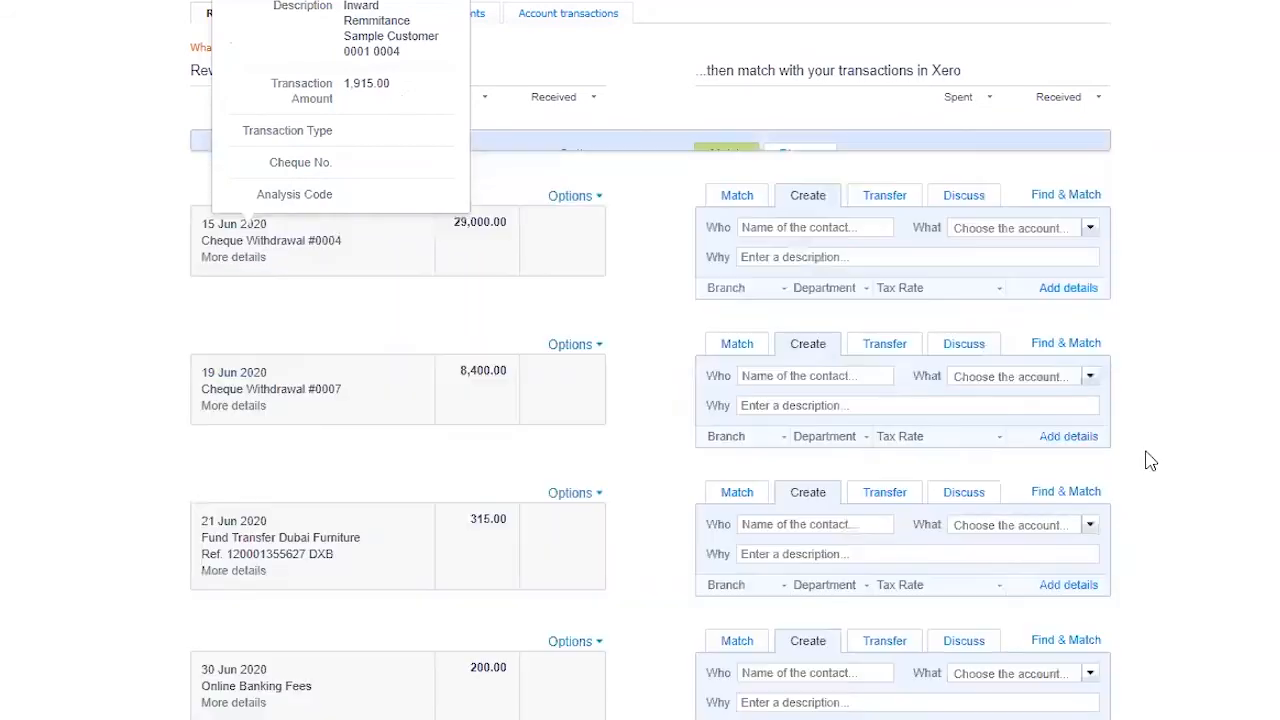
# Check the statement details of cheque withdrawal #0004 for 29,000.00 AED and look through its Find & Match candidates
pyautogui.moveTo(243, 207)
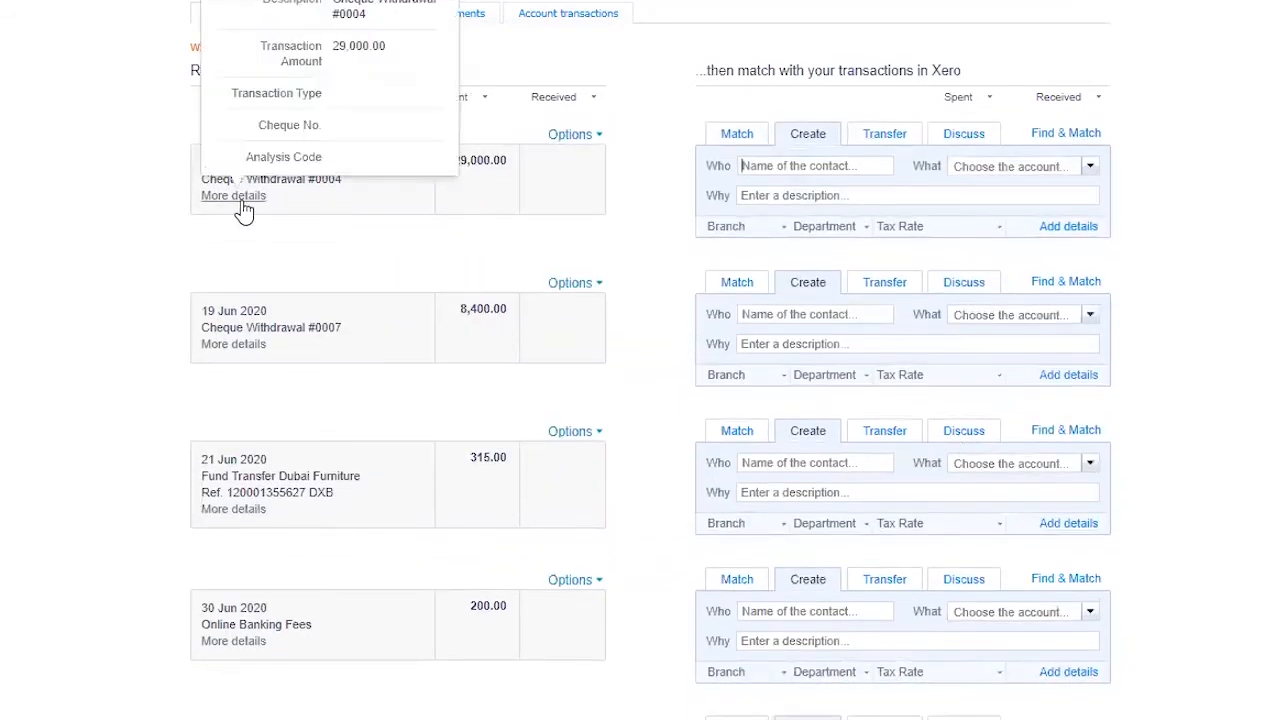
pyautogui.scroll(2, 253, 240)
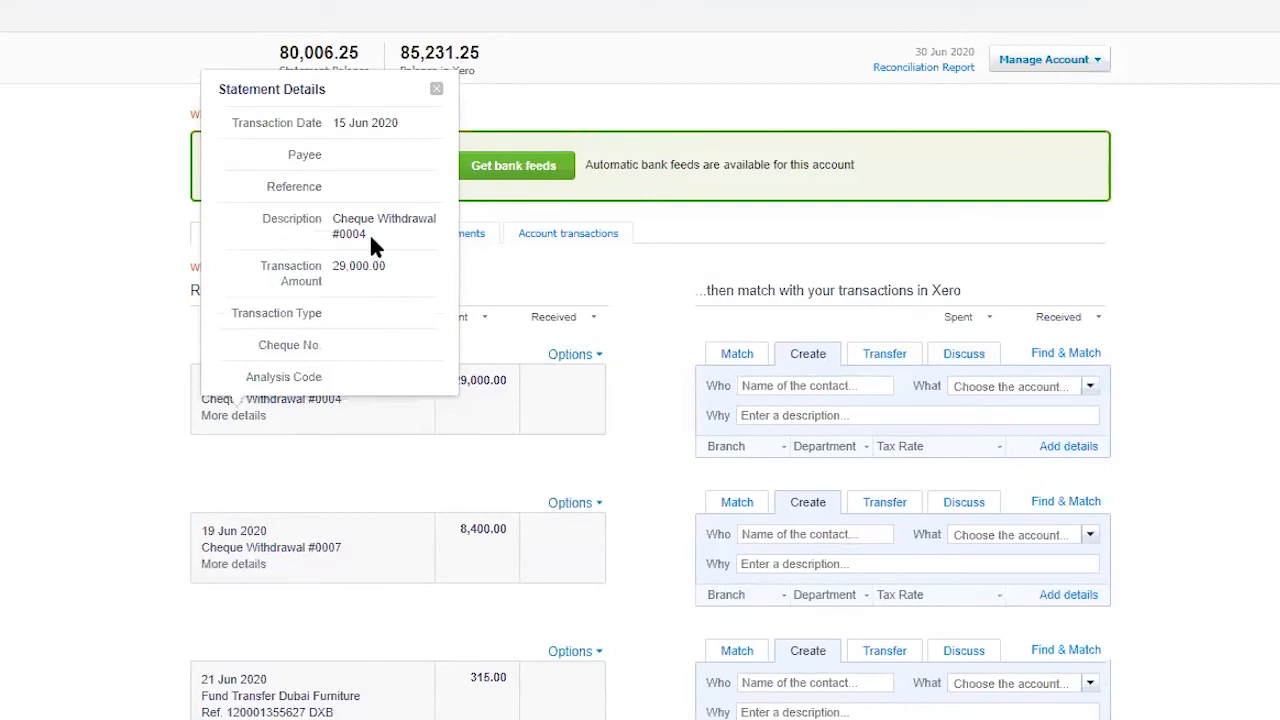
pyautogui.click(1066, 353)
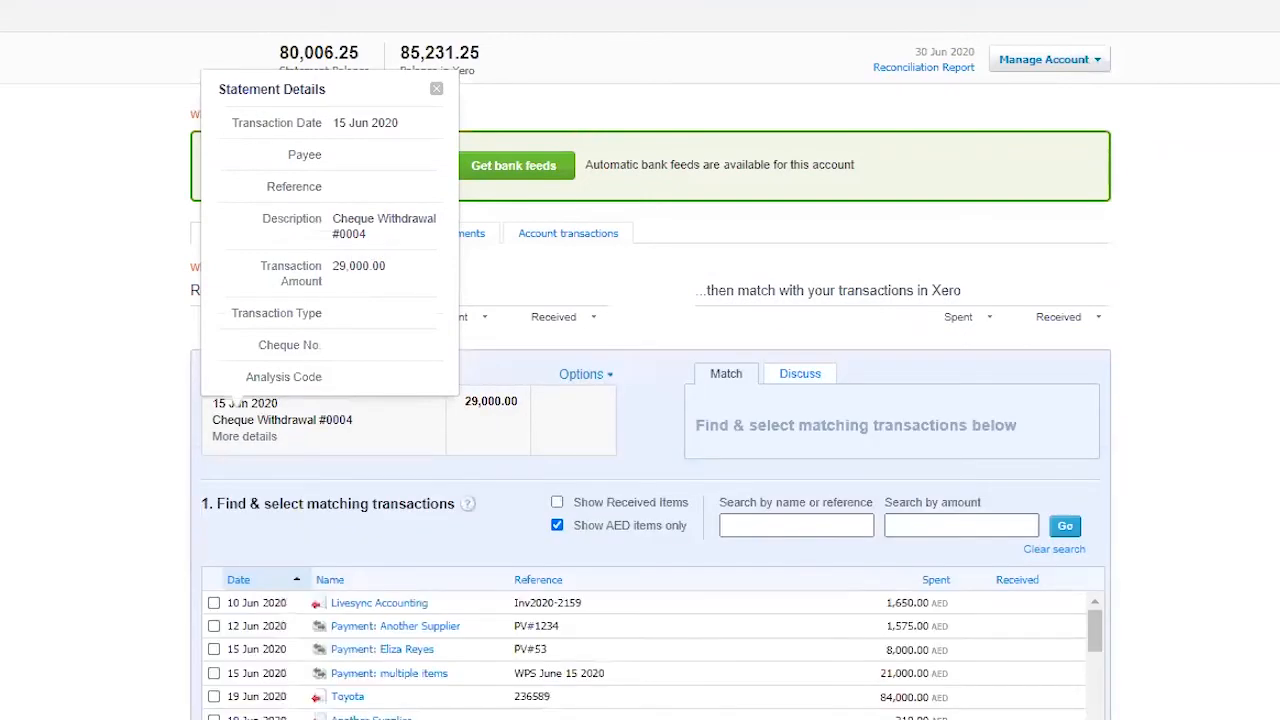
pyautogui.scroll(-2, 1094, 450)
pyautogui.moveTo(1094, 405)
pyautogui.mouseDown()
pyautogui.moveTo(1094, 506)
pyautogui.moveTo(1094, 418)
pyautogui.mouseUp()
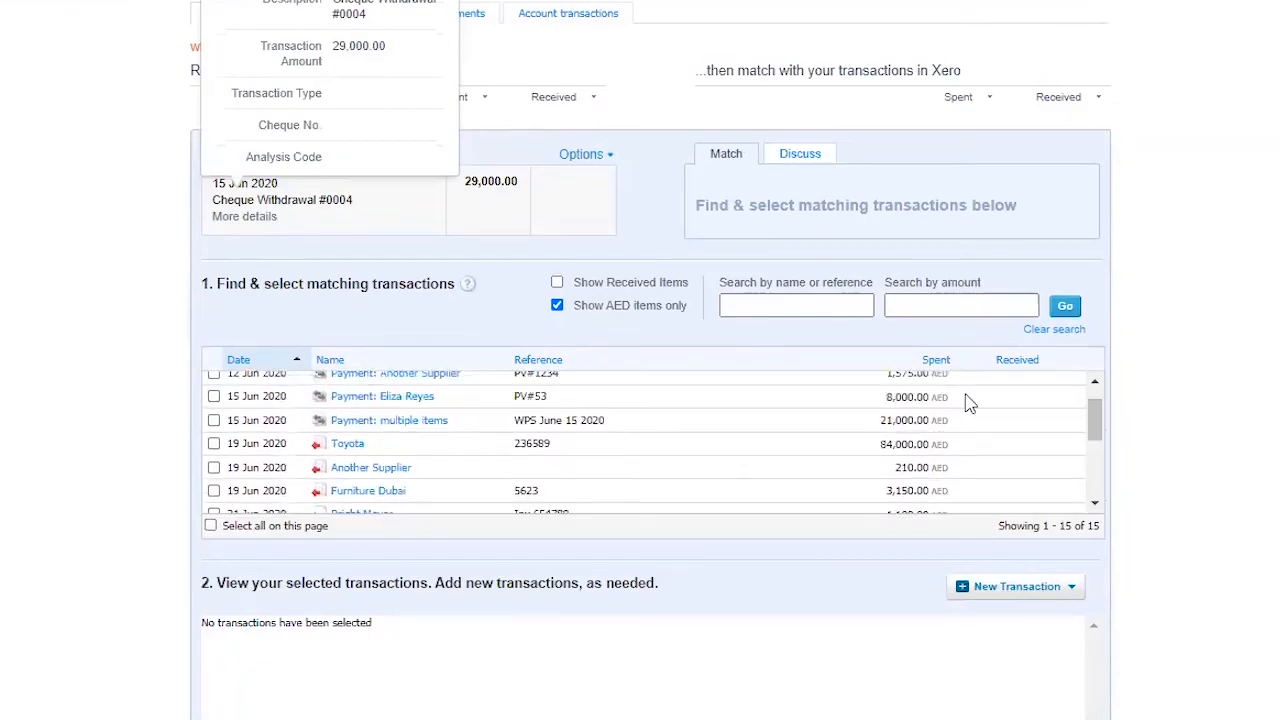
pyautogui.scroll(4, 965, 402)
pyautogui.click(397, 310)
pyautogui.scroll(-4, 1215, 490)
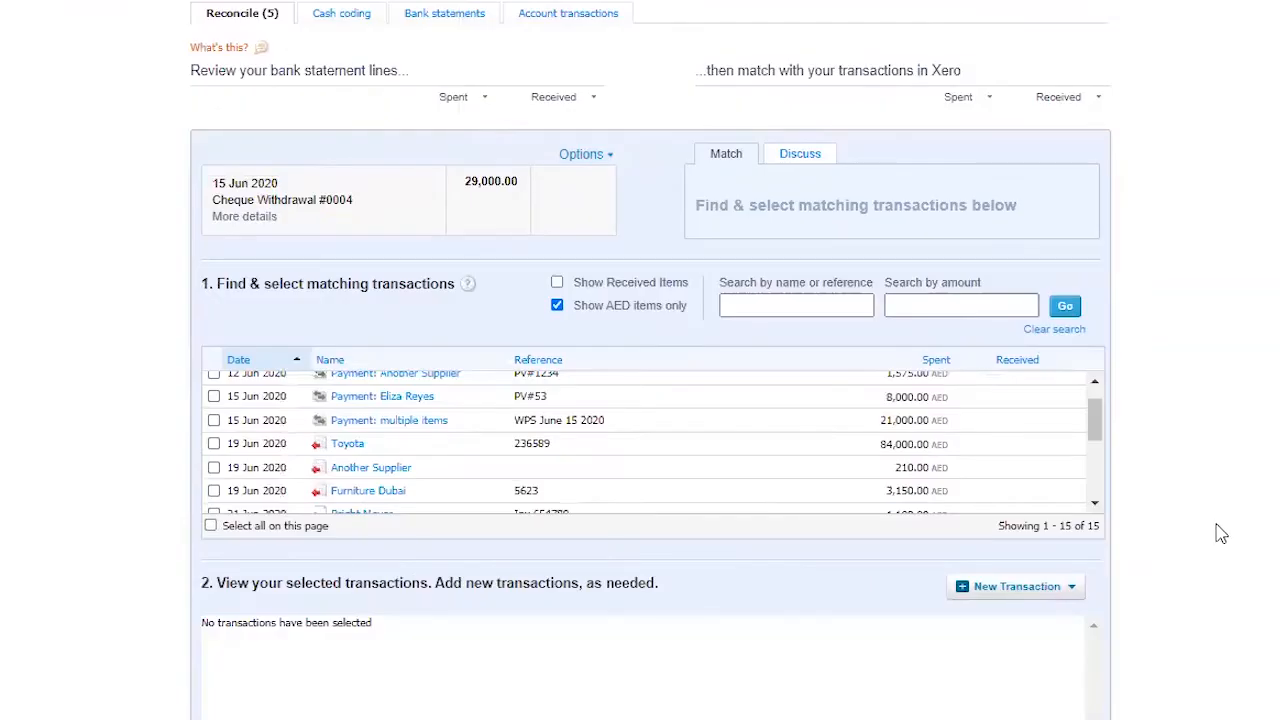
pyautogui.scroll(-6, 1100, 520)
# Check the statement details of cheque withdrawal #0007 for 8,400.00 AED and look through its Find & Match candidates
pyautogui.click(240, 340)
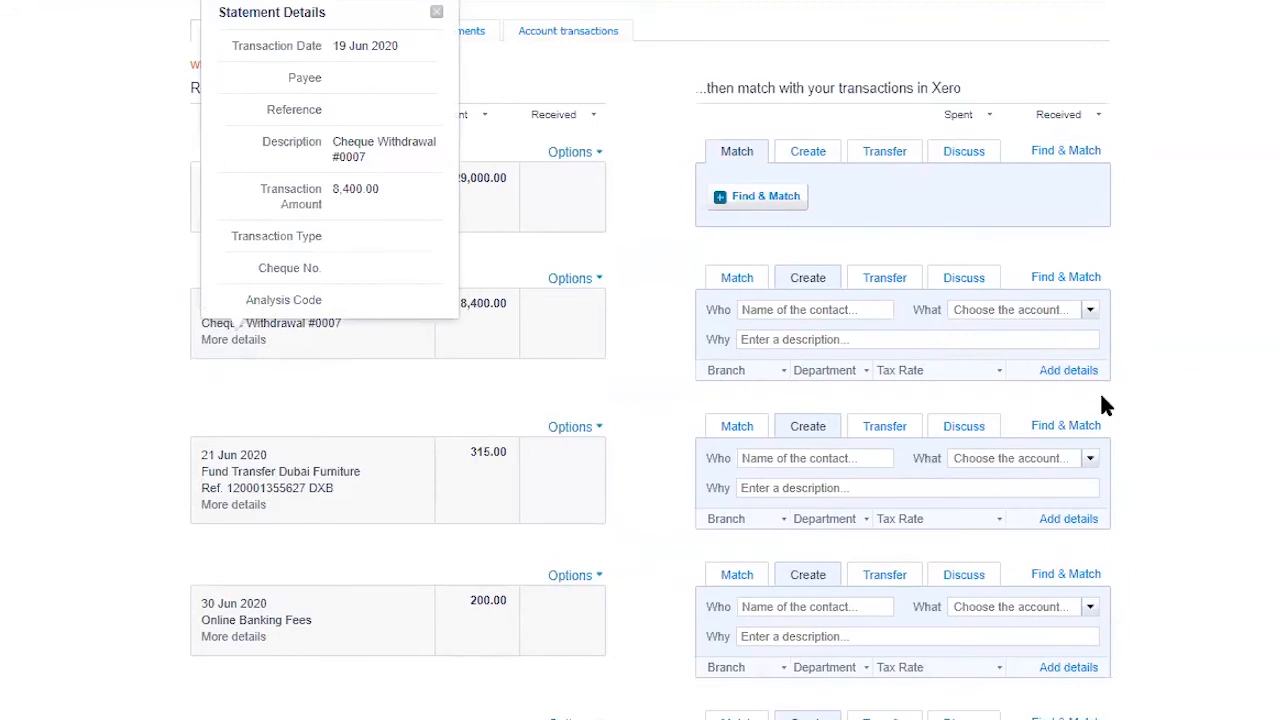
pyautogui.click(1062, 279)
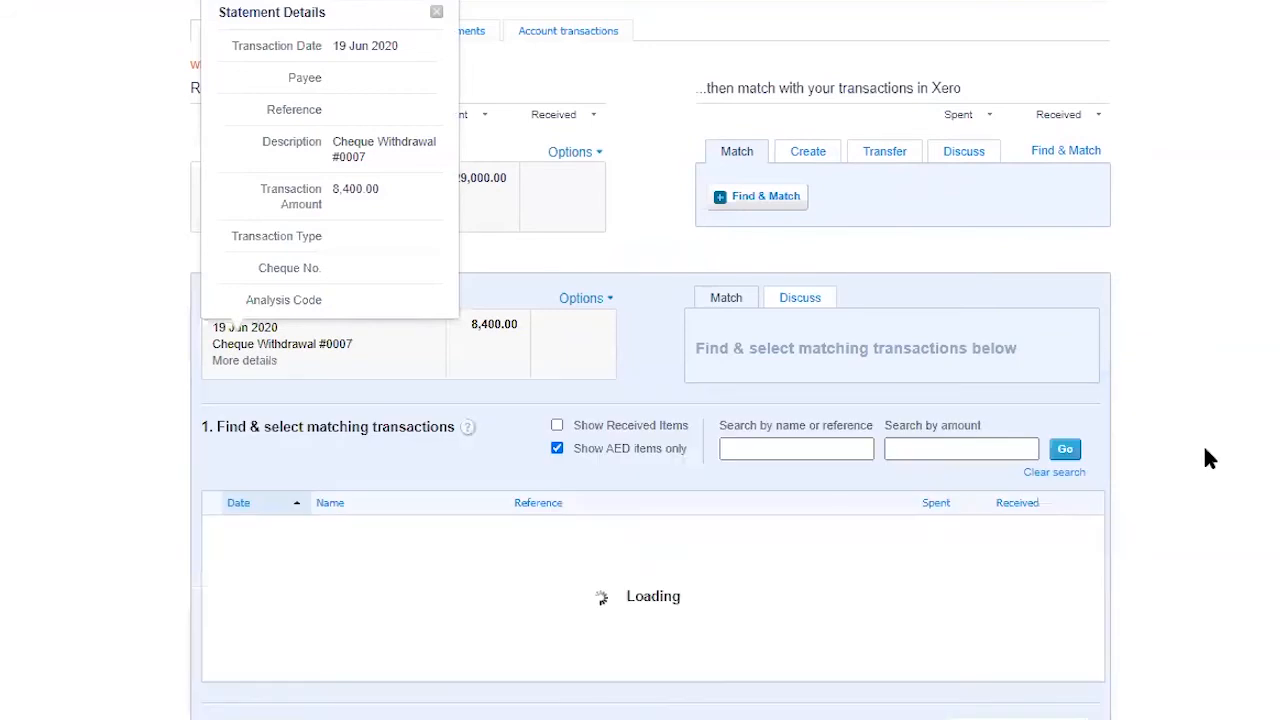
pyautogui.moveTo(1095, 547); pyautogui.dragTo(1095, 574)
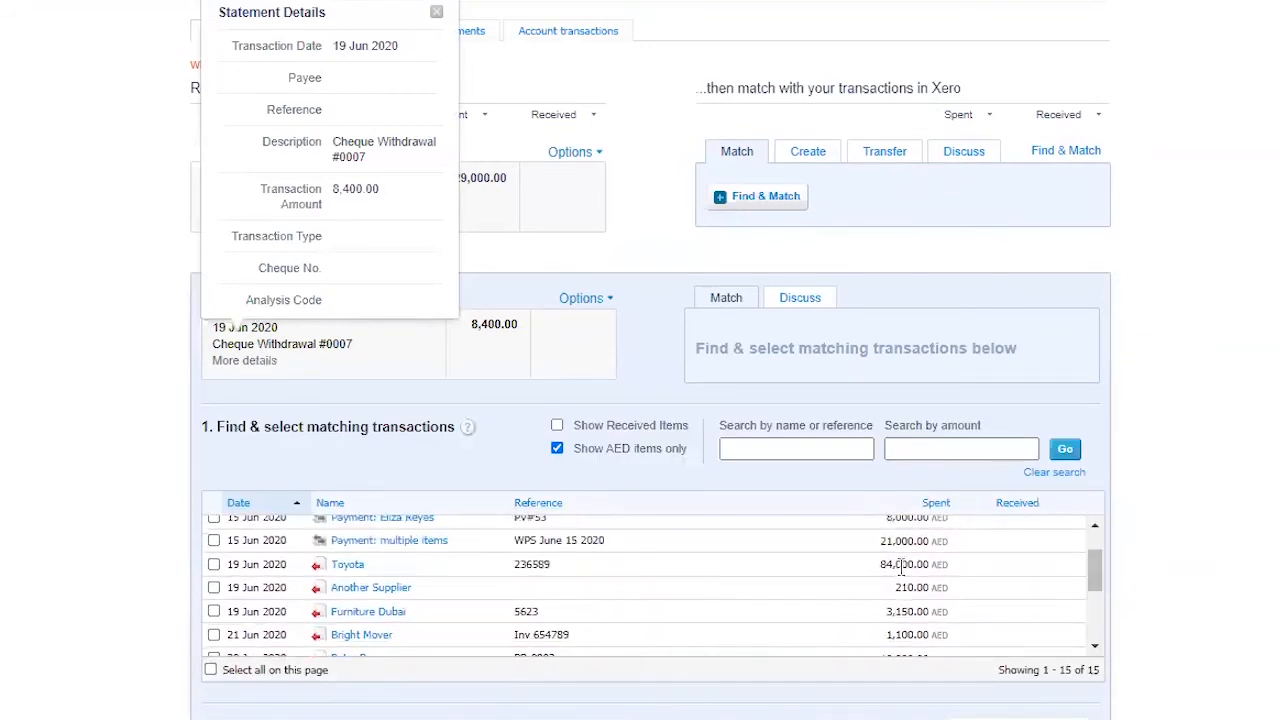
pyautogui.scroll(-3, 898, 569)
pyautogui.scroll(3, 845, 585)
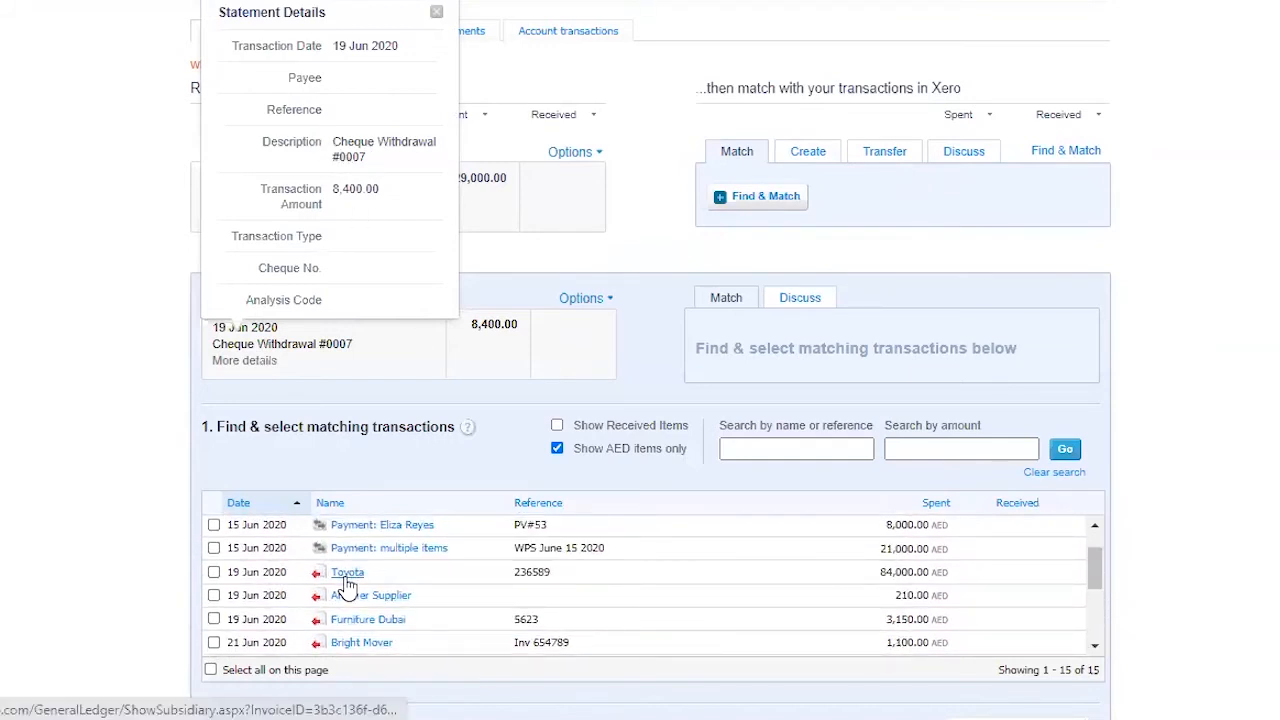
pyautogui.scroll(-3, 1095, 573)
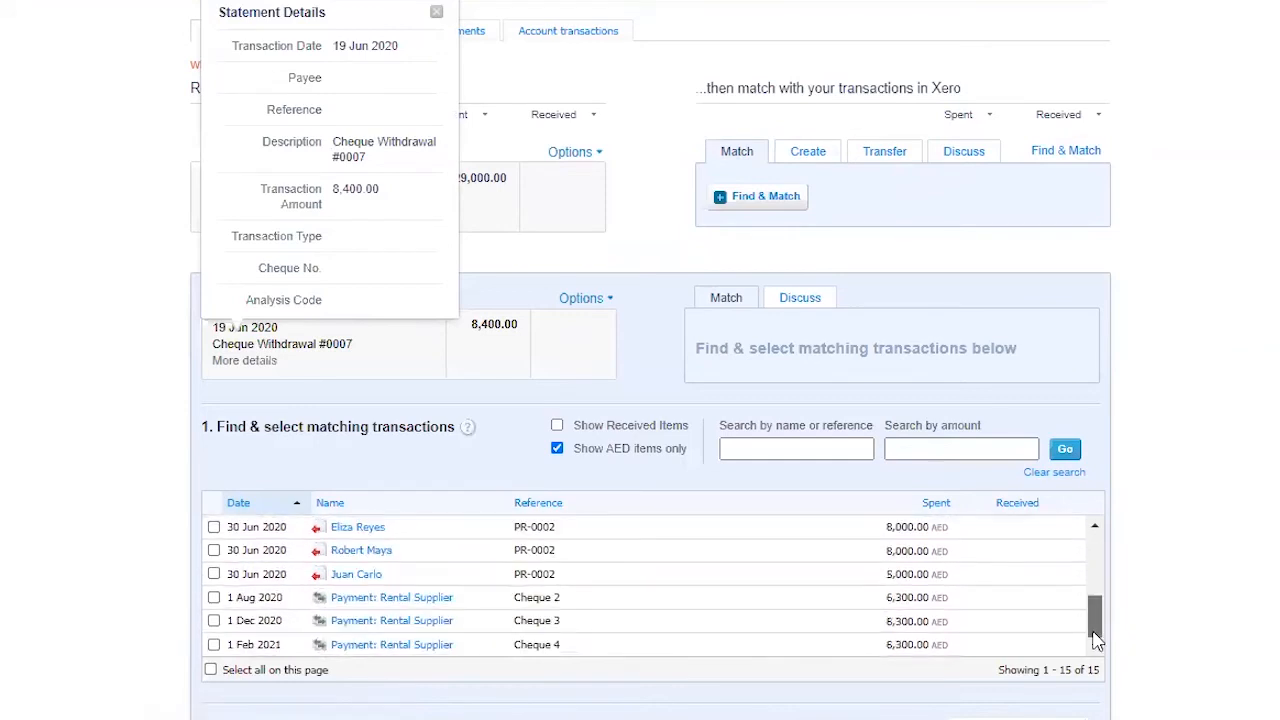
pyautogui.scroll(4, 1094, 557)
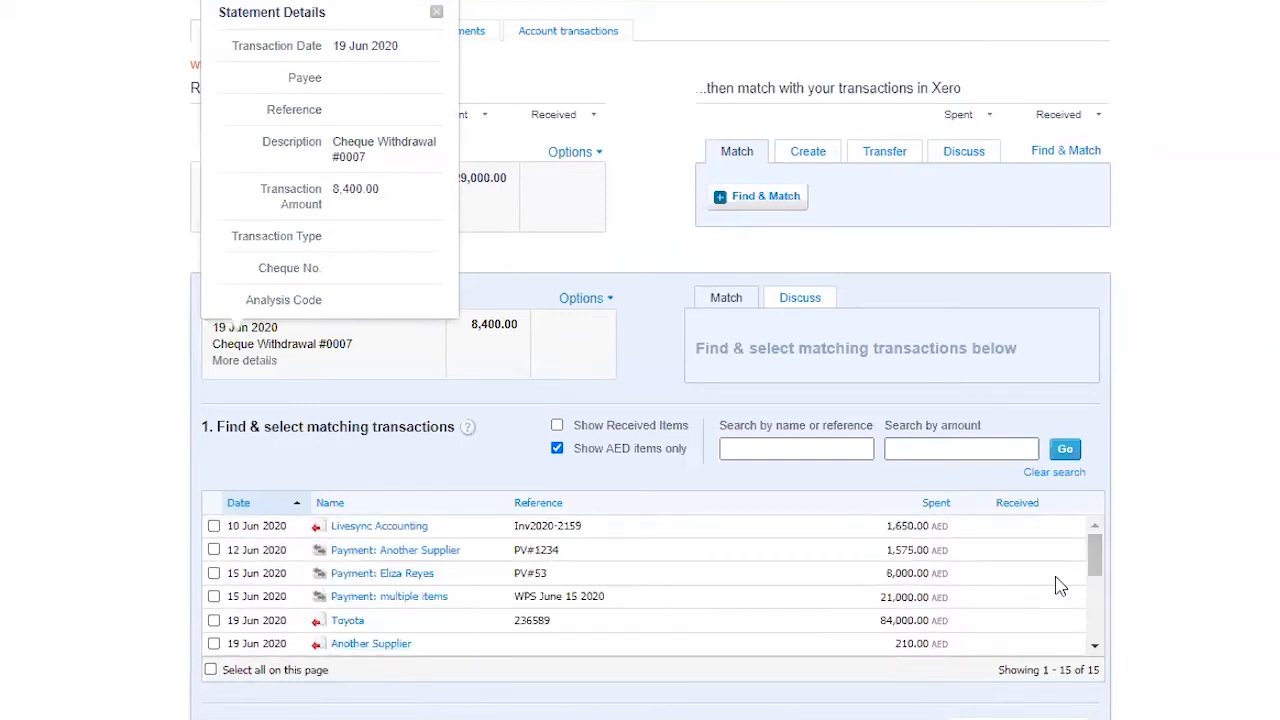
pyautogui.scroll(-1, 1092, 556)
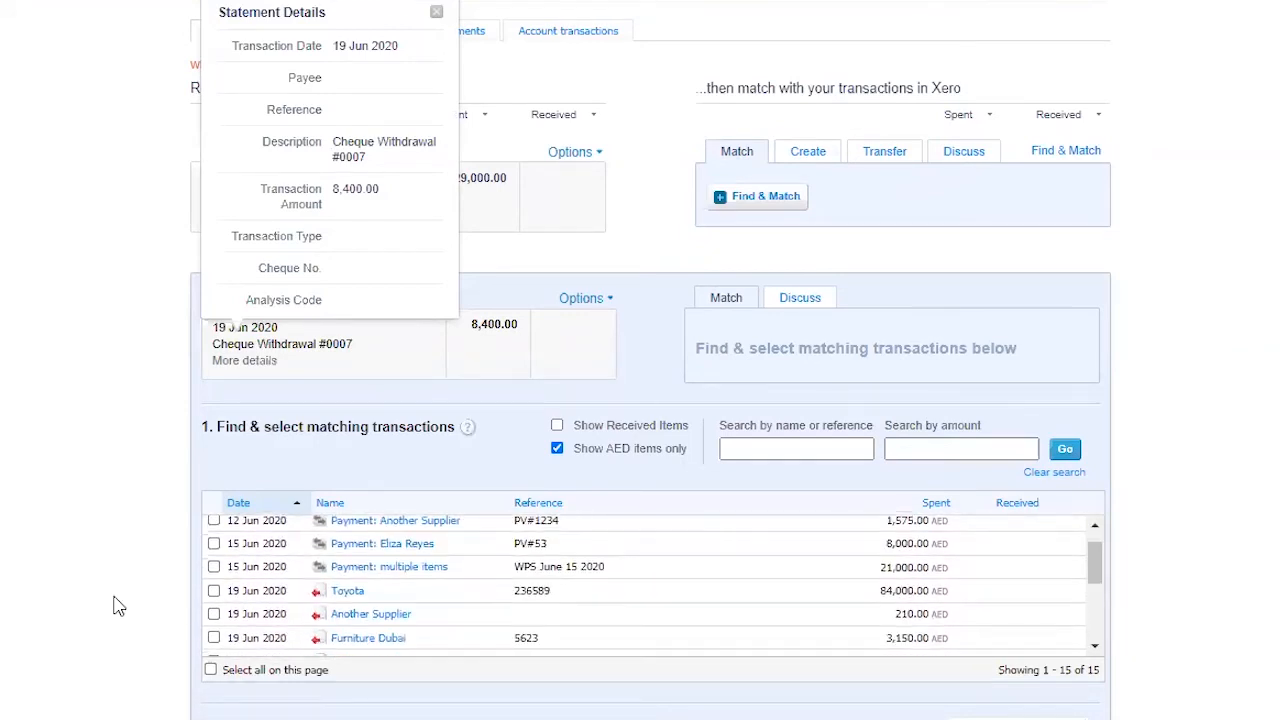
# Inspect the 84,000.00 AED Toyota bill and select it as the match for cheque withdrawal #0007
pyautogui.click(347, 593)
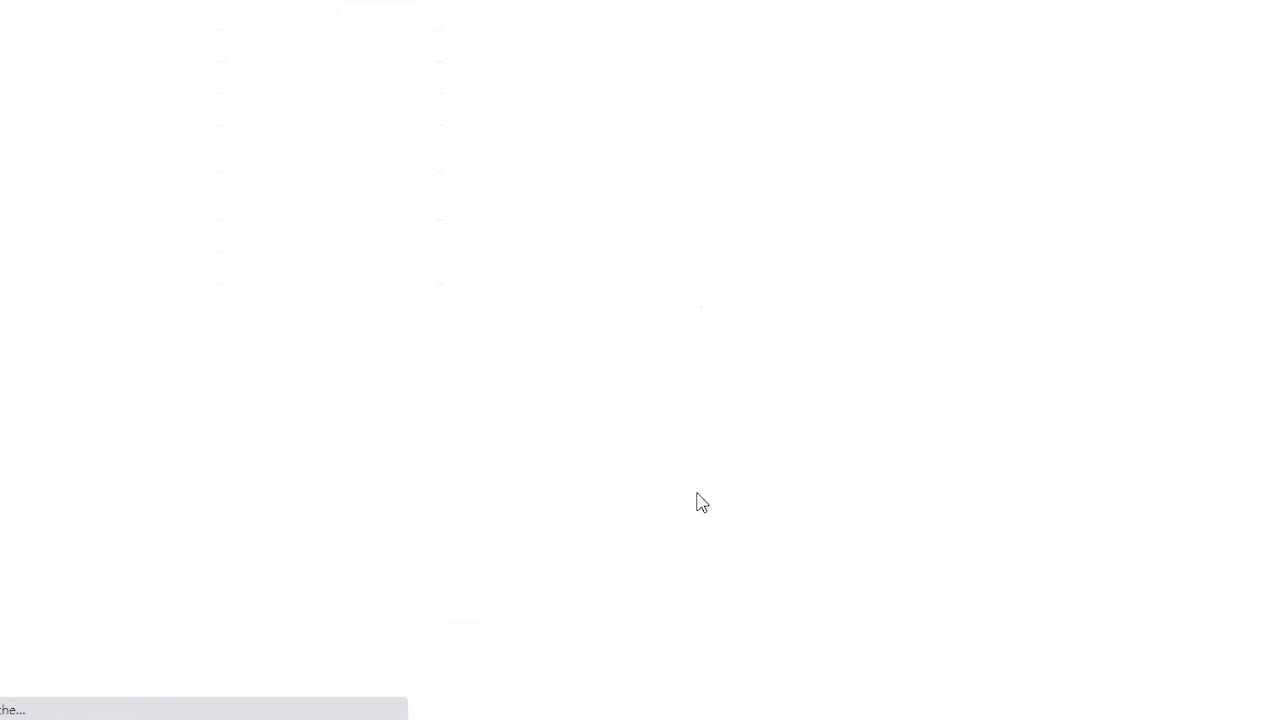
pyautogui.scroll(-3, 871, 486)
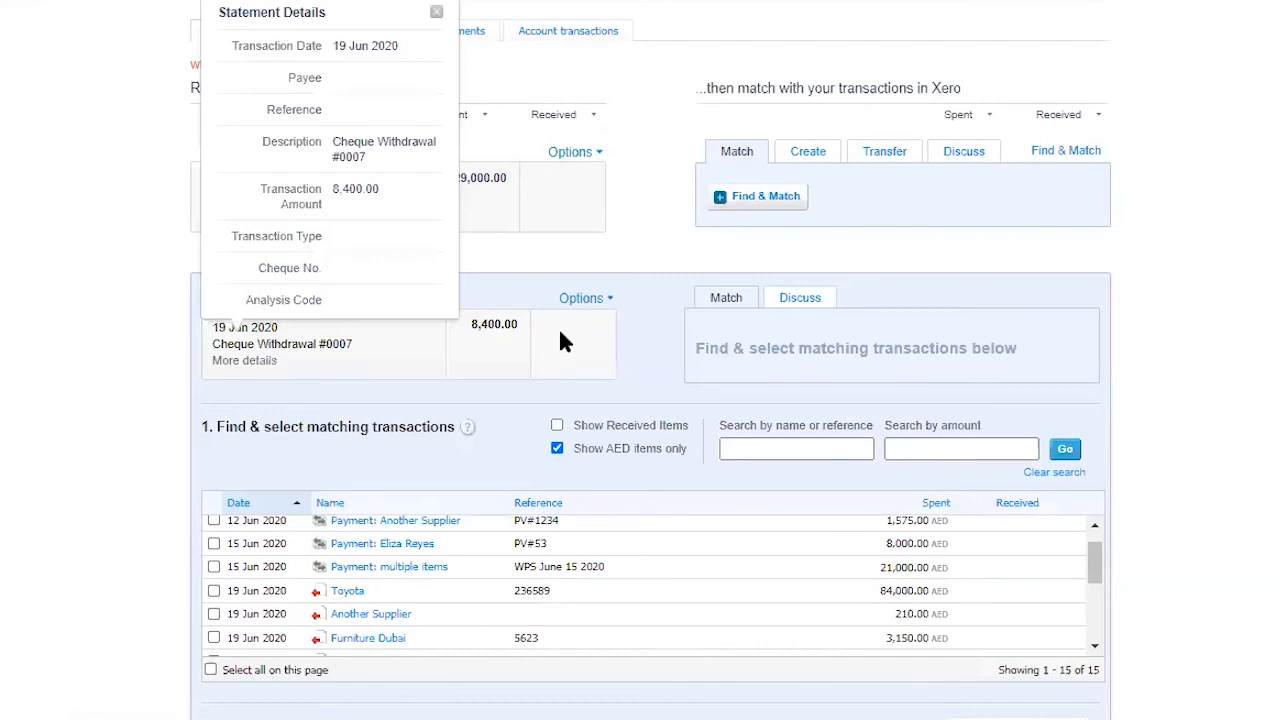
pyautogui.click(214, 591)
pyautogui.scroll(-3, 1199, 511)
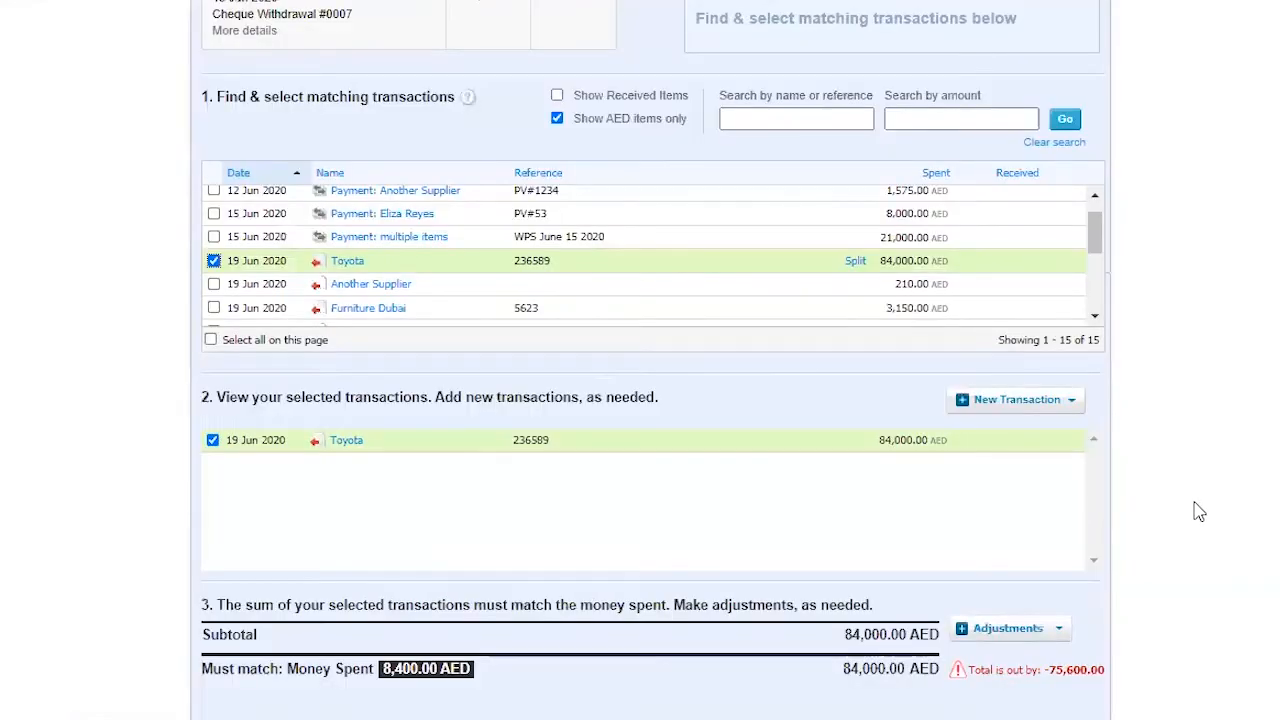
pyautogui.scroll(3, 846, 320)
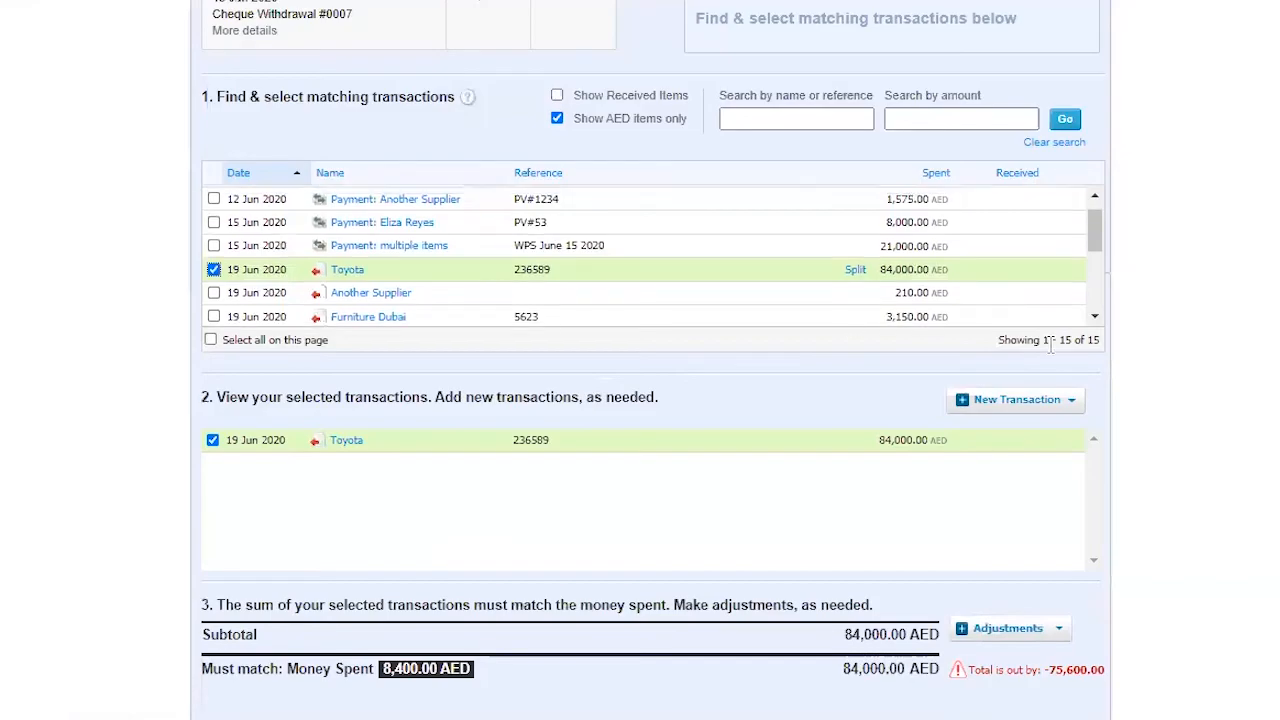
pyautogui.scroll(5, 1160, 410)
pyautogui.scroll(-5, 1077, 331)
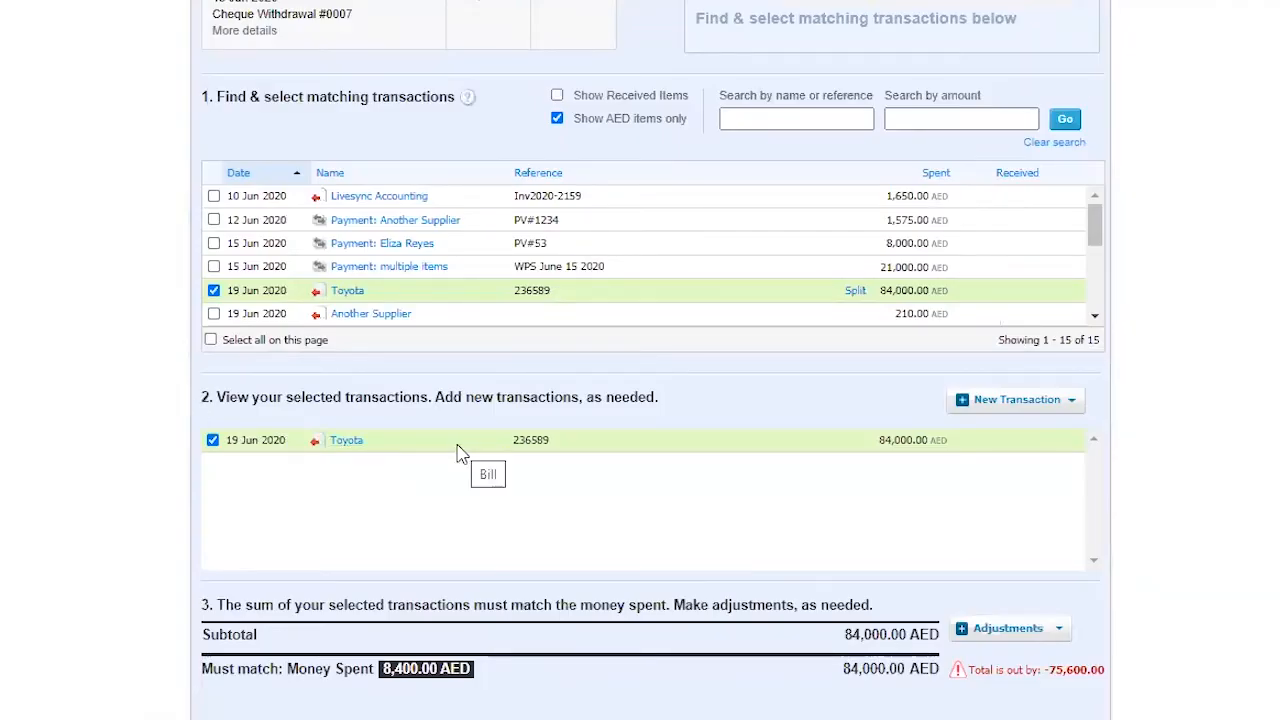
# Split the Toyota bill with a part payment of 8,400.00 AED and reconcile cheque withdrawal #0007 with it
pyautogui.click(855, 291)
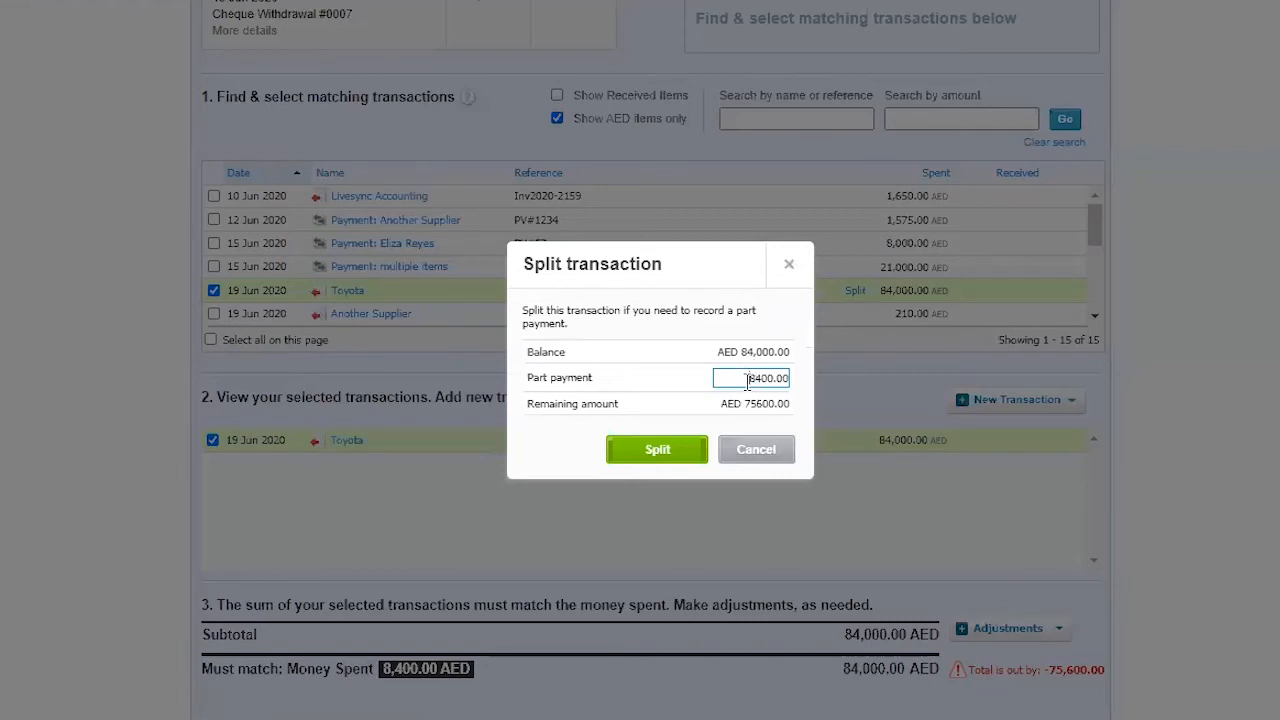
pyautogui.moveTo(747, 383); pyautogui.dragTo(789, 383)
pyautogui.scroll(3, 388, 328)
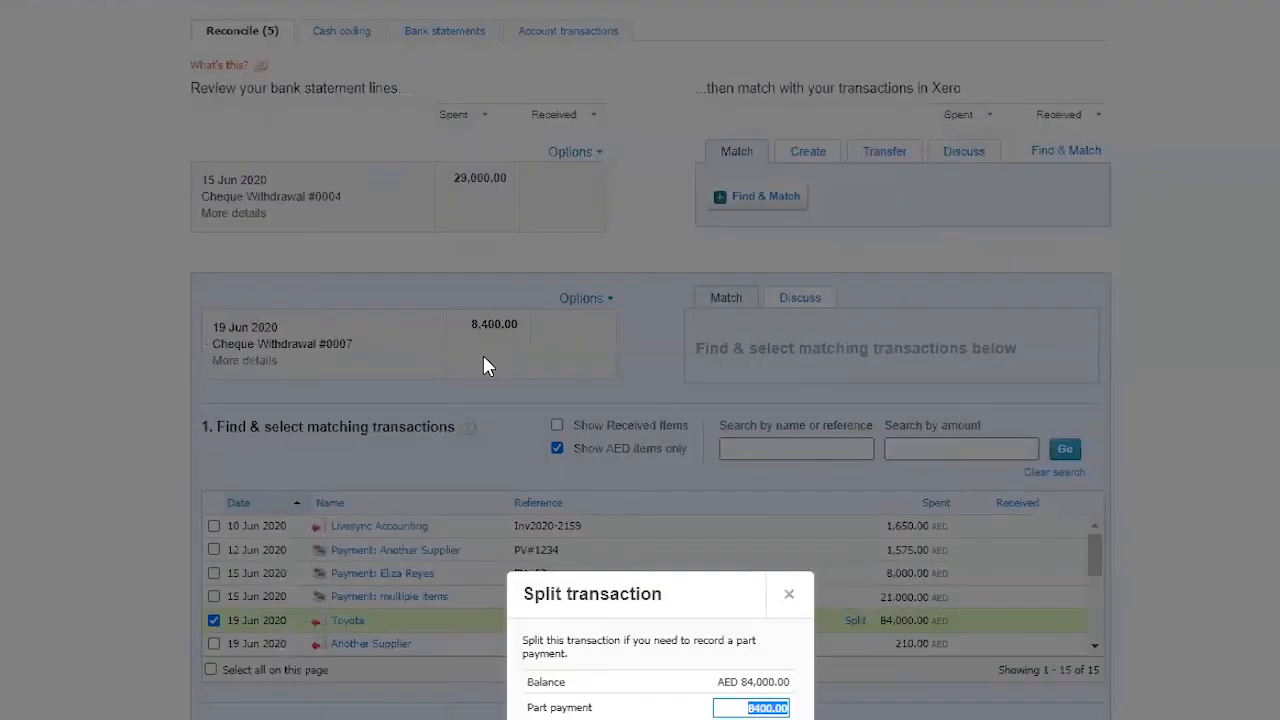
pyautogui.scroll(-2, 511, 381)
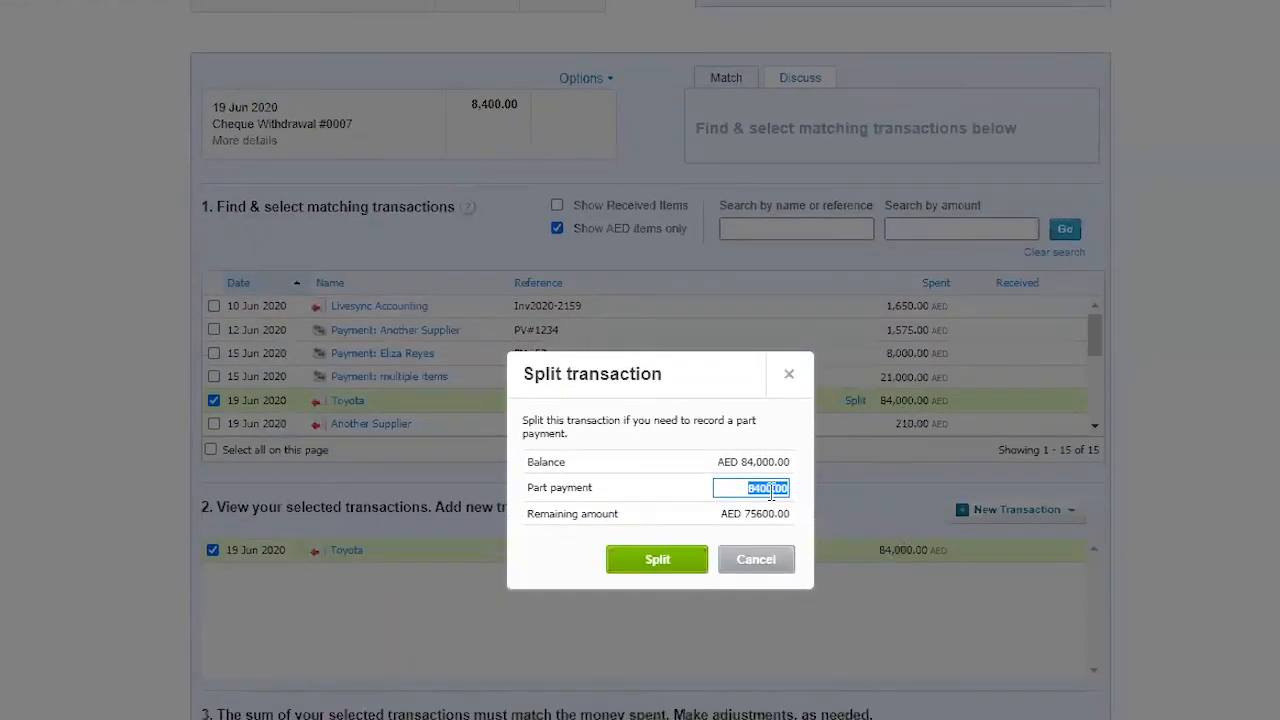
pyautogui.click(660, 560)
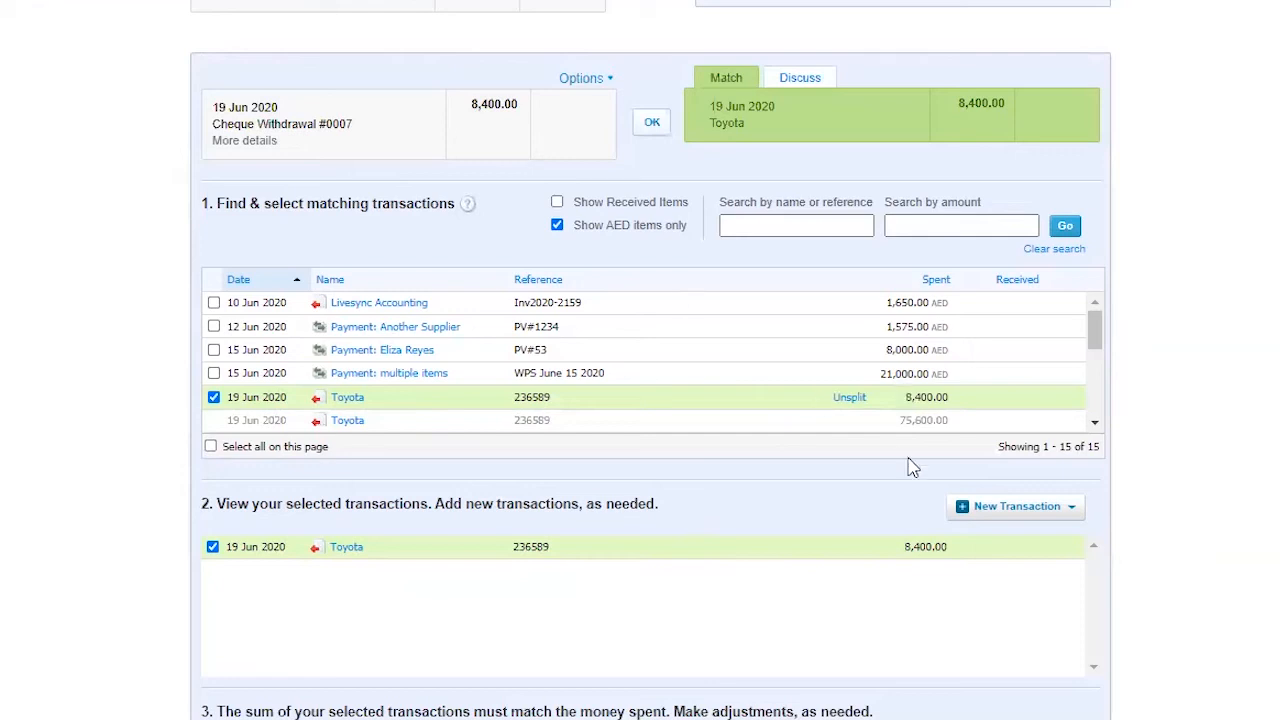
pyautogui.click(658, 140)
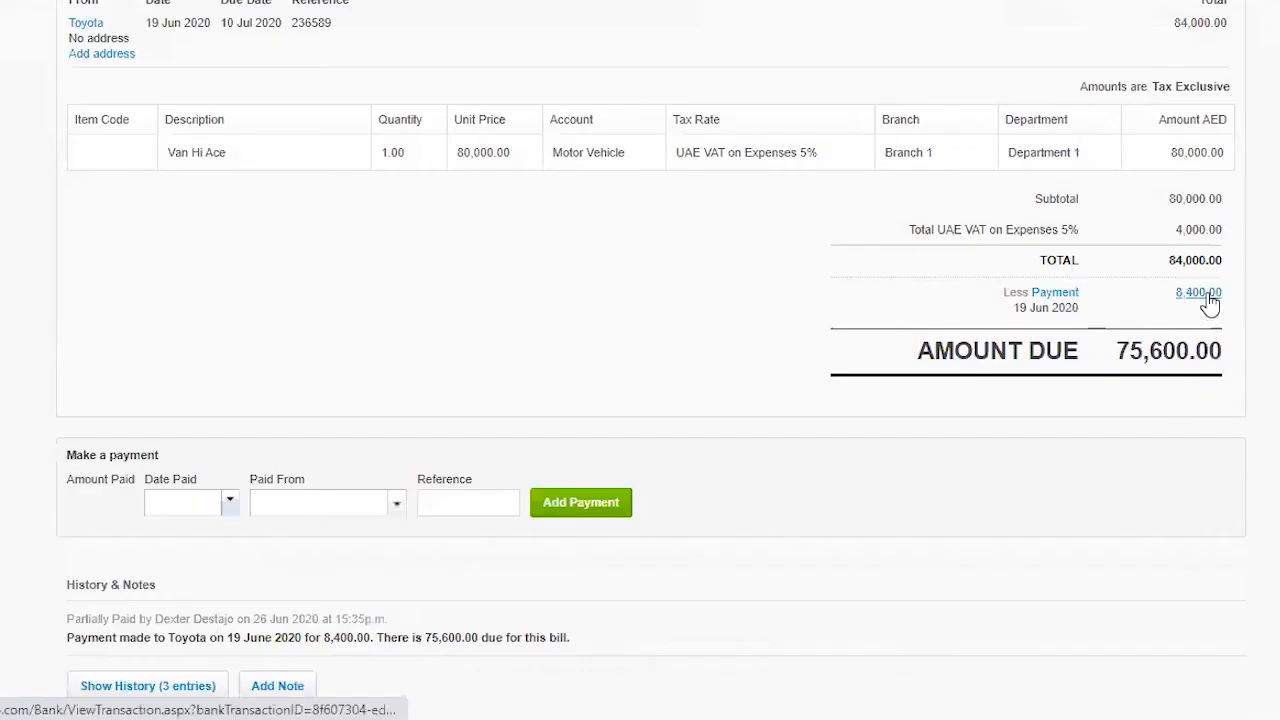
# Open the 8,400.00 AED payment from the Toyota bill and view its reconciliation details
pyautogui.click(1198, 293)
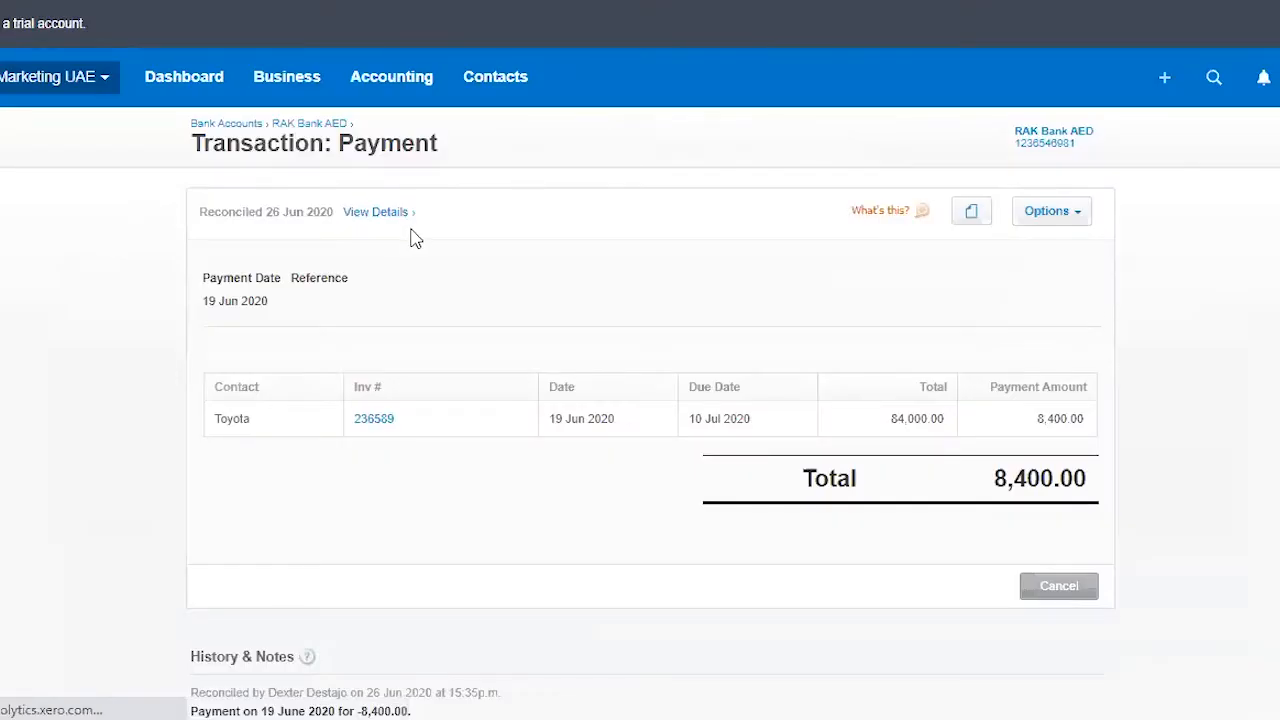
pyautogui.click(401, 224)
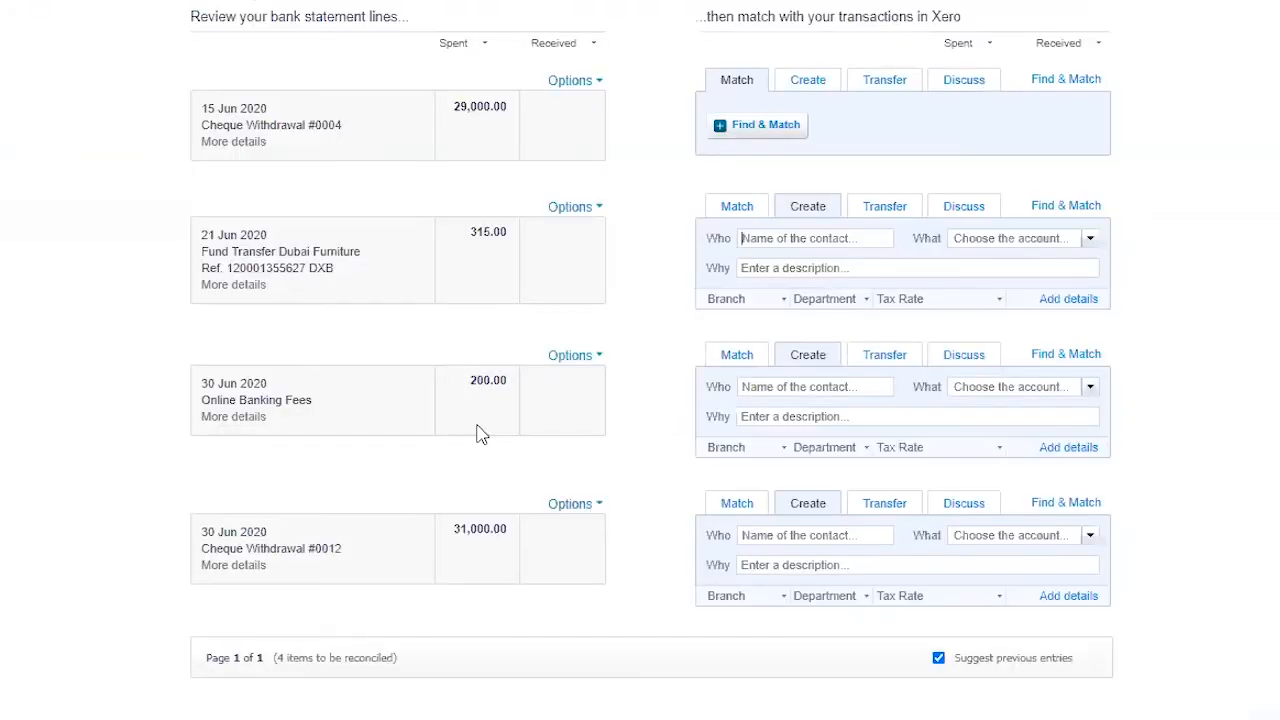
# Check the statement details of the 315.00 AED Dubai Furniture fund transfer and filter its Find & Match candidates by "furniture"
pyautogui.moveTo(266, 292)
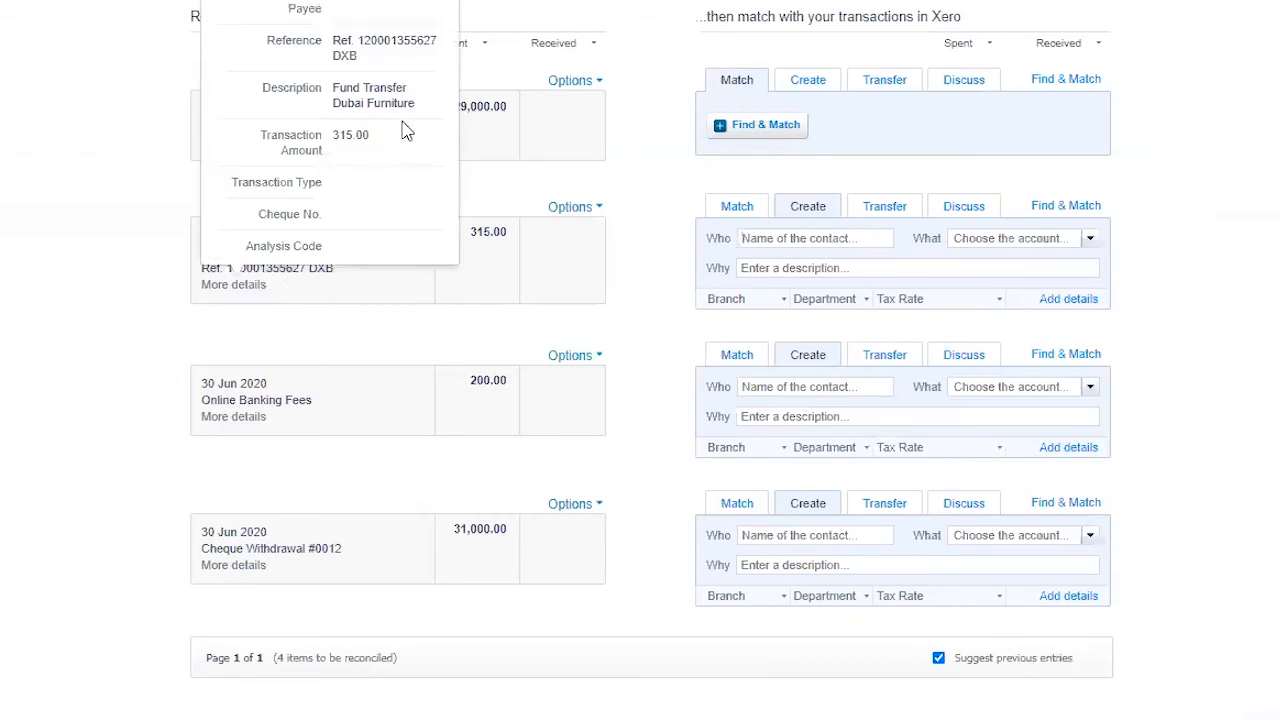
pyautogui.click(1066, 206)
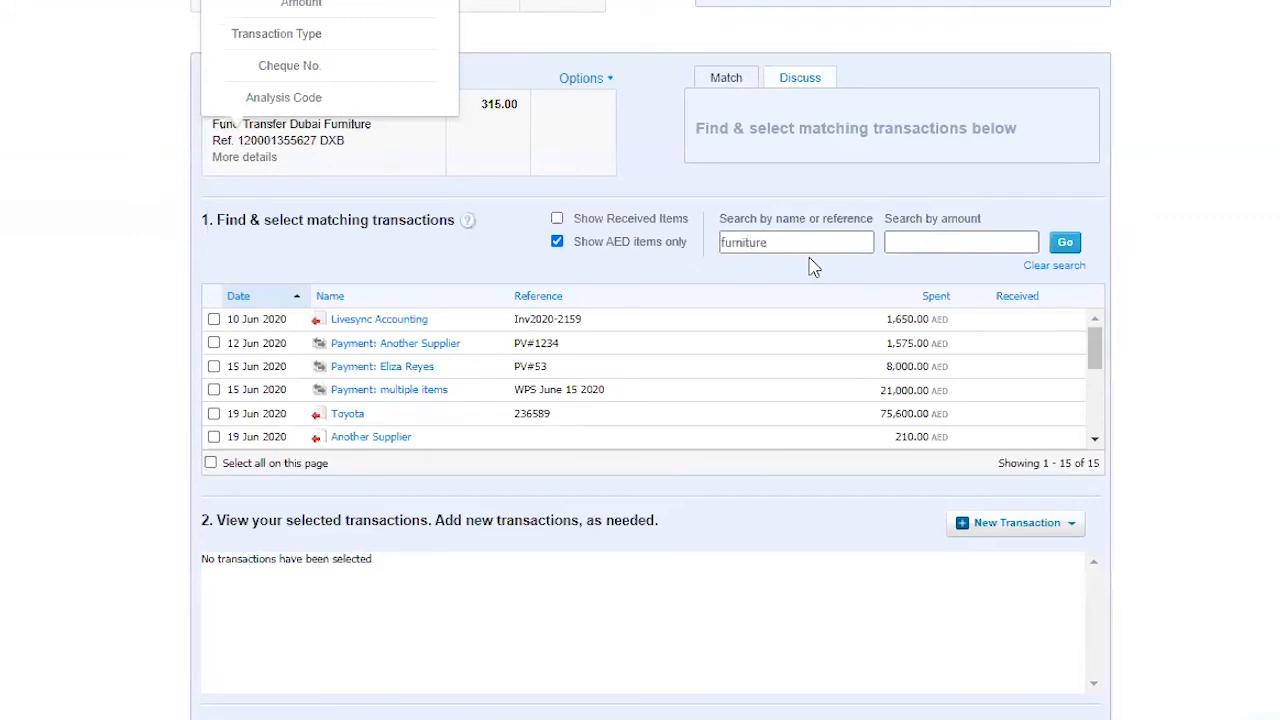
pyautogui.press('Return')
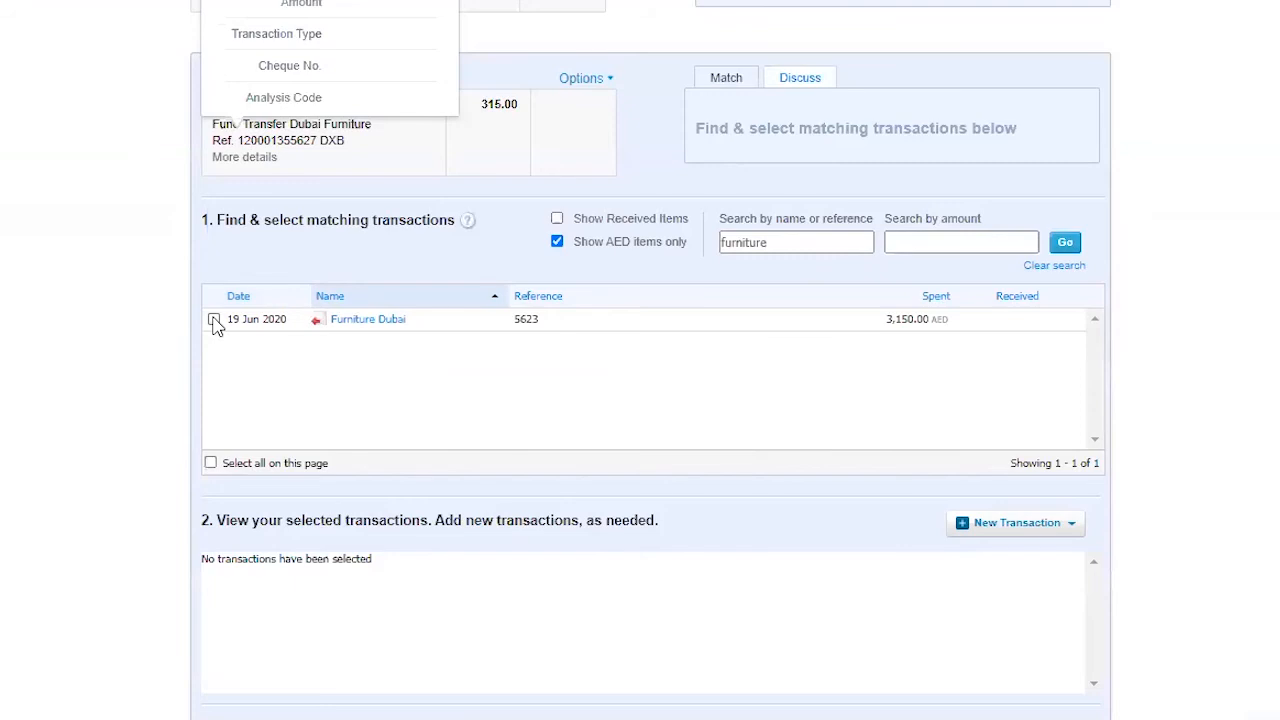
pyautogui.scroll(1, 229, 326)
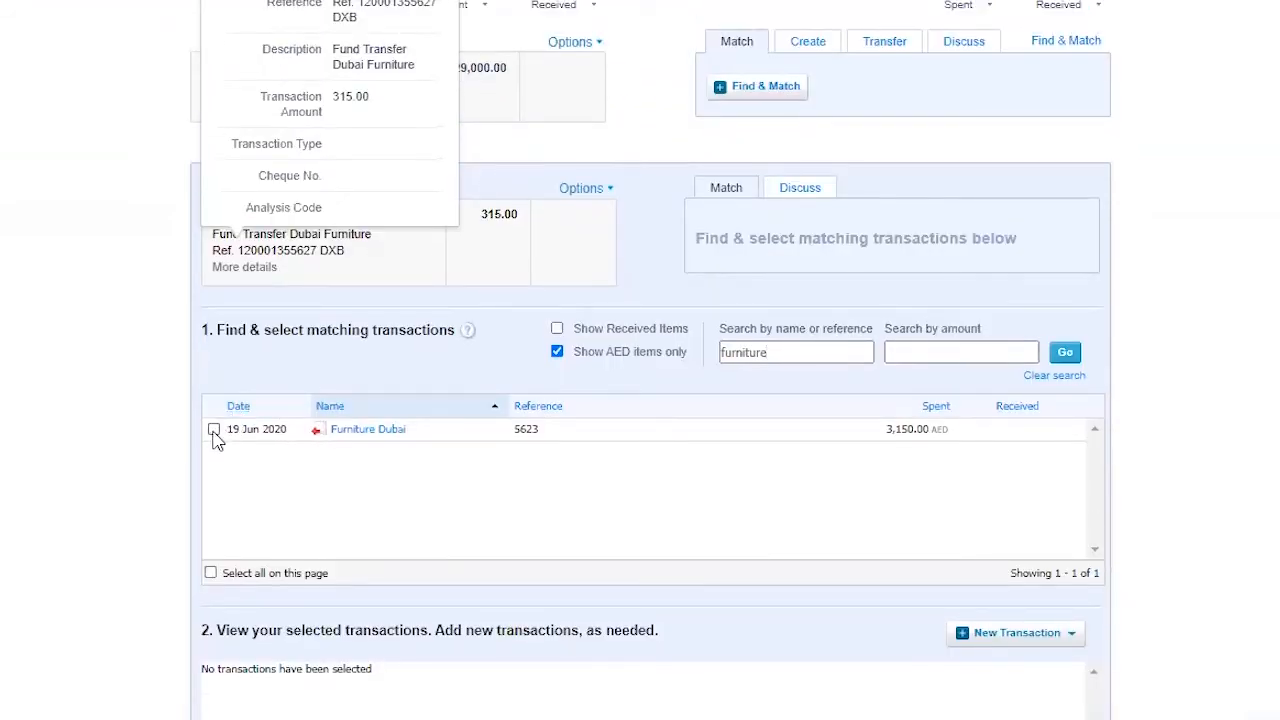
# Split the Furniture Dubai bill with a part payment of 315.00 AED and reconcile the fund transfer with it
pyautogui.click(214, 431)
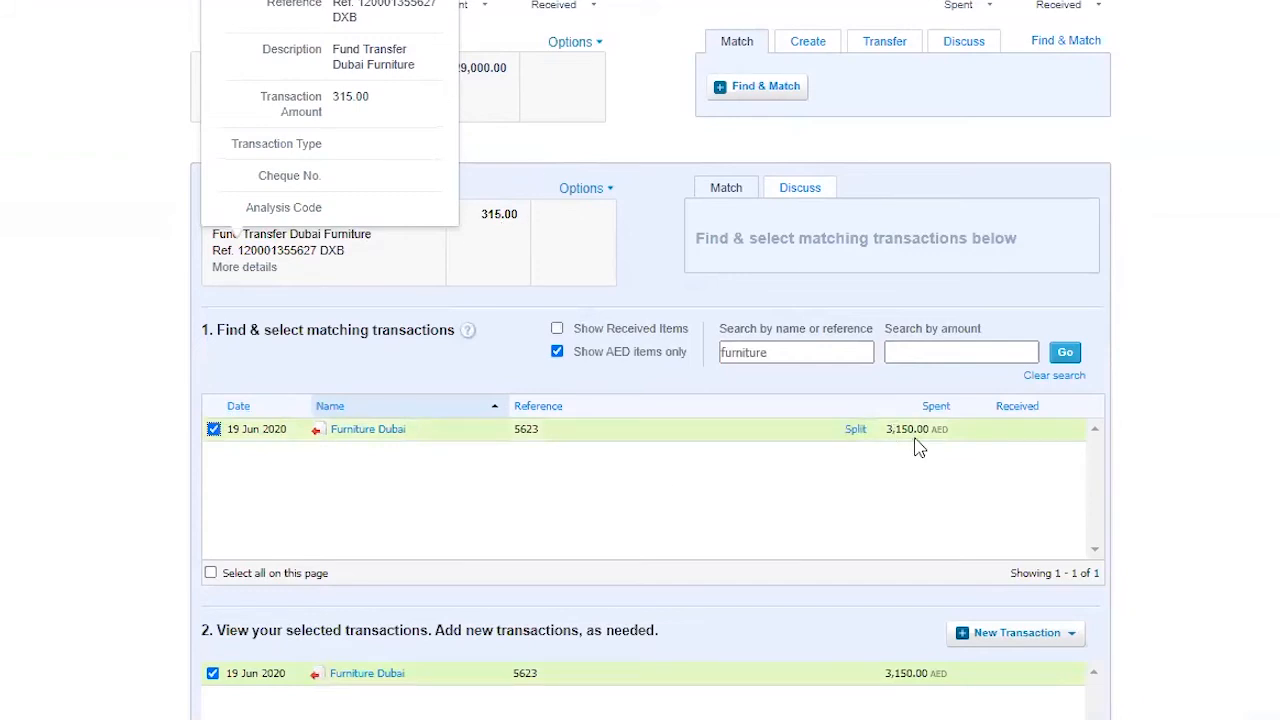
pyautogui.click(855, 430)
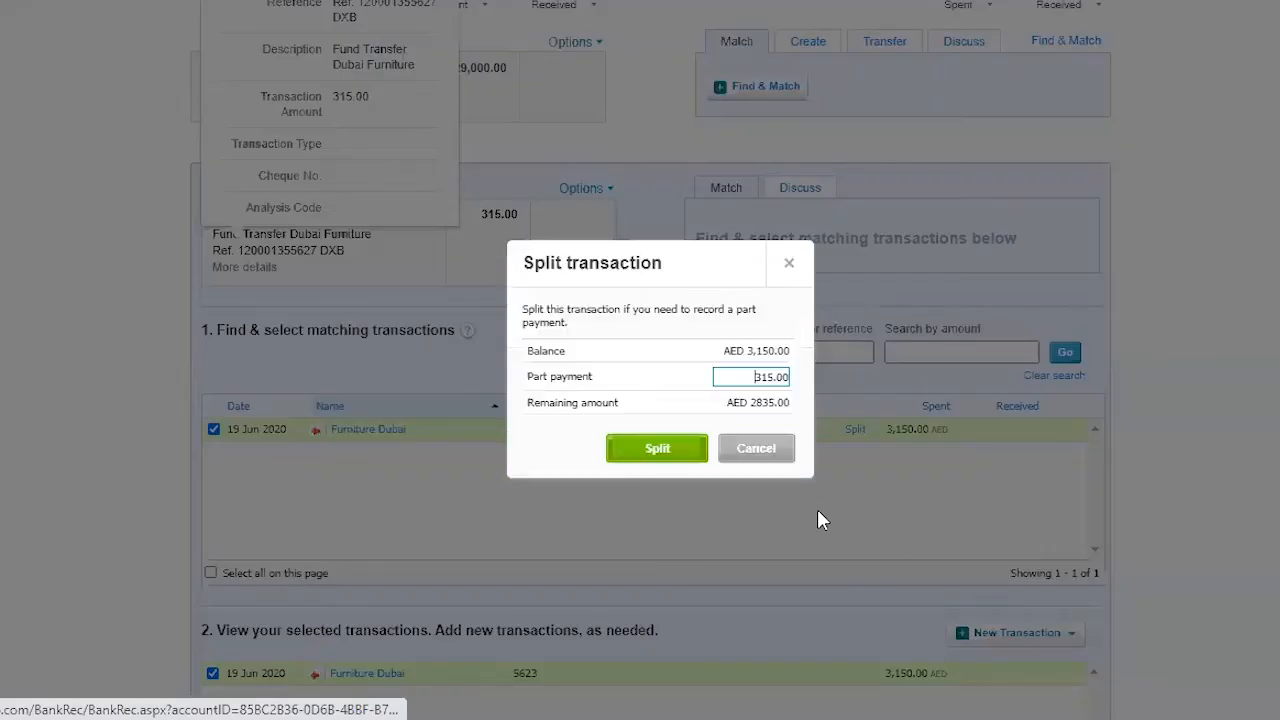
pyautogui.click(656, 452)
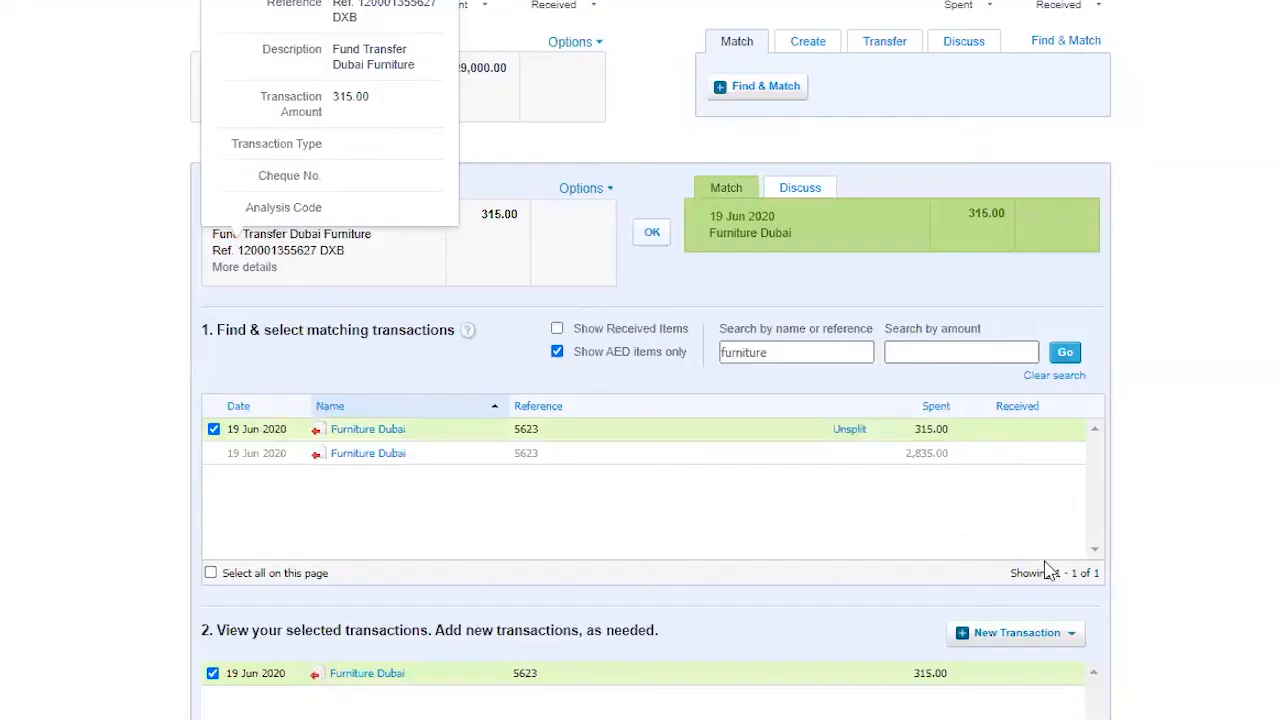
pyautogui.scroll(2, 812, 509)
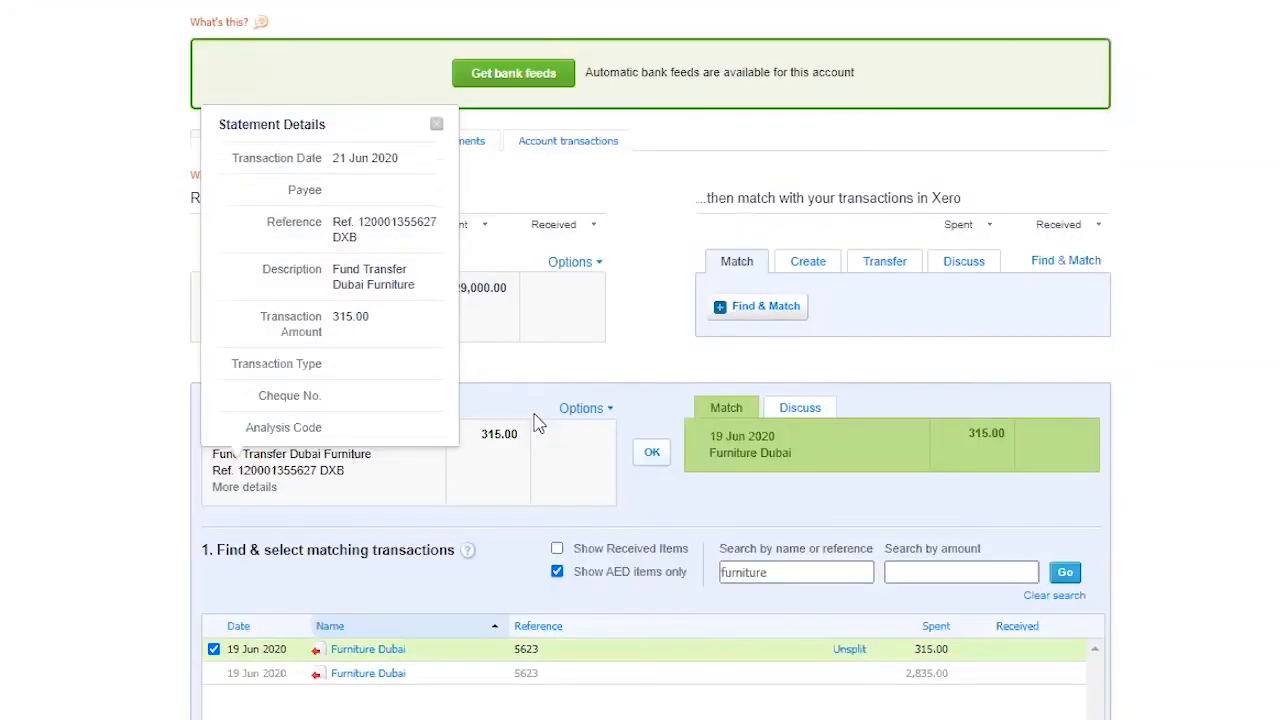
pyautogui.click(651, 452)
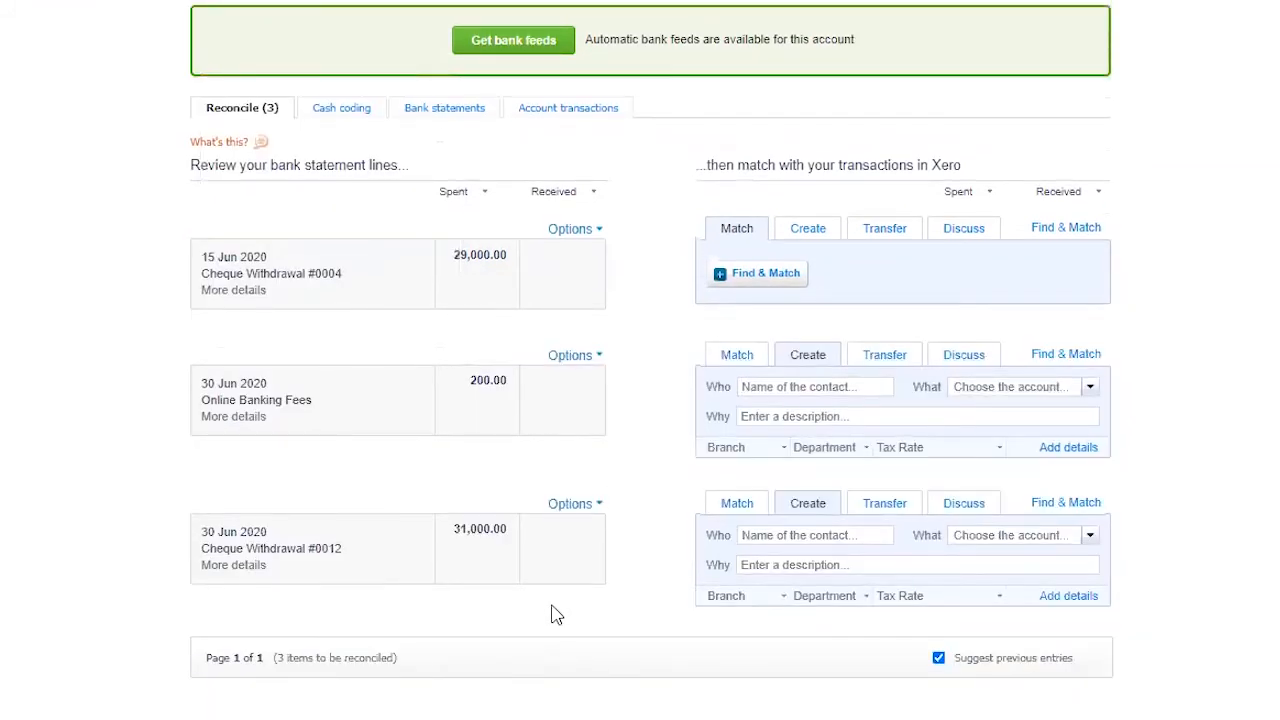
# Check the statement details of the 200.00 AED Online Banking Fees line and close them
pyautogui.click(233, 418)
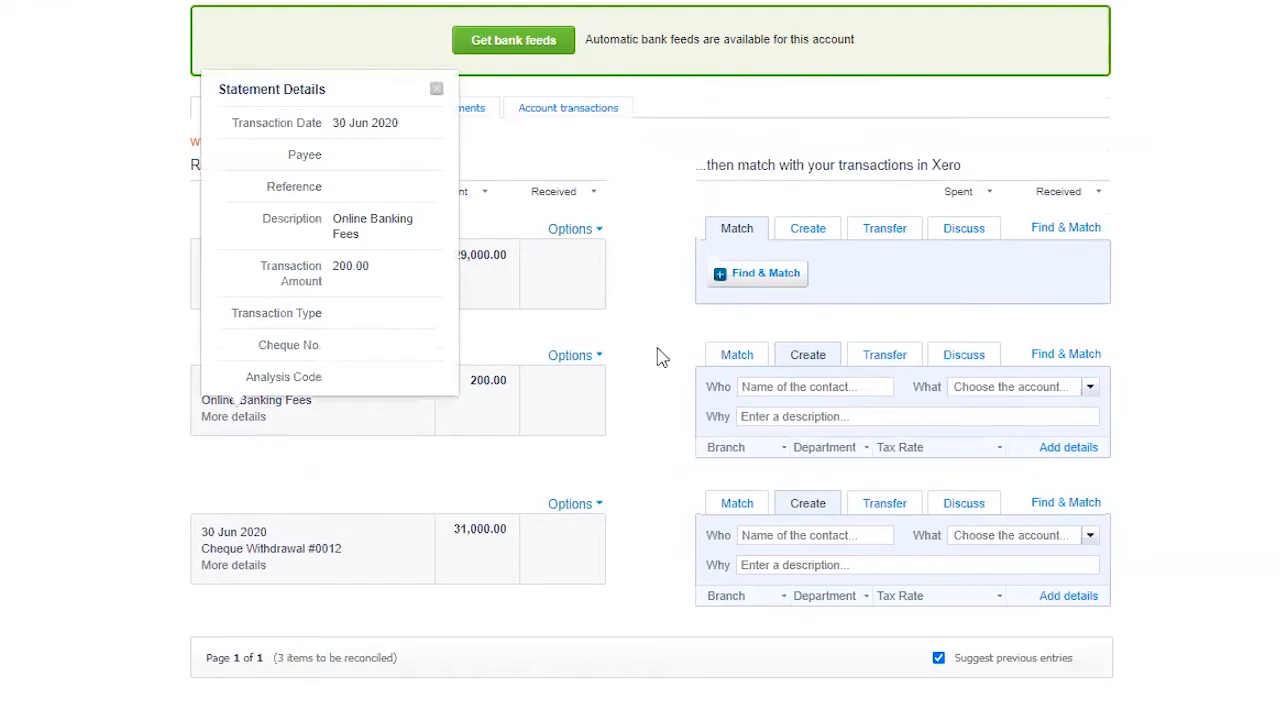
pyautogui.click(436, 90)
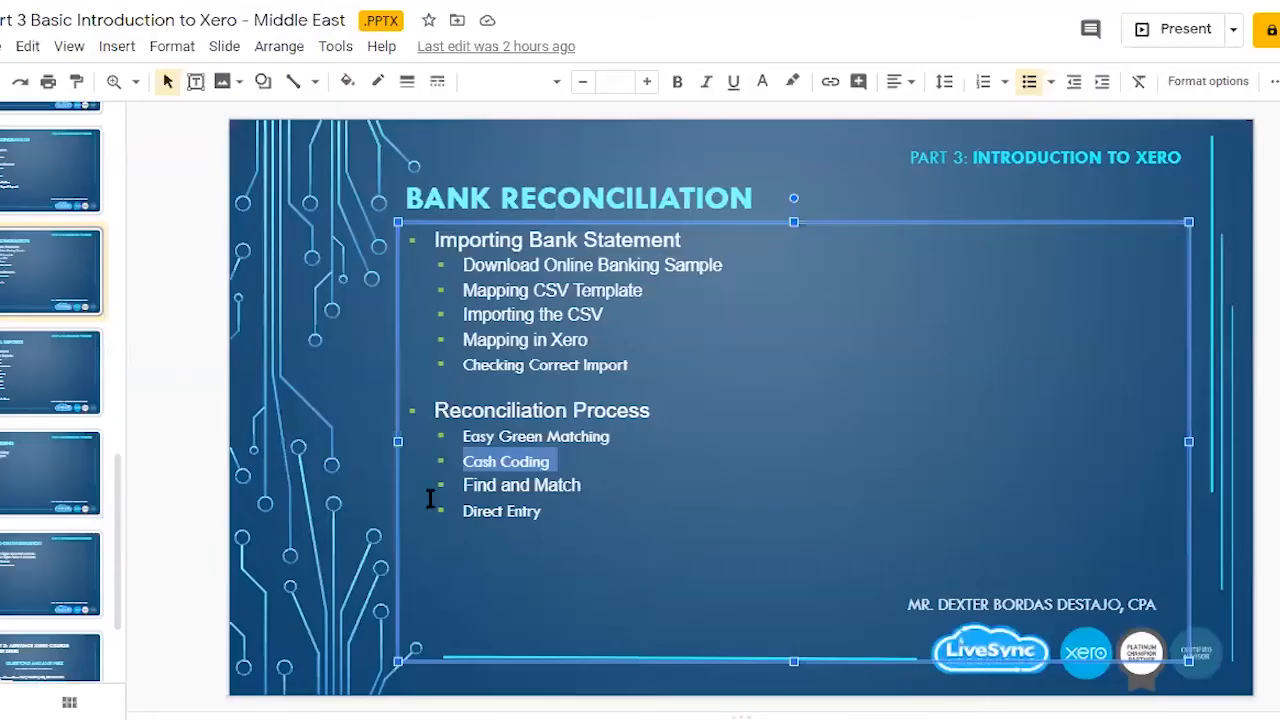
# Highlight the Direct Entry topic and the other reconciliation methods on the Bank Reconciliation slide
pyautogui.click(468, 515)
pyautogui.moveTo(469, 517); pyautogui.dragTo(543, 514)
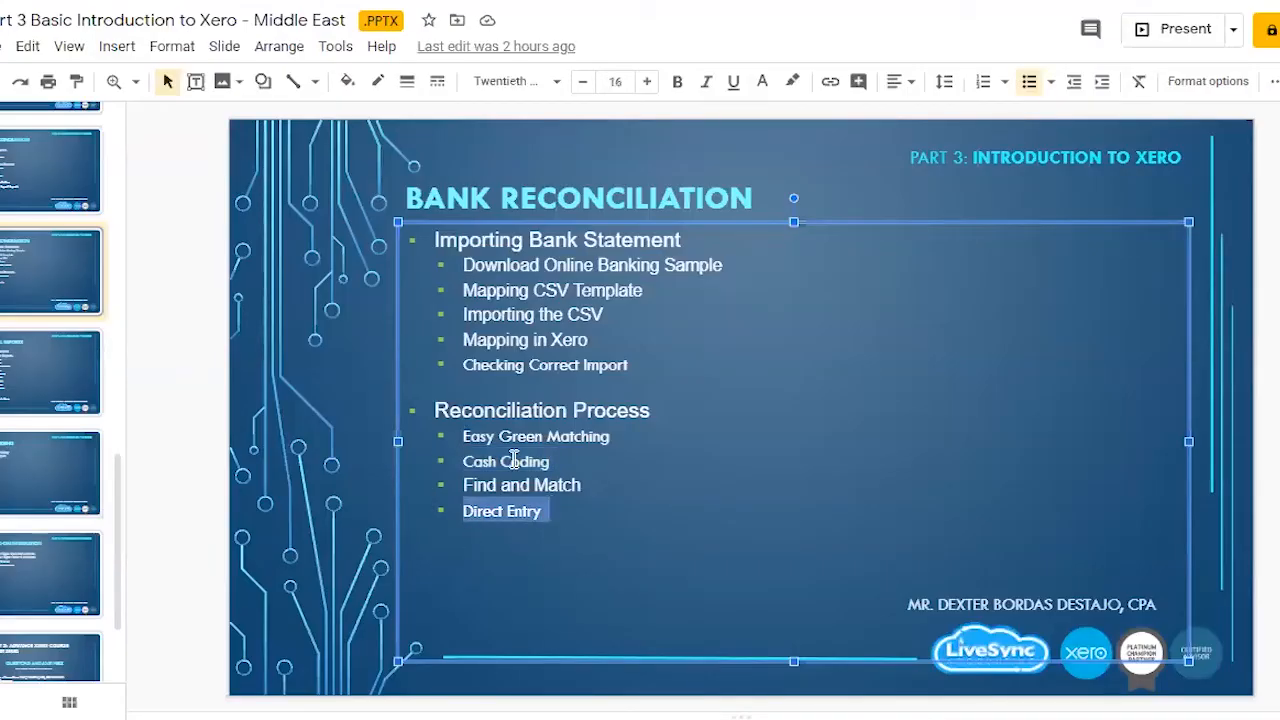
pyautogui.moveTo(464, 436); pyautogui.dragTo(589, 478)
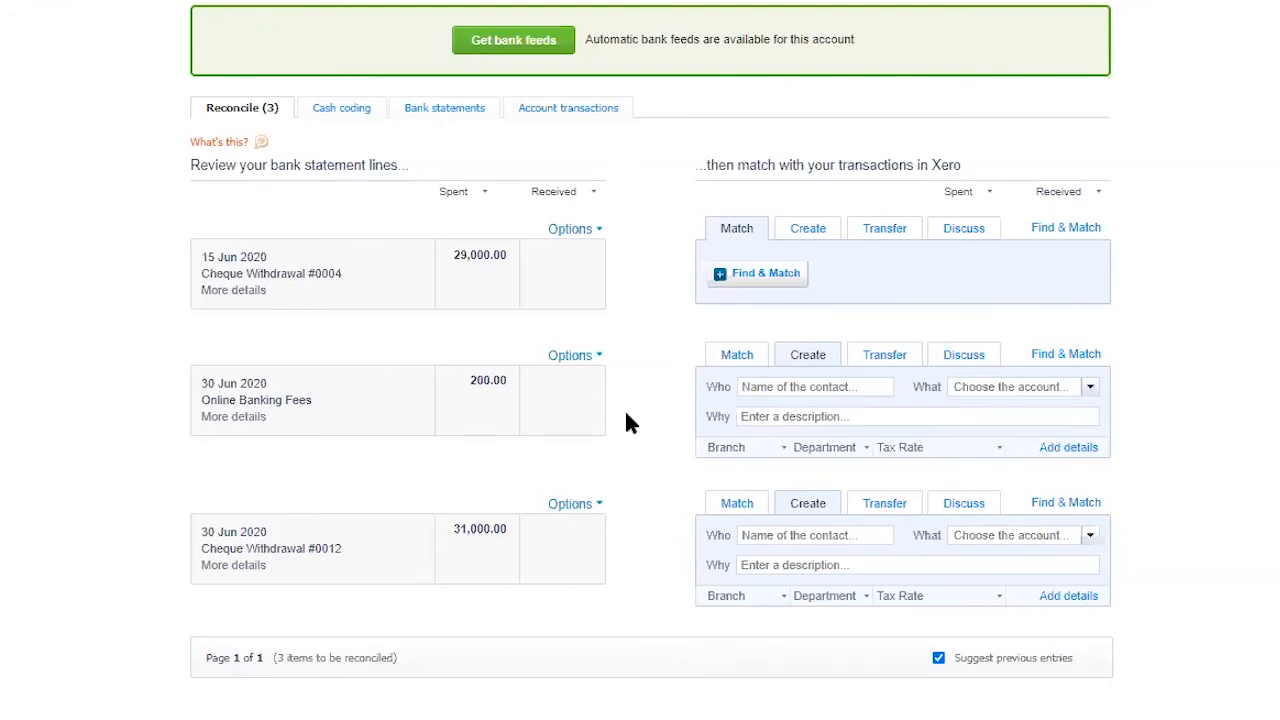
# Look through the full list of RAK Bank AED account transactions and their reconciliation status
pyautogui.click(236, 416)
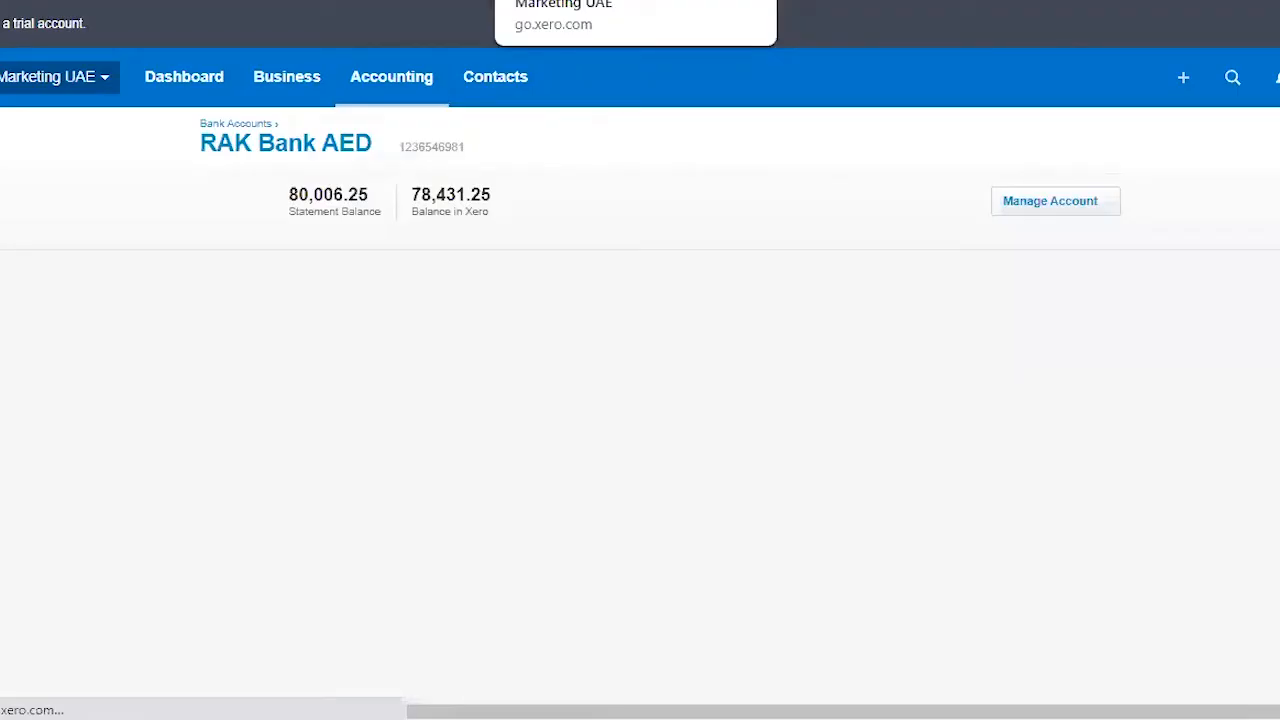
pyautogui.scroll(-4, 877, 519)
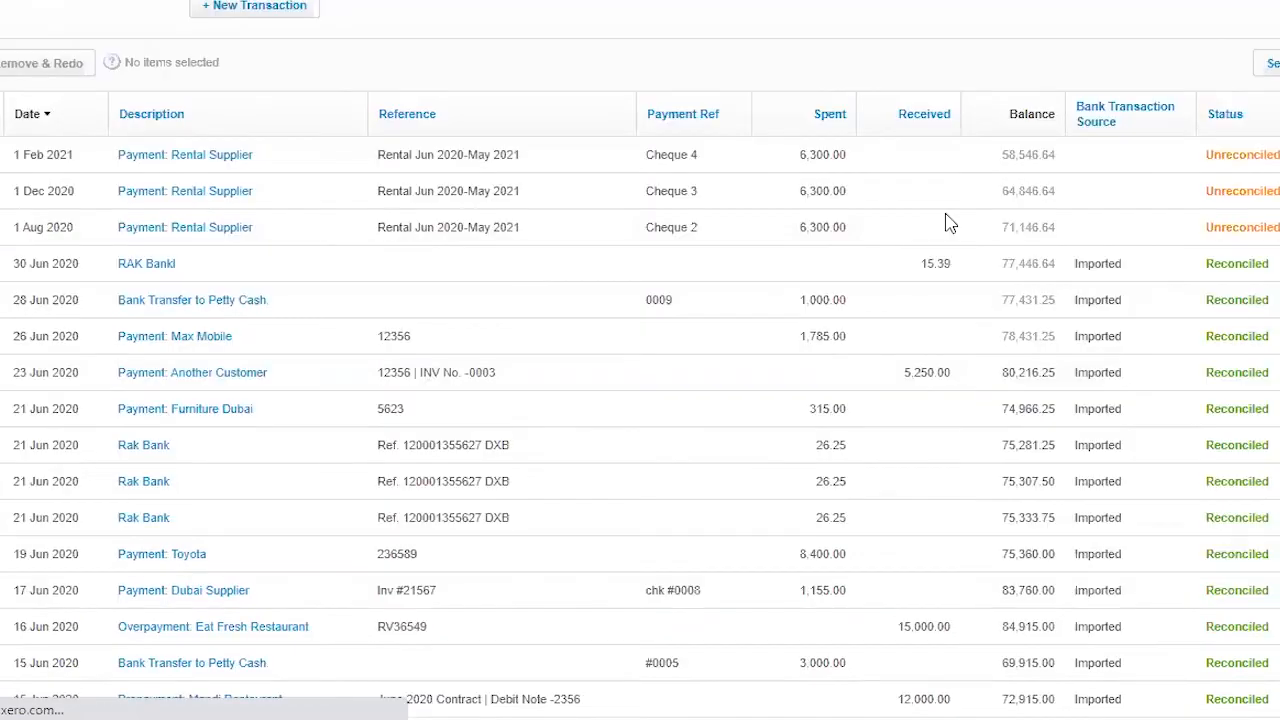
pyautogui.scroll(-2, 840, 387)
pyautogui.scroll(-3, 846, 486)
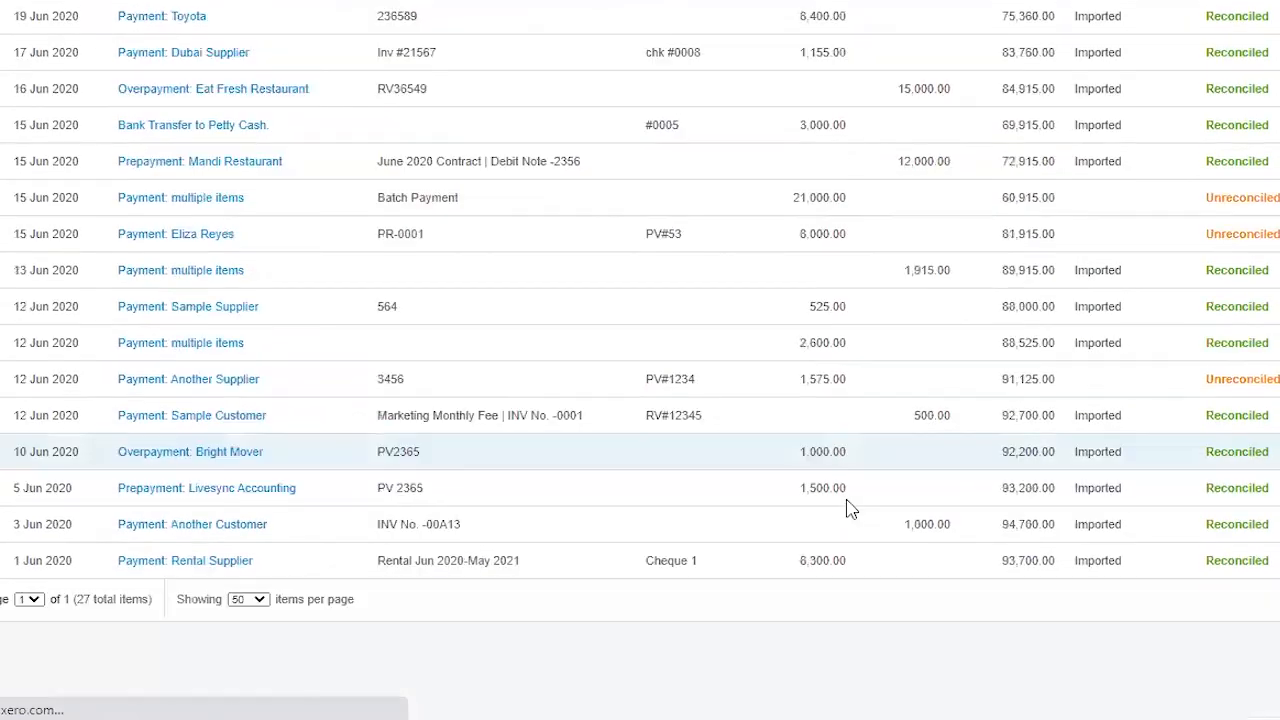
pyautogui.scroll(10, 860, 557)
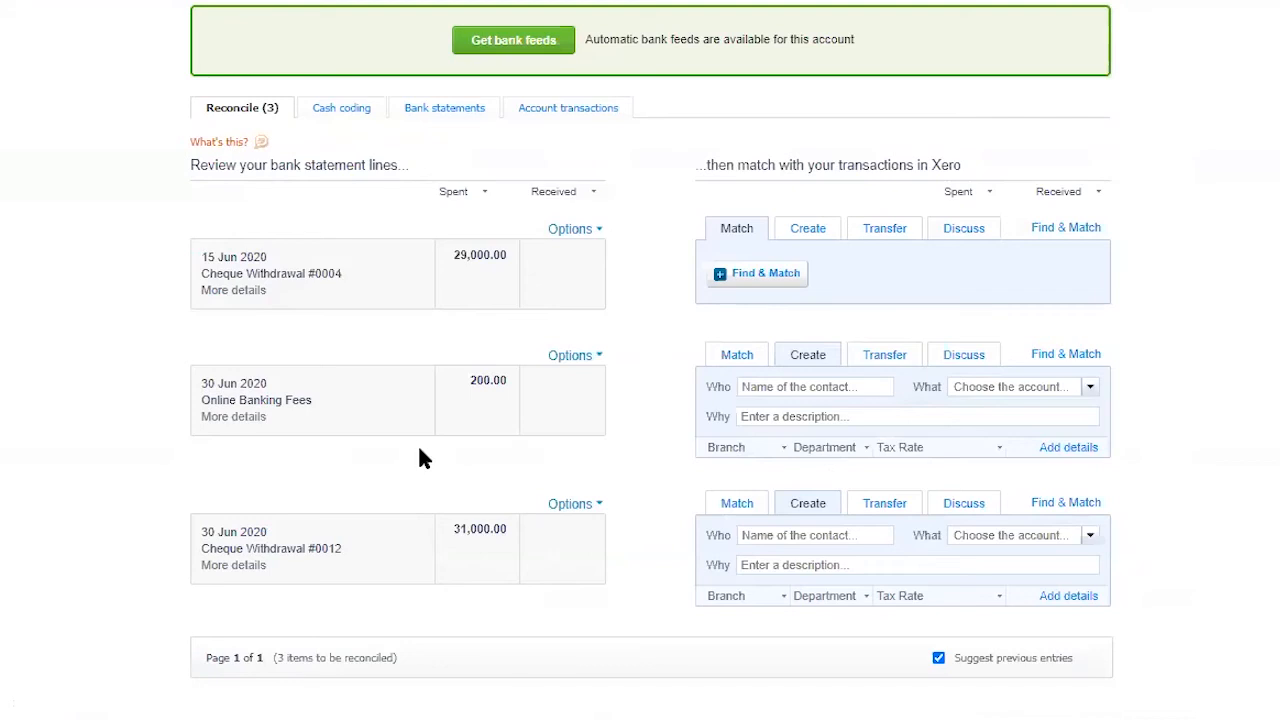
# Code the 200.00 AED Online Banking Fees line to the contact Rak Bank and the account 404 - Bank Fees
pyautogui.click(230, 420)
pyautogui.write('Rak')
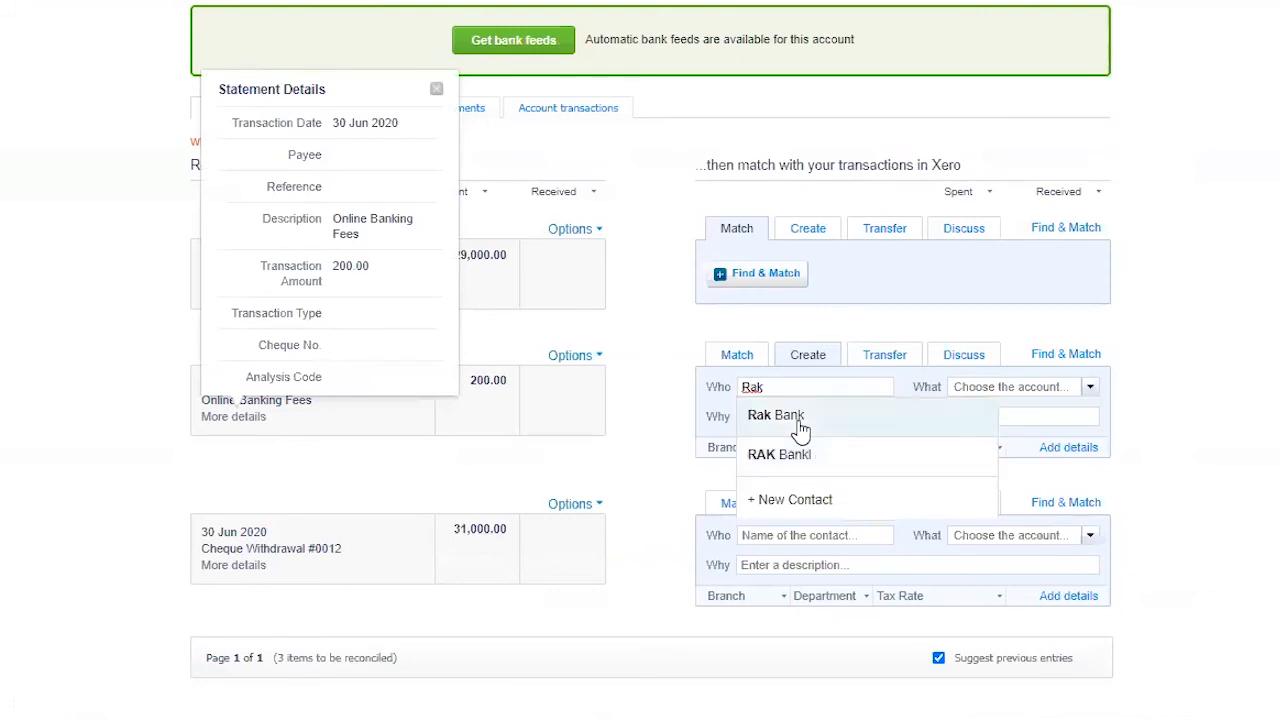
pyautogui.click(795, 420)
pyautogui.click(1006, 390)
pyautogui.write('bank')
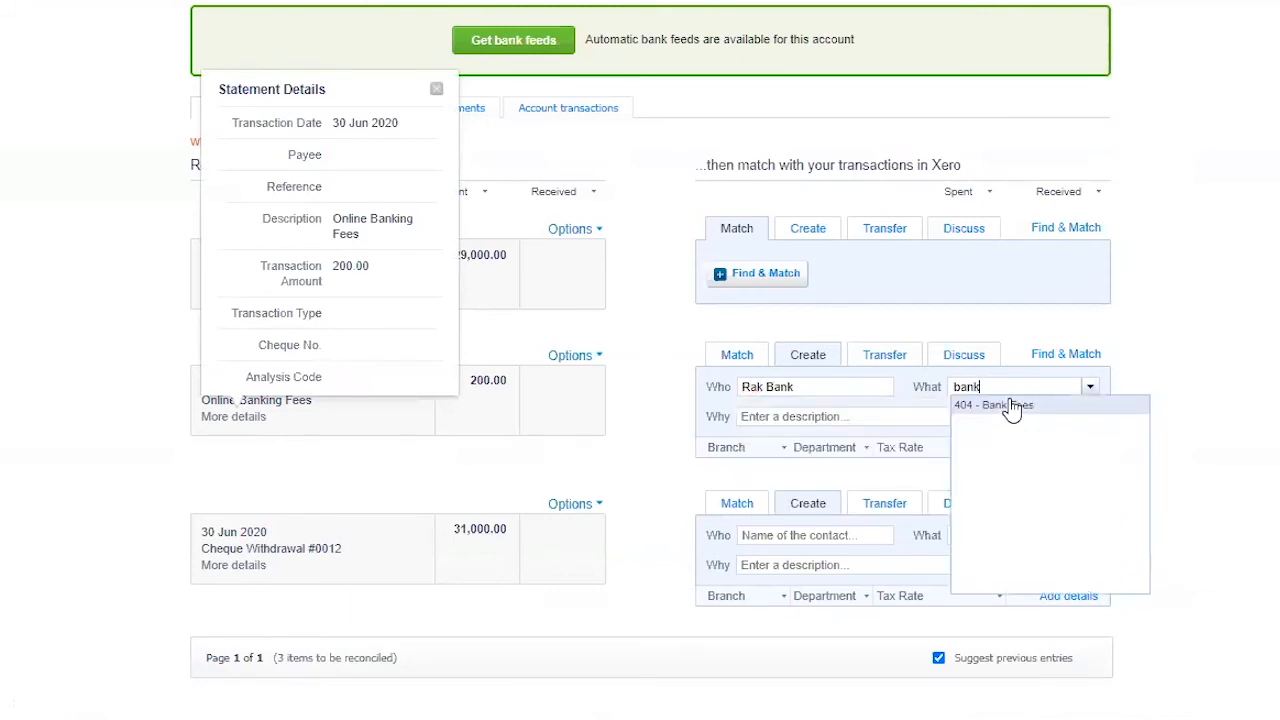
pyautogui.click(1013, 406)
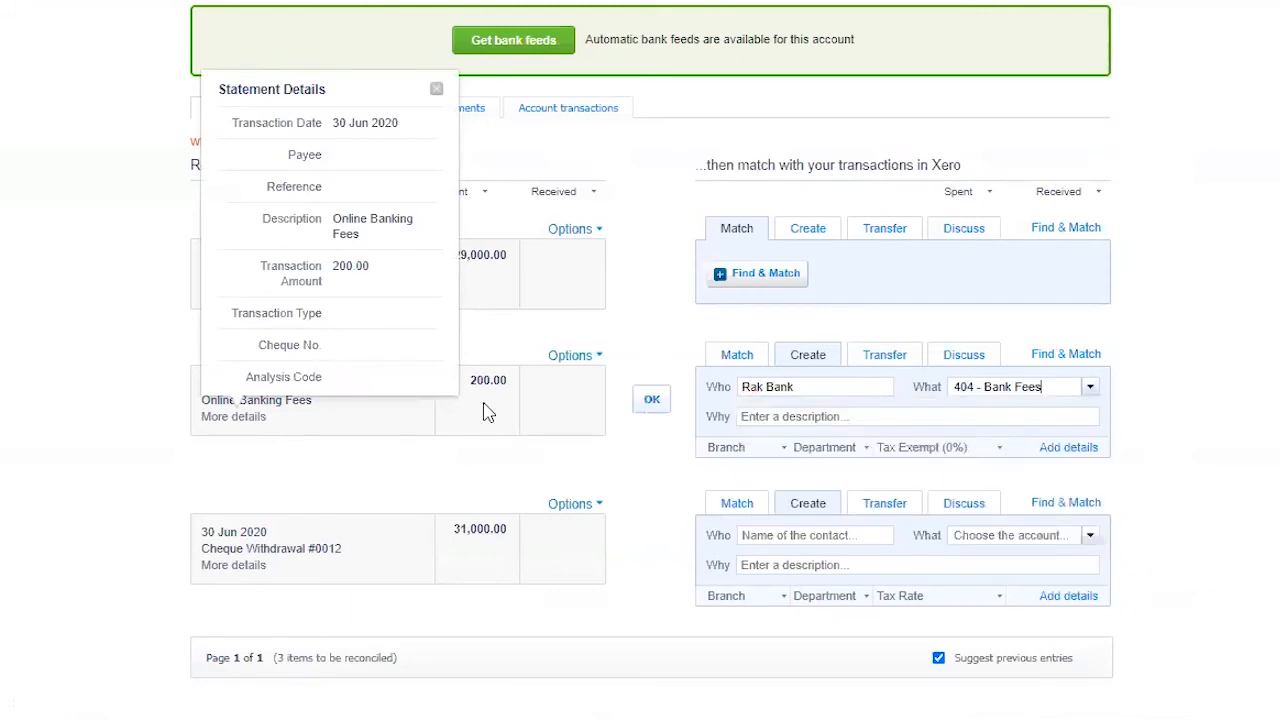
# Close the statement details and copy "Online Banking Fees" from the statement line into its description
pyautogui.click(436, 90)
pyautogui.moveTo(204, 399); pyautogui.dragTo(314, 403)
pyautogui.hotkey('ctrl', 'c')
pyautogui.click(790, 416)
pyautogui.hotkey('ctrl', 'v')
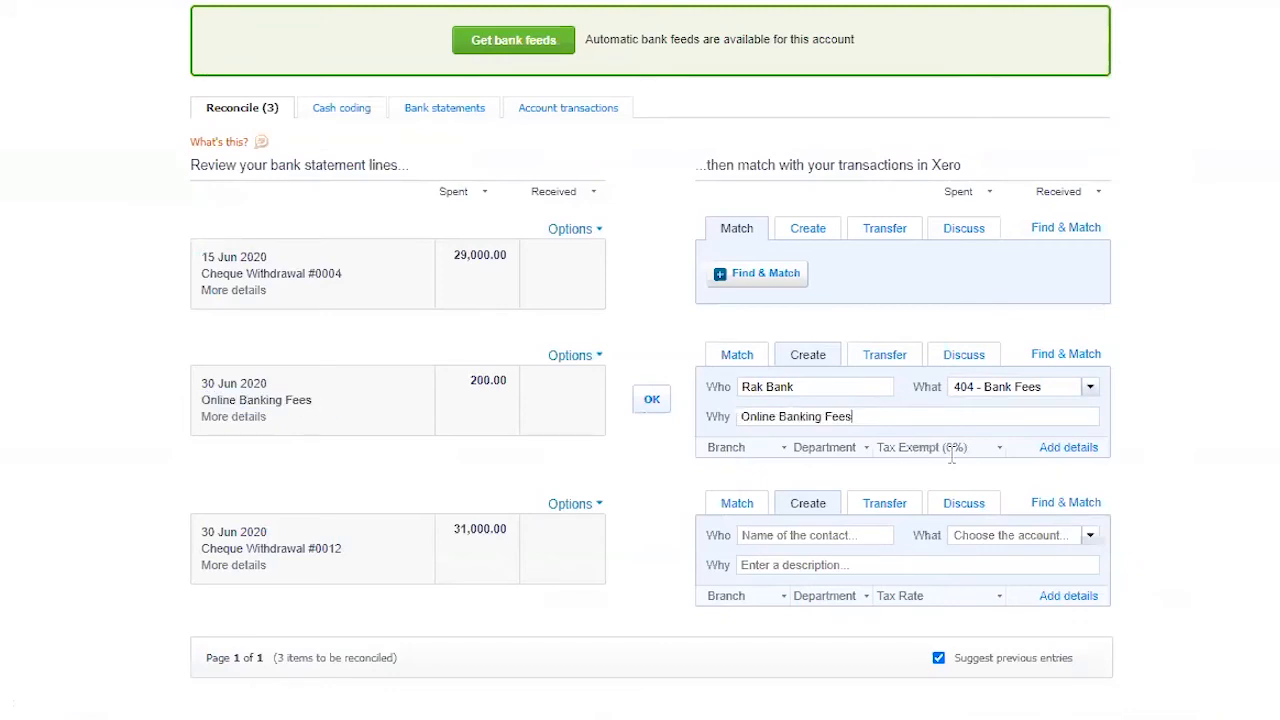
# Set the tax rate of the Online Banking Fees line to UAE VAT on Expenses 5%
pyautogui.click(973, 447)
pyautogui.moveTo(1025, 345)
pyautogui.mouseDown()
pyautogui.moveTo(1025, 365)
pyautogui.moveTo(1025, 342)
pyautogui.mouseUp()
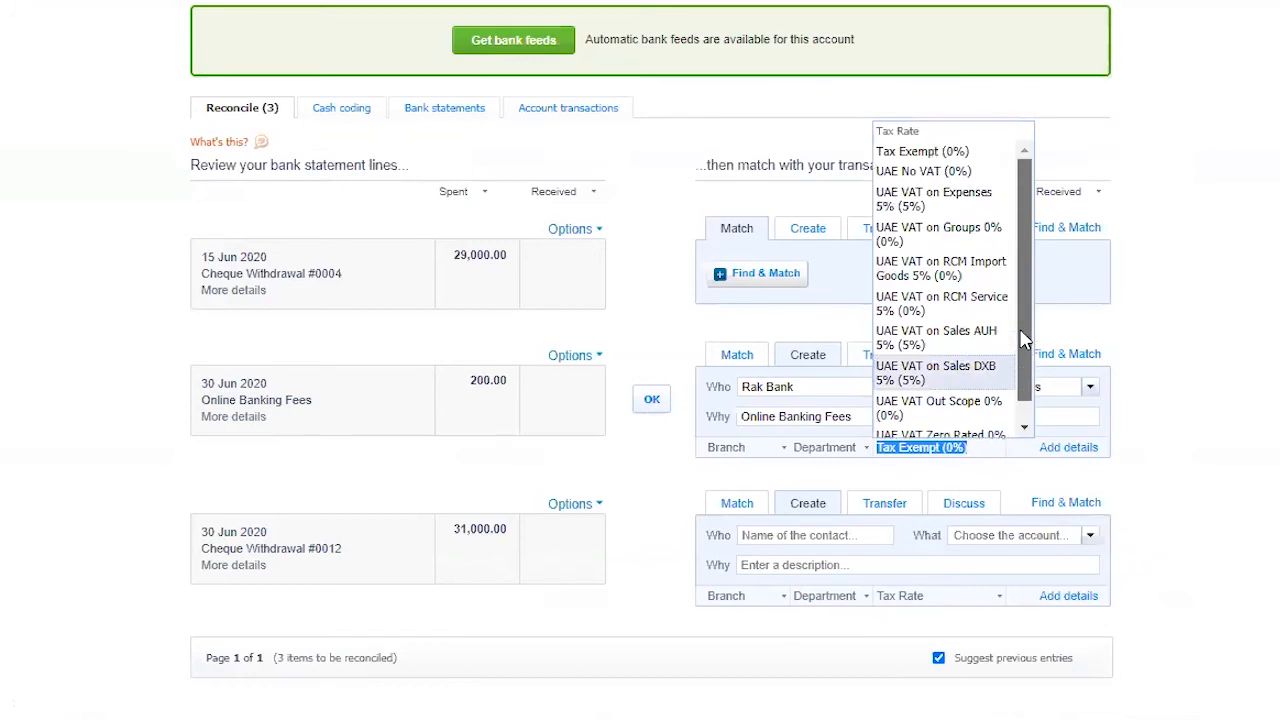
pyautogui.moveTo(1028, 287); pyautogui.dragTo(1021, 328)
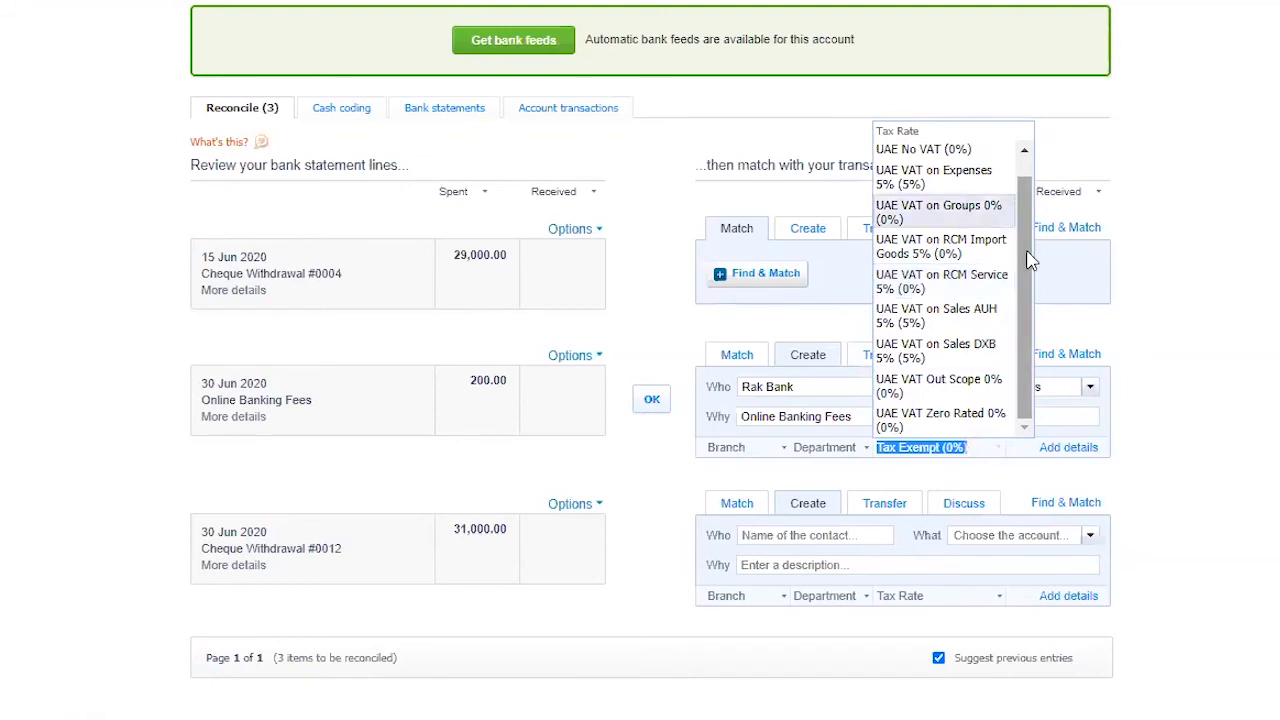
pyautogui.click(945, 177)
pyautogui.click(612, 460)
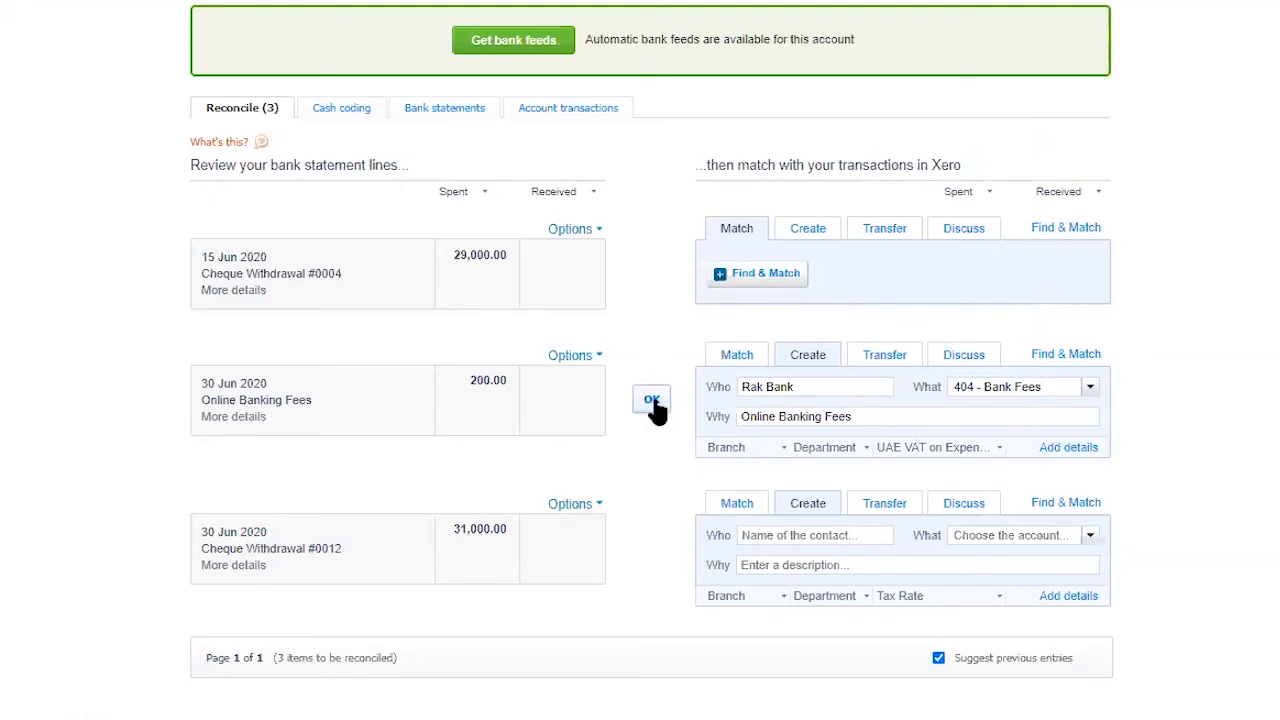
# Assign Branch 1 and a department to the Online Banking Fees line and open its detailed transaction form
pyautogui.click(735, 447)
pyautogui.click(771, 507)
pyautogui.click(834, 447)
pyautogui.click(882, 508)
pyautogui.click(1070, 450)
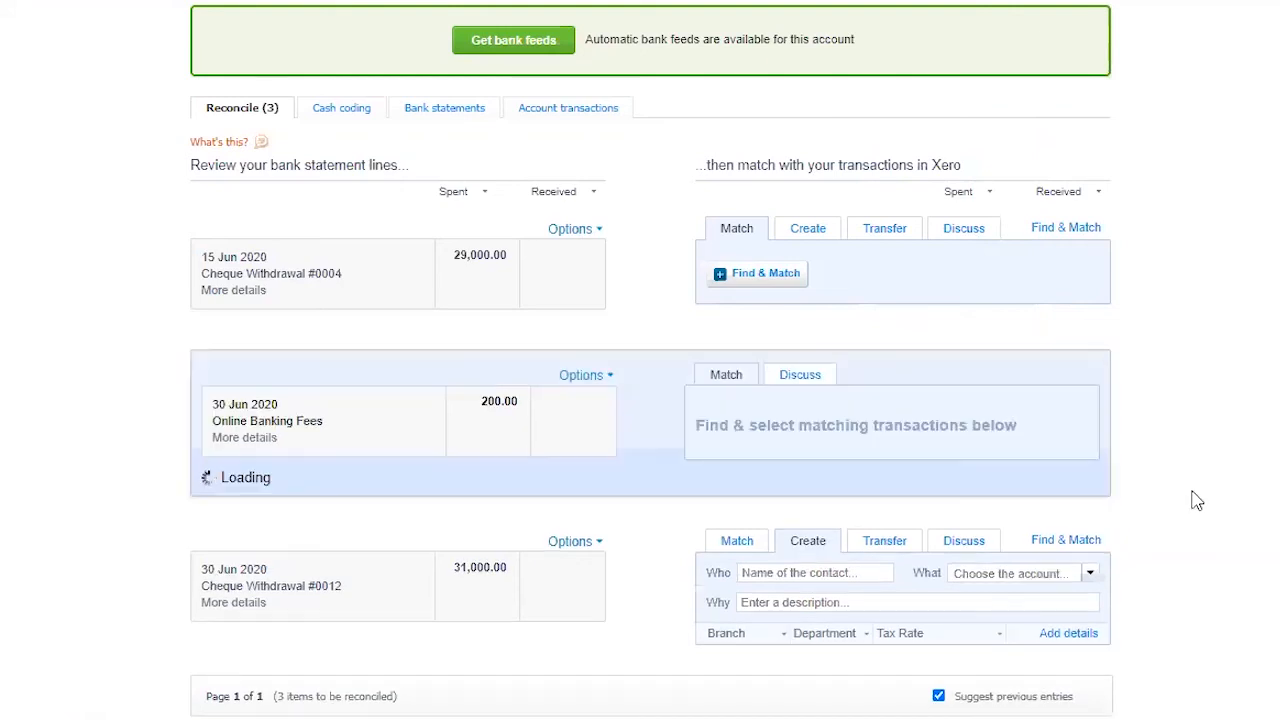
# Add "For the Month of June 2020" to the direct payment's description and enter "Month of June 2020" as its reference
pyautogui.scroll(-5, 475, 222)
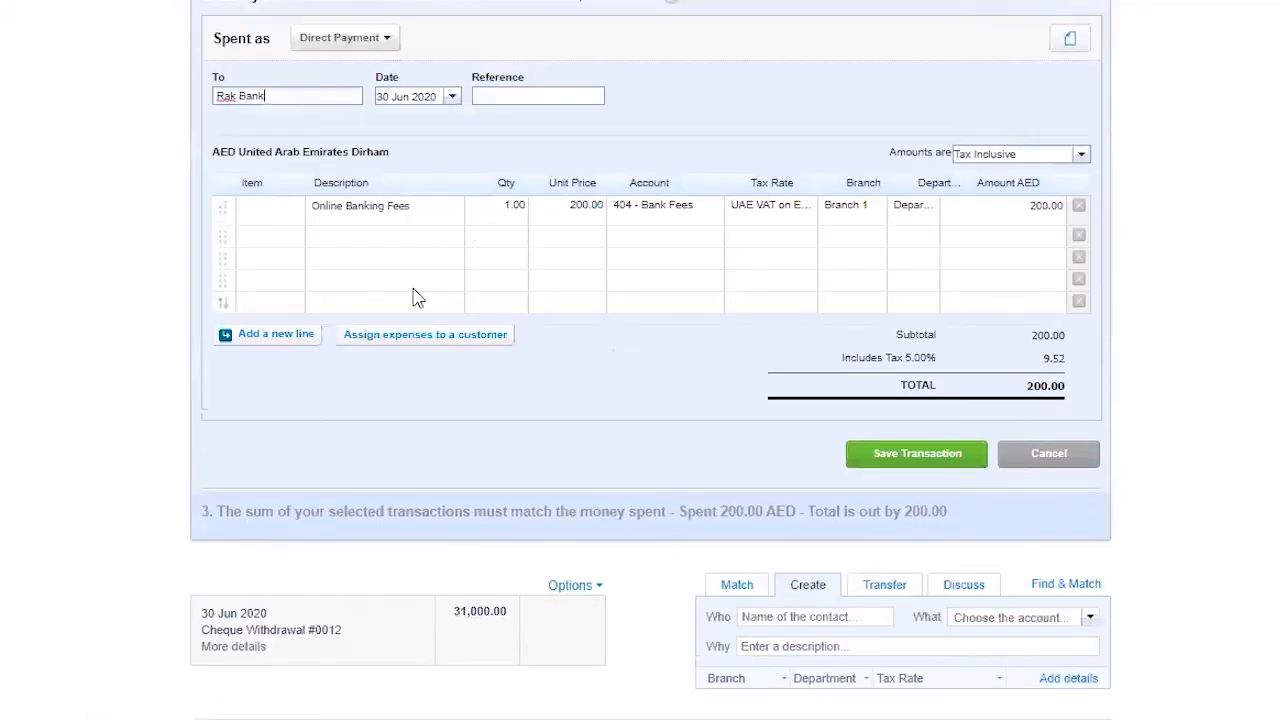
pyautogui.doubleClick(432, 208)
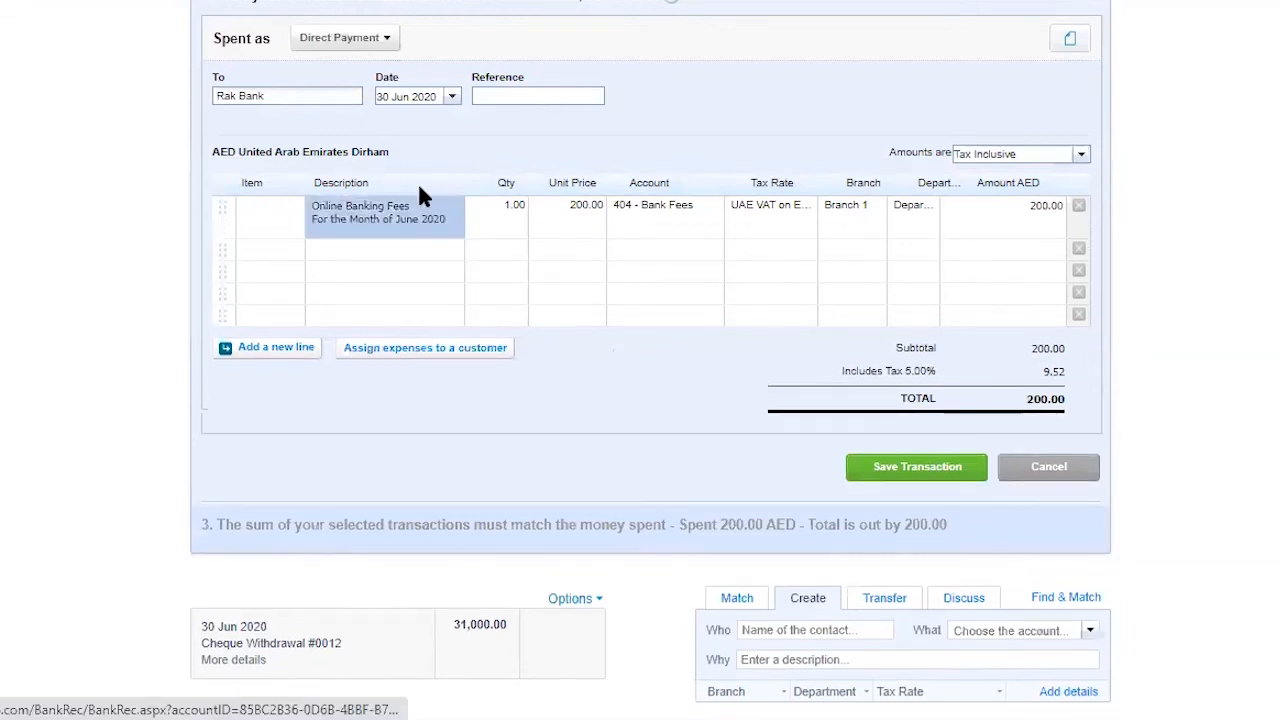
pyautogui.moveTo(443, 219); pyautogui.dragTo(357, 227)
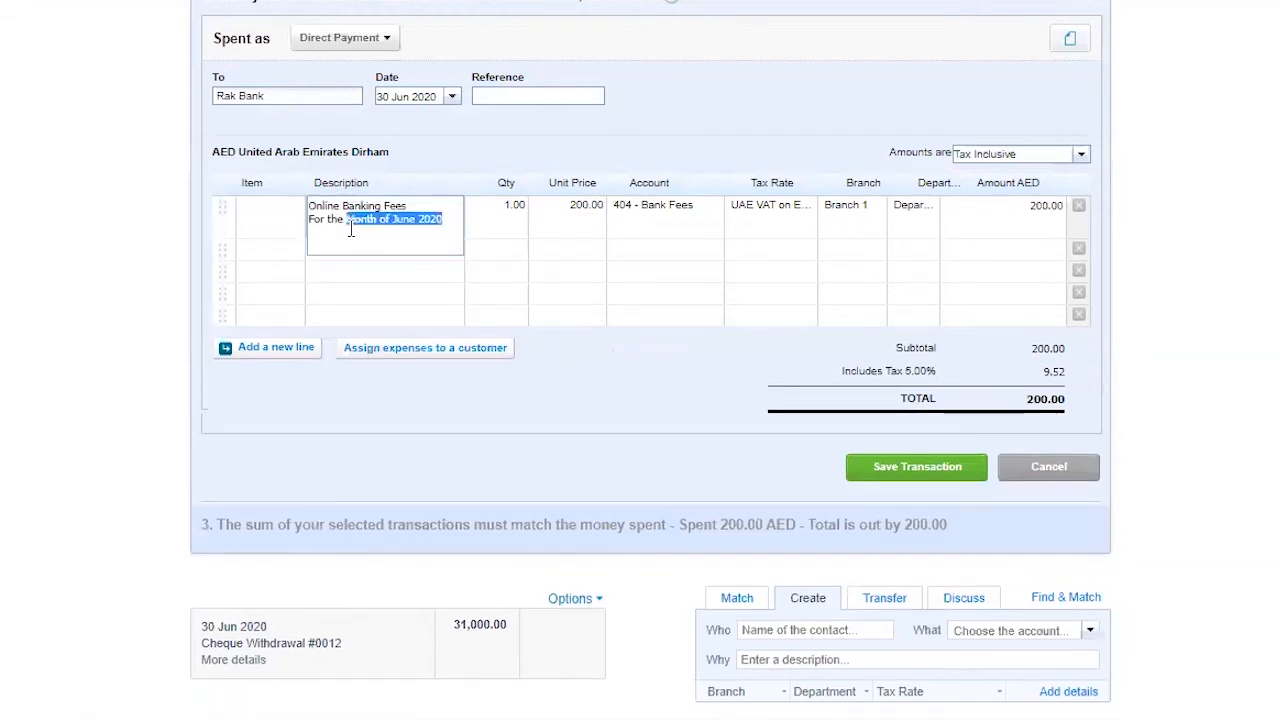
pyautogui.click(548, 97)
pyautogui.write('Month of June 2020')
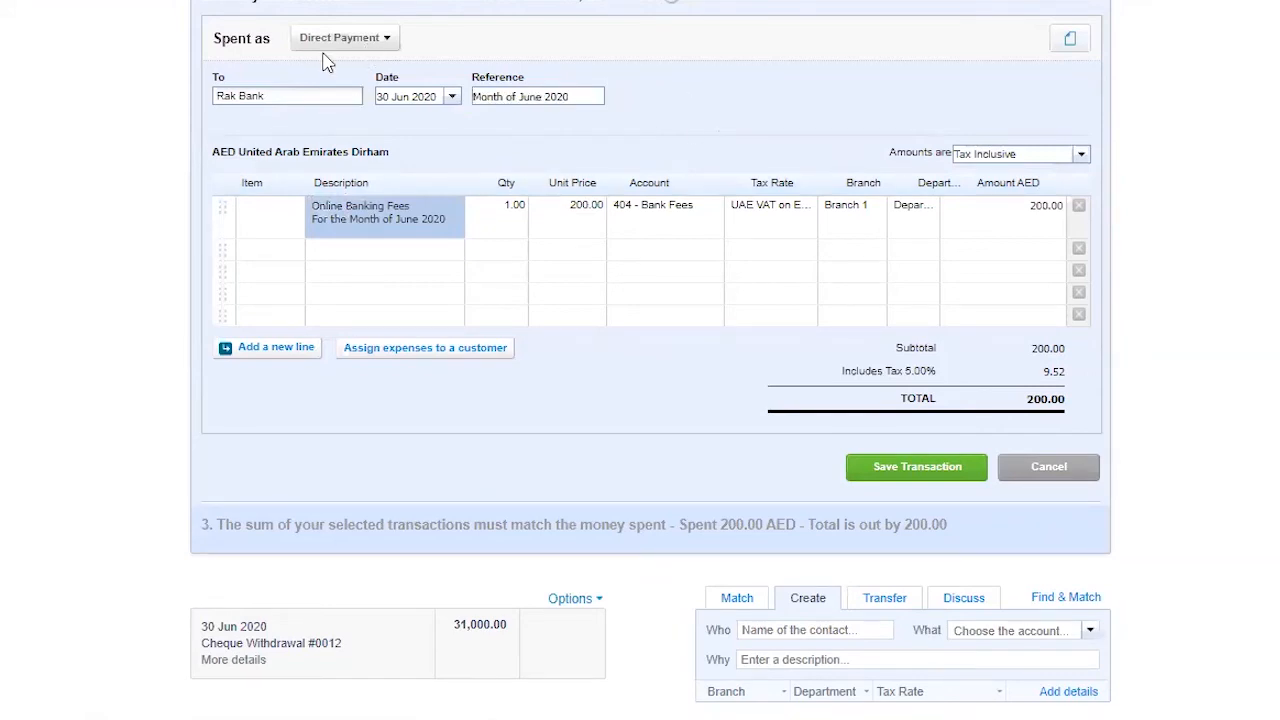
pyautogui.scroll(1, 857, 215)
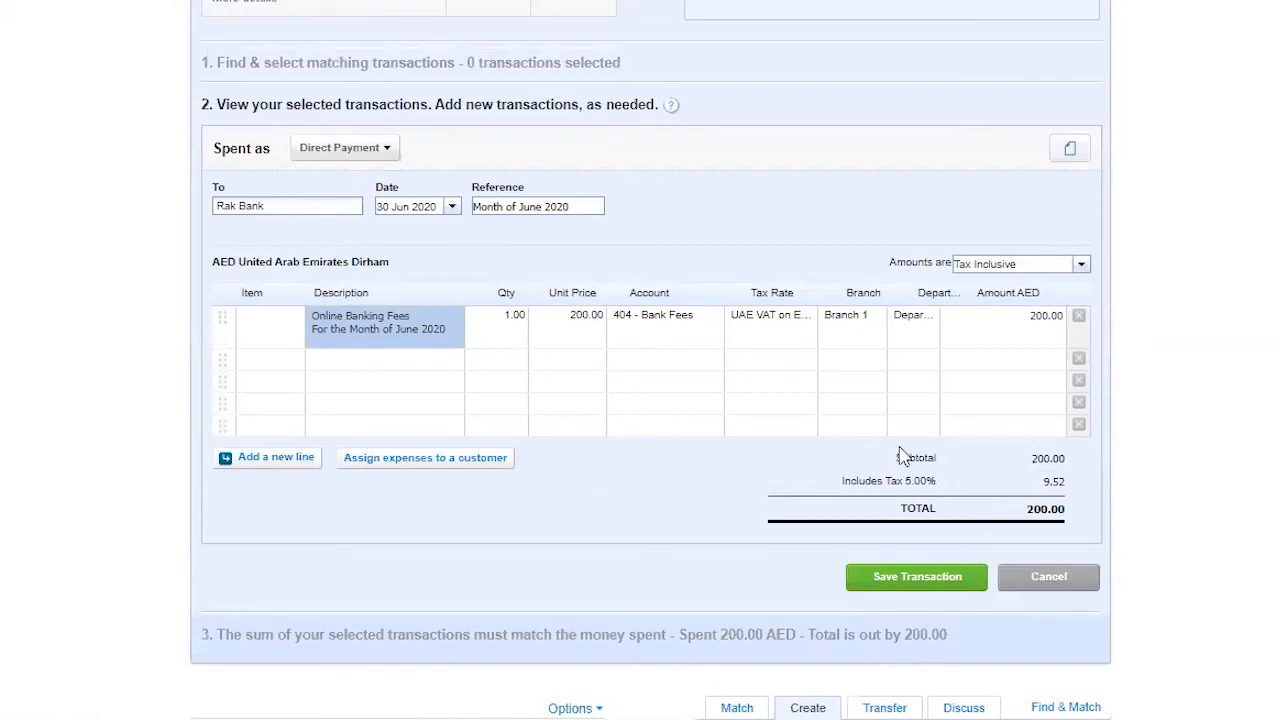
# Save the 200.00 AED Rak Bank direct payment and reconcile the Online Banking Fees line with it
pyautogui.click(922, 580)
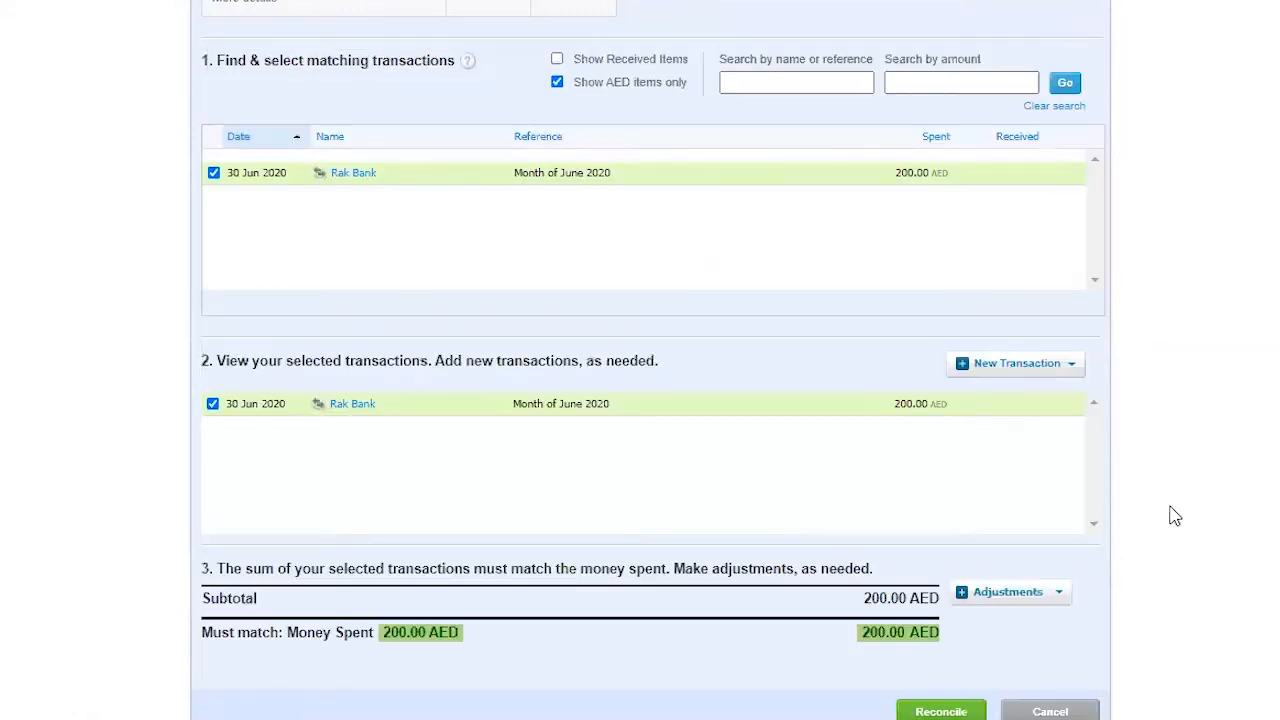
pyautogui.scroll(3, 675, 276)
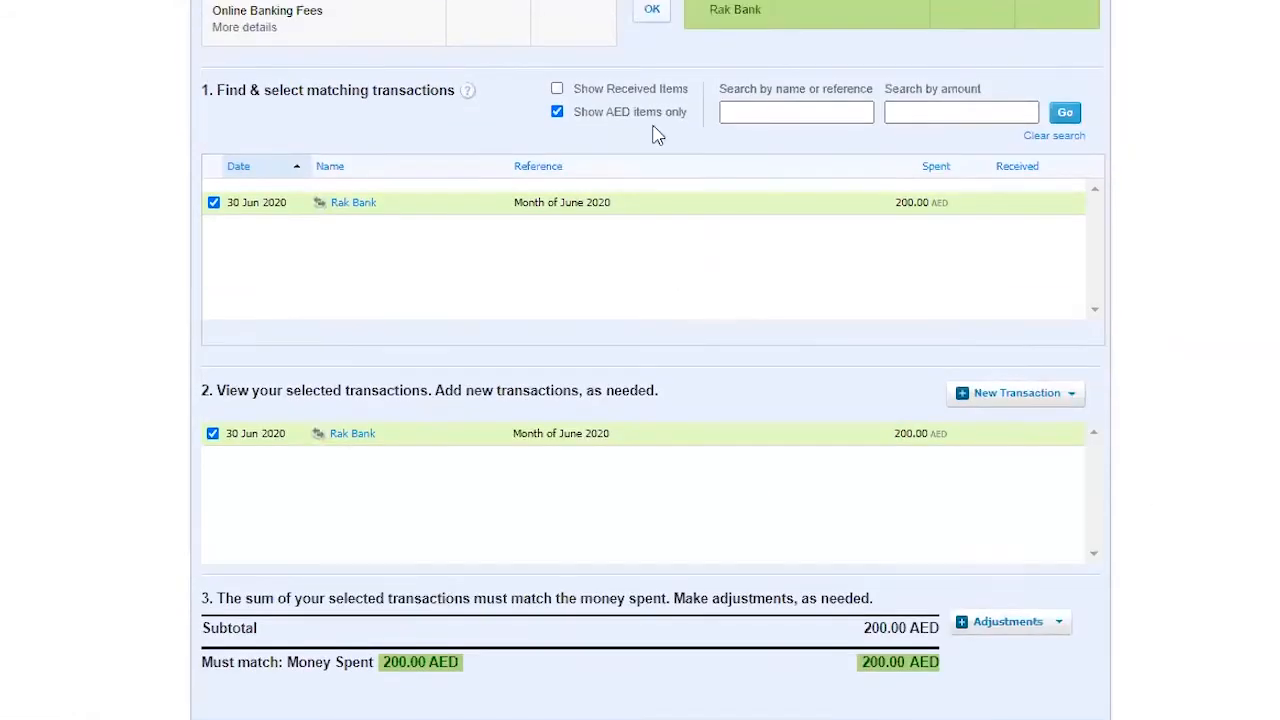
pyautogui.click(649, 89)
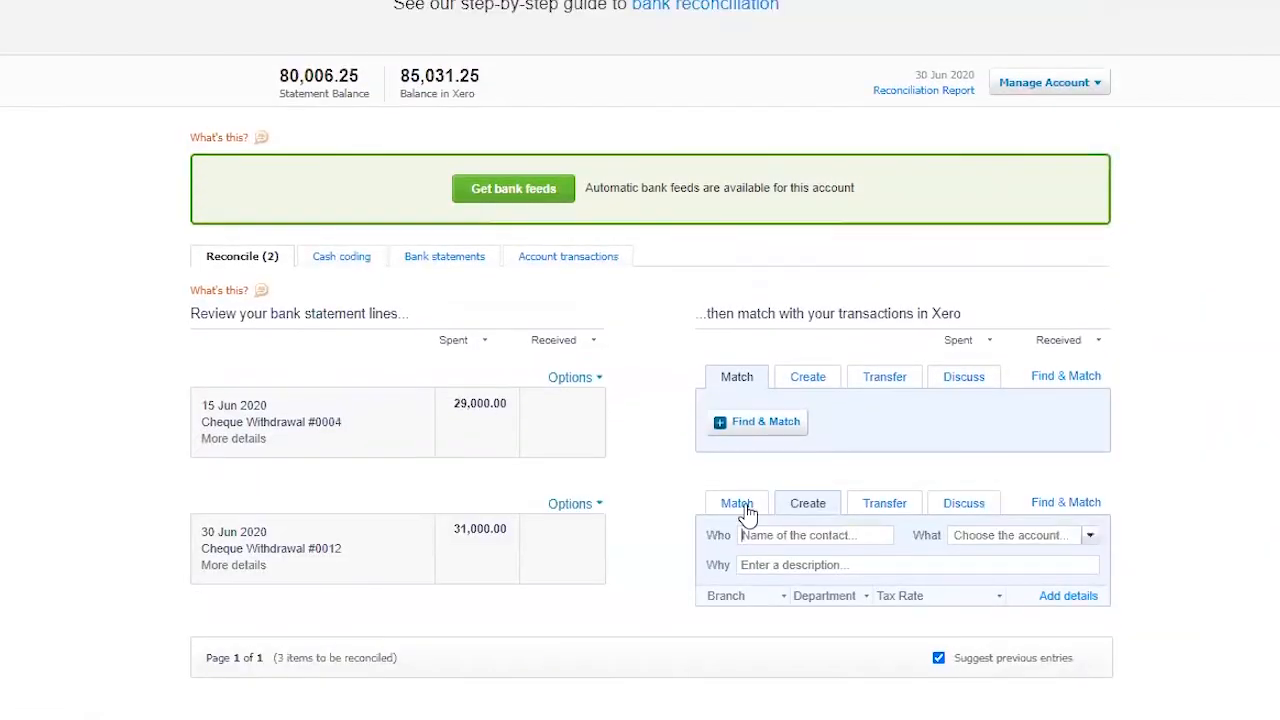
# Check the statement details of Cheque Withdrawal #0012, highlight the Cheque Withdrawal #0004 row in the Excel bank statement and return to Xero
pyautogui.click(245, 570)
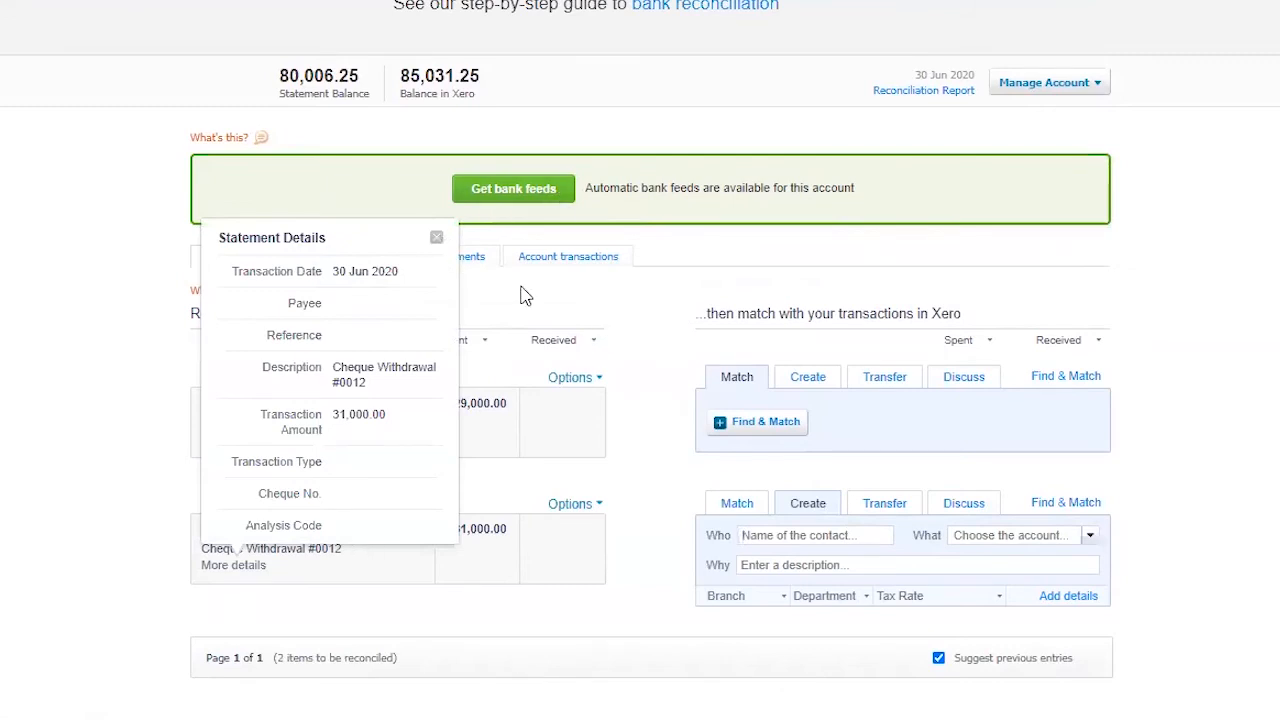
pyautogui.click(436, 237)
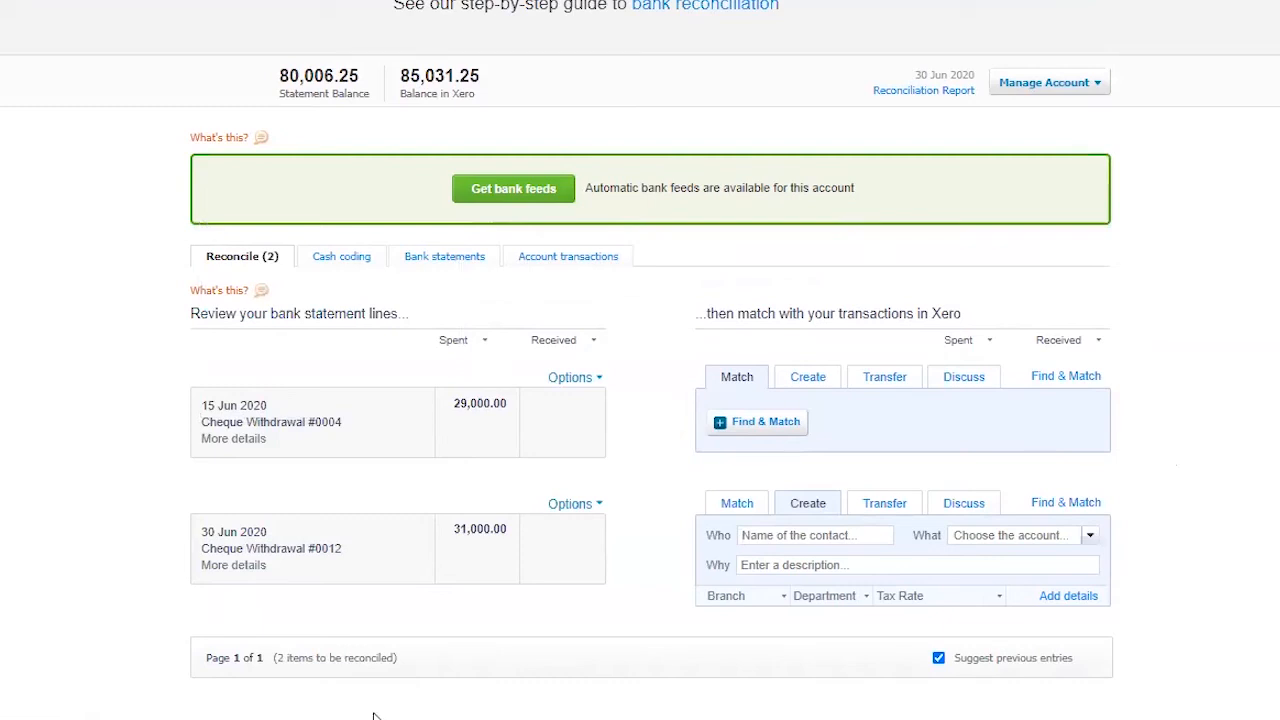
pyautogui.click(280, 677)
pyautogui.click(460, 495)
pyautogui.click(425, 544)
pyautogui.moveTo(10, 322); pyautogui.dragTo(740, 322)
pyautogui.moveTo(264, 710)
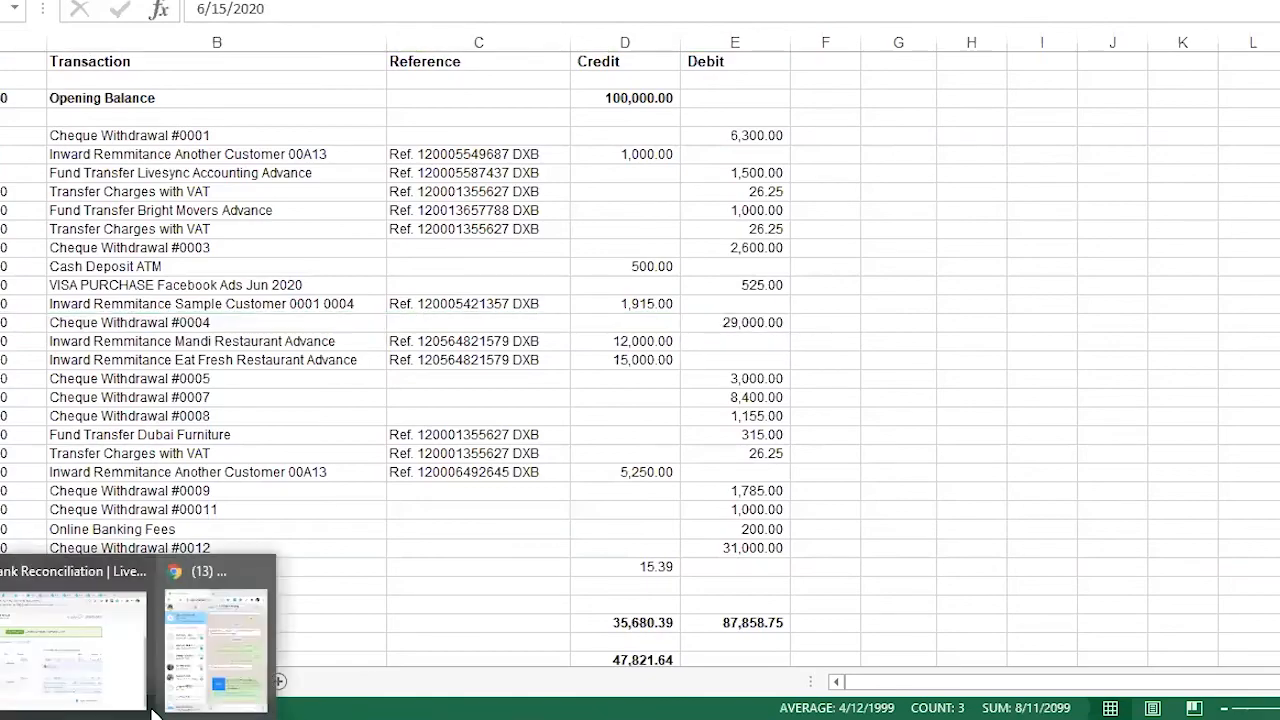
pyautogui.click(72, 678)
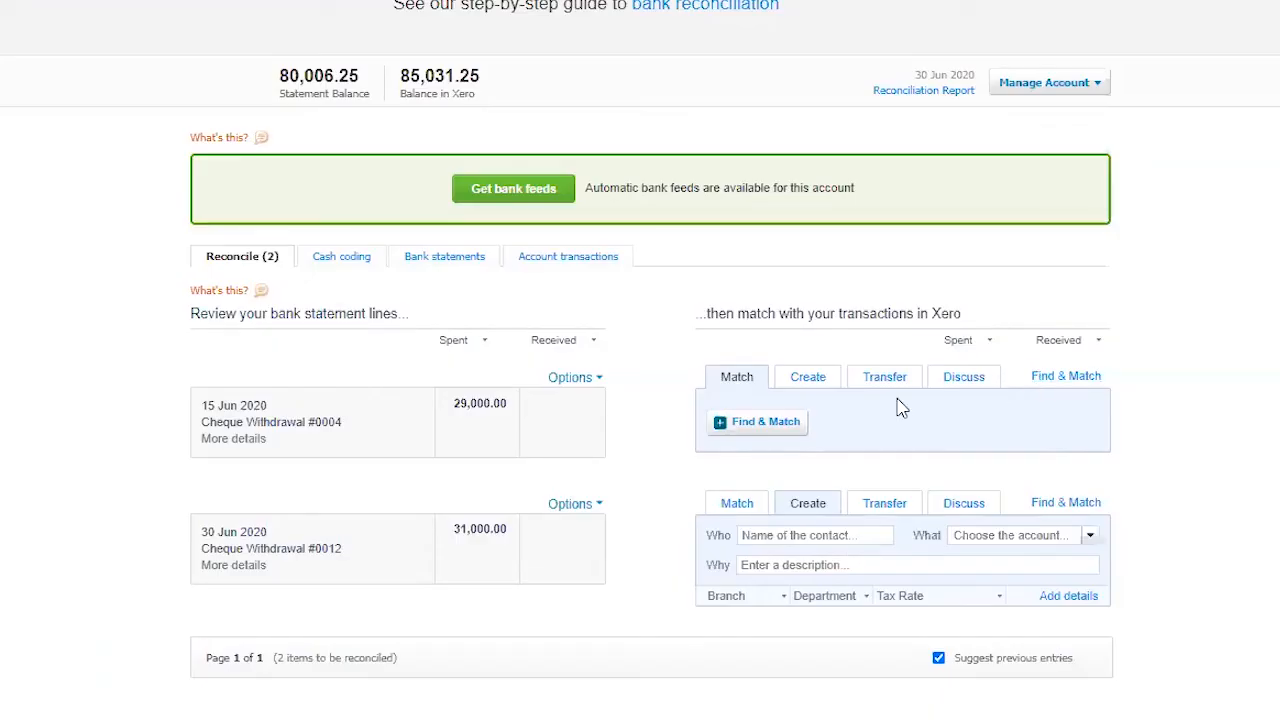
# Filter the Find & Match candidates for the 29,000.00 AED Cheque Withdrawal #0004 by "pr" and cancel without matching
pyautogui.click(1066, 376)
pyautogui.scroll(-2, 1157, 523)
pyautogui.moveTo(1095, 482); pyautogui.dragTo(1095, 514)
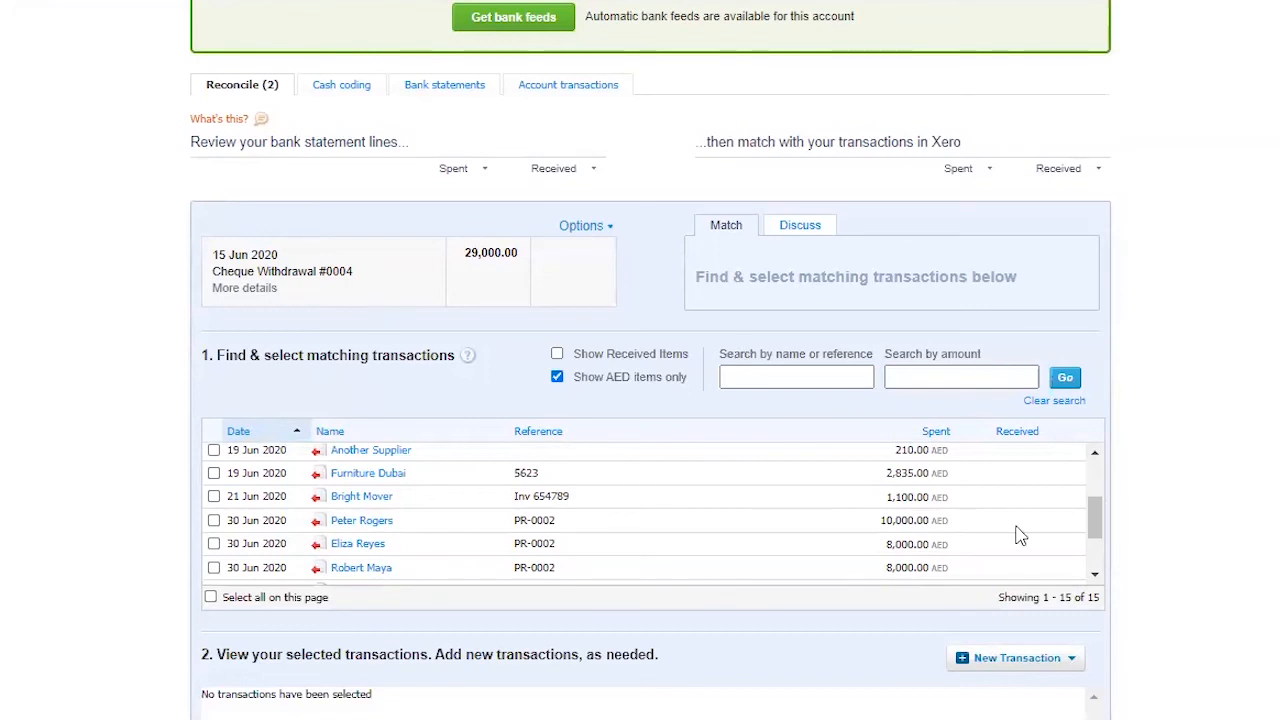
pyautogui.moveTo(1095, 518)
pyautogui.mouseDown()
pyautogui.moveTo(1097, 480)
pyautogui.moveTo(1100, 500)
pyautogui.mouseUp()
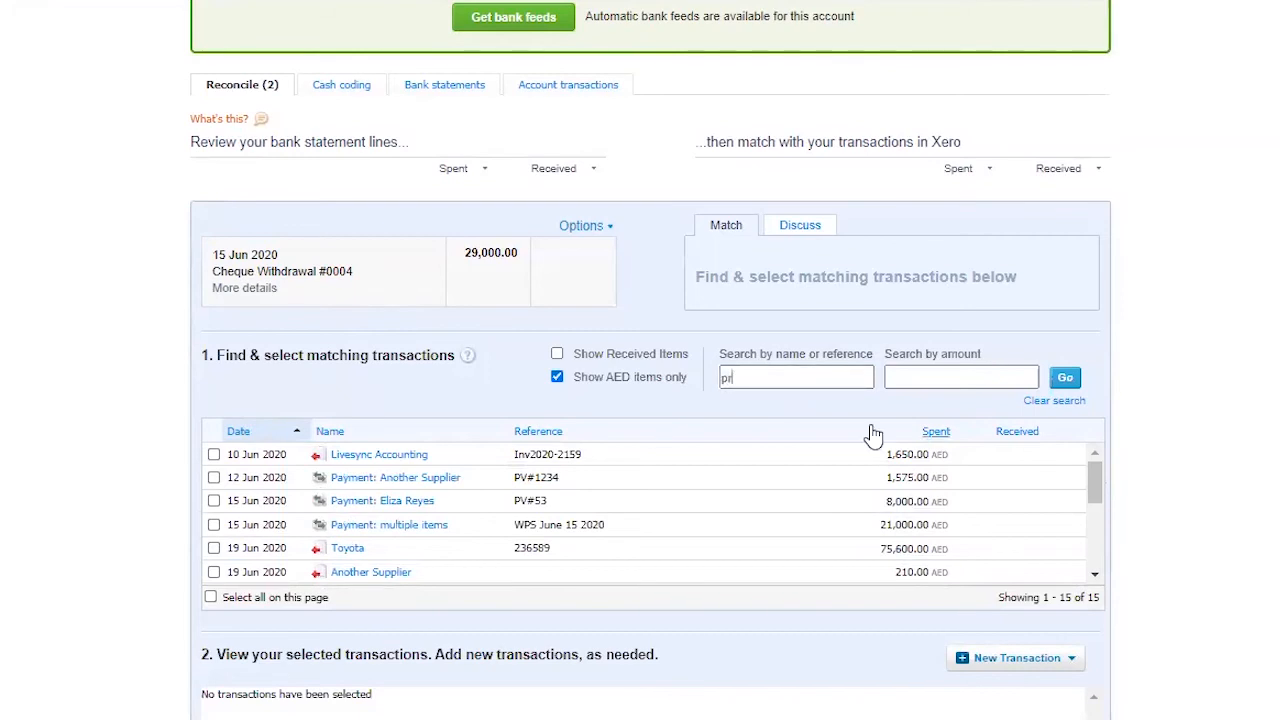
pyautogui.press('Return')
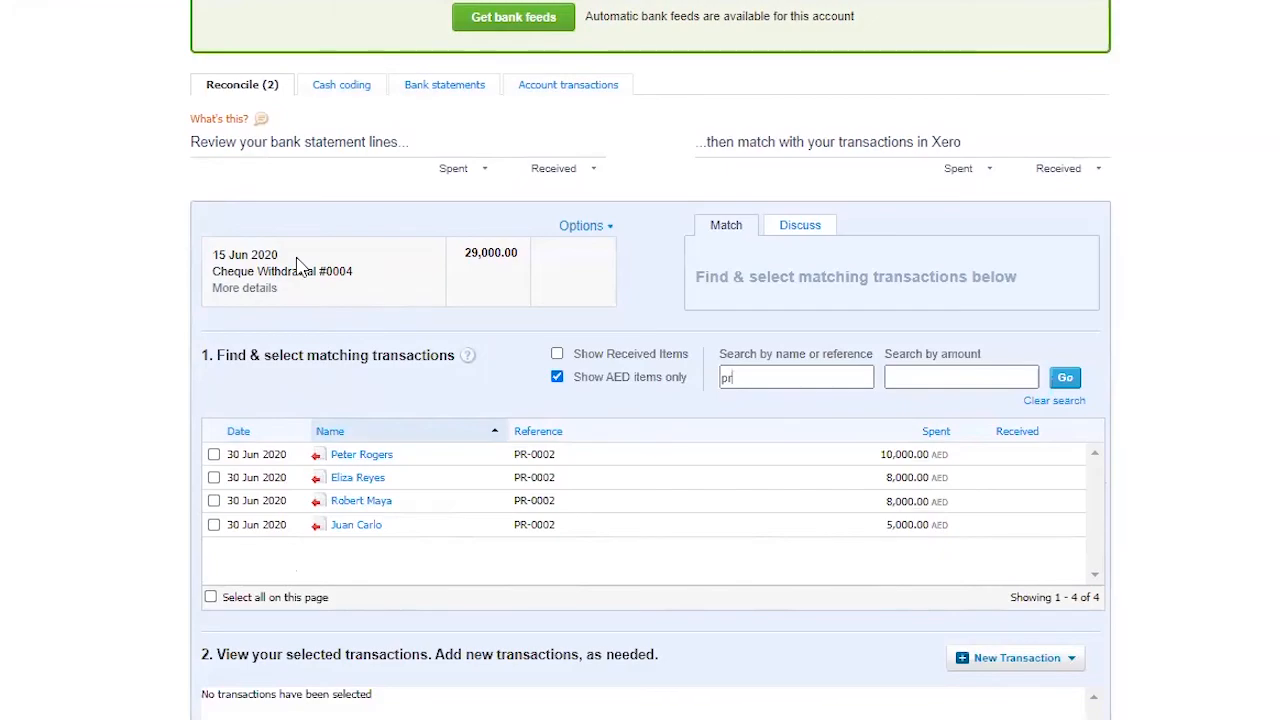
pyautogui.scroll(-2, 1133, 463)
pyautogui.scroll(-3, 1140, 481)
pyautogui.click(1084, 437)
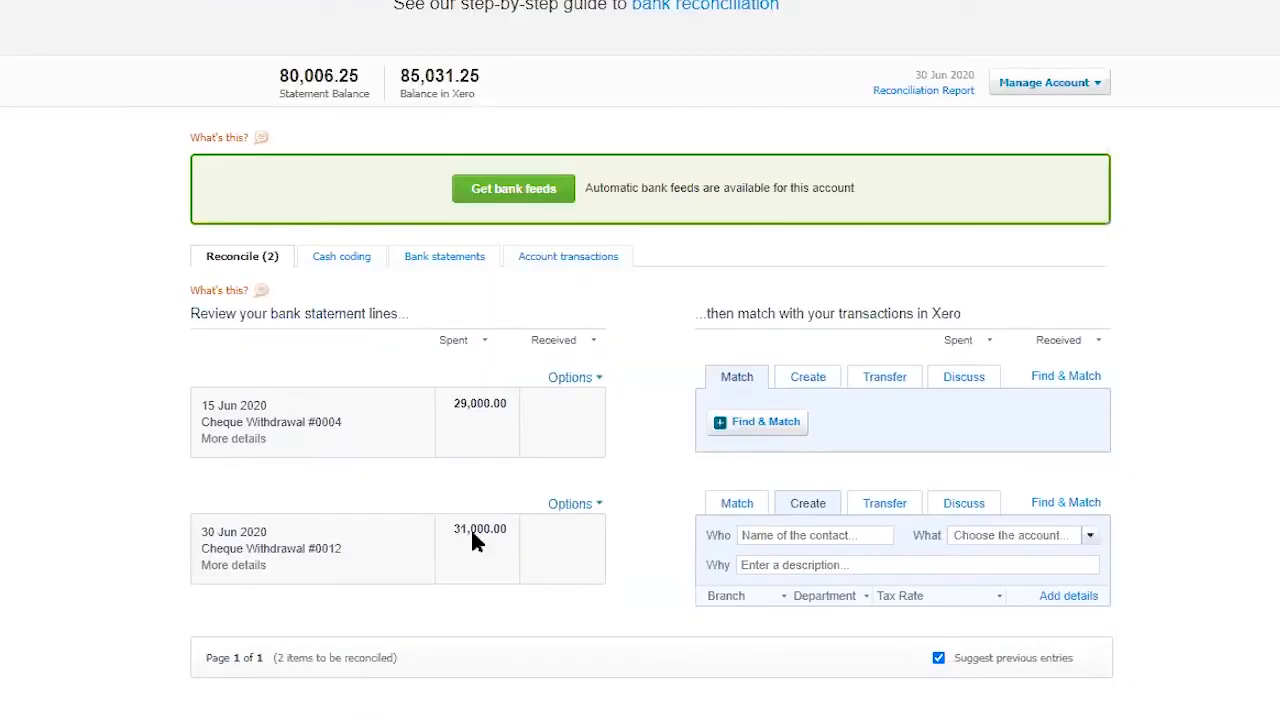
# Filter the Find & Match candidates for the 31,000.00 AED Cheque Withdrawal #0012 by "pr" and check the 10,000.00 AED payslip
pyautogui.click(1066, 502)
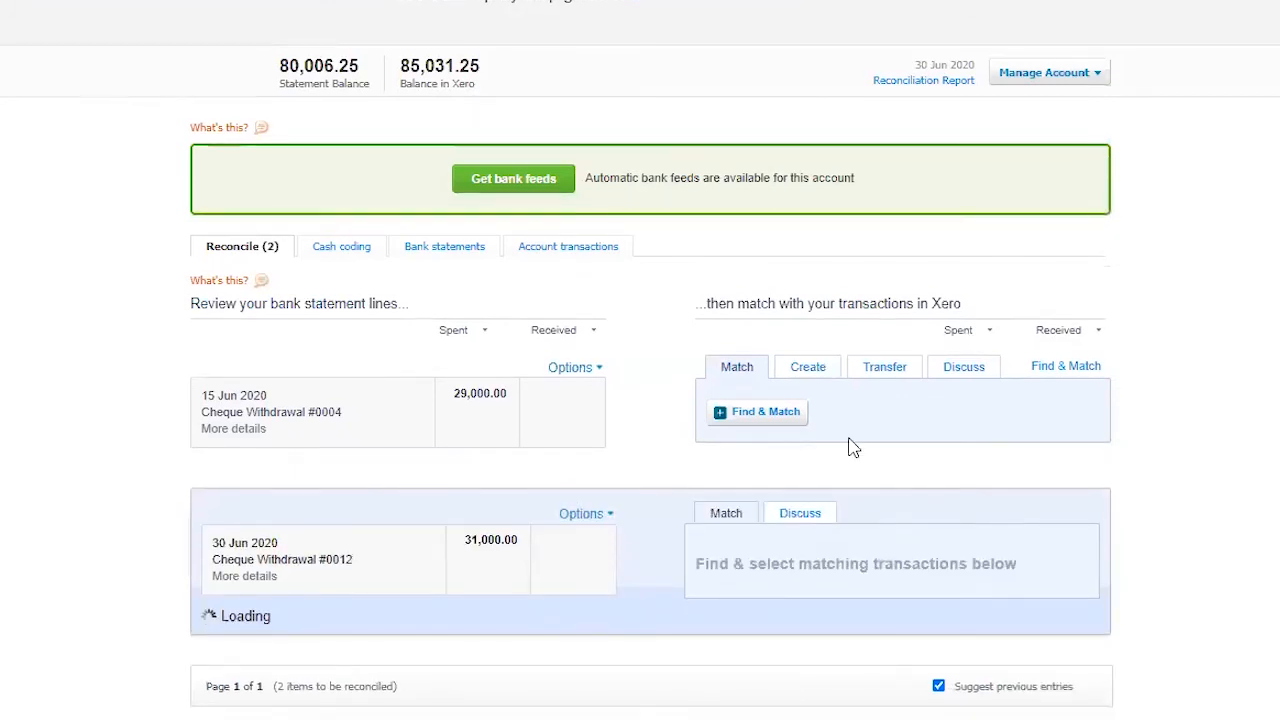
pyautogui.write('pr')
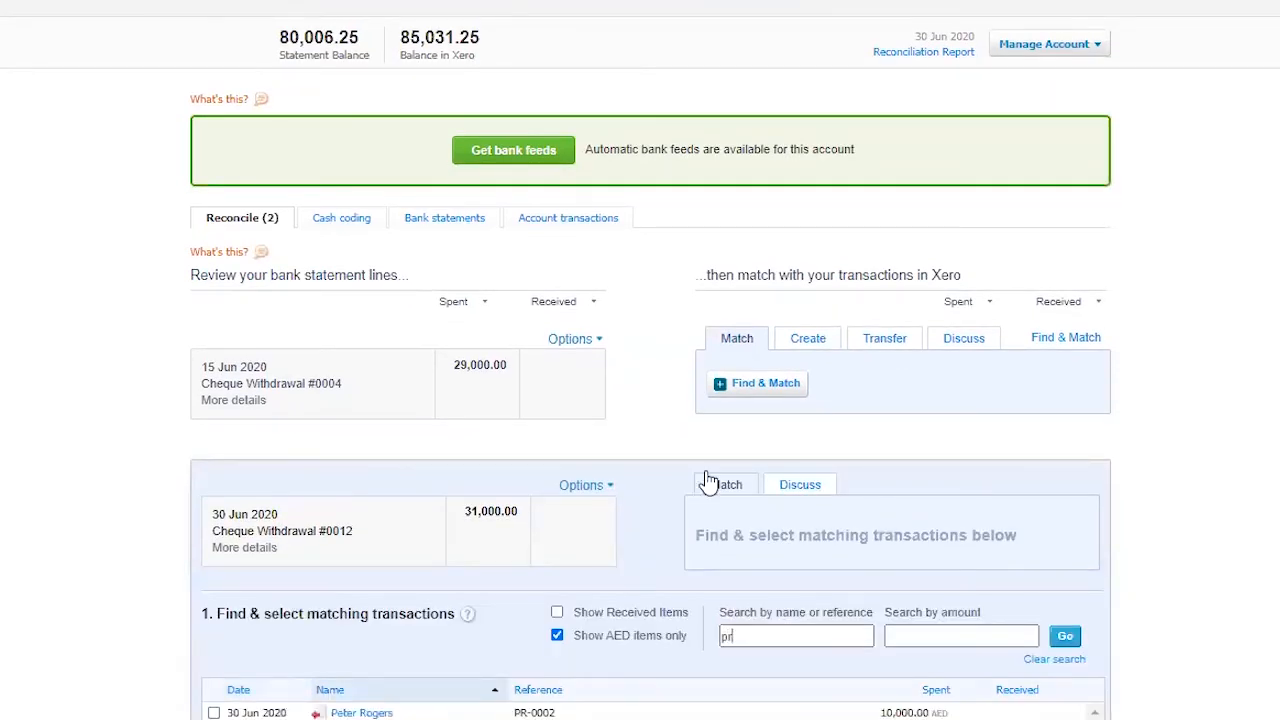
pyautogui.scroll(-4, 700, 490)
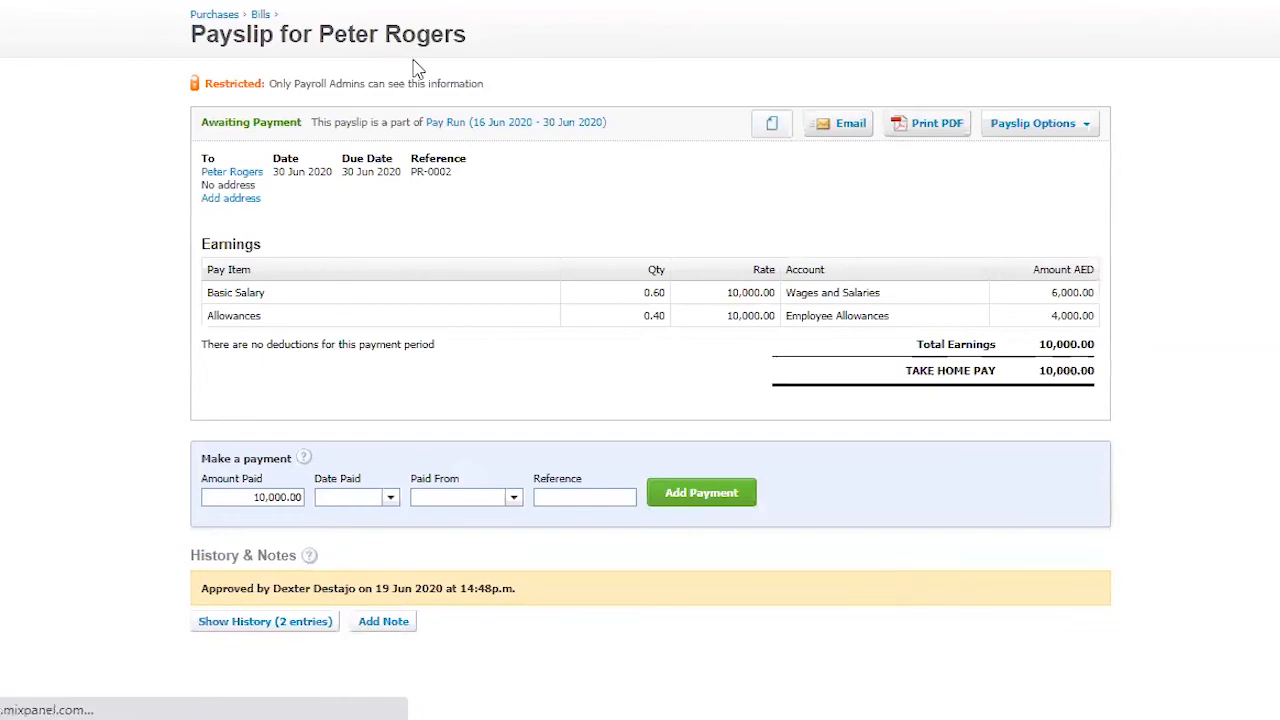
pyautogui.hotkey('alt', 'Left')
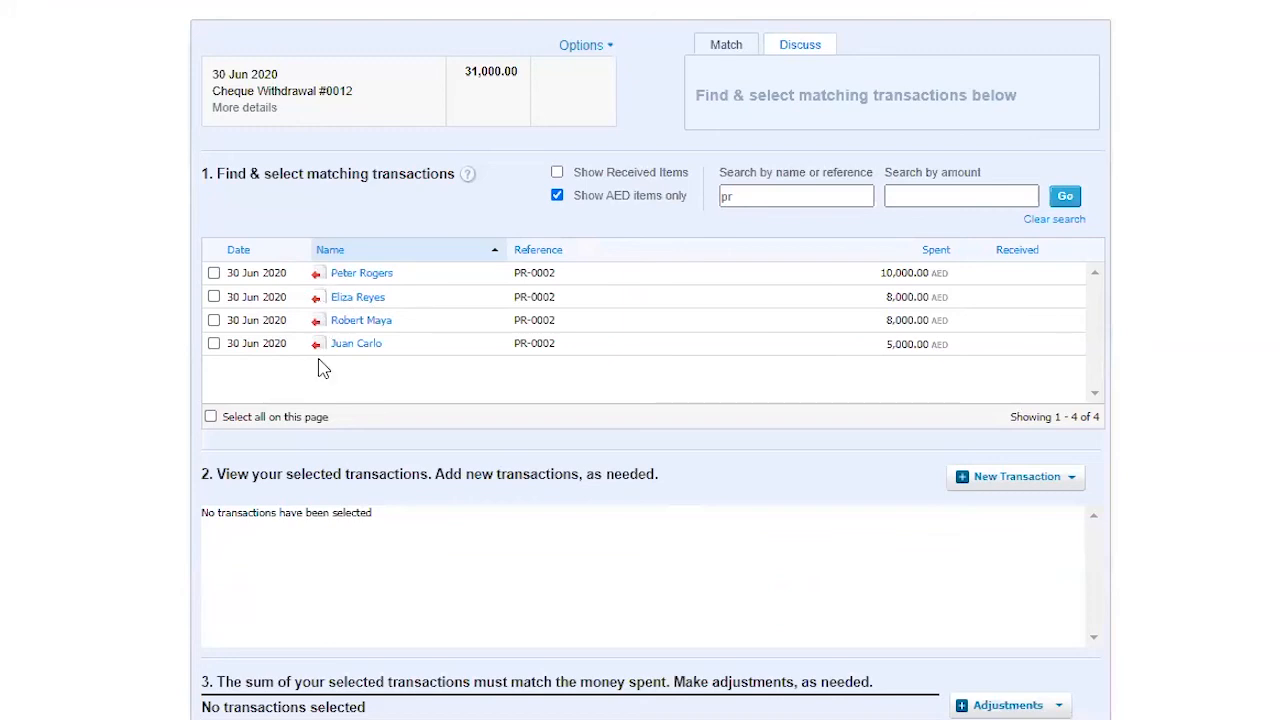
# Select the four PR-0002 payslips of 10,000.00, 8,000.00, 8,000.00 and 5,000.00 AED and reconcile Cheque Withdrawal #0012 with them
pyautogui.click(213, 272)
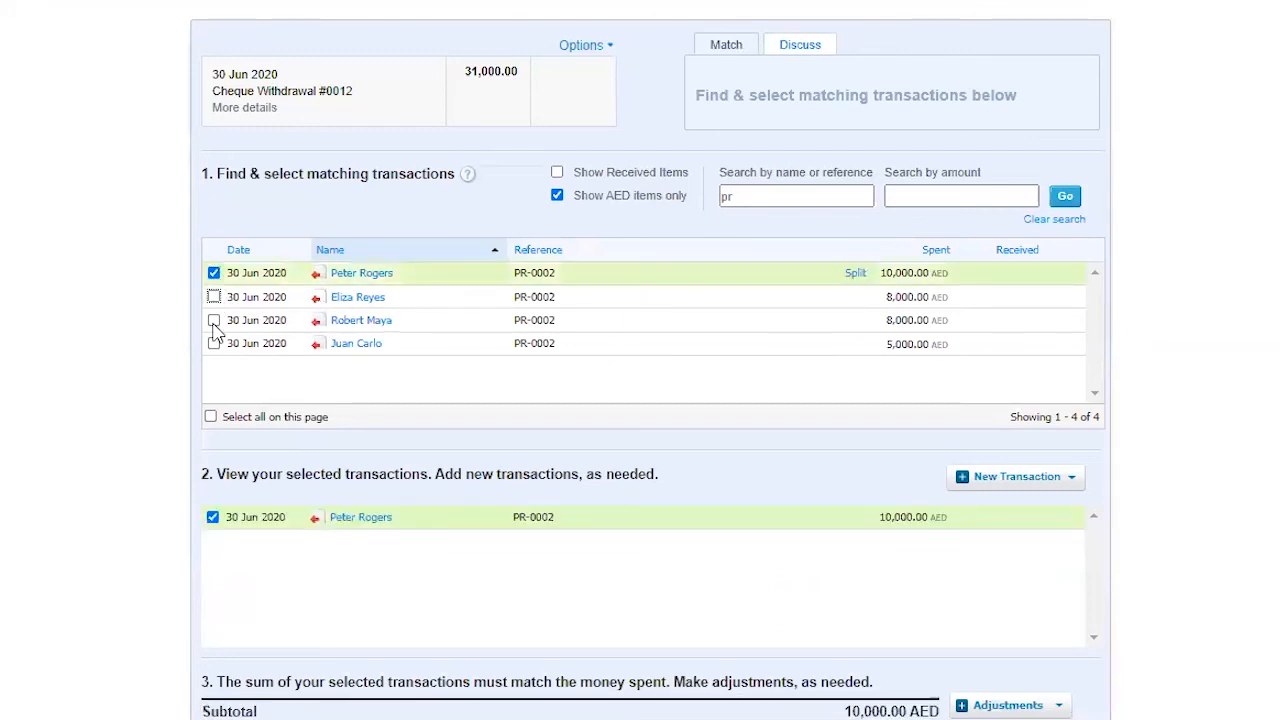
pyautogui.click(213, 296)
pyautogui.click(213, 320)
pyautogui.click(213, 343)
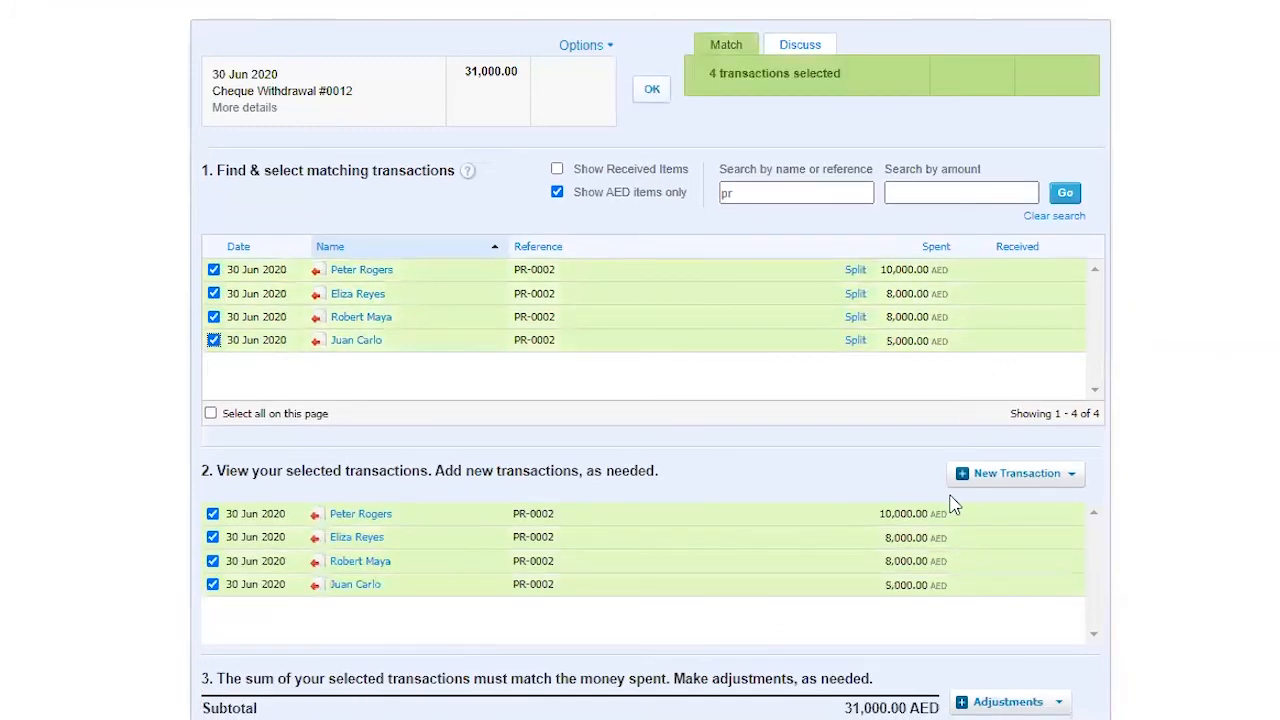
pyautogui.scroll(-2, 960, 568)
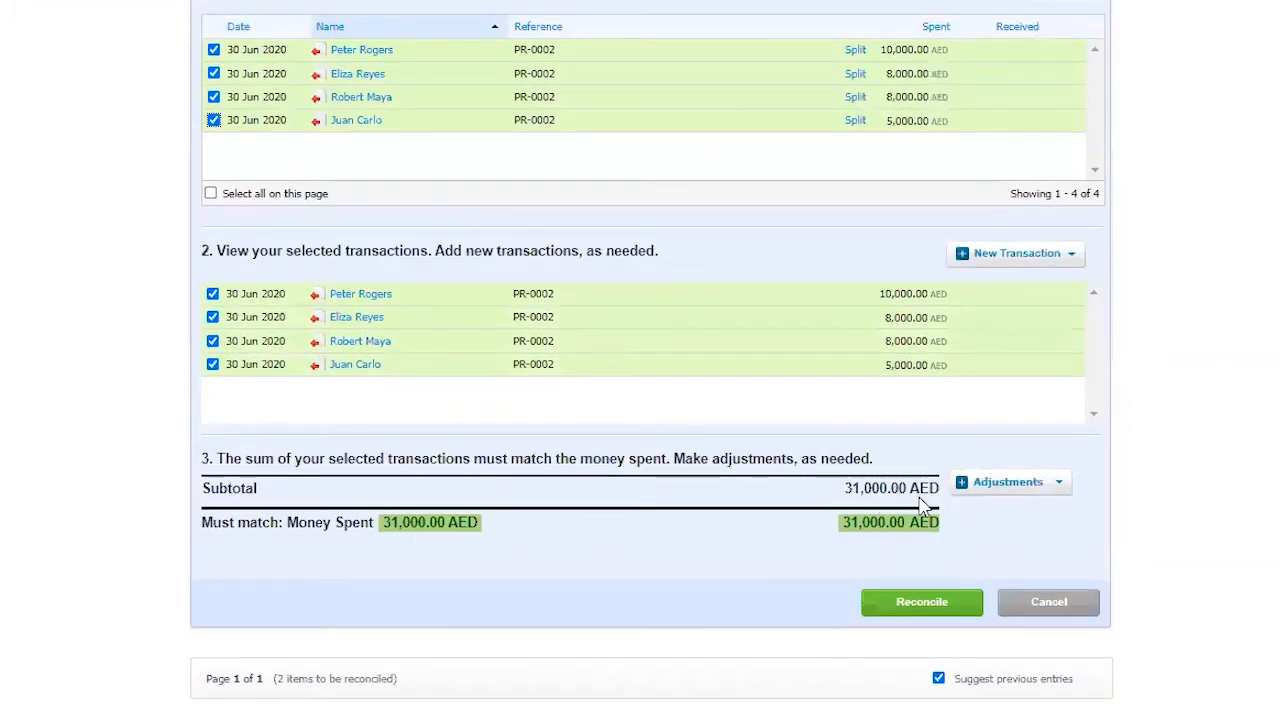
pyautogui.scroll(3, 310, 240)
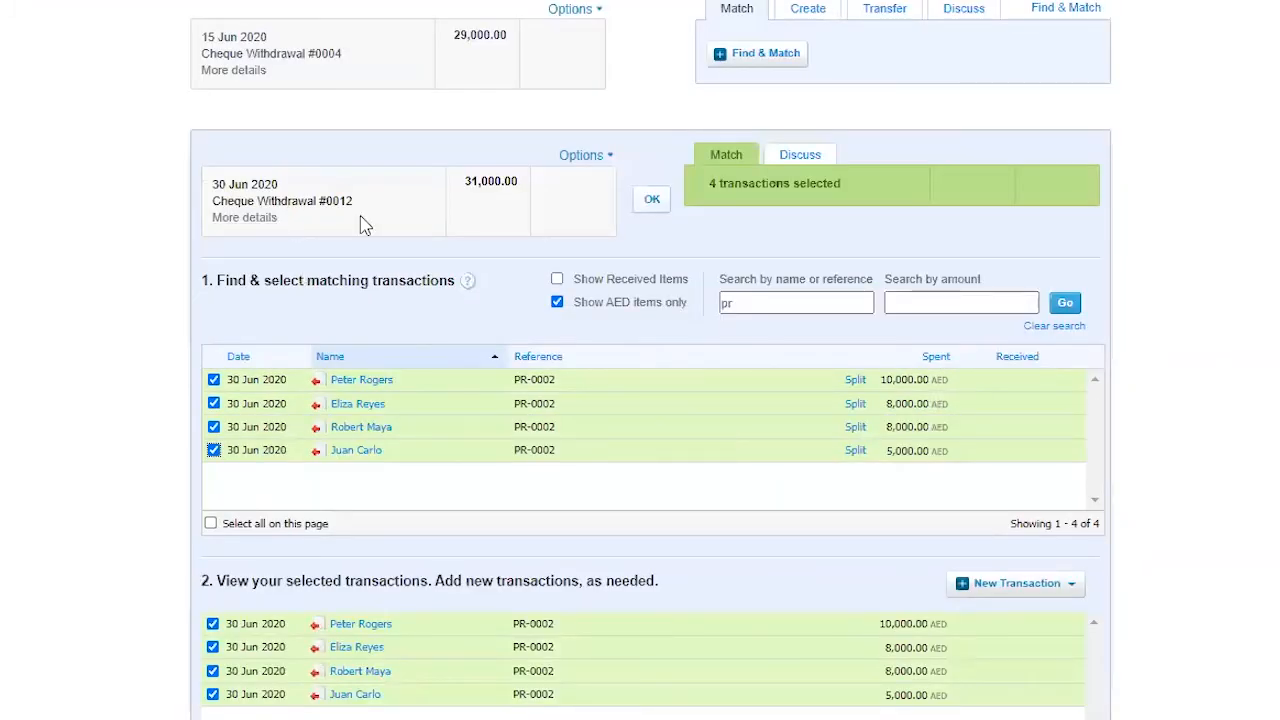
pyautogui.click(652, 203)
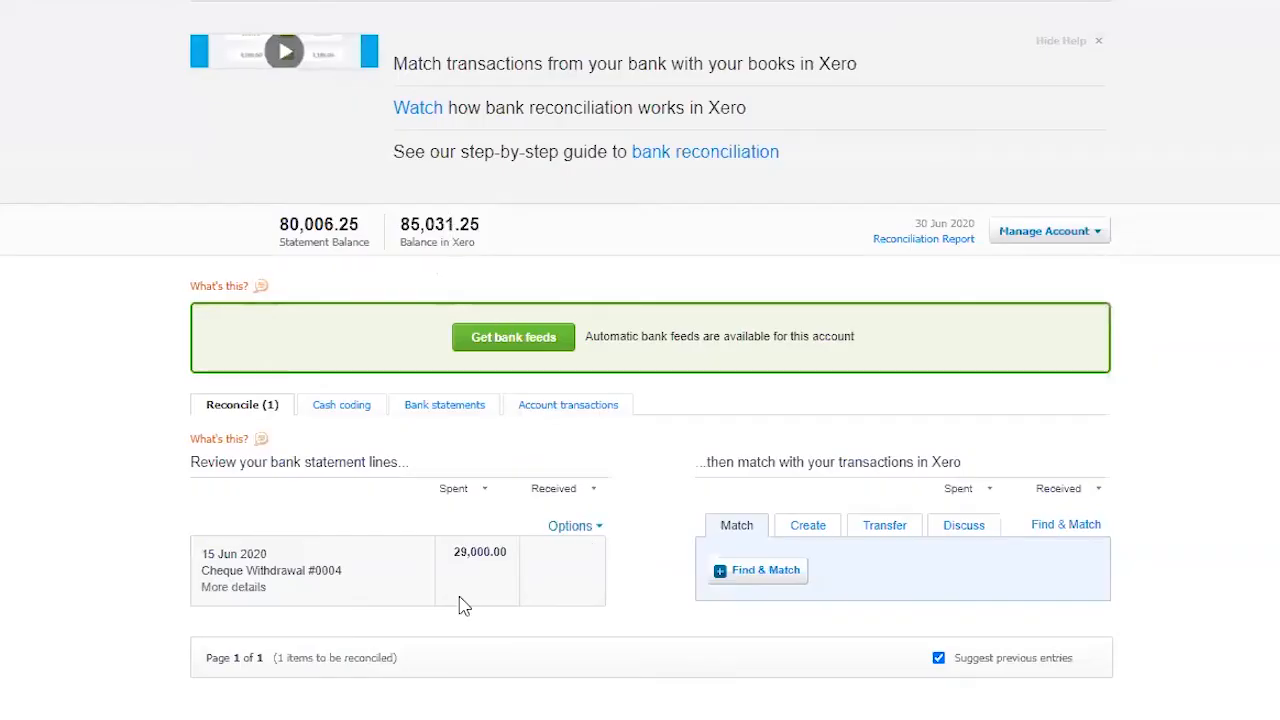
# Find matches for the 29,000.00 AED Cheque Withdrawal #0004 without the AED-only filter and select the 8,000.00 AED payment PV#53
pyautogui.click(1066, 524)
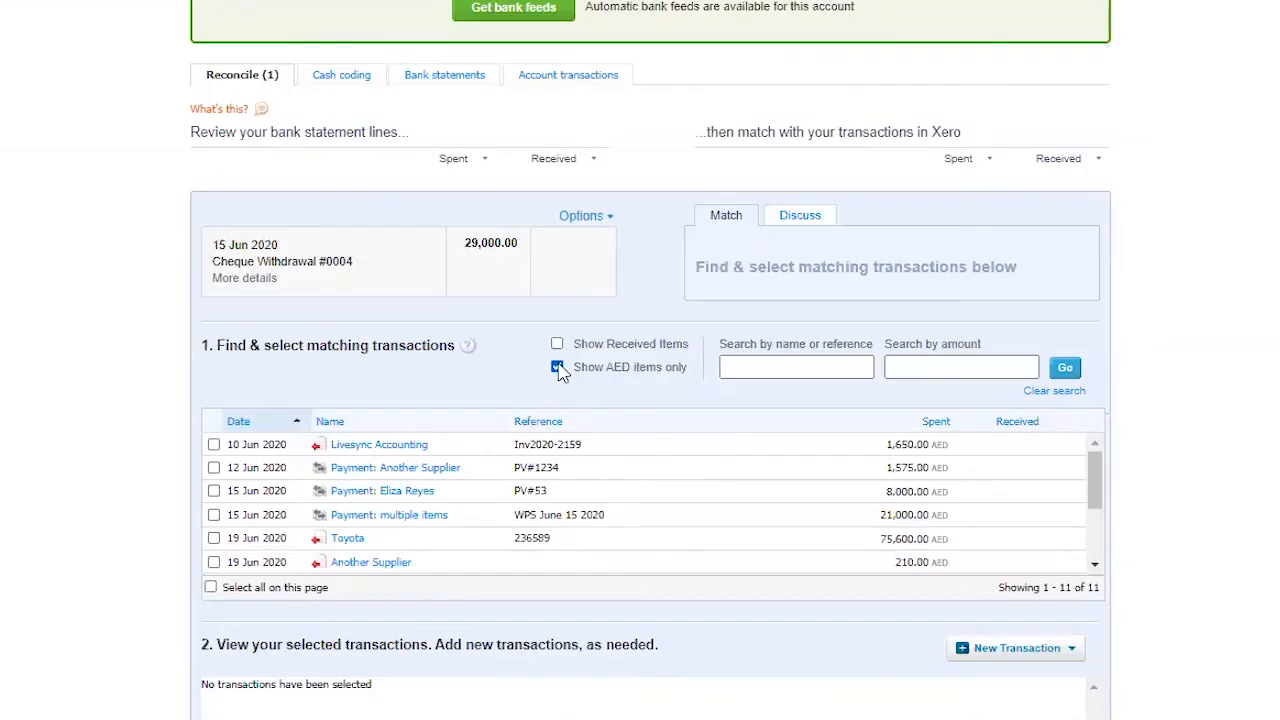
pyautogui.click(754, 368)
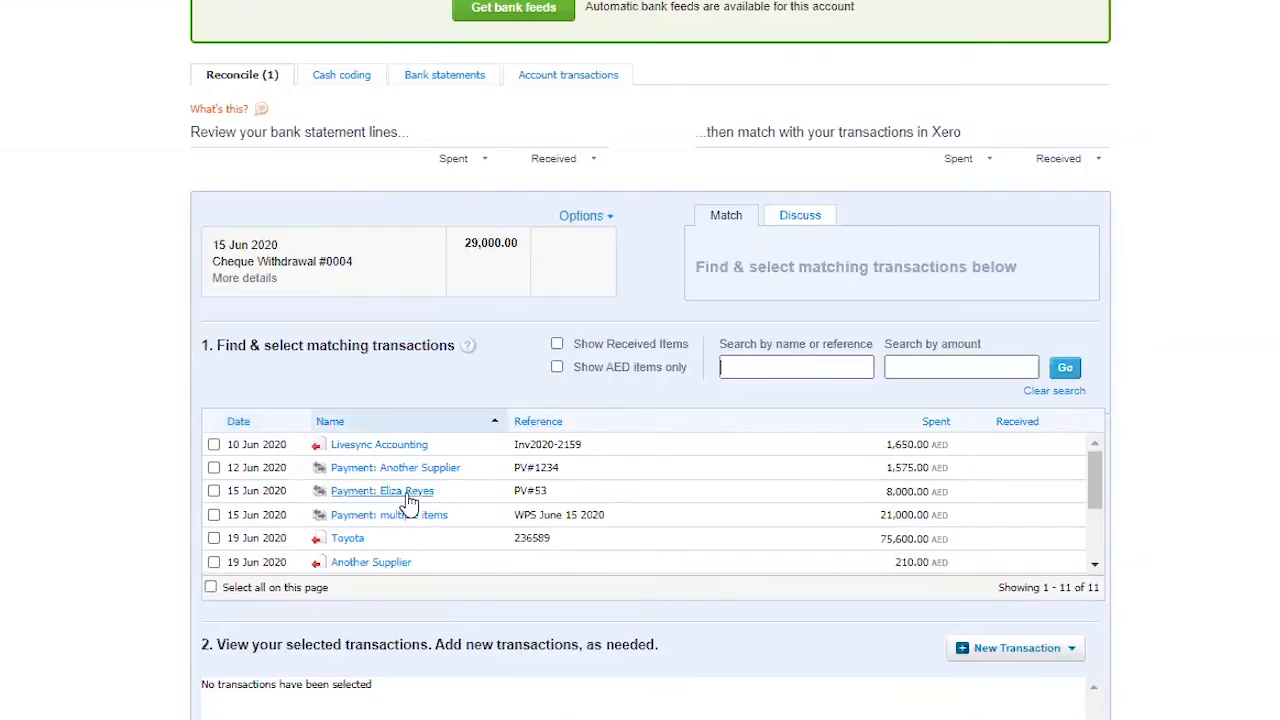
pyautogui.click(213, 491)
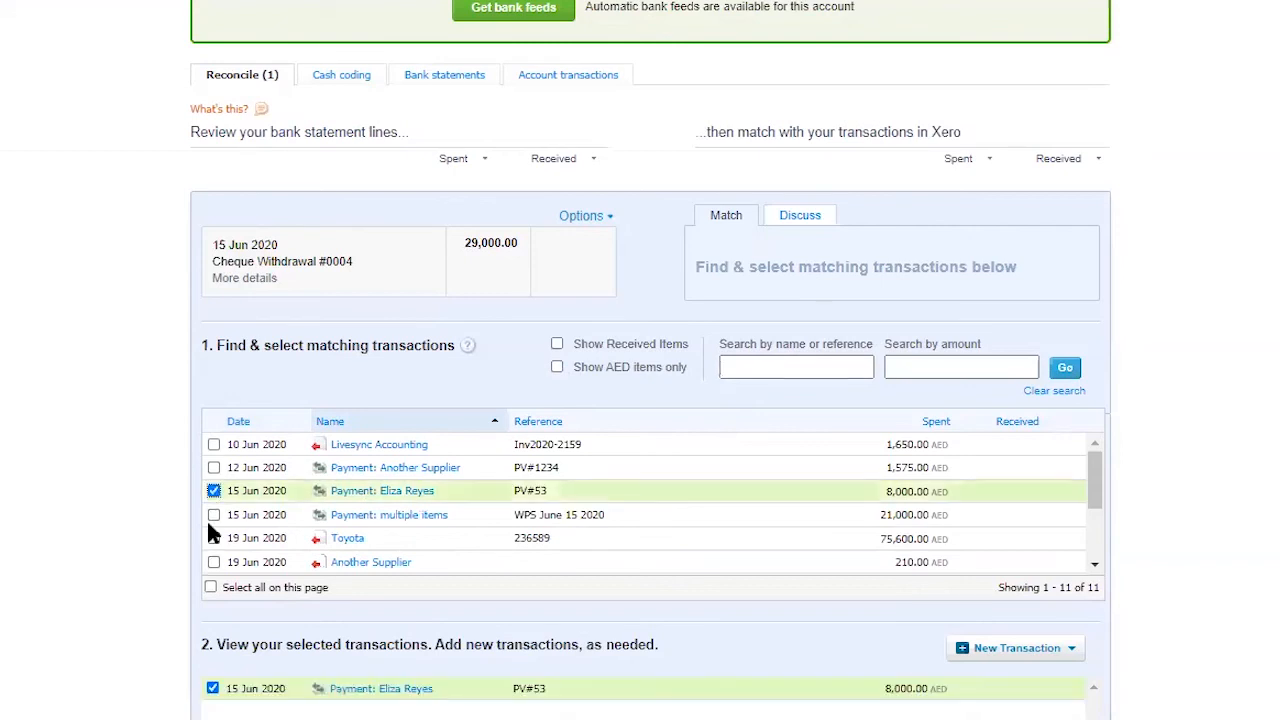
# Check a PR-0001 payslip paid through the WPS June 15 2020 payment and return to the match candidates
pyautogui.click(410, 515)
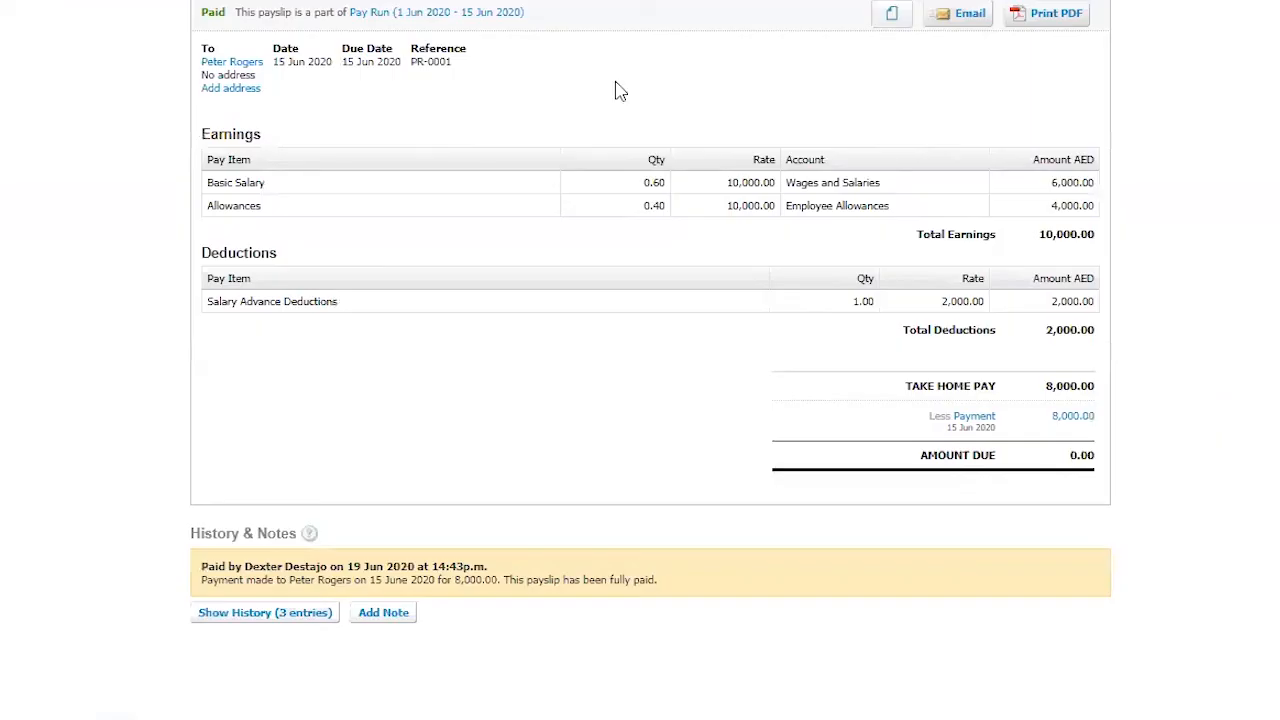
pyautogui.scroll(1, 1190, 395)
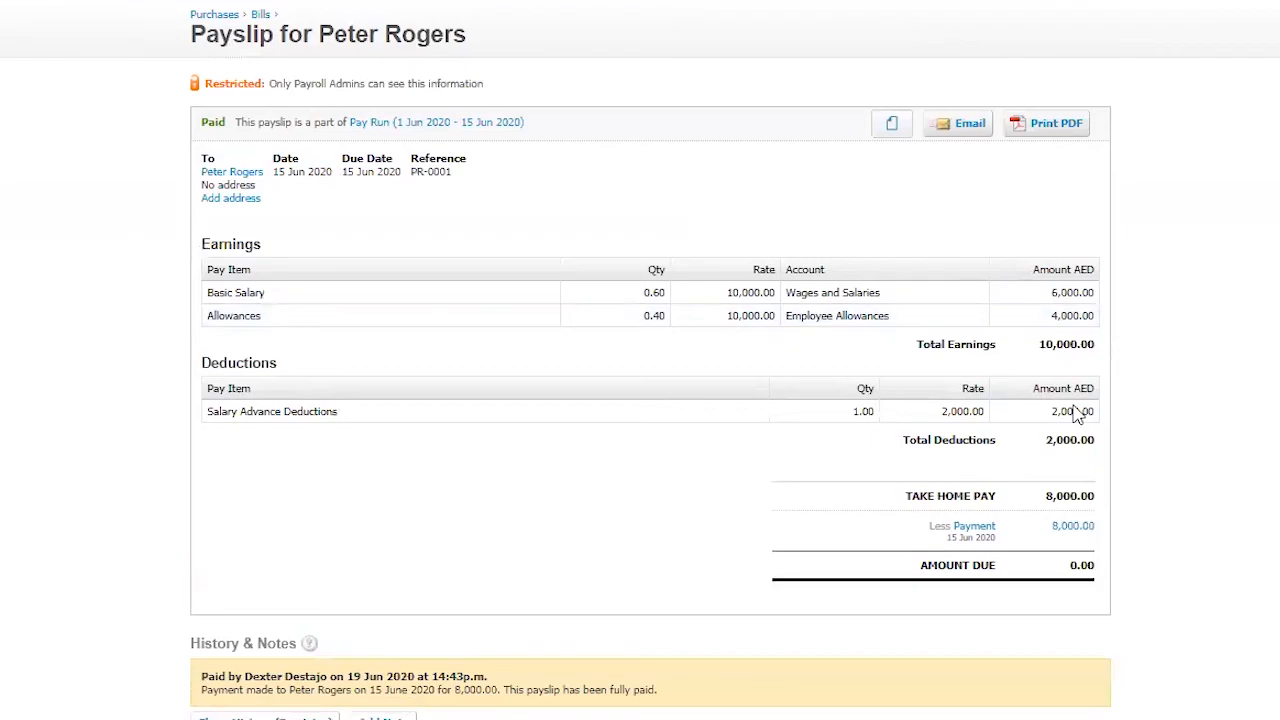
pyautogui.hotkey('alt', 'Left')
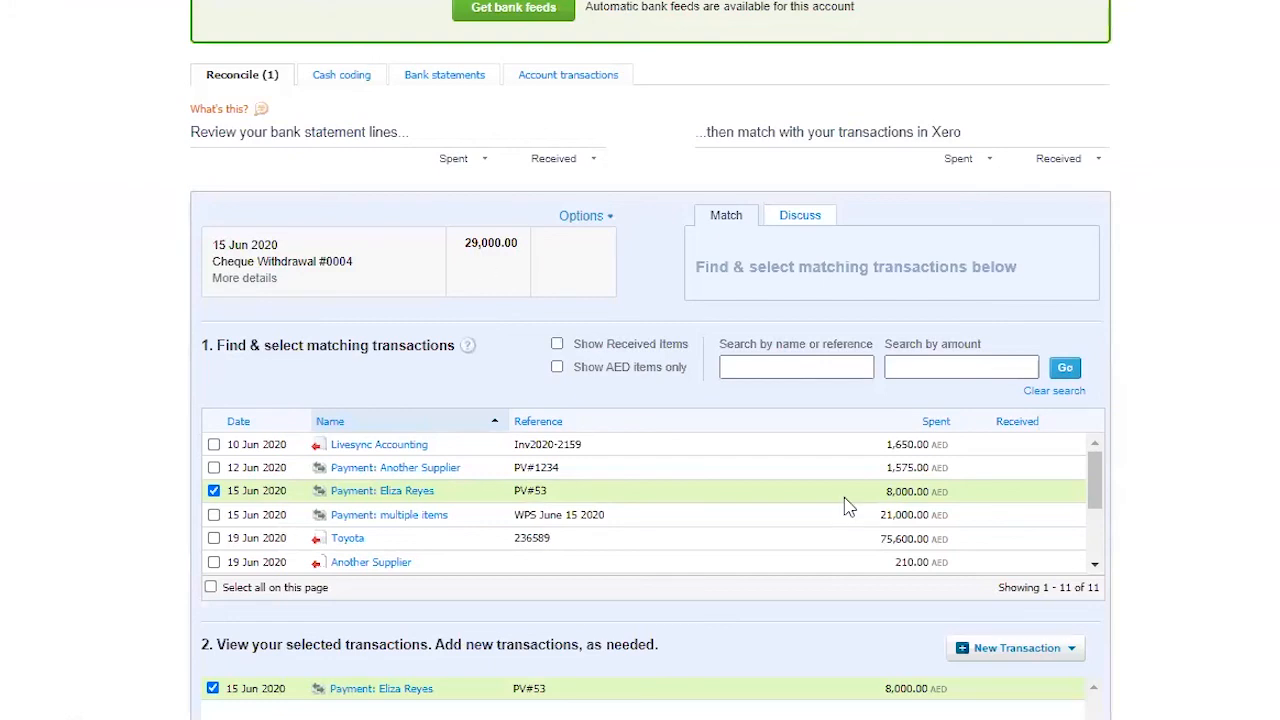
# Add the 21,000.00 AED WPS June 15 2020 payment to the selection and reconcile Cheque Withdrawal #0004
pyautogui.click(286, 521)
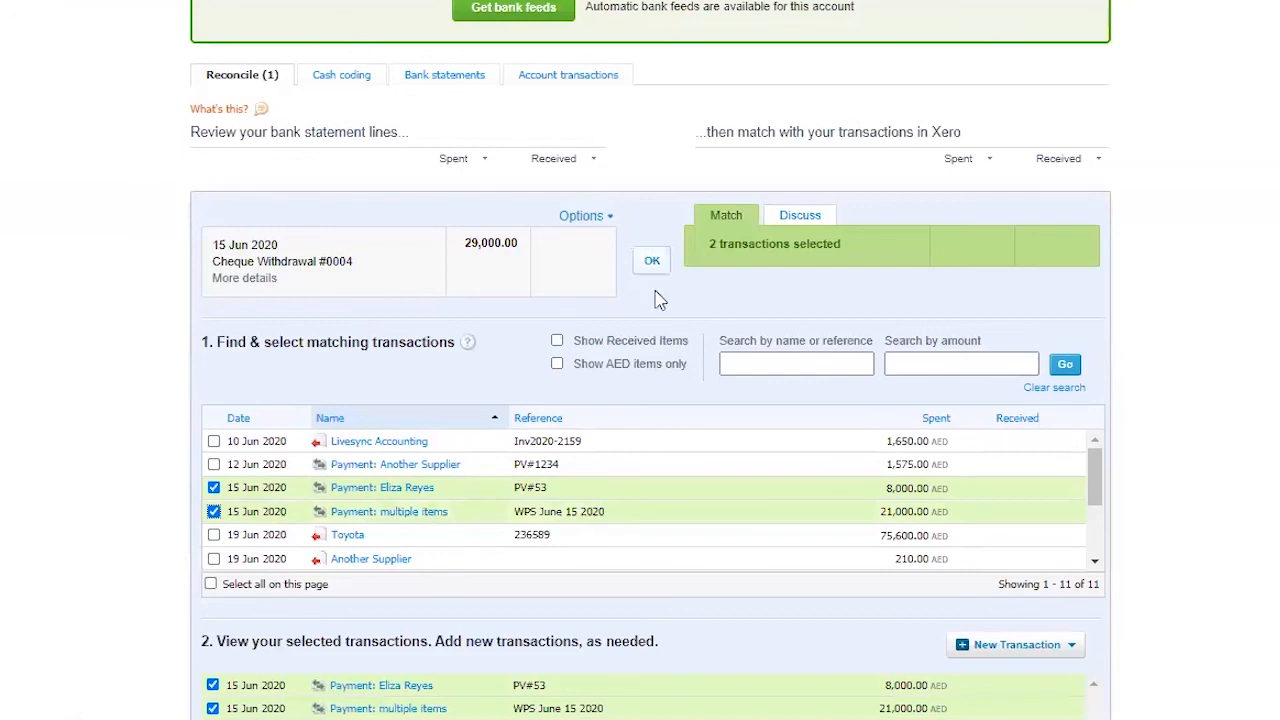
pyautogui.scroll(-4, 878, 495)
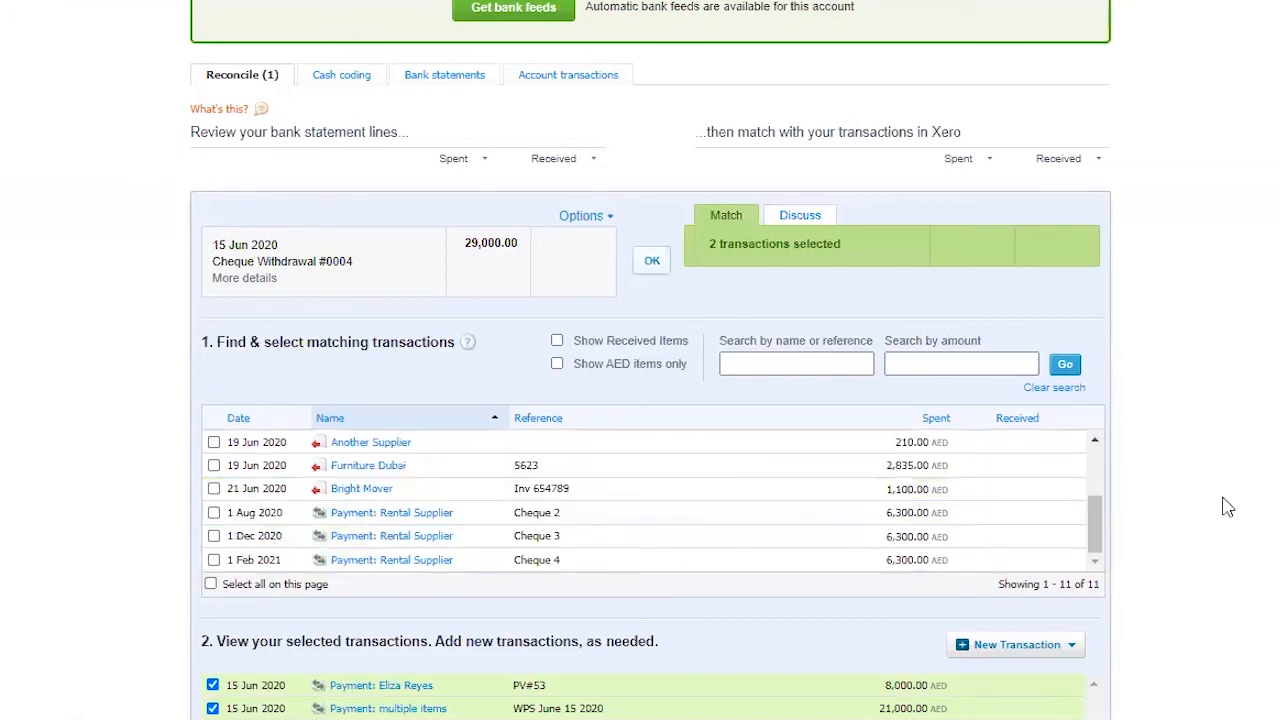
pyautogui.scroll(-3, 872, 553)
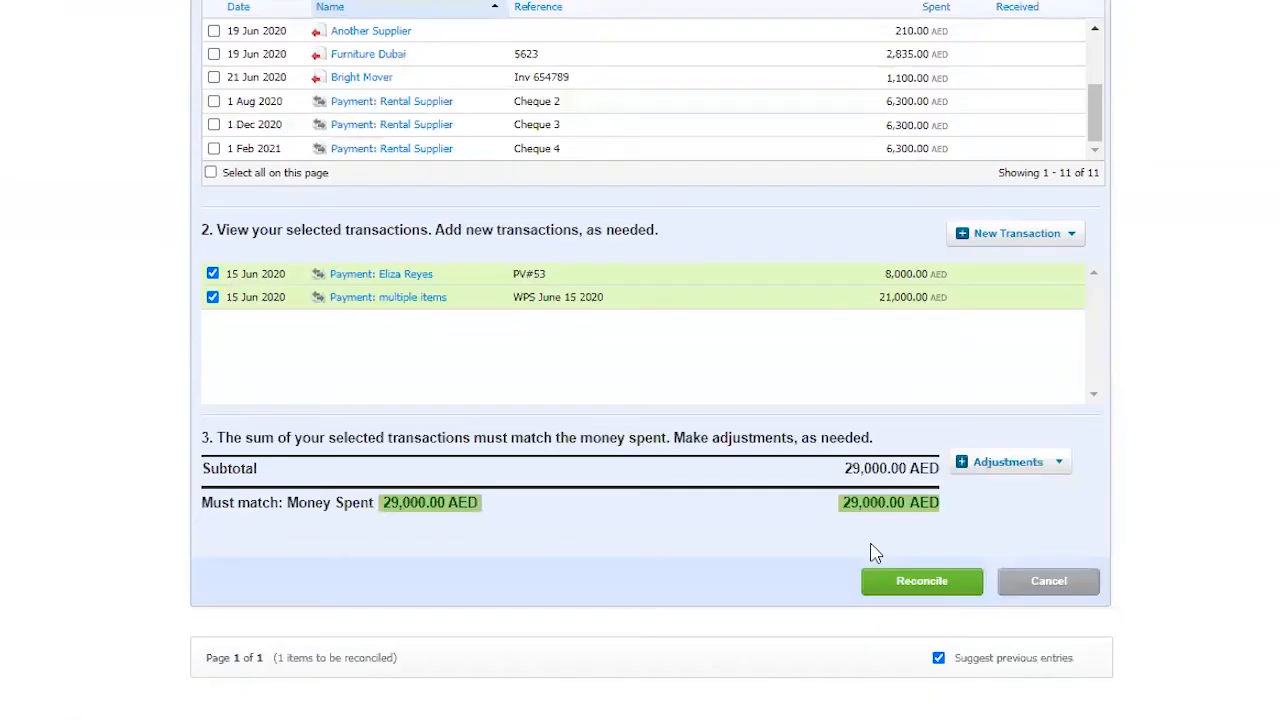
pyautogui.scroll(2, 919, 244)
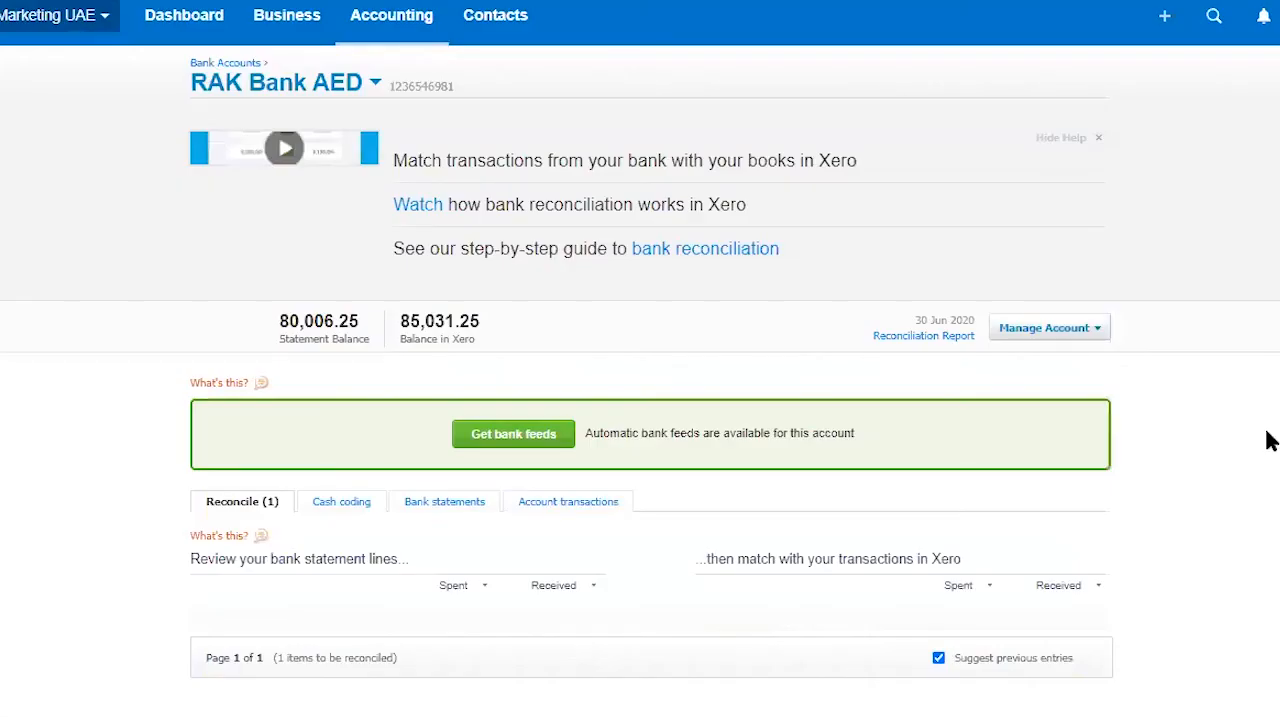
# Open the RAK Bank AED reconciliation report, examine the outstanding payment PV#1234 and its bill 3456, and return to the report
pyautogui.scroll(-3, 1266, 440)
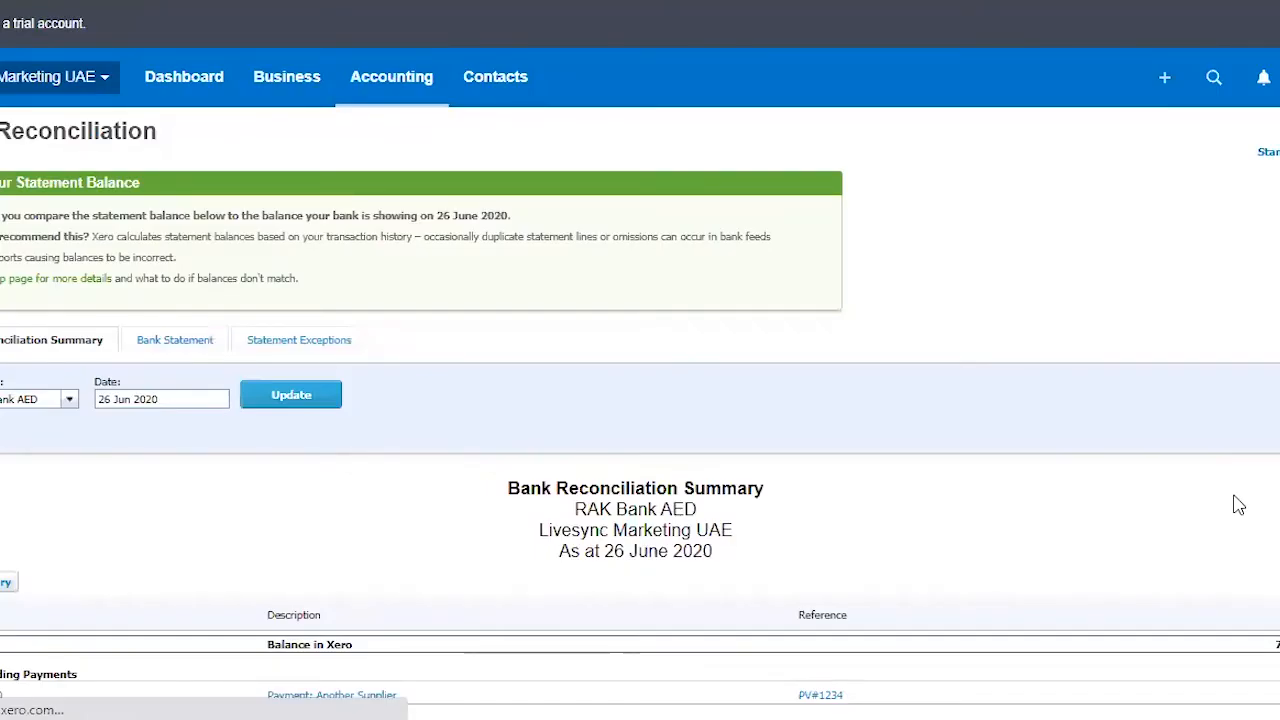
pyautogui.scroll(-2, 651, 634)
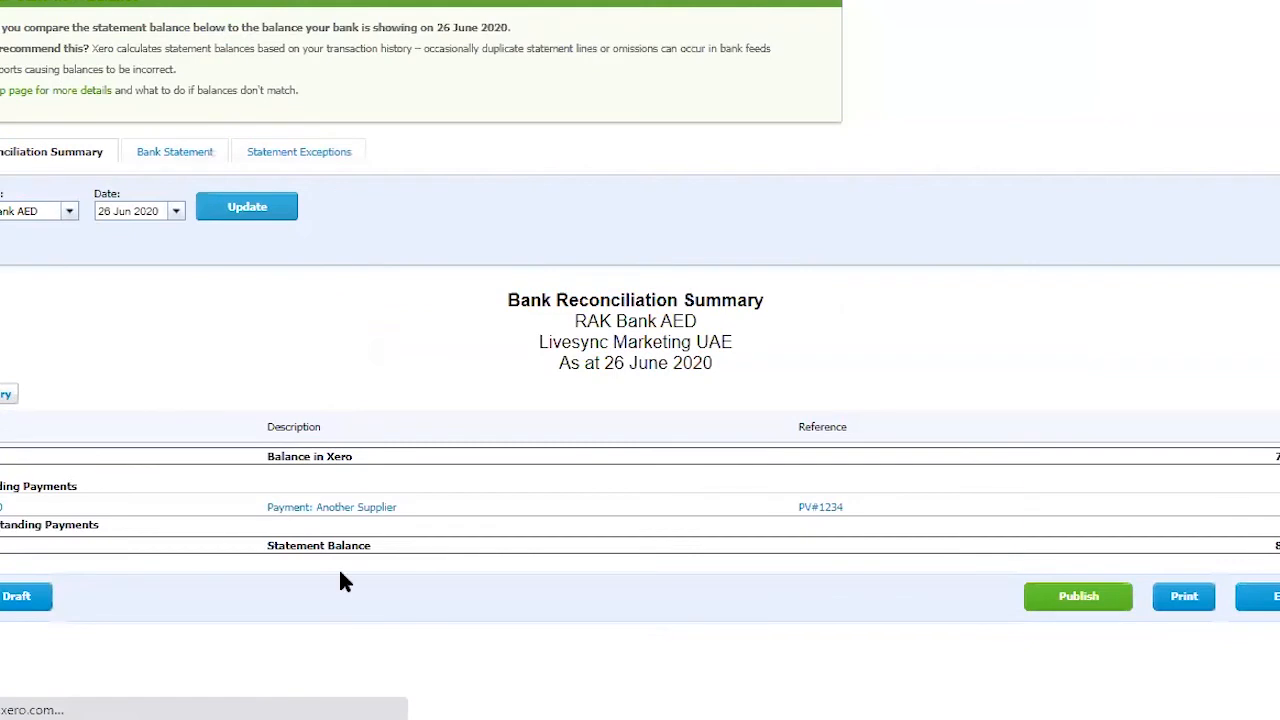
pyautogui.moveTo(323, 517)
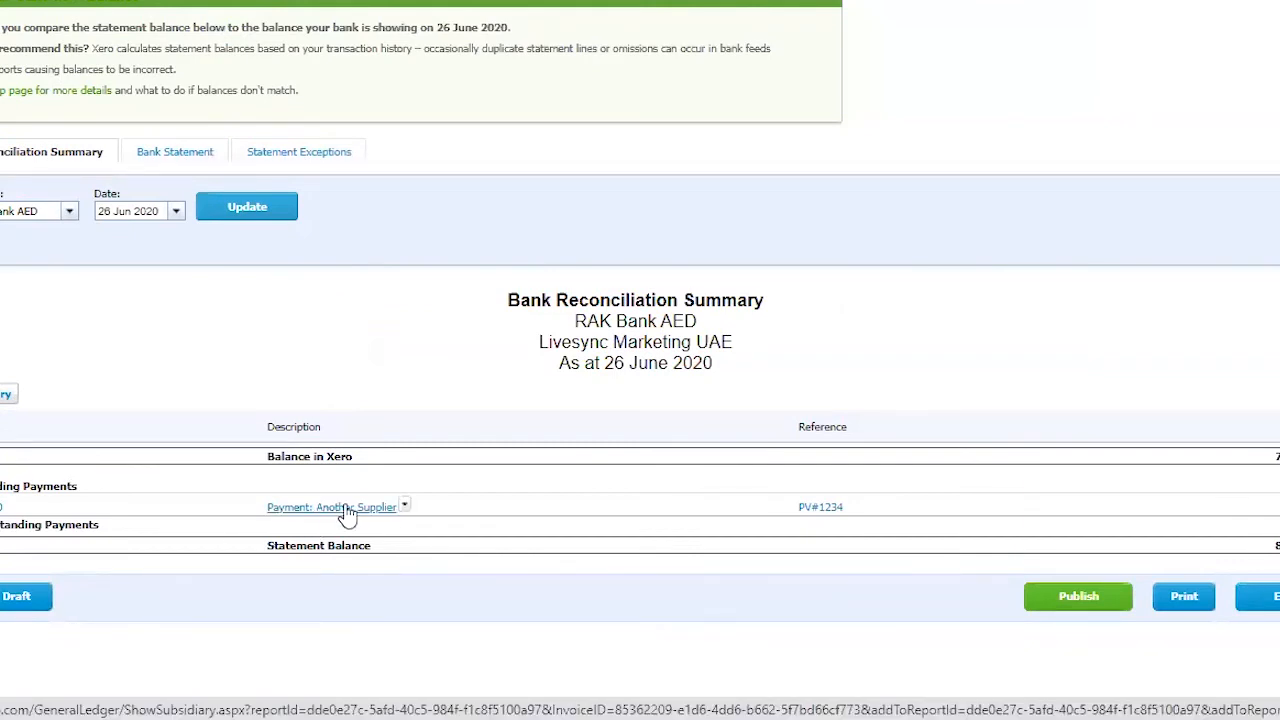
pyautogui.click(371, 510)
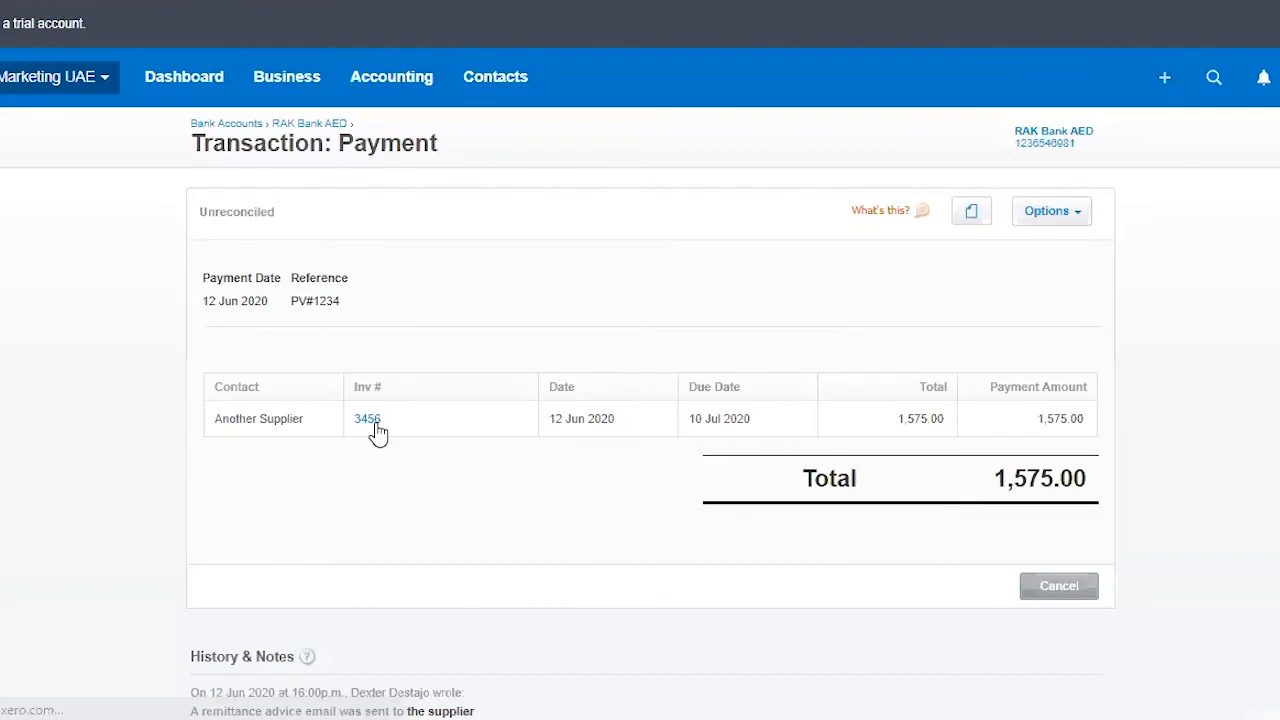
pyautogui.scroll(-3, 589, 374)
pyautogui.click(367, 270)
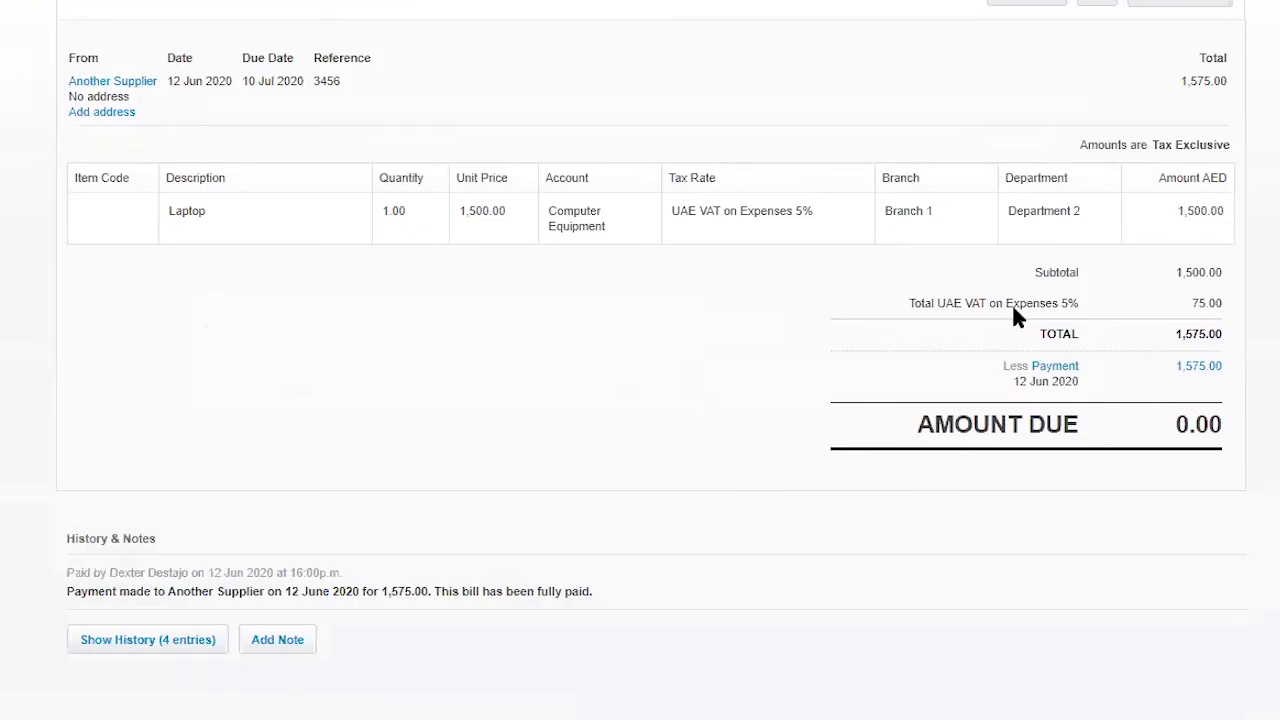
pyautogui.scroll(3, 329, 189)
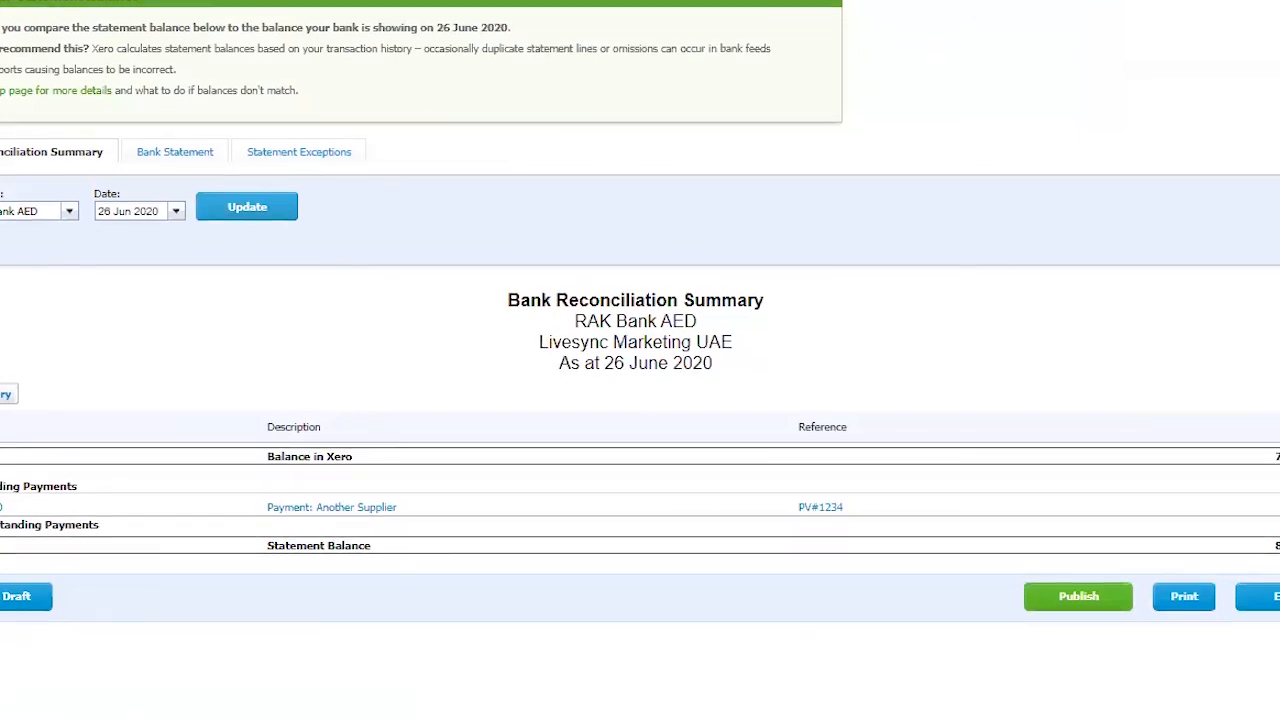
# Check the statement balance in the Bank Reconciliation Summary and open the Balance Sheet in a separate browser tab
pyautogui.doubleClick(1278, 546)
pyautogui.scroll(2, 407, 250)
pyautogui.click(391, 77)
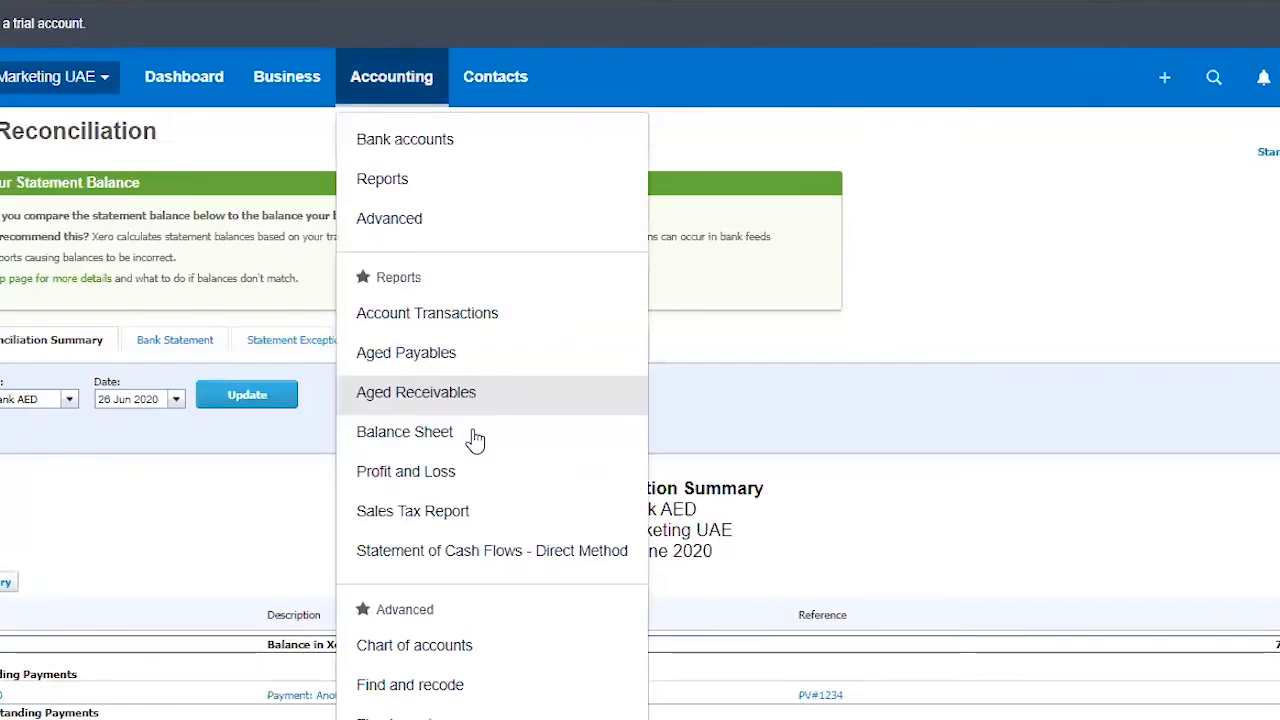
pyautogui.rightClick(476, 433)
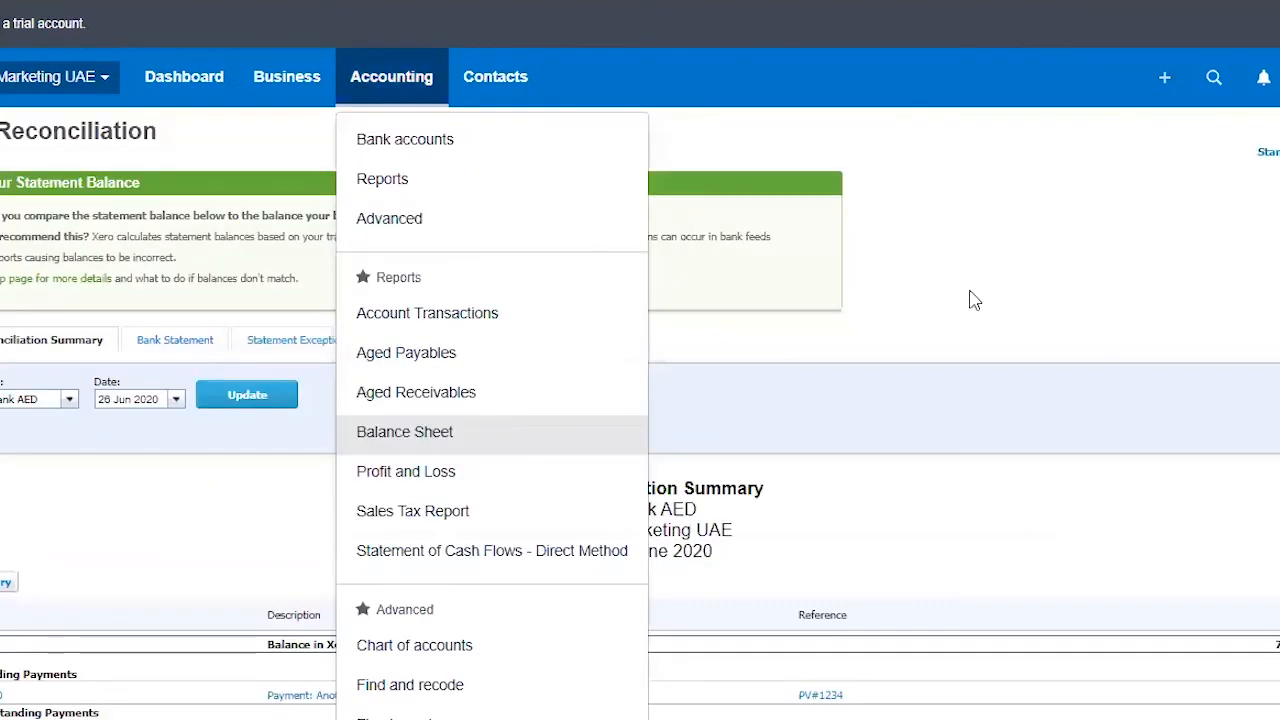
pyautogui.scroll(-2, 1249, 489)
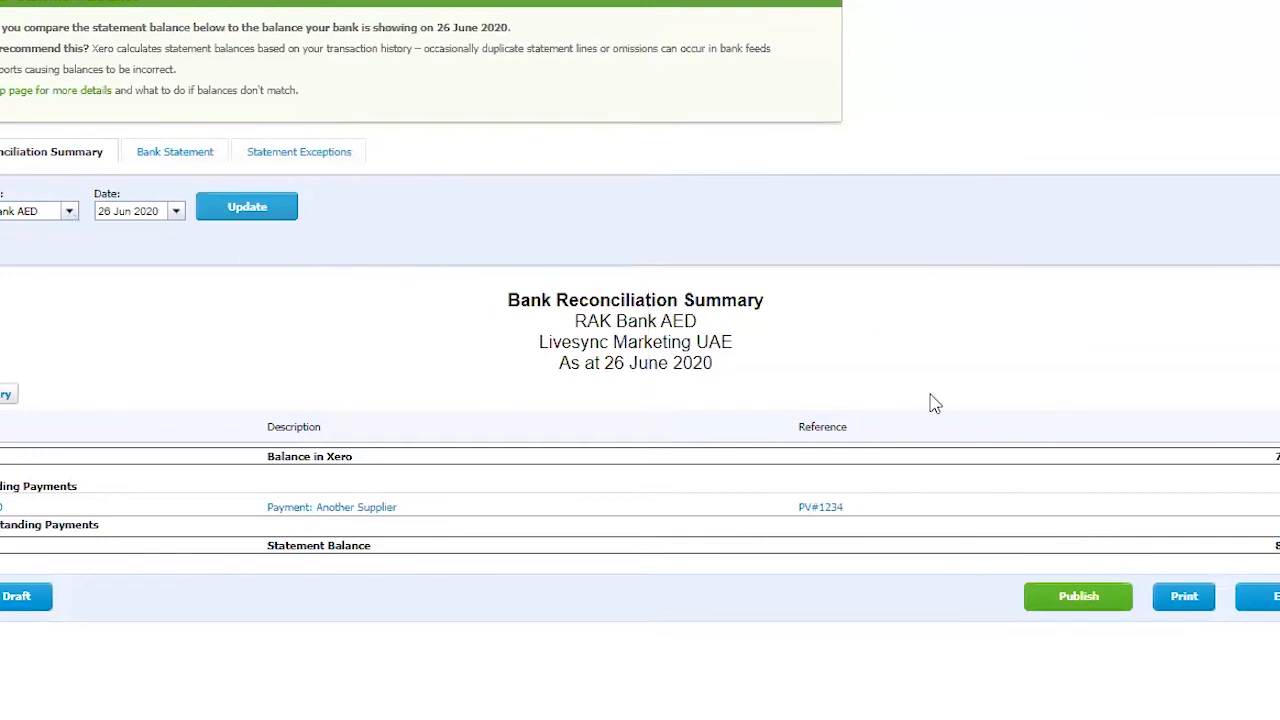
# Set the Bank Reconciliation Summary date to 30 Jun 2020 and update the report
pyautogui.click(176, 212)
pyautogui.click(166, 366)
pyautogui.click(236, 206)
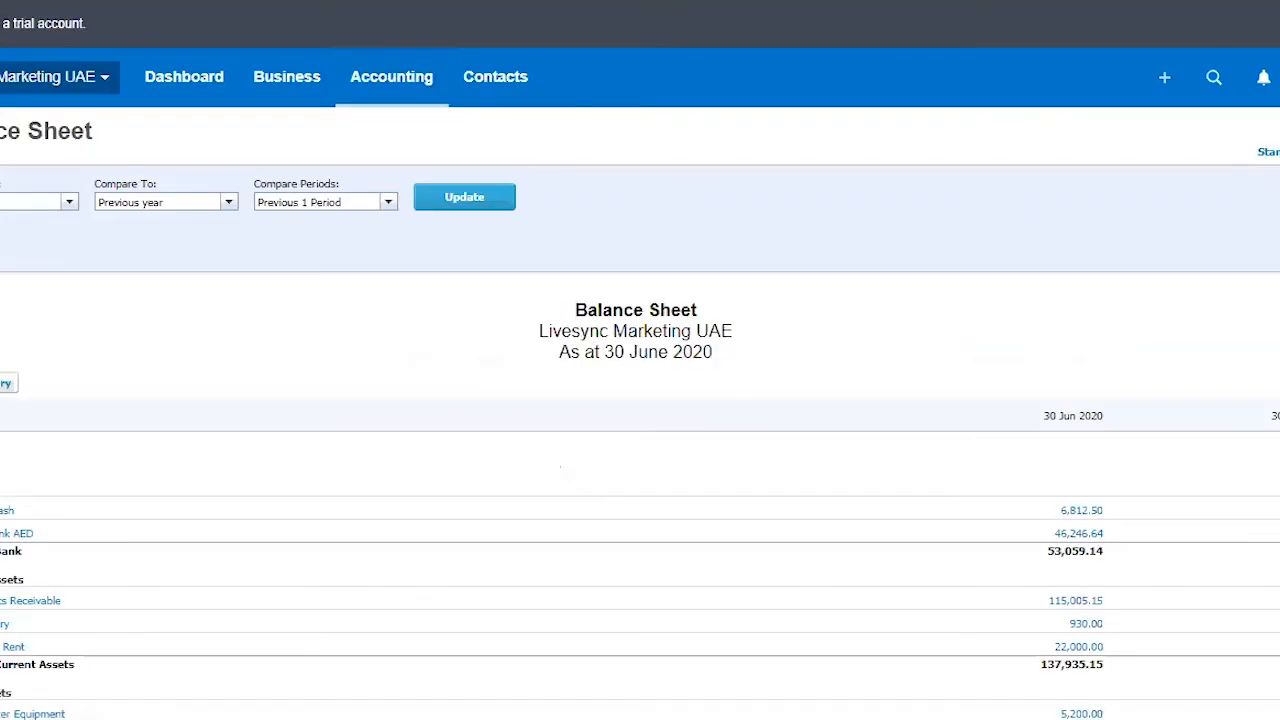
# Compare the RAK Bank AED amount in the 30 June 2020 Balance Sheet with the Bank Reconciliation Summary
pyautogui.scroll(-1, 80, 171)
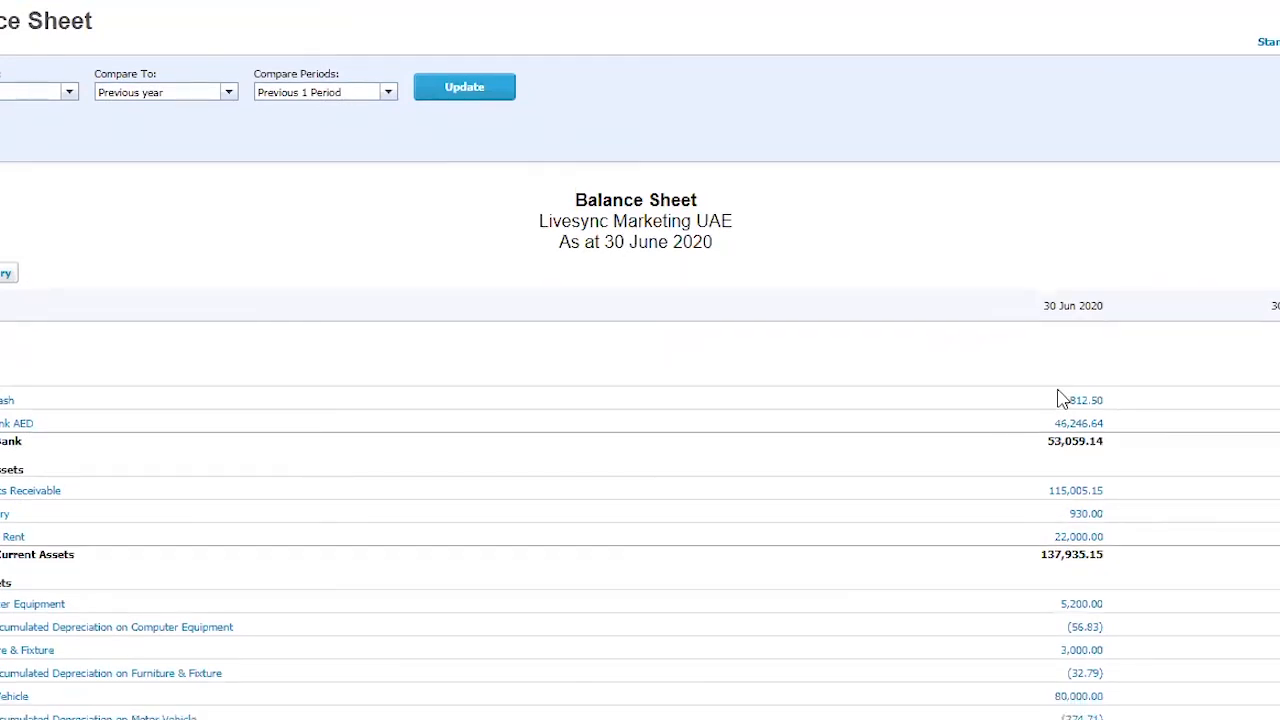
pyautogui.scroll(-2, 1063, 400)
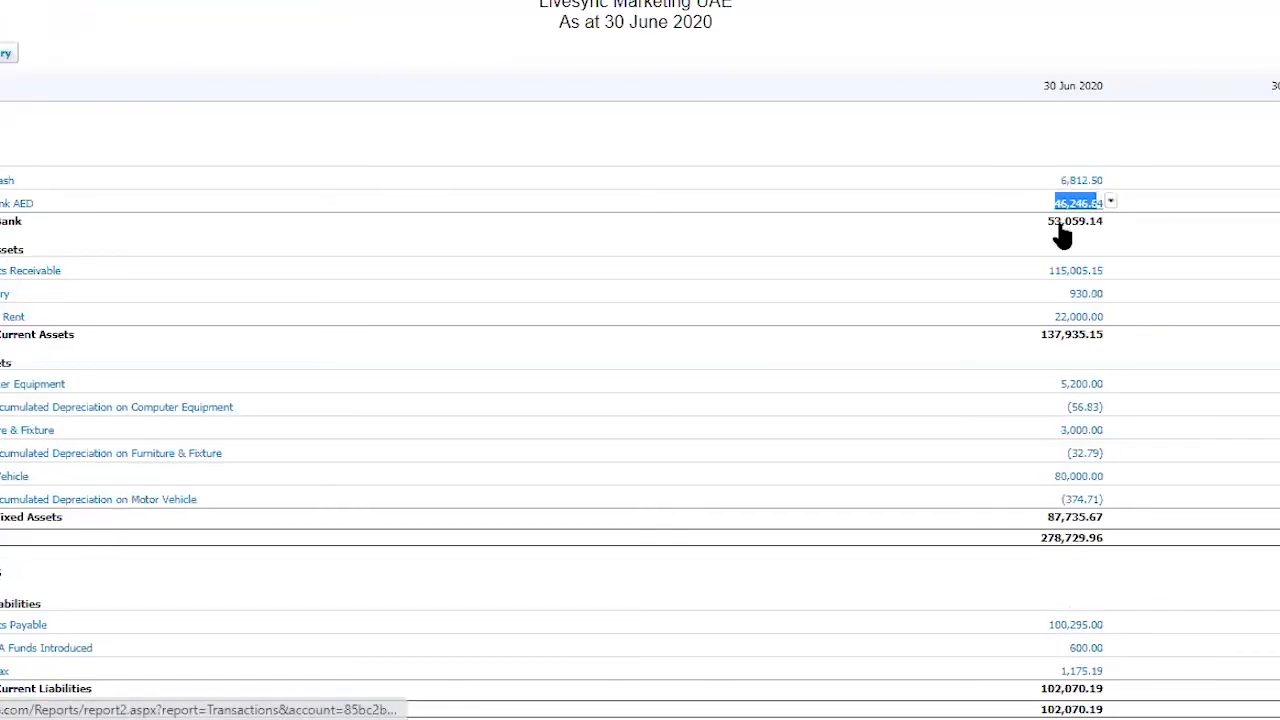
pyautogui.hotkey('ctrl', 'Tab')
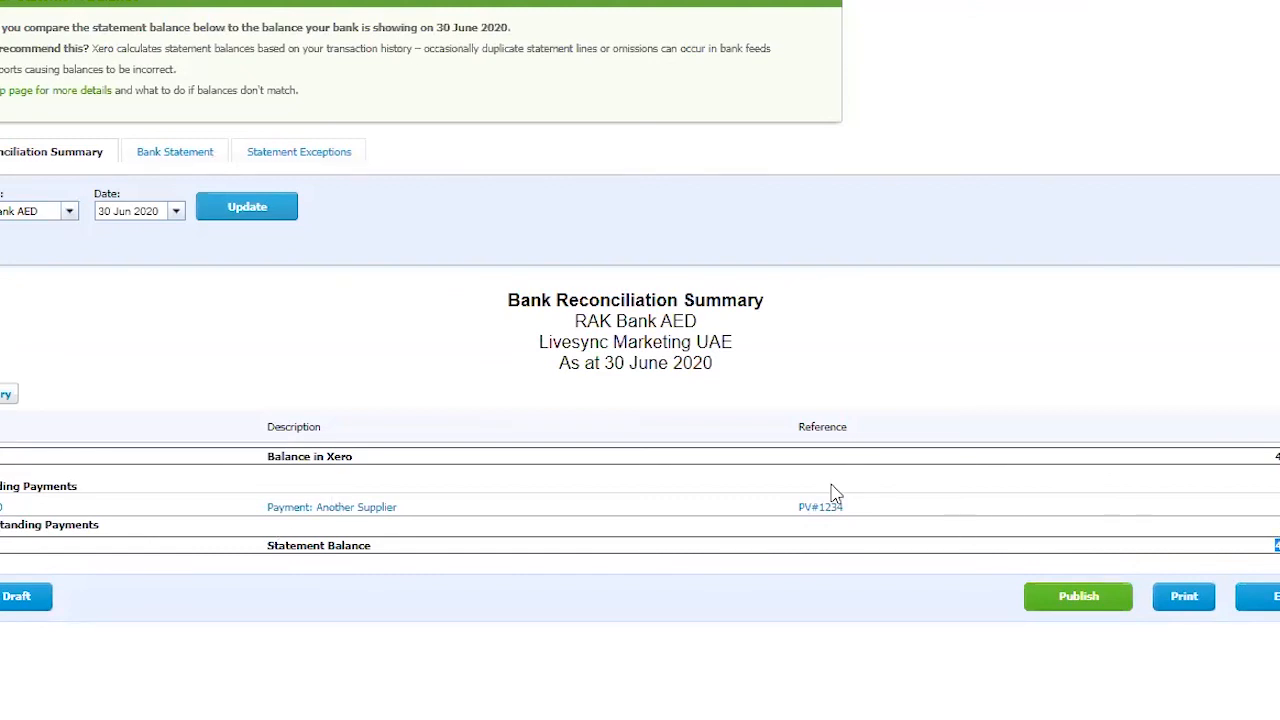
# Open the RAK Bank AED account from the bank accounts list, review the reconciliation status of its transactions and reopen the reconciliation report
pyautogui.scroll(2, 834, 491)
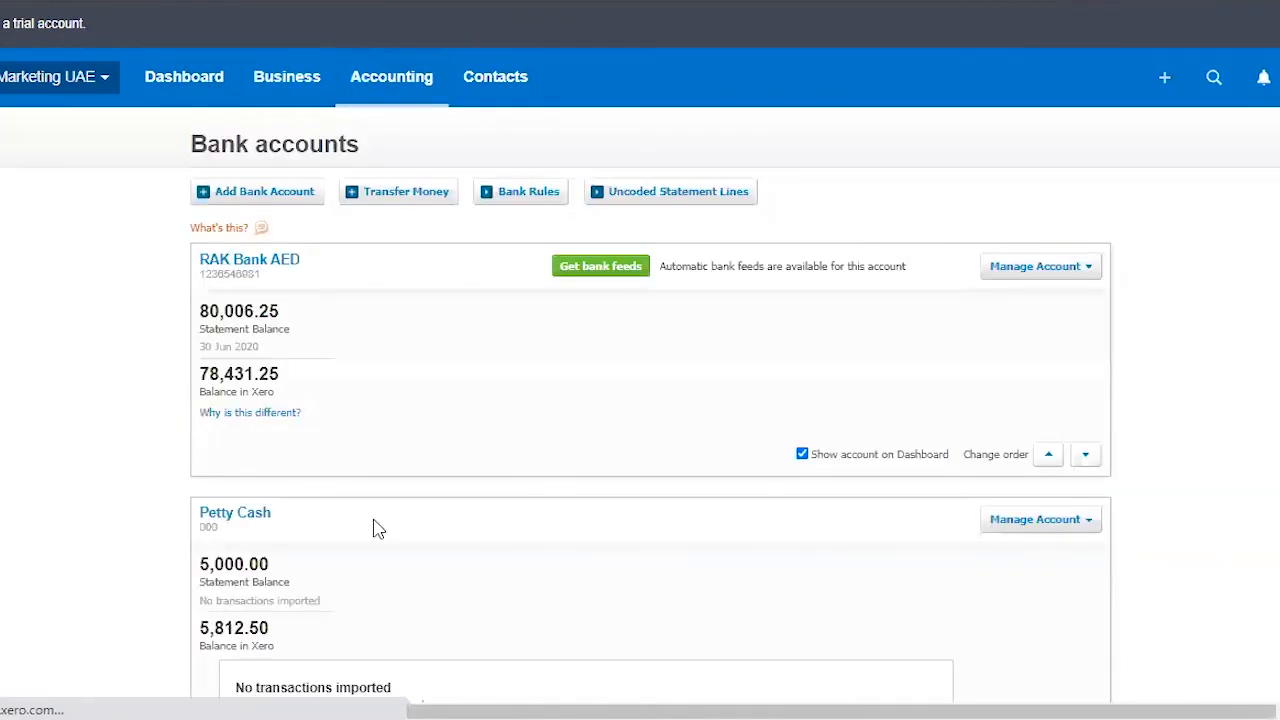
pyautogui.scroll(-2, 526, 575)
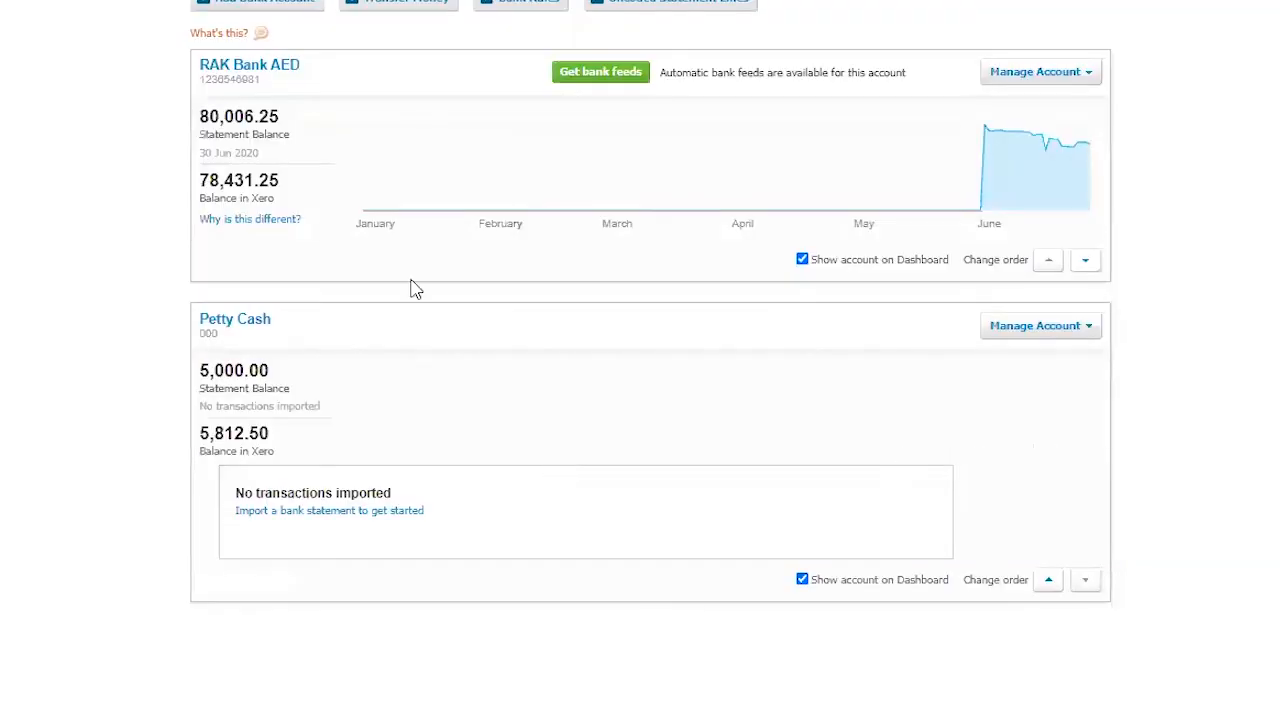
pyautogui.click(235, 66)
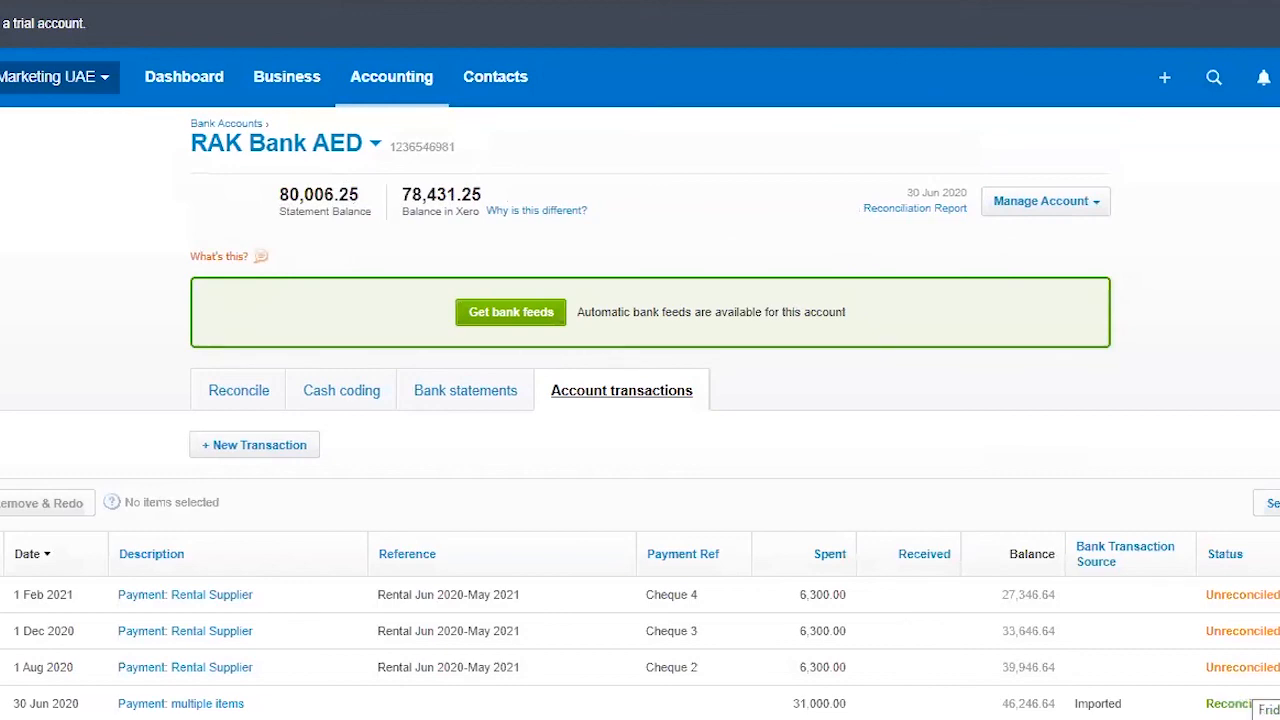
pyautogui.scroll(-3, 678, 250)
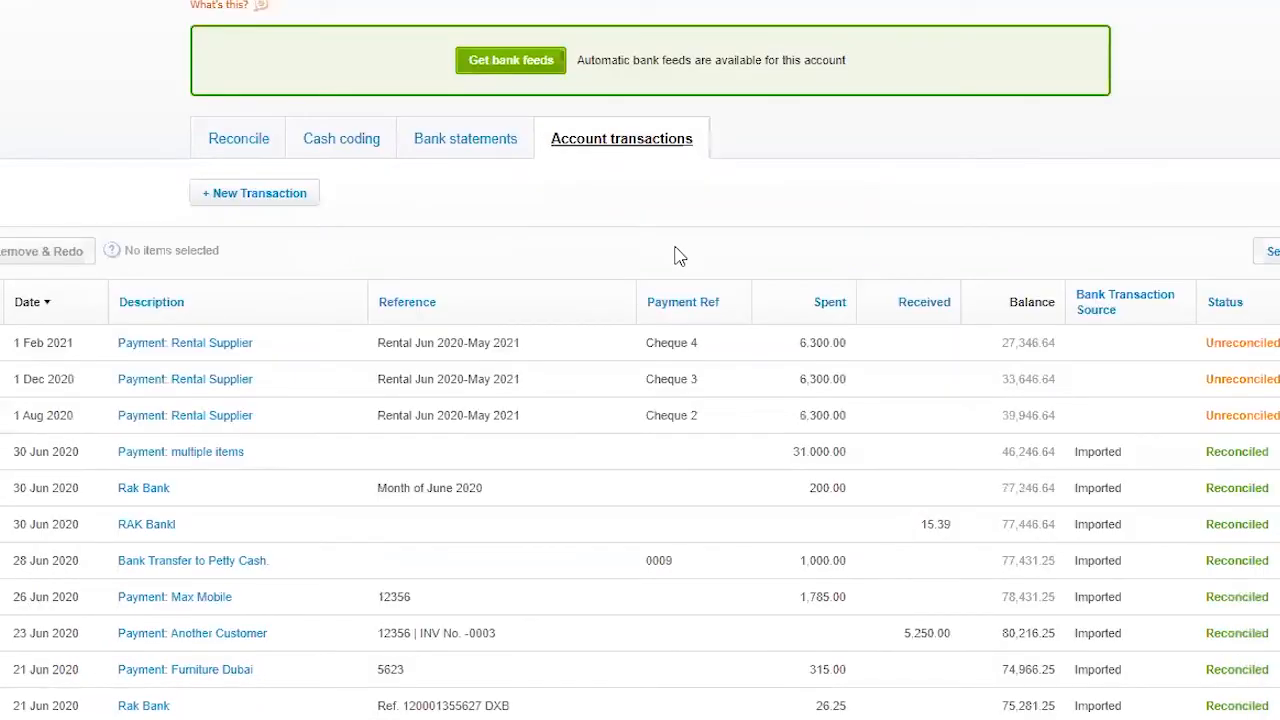
pyautogui.scroll(-5, 680, 271)
pyautogui.scroll(4, 730, 350)
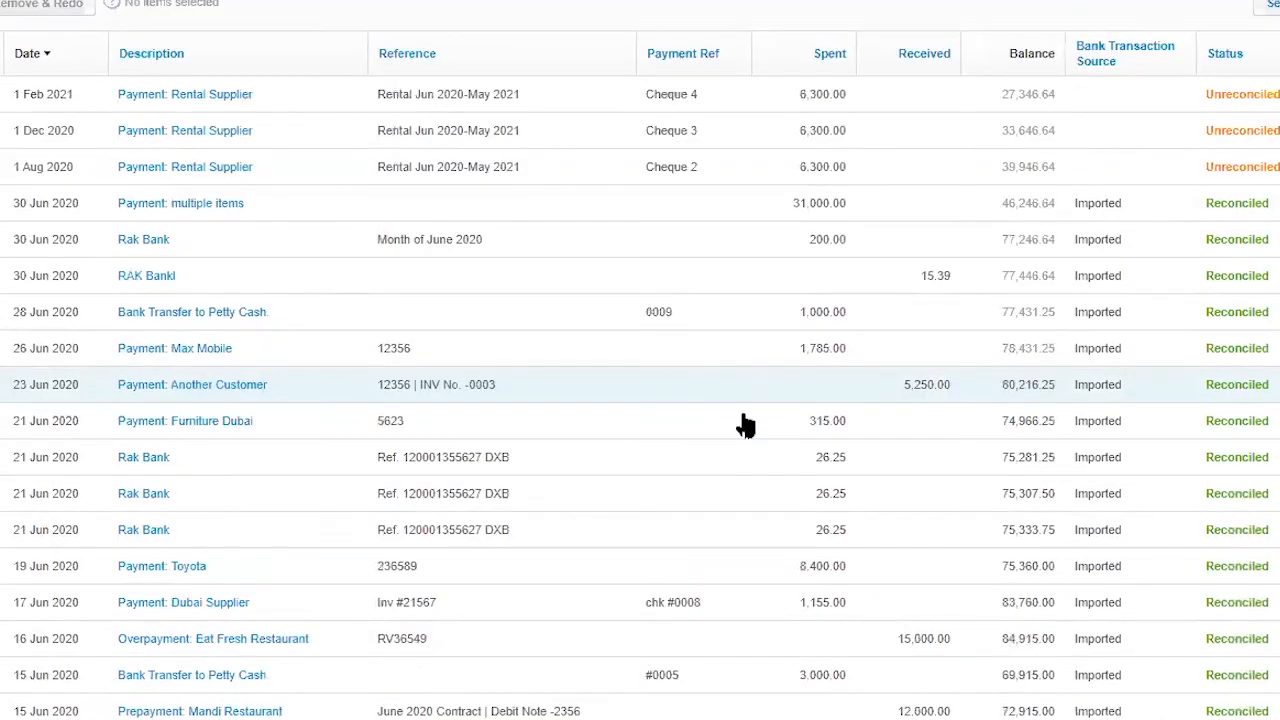
pyautogui.scroll(-5, 592, 410)
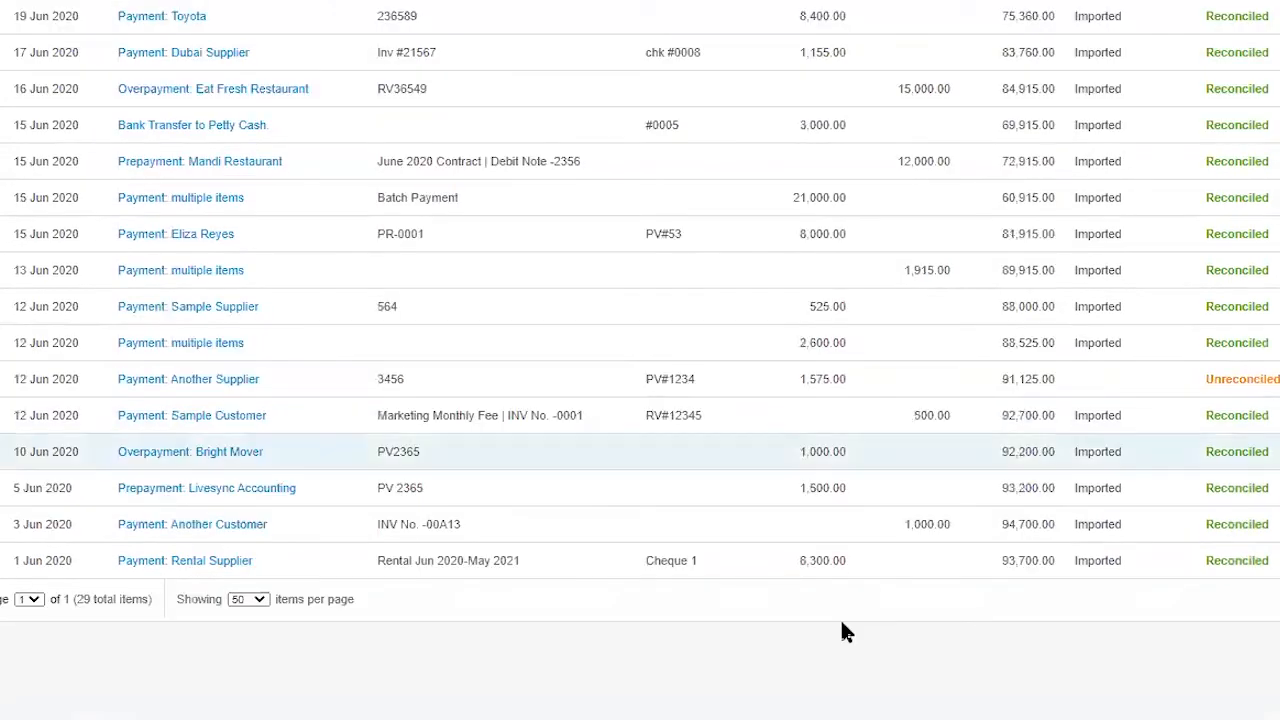
pyautogui.scroll(10, 1143, 394)
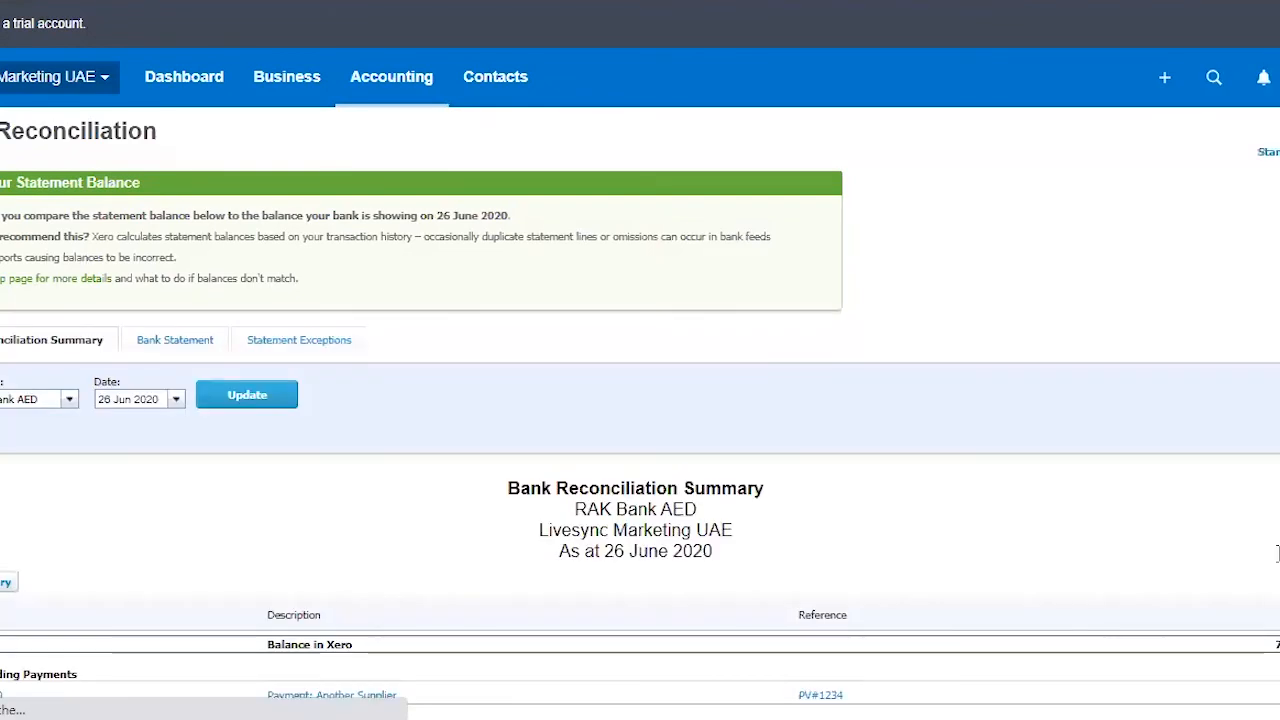
# Set the Bank Reconciliation Summary for RAK Bank AED to 30 Jun 2020 and update the report
pyautogui.scroll(-2, 1277, 551)
pyautogui.moveTo(1277, 551); pyautogui.dragTo(1277, 395)
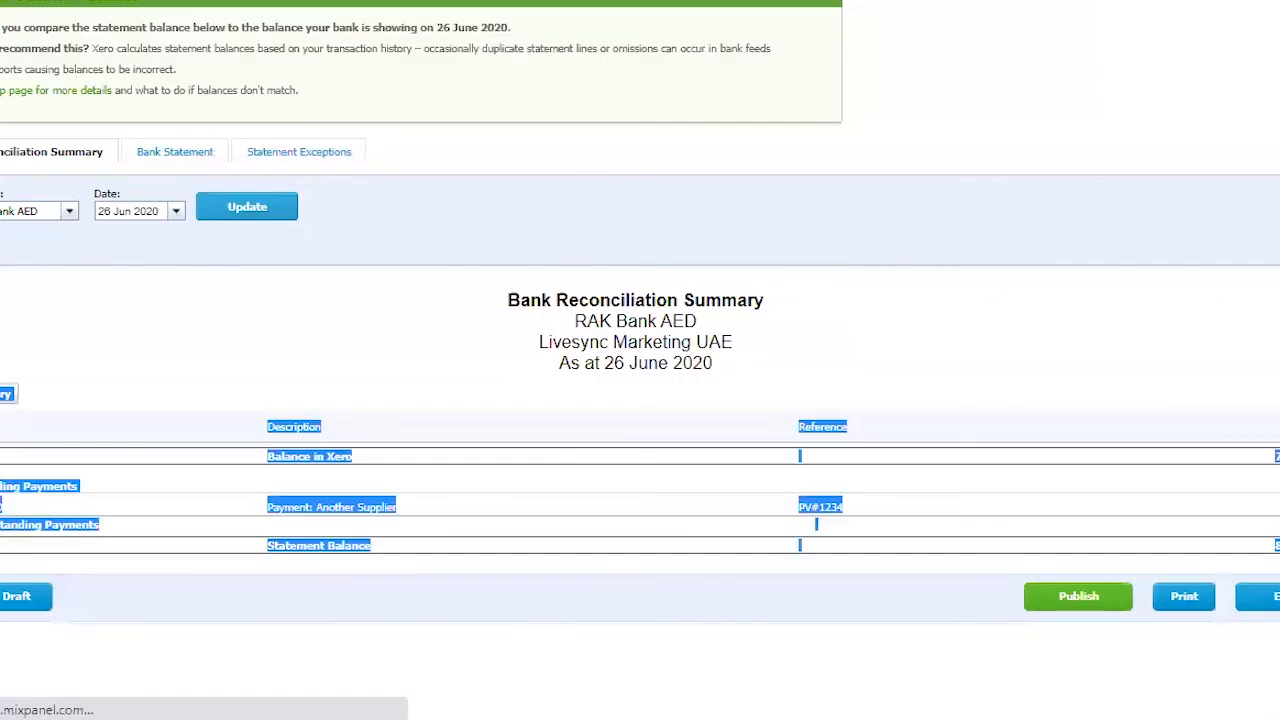
pyautogui.click(176, 250)
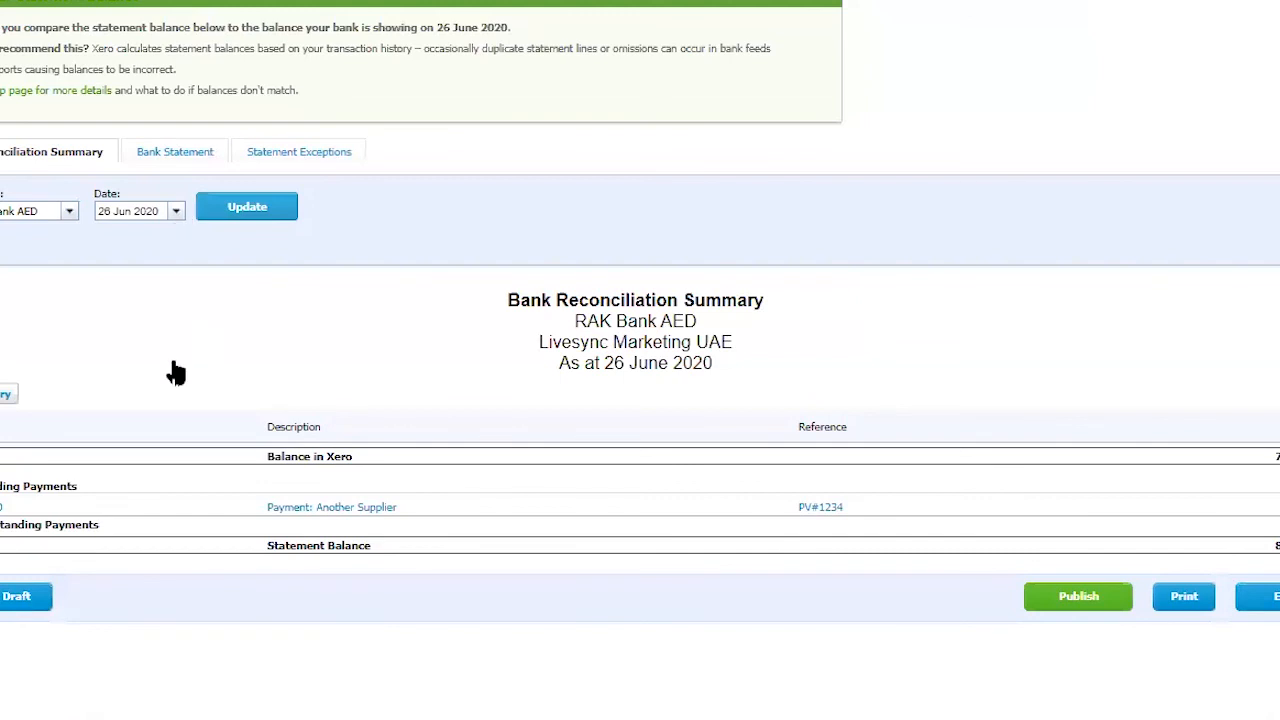
pyautogui.click(176, 211)
pyautogui.click(167, 366)
pyautogui.press('Return')
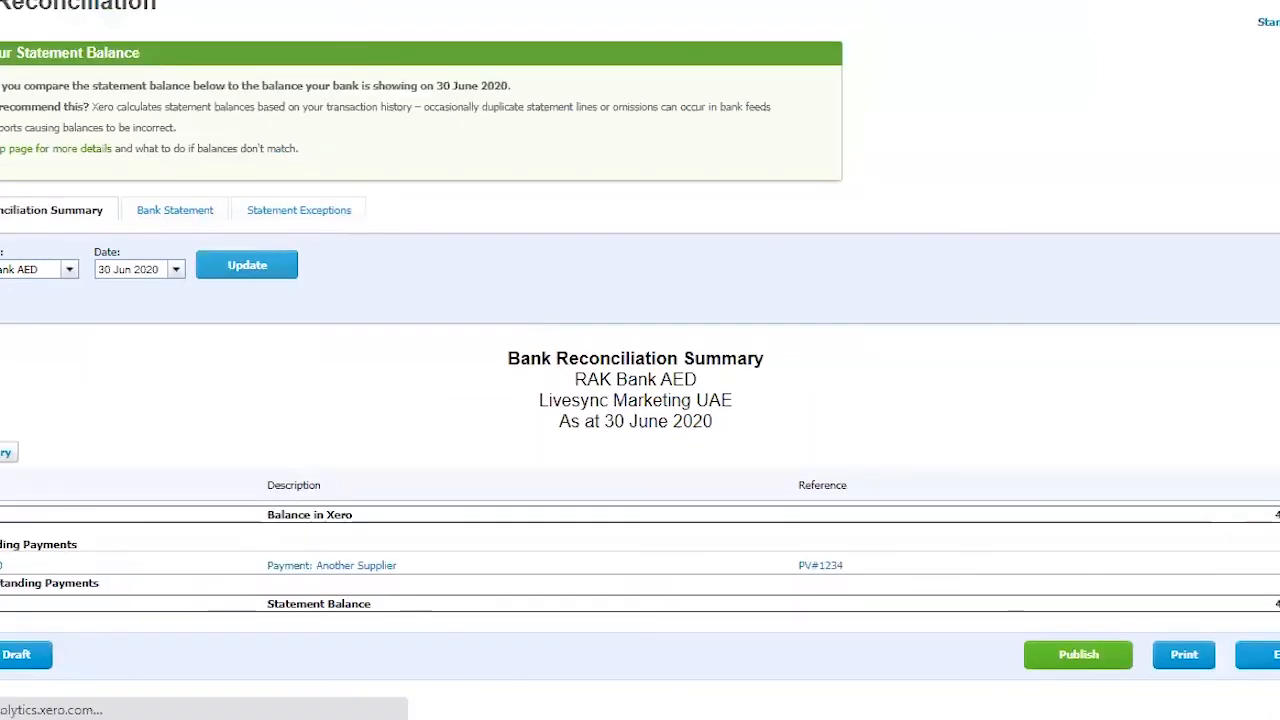
# Compare the summary's Balance in Xero with the RAK Bank AED amount in the 30 June 2020 Balance Sheet
pyautogui.scroll(-1, 640, 400)
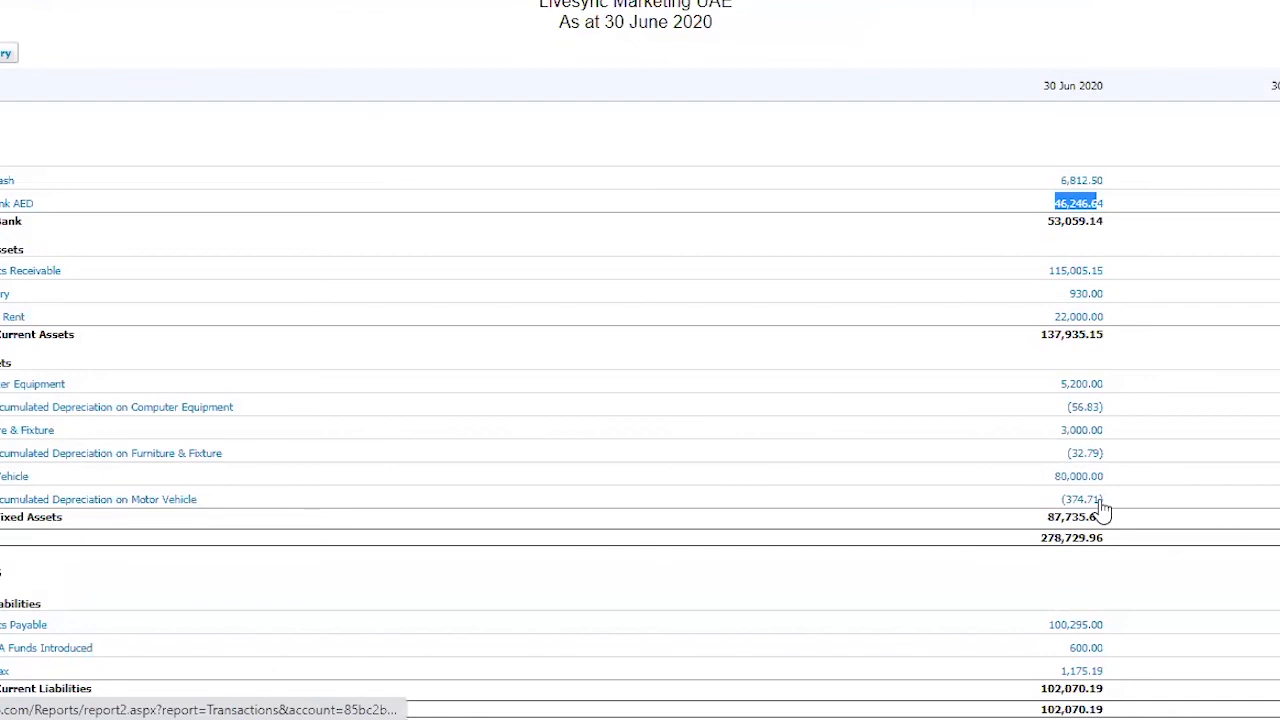
pyautogui.scroll(5, 1103, 511)
pyautogui.scroll(-5, 1083, 249)
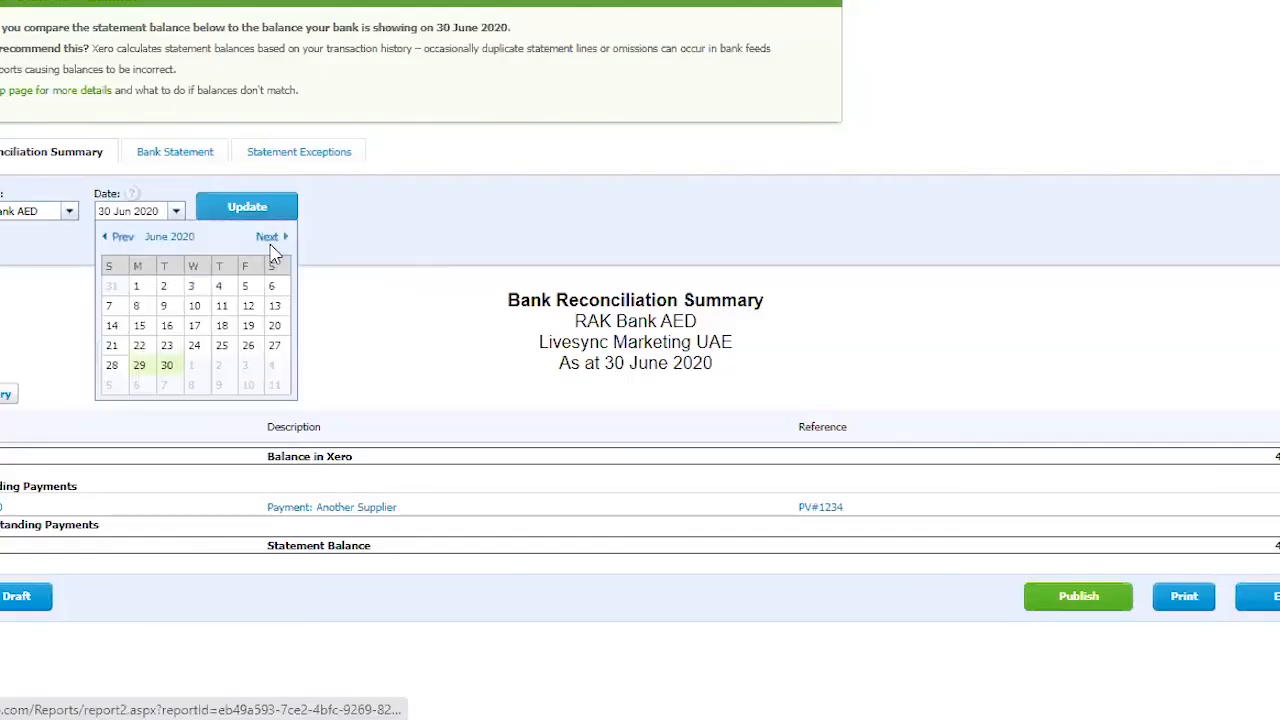
# Set the Bank Reconciliation Summary date back to 26 Jun 2020, update the report and check its balances
pyautogui.click(248, 345)
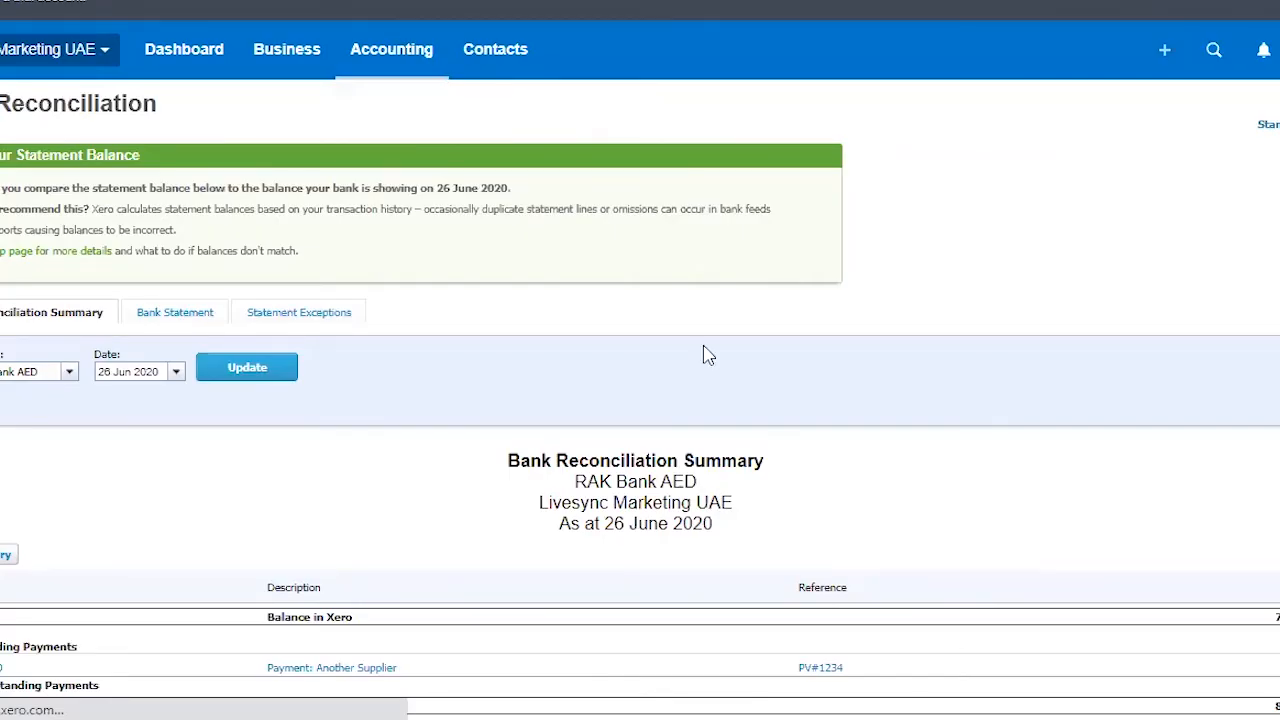
pyautogui.scroll(-2, 708, 355)
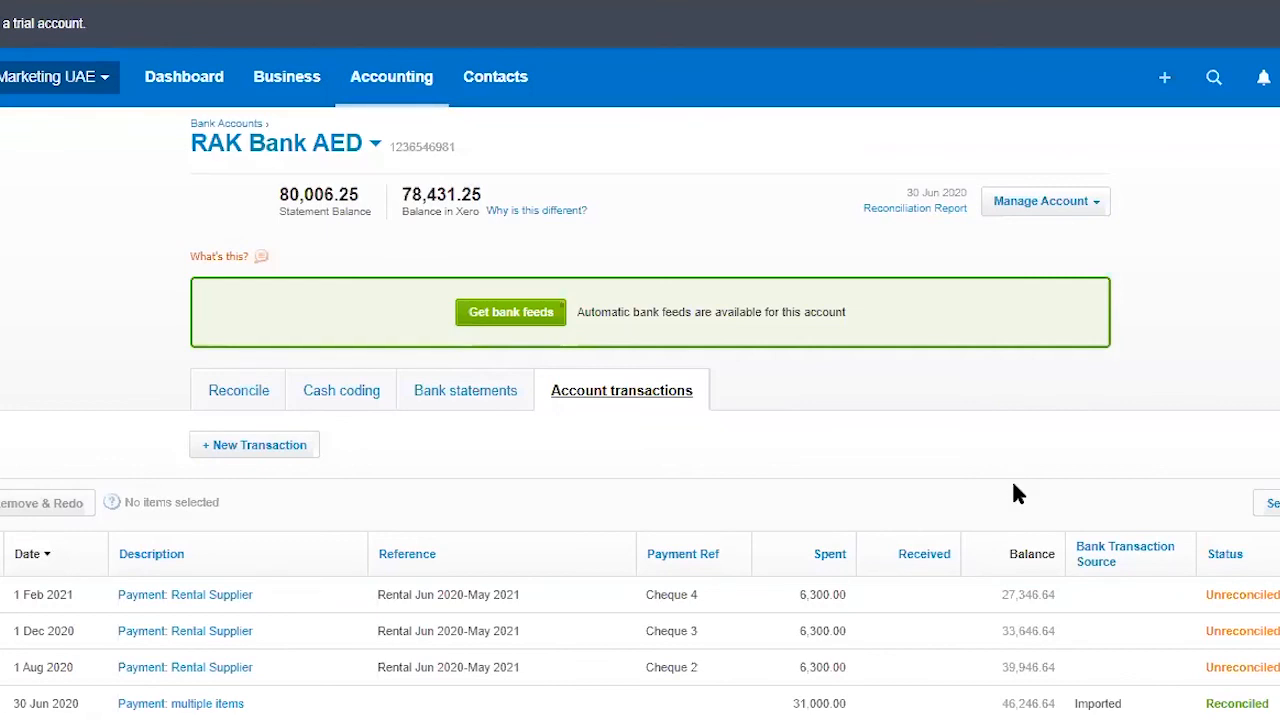
# Review the RAK Bank AED account transactions for reconciled and unreconciled items, including the post-dated rental cheques and payment PV#1234
pyautogui.scroll(-3, 791, 429)
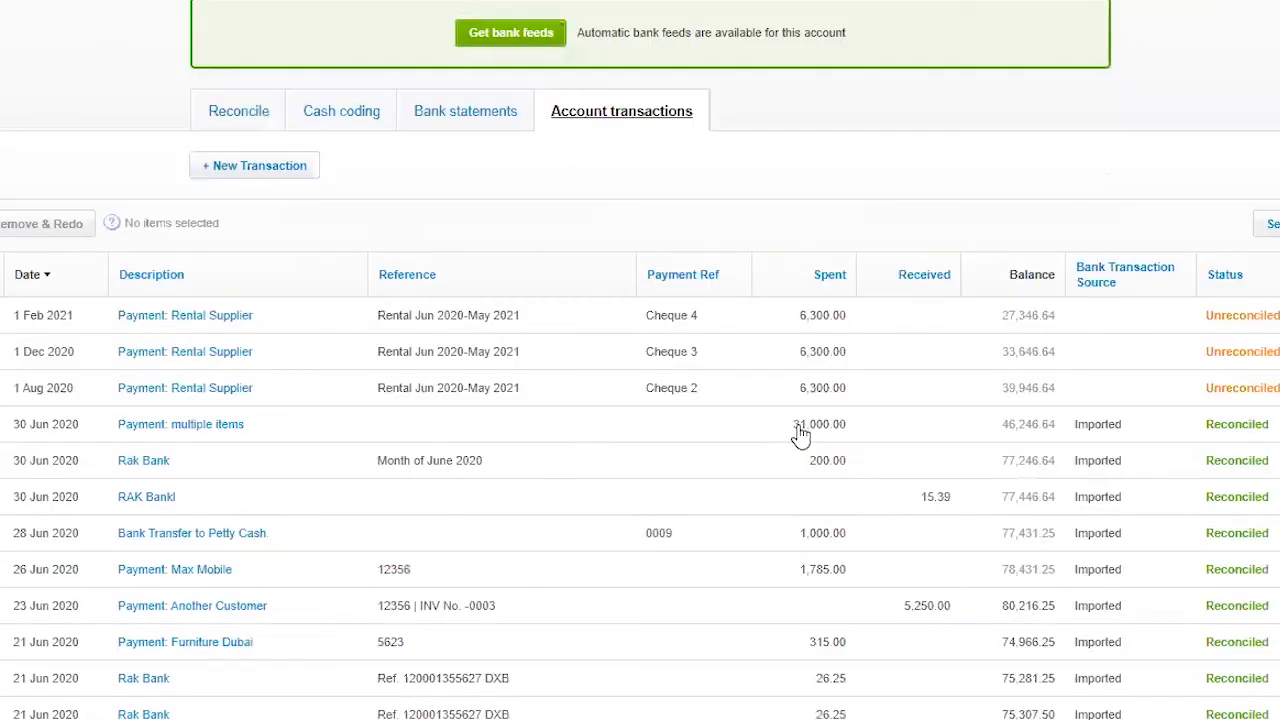
pyautogui.scroll(-2, 800, 436)
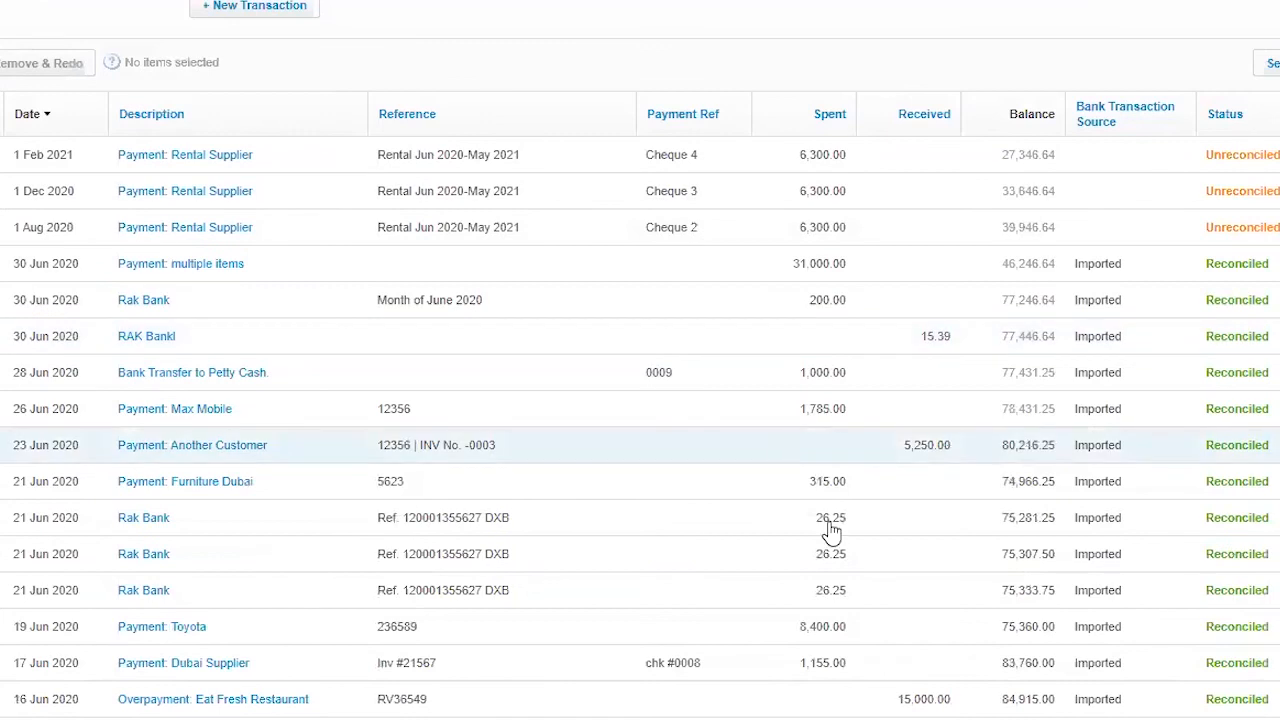
pyautogui.scroll(-6, 829, 531)
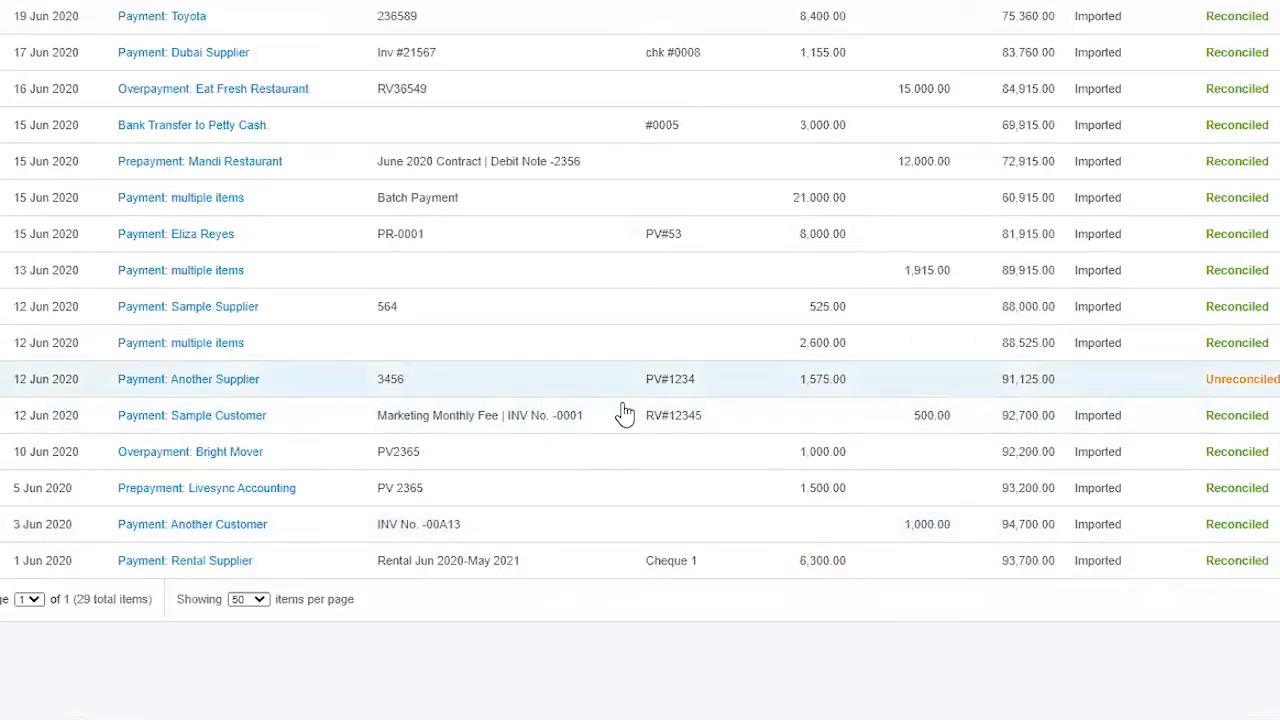
pyautogui.scroll(7, 623, 363)
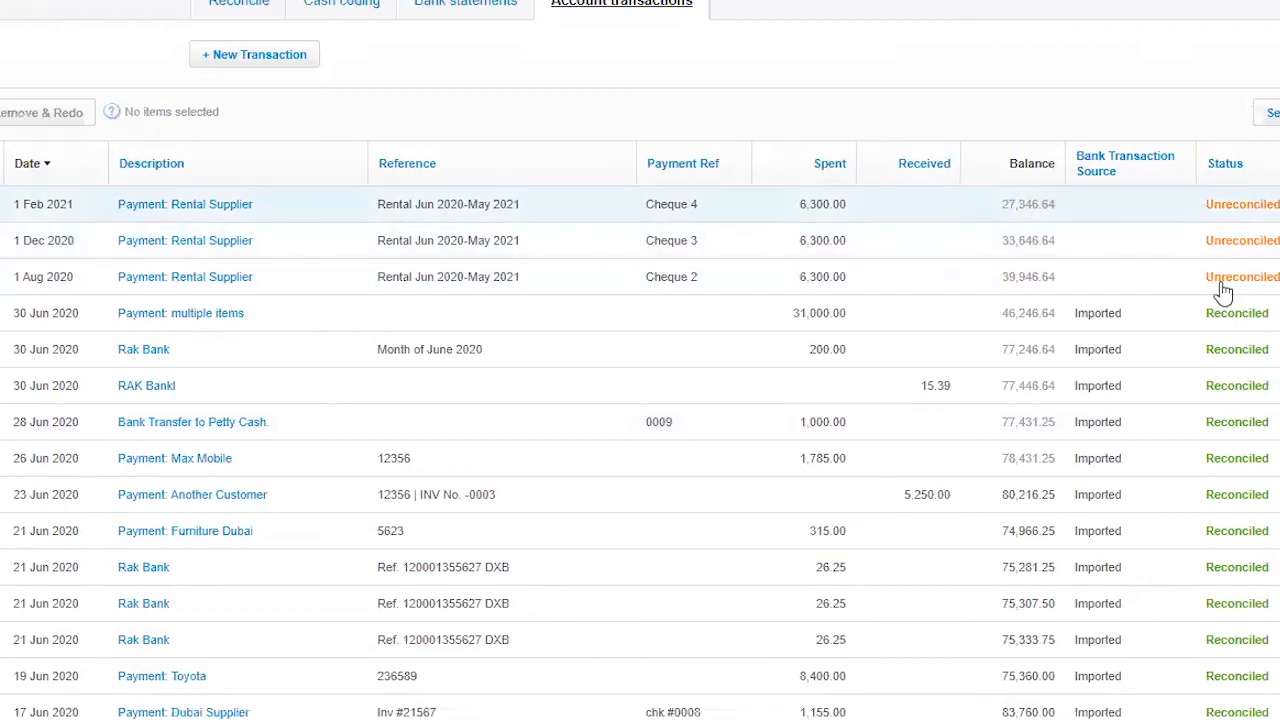
pyautogui.scroll(-5, 697, 463)
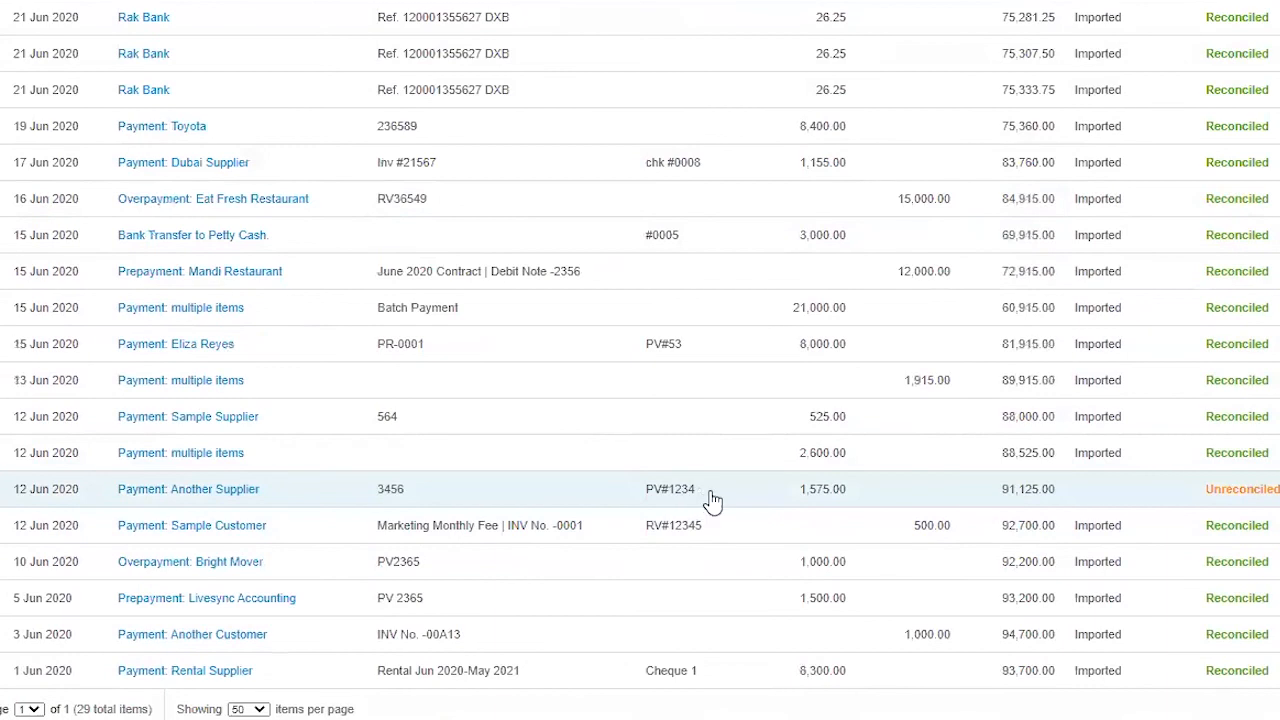
pyautogui.scroll(8, 430, 360)
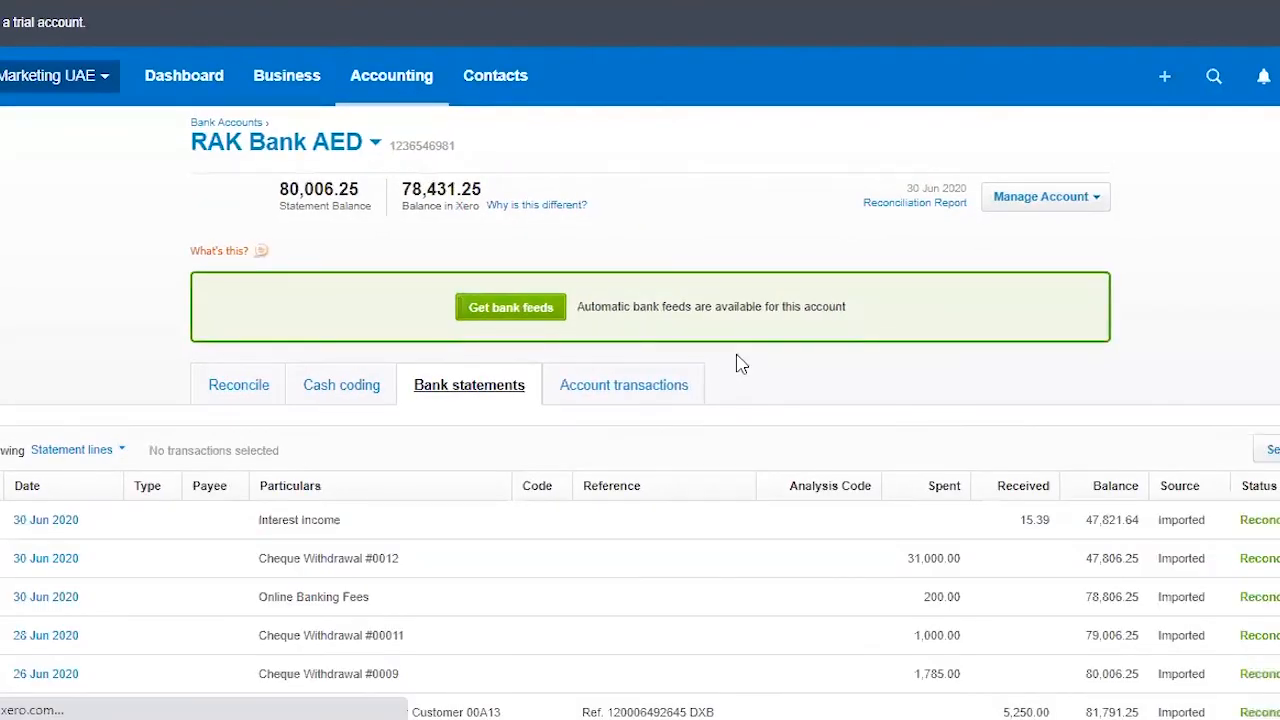
# Review the imported RAK Bank AED statement lines and compare them with the account transactions
pyautogui.scroll(-10, 735, 365)
pyautogui.scroll(8, 709, 346)
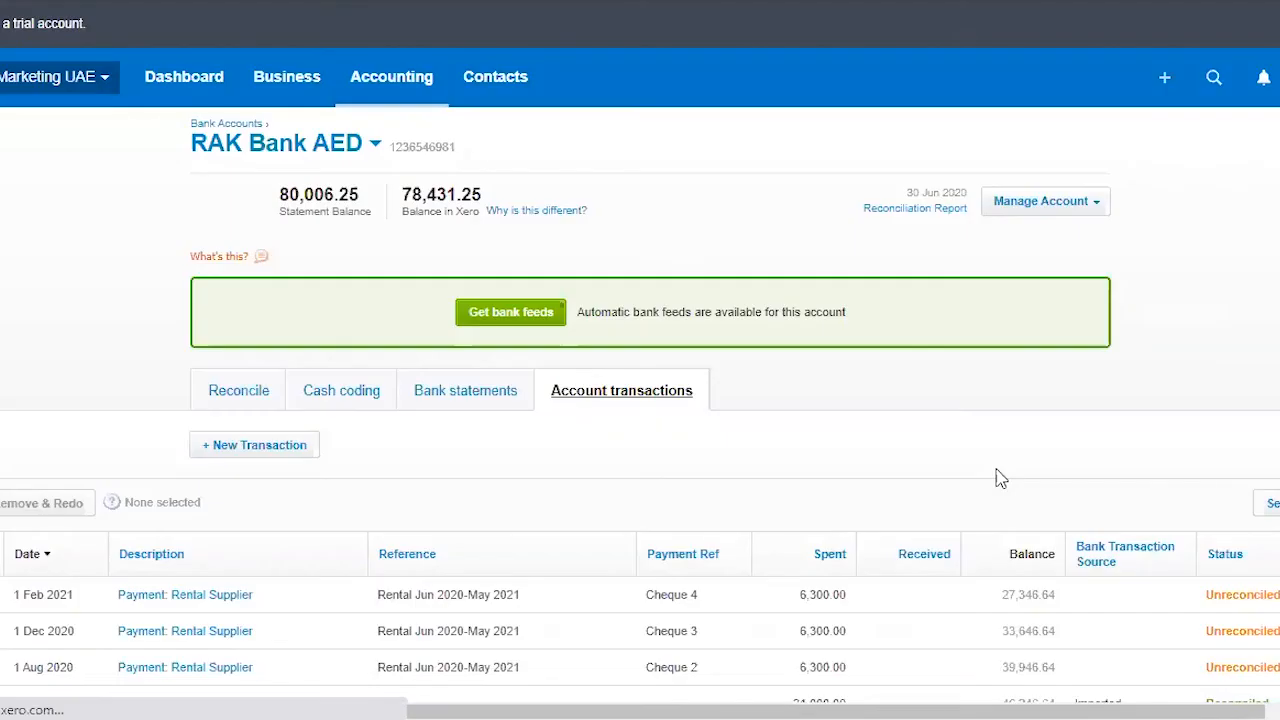
pyautogui.scroll(-10, 1057, 192)
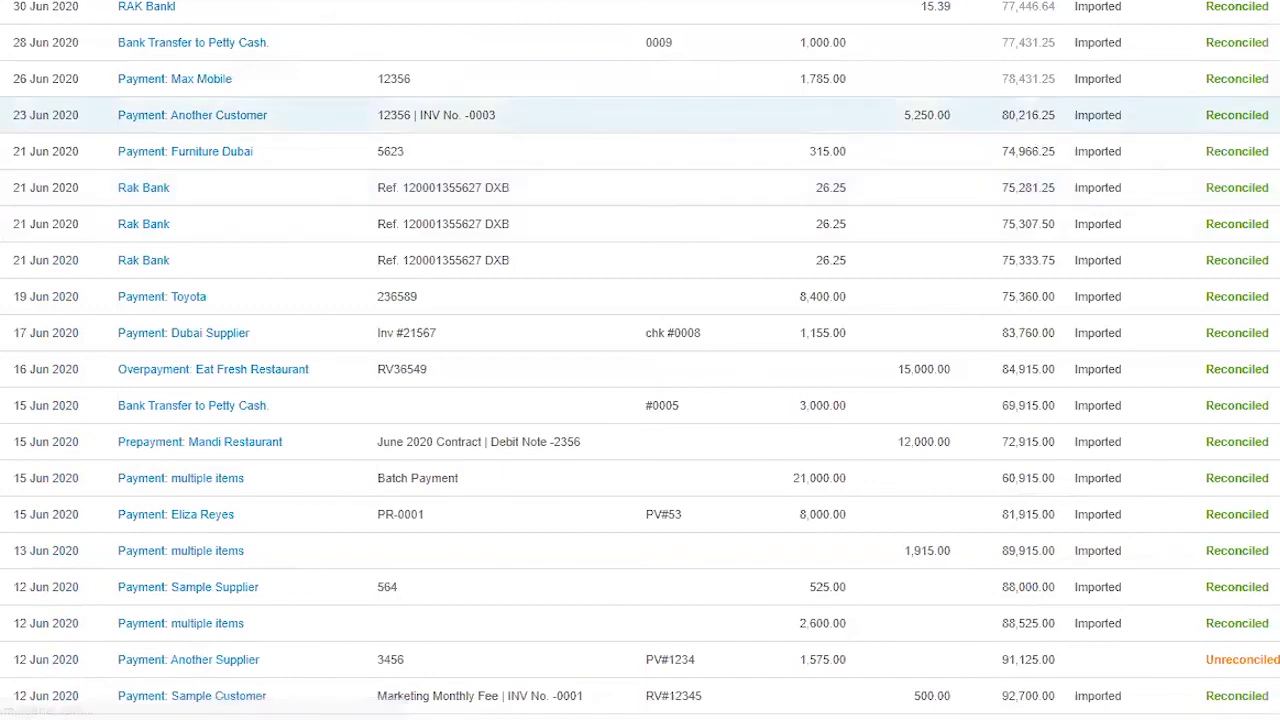
pyautogui.scroll(4, 640, 410)
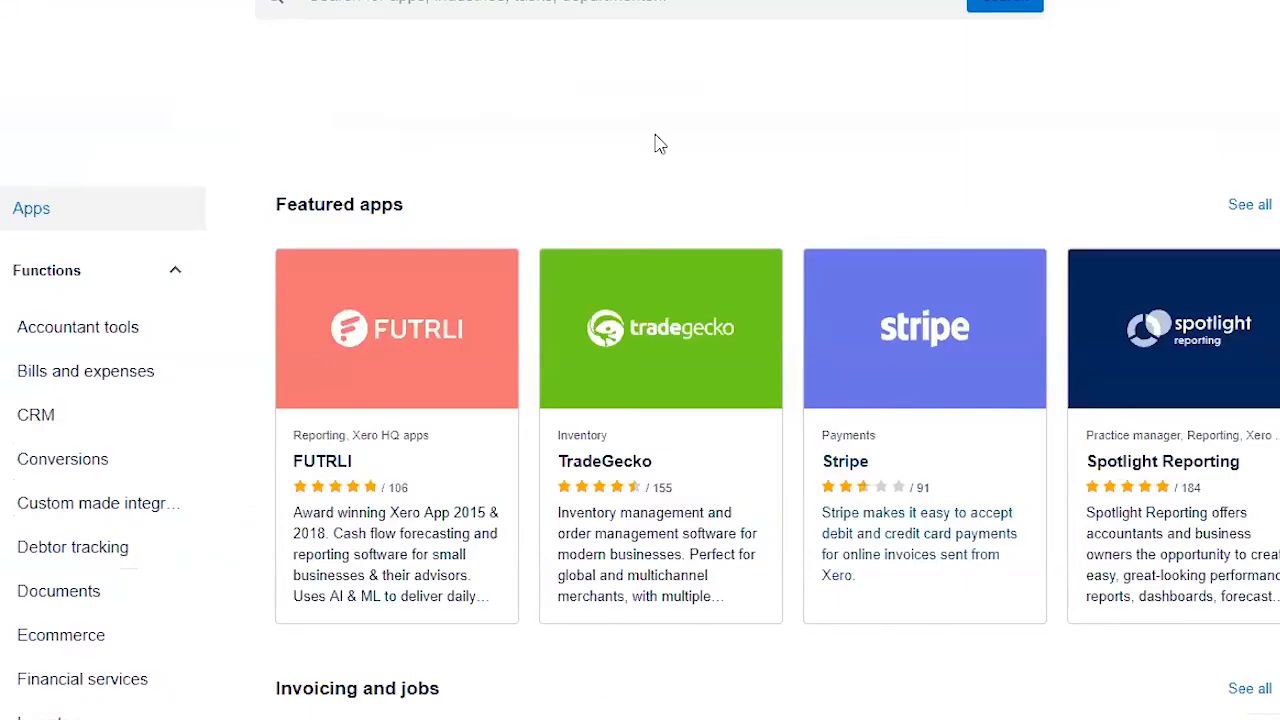